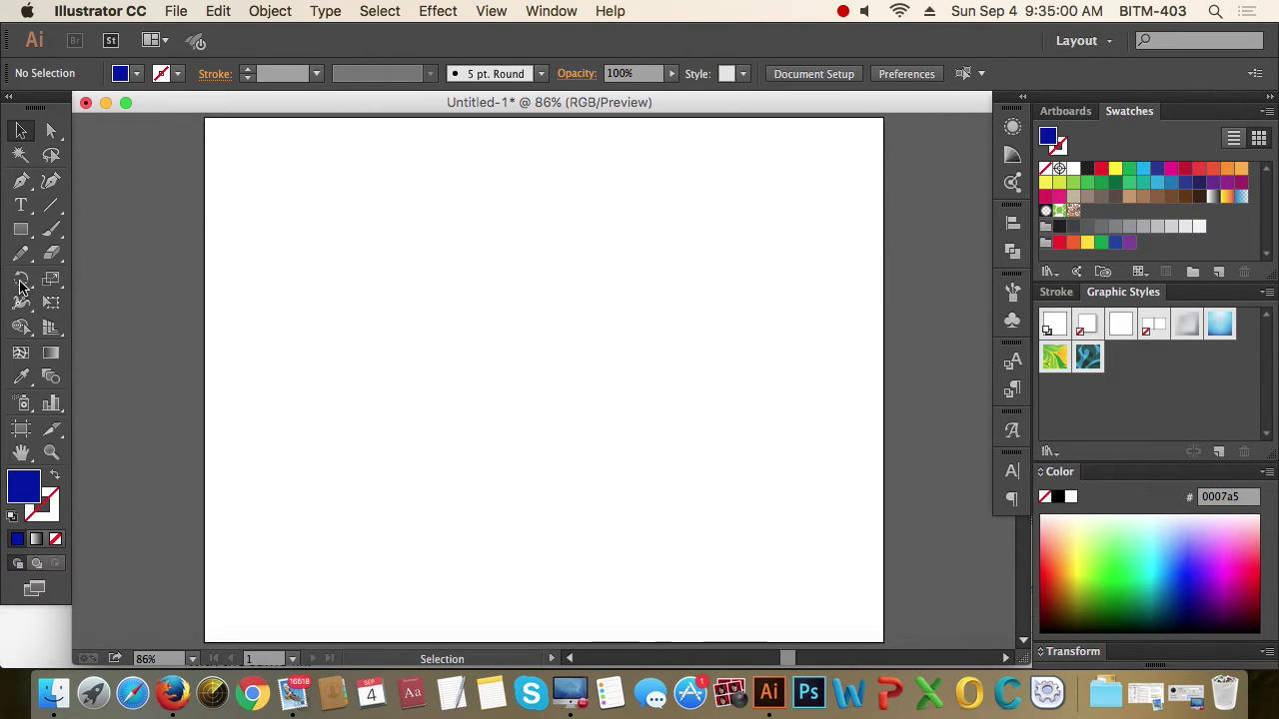
# Step: Tear off the Rotate and Reflect tools as a floating panel and place it beside the artboard's upper-left corner
pyautogui.click(19, 285)
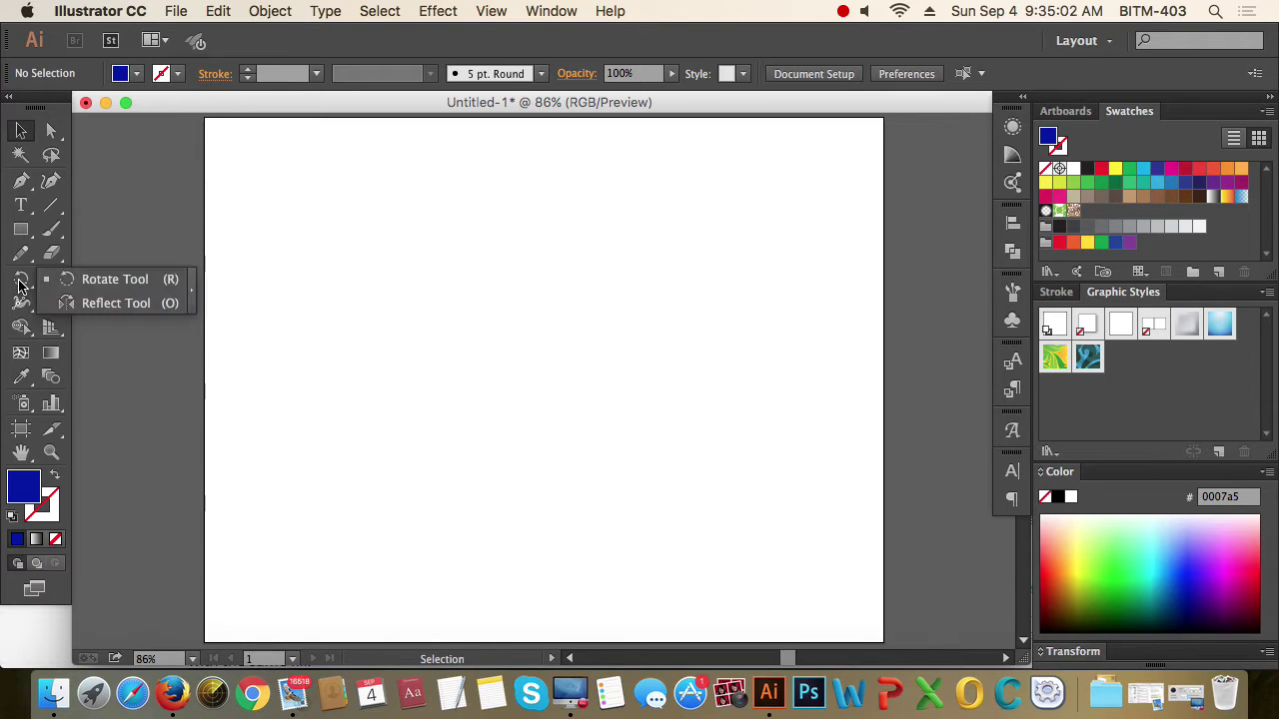
pyautogui.click(195, 302)
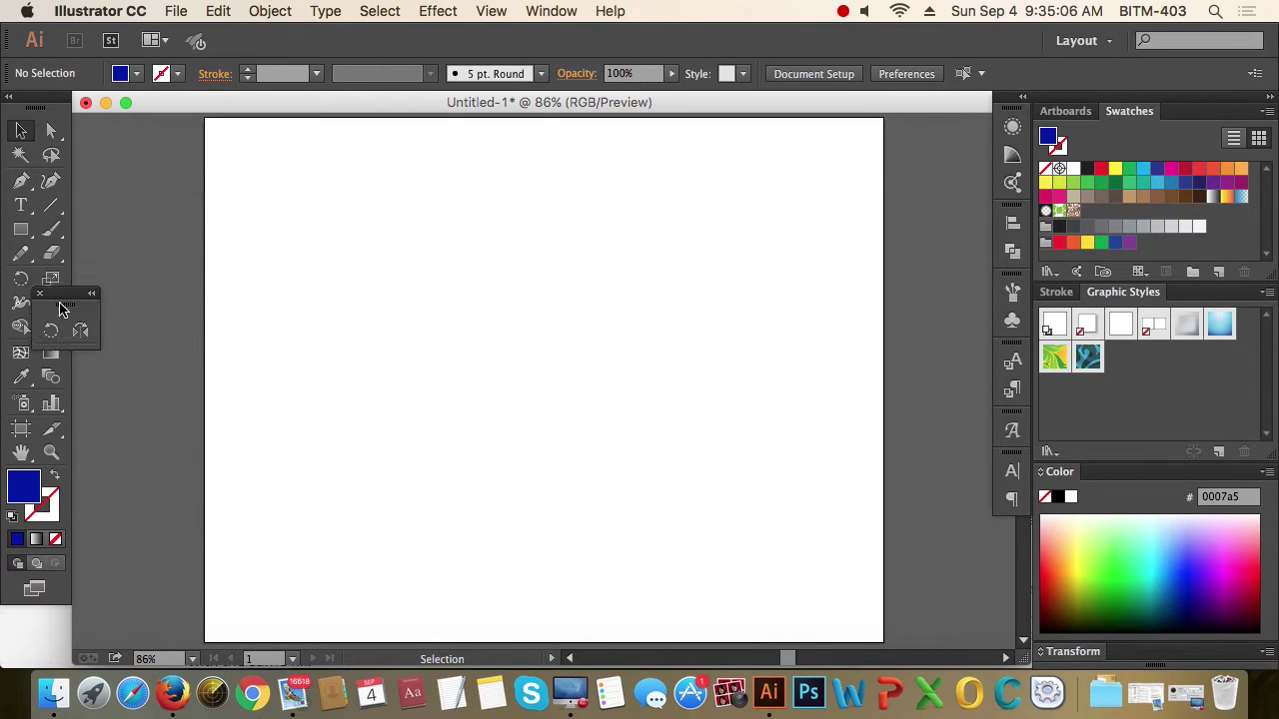
pyautogui.click(39, 292)
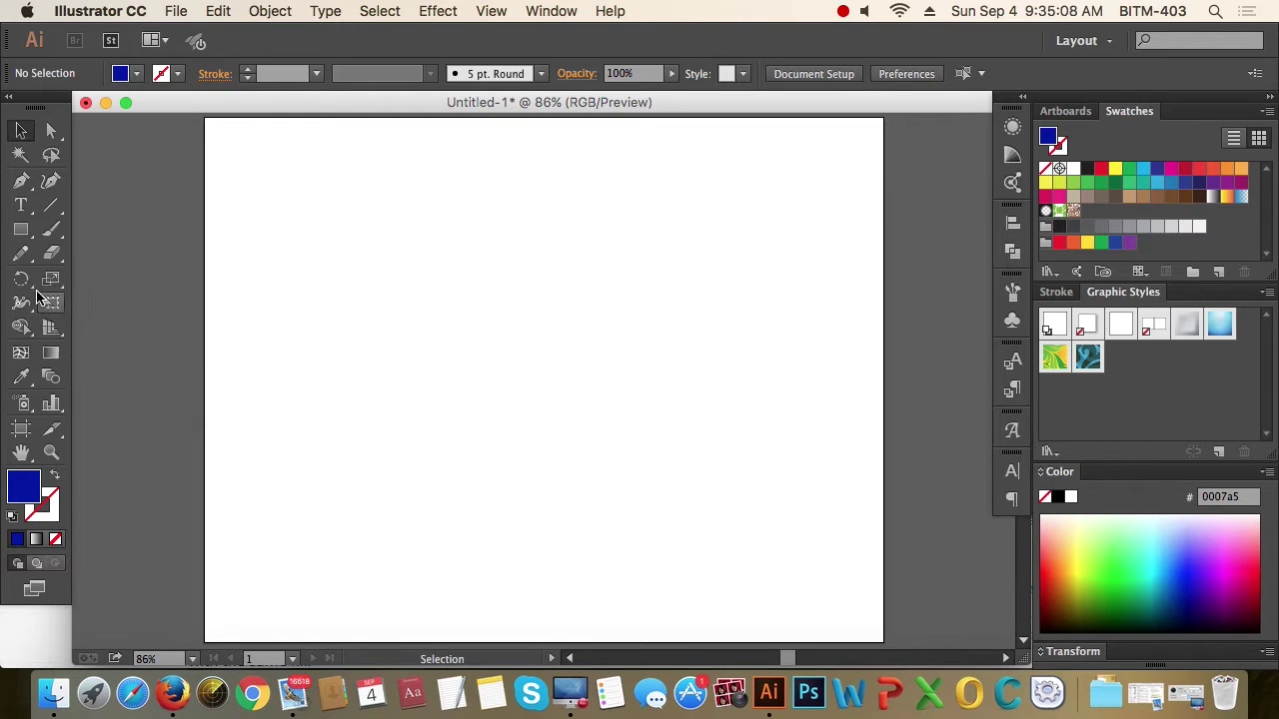
pyautogui.click(25, 283)
pyautogui.click(192, 291)
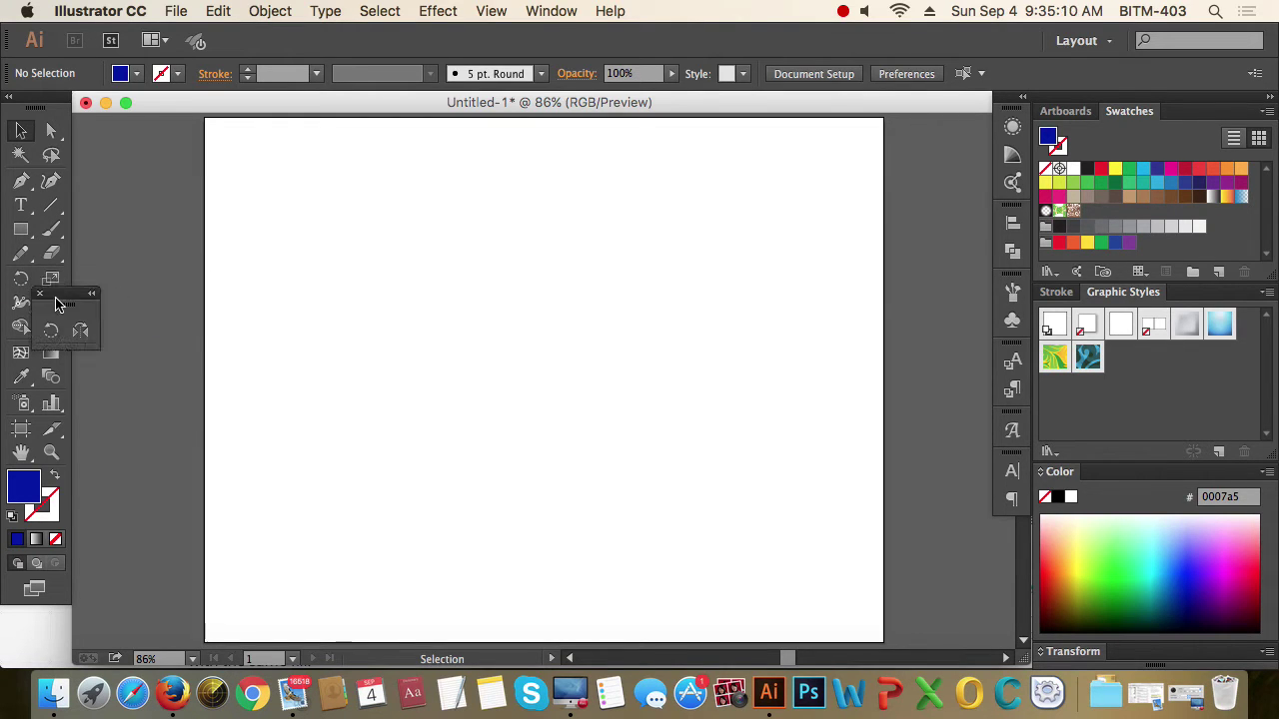
pyautogui.moveTo(65, 294); pyautogui.dragTo(120, 128)
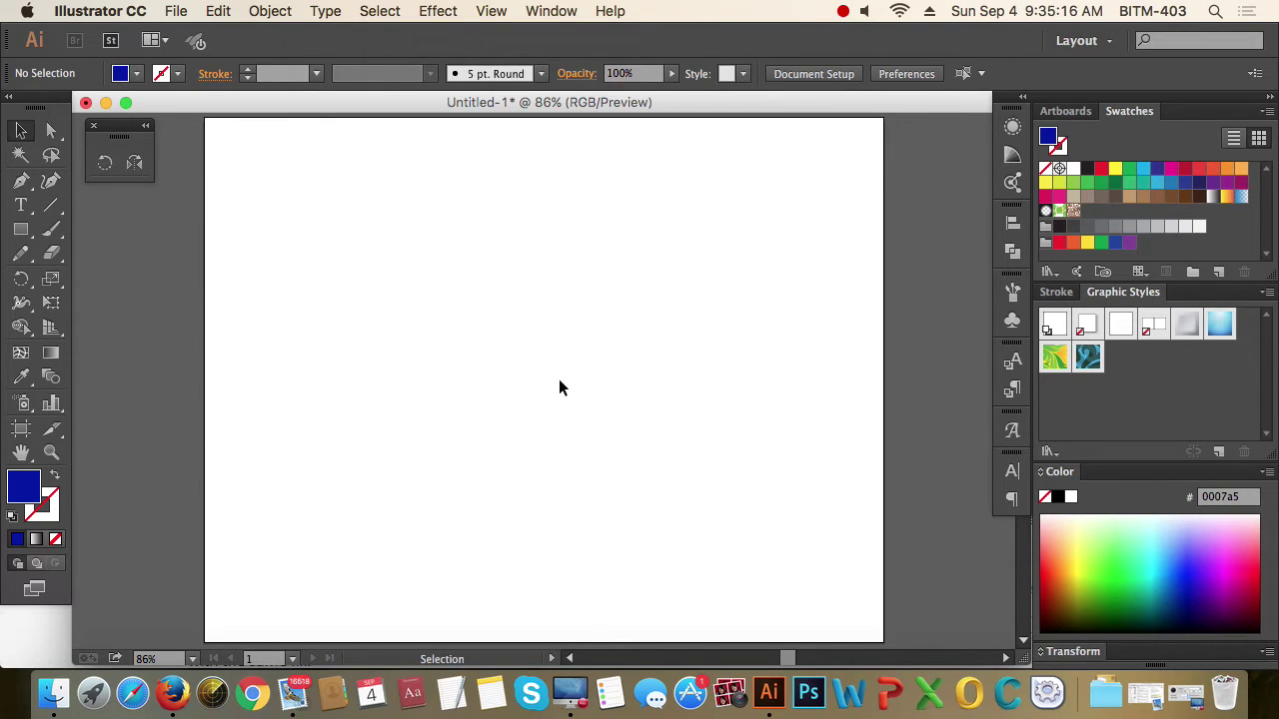
# Step: Draw a five-pointed blue star with no stroke in the upper middle of the artboard and select it
pyautogui.click(21, 229)
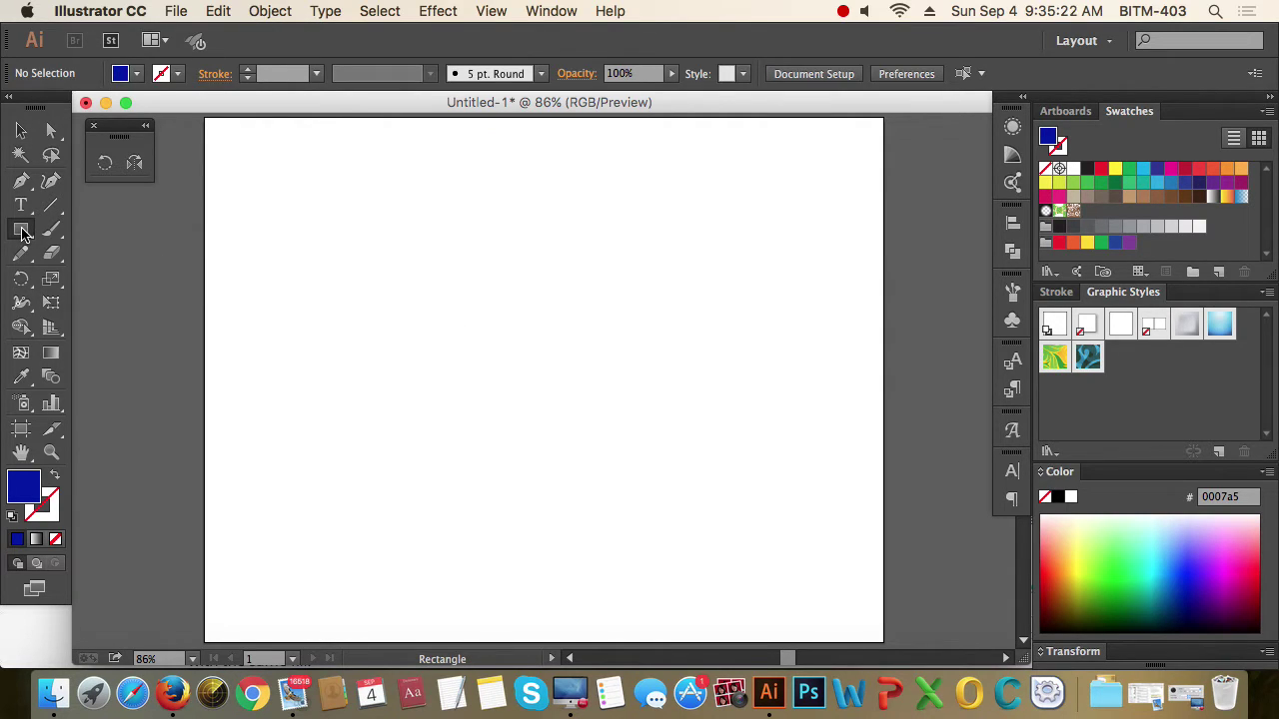
pyautogui.moveTo(23, 233); pyautogui.dragTo(103, 330)
pyautogui.moveTo(468, 320); pyautogui.dragTo(570, 419)
pyautogui.click(20, 131)
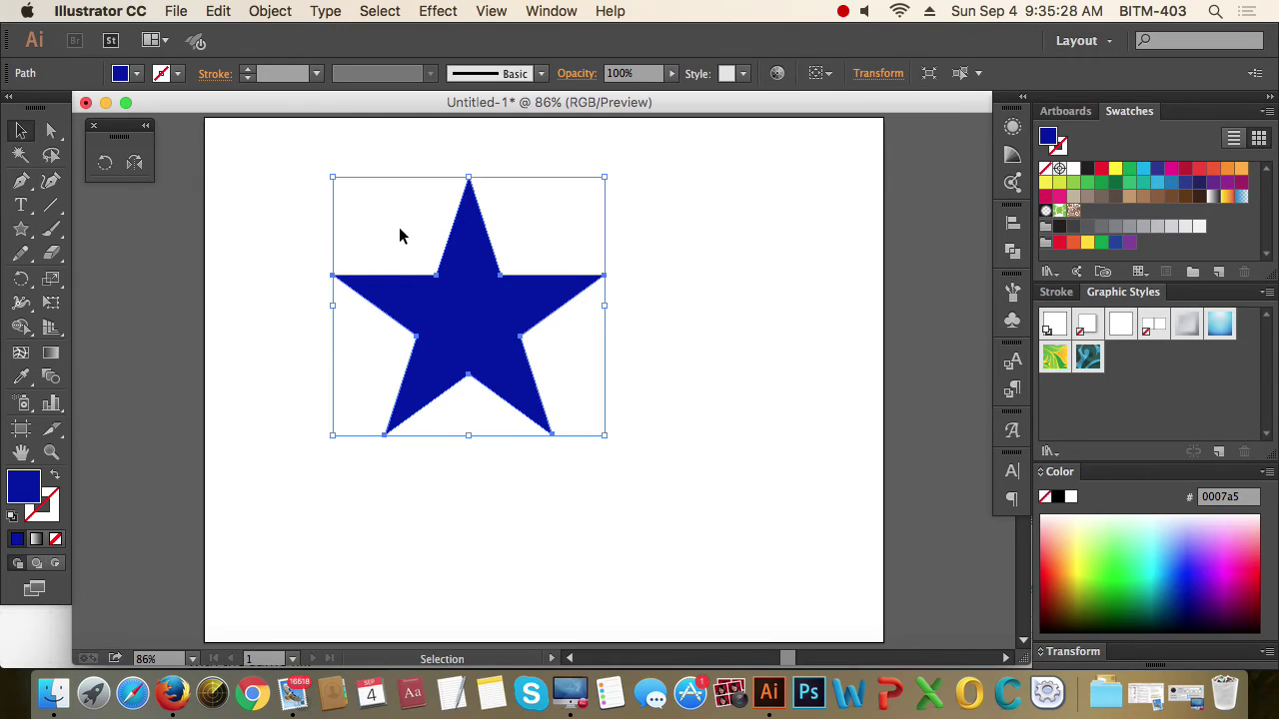
pyautogui.moveTo(341, 212); pyautogui.dragTo(788, 540)
# Step: Try rotating the star freehand about its centre, and undo the rotation
pyautogui.click(106, 165)
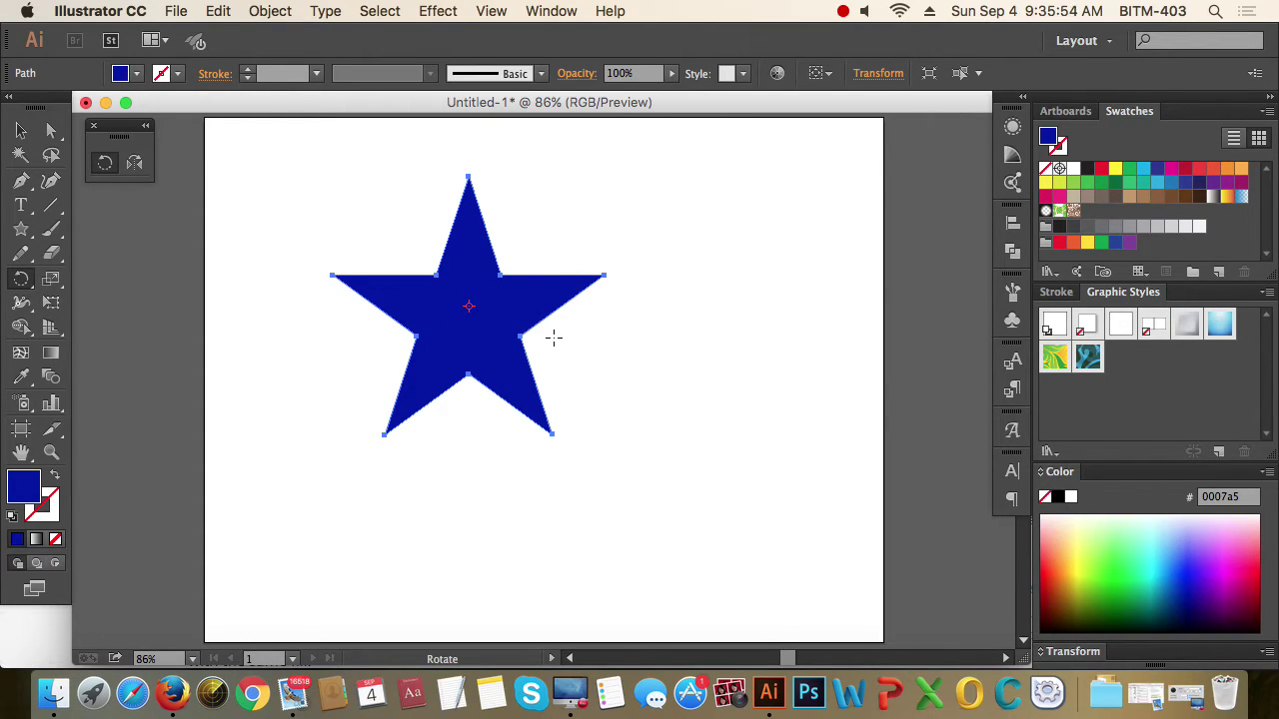
pyautogui.moveTo(474, 228); pyautogui.dragTo(555, 257)
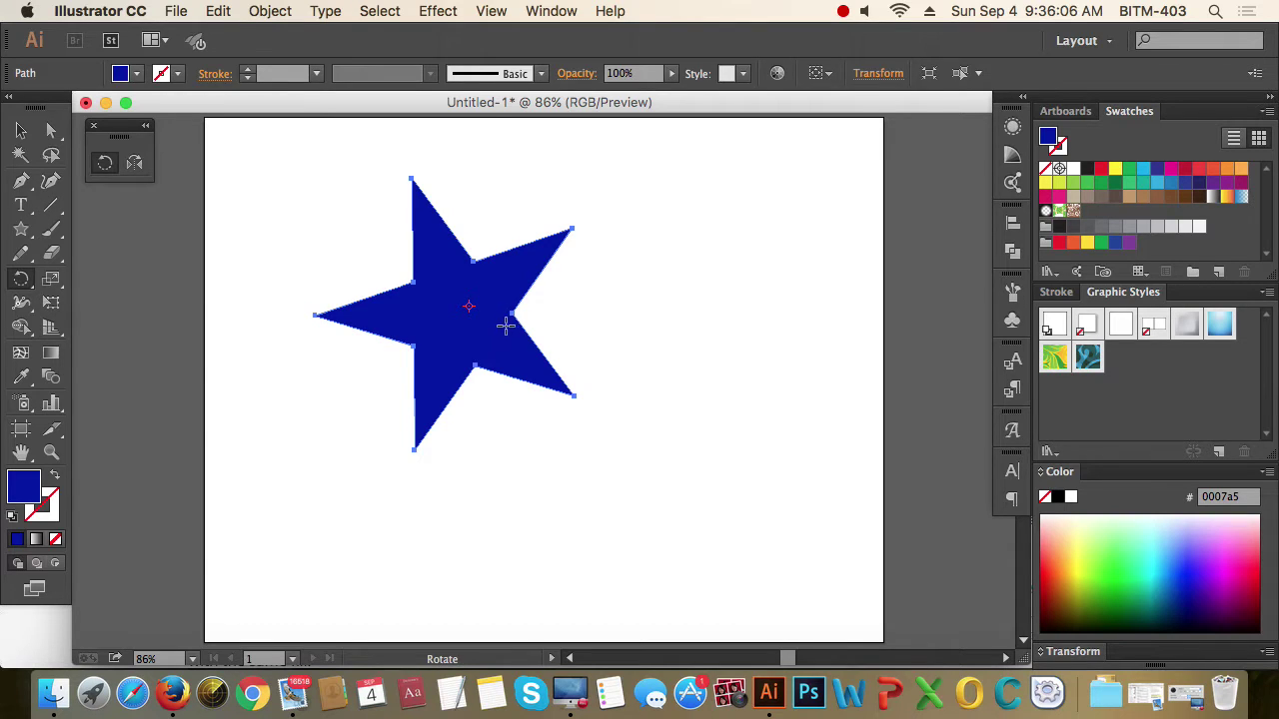
pyautogui.press('super+z')
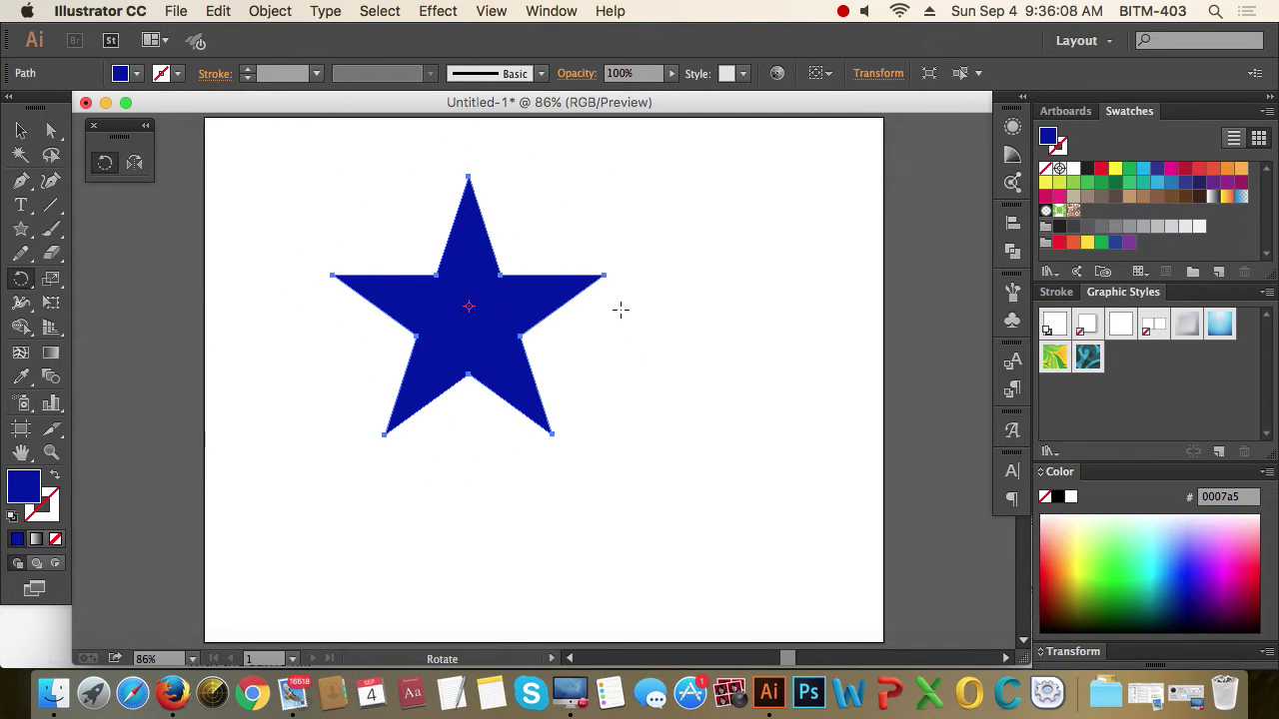
# Step: Set the rotation origin at the star's lower inner corner and rotate the star freehand around it
pyautogui.click(469, 374)
pyautogui.click(468, 376)
pyautogui.moveTo(469, 247)
pyautogui.mouseDown()
pyautogui.moveTo(550, 286)
pyautogui.moveTo(593, 351)
pyautogui.moveTo(595, 493)
pyautogui.moveTo(469, 546)
pyautogui.moveTo(317, 509)
pyautogui.moveTo(260, 357)
pyautogui.moveTo(403, 224)
pyautogui.moveTo(656, 249)
pyautogui.moveTo(690, 466)
pyautogui.moveTo(466, 531)
pyautogui.moveTo(335, 401)
pyautogui.moveTo(354, 277)
pyautogui.moveTo(426, 243)
pyautogui.moveTo(471, 243)
pyautogui.mouseUp()
# Step: Move the star slightly up and to the right on the artboard
pyautogui.click(21, 130)
pyautogui.click(527, 302)
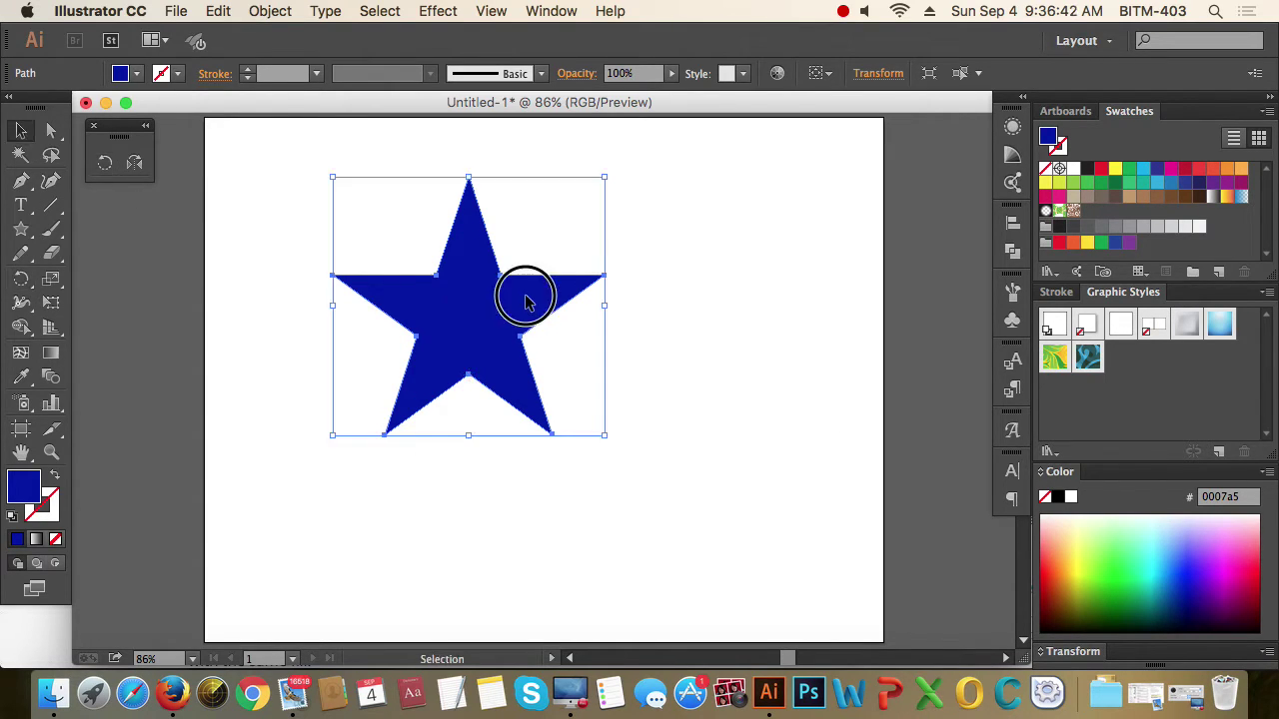
pyautogui.moveTo(484, 328); pyautogui.dragTo(527, 316)
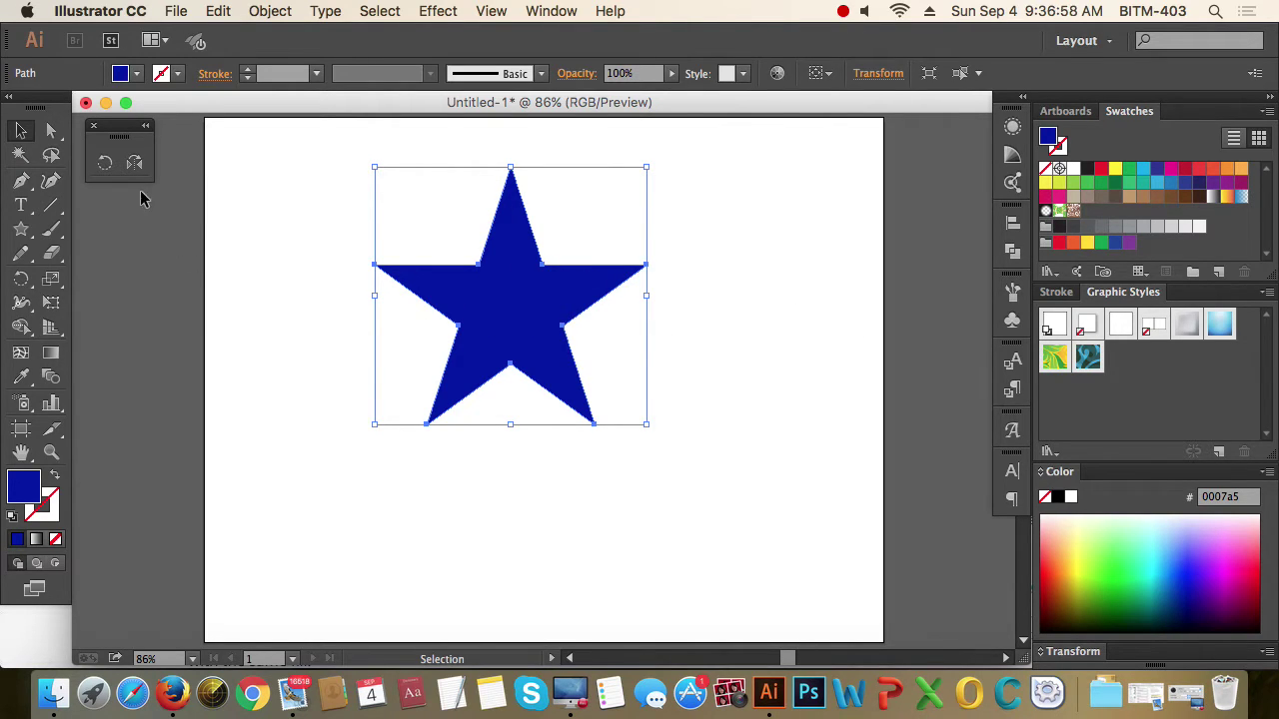
# Step: Create a copy of the star rotated 30° about its lower inner corner, with the preview enabled
pyautogui.click(104, 163)
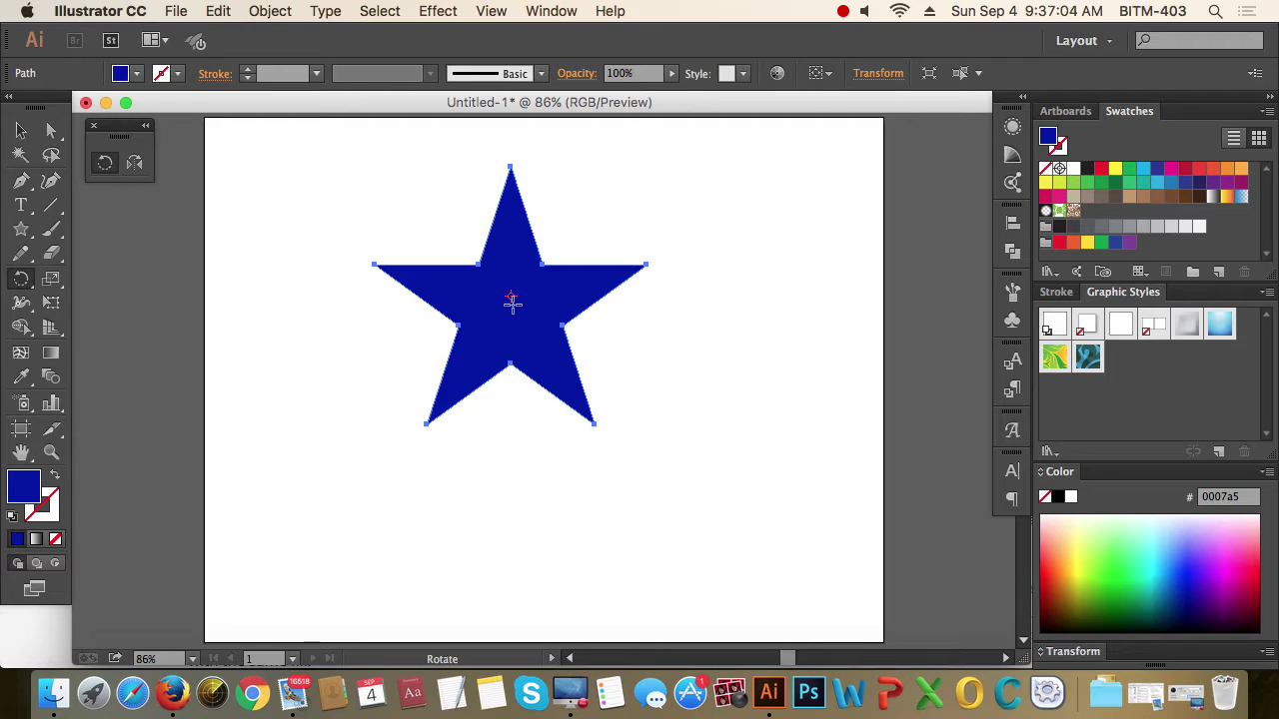
pyautogui.keyDown('alt'); pyautogui.click(511, 365); pyautogui.keyUp('alt')
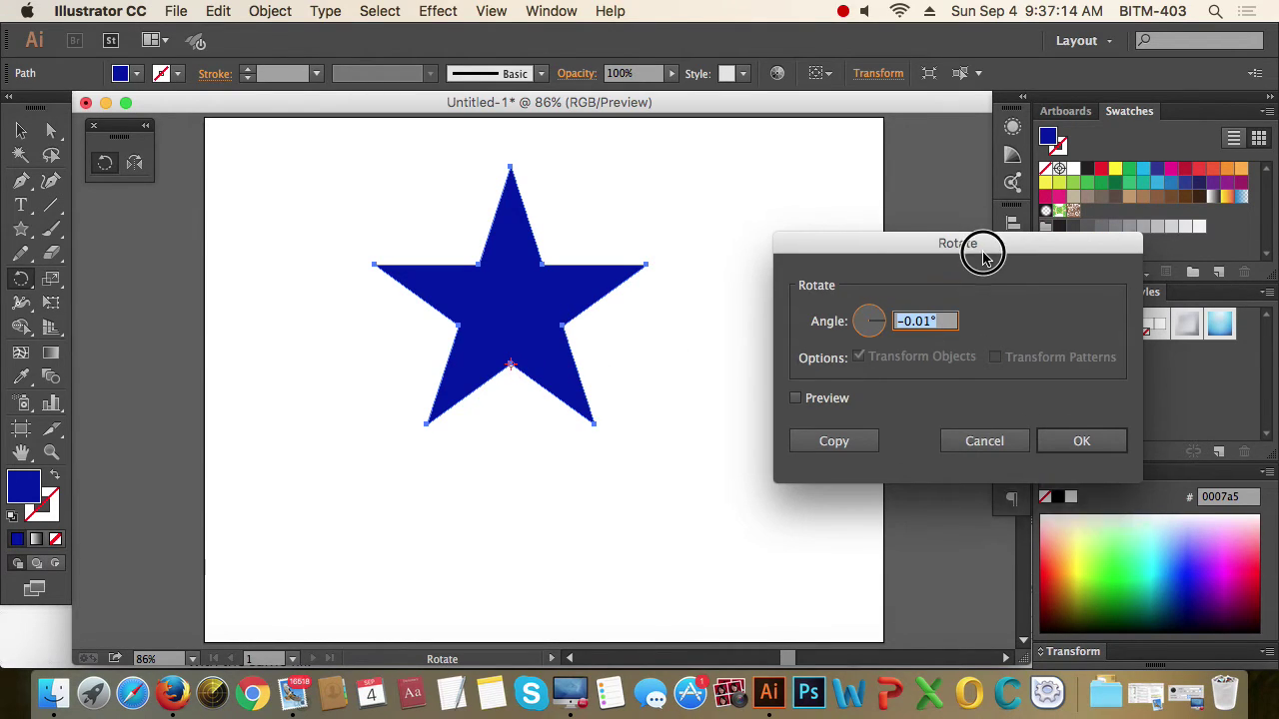
pyautogui.moveTo(982, 251); pyautogui.dragTo(912, 145)
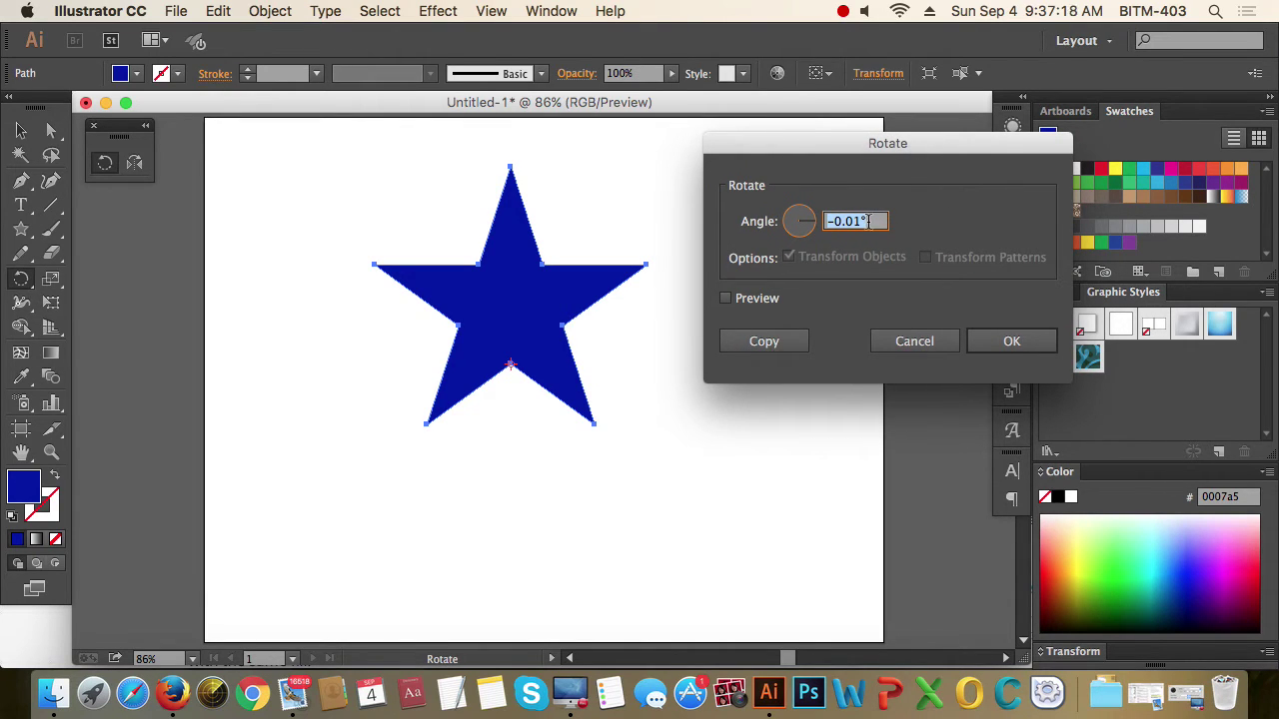
pyautogui.write('30')
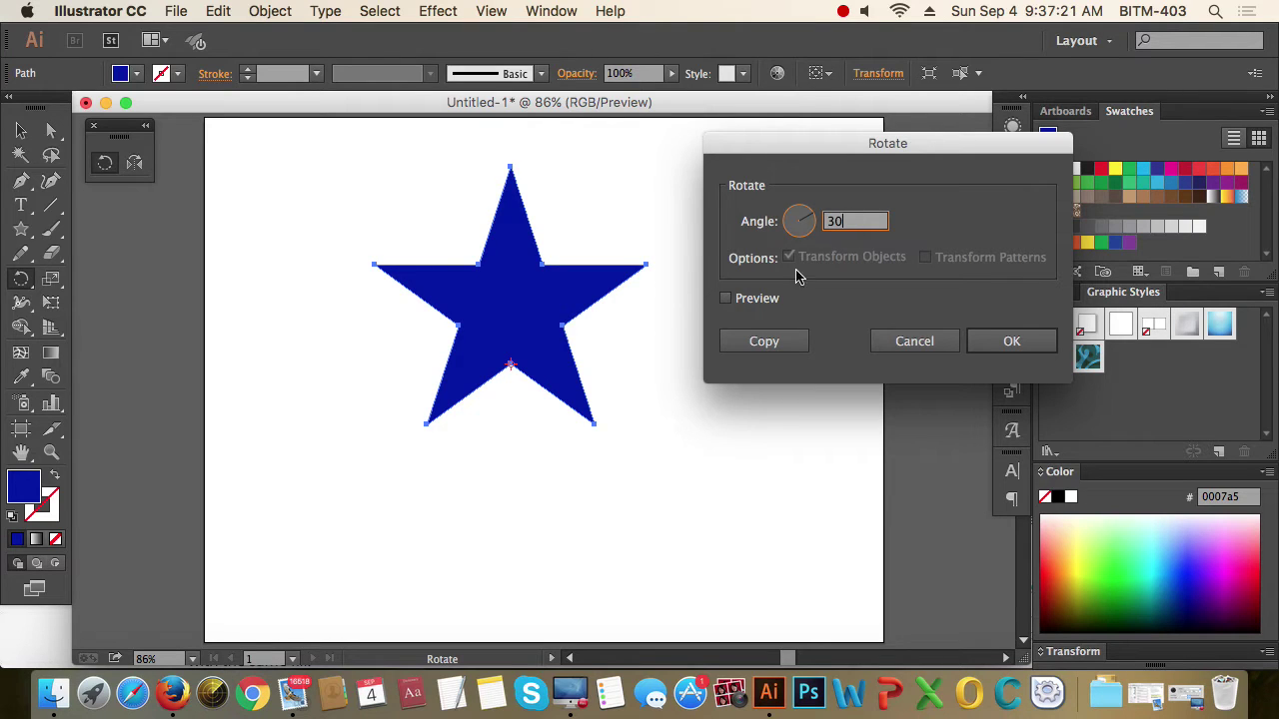
pyautogui.click(726, 299)
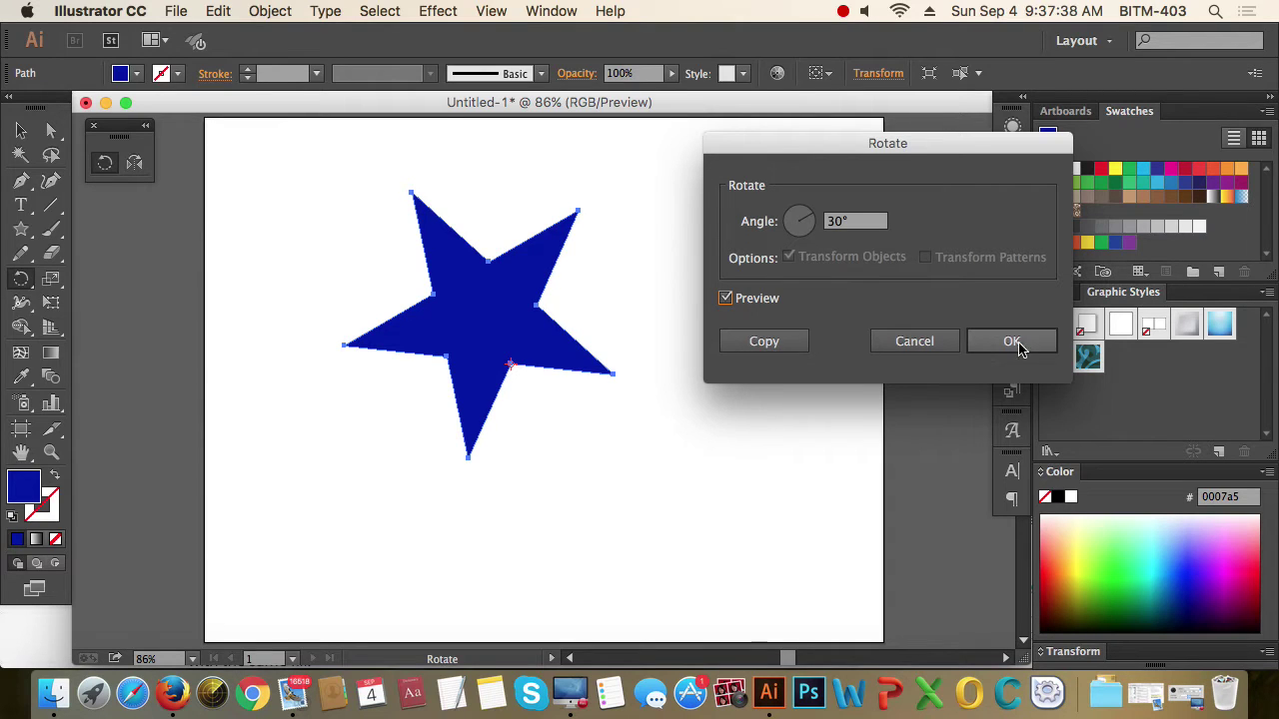
pyautogui.click(763, 342)
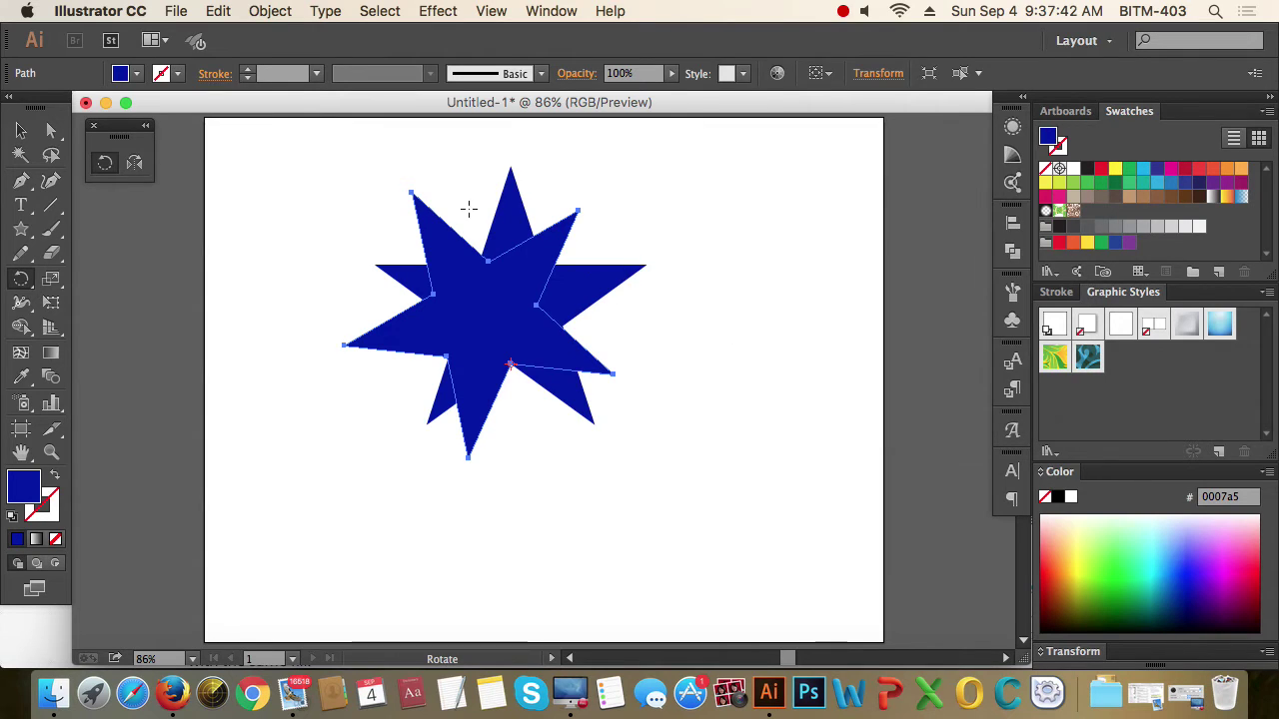
# Step: Inspect the original star and its rotated copy by selecting each in turn, and clear the selection
pyautogui.press('v')
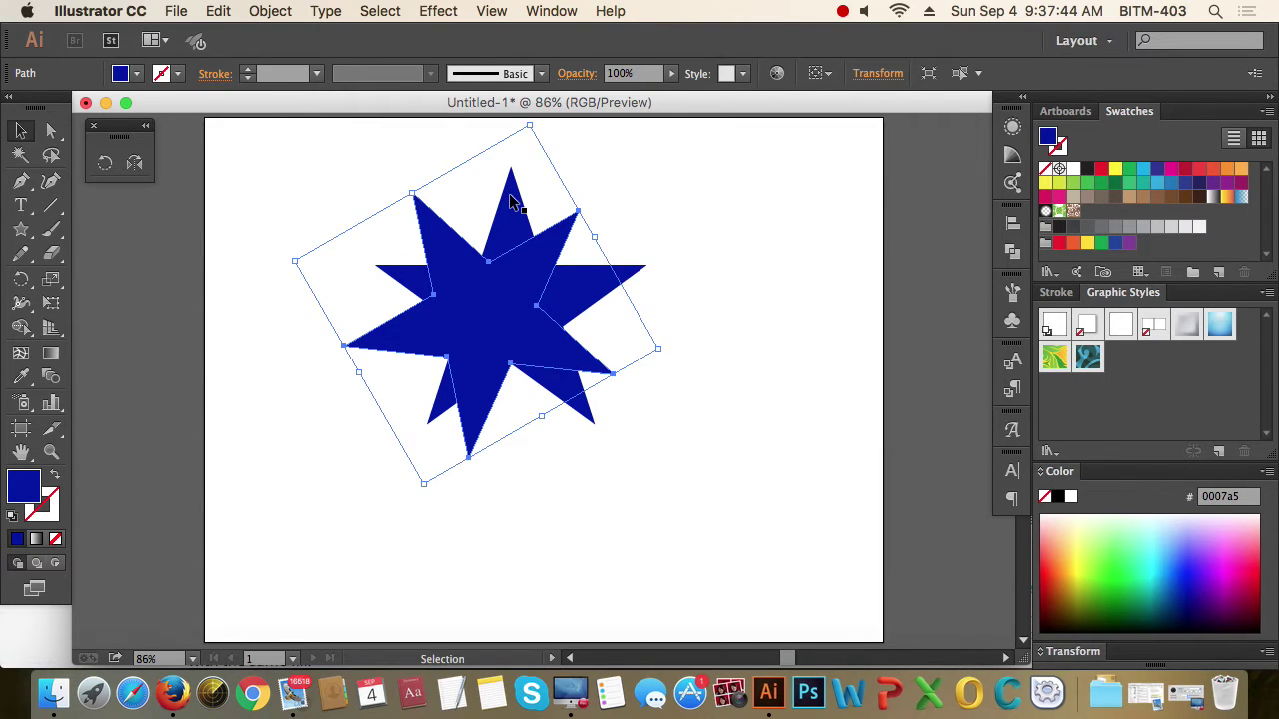
pyautogui.click(521, 197)
pyautogui.click(519, 200)
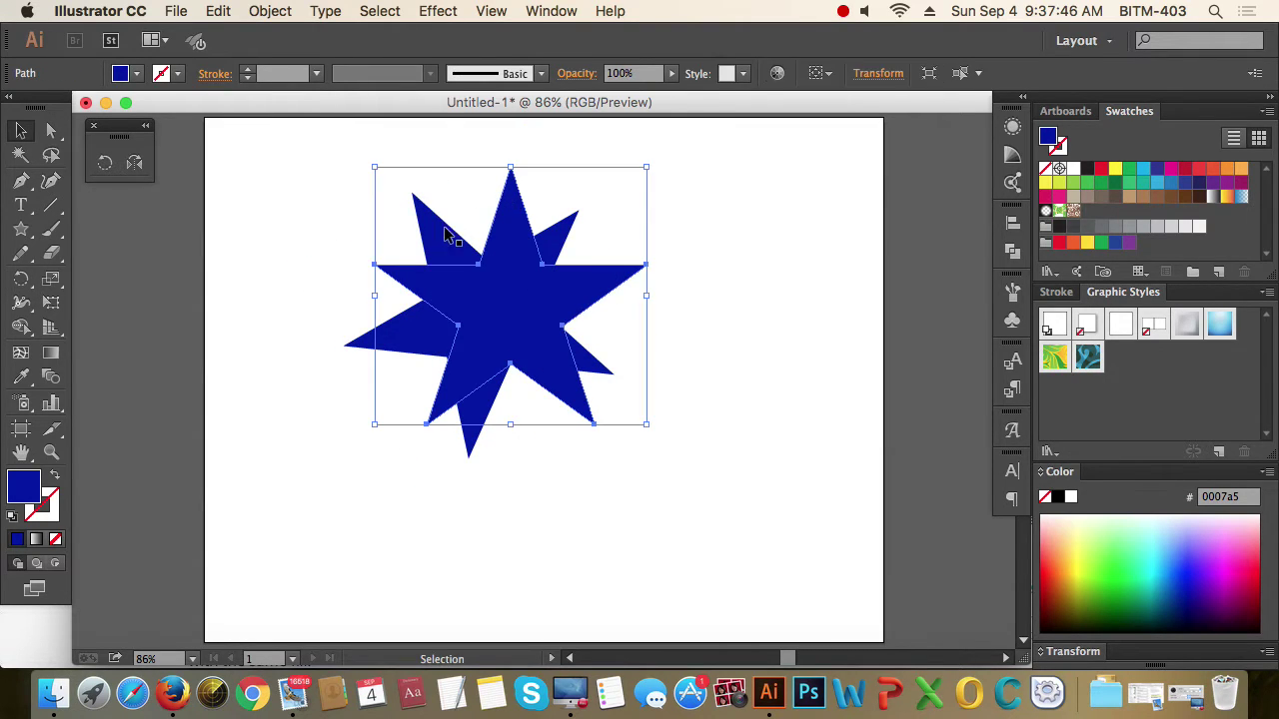
pyautogui.moveTo(442, 229); pyautogui.dragTo(442, 235)
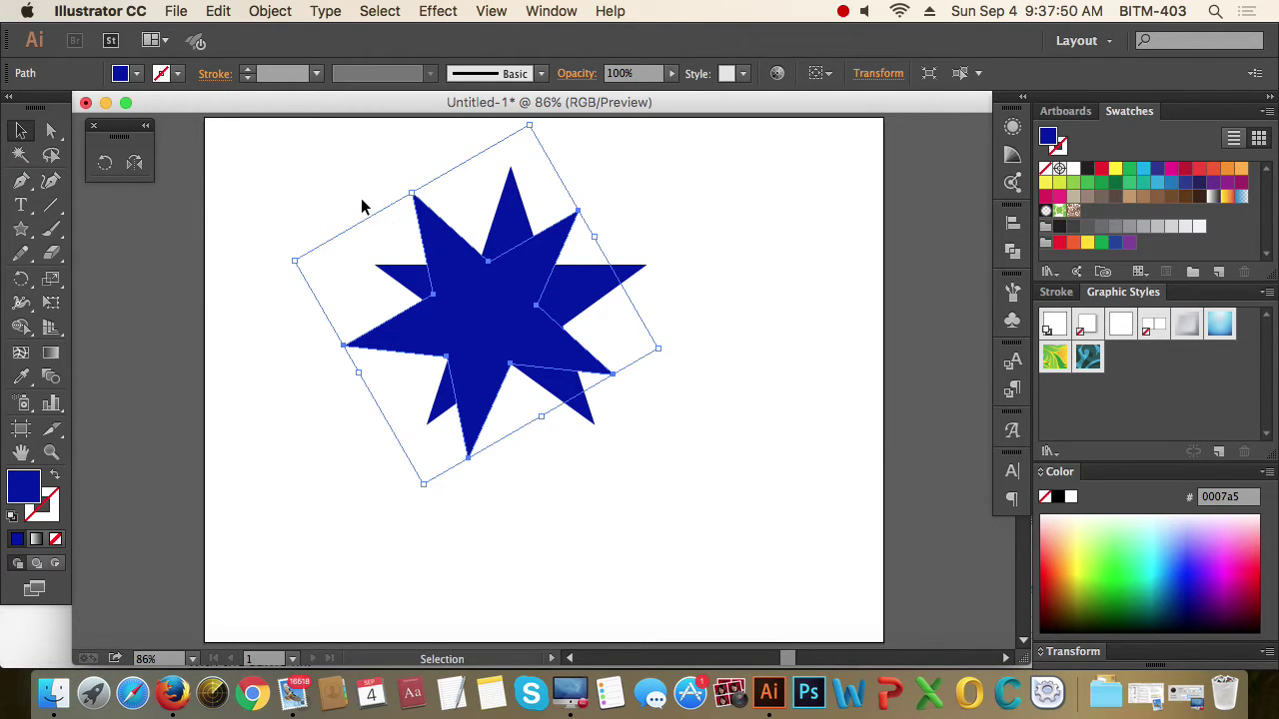
pyautogui.moveTo(361, 196); pyautogui.dragTo(354, 183)
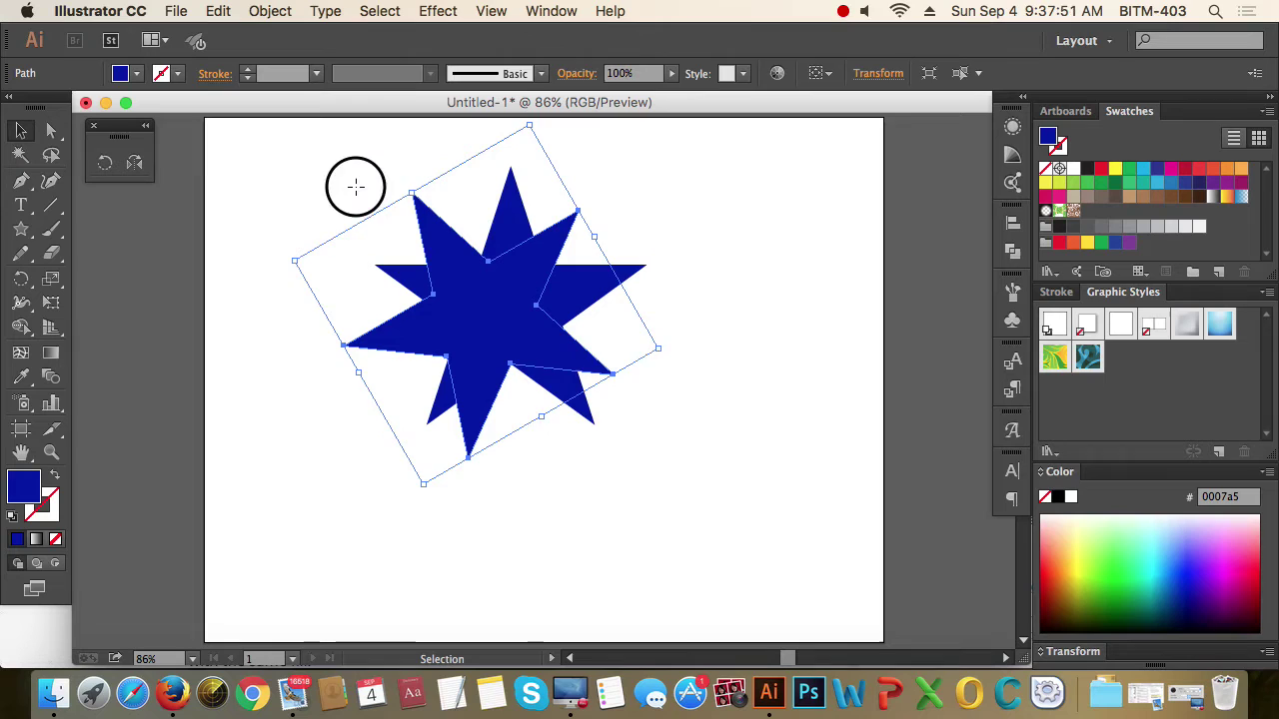
pyautogui.click(717, 365)
# Step: Undo the rotated star copy and the recent moves of the original star
pyautogui.press('super+z')
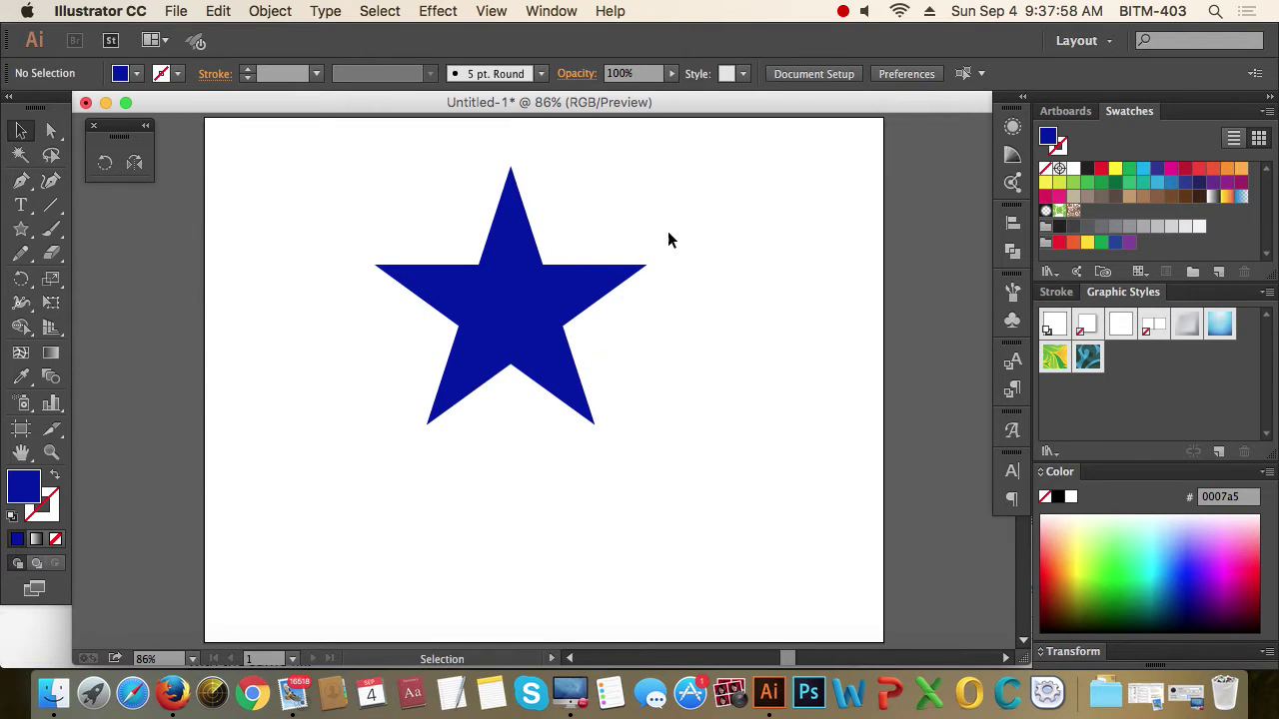
pyautogui.press('super+z')
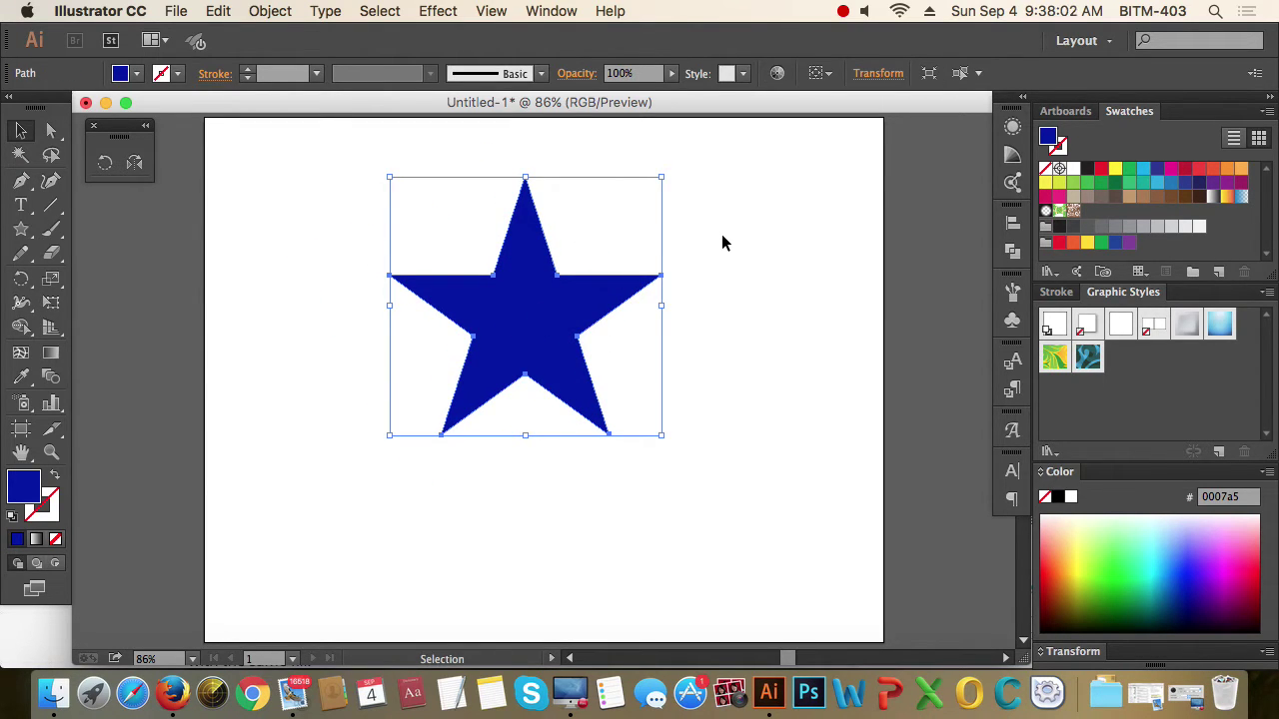
pyautogui.click(721, 242)
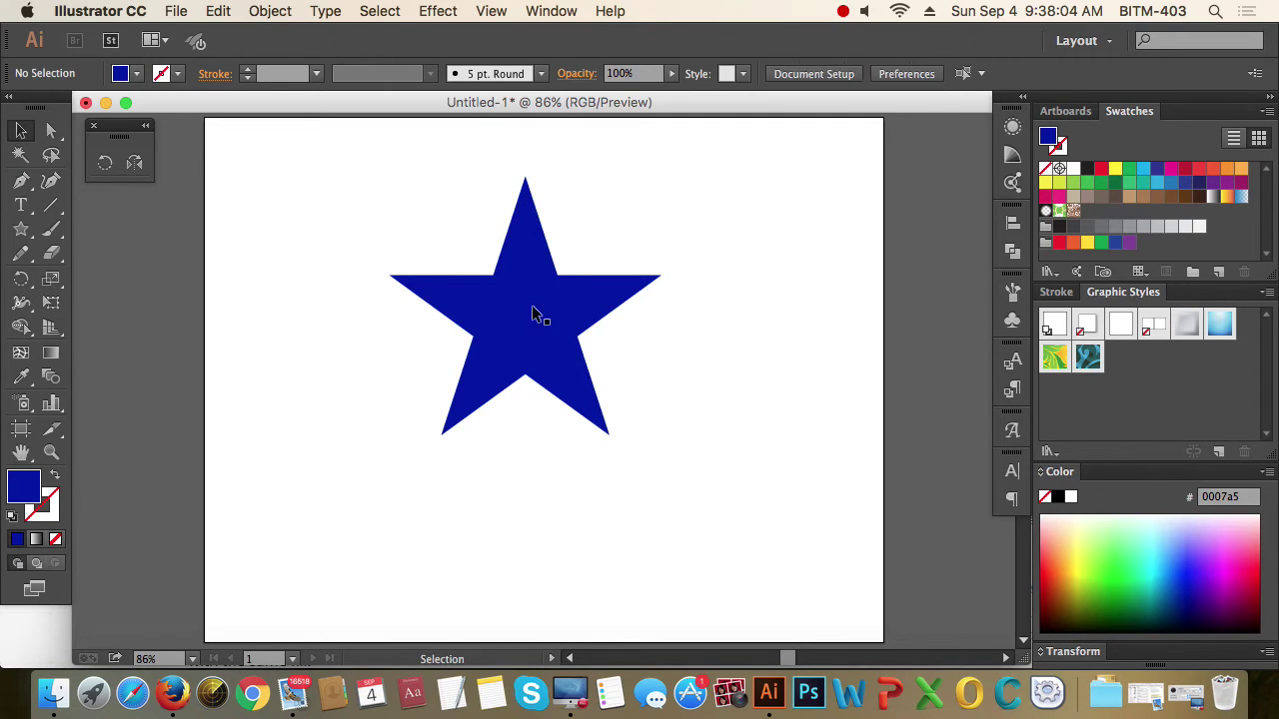
pyautogui.press('super+z')
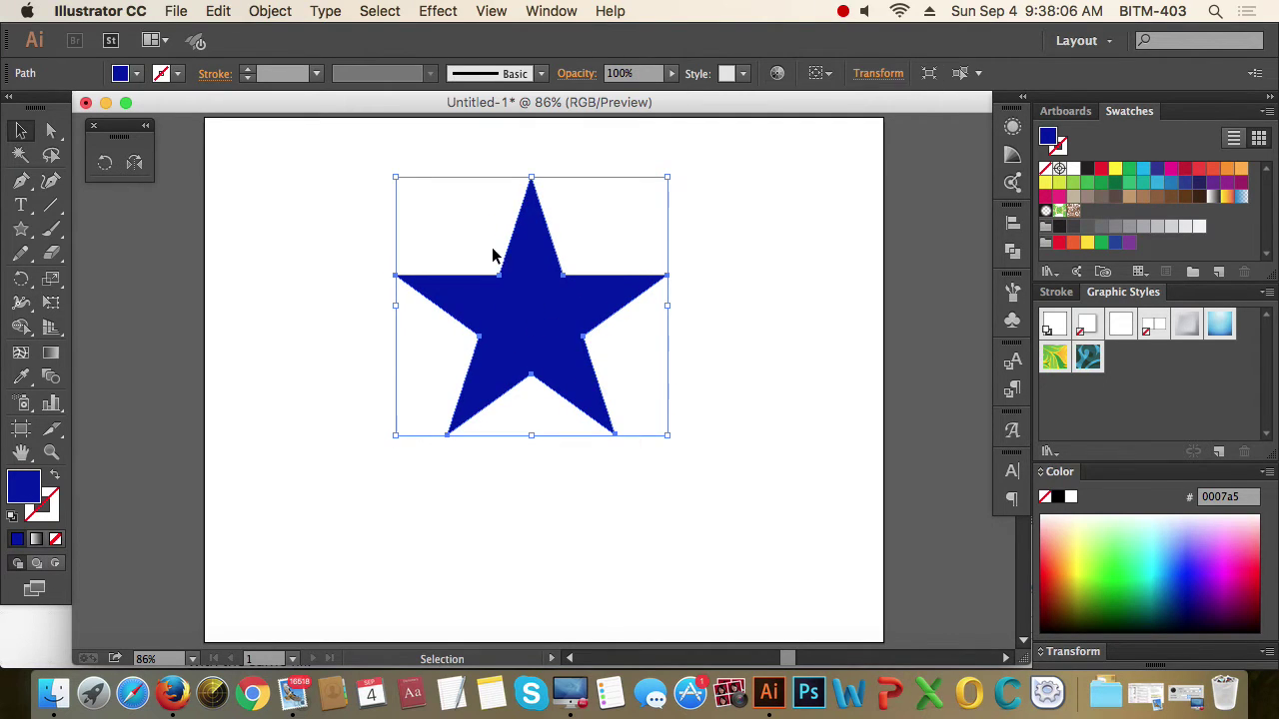
# Step: Delete the anchor points on the star's left side with Direct Selection, keeping only the right half
pyautogui.press('a')
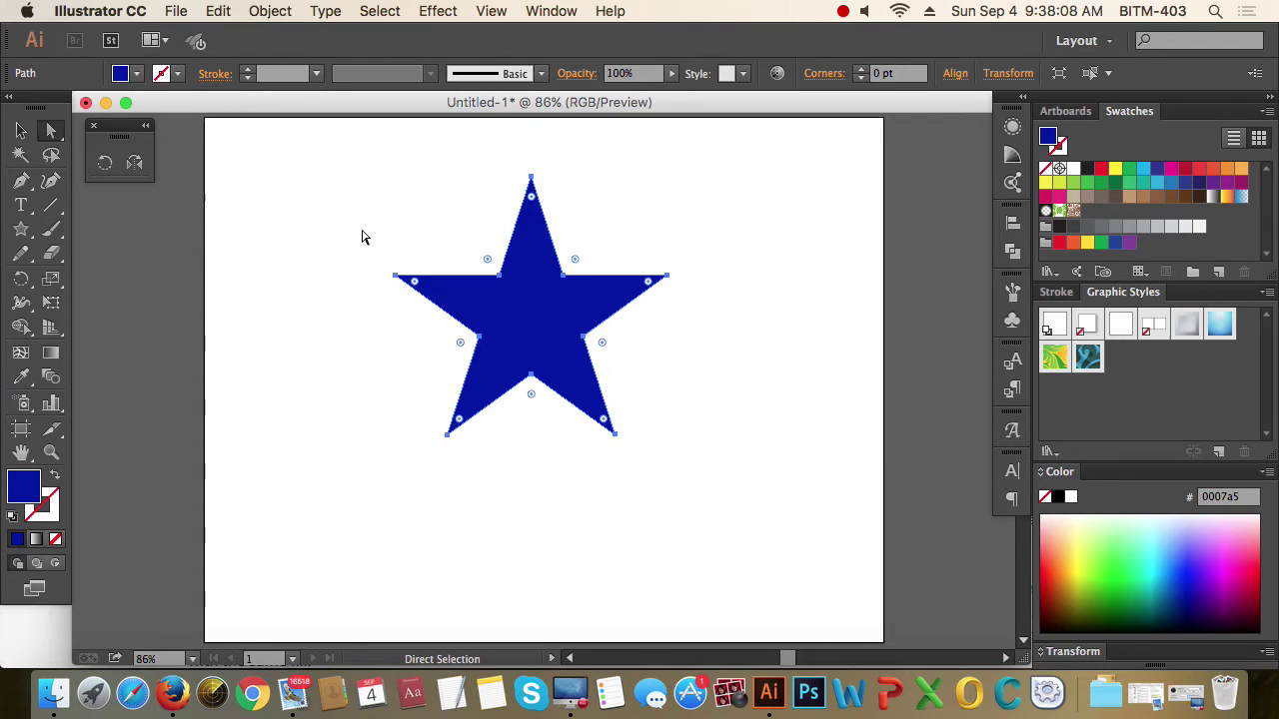
pyautogui.moveTo(360, 230); pyautogui.dragTo(508, 485)
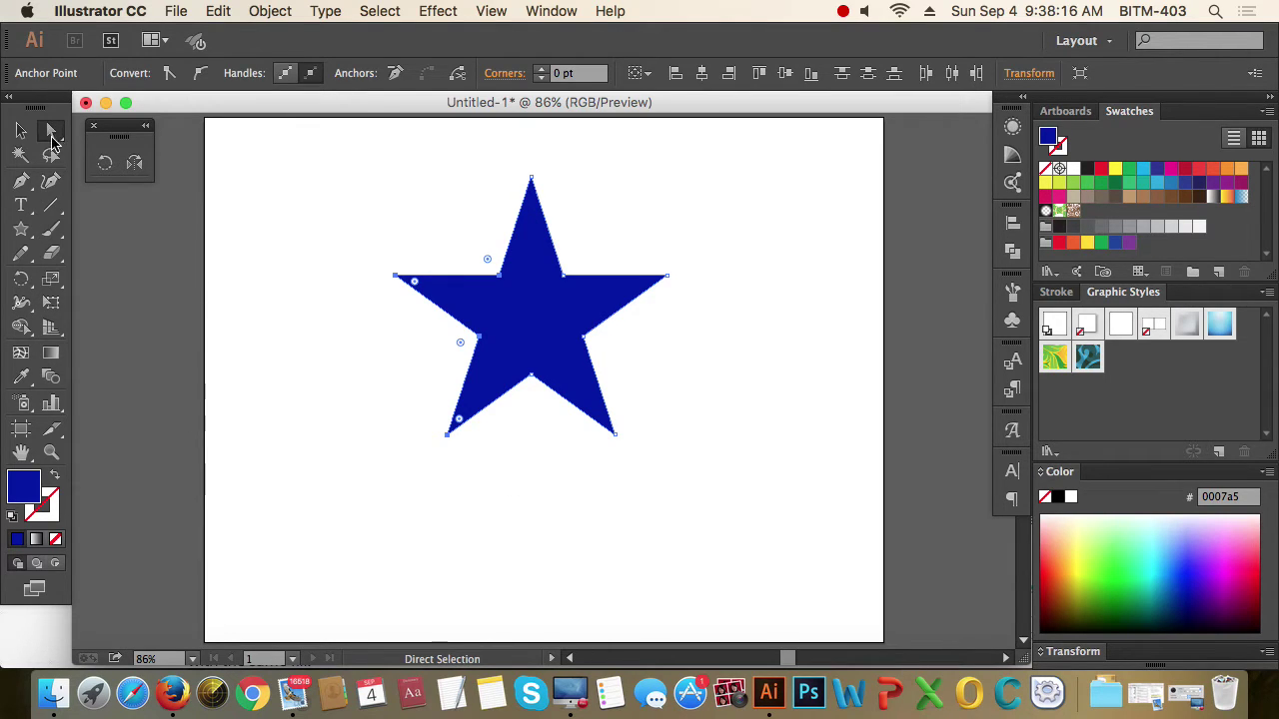
pyautogui.moveTo(53, 134); pyautogui.dragTo(147, 134)
pyautogui.click(323, 209)
pyautogui.moveTo(316, 195); pyautogui.dragTo(420, 310)
pyautogui.press('Delete')
pyautogui.click(499, 270)
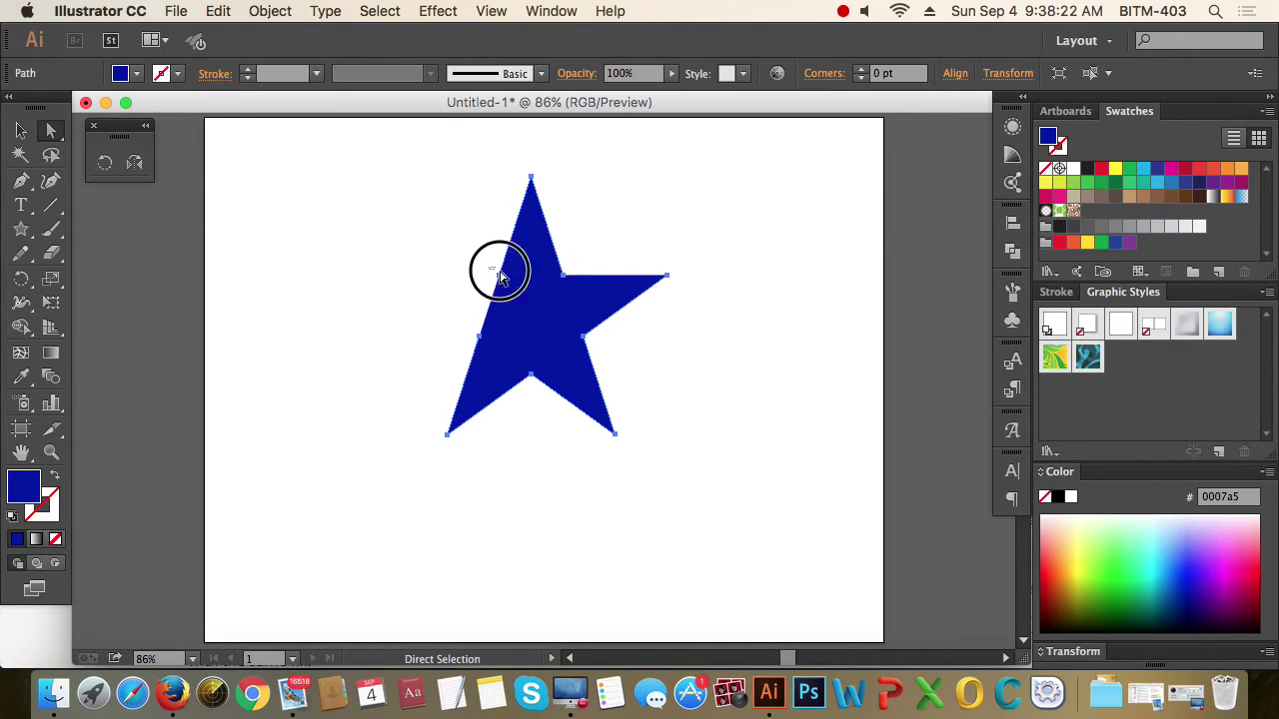
pyautogui.press('Delete')
pyautogui.click(494, 343)
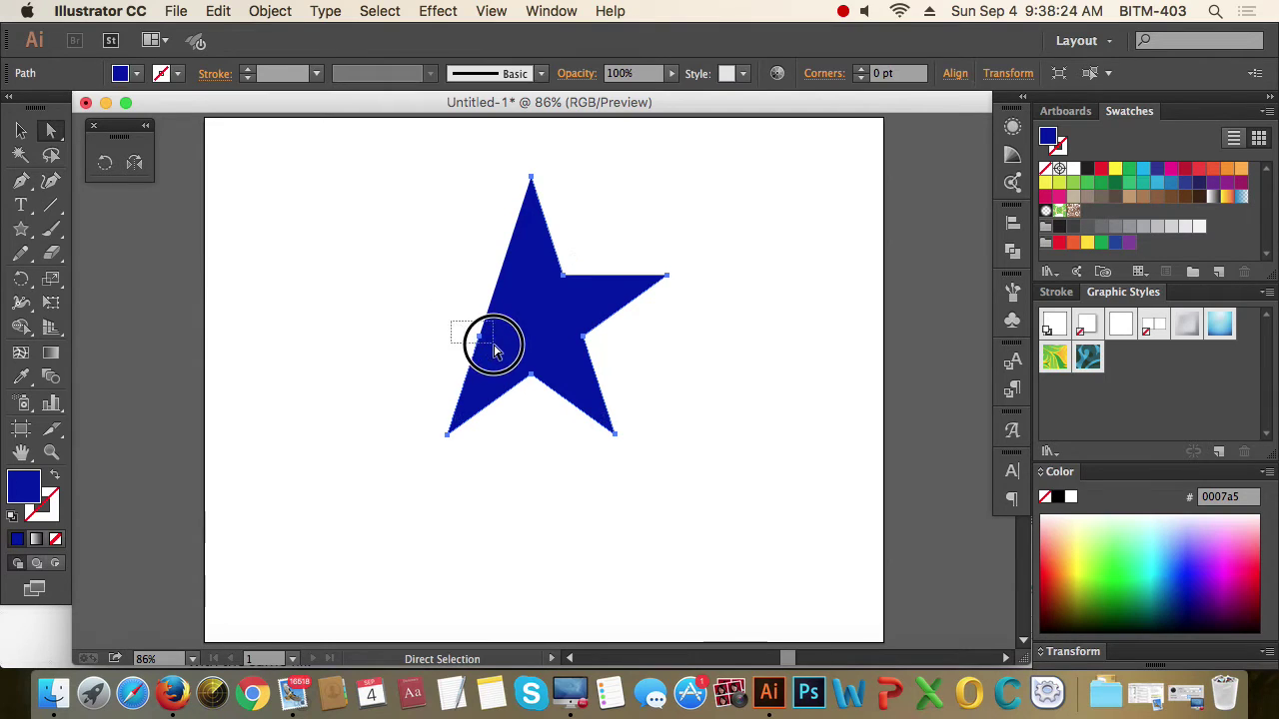
pyautogui.moveTo(410, 417); pyautogui.dragTo(468, 467)
pyautogui.press('Delete')
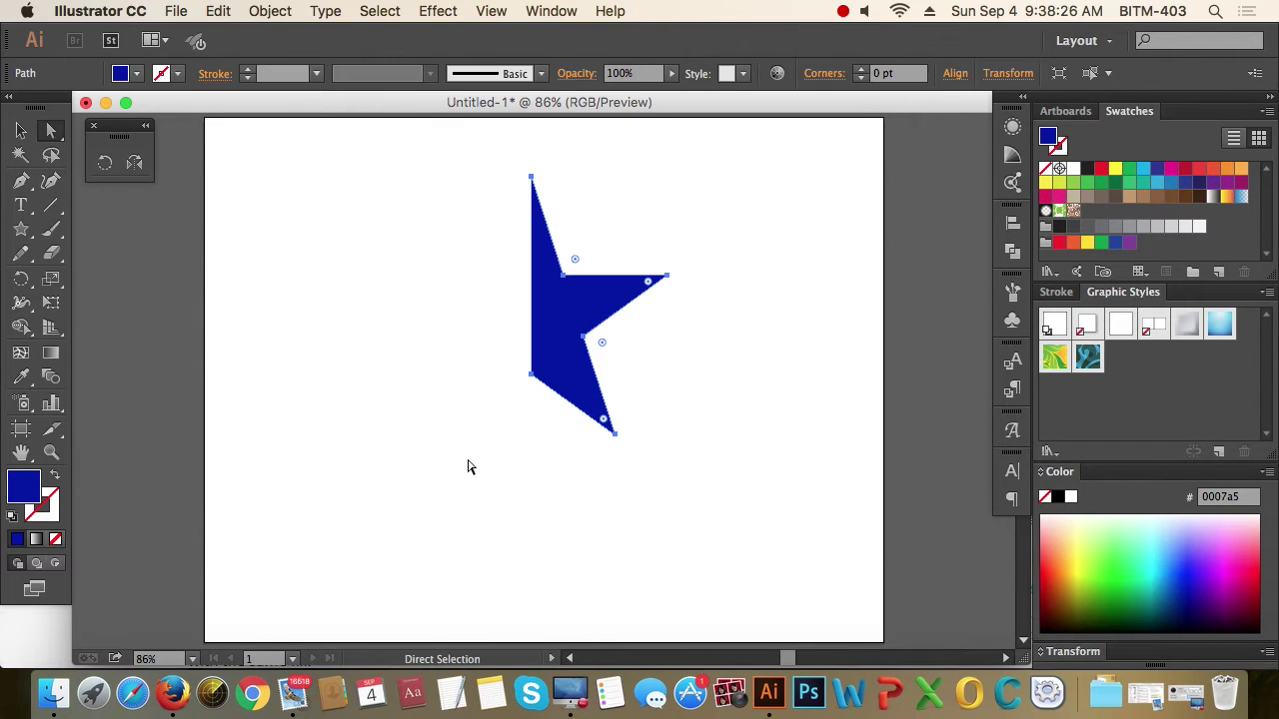
# Step: Swap the half star's fill and stroke, giving it a blue outline and no fill, and deselect it
pyautogui.click(21, 131)
pyautogui.moveTo(420, 171)
pyautogui.mouseDown()
pyautogui.moveTo(425, 196)
pyautogui.moveTo(737, 431)
pyautogui.mouseUp()
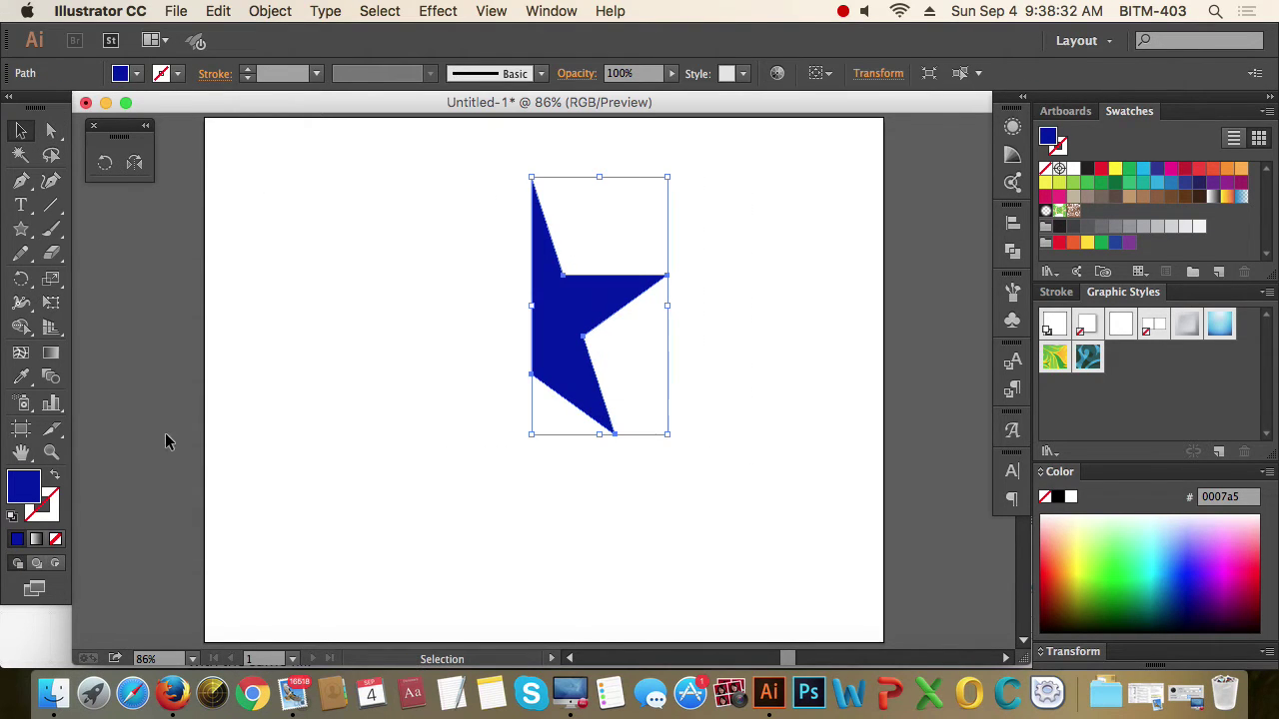
pyautogui.click(55, 476)
pyautogui.click(462, 296)
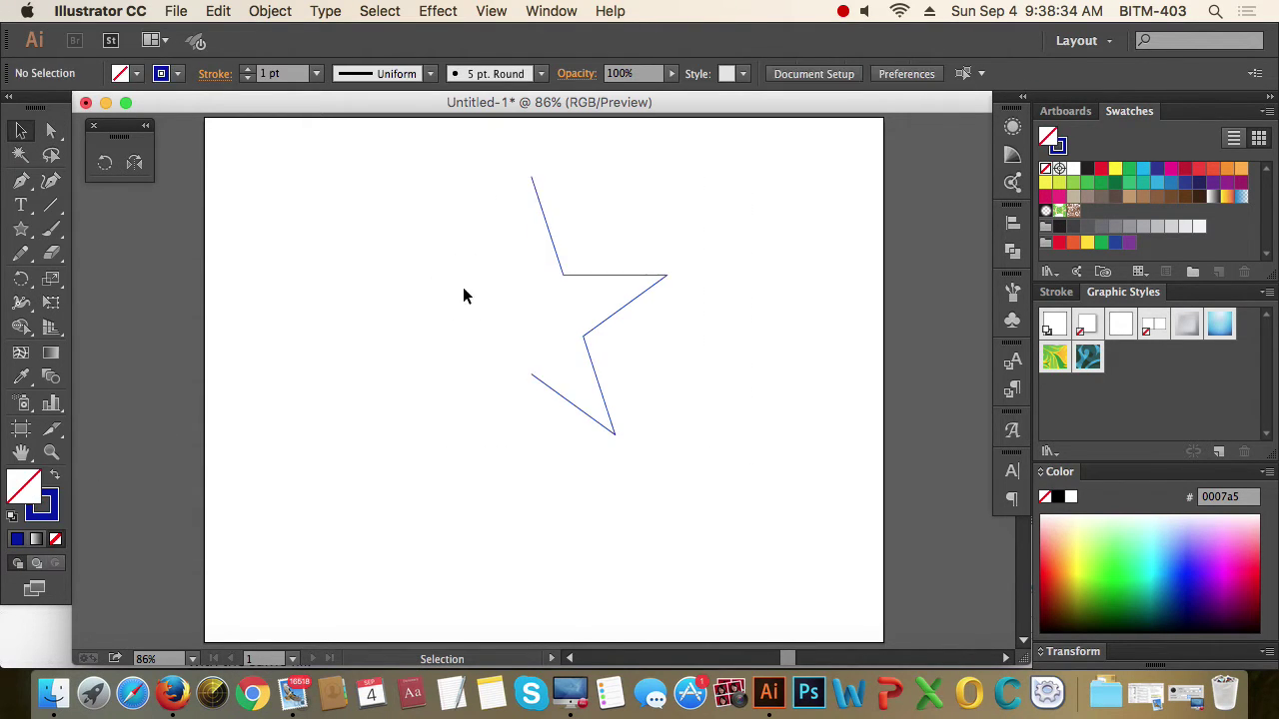
# Step: Move the half-star outline slightly down and to the right on the artboard, and deselect it
pyautogui.moveTo(437, 183); pyautogui.dragTo(747, 415)
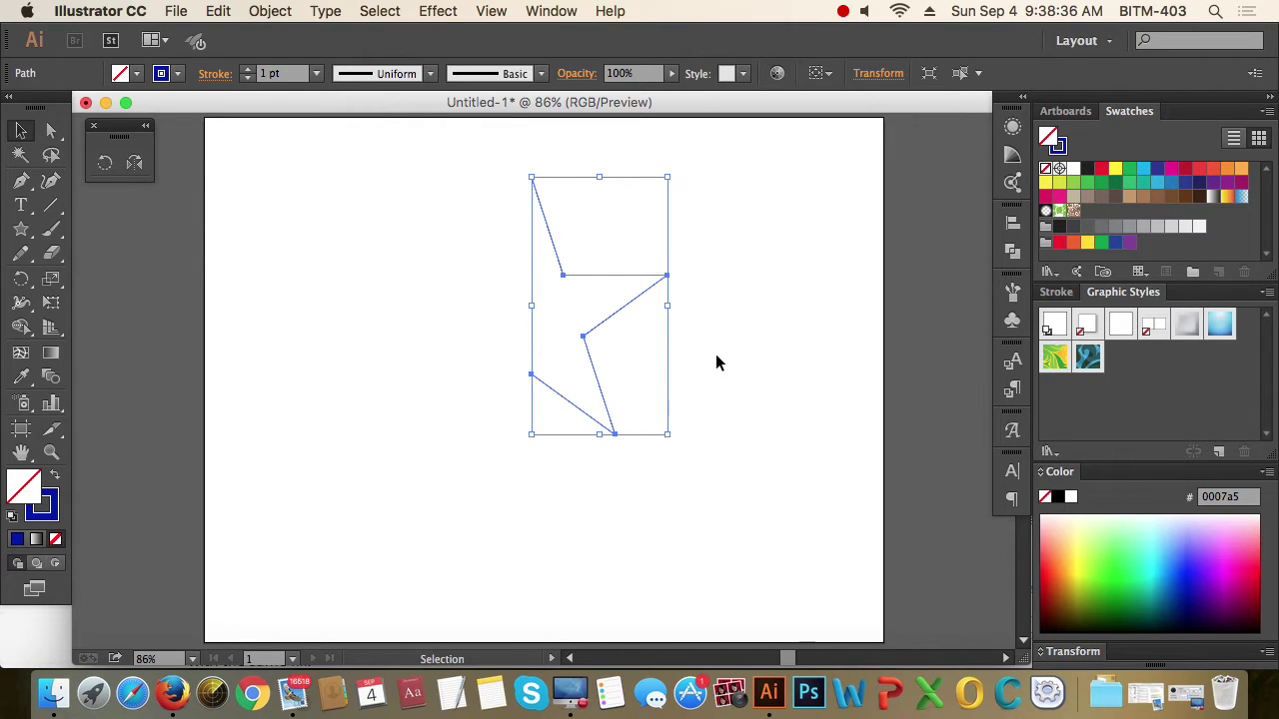
pyautogui.moveTo(630, 296); pyautogui.dragTo(679, 331)
pyautogui.click(796, 419)
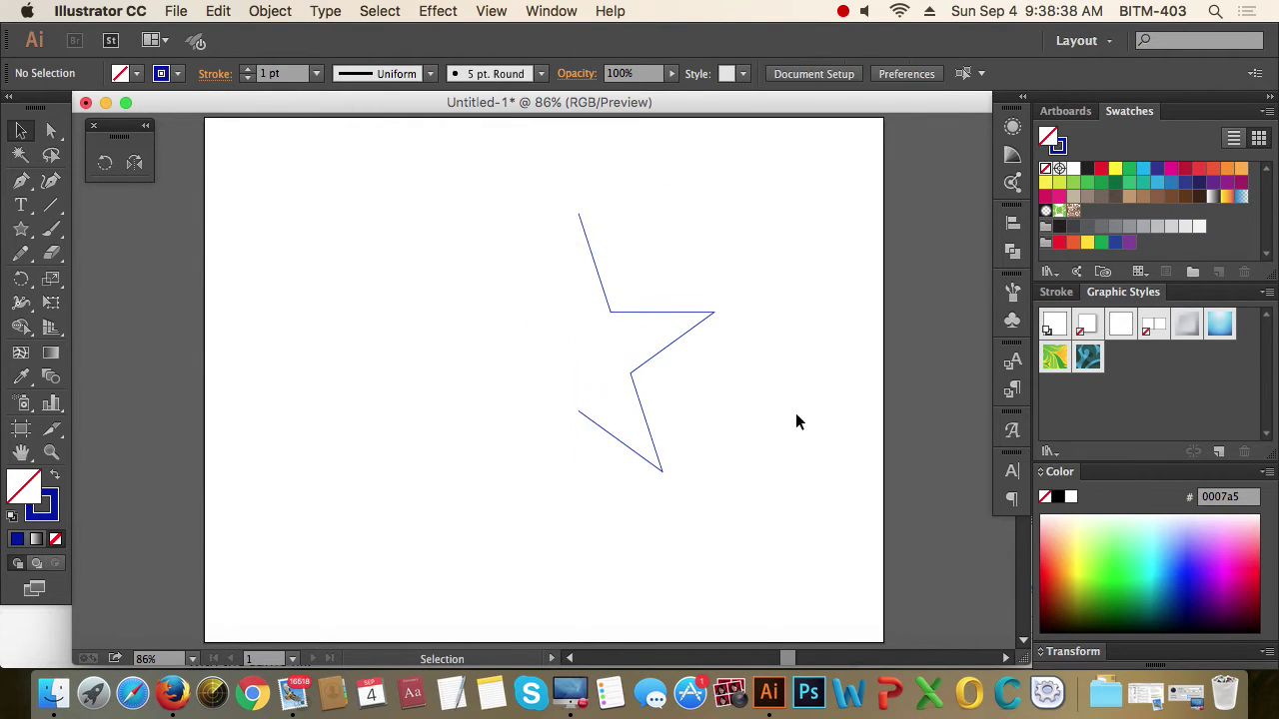
# Step: Reflect a copy of the half star across the vertical line through its two open endpoints to form a full star, and deselect it
pyautogui.moveTo(787, 469); pyautogui.dragTo(597, 284)
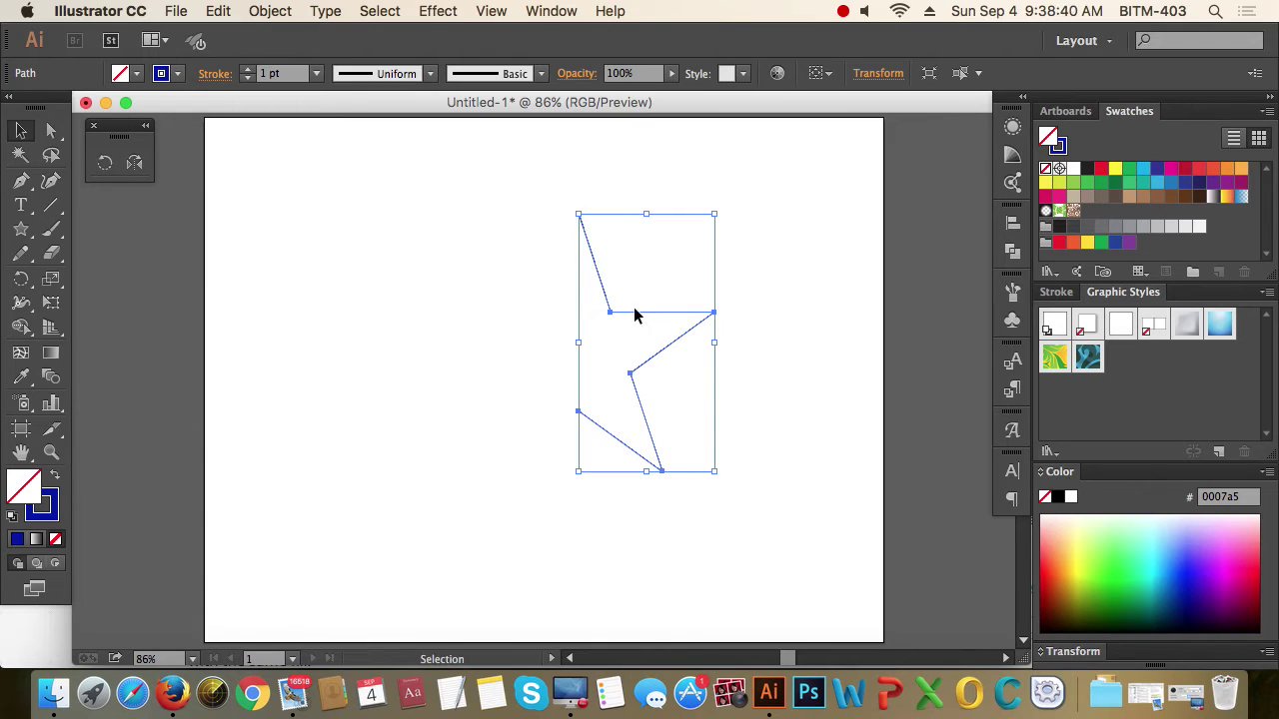
pyautogui.press('super+1')
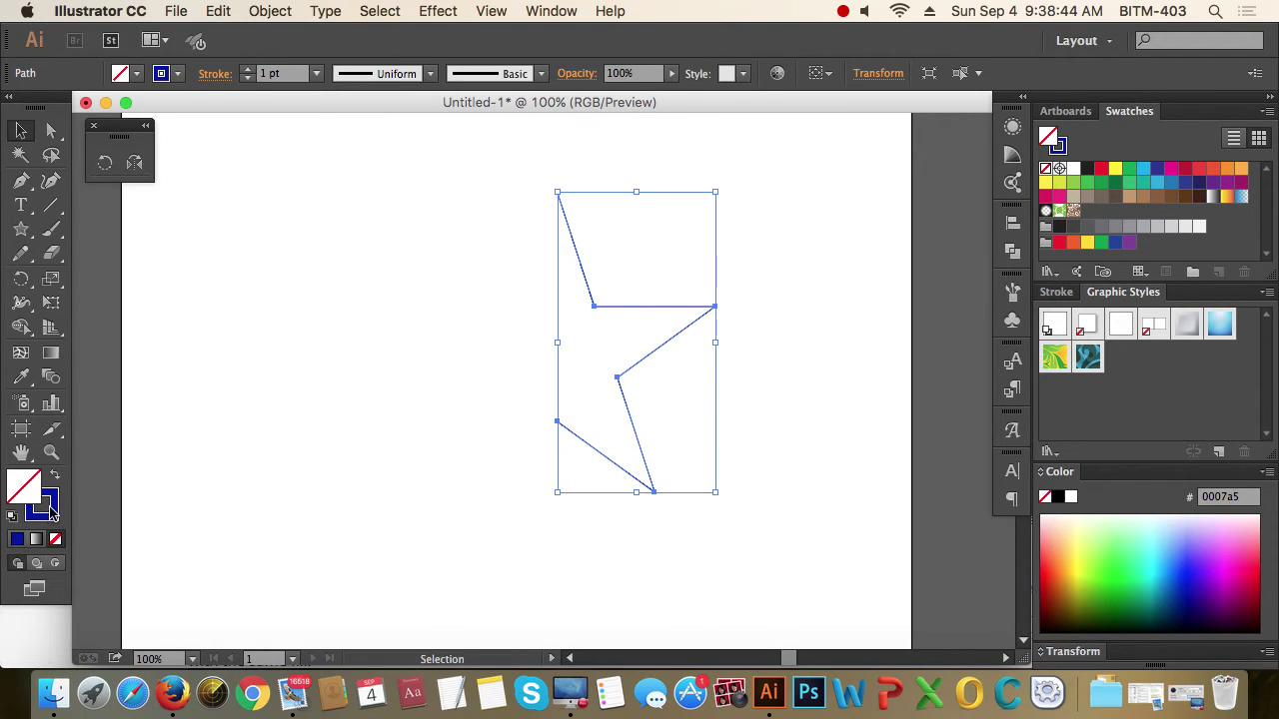
pyautogui.click(405, 380)
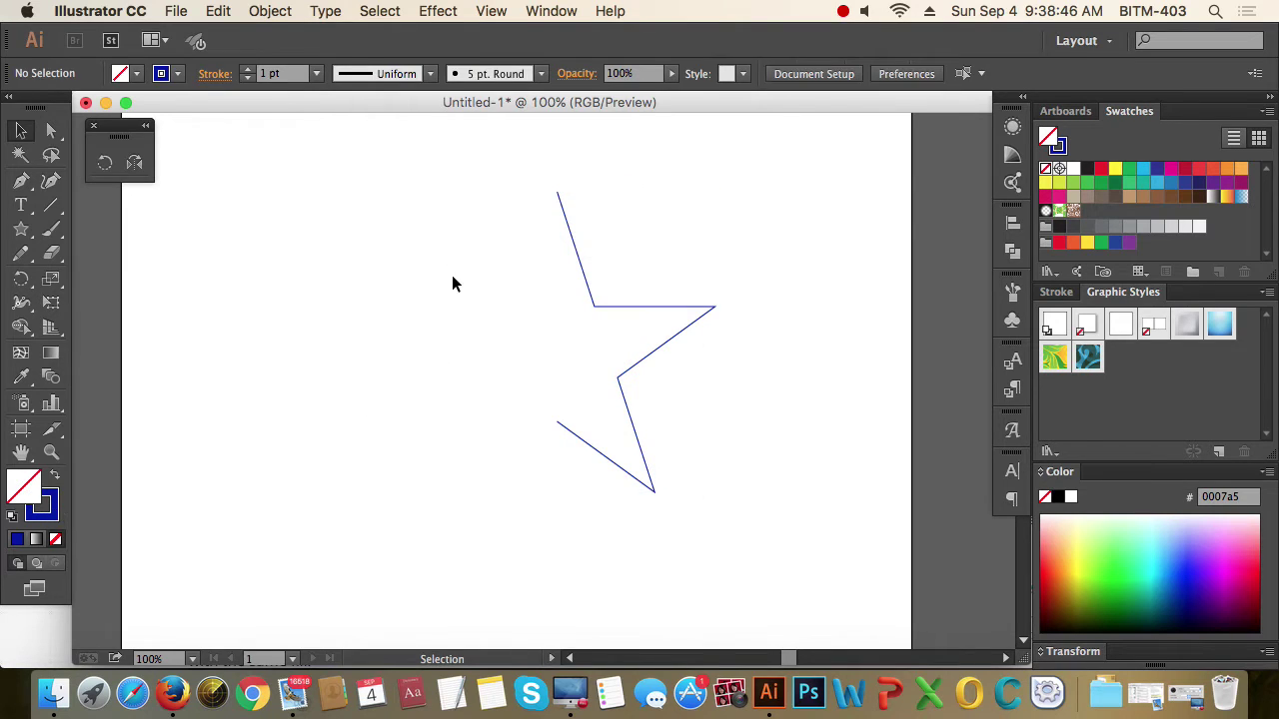
pyautogui.moveTo(438, 237); pyautogui.dragTo(732, 521)
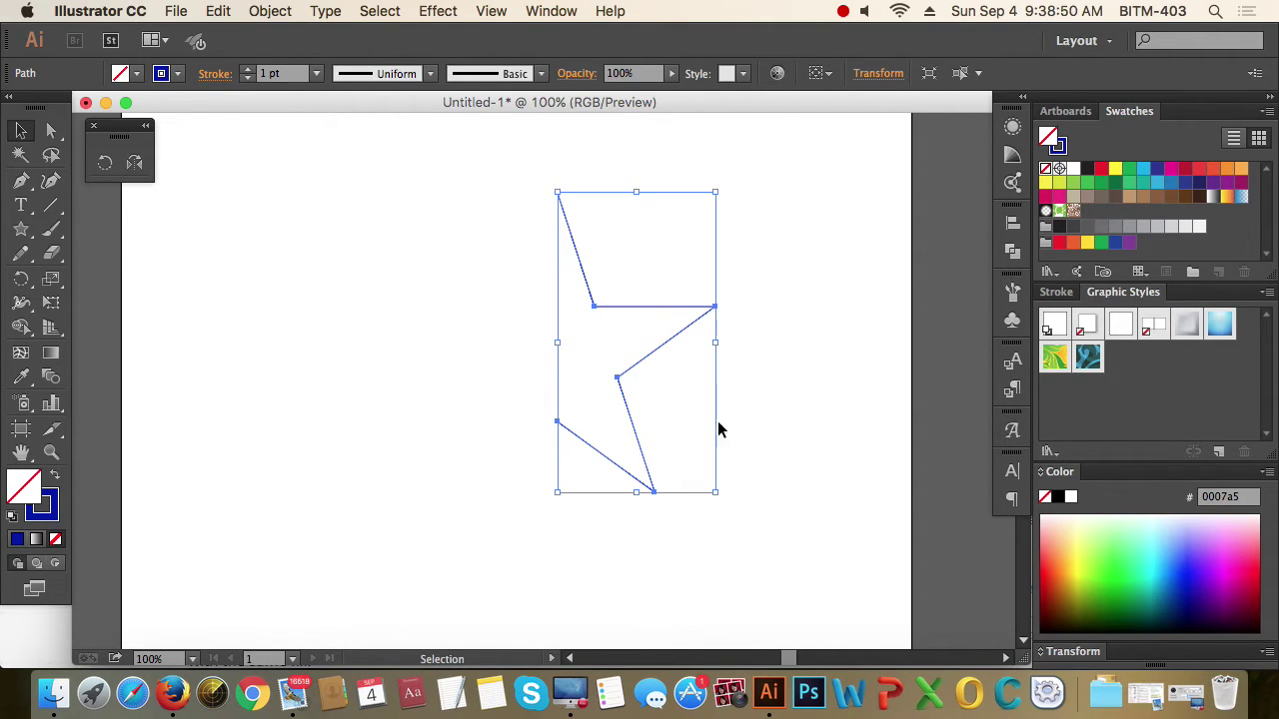
pyautogui.moveTo(865, 503); pyautogui.dragTo(448, 217)
pyautogui.click(135, 166)
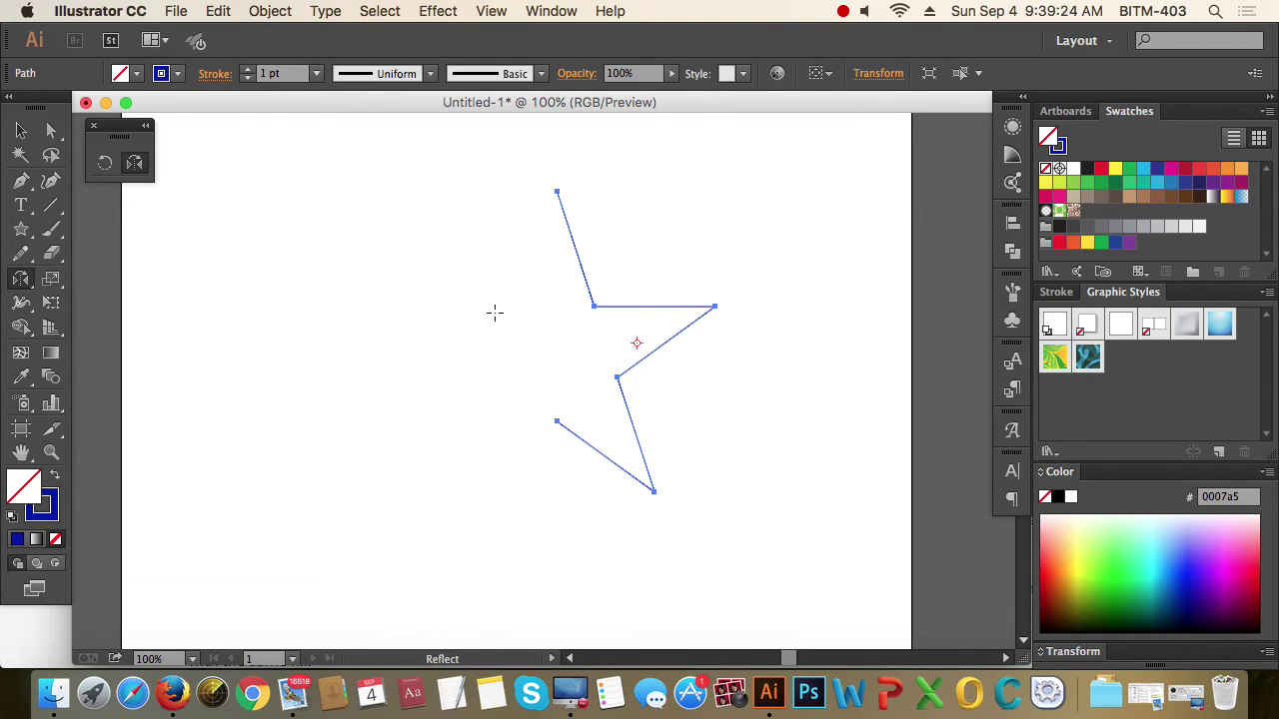
pyautogui.click(556, 190)
pyautogui.moveTo(559, 428); pyautogui.dragTo(562, 421)
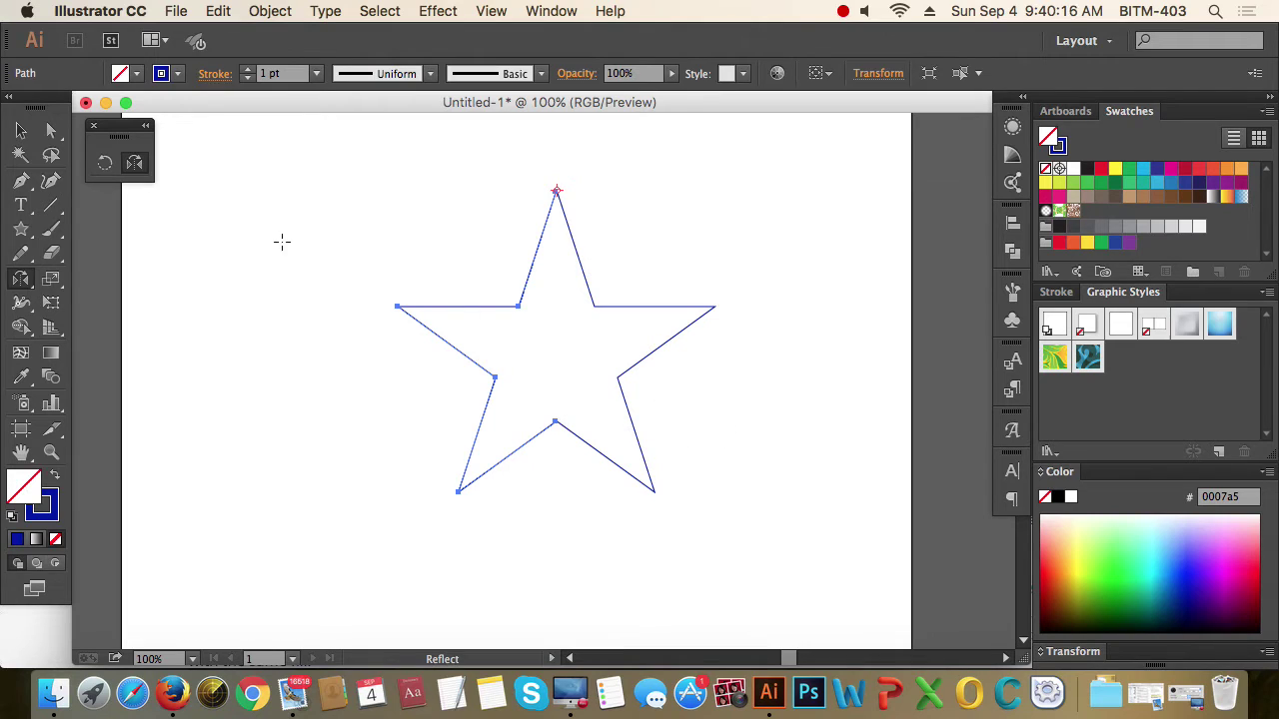
pyautogui.click(21, 130)
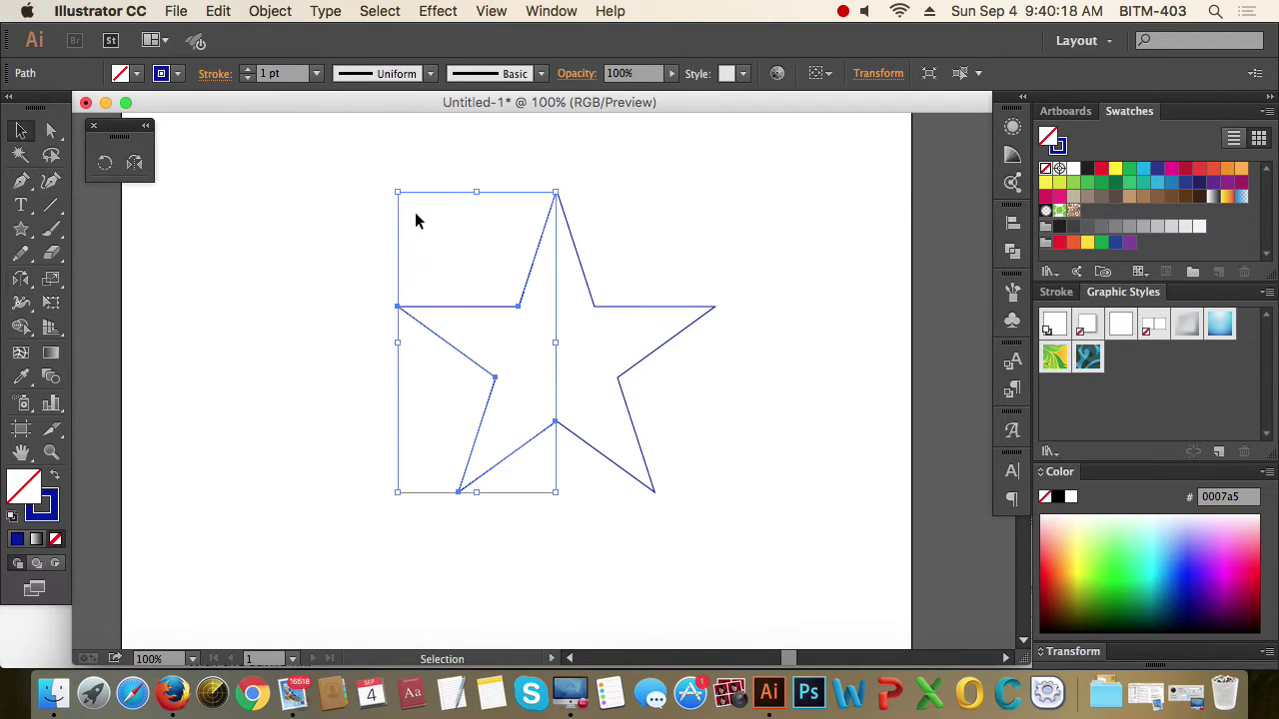
pyautogui.click(416, 221)
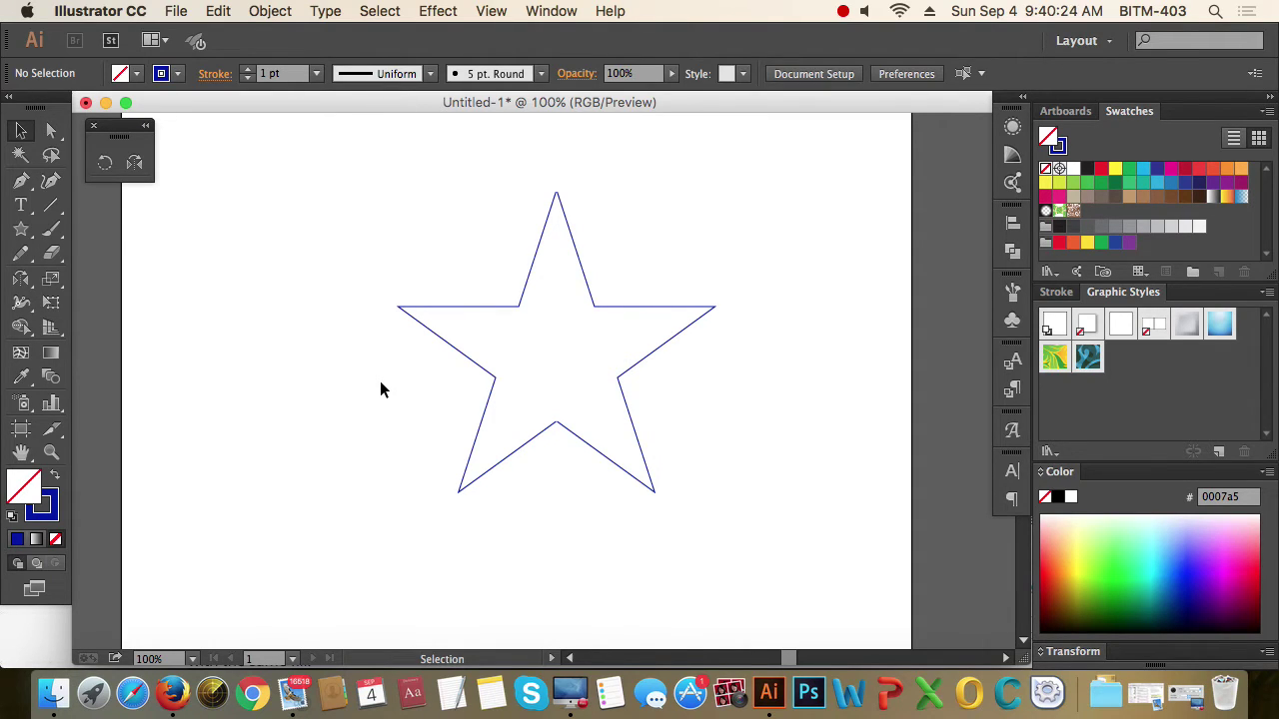
# Step: Delete the star's left half and create a copy of the right half reflected across a vertical axis through its center
pyautogui.moveTo(390, 260); pyautogui.dragTo(440, 349)
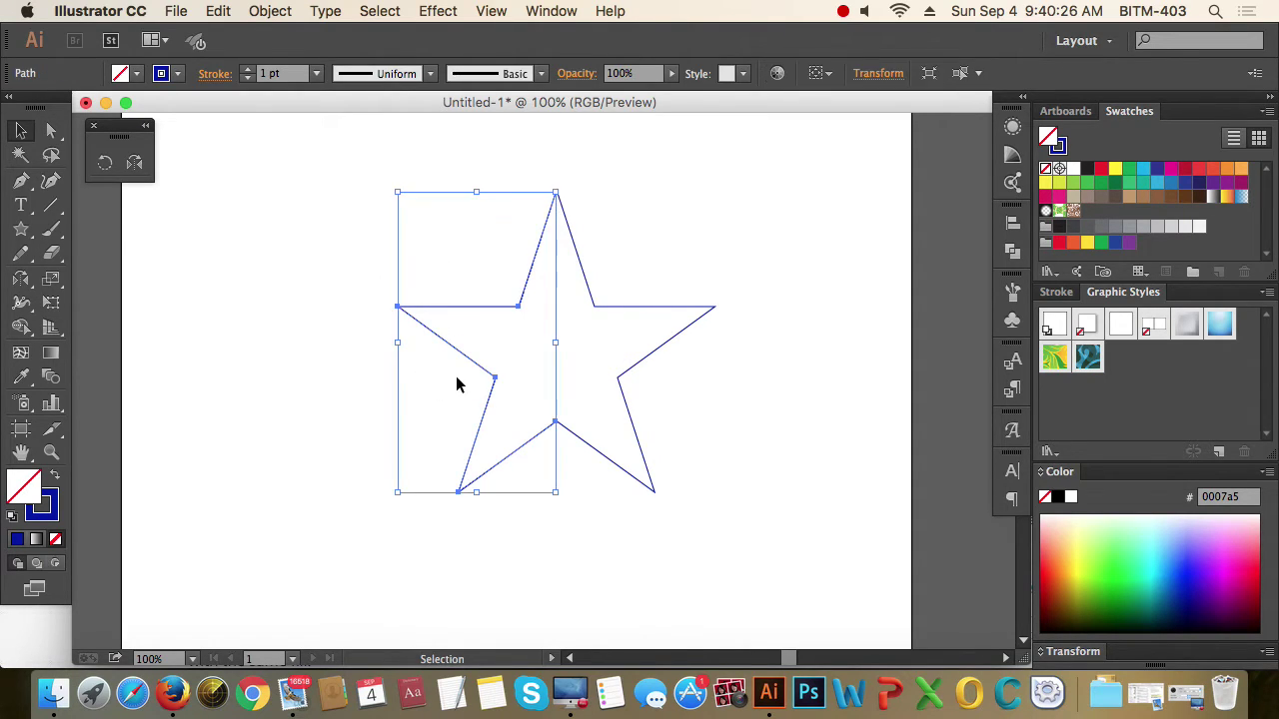
pyautogui.press('Delete')
pyautogui.moveTo(517, 251); pyautogui.dragTo(712, 414)
pyautogui.click(134, 163)
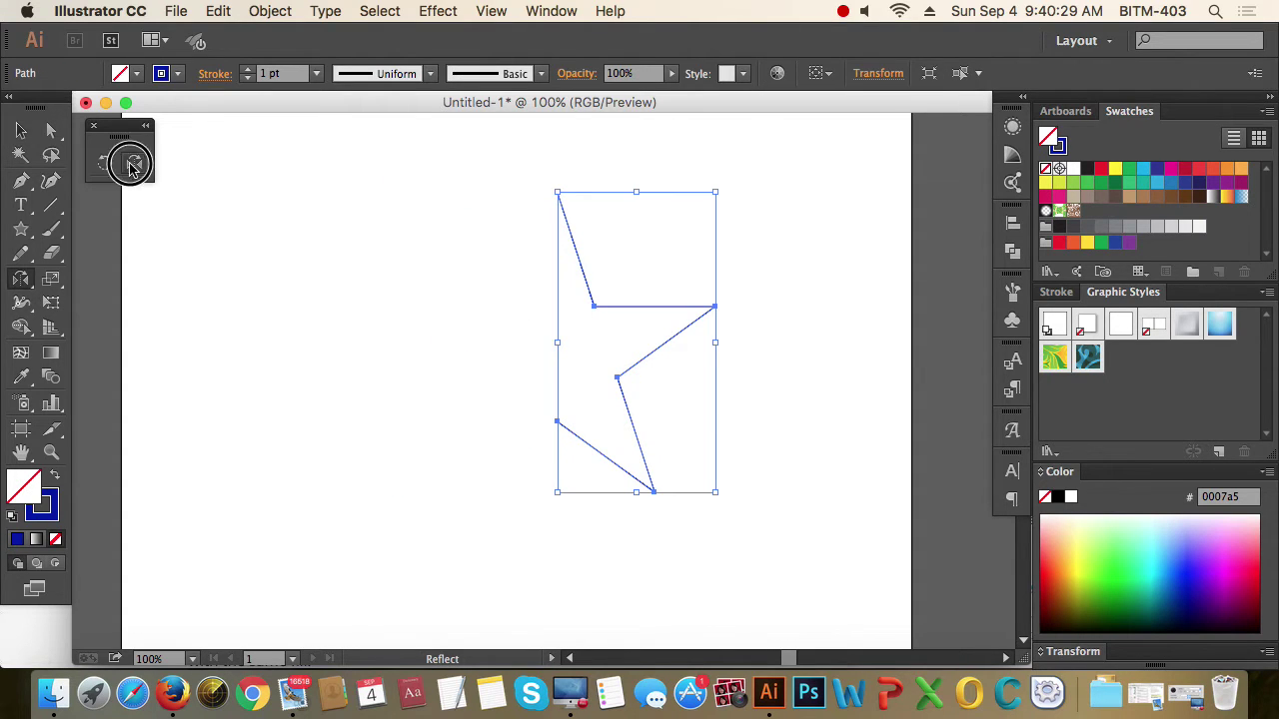
pyautogui.keyDown('alt'); pyautogui.click(639, 343); pyautogui.keyUp('alt')
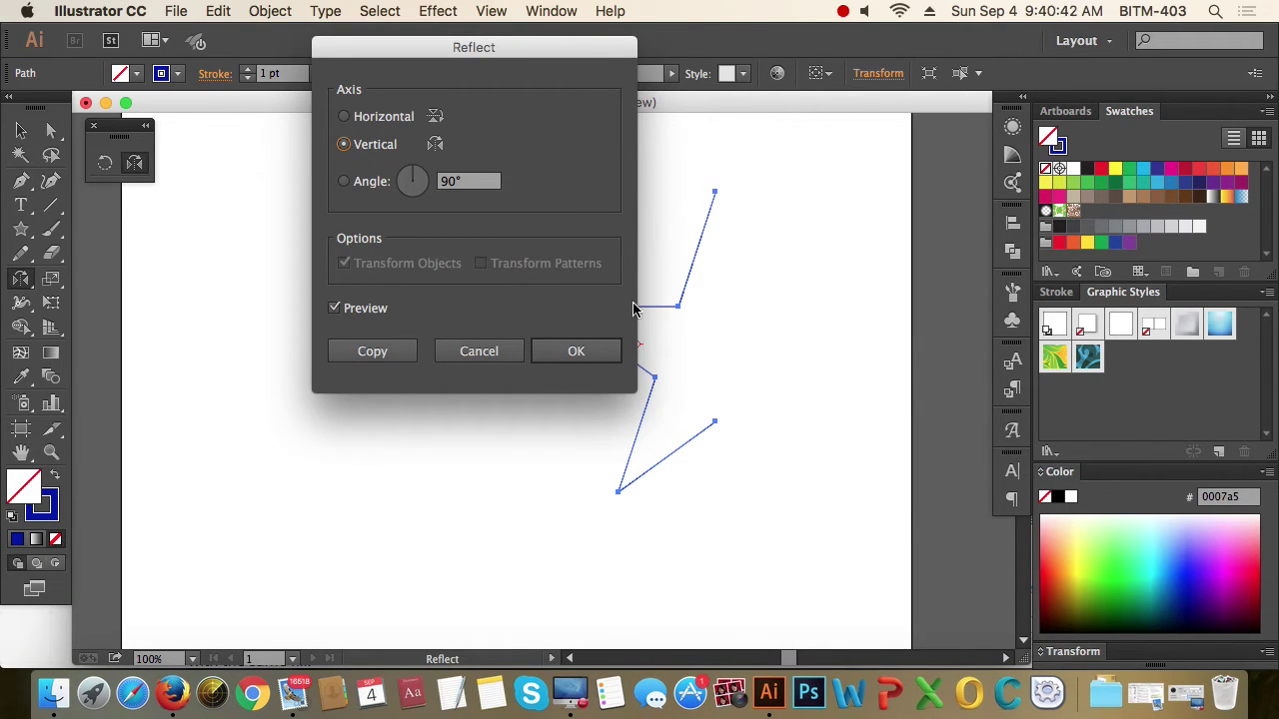
pyautogui.click(548, 56)
pyautogui.moveTo(548, 56); pyautogui.dragTo(366, 95)
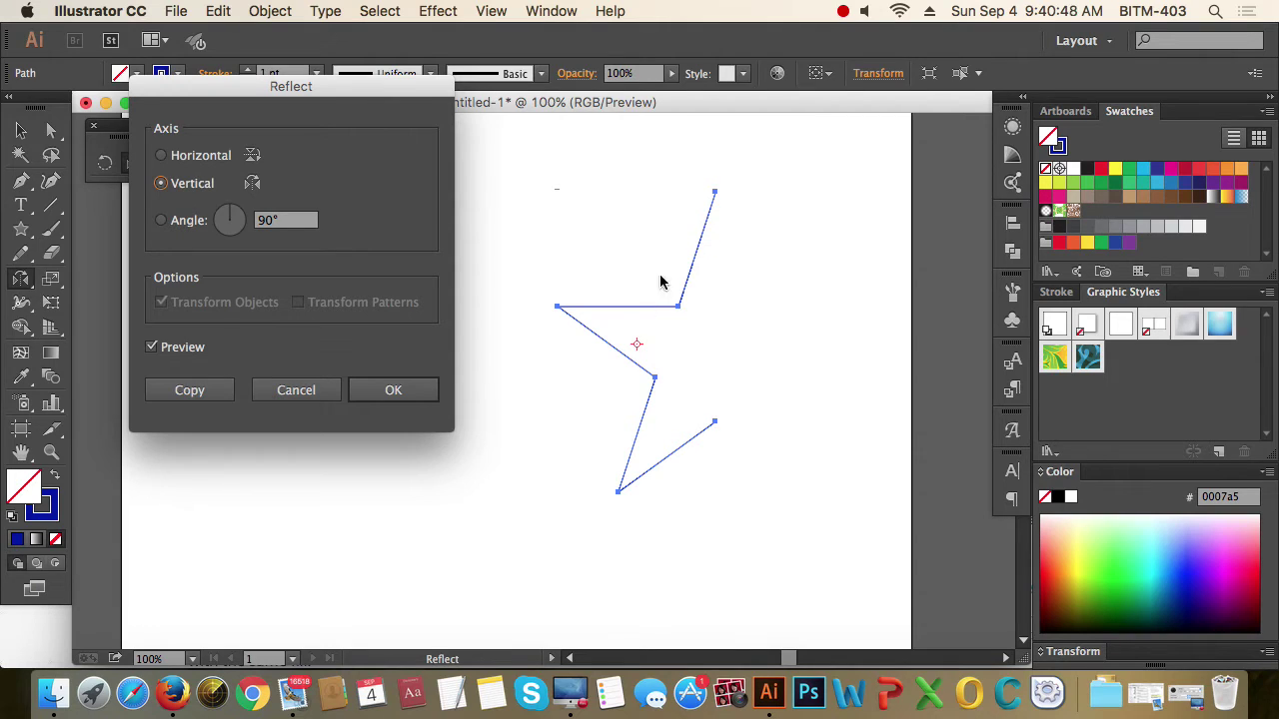
pyautogui.click(168, 402)
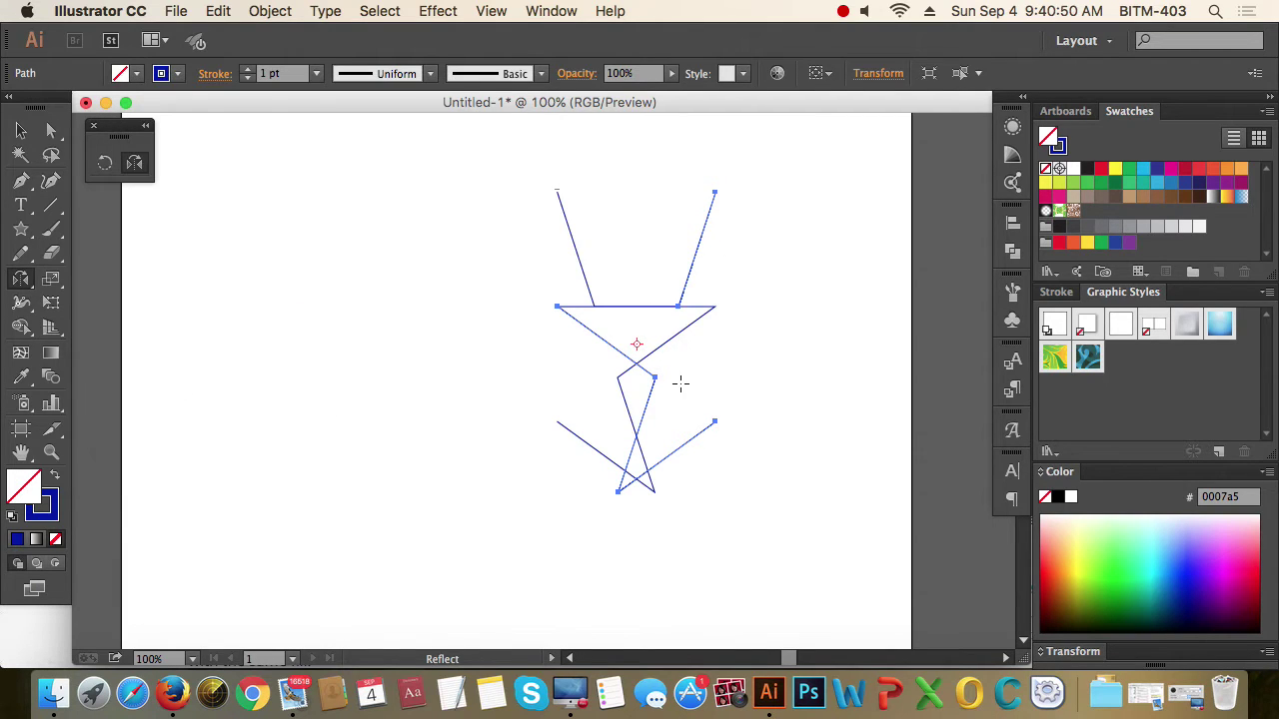
# Step: Move the reflected copy horizontally left in large increments until it meets the original half and forms a full star, and deselect it
pyautogui.click(18, 131)
pyautogui.click(423, 250)
pyautogui.click(567, 209)
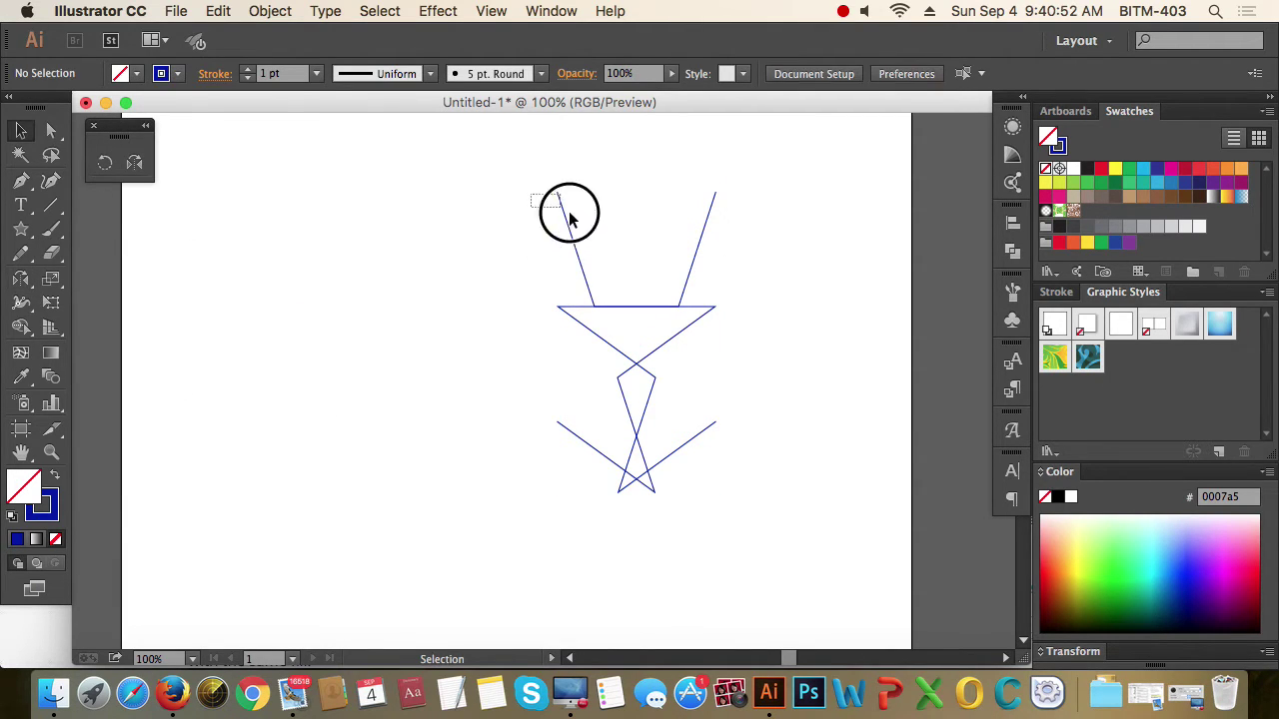
pyautogui.moveTo(683, 207); pyautogui.dragTo(719, 225)
pyautogui.hotkey('ctrl', 'z')
pyautogui.hotkey('shift', 'Left')
pyautogui.hotkey('shift', 'Left')
pyautogui.hotkey('shift', 'Left')
pyautogui.hotkey('shift', 'Left')
pyautogui.hotkey('shift', 'Left')
pyautogui.hotkey('shift', 'Left')
pyautogui.hotkey('shift', 'Left')
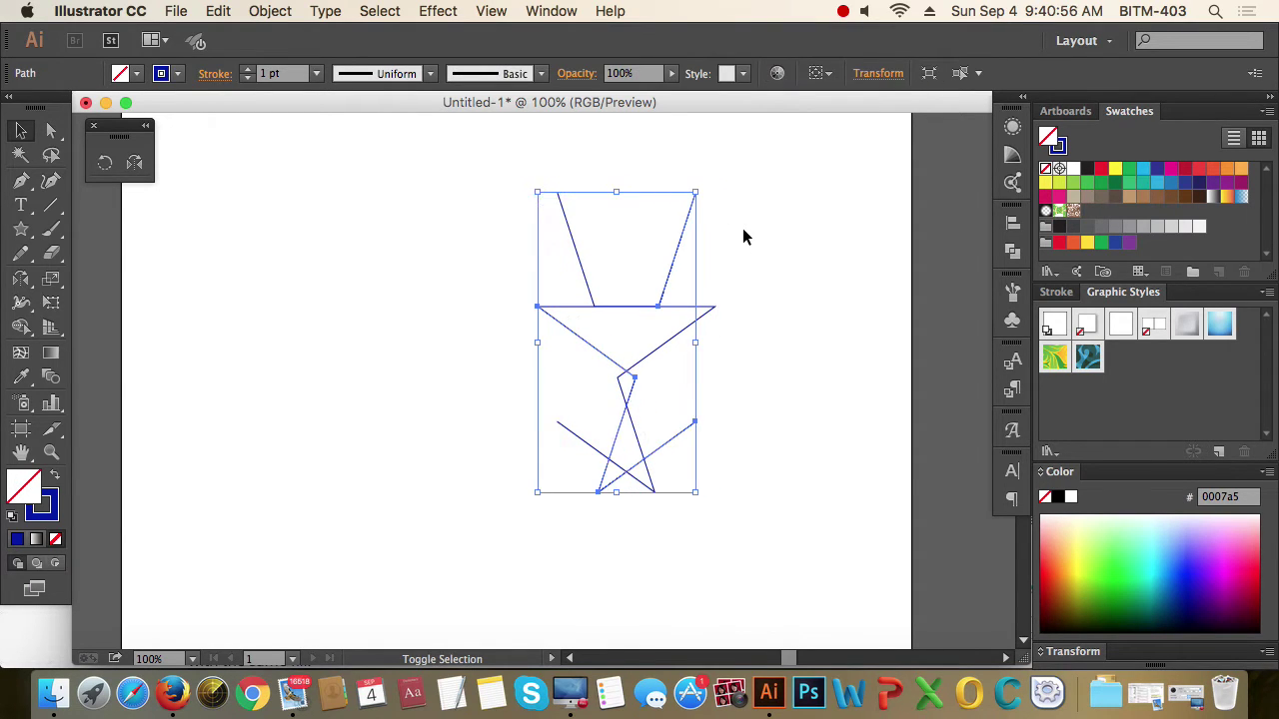
pyautogui.hotkey('shift', 'Left')
pyautogui.hotkey('shift', 'Left')
pyautogui.hotkey('shift', 'Left')
pyautogui.hotkey('shift', 'Left')
pyautogui.hotkey('shift', 'Left')
pyautogui.hotkey('shift', 'Left')
pyautogui.hotkey('shift', 'Left')
pyautogui.hotkey('shift', 'Left')
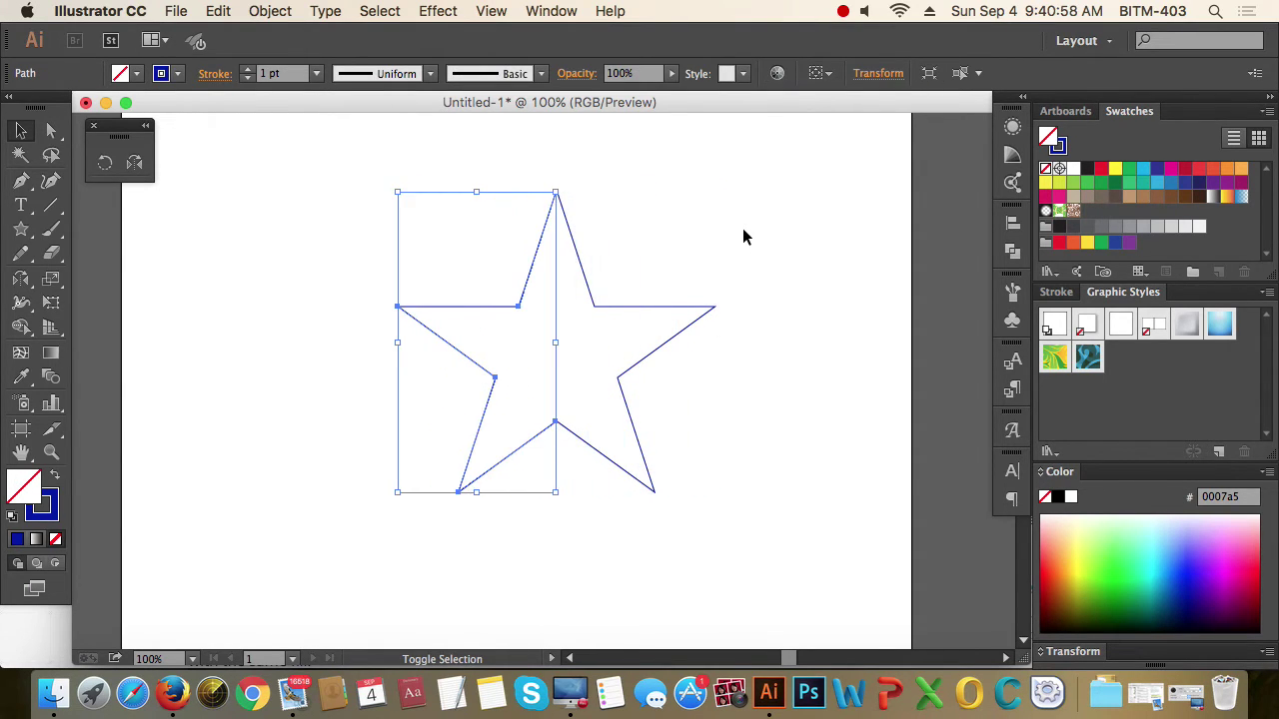
pyautogui.click(743, 236)
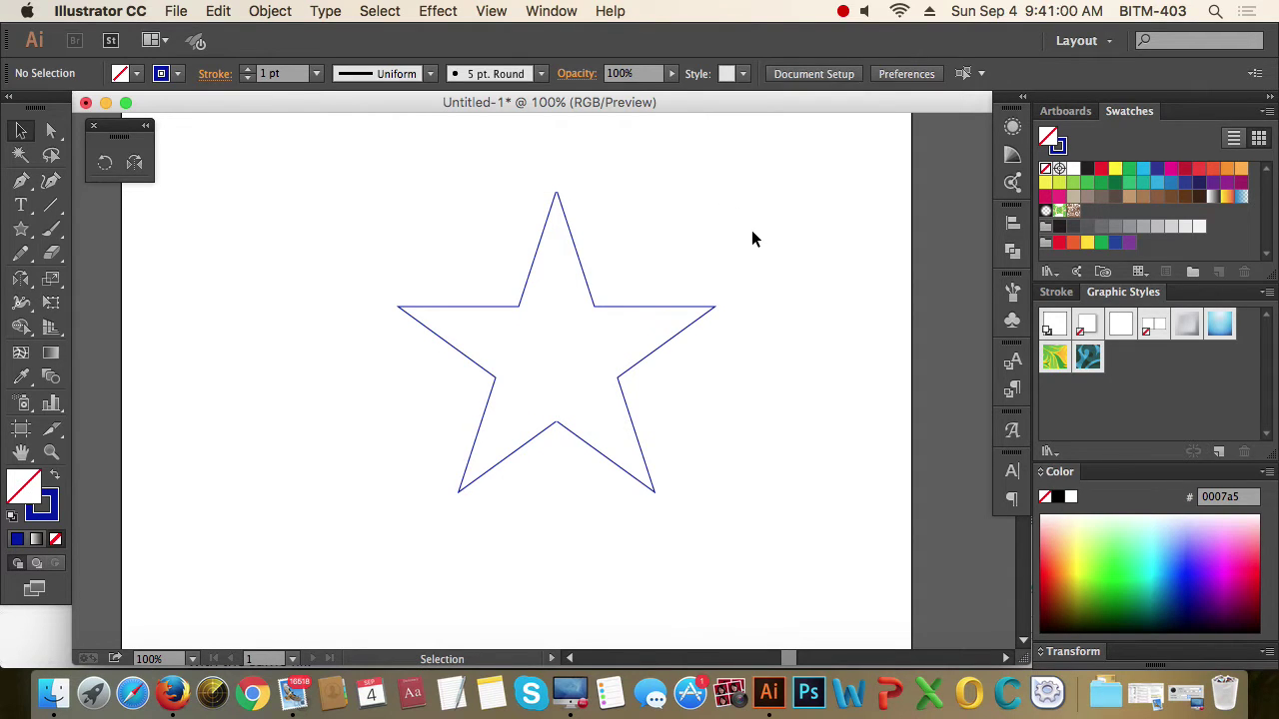
# Step: Move the star's right half away to the right, leaving a wide gap from the left half
pyautogui.moveTo(443, 184); pyautogui.dragTo(590, 226)
pyautogui.click(849, 250)
pyautogui.keyDown('super'); pyautogui.click(562, 211); pyautogui.keyUp('super')
pyautogui.scroll(-2, 708, 267)
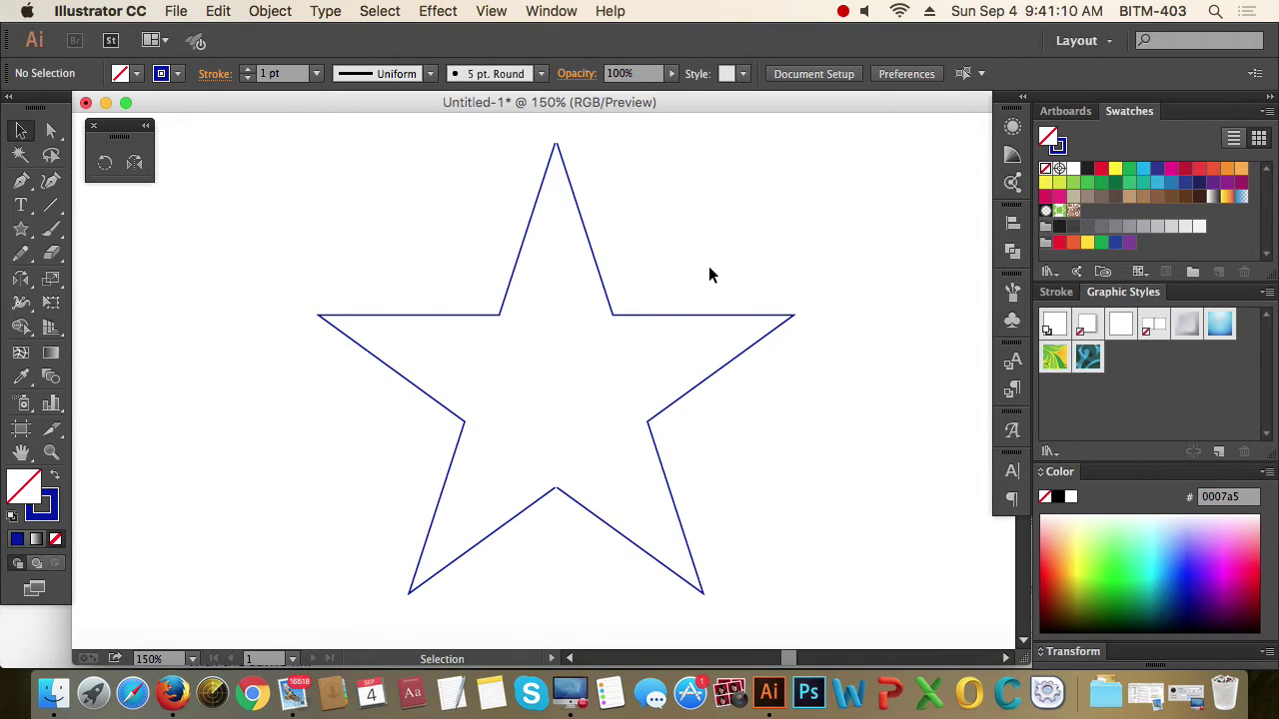
pyautogui.keyDown('alt'); pyautogui.keyDown('super'); pyautogui.click(709, 275); pyautogui.keyUp('super'); pyautogui.keyUp('alt')
pyautogui.keyDown('super'); pyautogui.click(613, 186); pyautogui.keyUp('super')
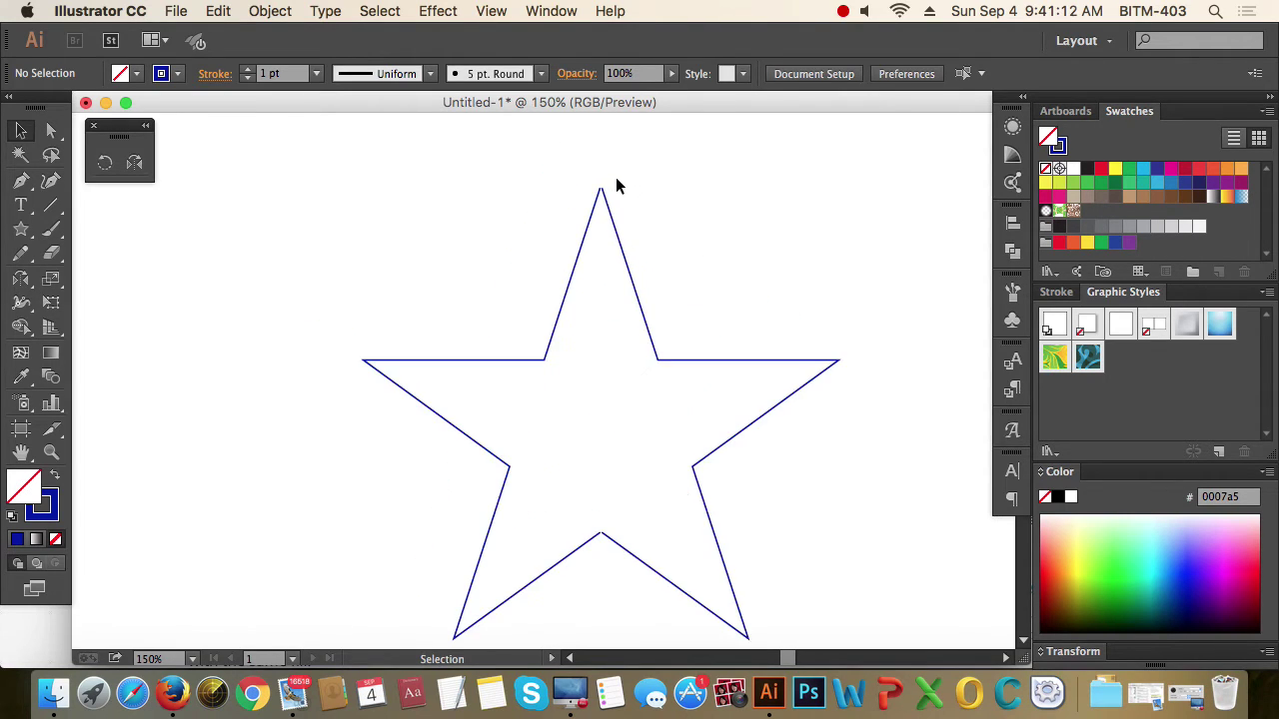
pyautogui.keyDown('super'); pyautogui.click(627, 188); pyautogui.keyUp('super')
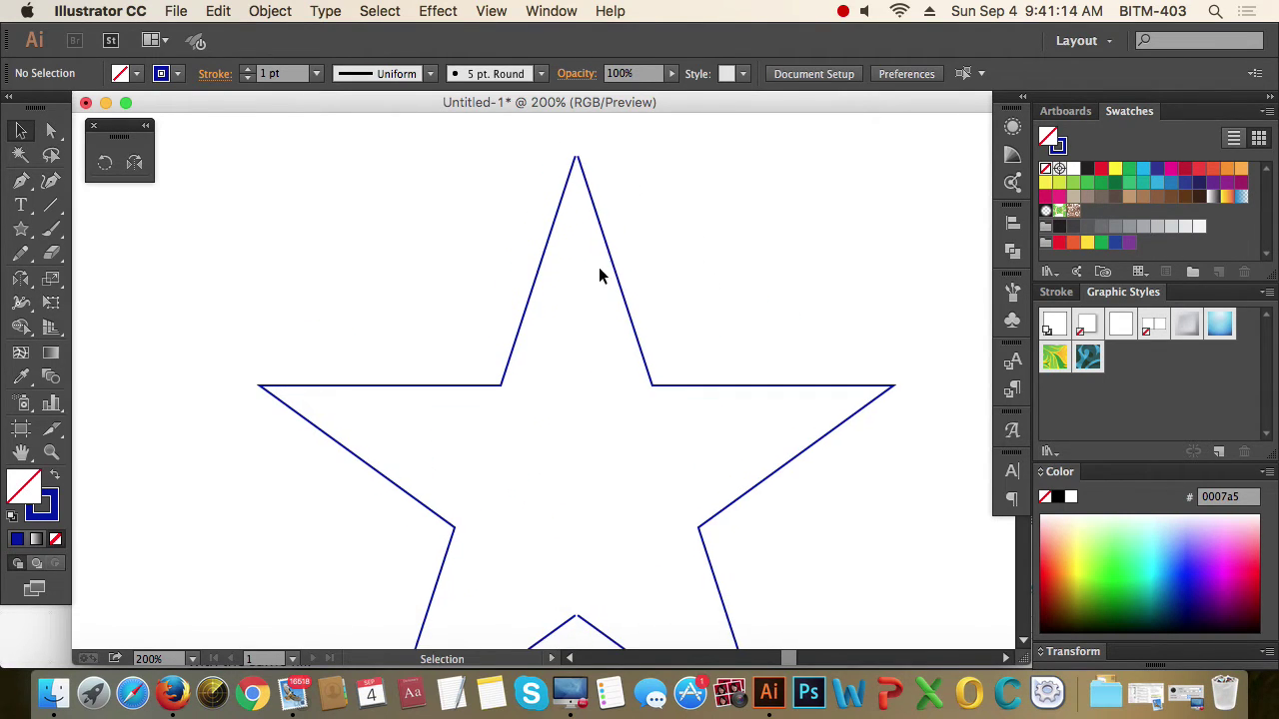
pyautogui.moveTo(598, 269); pyautogui.dragTo(698, 355)
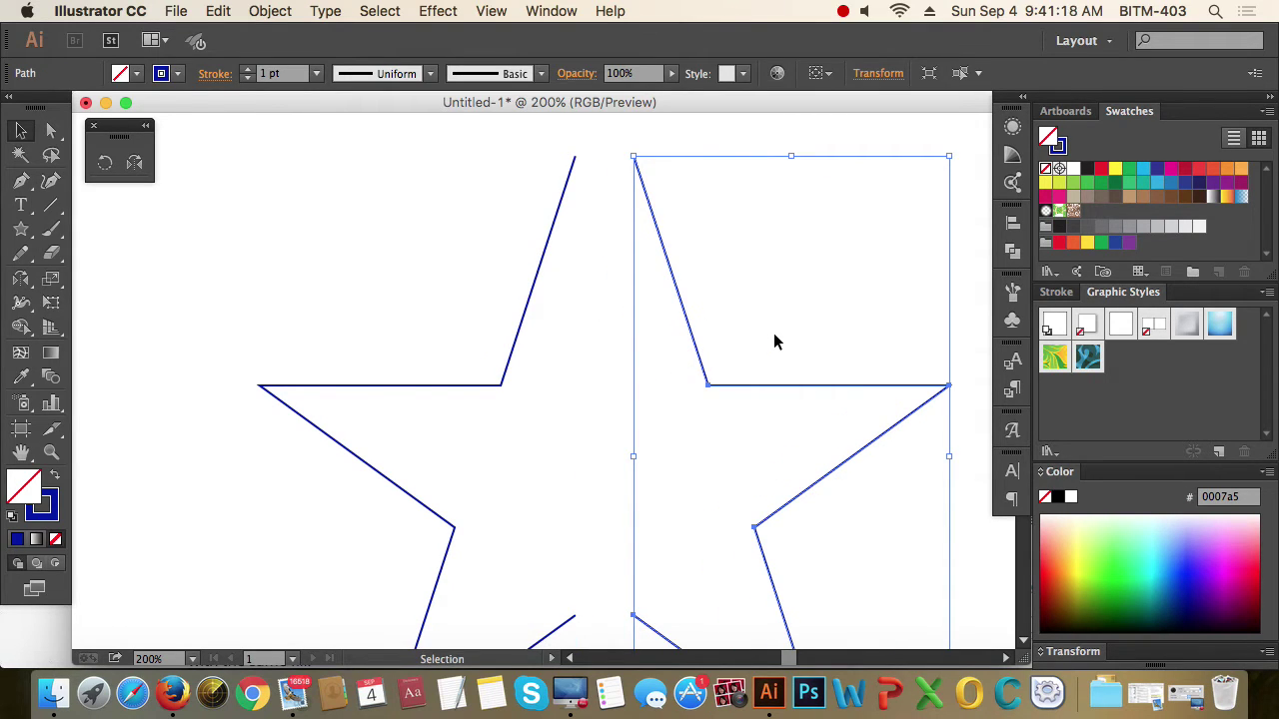
# Step: Nudge the right half back left in fine increments until its endpoints meet those of the left half, and deselect it
pyautogui.press('Left')
pyautogui.press('Left')
pyautogui.press('Left')
pyautogui.press('Left')
pyautogui.press('Left')
pyautogui.press('Left')
pyautogui.press('Left')
pyautogui.press('Left')
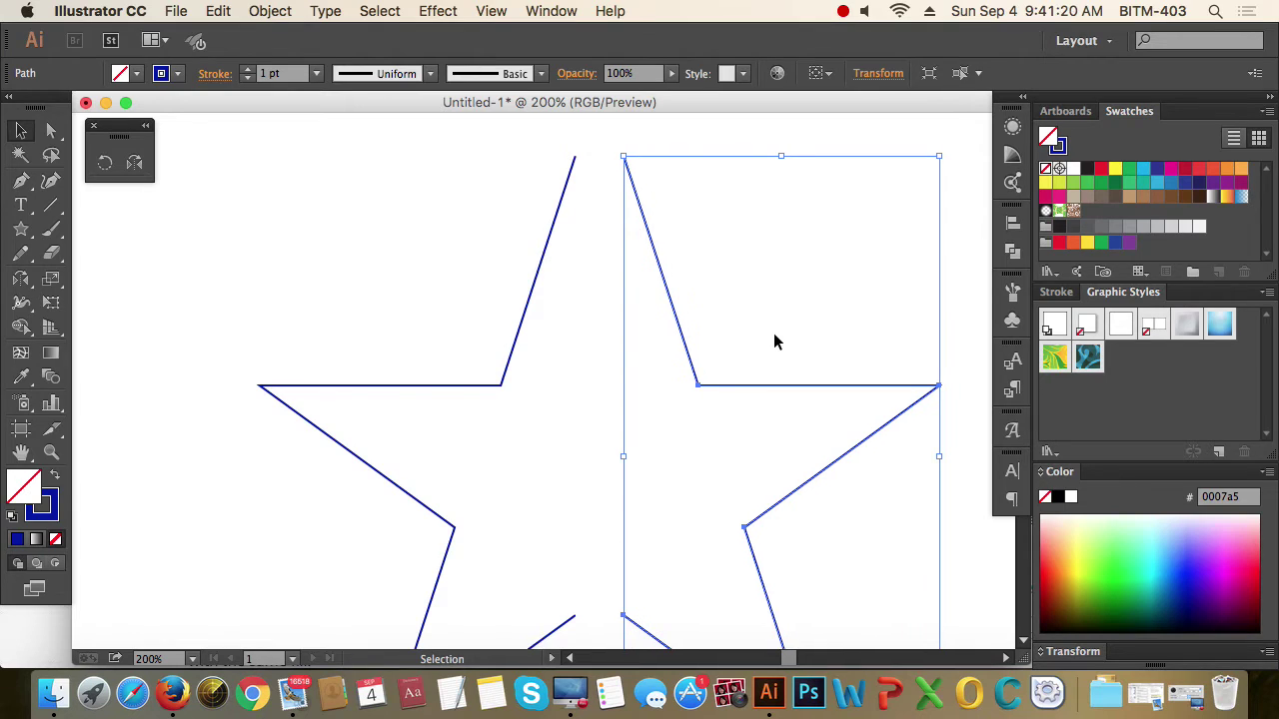
pyautogui.press('Left')
pyautogui.press('Left')
pyautogui.press('Left')
pyautogui.press('Left')
pyautogui.press('Left')
pyautogui.press('Left')
pyautogui.press('Left')
pyautogui.press('Left')
pyautogui.press('Left')
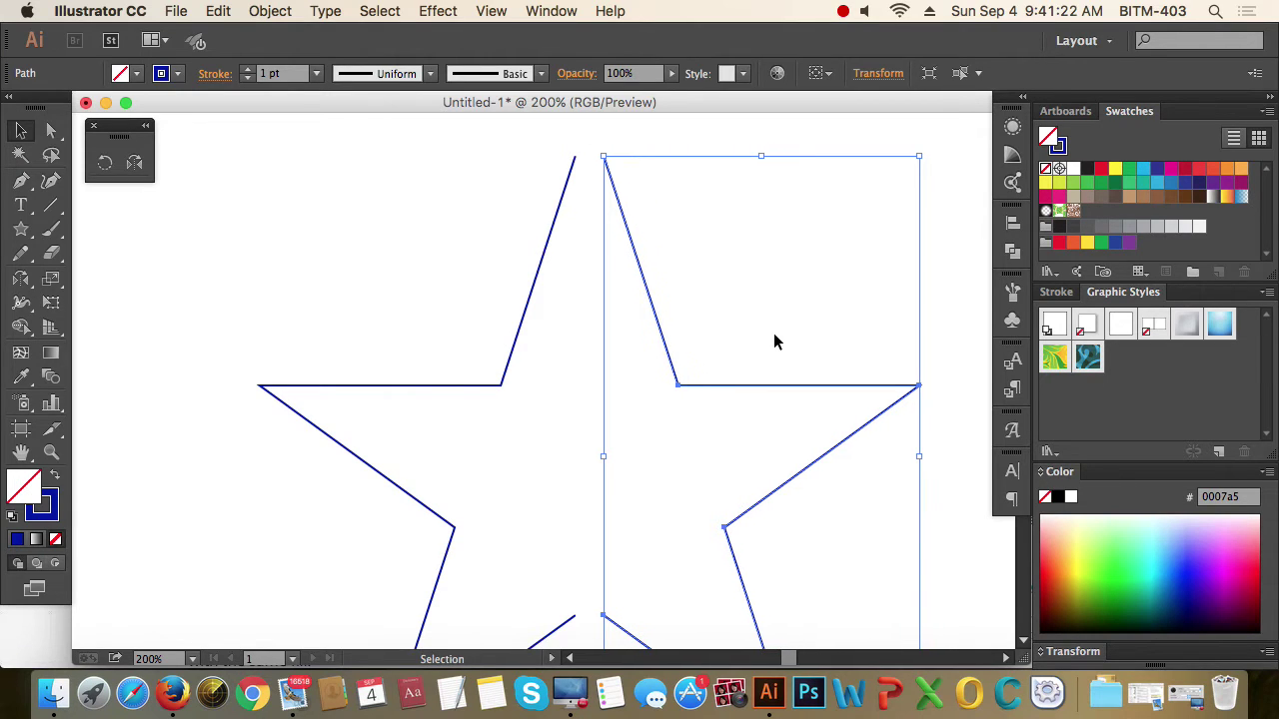
pyautogui.press('Left')
pyautogui.press('Left')
pyautogui.press('Left')
pyautogui.press('Left')
pyautogui.press('Left')
pyautogui.press('Left')
pyautogui.press('Left')
pyautogui.press('Left')
pyautogui.press('Left')
pyautogui.press('Left')
pyautogui.press('Left')
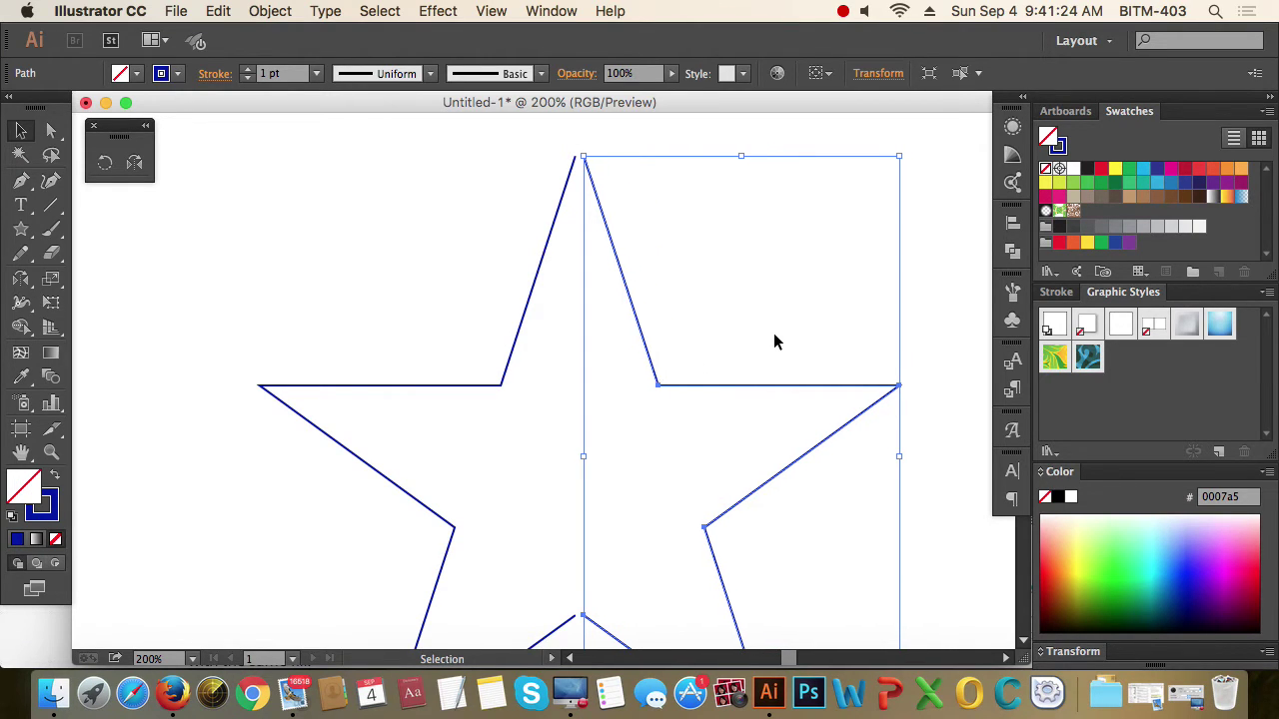
pyautogui.click(771, 330)
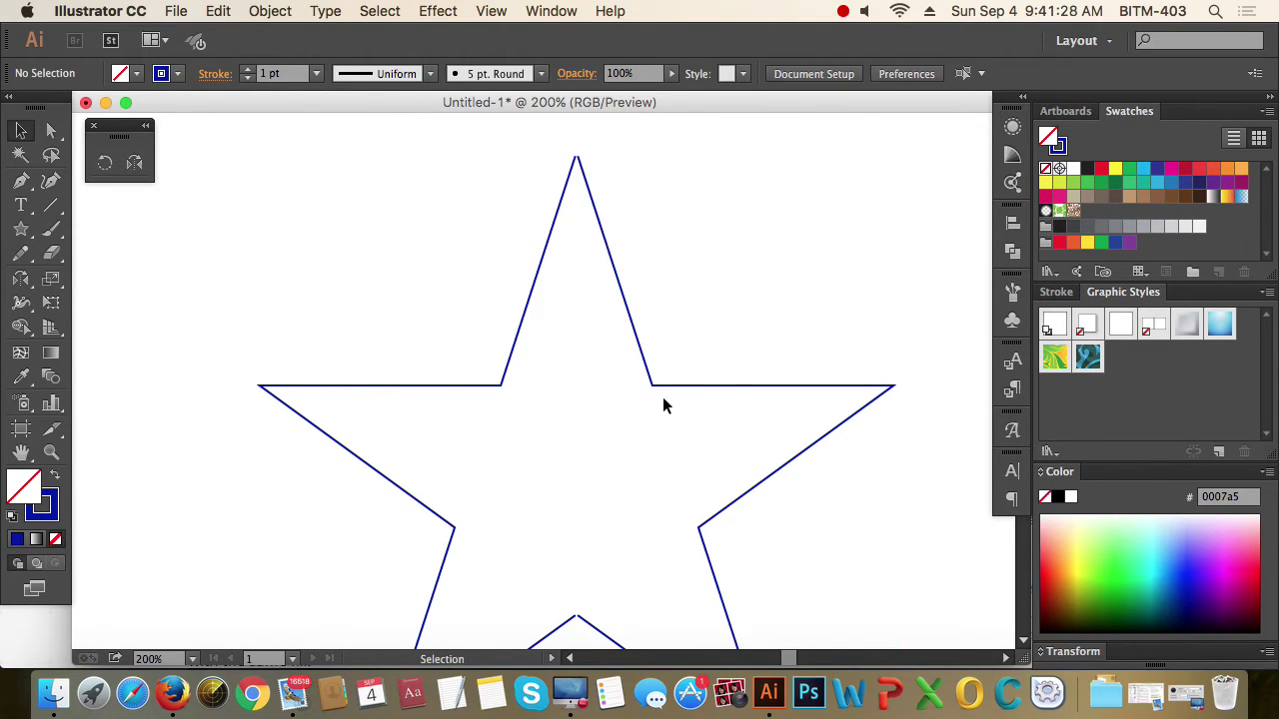
# Step: Pull the two halves of the star apart at 100% view, and bring them back together into a full star
pyautogui.scroll(-2, 715, 541)
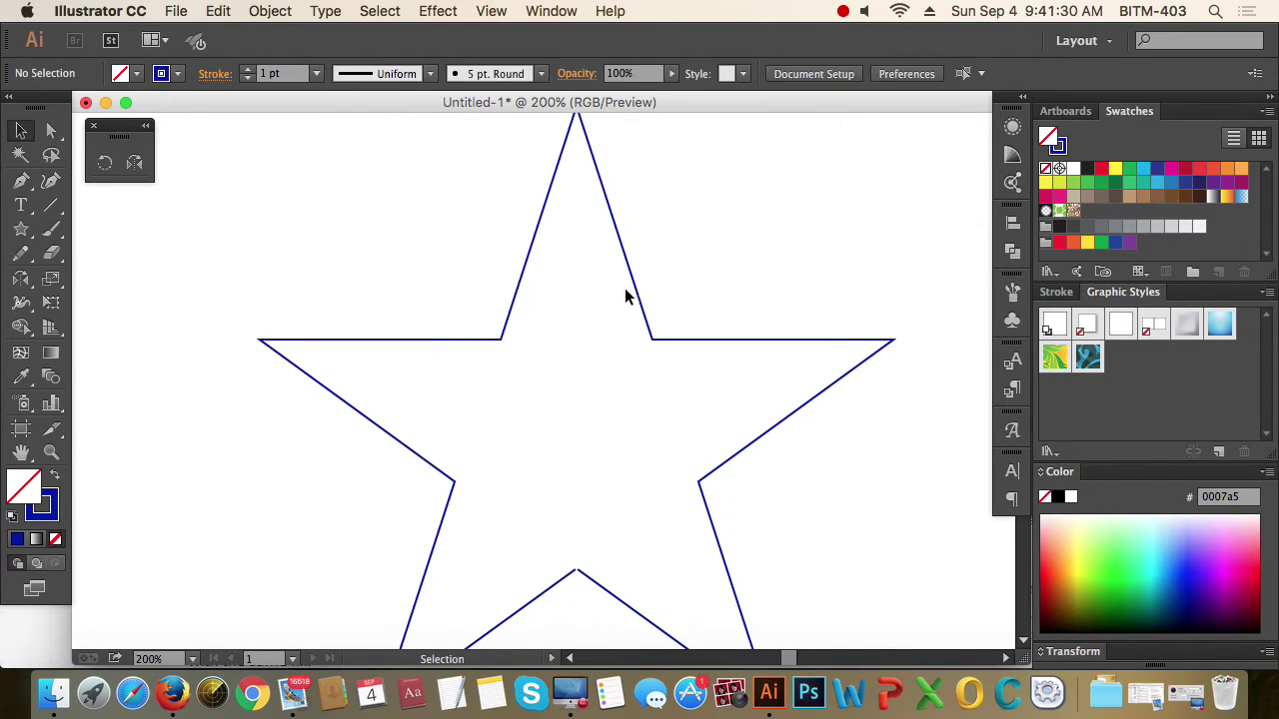
pyautogui.press('super+1')
pyautogui.moveTo(667, 313); pyautogui.dragTo(724, 303)
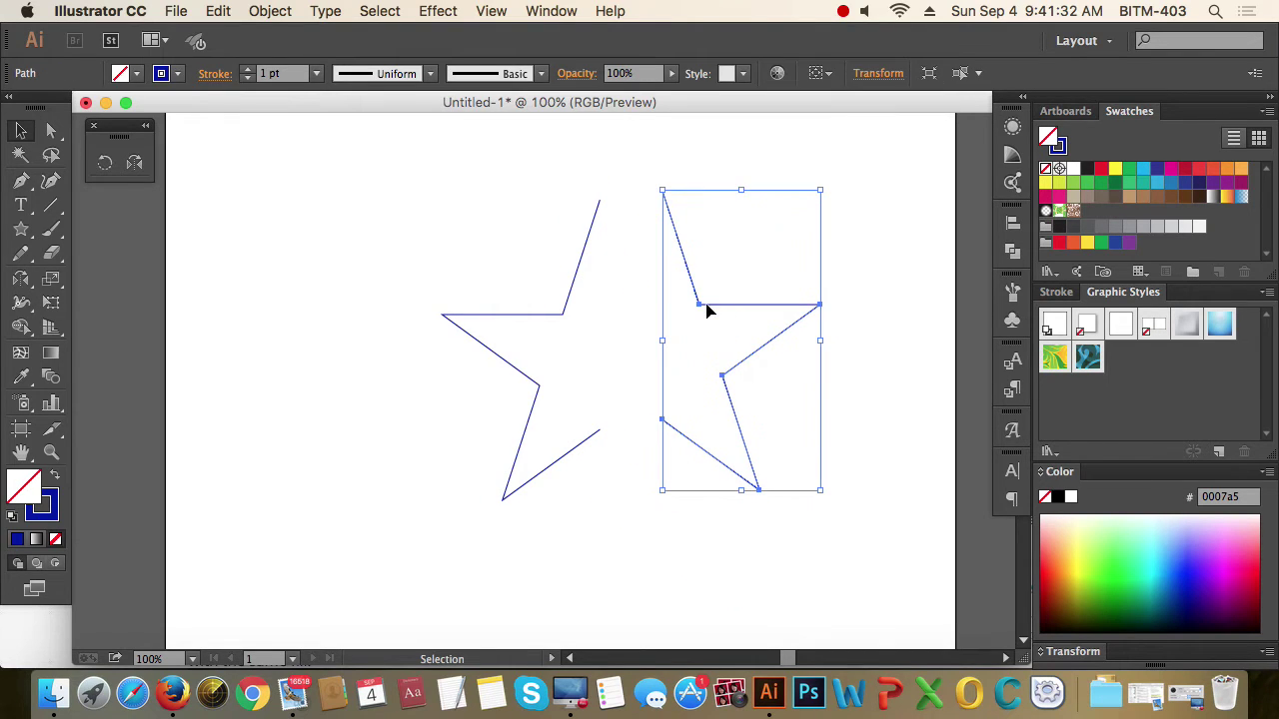
pyautogui.moveTo(568, 304); pyautogui.dragTo(530, 271)
pyautogui.click(582, 271)
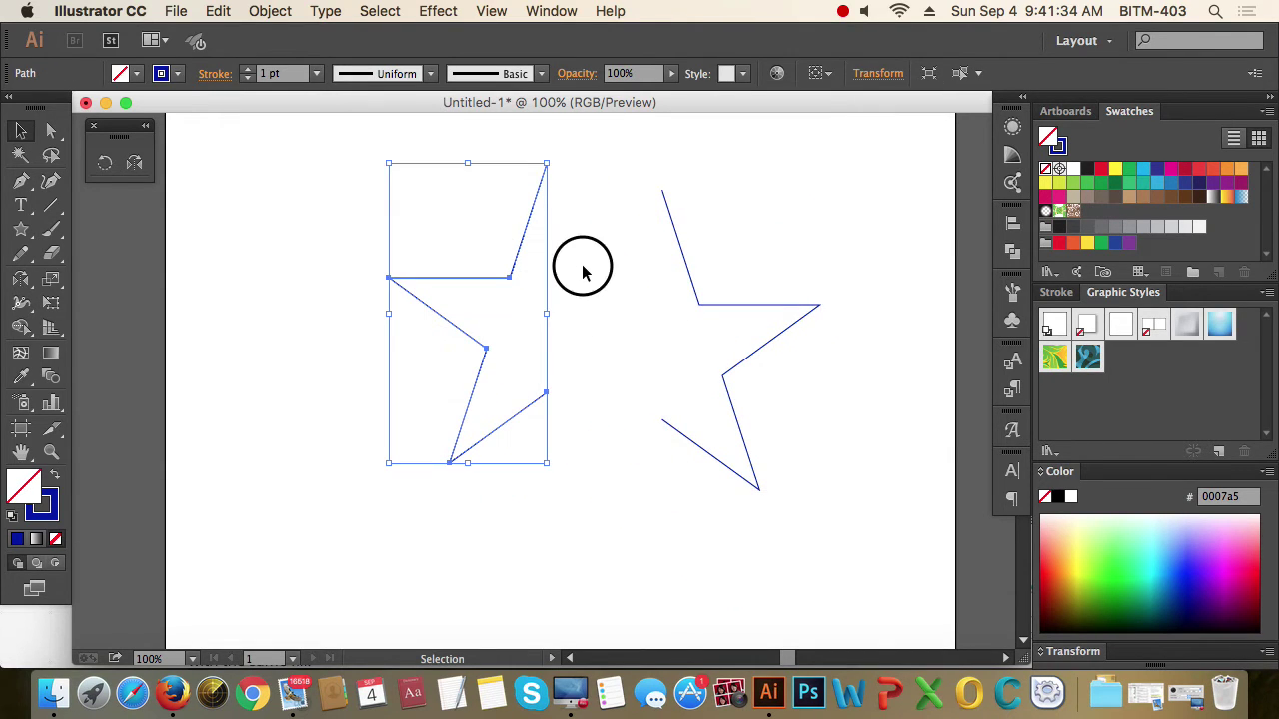
pyautogui.moveTo(682, 270); pyautogui.dragTo(622, 271)
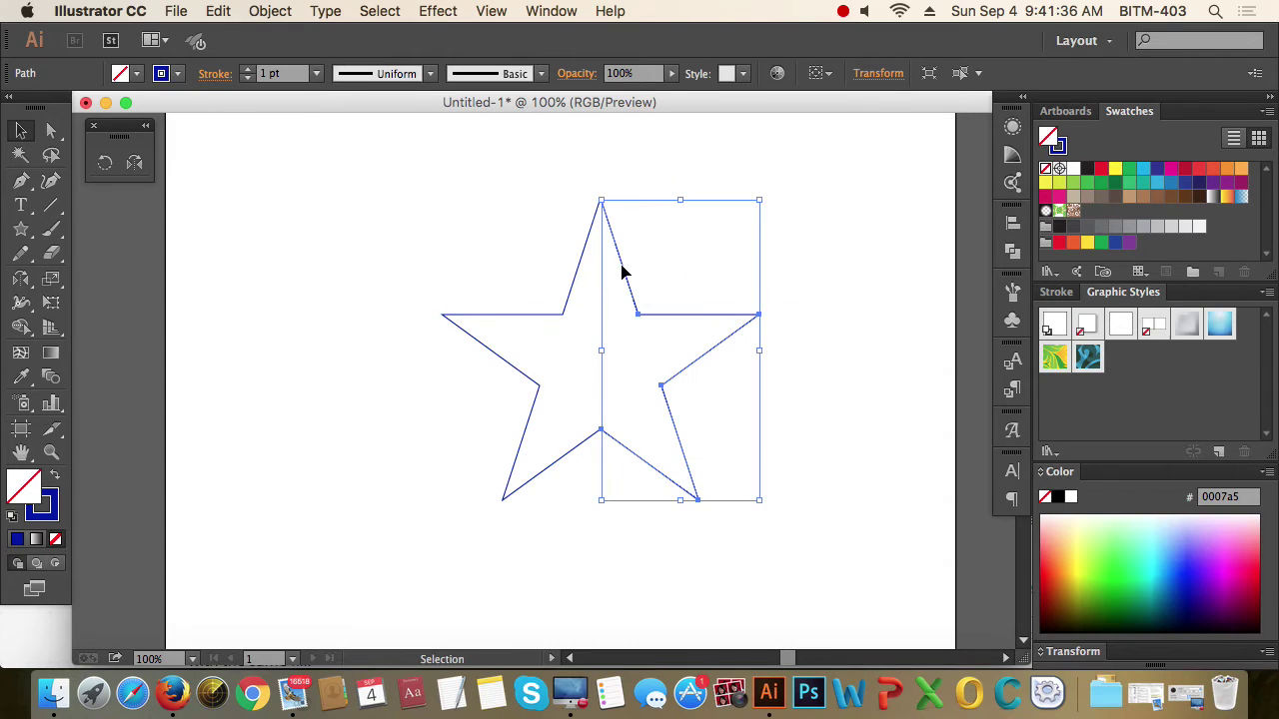
pyautogui.click(654, 226)
# Step: Move the left half slightly right to close the small gap at the star's top tip, and deselect it
pyautogui.scroll(3, 652, 209)
pyautogui.scroll(4, 652, 209)
pyautogui.scroll(5, 525, 183)
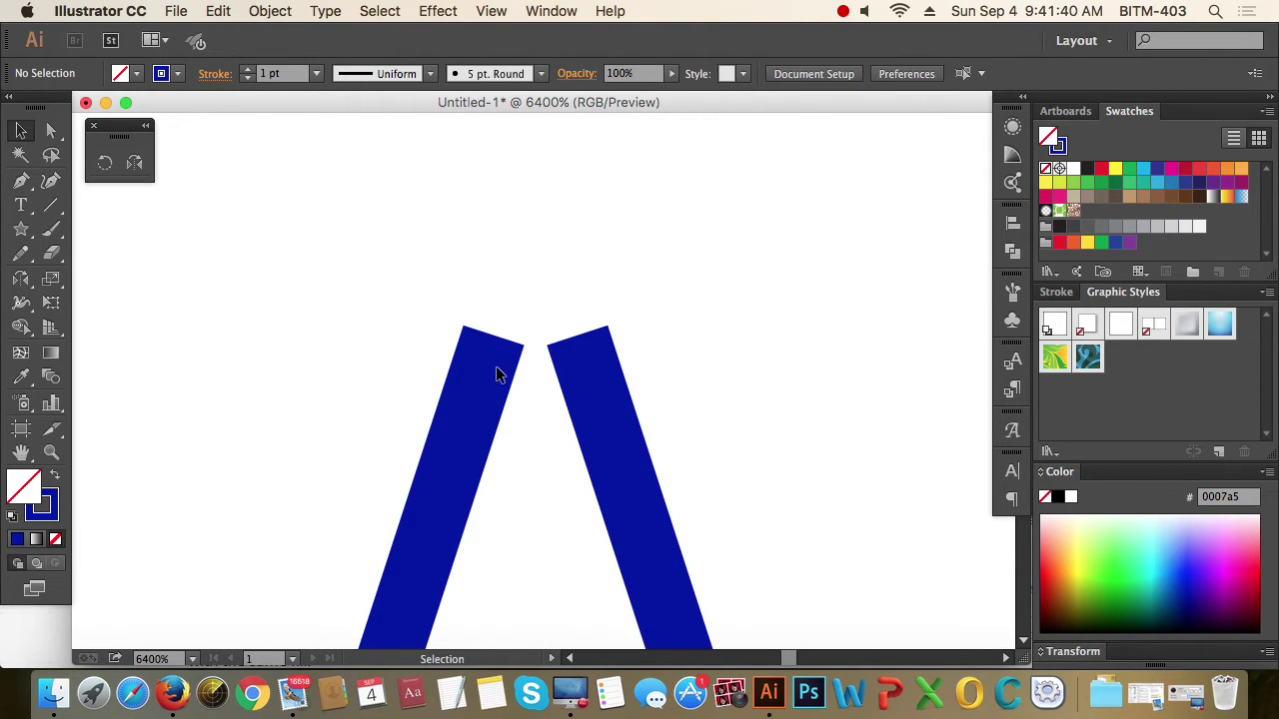
pyautogui.click(491, 462)
pyautogui.moveTo(471, 437); pyautogui.dragTo(558, 432)
pyautogui.click(746, 397)
# Step: Select both halves and examine at high magnification how closely their endpoints meet at the star's top tip
pyautogui.click(571, 337)
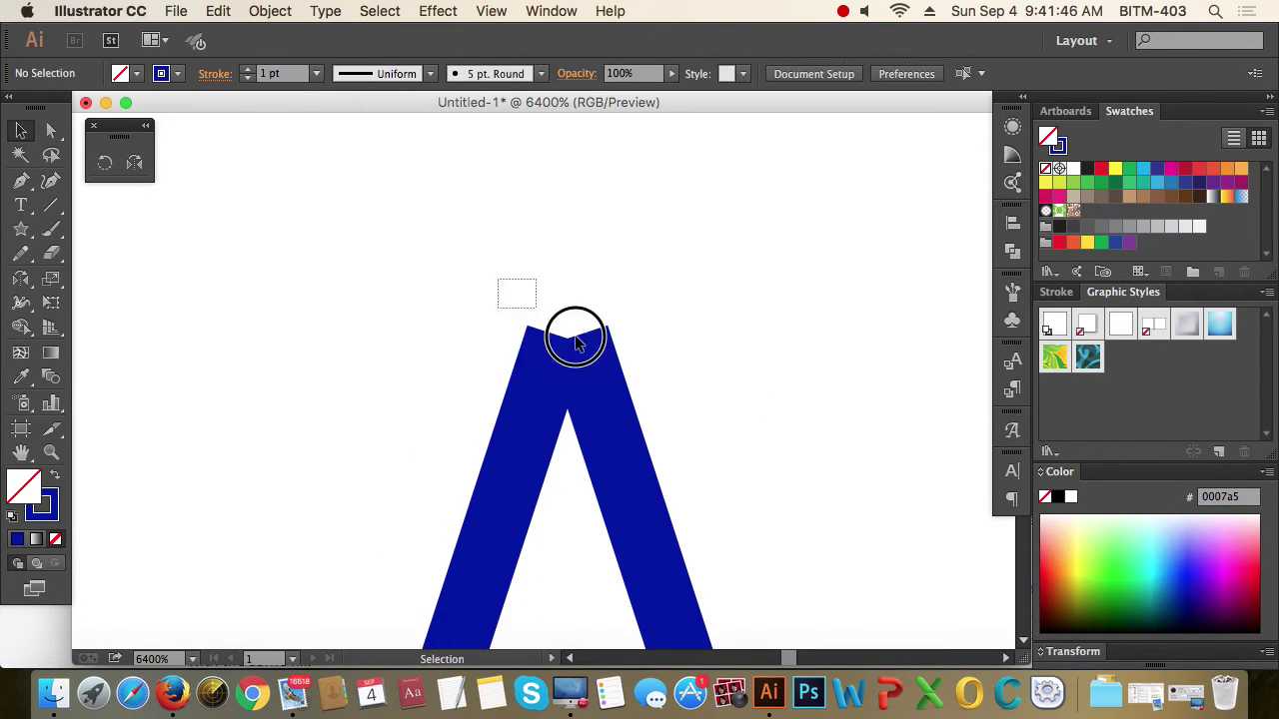
pyautogui.scroll(5, 590, 357)
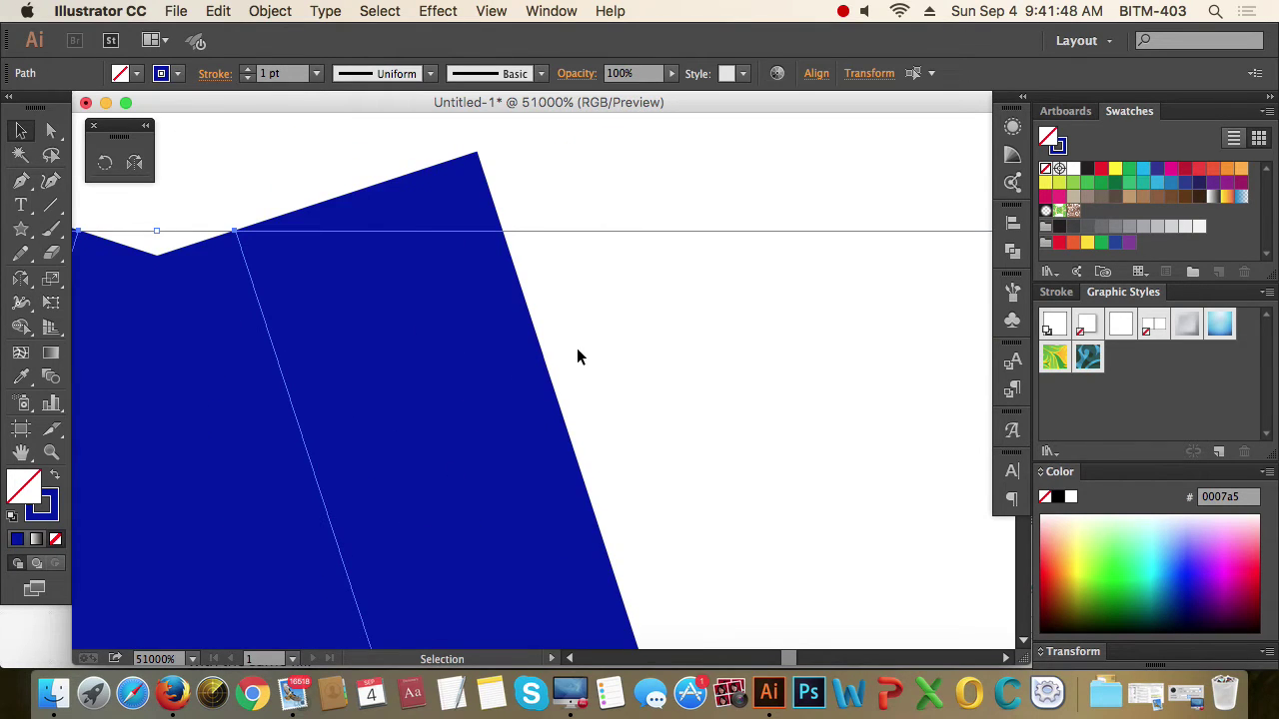
pyautogui.scroll(-7, 577, 350)
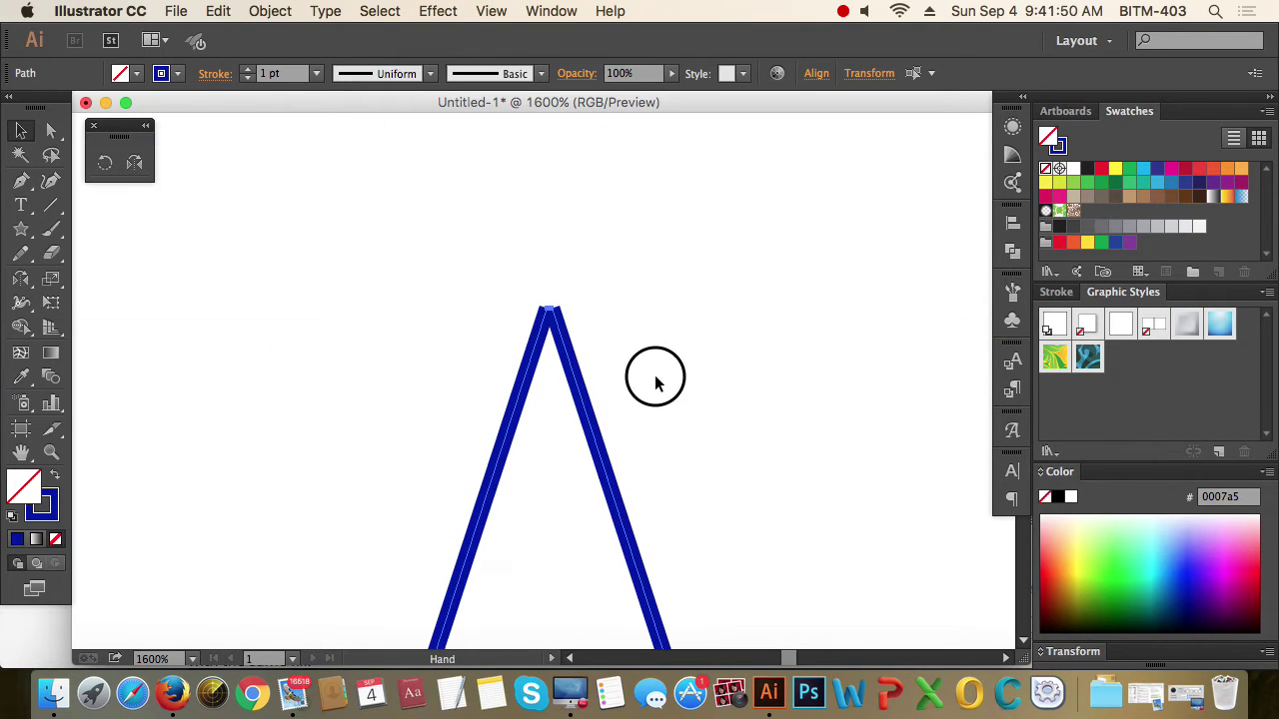
pyautogui.scroll(5, 555, 299)
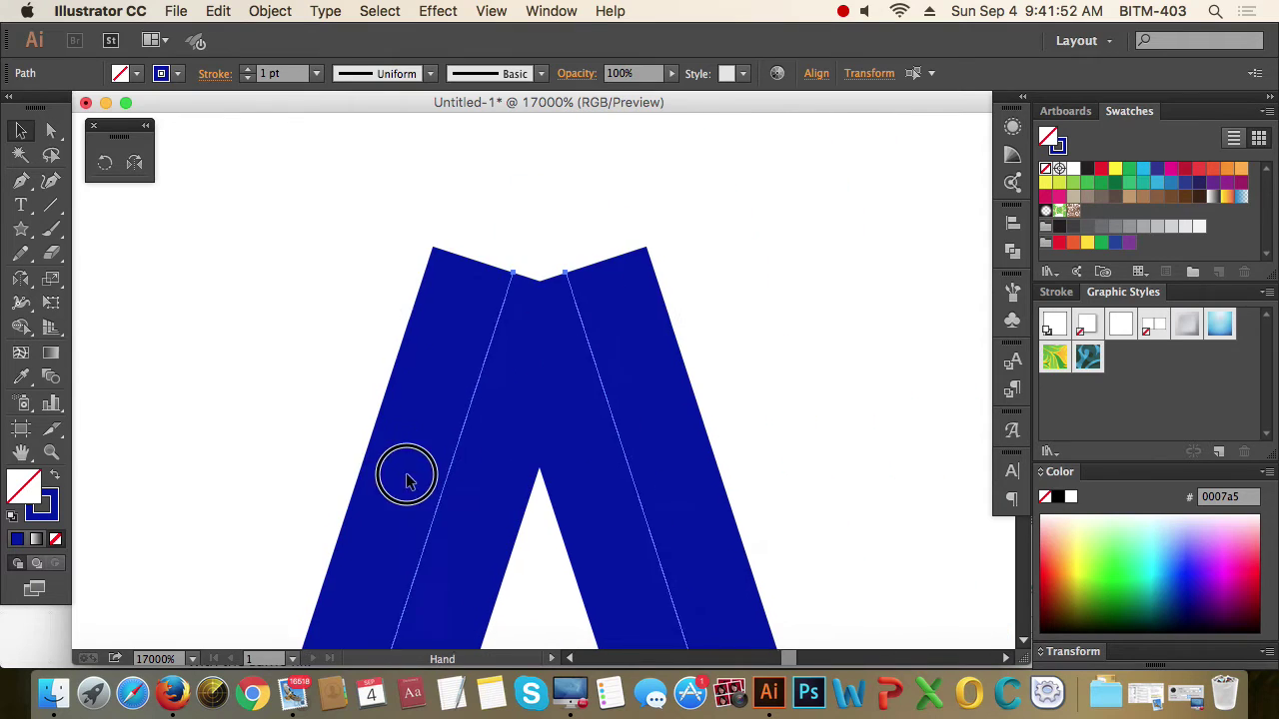
pyautogui.moveTo(406, 480); pyautogui.dragTo(410, 481)
pyautogui.click(533, 605)
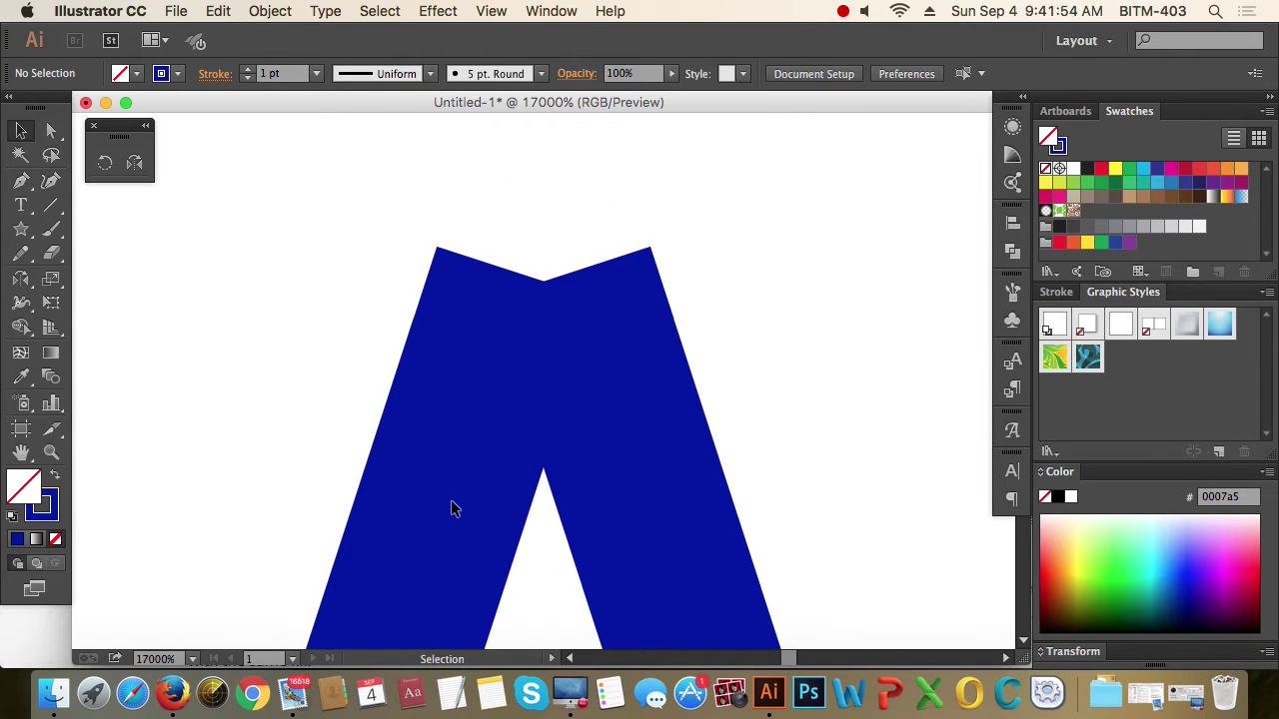
# Step: Select both halves of the star and compare their meeting endpoints up close with the star's shape at 200%
pyautogui.moveTo(285, 406); pyautogui.dragTo(486, 532)
pyautogui.click(790, 434)
pyautogui.moveTo(390, 229); pyautogui.dragTo(785, 368)
pyautogui.press('super+minus')
pyautogui.press('super+minus')
pyautogui.press('super+minus')
pyautogui.press('super+minus')
pyautogui.press('super+minus')
pyautogui.press('super+minus')
pyautogui.press('super+minus')
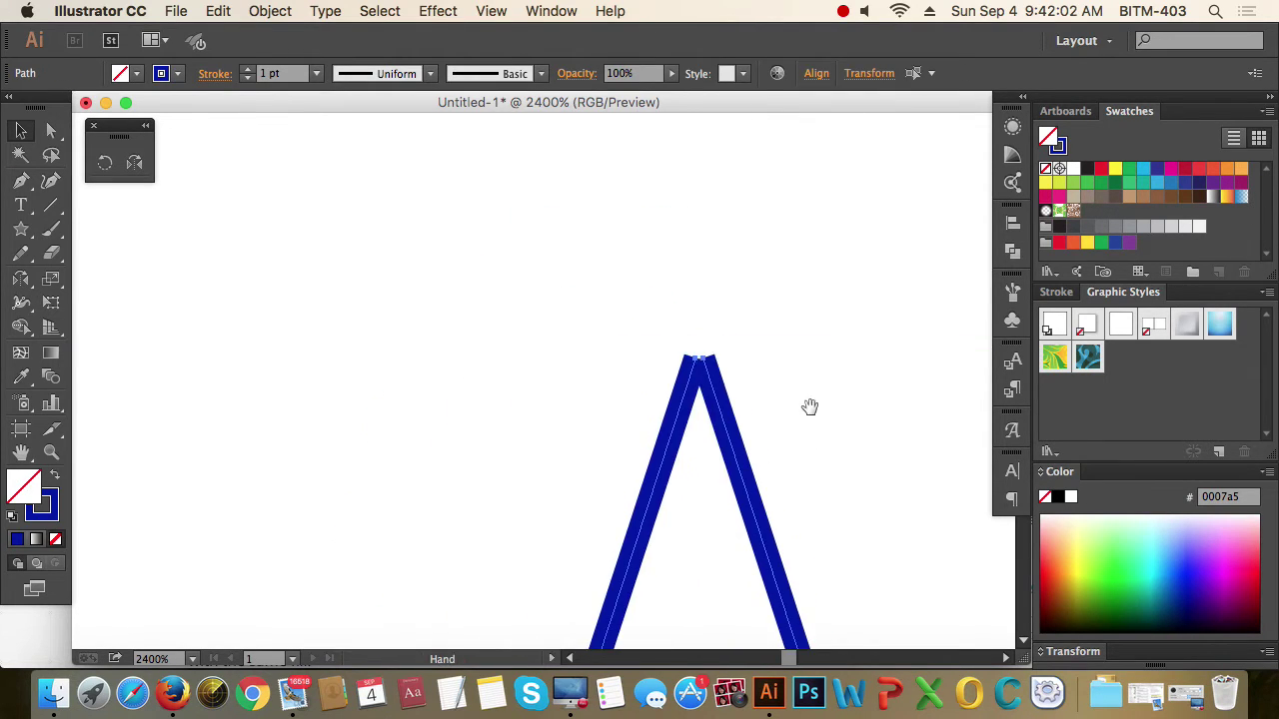
pyautogui.press('super+minus')
pyautogui.press('super+minus')
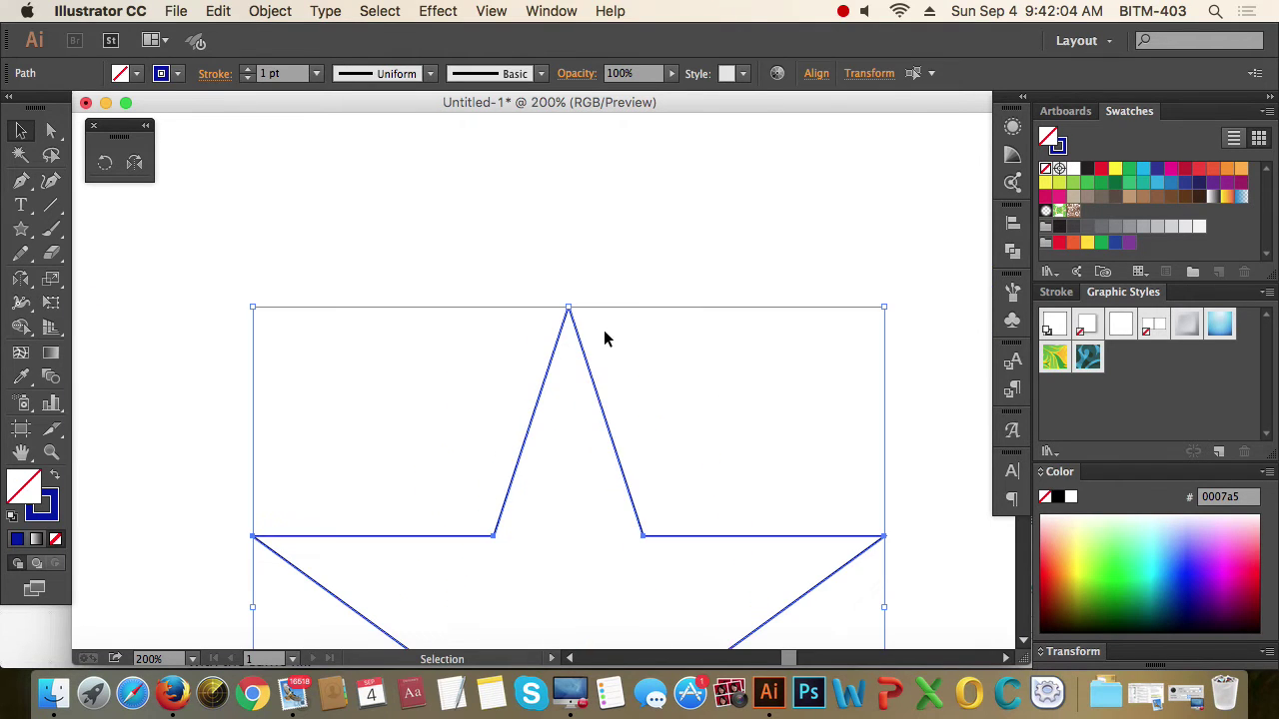
# Step: Examine the gap between the top tip's endpoints at 17000% magnification, and compare it with the whole star at 100%
pyautogui.press('super+plus')
pyautogui.press('super+plus')
pyautogui.press('super+plus')
pyautogui.press('super+plus')
pyautogui.press('super+plus')
pyautogui.press('super+plus')
pyautogui.press('super+plus')
pyautogui.press('super+plus')
pyautogui.press('super+plus')
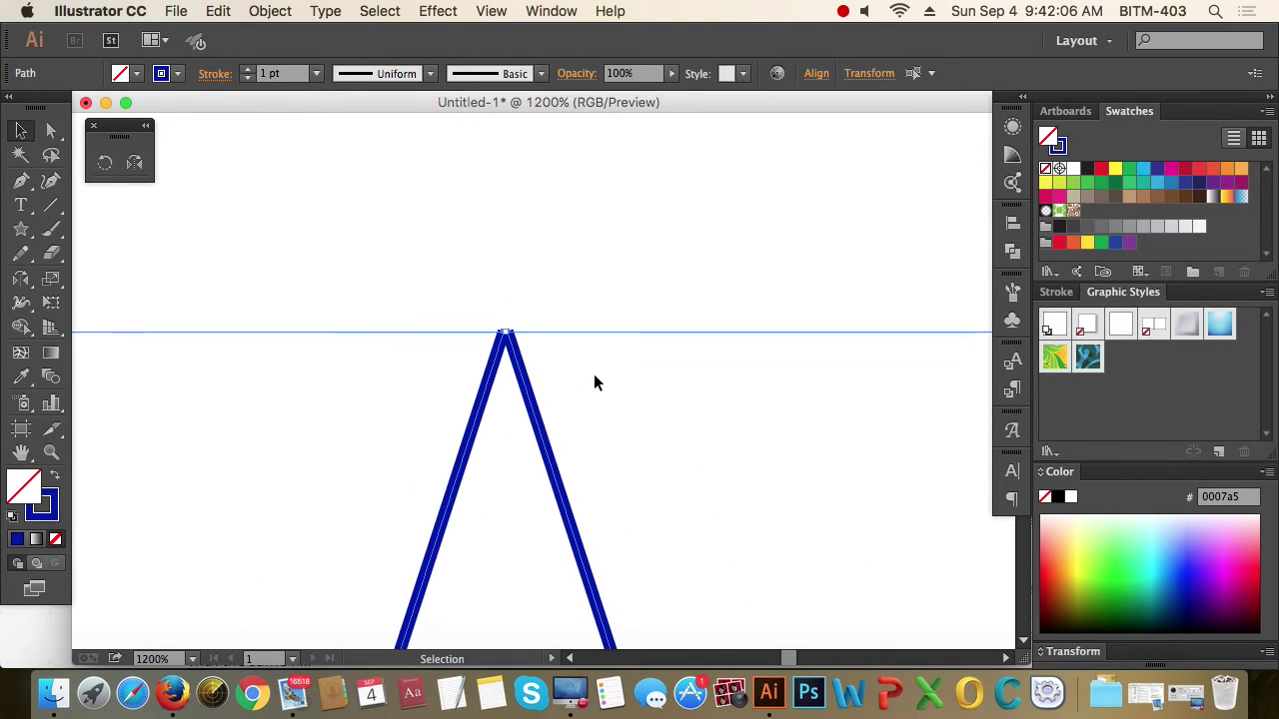
pyautogui.press('super+plus')
pyautogui.press('super+plus')
pyautogui.press('super+plus')
pyautogui.press('super+plus')
pyautogui.press('super+minus')
pyautogui.press('super+minus')
pyautogui.press('super+minus')
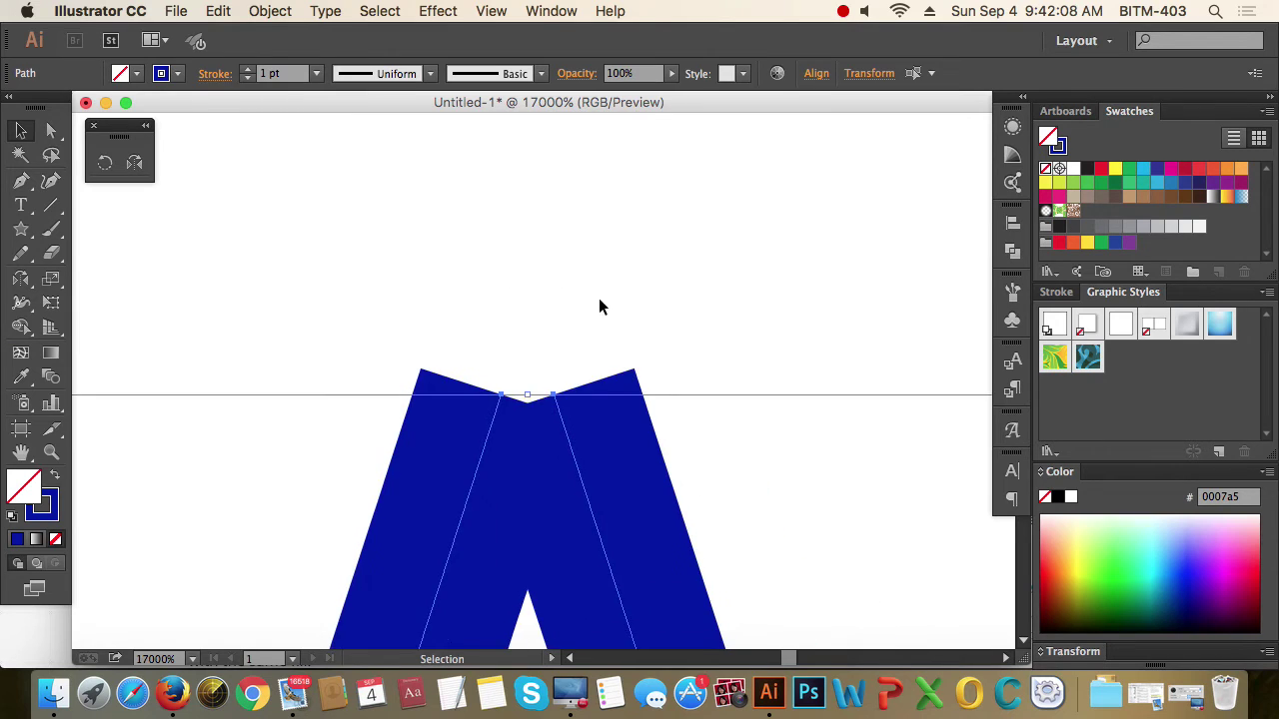
pyautogui.press('super+minus')
pyautogui.press('super+minus')
pyautogui.press('super+minus')
pyautogui.press('super+minus')
pyautogui.press('super+minus')
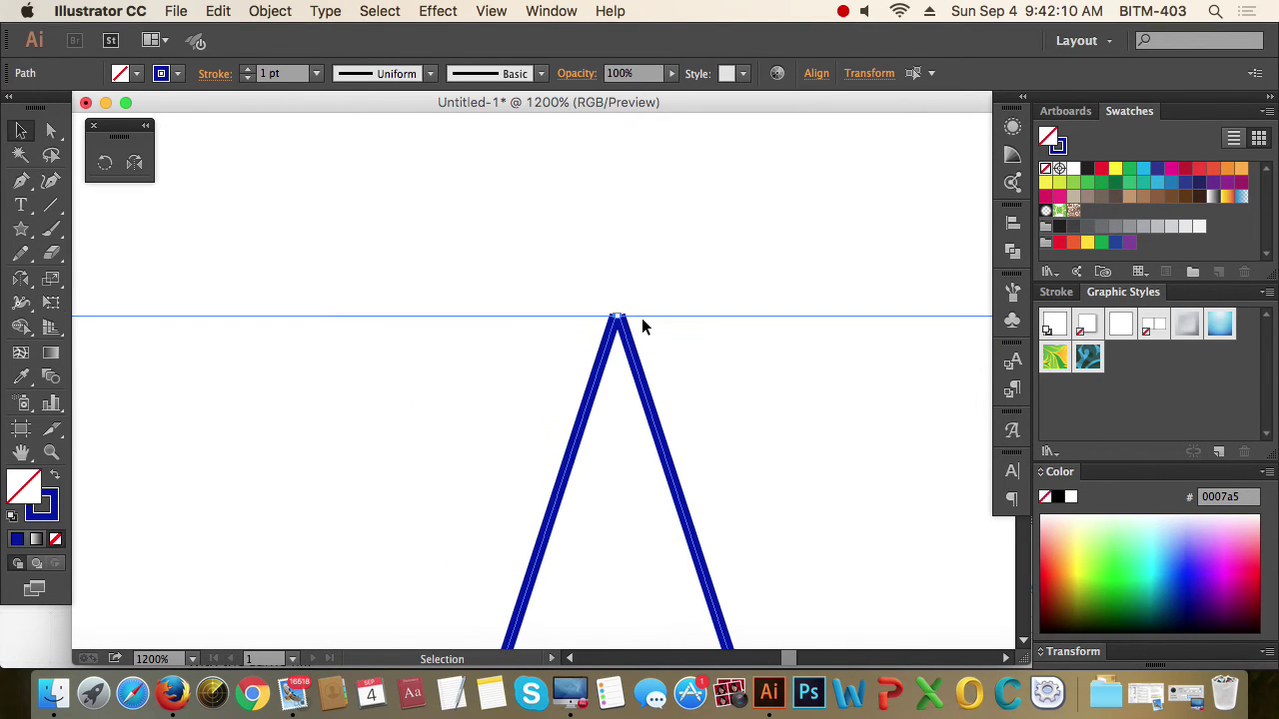
pyautogui.press('super+minus')
pyautogui.press('super+minus')
pyautogui.press('super+minus')
pyautogui.press('super+minus')
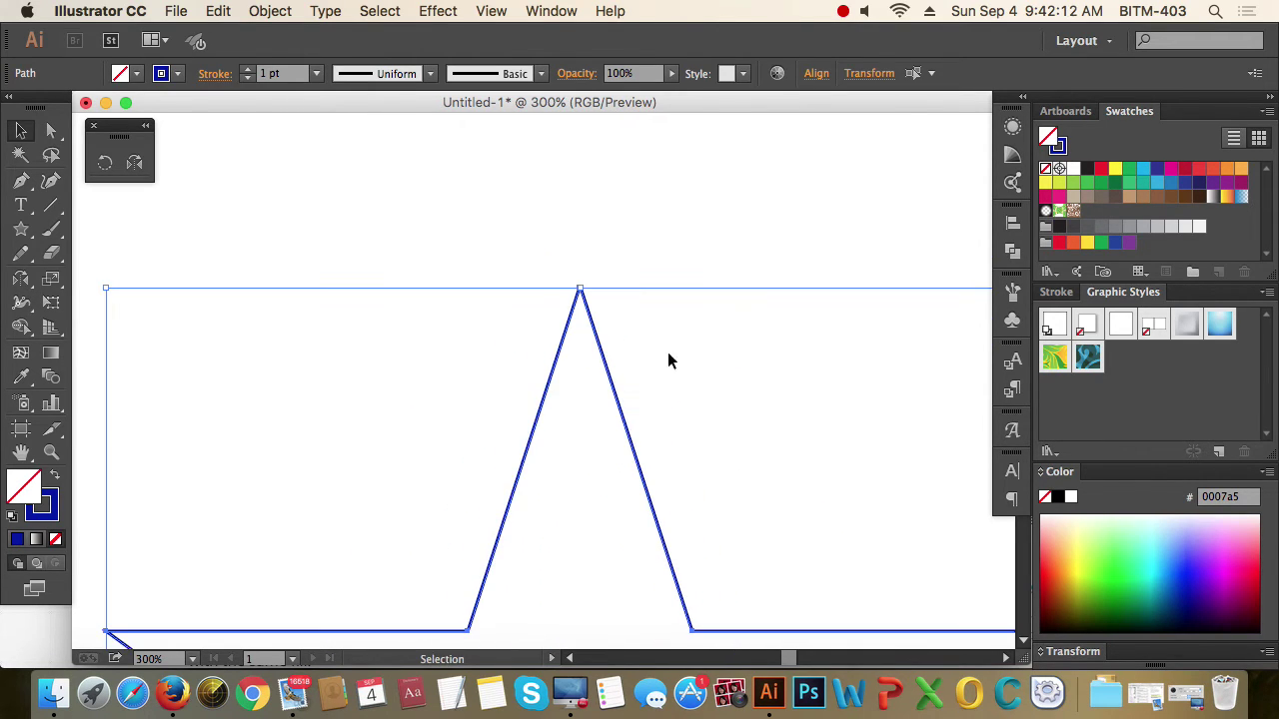
pyautogui.press('super+minus')
pyautogui.press('super+minus')
pyautogui.press('super+minus')
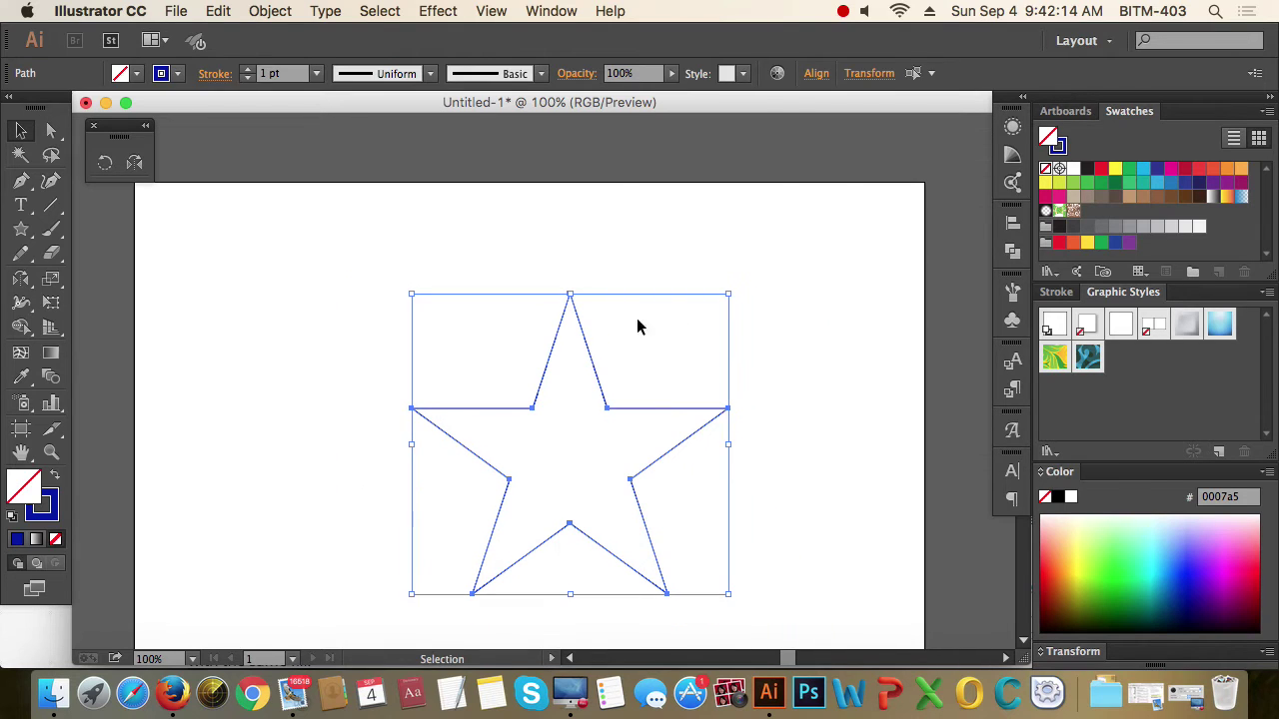
# Step: Deselect the halves and examine how their endpoints meet at the star's lower inner corner
pyautogui.click(616, 373)
pyautogui.scroll(5, 574, 564)
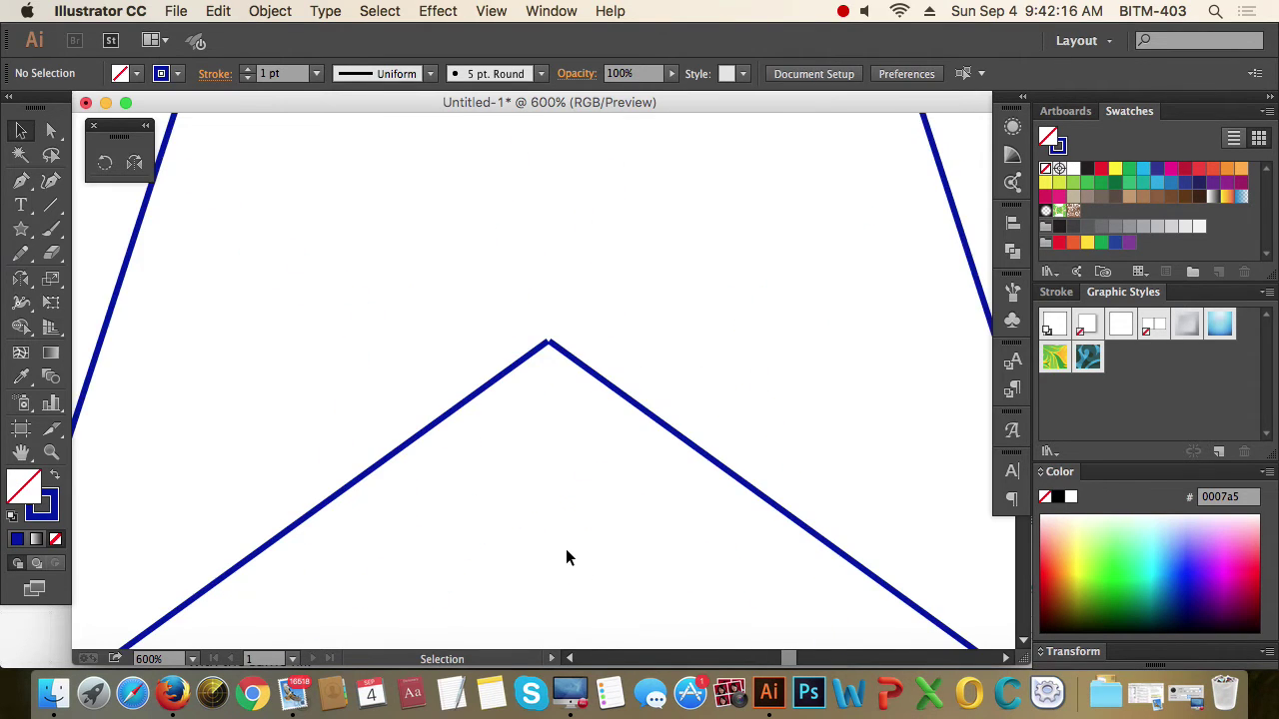
pyautogui.scroll(1, 549, 360)
pyautogui.scroll(3, 546, 335)
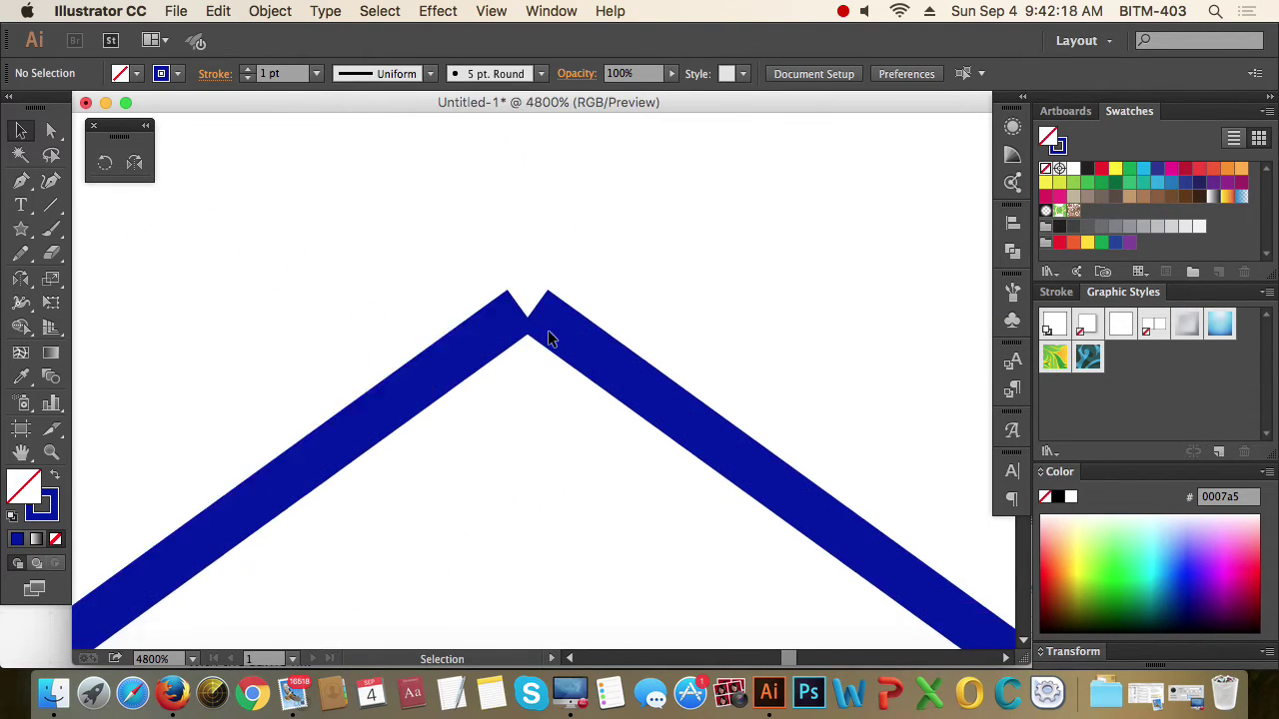
pyautogui.scroll(-10, 547, 332)
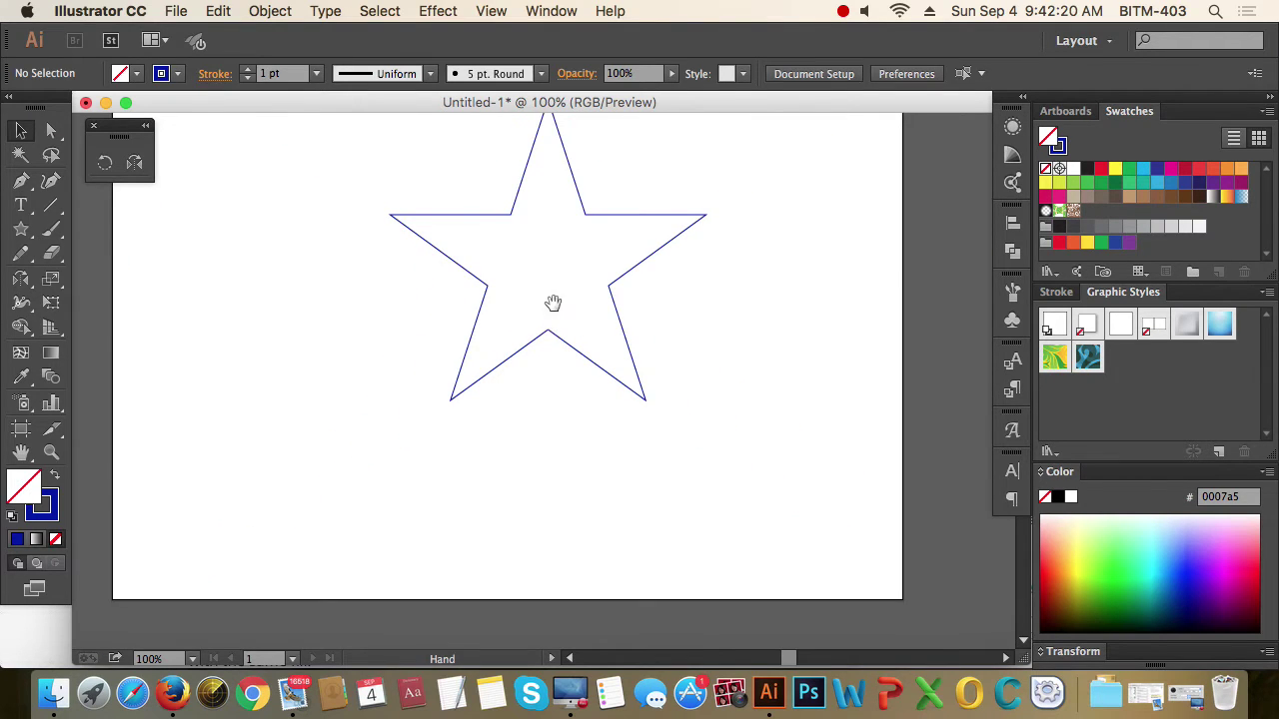
pyautogui.scroll(3, 550, 300)
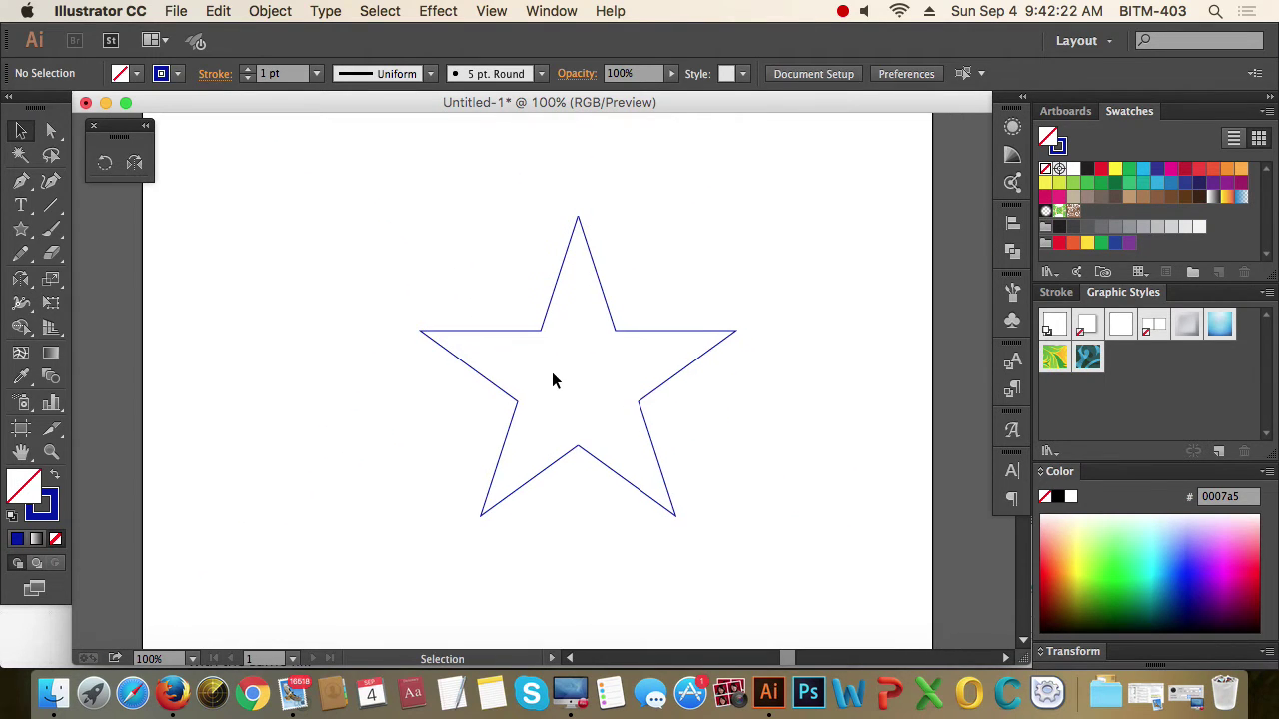
# Step: Join the two open endpoints at the star's top tip, selecting only those anchors with the Direct Selection tool
pyautogui.click(52, 131)
pyautogui.scroll(5, 577, 210)
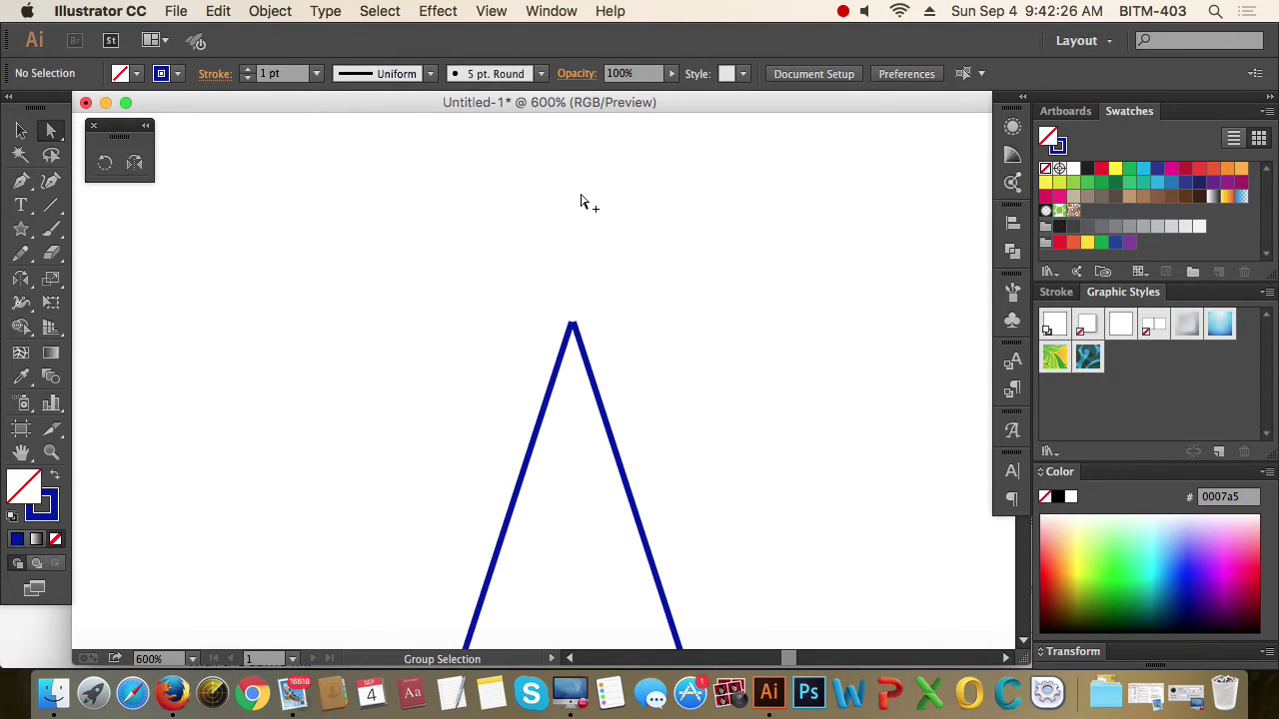
pyautogui.moveTo(540, 298); pyautogui.dragTo(622, 354)
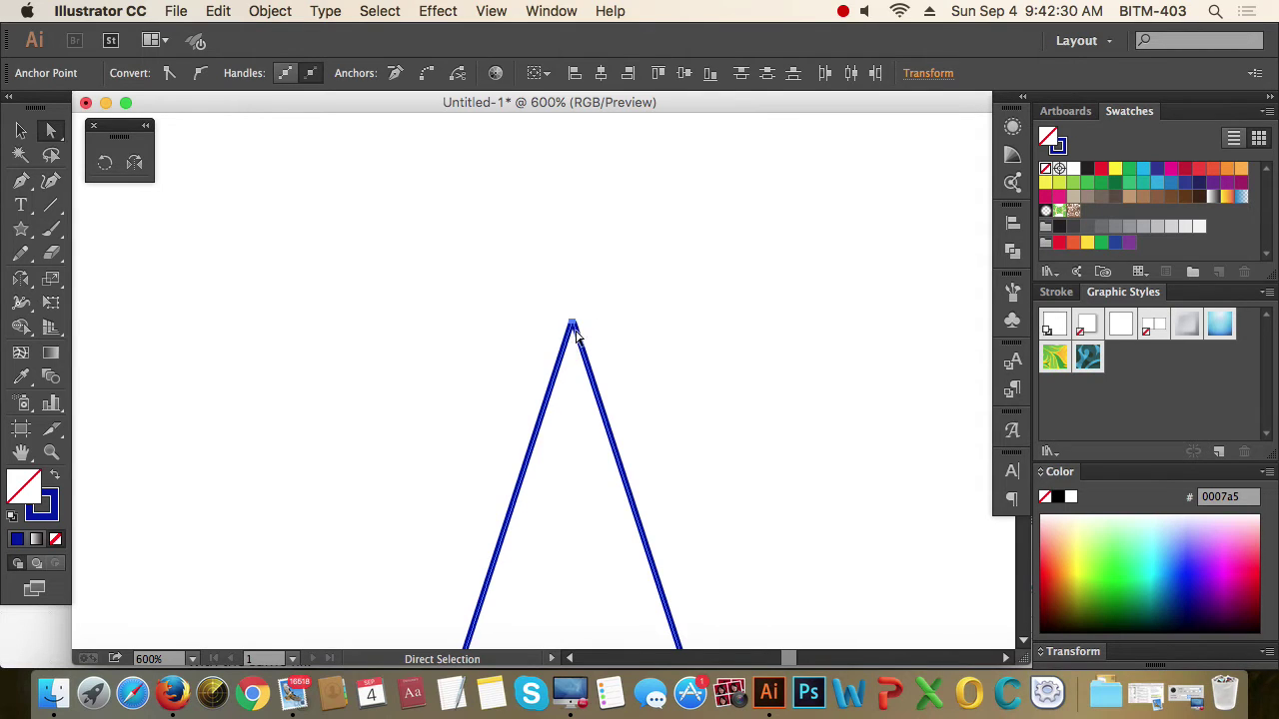
pyautogui.click(543, 303)
pyautogui.moveTo(542, 289); pyautogui.dragTo(615, 362)
pyautogui.scroll(15, 612, 359)
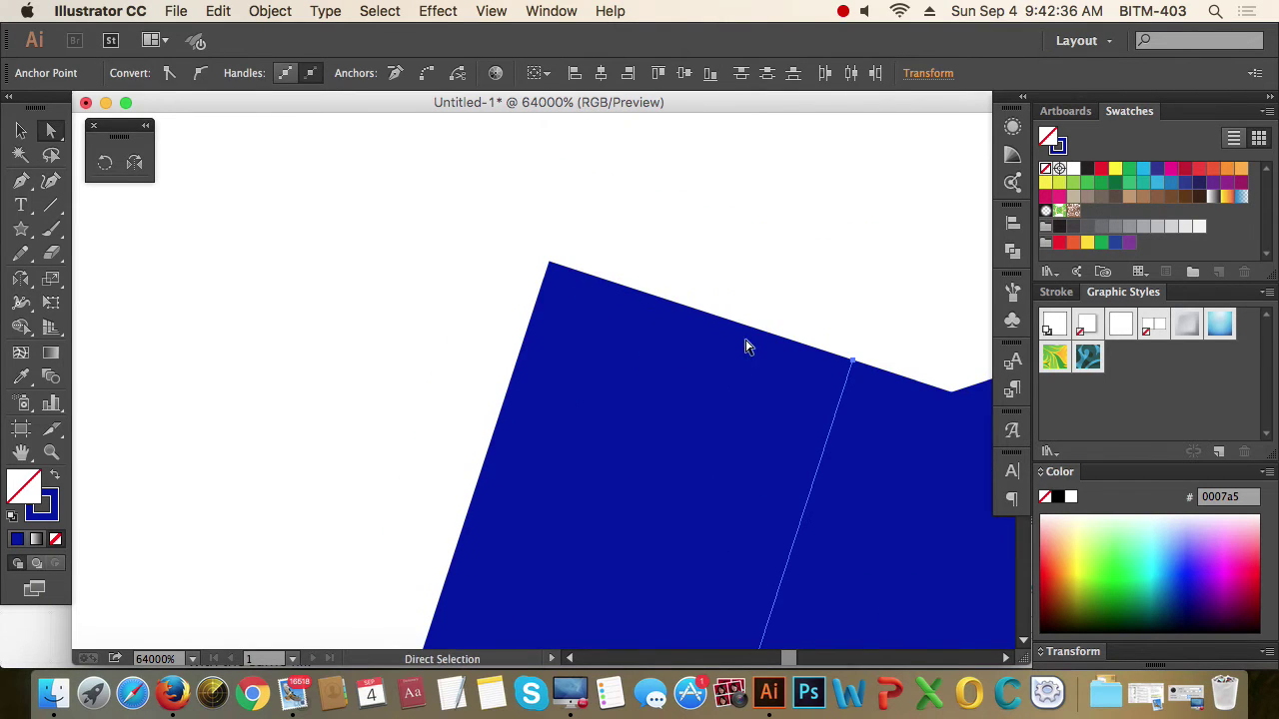
pyautogui.hscroll(5, 746, 347)
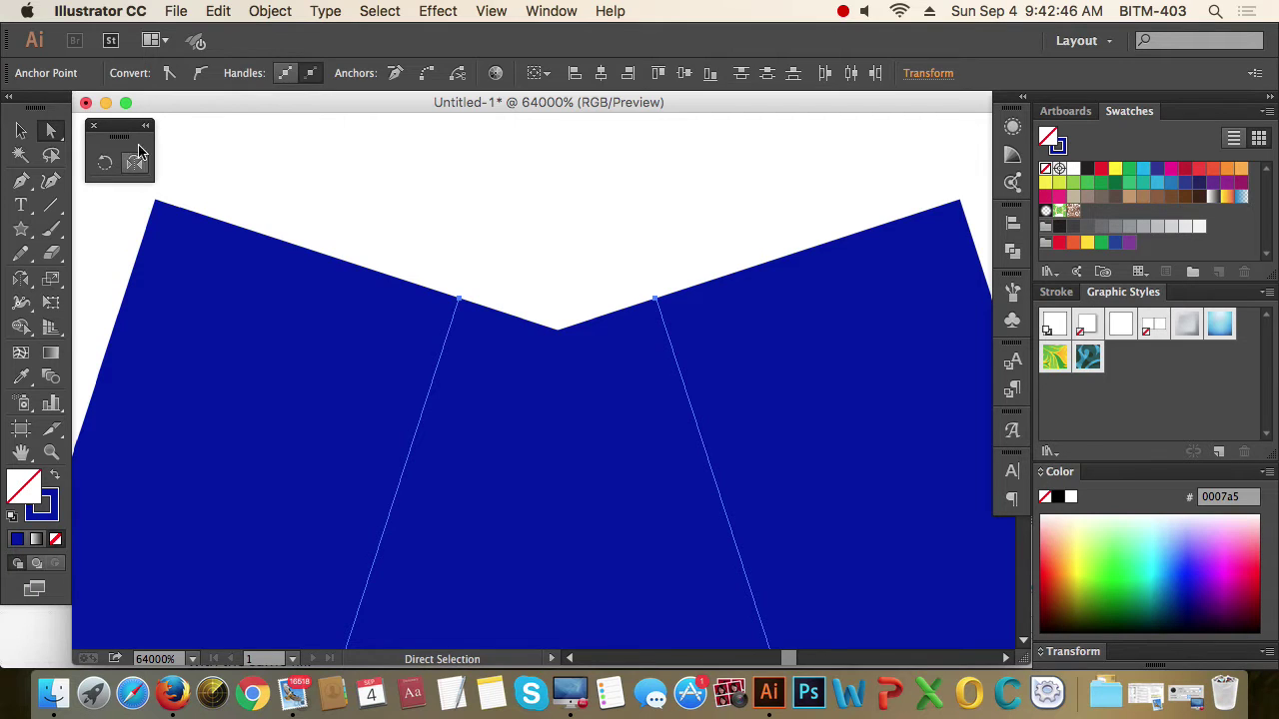
pyautogui.click(281, 10)
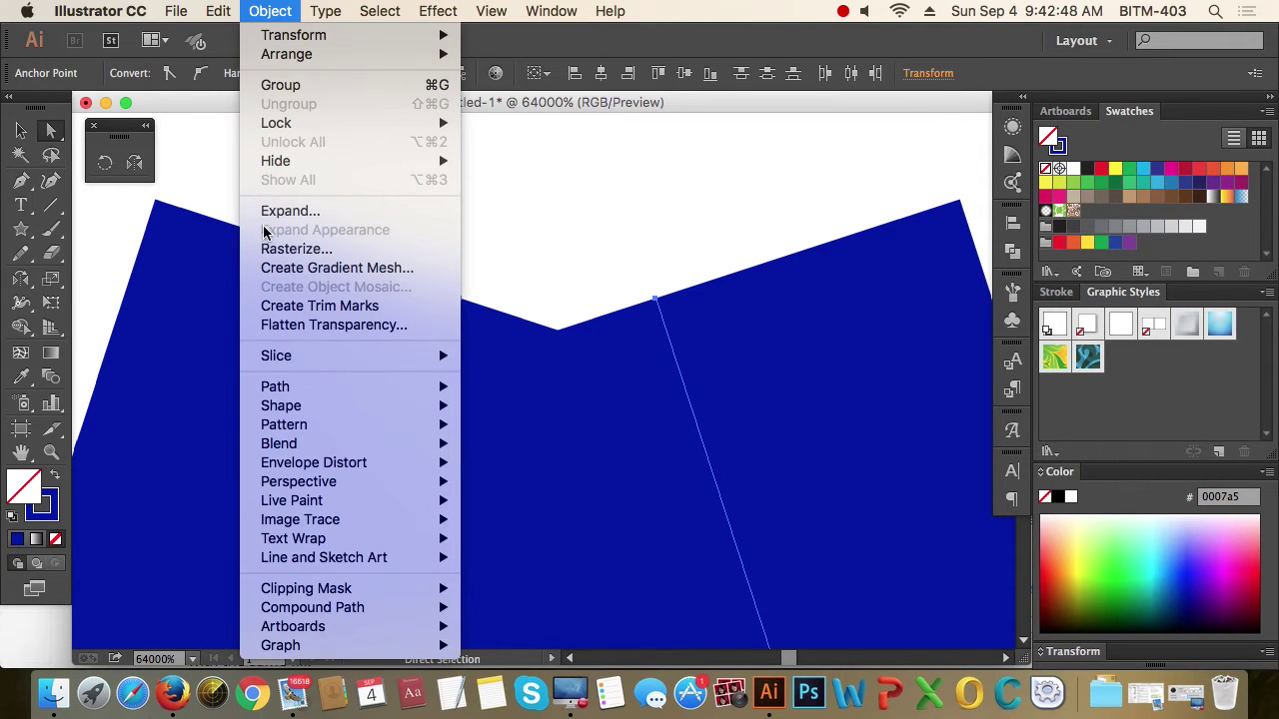
pyautogui.moveTo(264, 396)
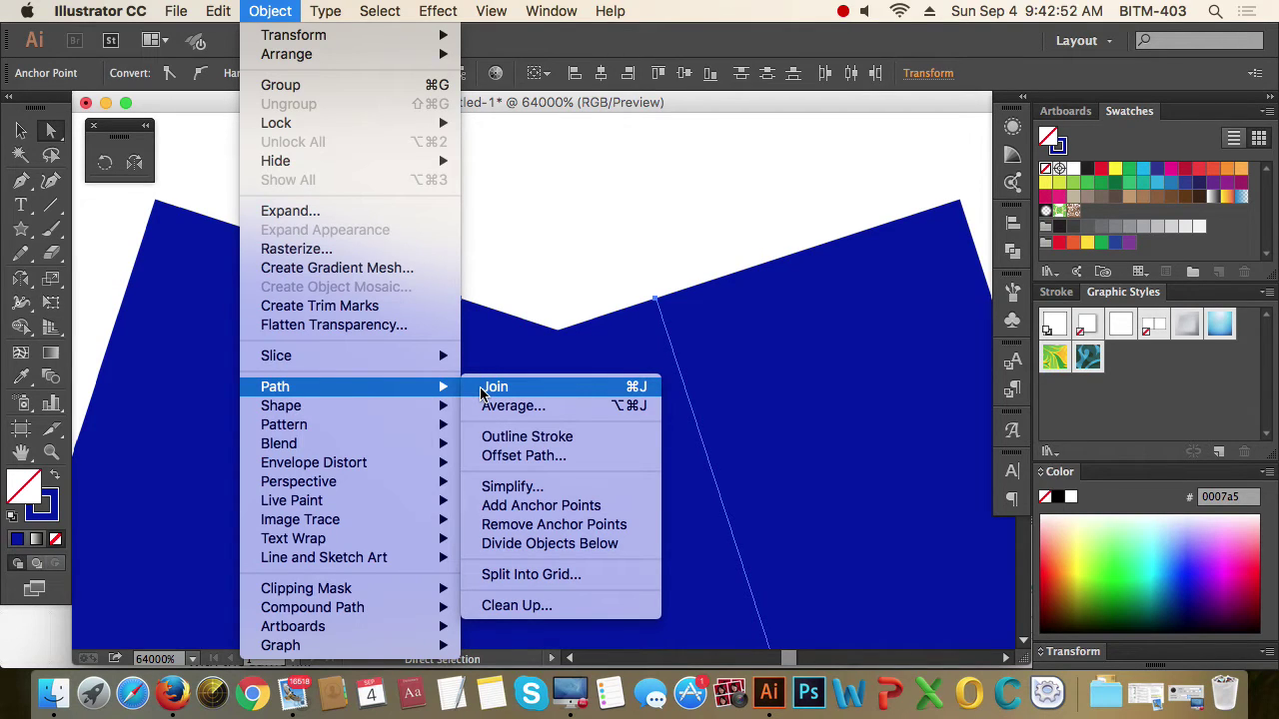
pyautogui.click(587, 395)
pyautogui.scroll(-2, 587, 396)
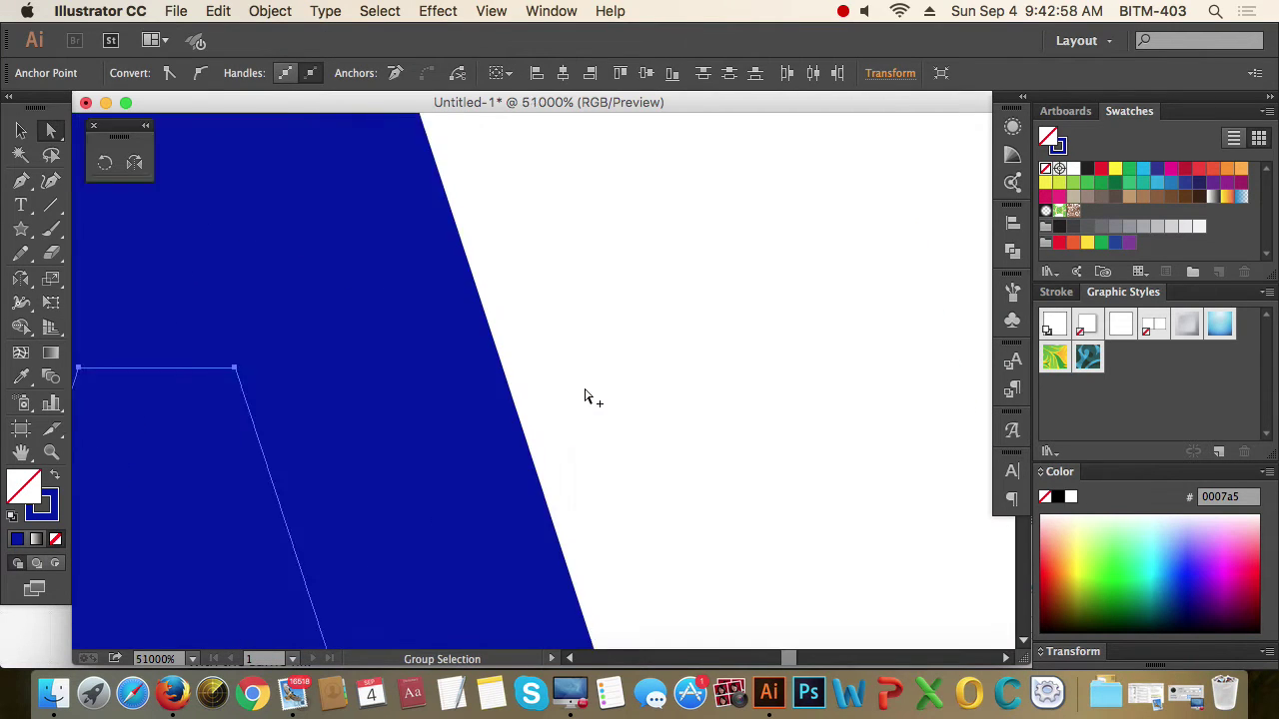
pyautogui.moveTo(286, 462); pyautogui.dragTo(711, 410)
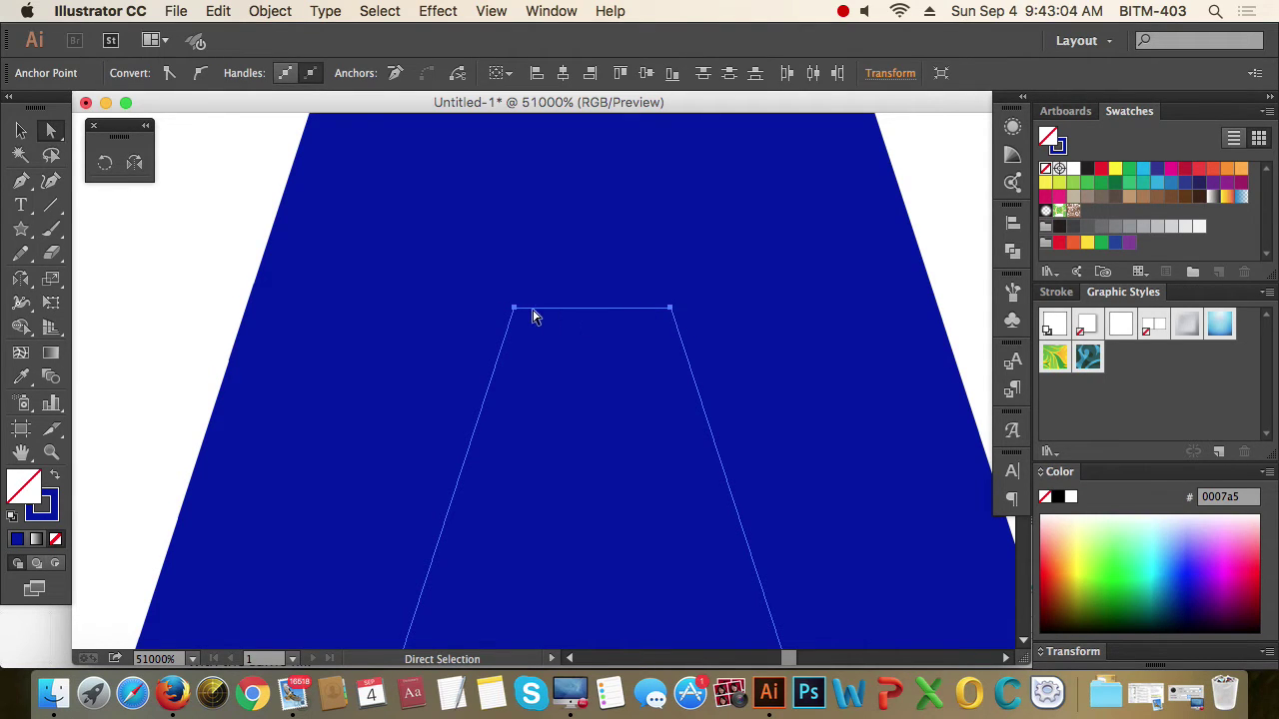
# Step: Select the two open endpoints at the star's lower inner corner and join them
pyautogui.keyDown('alt'); pyautogui.scroll(-15, 519, 316); pyautogui.keyUp('alt')
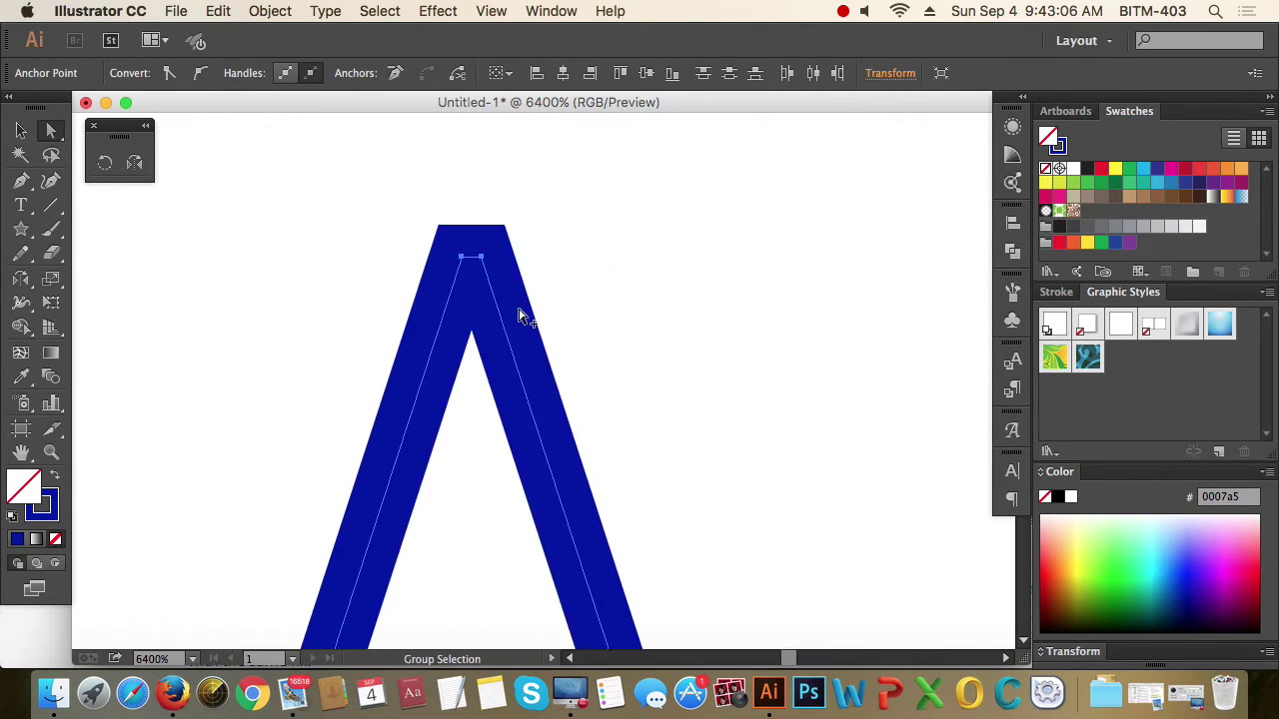
pyautogui.keyDown('alt'); pyautogui.scroll(12, 506, 469); pyautogui.keyUp('alt')
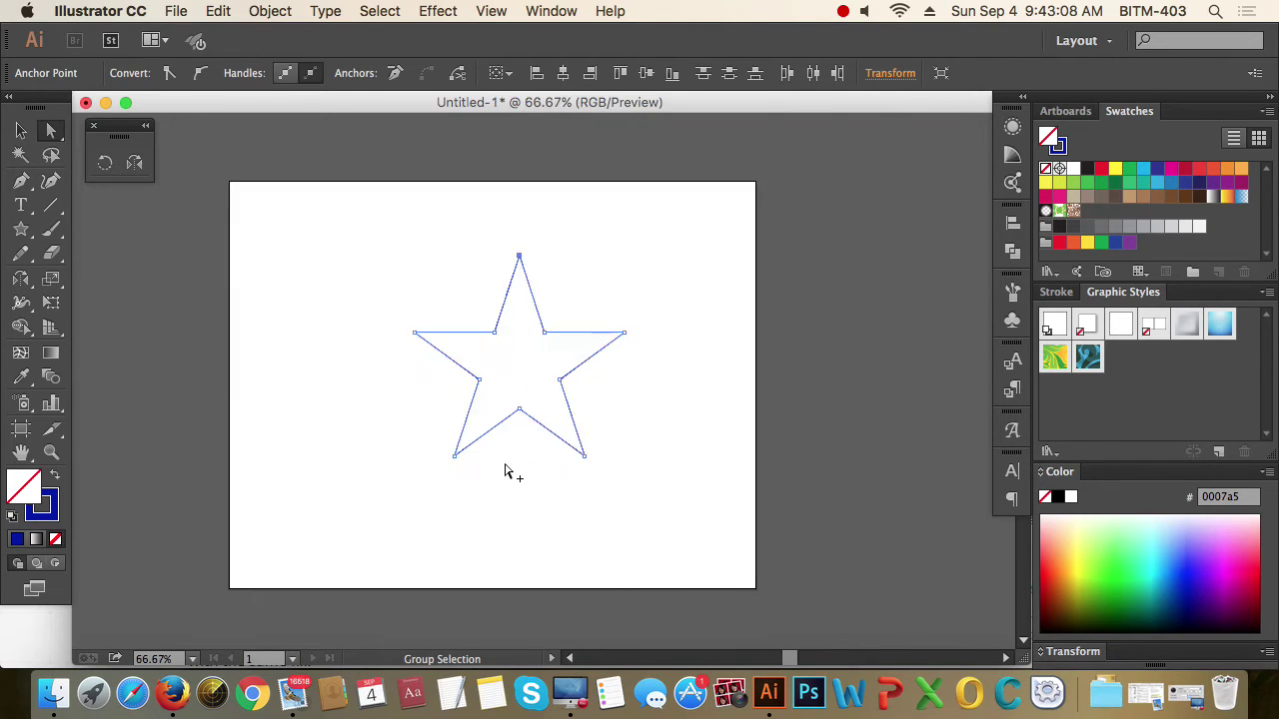
pyautogui.keyDown('alt'); pyautogui.scroll(9, 597, 322); pyautogui.keyUp('alt')
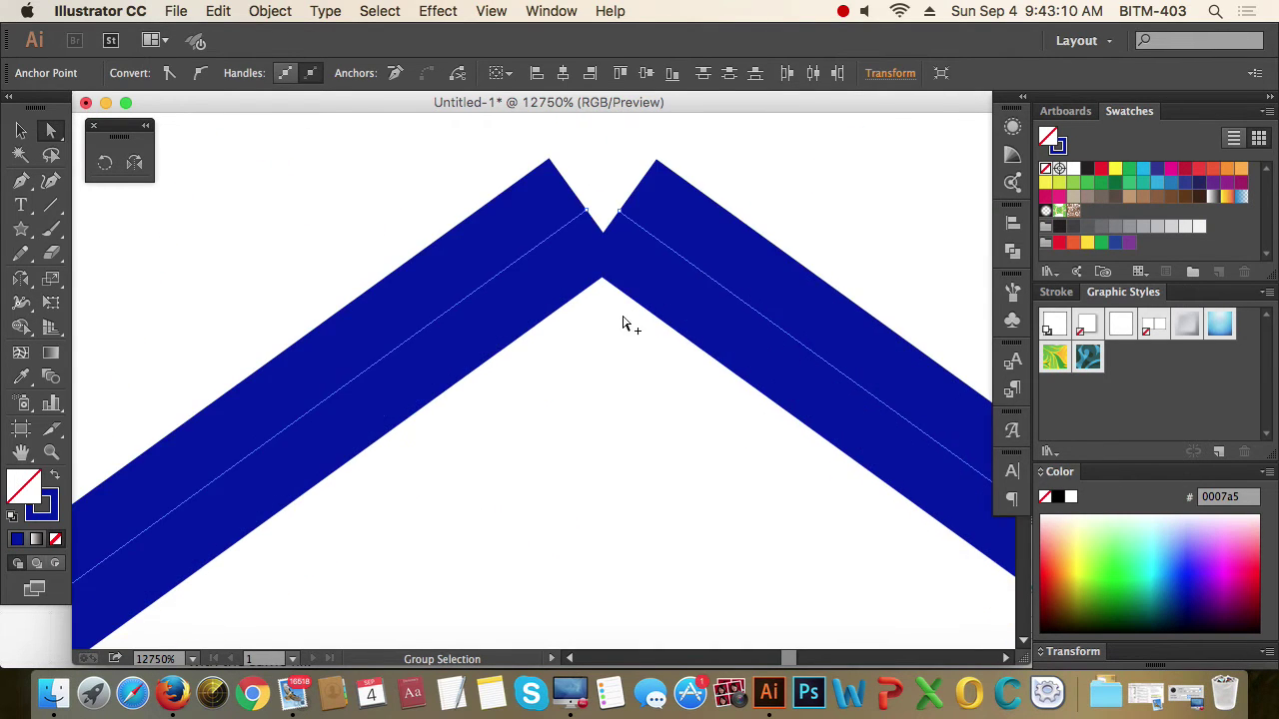
pyautogui.keyDown('alt'); pyautogui.scroll(-1, 600, 345); pyautogui.keyUp('alt')
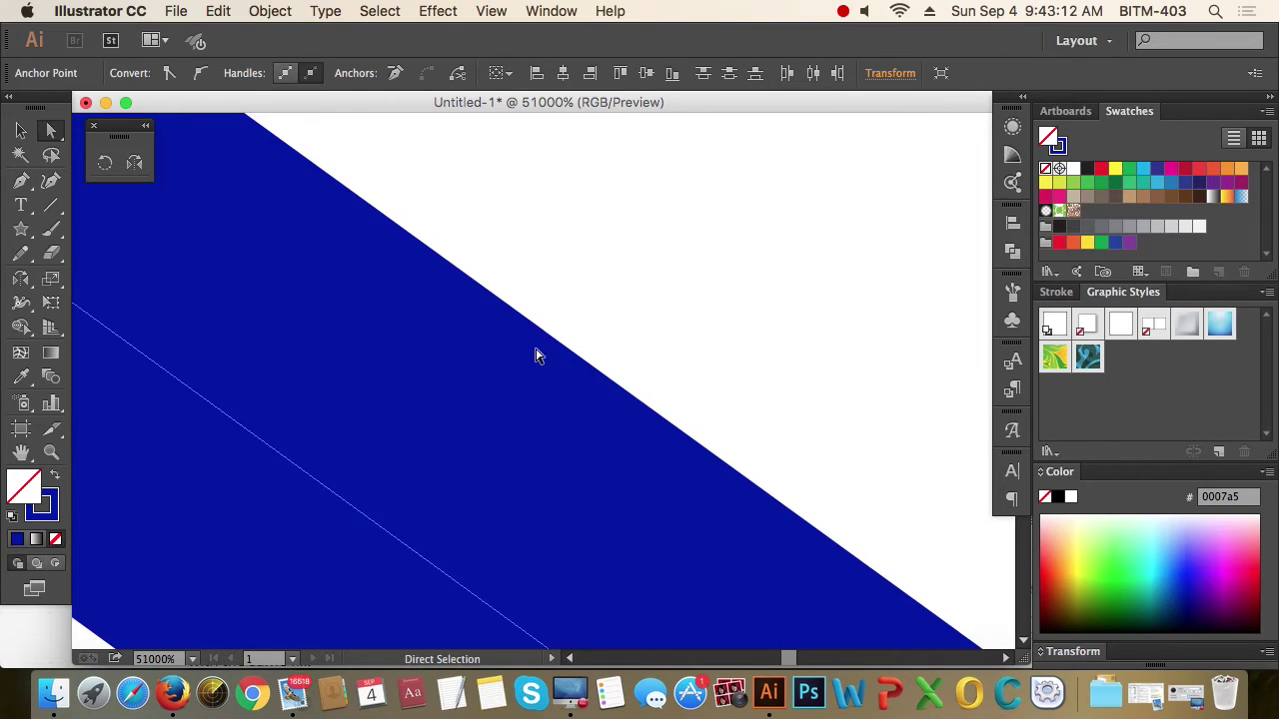
pyautogui.scroll(5, 810, 399)
pyautogui.hscroll(-5, 810, 400)
pyautogui.click(516, 315)
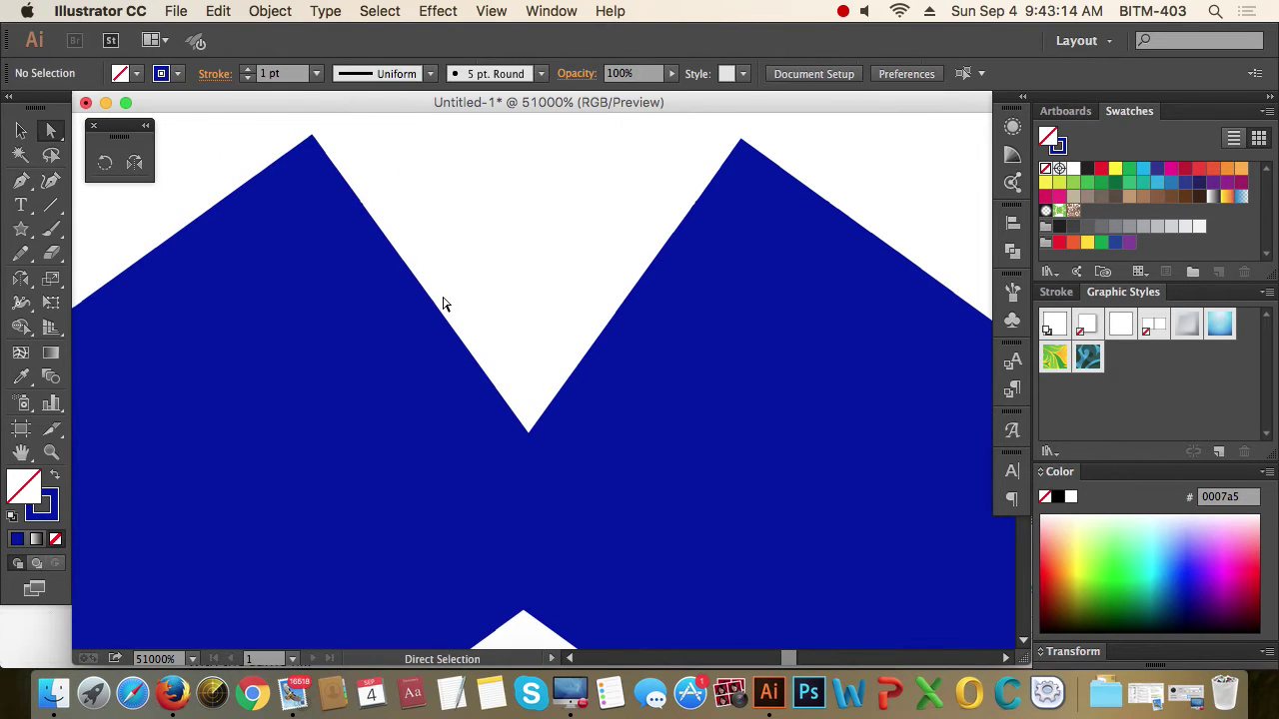
pyautogui.moveTo(428, 263); pyautogui.dragTo(656, 446)
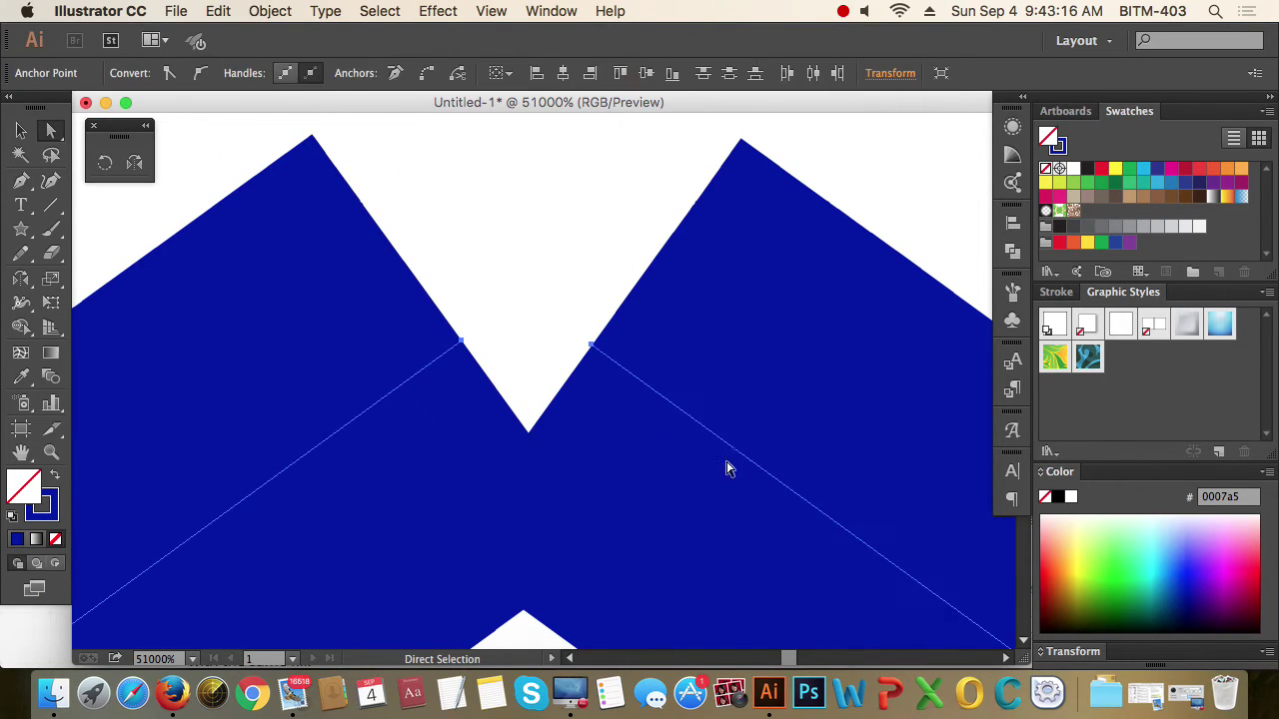
pyautogui.moveTo(413, 224); pyautogui.dragTo(599, 381)
pyautogui.press('super')
pyautogui.press('super+j')
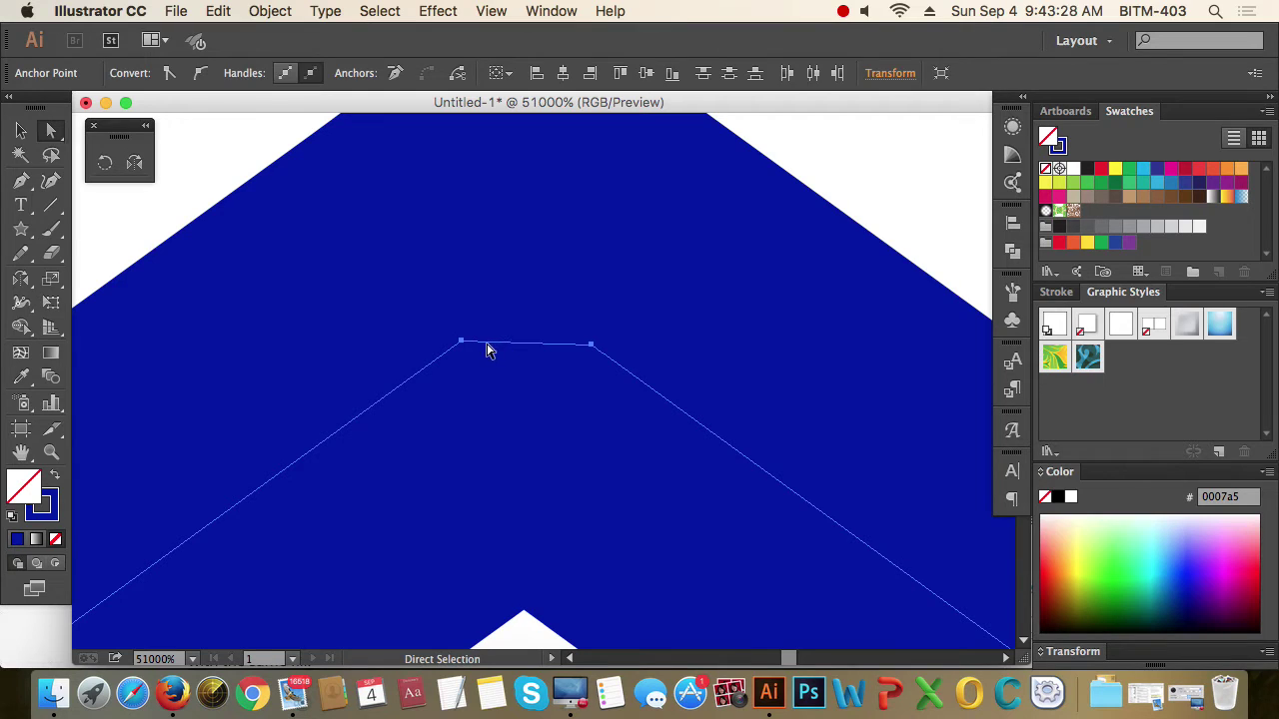
# Step: Move the whole joined star slightly left and down at 100% view, and deselect it
pyautogui.press('super+1')
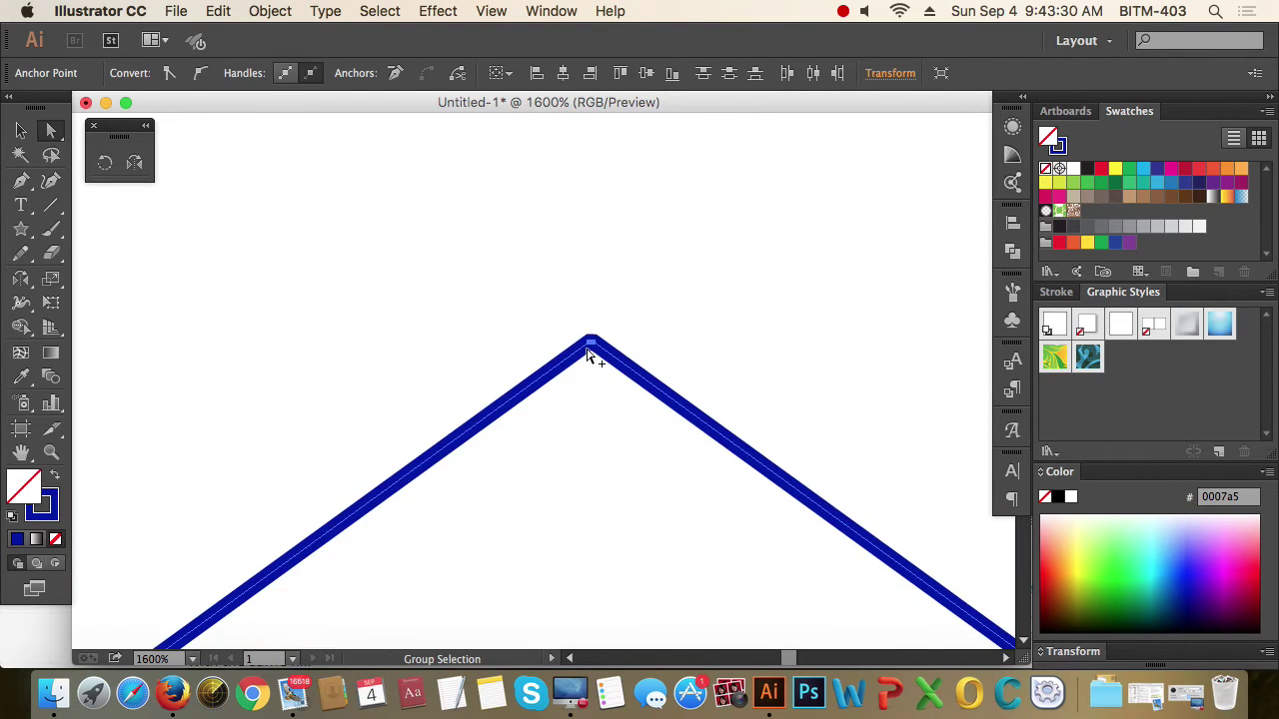
pyautogui.press('v')
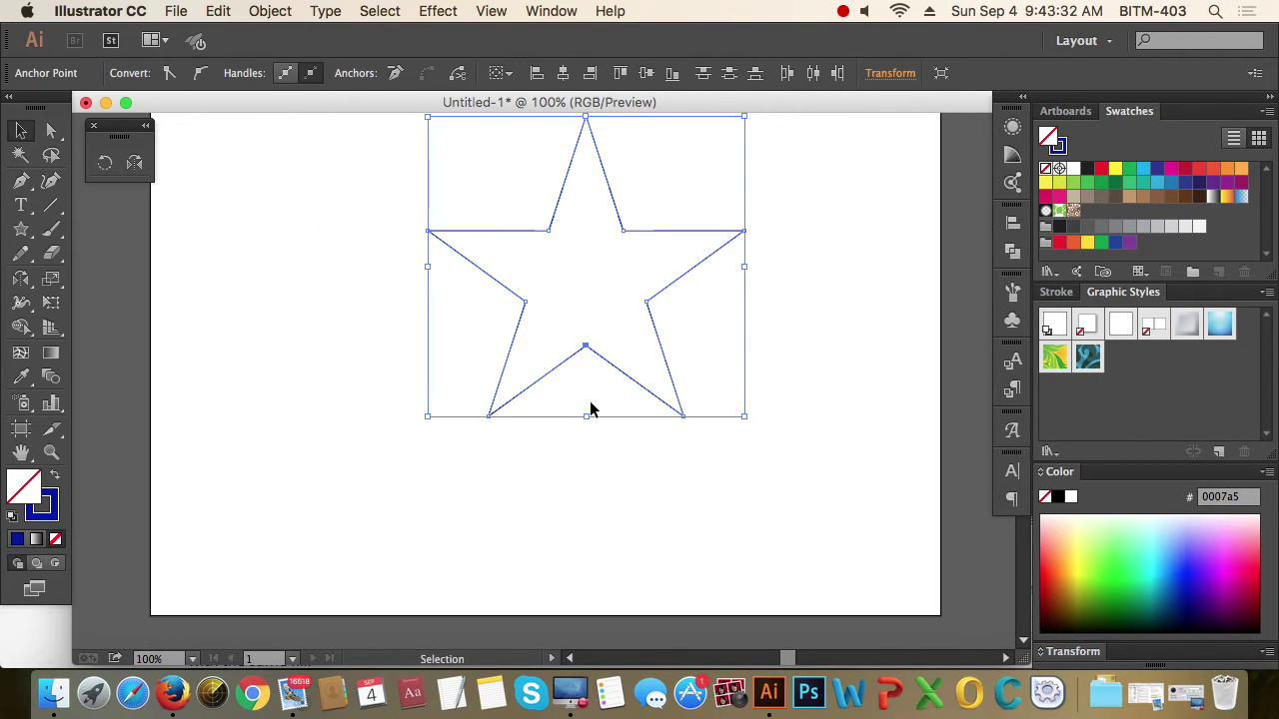
pyautogui.click(750, 347)
pyautogui.moveTo(669, 370); pyautogui.dragTo(602, 394)
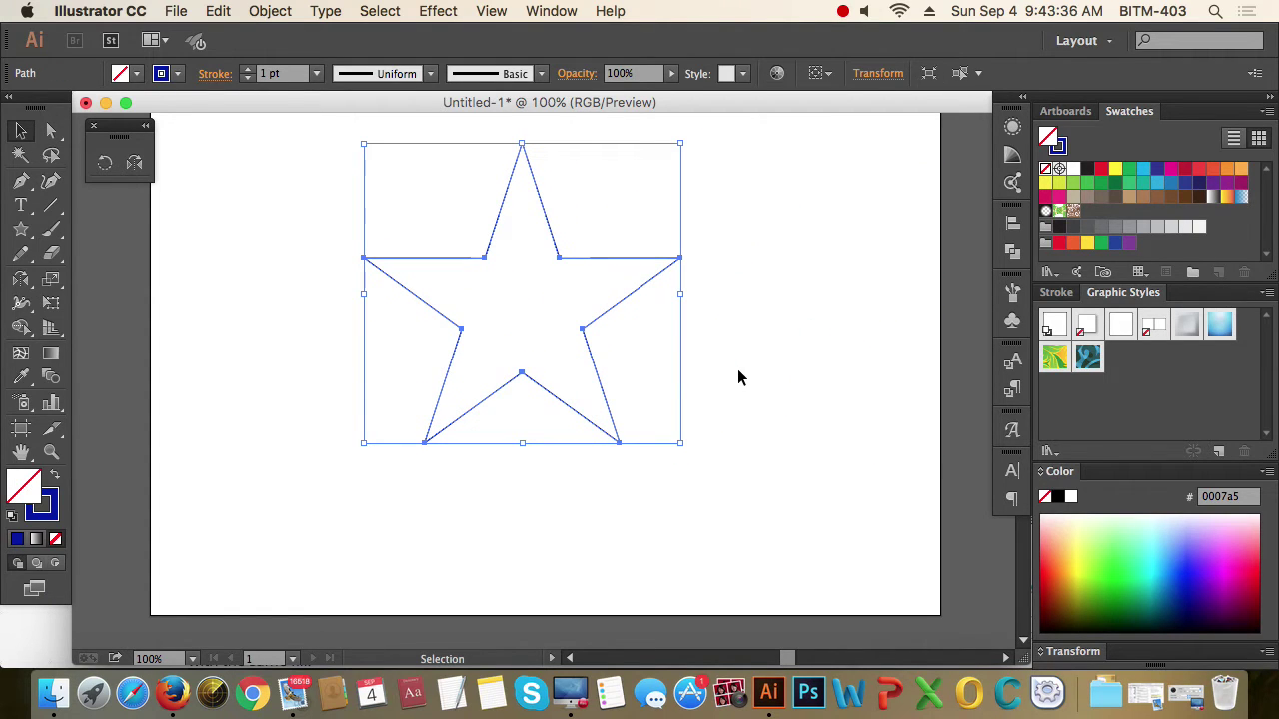
pyautogui.click(738, 370)
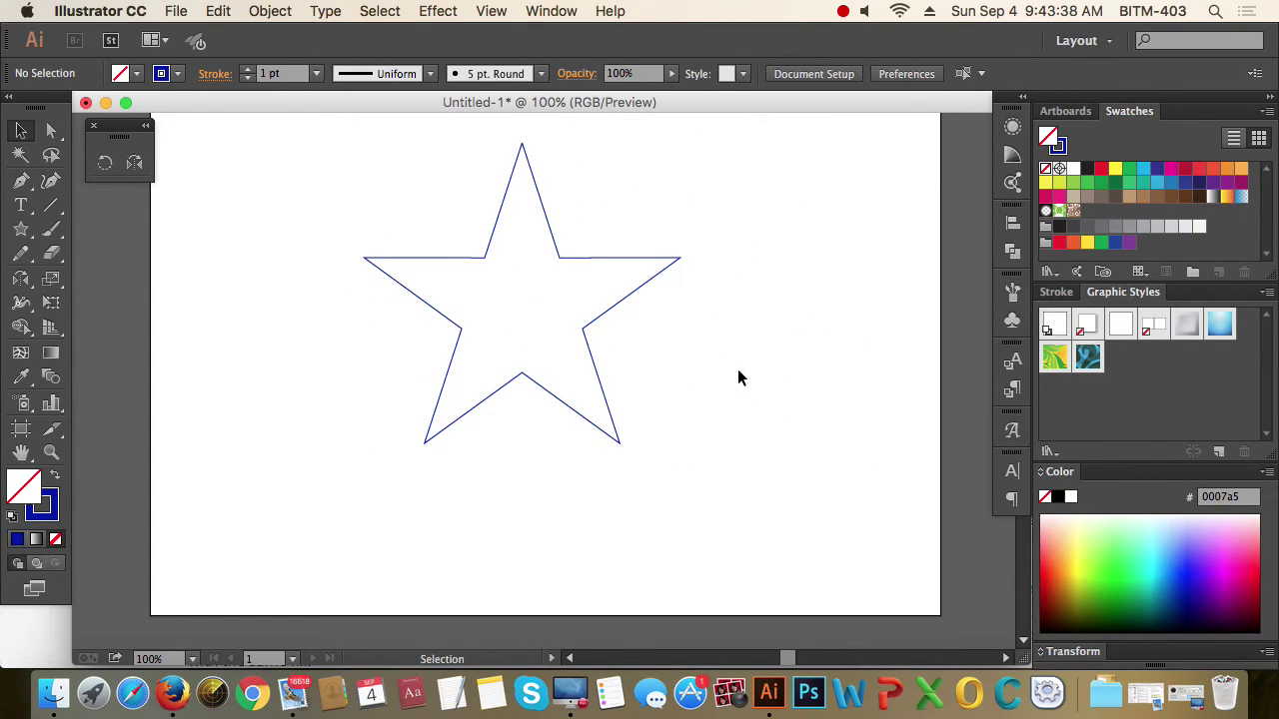
# Step: Examine the joined lower inner corner at high magnification, and return to the whole star at 100%
pyautogui.click(588, 294)
pyautogui.click(594, 332)
pyautogui.scroll(10, 632, 461)
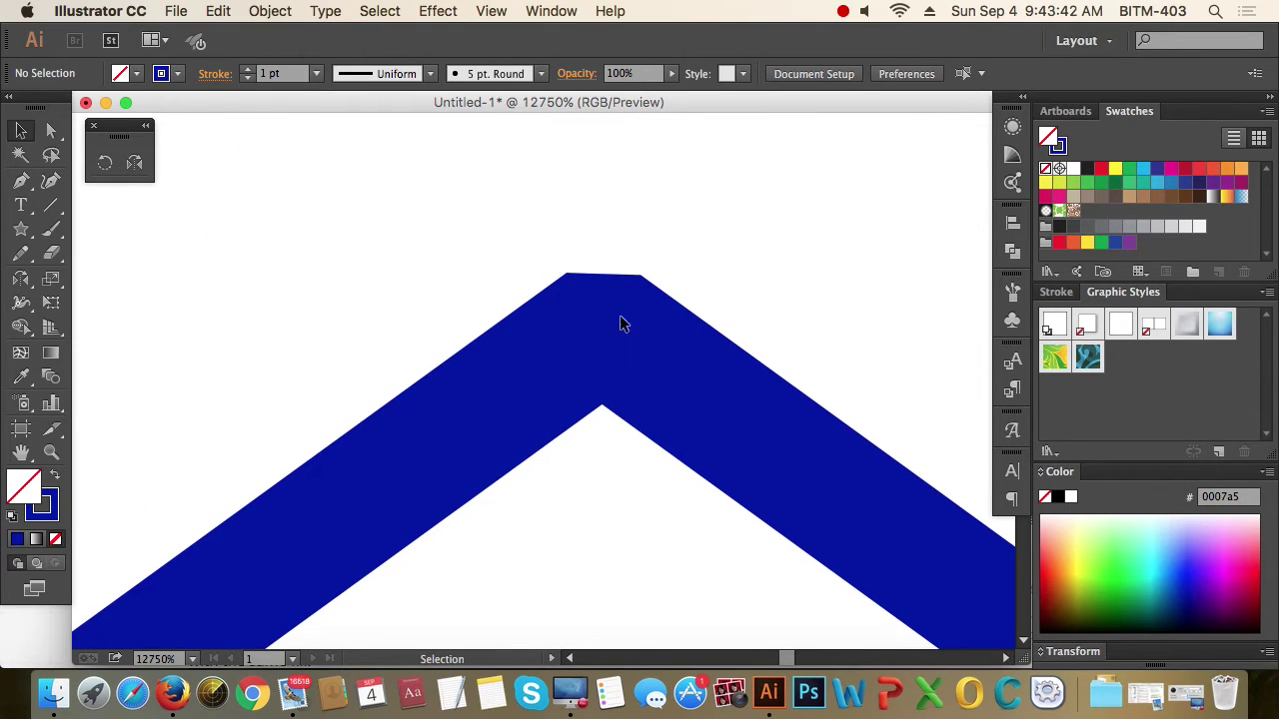
pyautogui.scroll(-12, 623, 366)
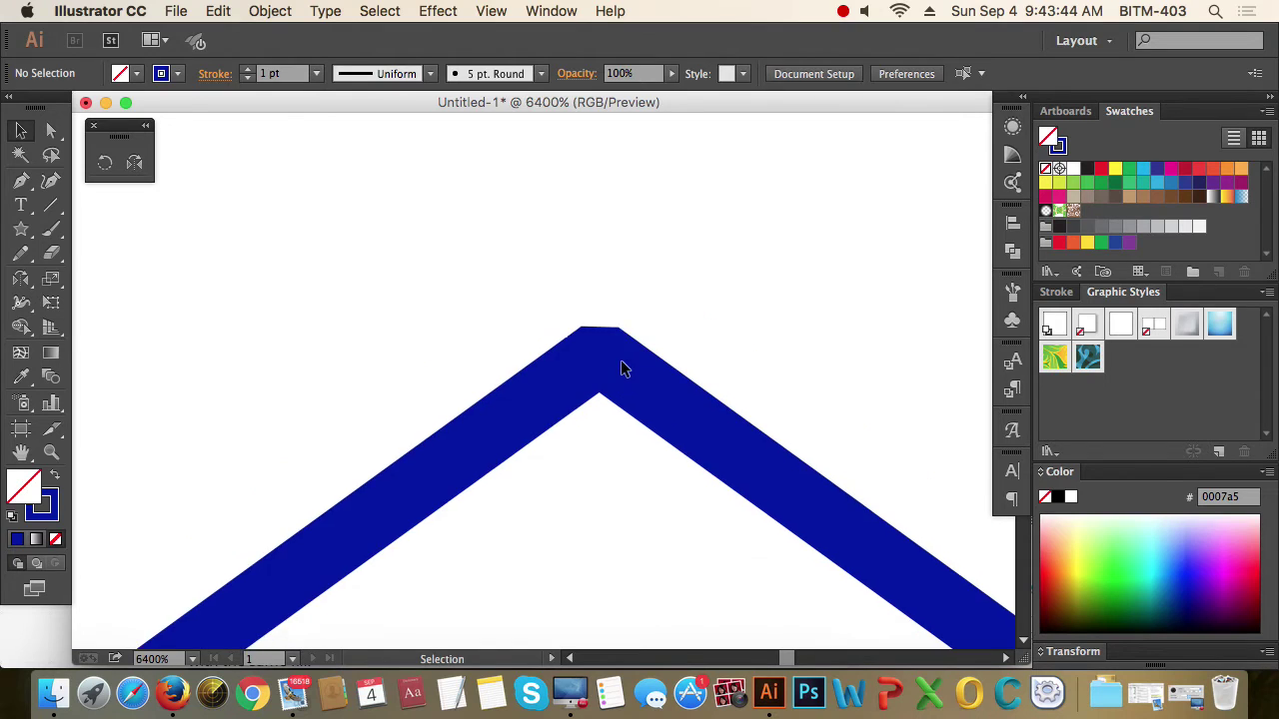
pyautogui.moveTo(634, 294); pyautogui.dragTo(645, 366)
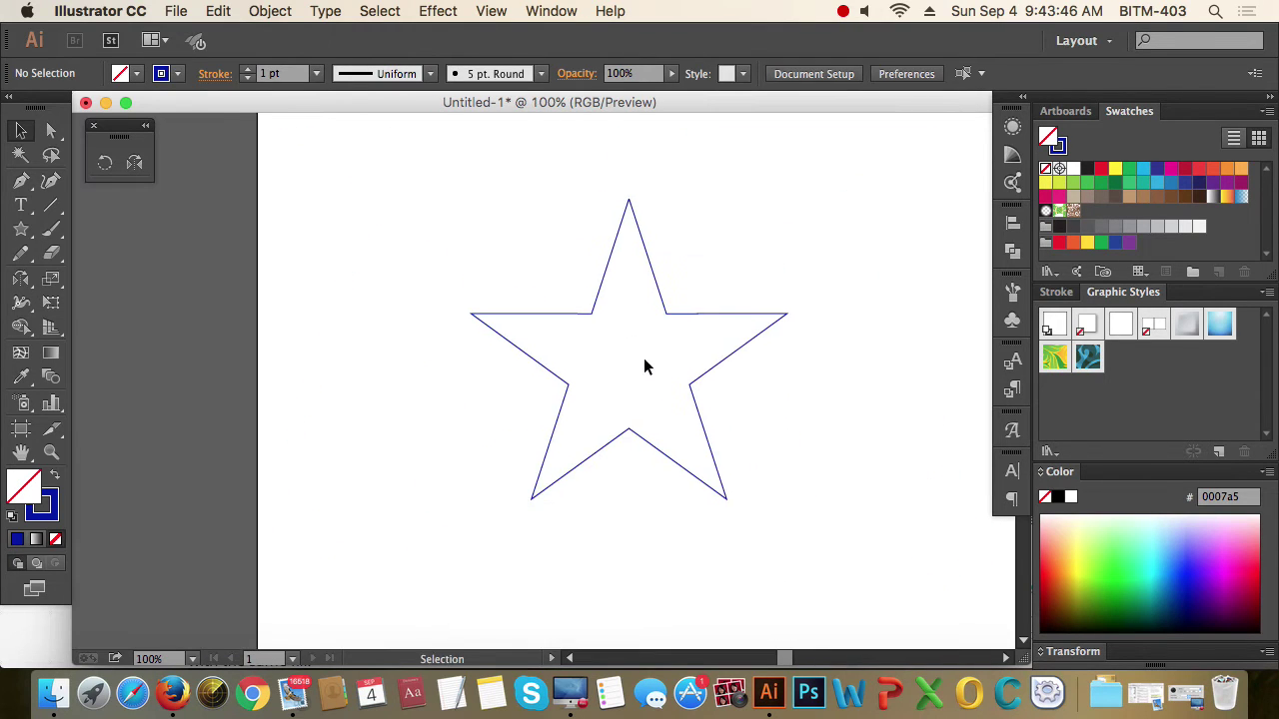
# Step: Undo the star's move and both endpoint joins to get back the two separate halves
pyautogui.press('super+z')
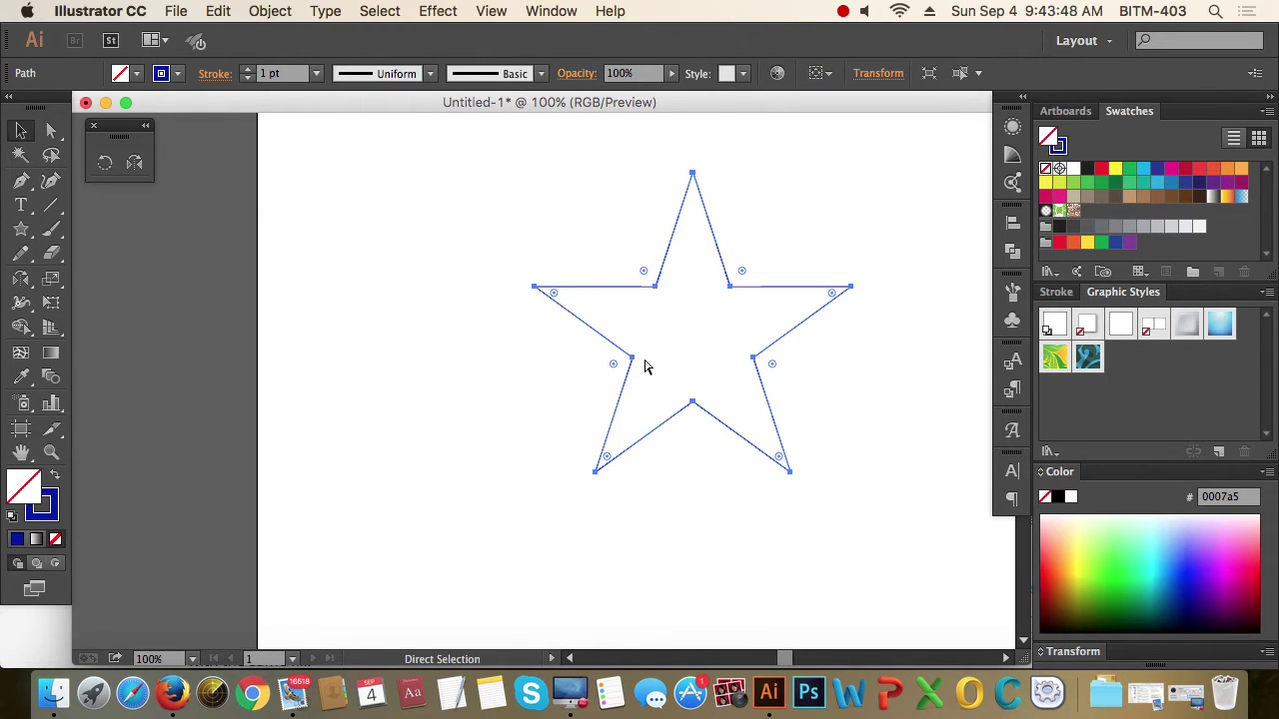
pyautogui.click(644, 365)
pyautogui.press('v')
pyautogui.press('super+equal')
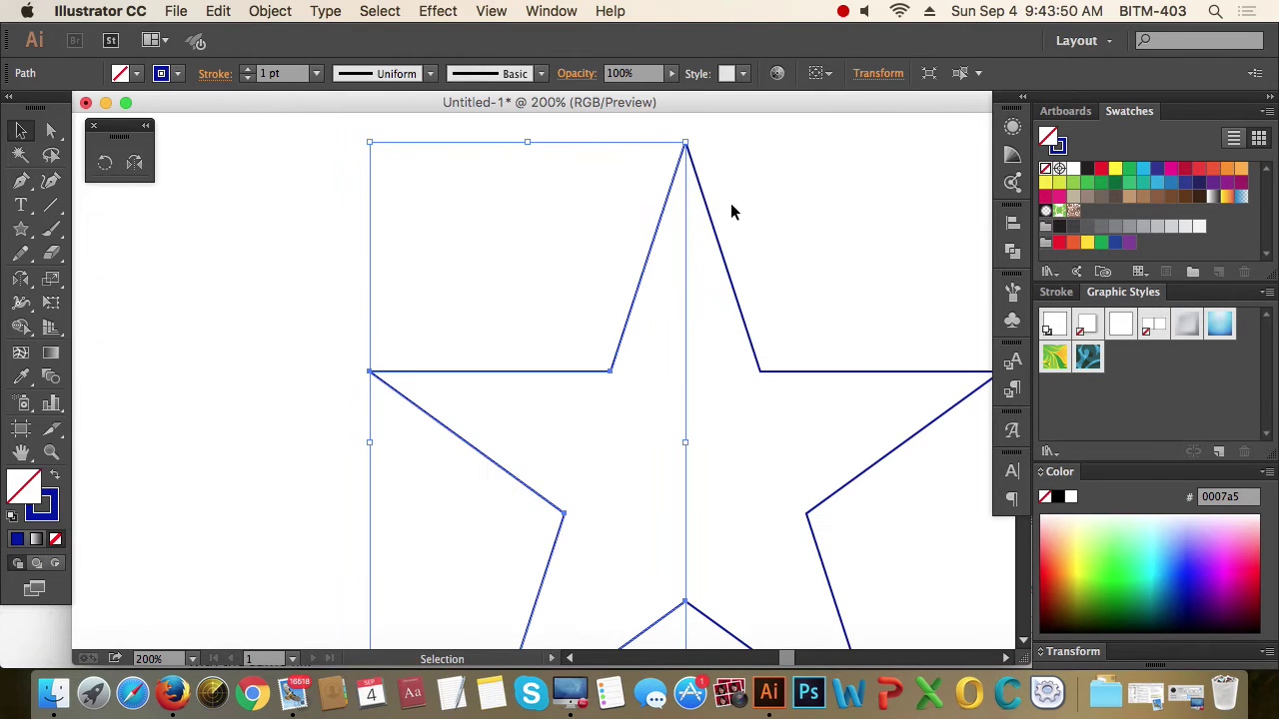
# Step: Examine the gap between the two halves' open endpoints at the star's top tip at high magnification
pyautogui.click(723, 195)
pyautogui.press('super+equal')
pyautogui.moveTo(713, 206); pyautogui.dragTo(603, 417)
pyautogui.moveTo(559, 465); pyautogui.dragTo(605, 360)
pyautogui.scroll(15, 601, 334)
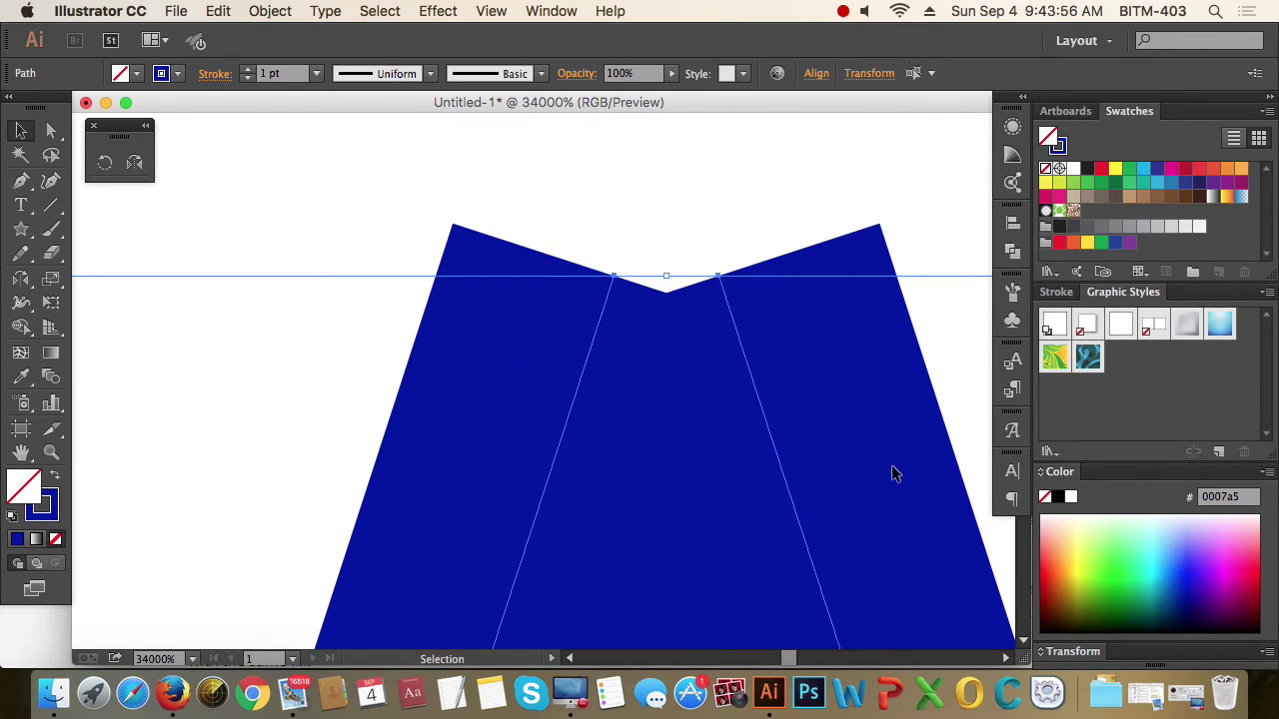
pyautogui.click(712, 221)
pyautogui.hscroll(3, 662, 230)
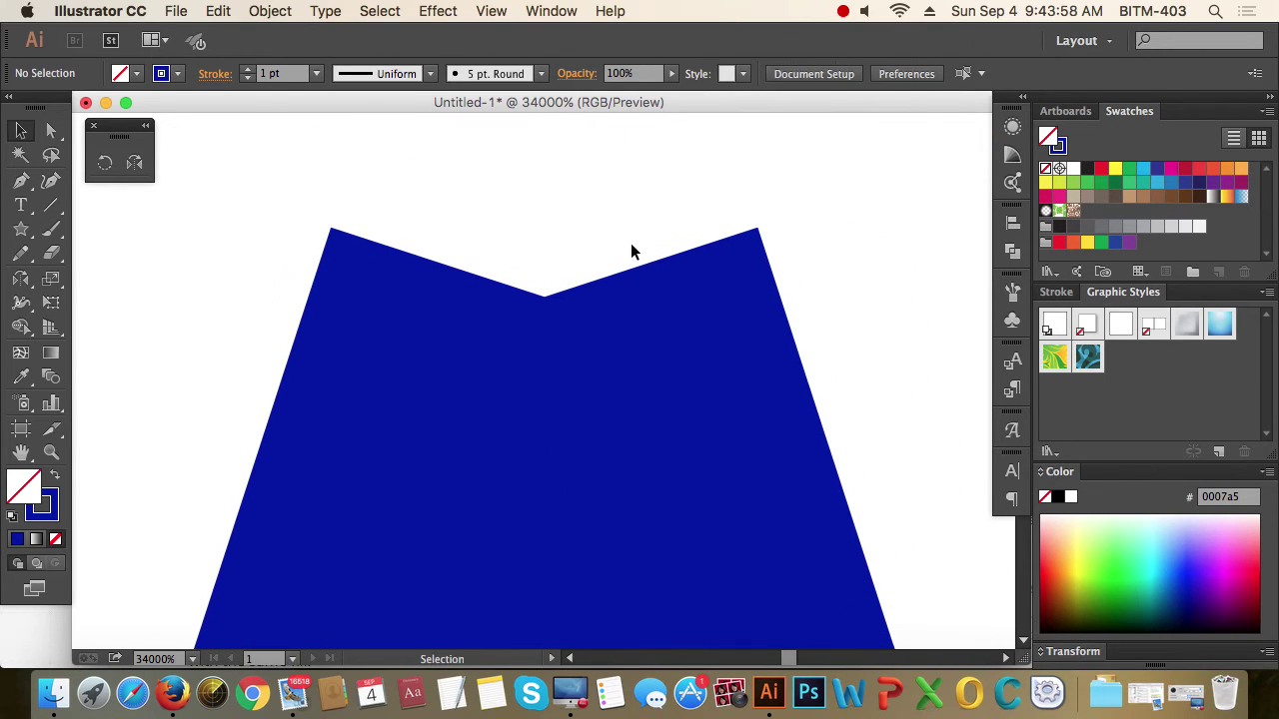
pyautogui.moveTo(422, 229); pyautogui.dragTo(504, 300)
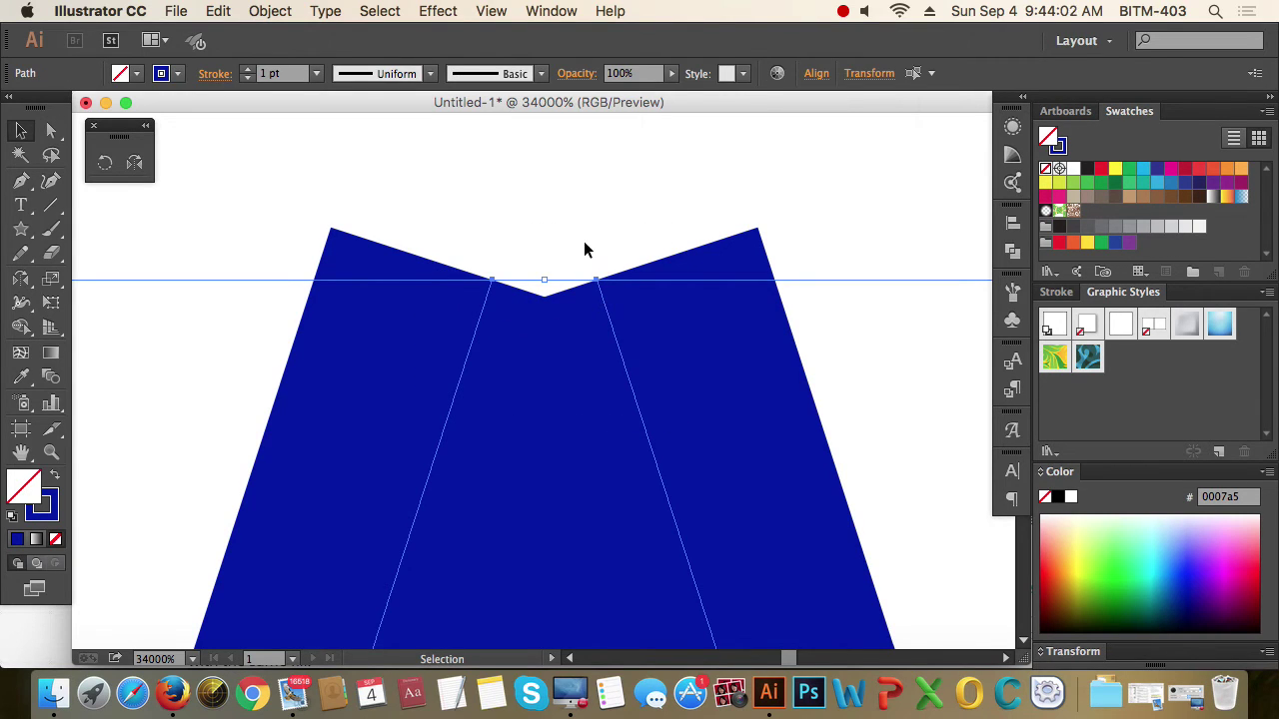
pyautogui.click(597, 214)
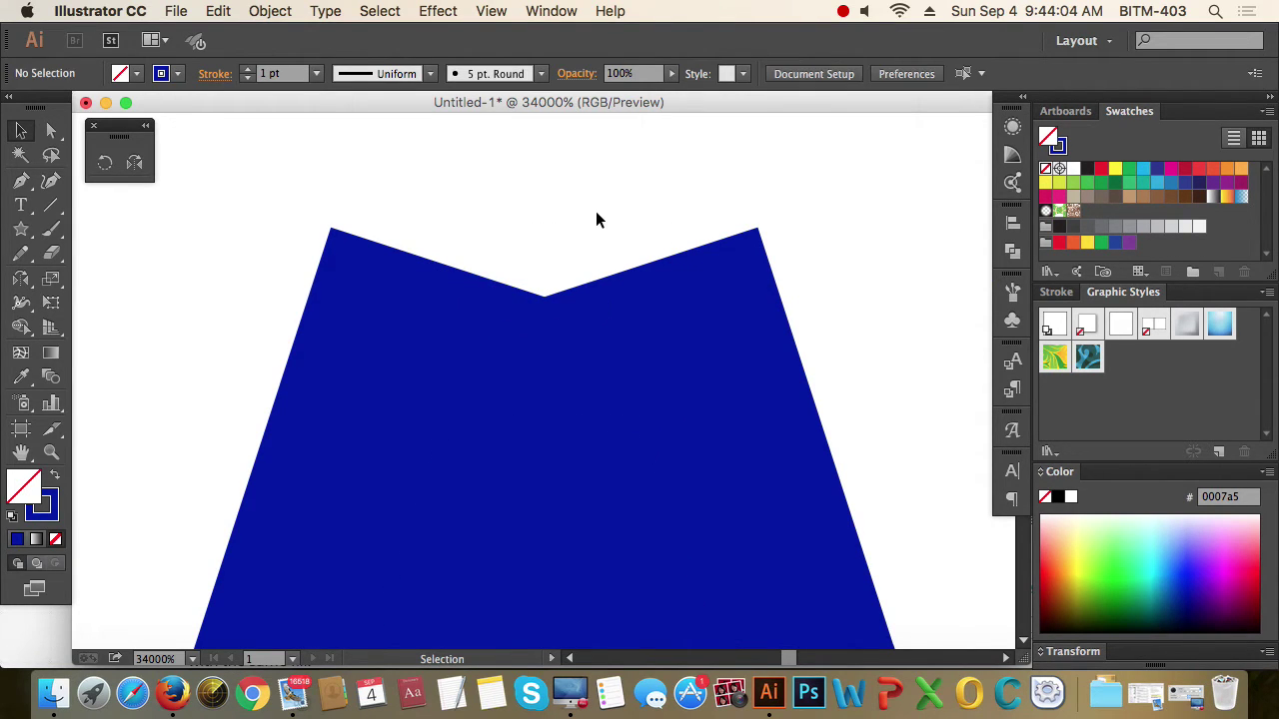
# Step: Select the two open endpoints at the star's top tip and average their positions on both axes
pyautogui.click(53, 132)
pyautogui.moveTo(382, 202); pyautogui.dragTo(802, 420)
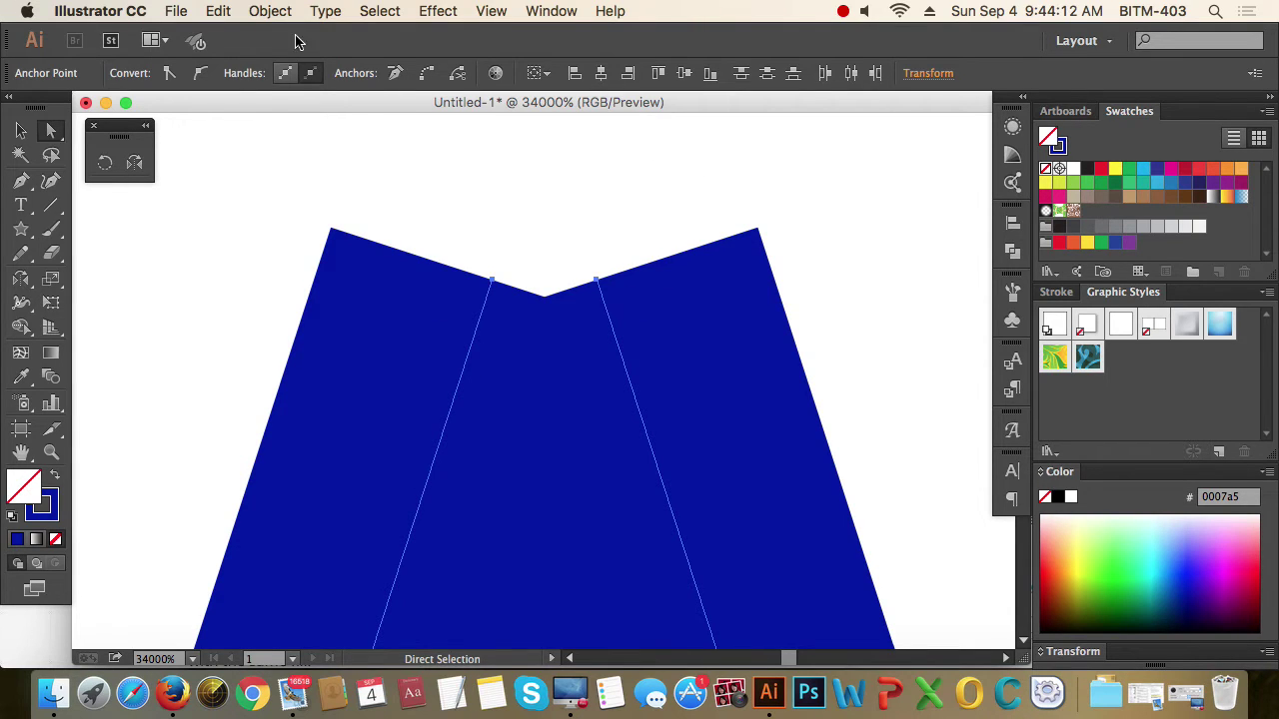
pyautogui.click(271, 12)
pyautogui.moveTo(299, 386)
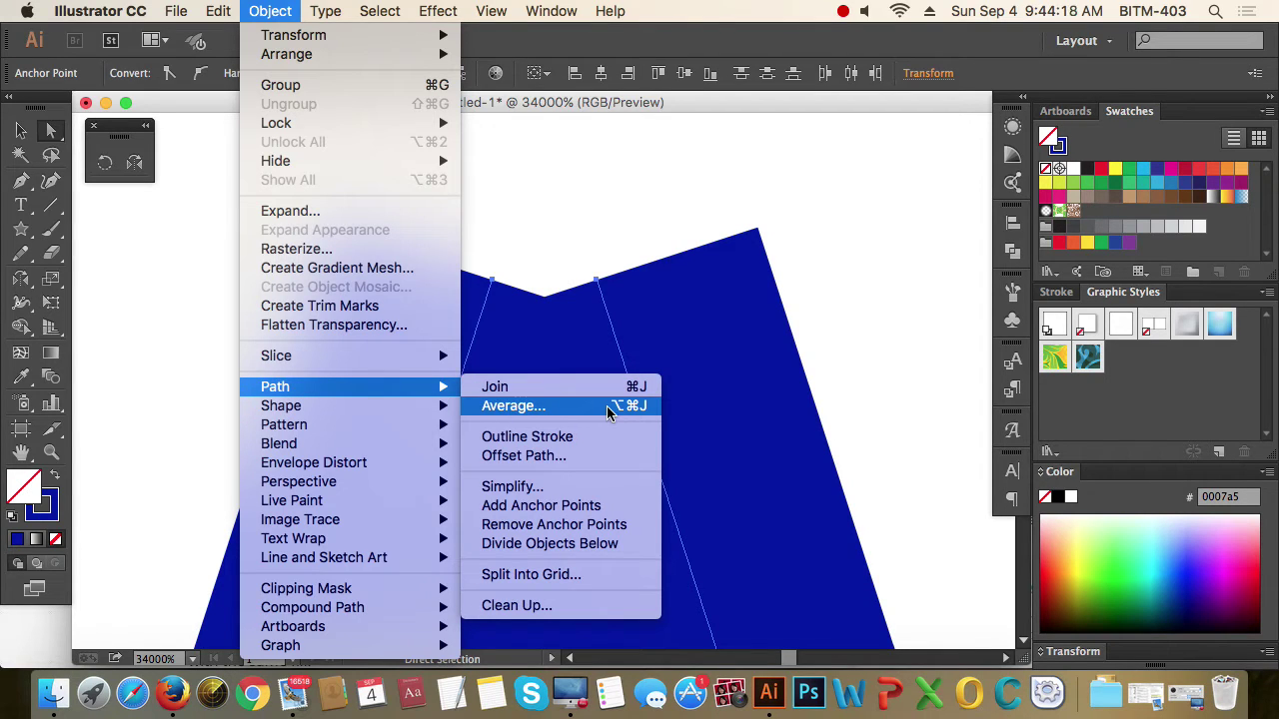
pyautogui.click(540, 405)
pyautogui.moveTo(510, 94); pyautogui.dragTo(892, 113)
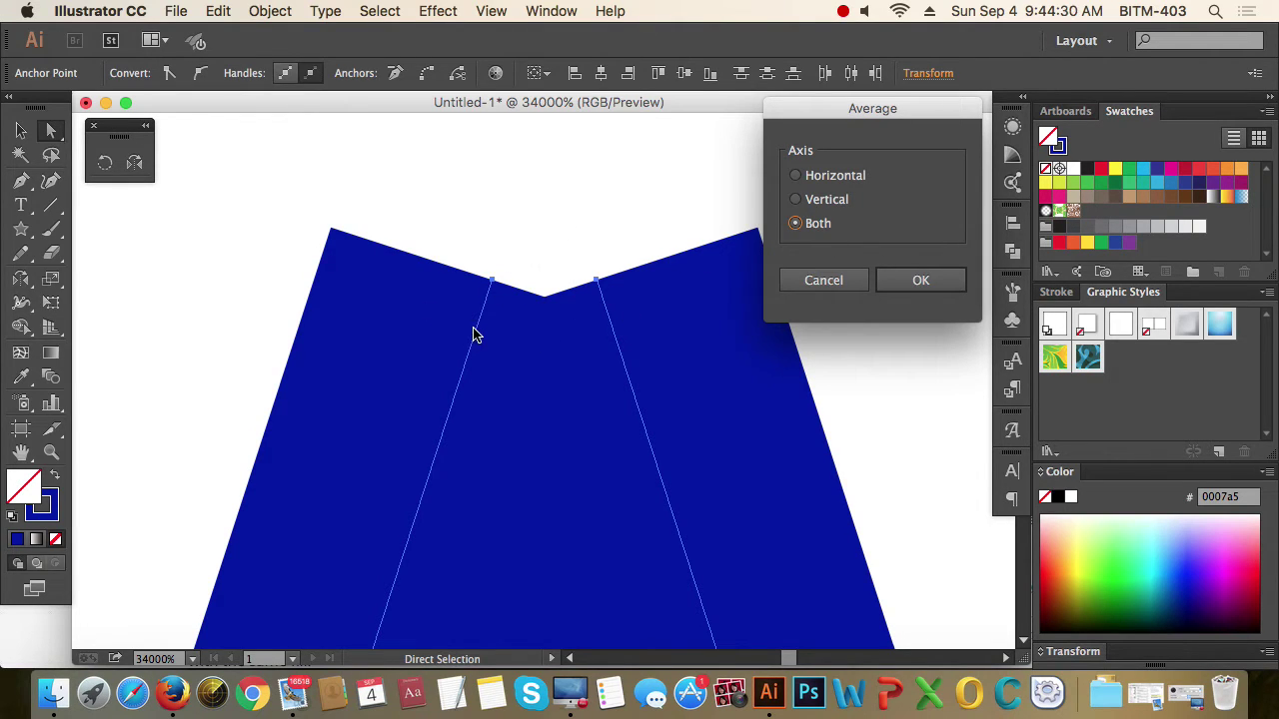
pyautogui.click(917, 286)
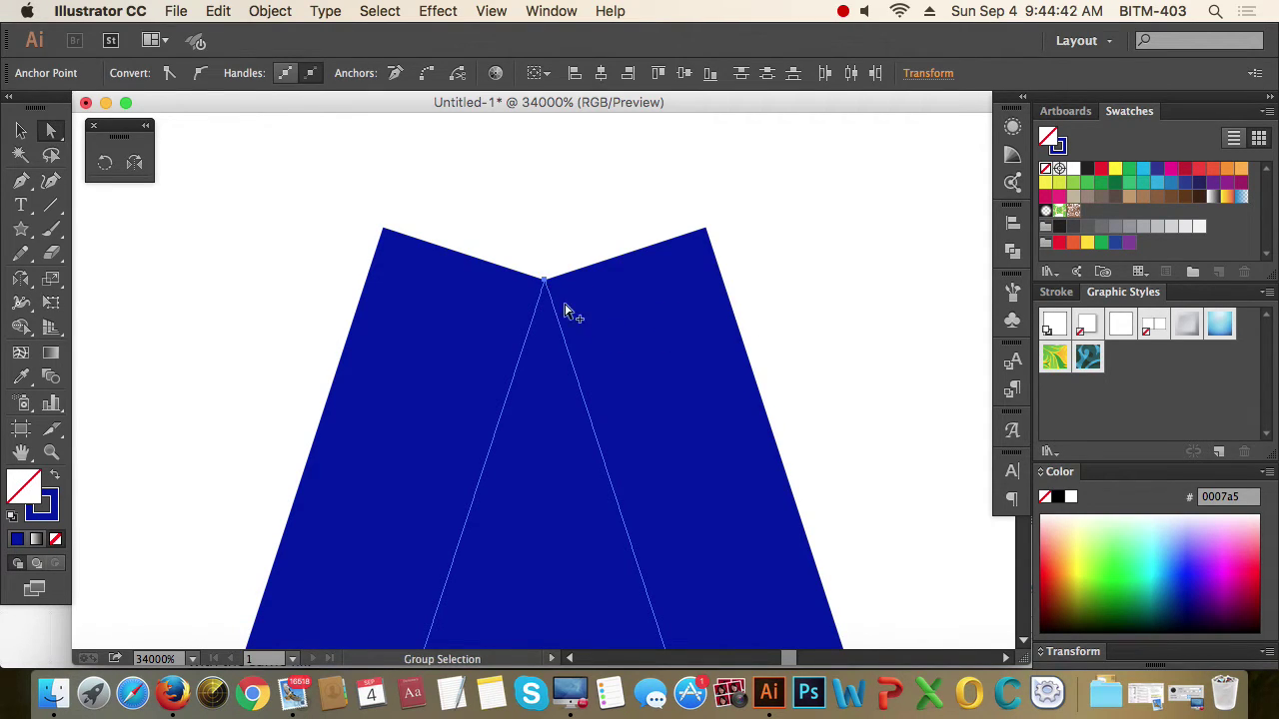
# Step: Try moving the star's right half away from the left half to test their connection, and undo the move
pyautogui.click(819, 313)
pyautogui.scroll(-5, 605, 314)
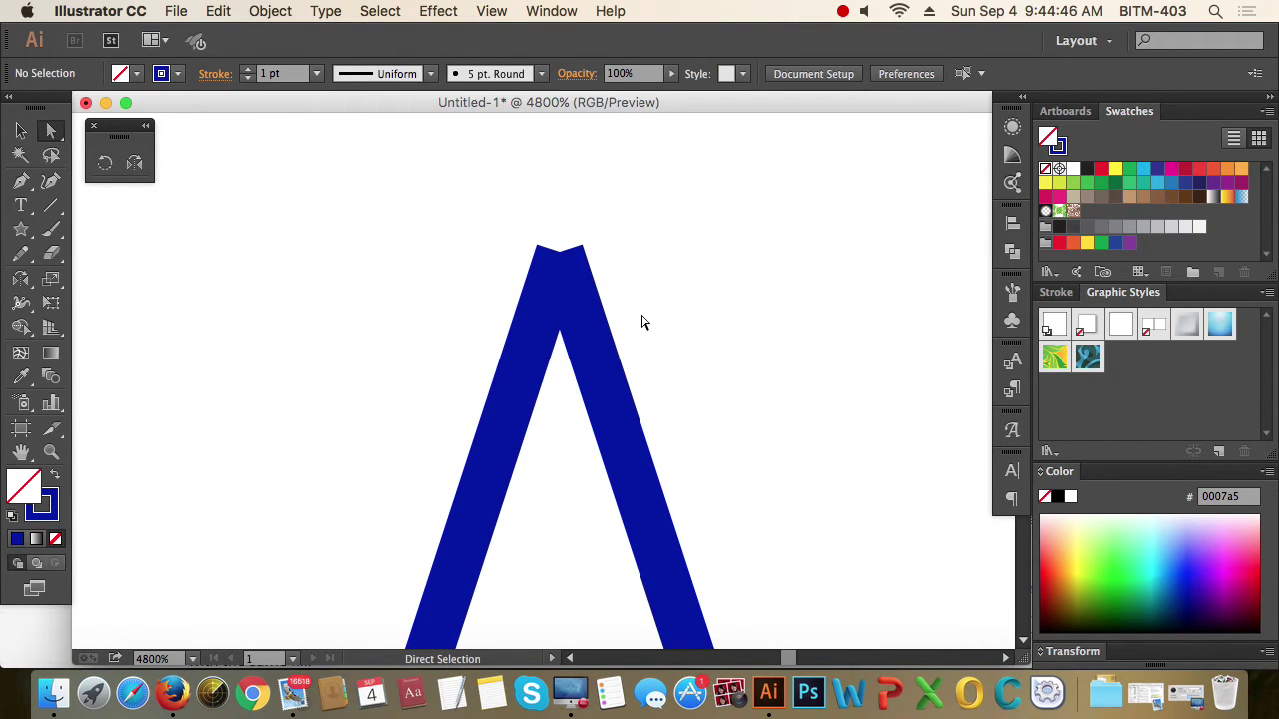
pyautogui.press('v')
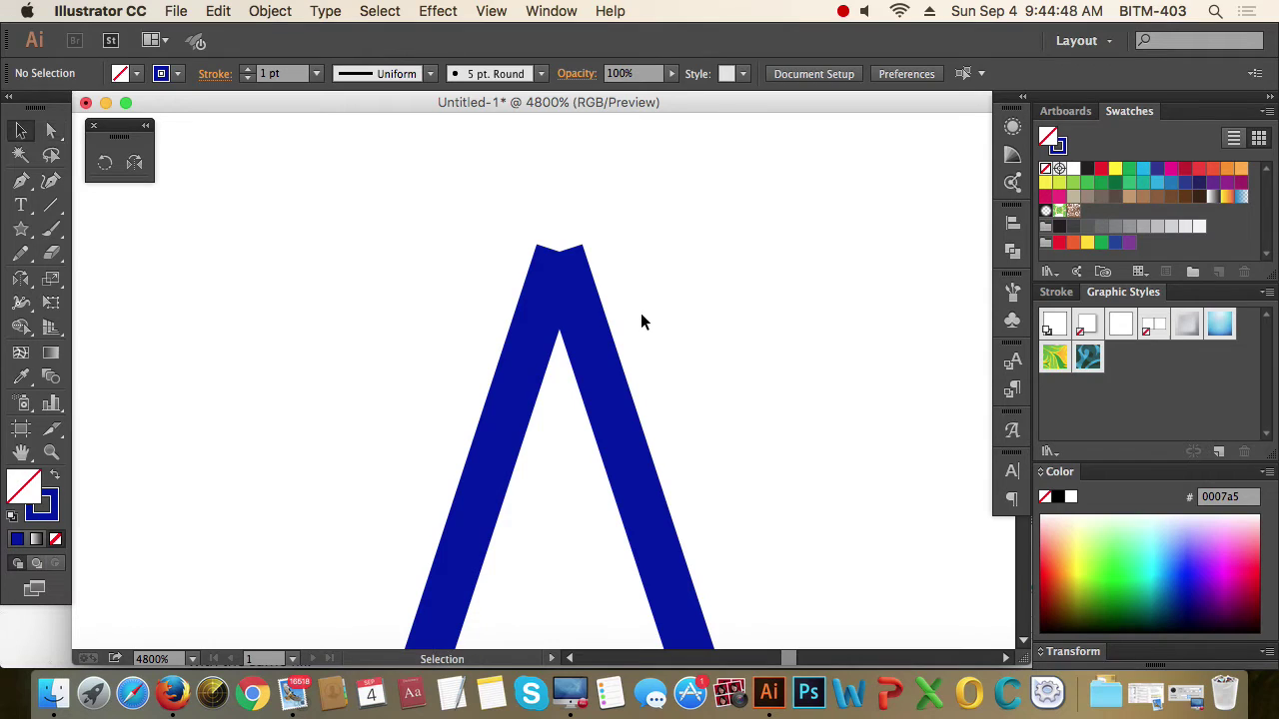
pyautogui.click(606, 431)
pyautogui.click(660, 418)
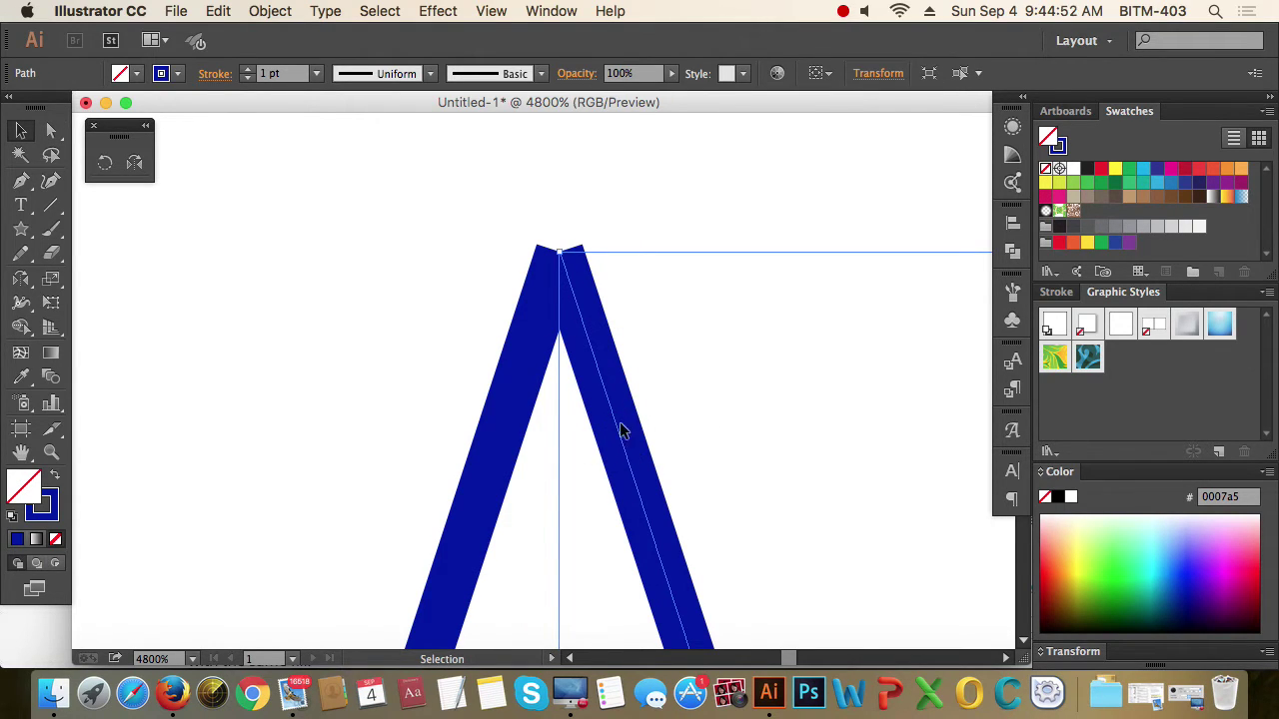
pyautogui.moveTo(613, 423); pyautogui.dragTo(730, 432)
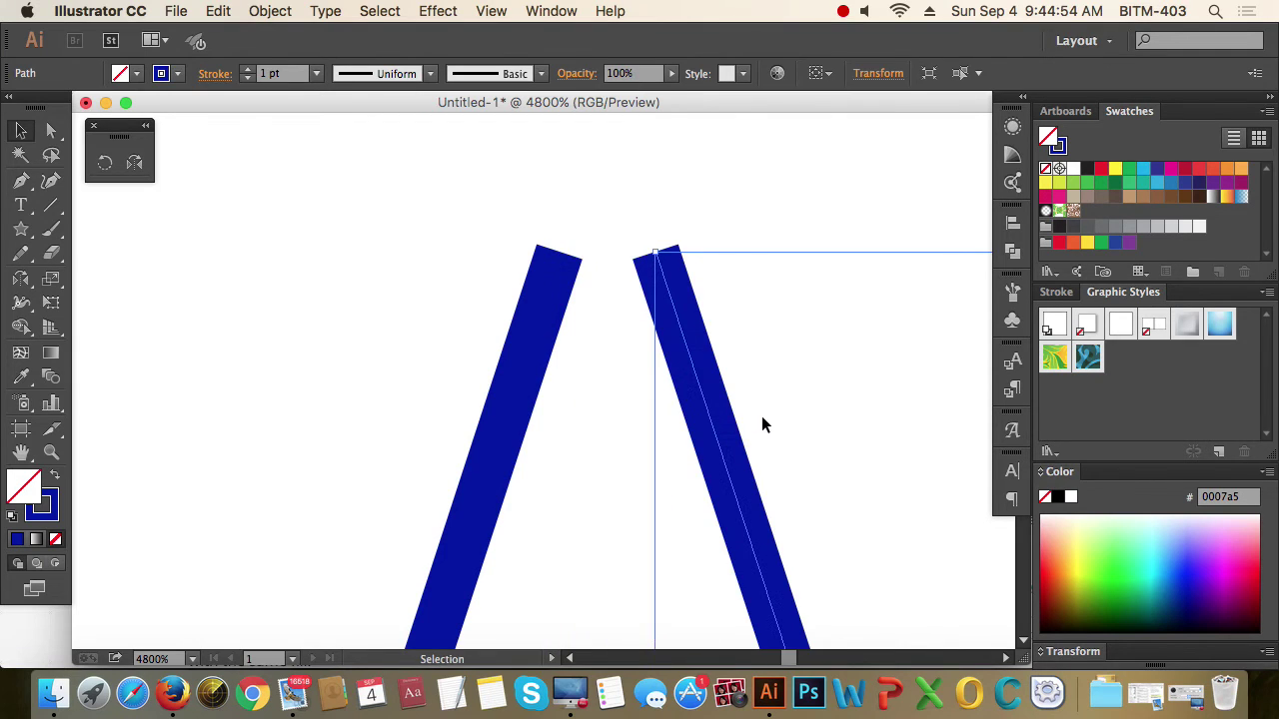
pyautogui.press('super+z')
# Step: Select the two coinciding endpoints at the star's top tip and join them
pyautogui.scroll(5, 569, 262)
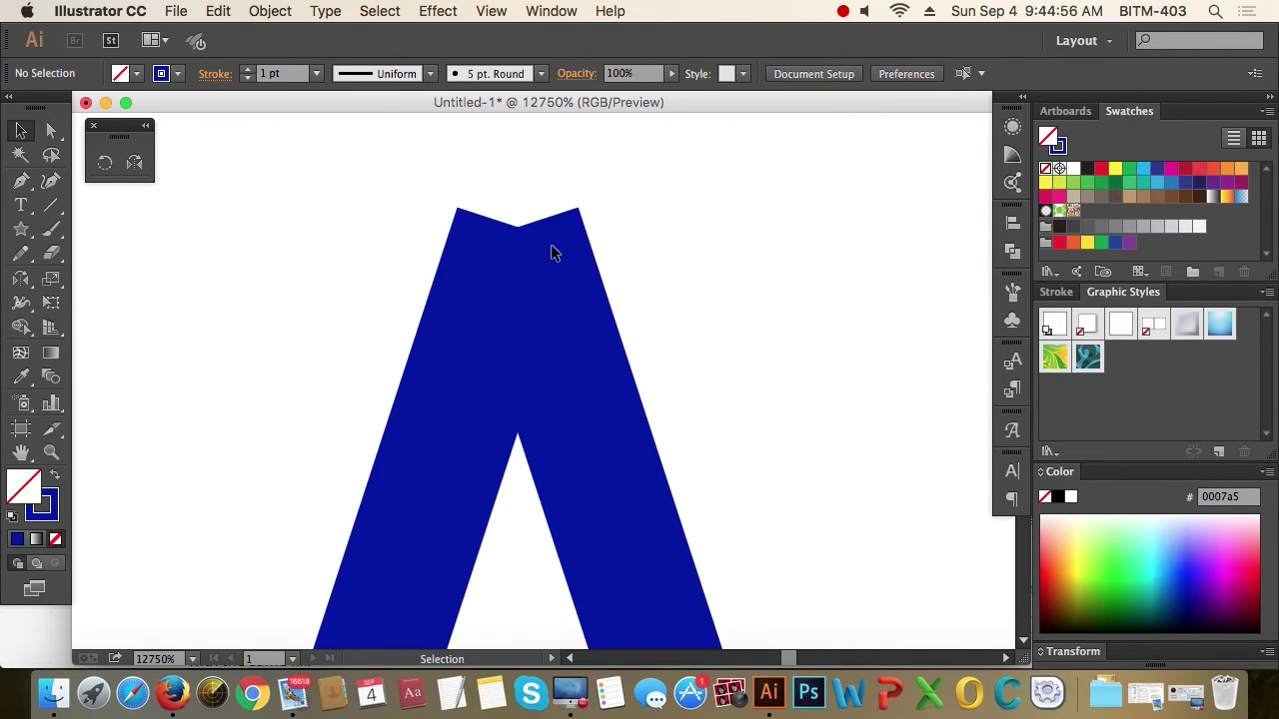
pyautogui.press('a')
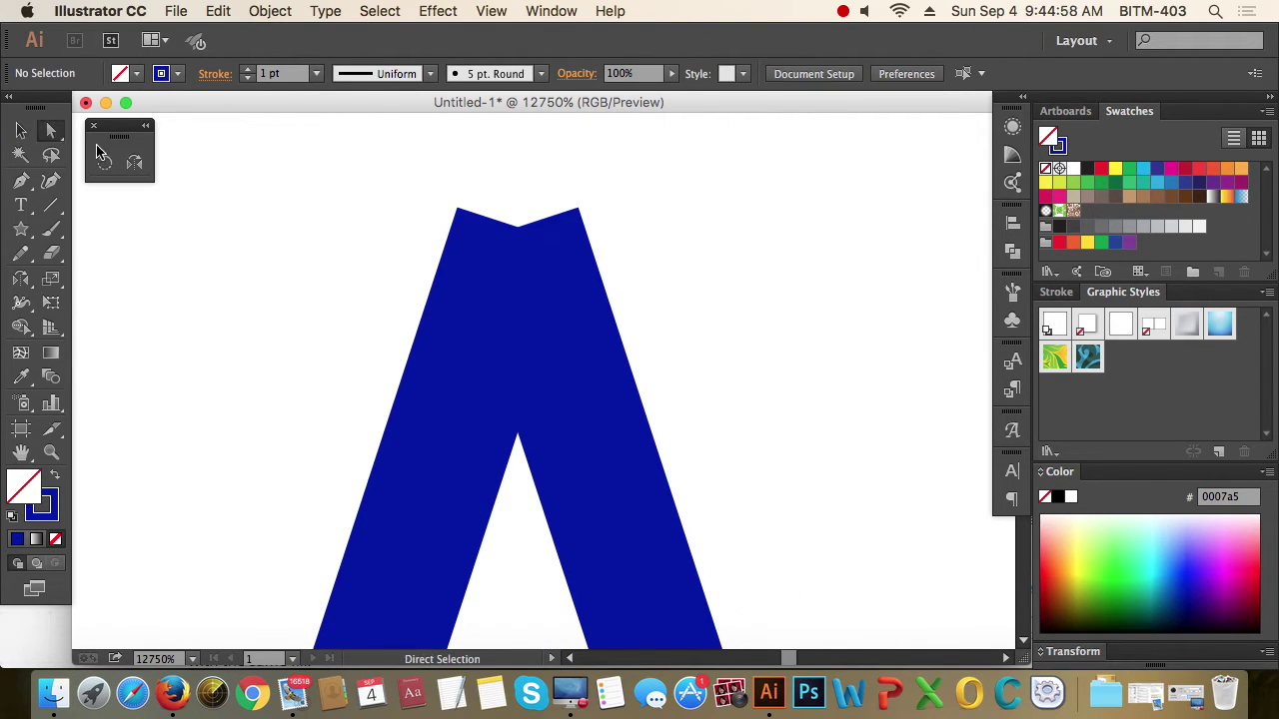
pyautogui.moveTo(406, 165); pyautogui.dragTo(517, 232)
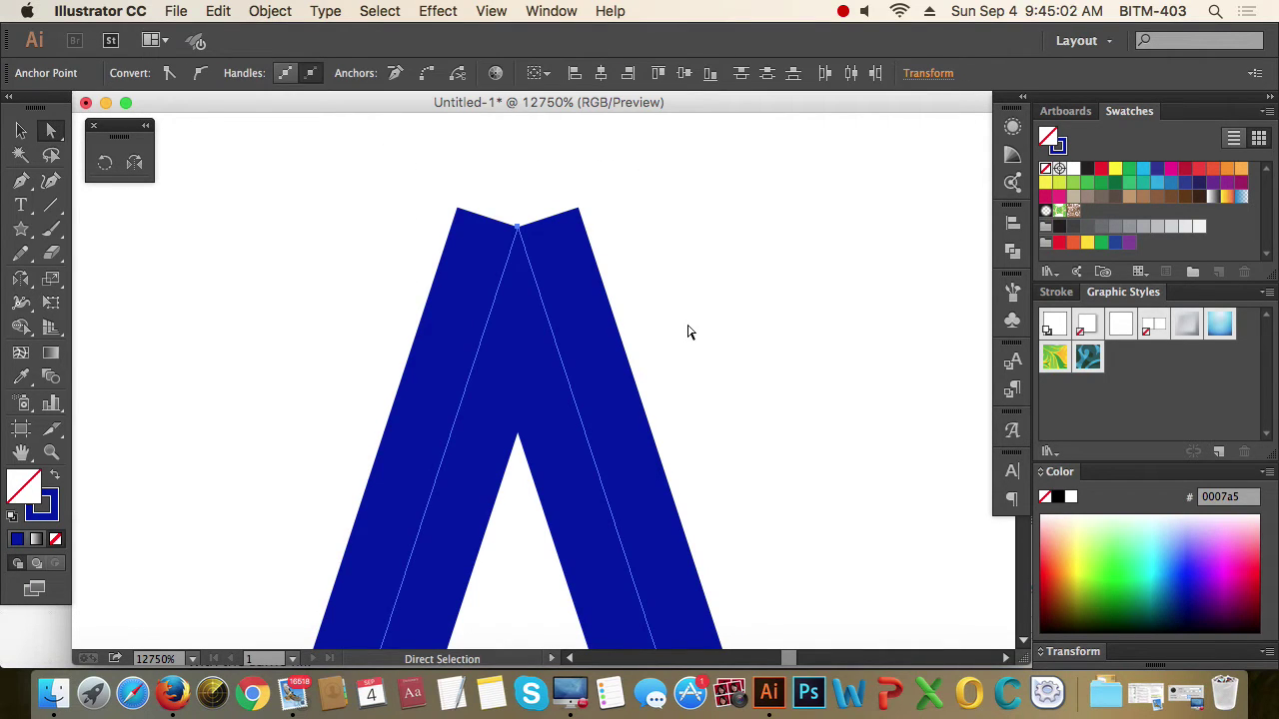
pyautogui.press('super')
pyautogui.press('super+j')
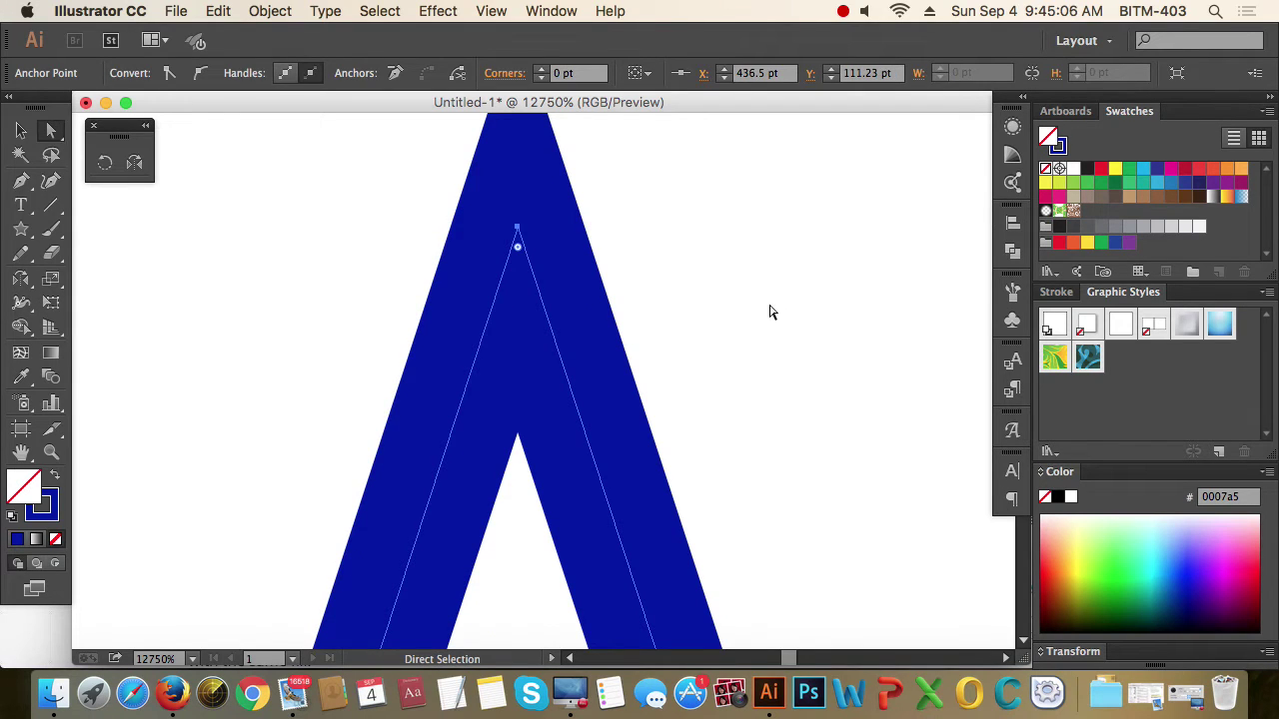
# Step: Average the two open endpoints at the star's lower inner corner on both axes and join them
pyautogui.scroll(-10, 563, 290)
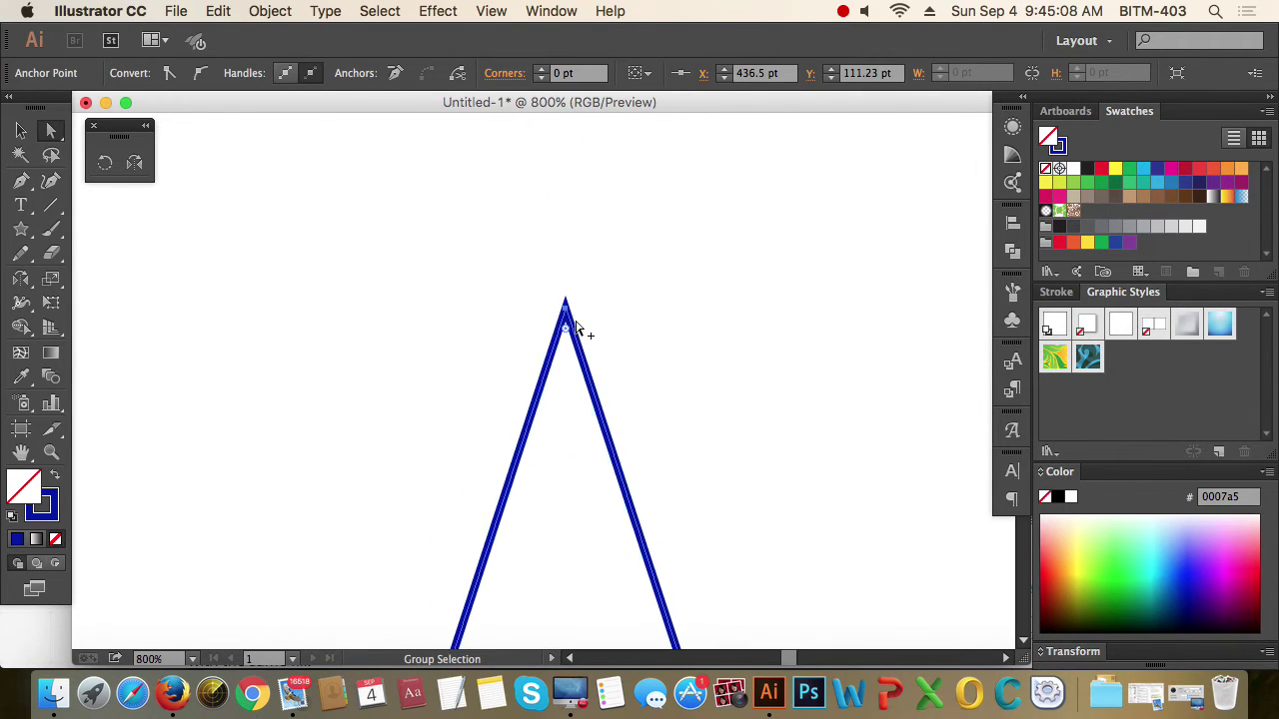
pyautogui.scroll(10, 595, 379)
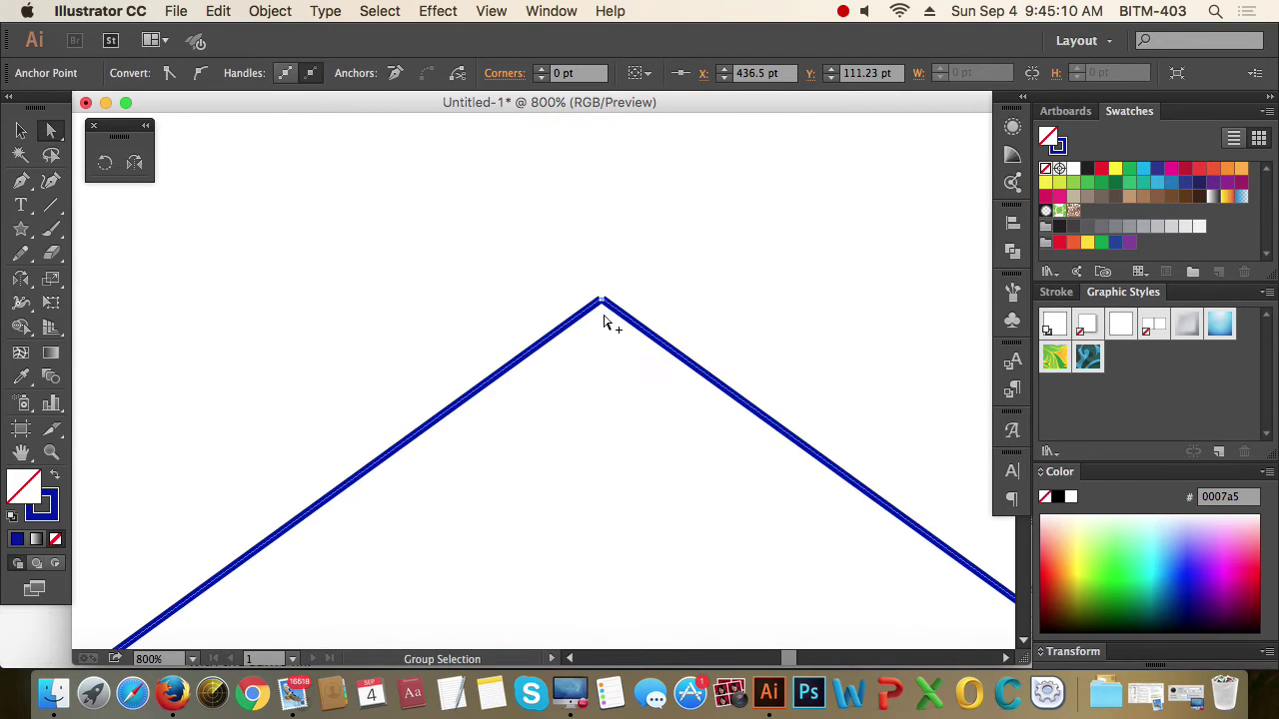
pyautogui.scroll(3, 596, 289)
pyautogui.scroll(8, 570, 429)
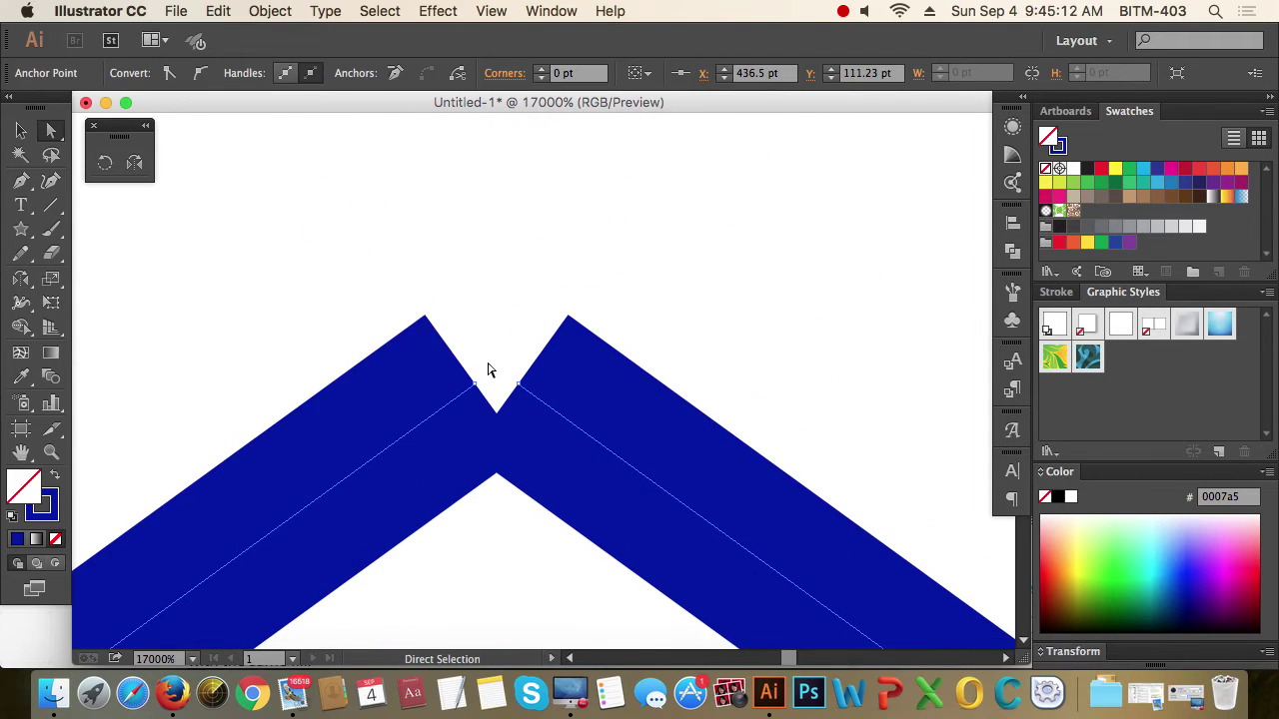
pyautogui.moveTo(386, 271); pyautogui.dragTo(639, 529)
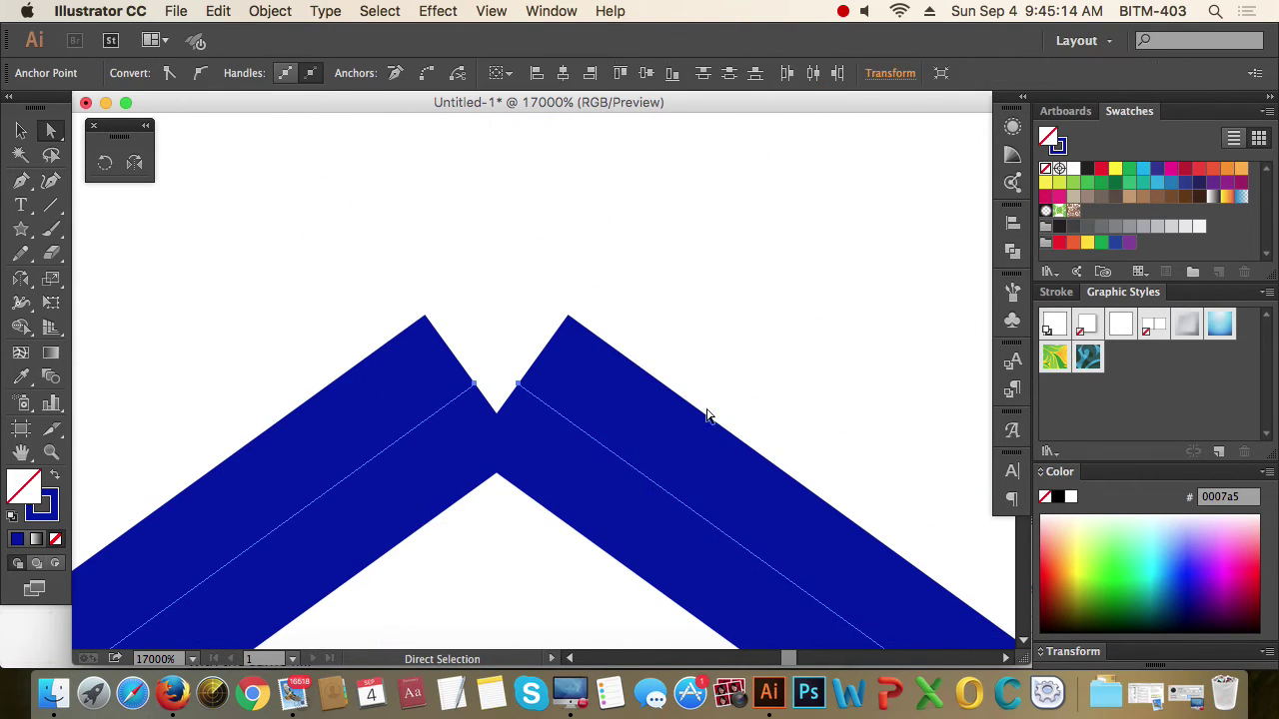
pyautogui.press('super')
pyautogui.press('alt+super+j')
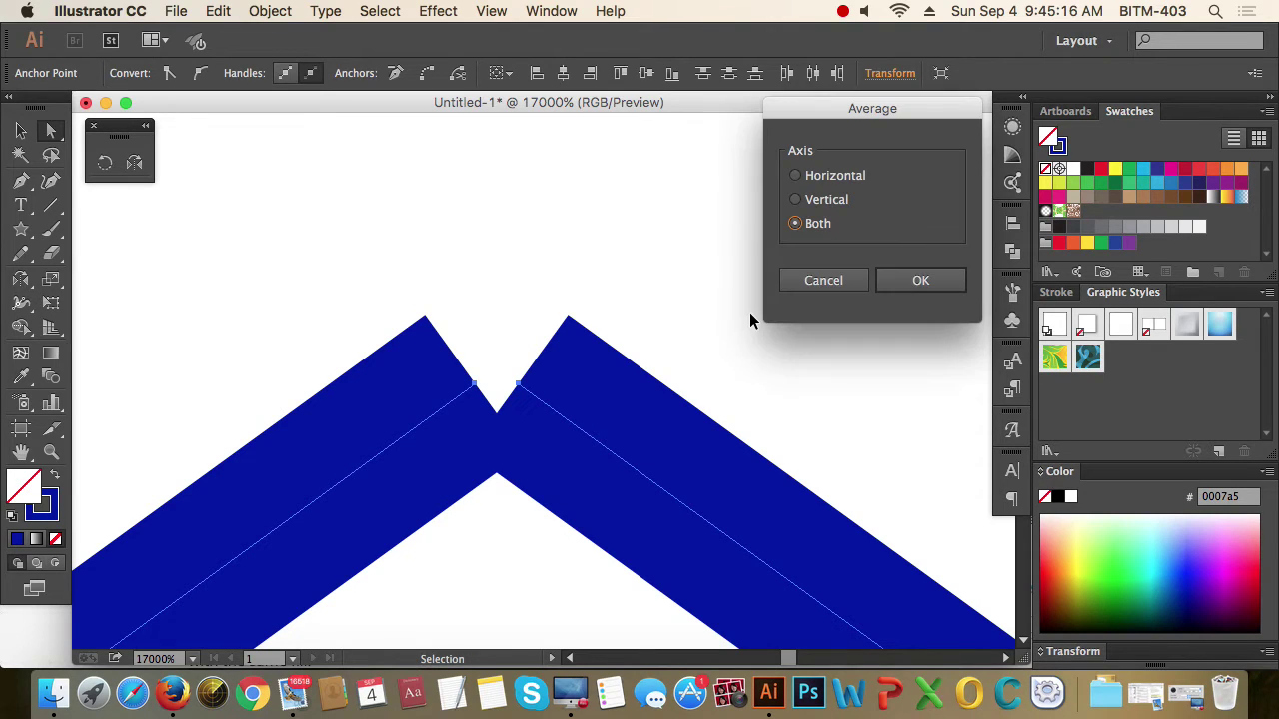
pyautogui.click(924, 285)
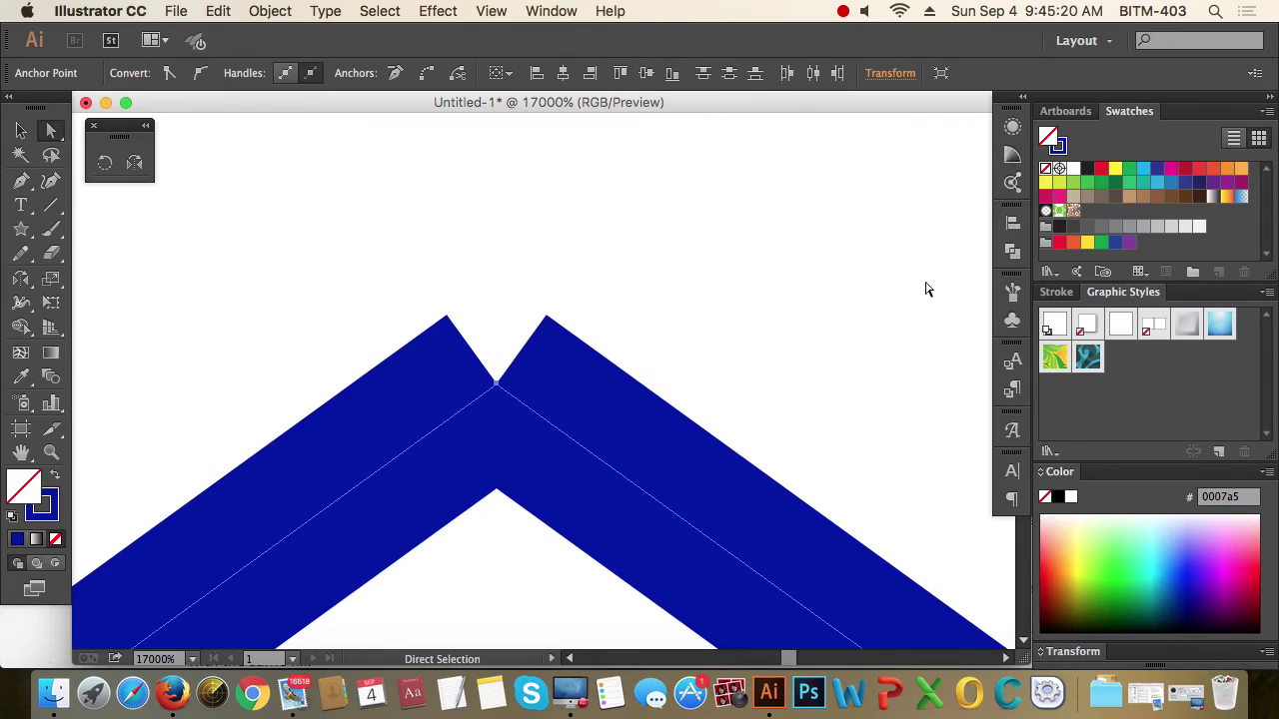
pyautogui.press('super')
pyautogui.press('super+j')
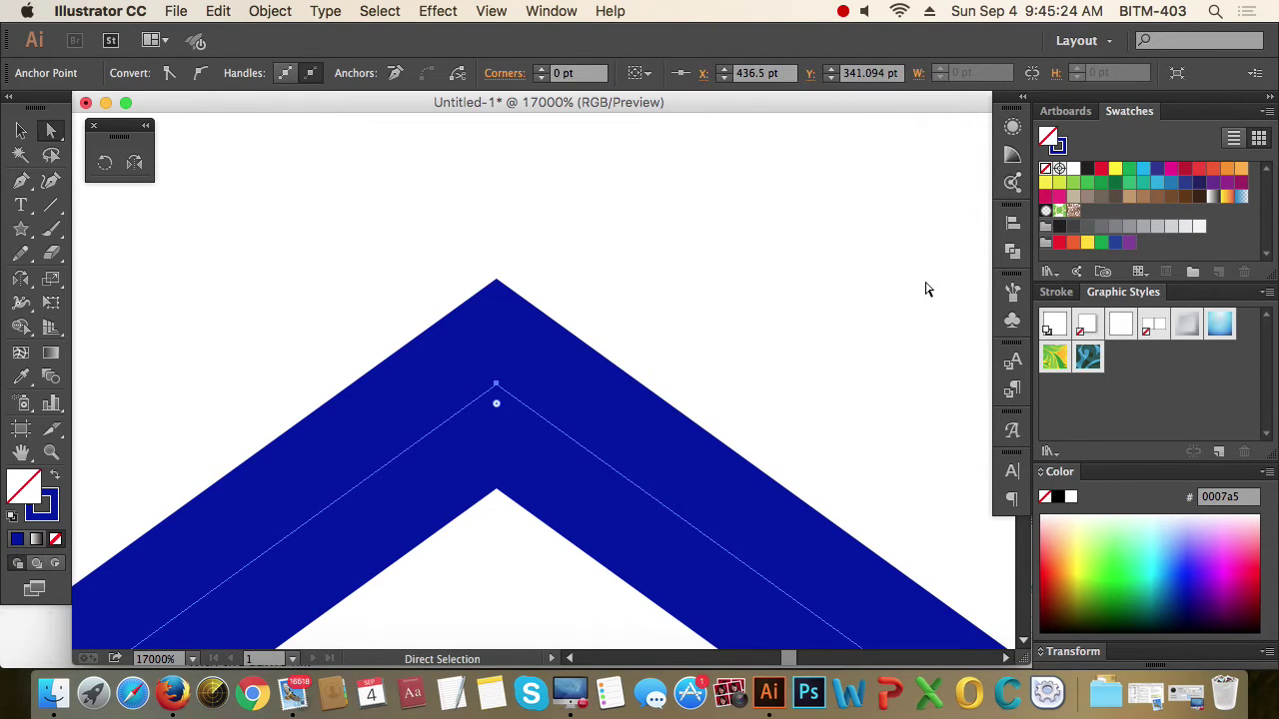
# Step: Return to 100% view and select the whole joined star
pyautogui.click(899, 288)
pyautogui.scroll(-10, 556, 379)
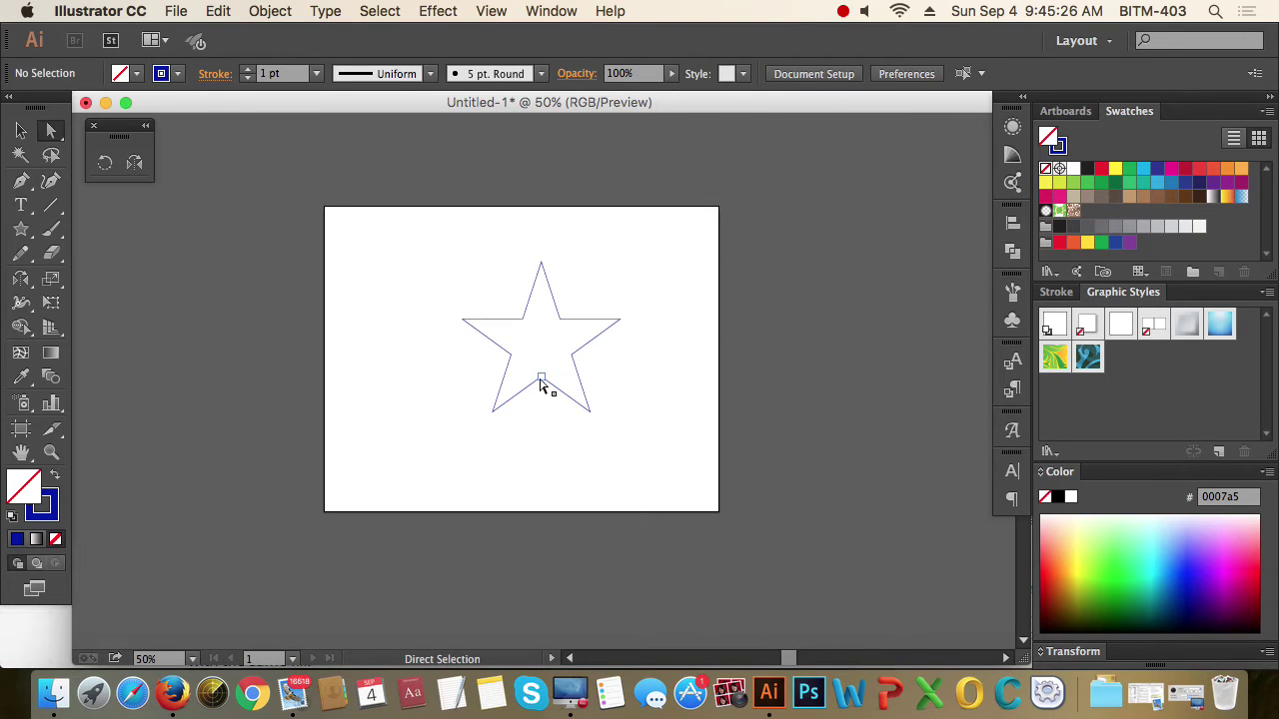
pyautogui.press('super+1')
pyautogui.click(20, 131)
pyautogui.click(382, 197)
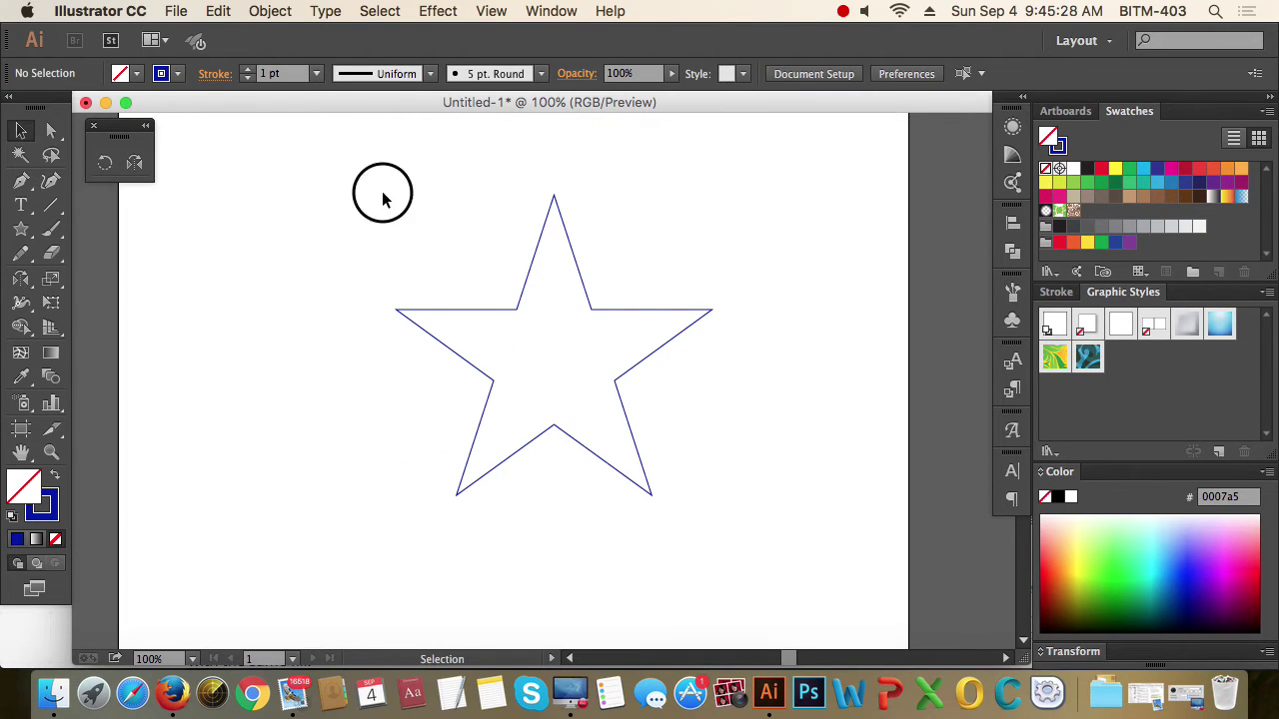
pyautogui.moveTo(382, 197); pyautogui.dragTo(796, 489)
pyautogui.click(796, 488)
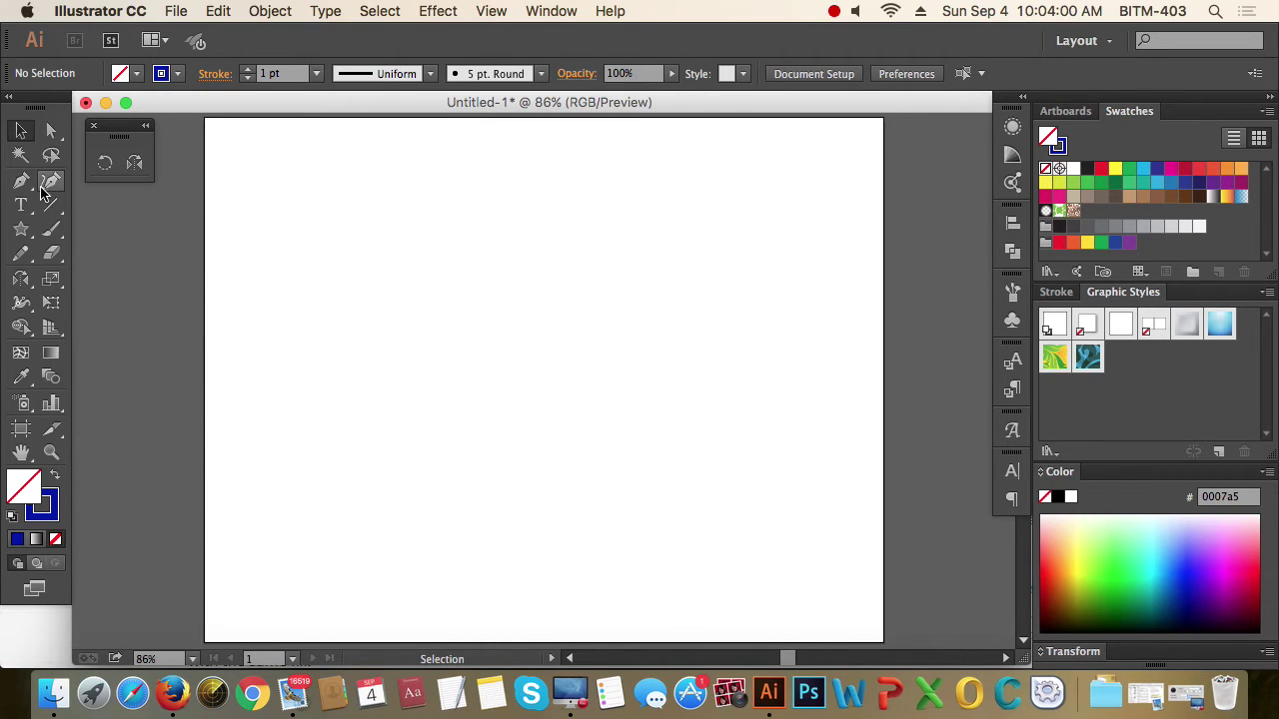
# Step: Draw an upright five-pointed star on the blank artboard and move it fully inside the upper-left area
pyautogui.click(23, 231)
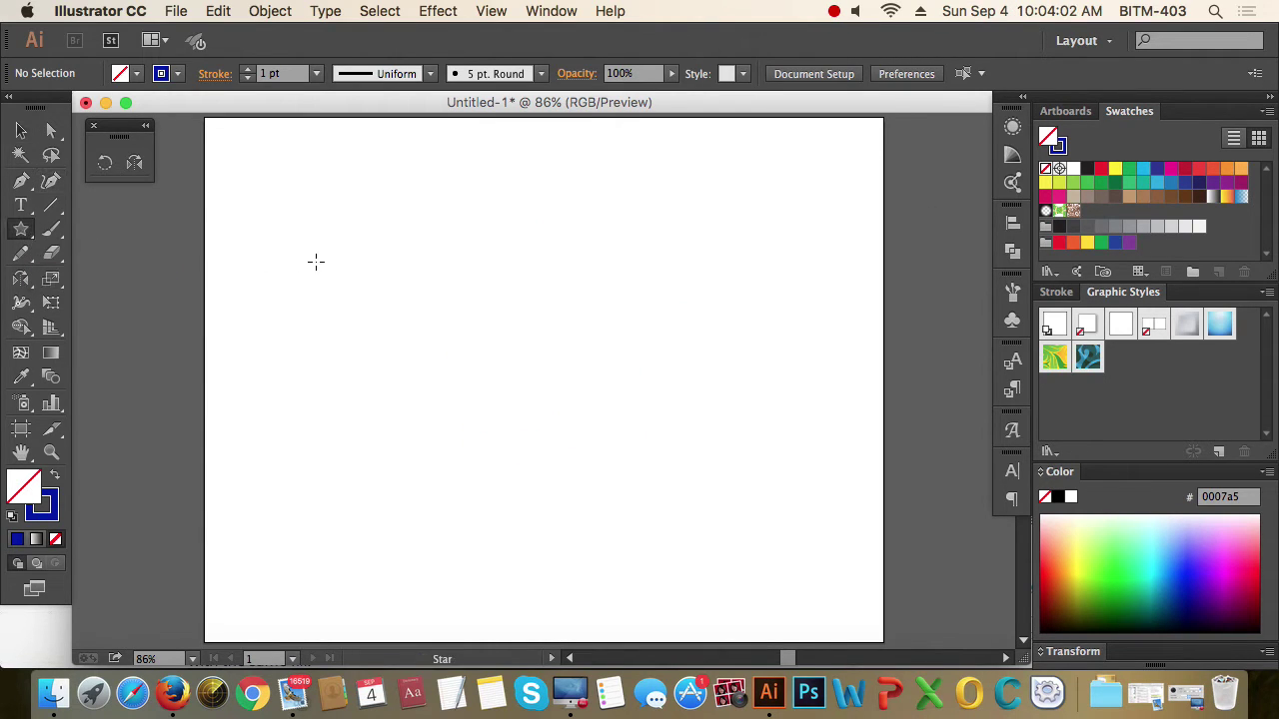
pyautogui.moveTo(301, 241); pyautogui.dragTo(386, 305)
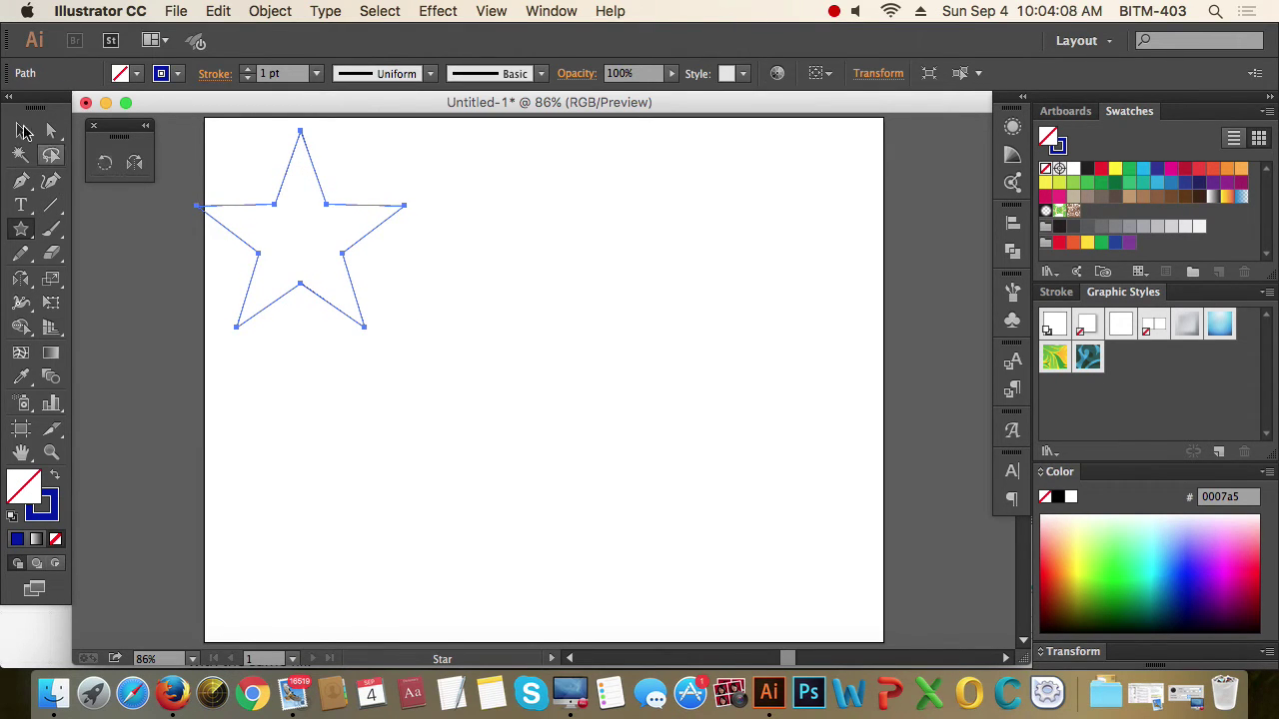
pyautogui.click(21, 130)
pyautogui.moveTo(280, 197); pyautogui.dragTo(341, 229)
pyautogui.click(397, 260)
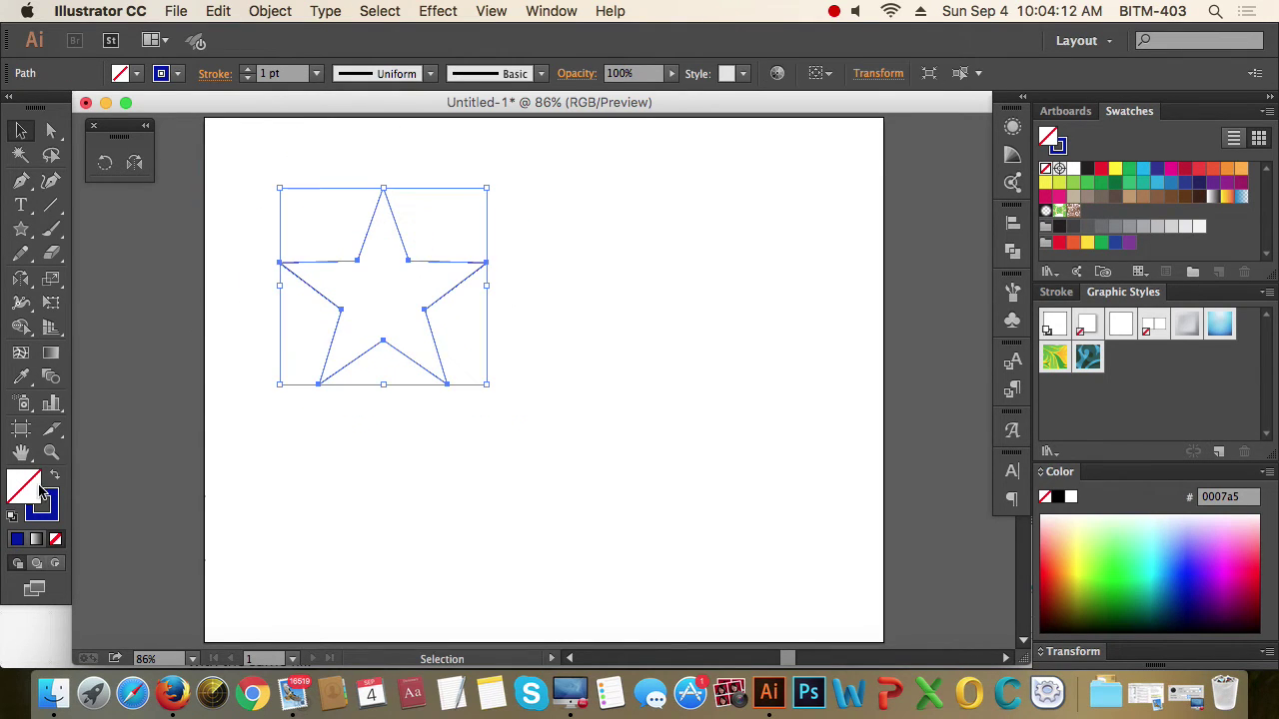
# Step: Swap the star's fill and stroke to make it solid blue, and scale it down to less than half size
pyautogui.click(56, 478)
pyautogui.moveTo(484, 386)
pyautogui.mouseDown()
pyautogui.moveTo(470, 373)
pyautogui.moveTo(486, 346)
pyautogui.mouseUp()
pyautogui.click(487, 347)
pyautogui.moveTo(400, 306); pyautogui.dragTo(372, 298)
pyautogui.click(479, 371)
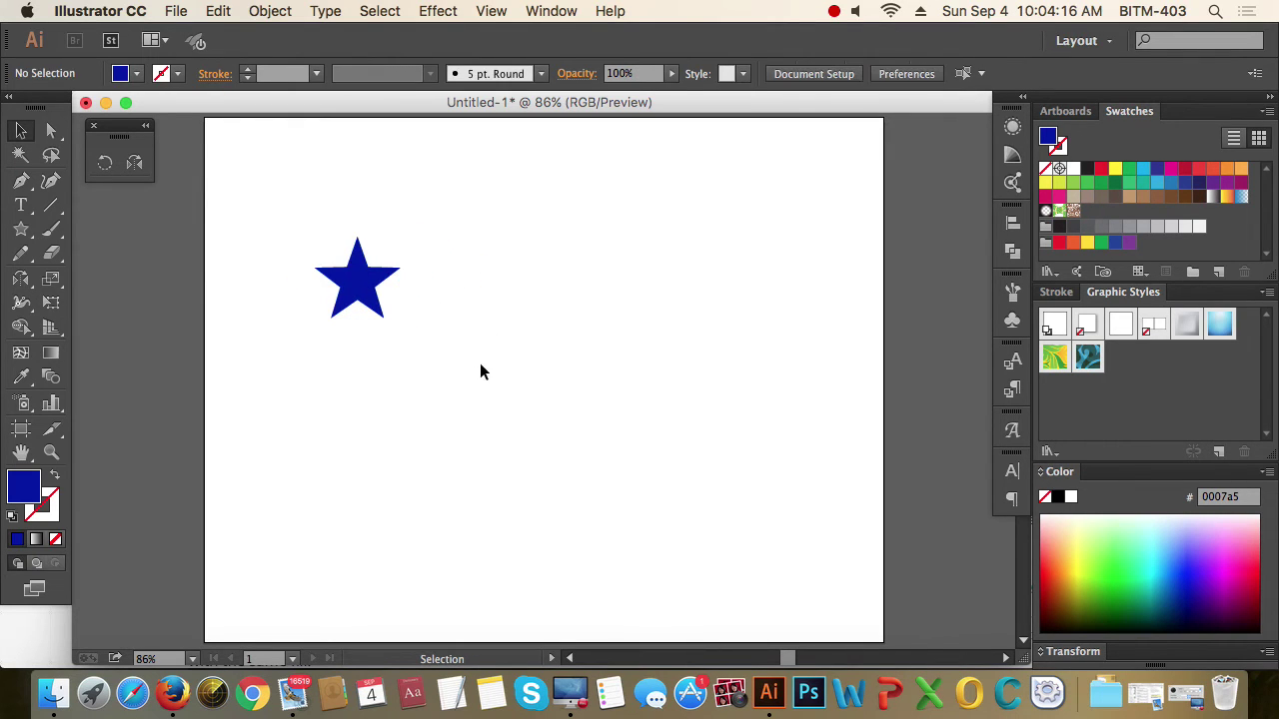
# Step: Duplicate the small blue star directly to its right, leaving a narrow gap between the neighbouring side tips
pyautogui.click(368, 279)
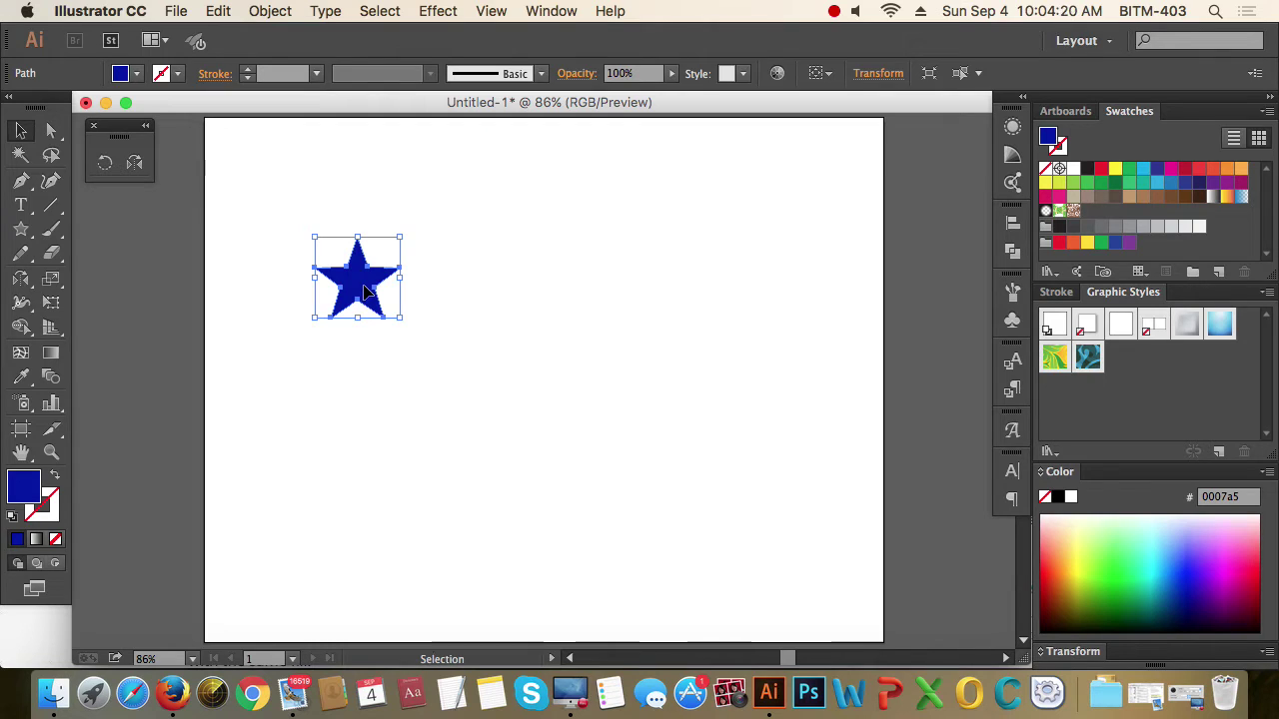
pyautogui.keyDown('alt'); pyautogui.moveTo(367, 290); pyautogui.dragTo(453, 287); pyautogui.keyUp('alt')
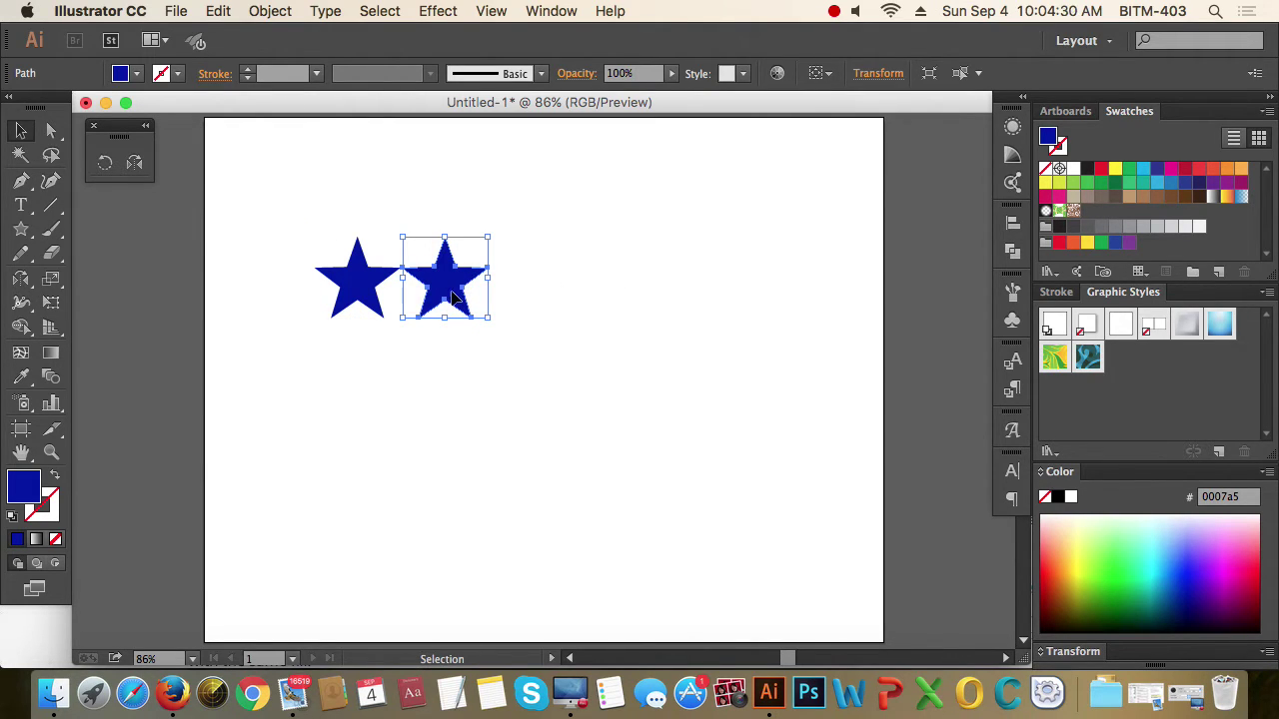
pyautogui.scroll(2, 386, 272)
pyautogui.scroll(6, 385, 272)
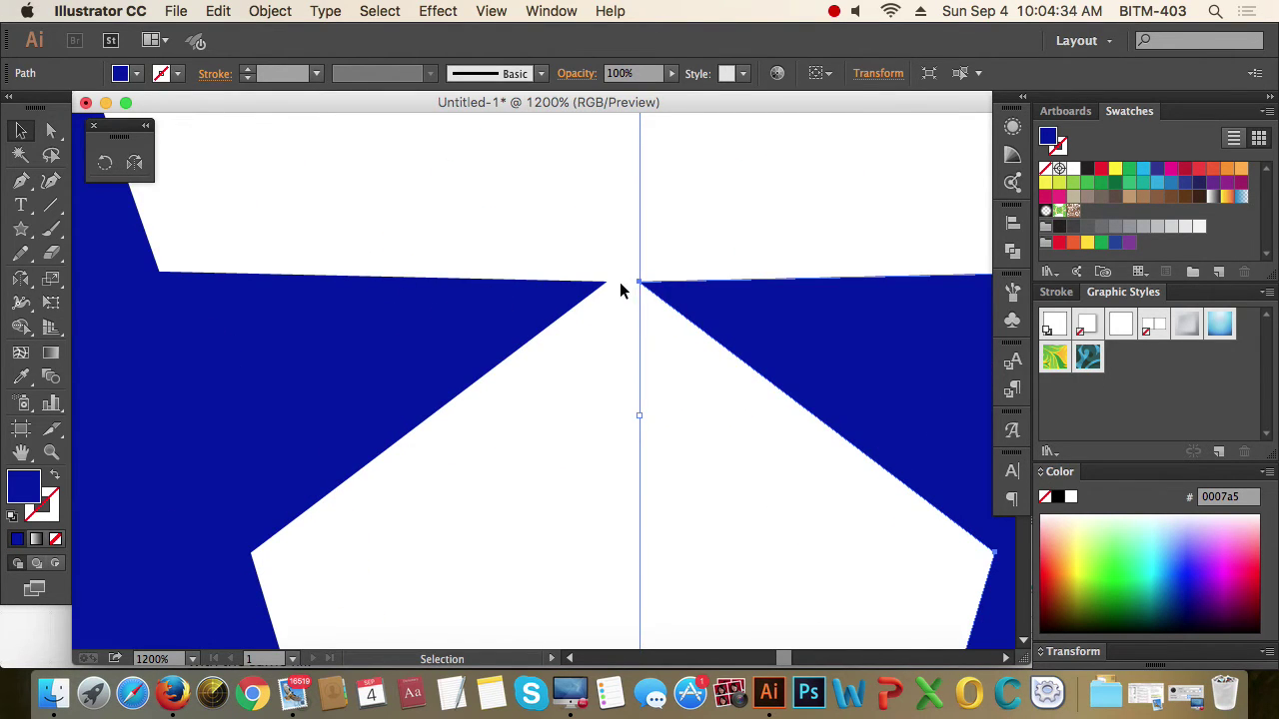
pyautogui.scroll(-8, 515, 323)
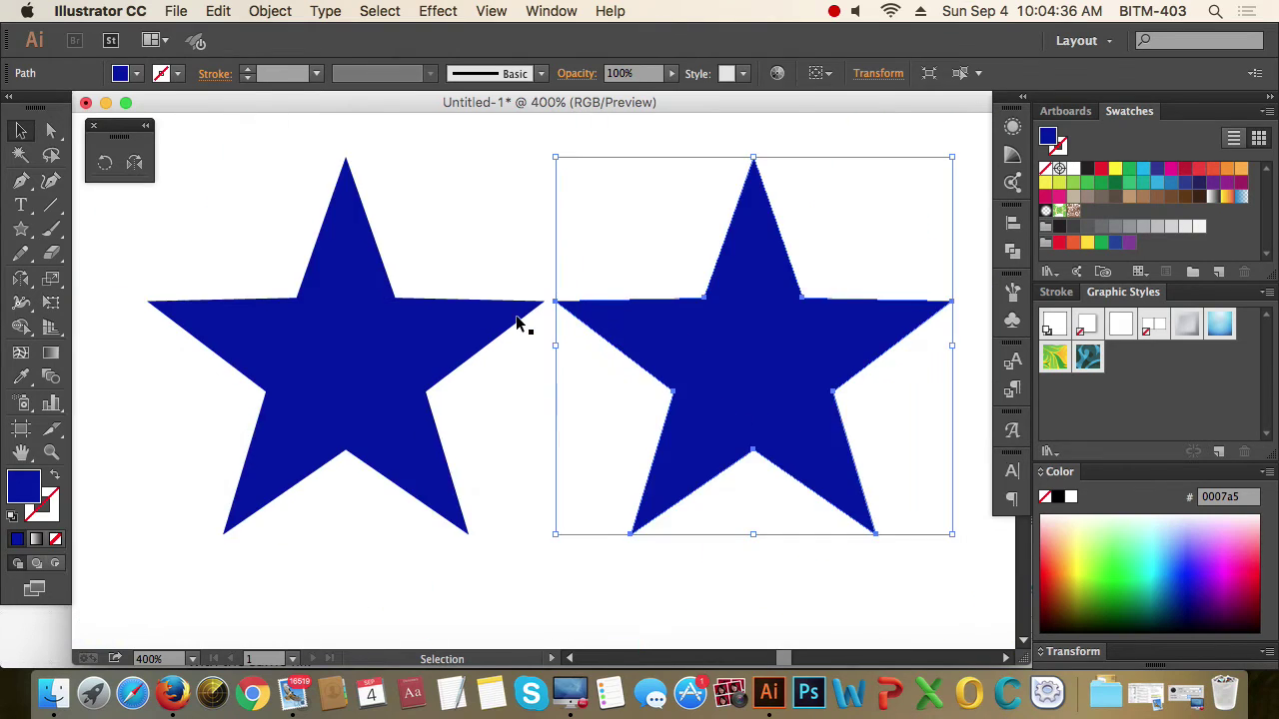
pyautogui.moveTo(611, 354); pyautogui.dragTo(577, 352)
pyautogui.scroll(1, 562, 353)
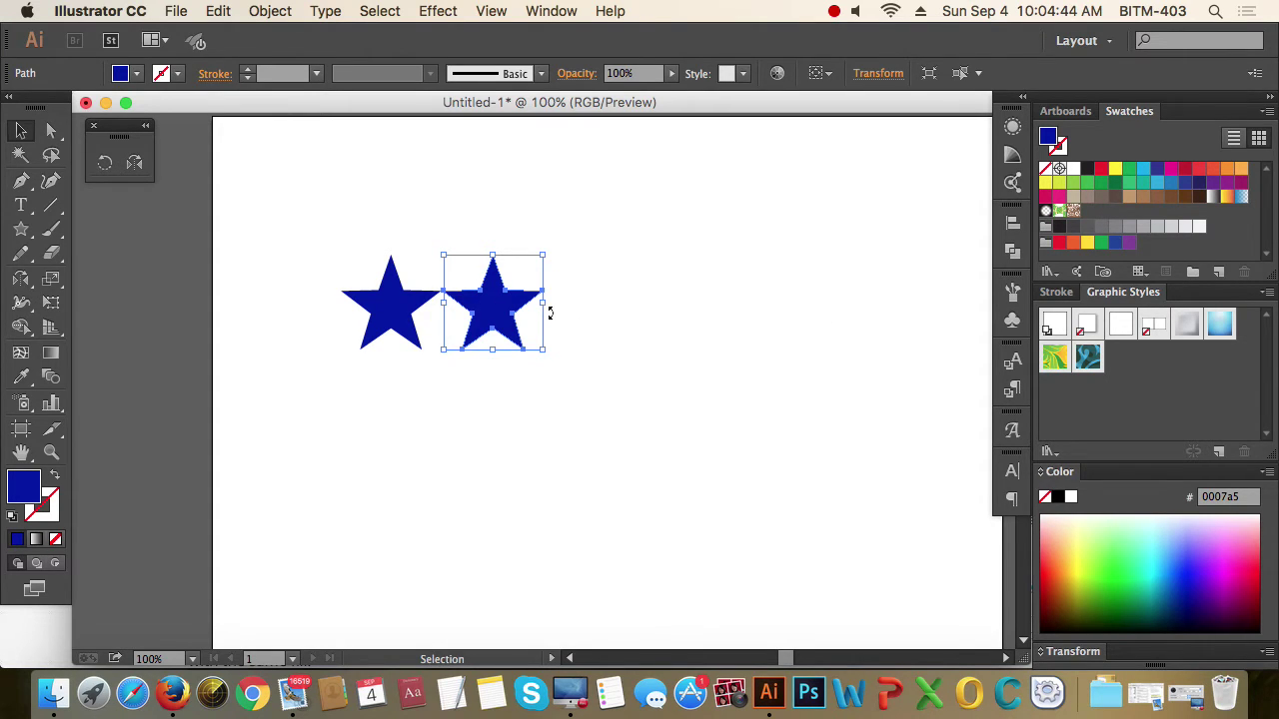
# Step: Repeat the last duplication once with Transform Again to add a third star, and inspect the gap between the side tips
pyautogui.scroll(-1, 549, 314)
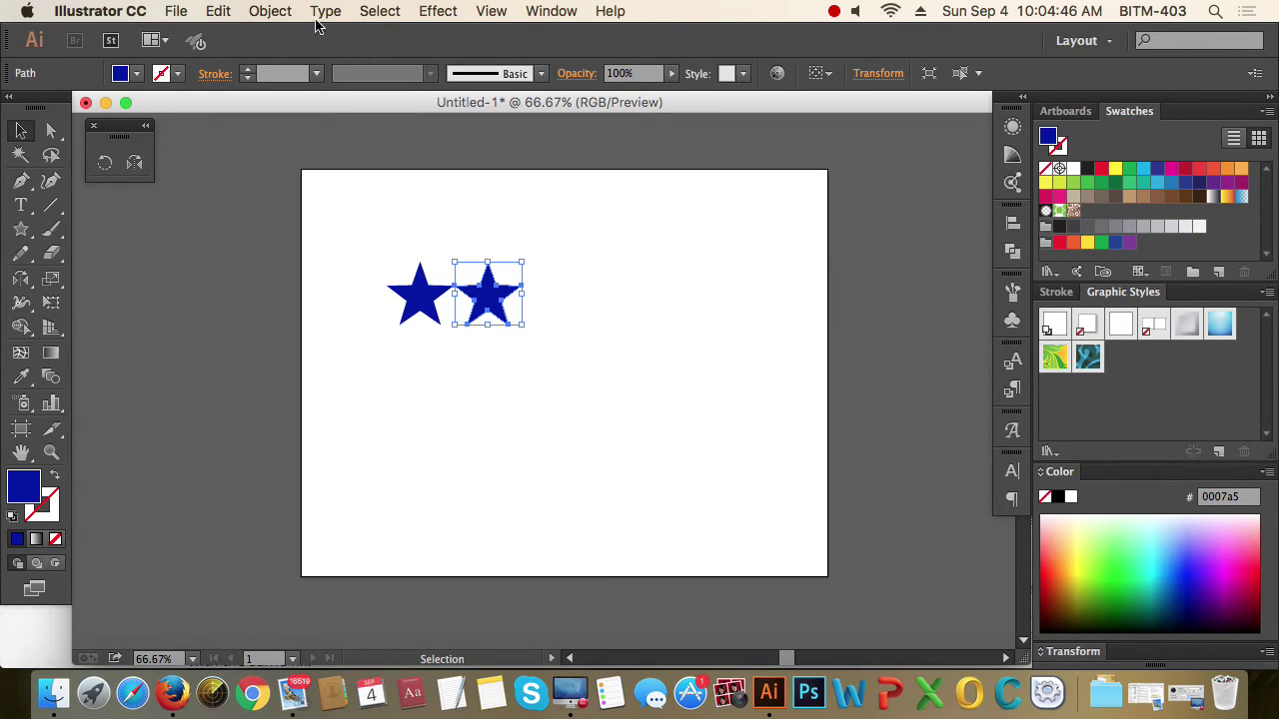
pyautogui.click(271, 12)
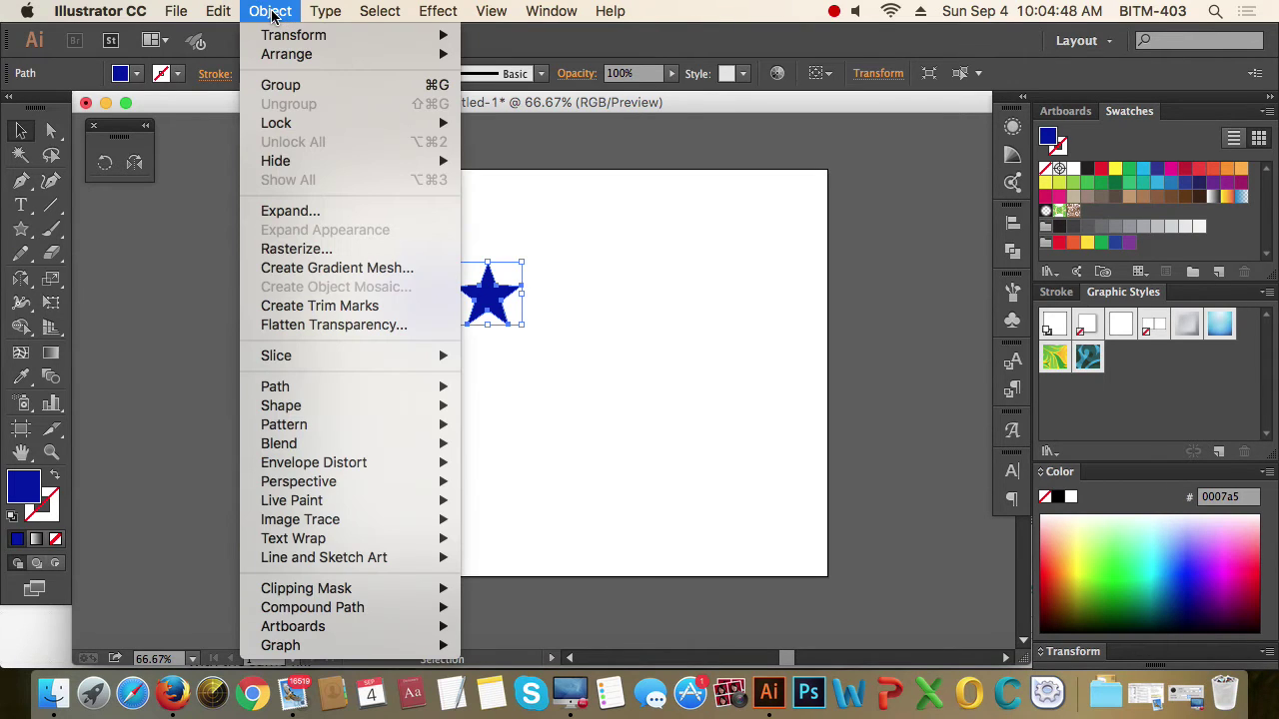
pyautogui.moveTo(273, 36)
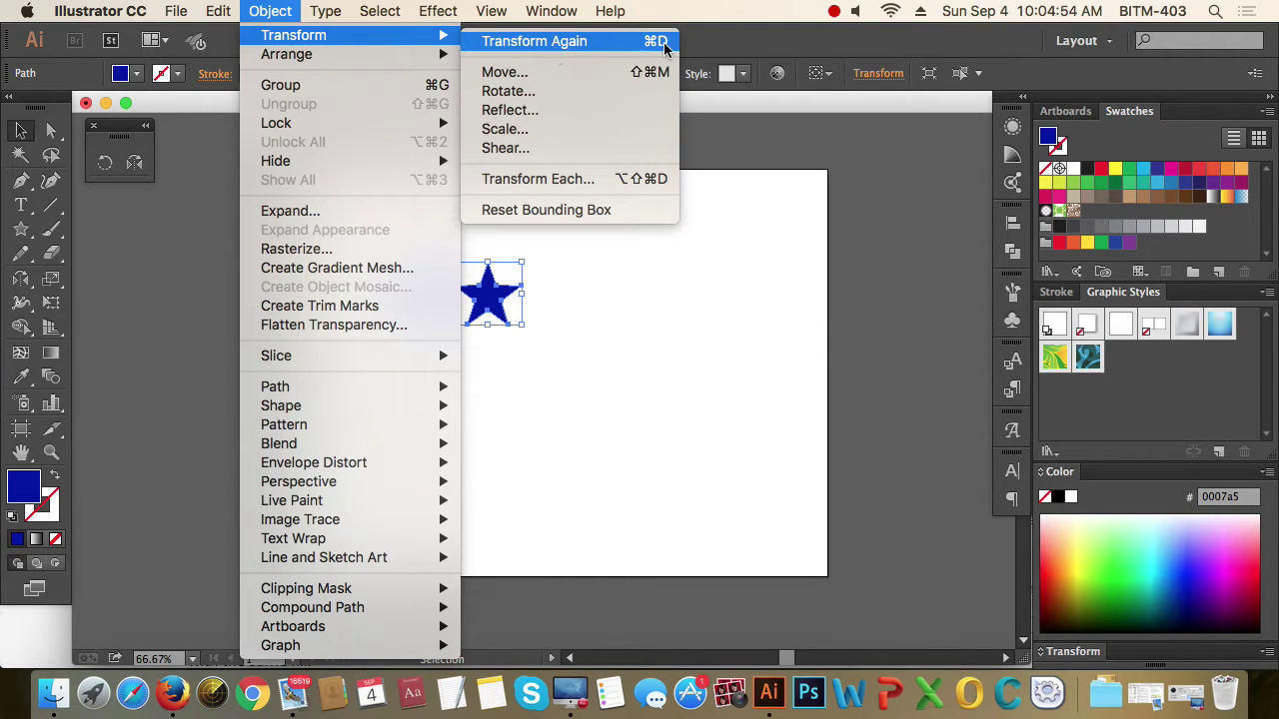
pyautogui.click(607, 41)
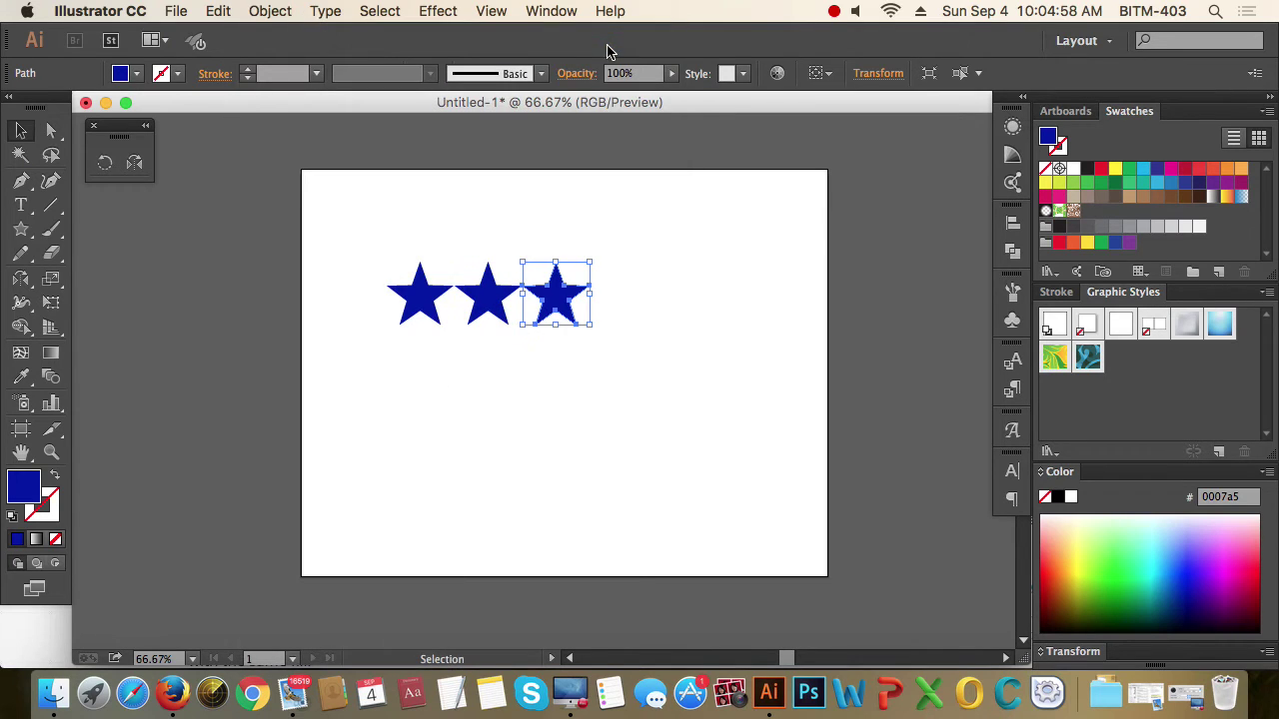
pyautogui.scroll(5, 466, 304)
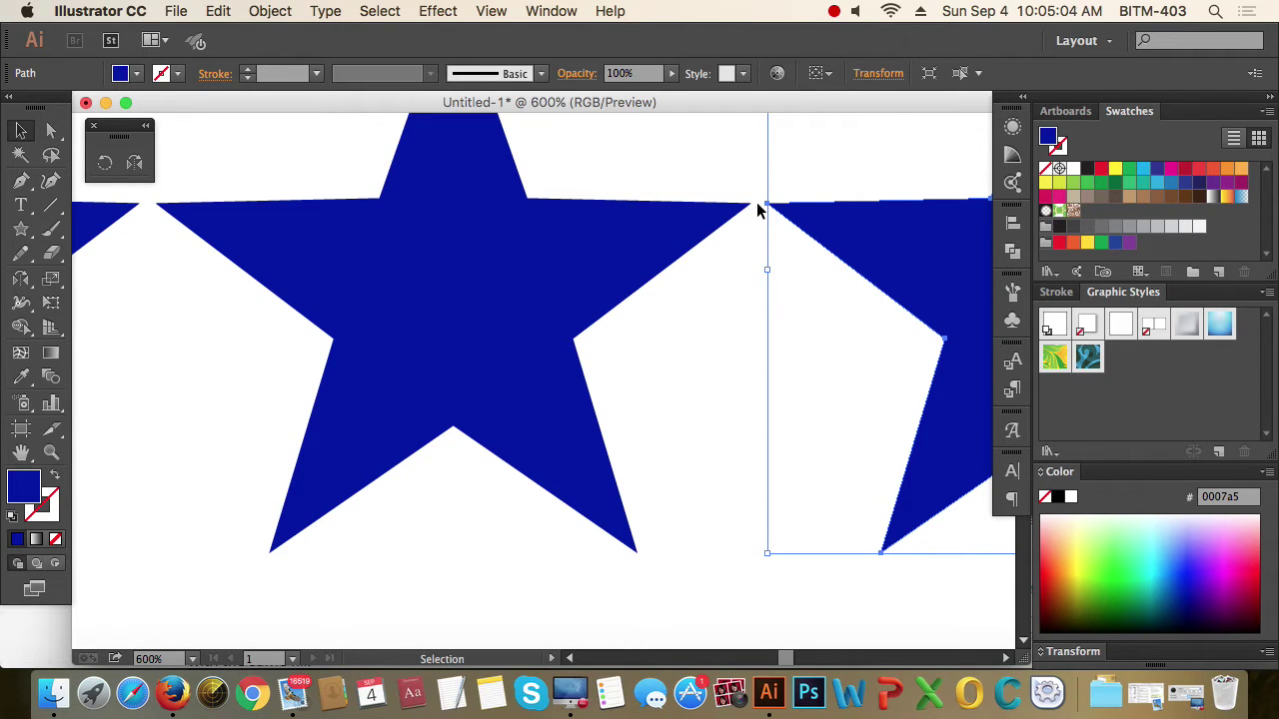
pyautogui.scroll(-5, 434, 305)
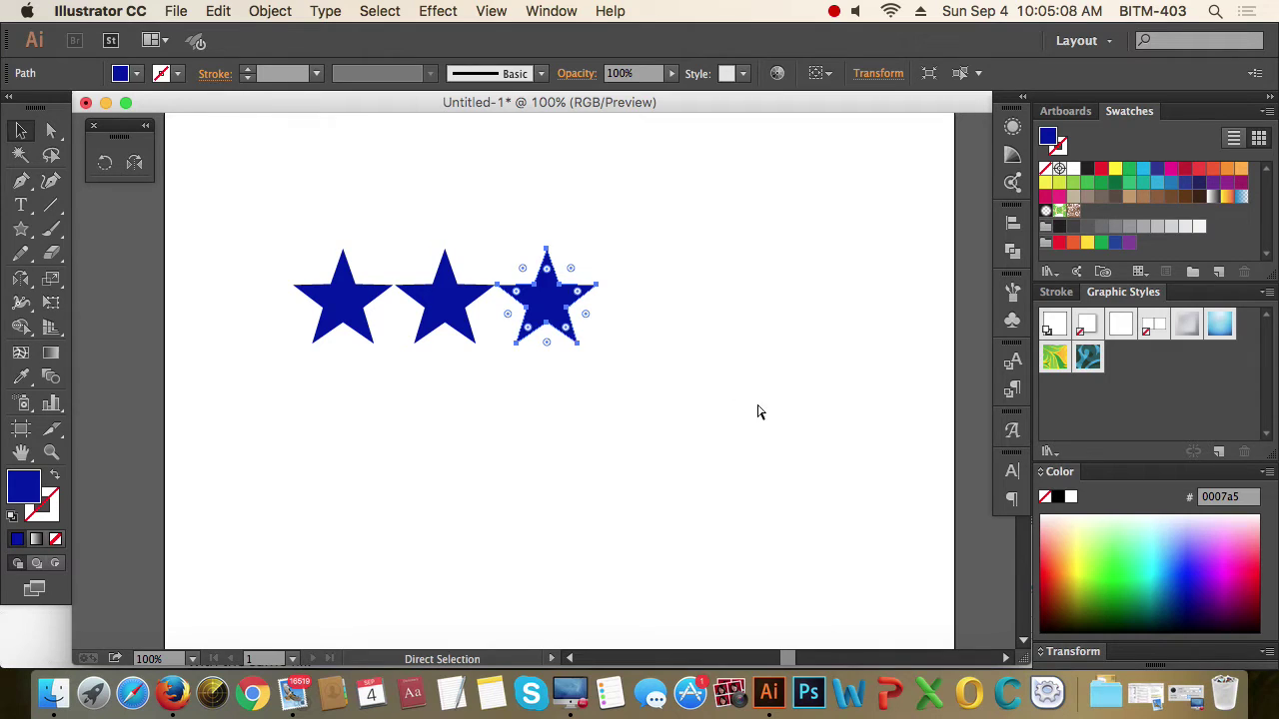
# Step: Keep repeating the duplication to extend the horizontal row to seven stars, reaching past the artboard's right edge
pyautogui.press('super+d')
pyautogui.press('super+d')
pyautogui.press('super+d')
pyautogui.press('super+d')
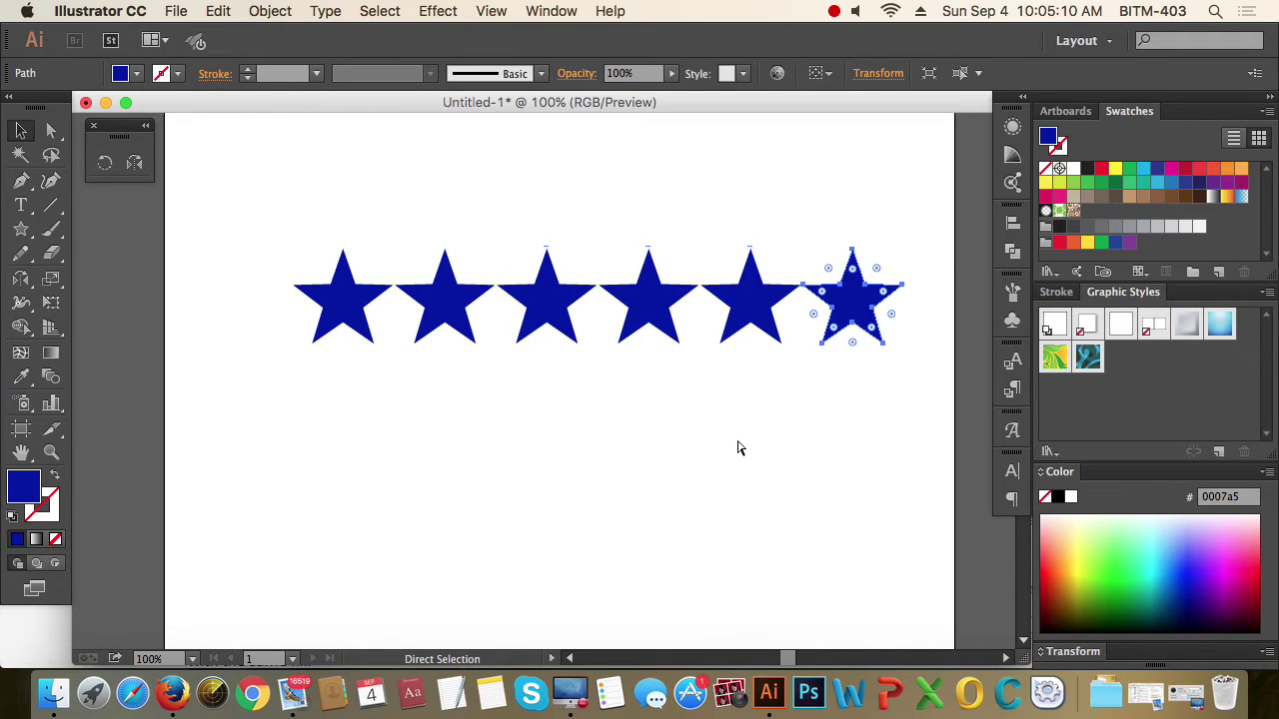
pyautogui.scroll(-3, 669, 409)
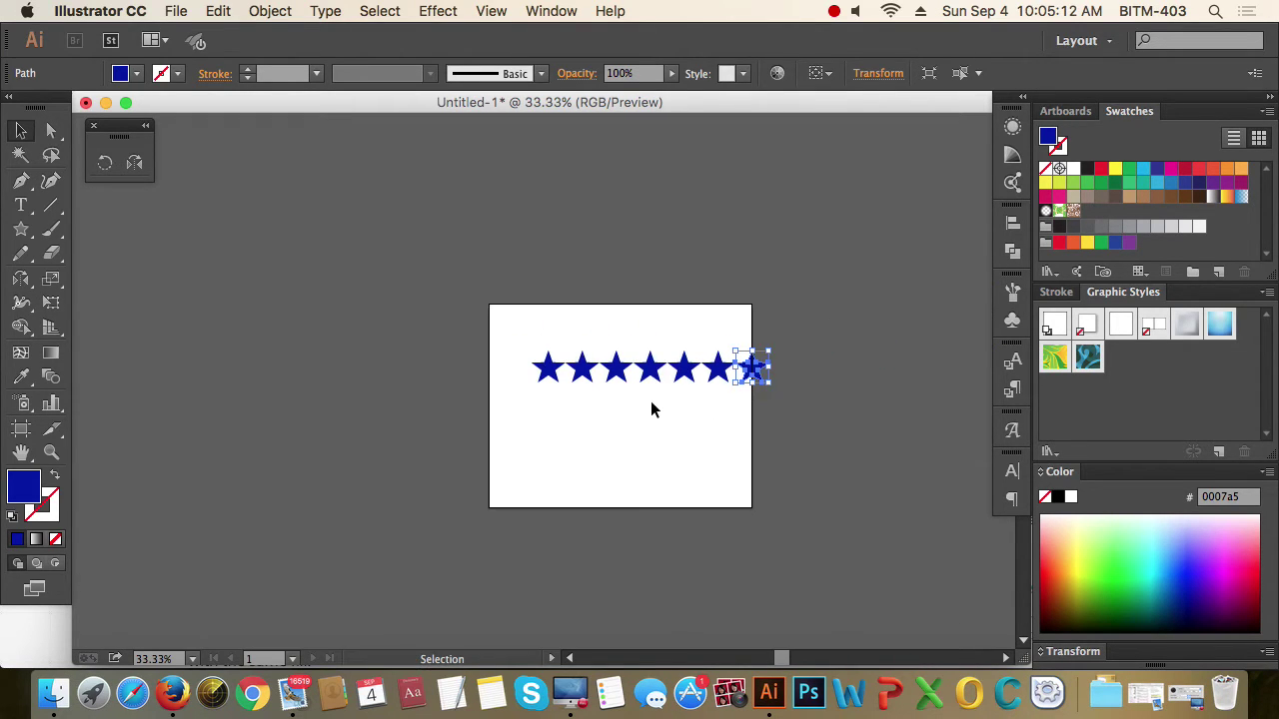
pyautogui.moveTo(651, 408); pyautogui.dragTo(637, 387)
pyautogui.scroll(1, 609, 374)
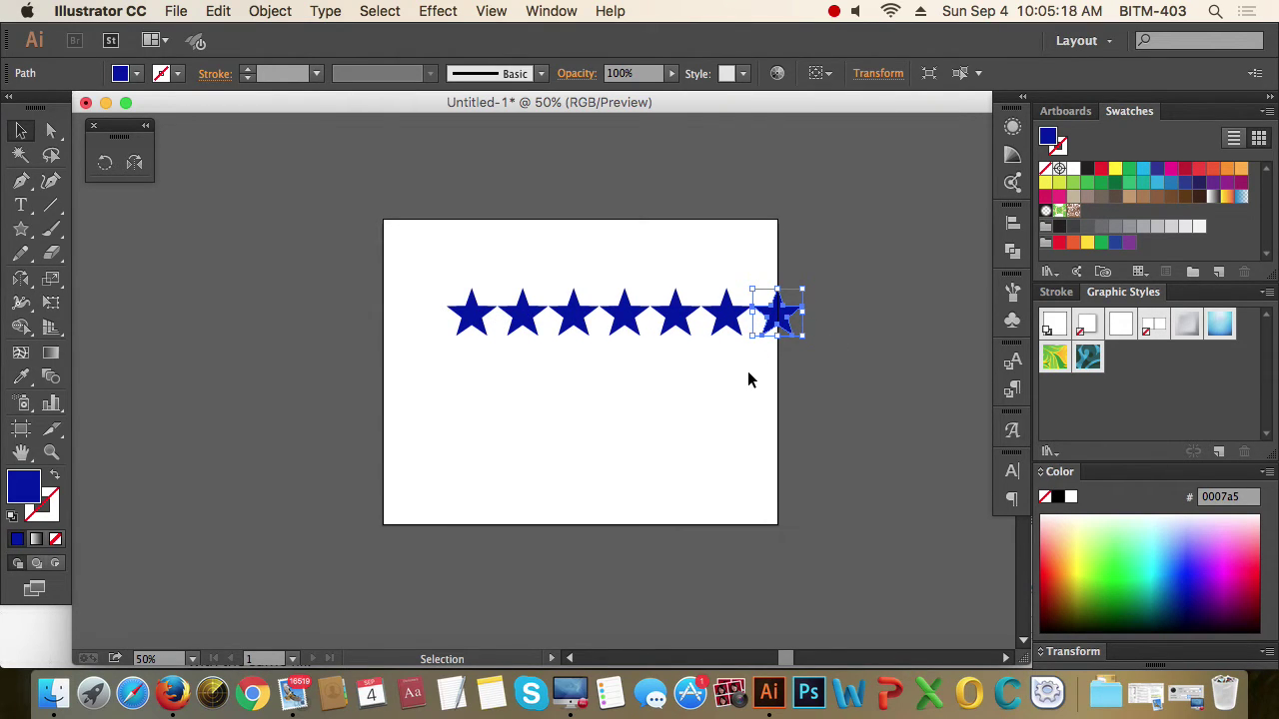
# Step: Undo all the star duplications back to the single original star
pyautogui.press('super+z')
pyautogui.press('super+z')
pyautogui.press('super+z')
pyautogui.press('super+z')
pyautogui.press('super+z')
pyautogui.press('super+z')
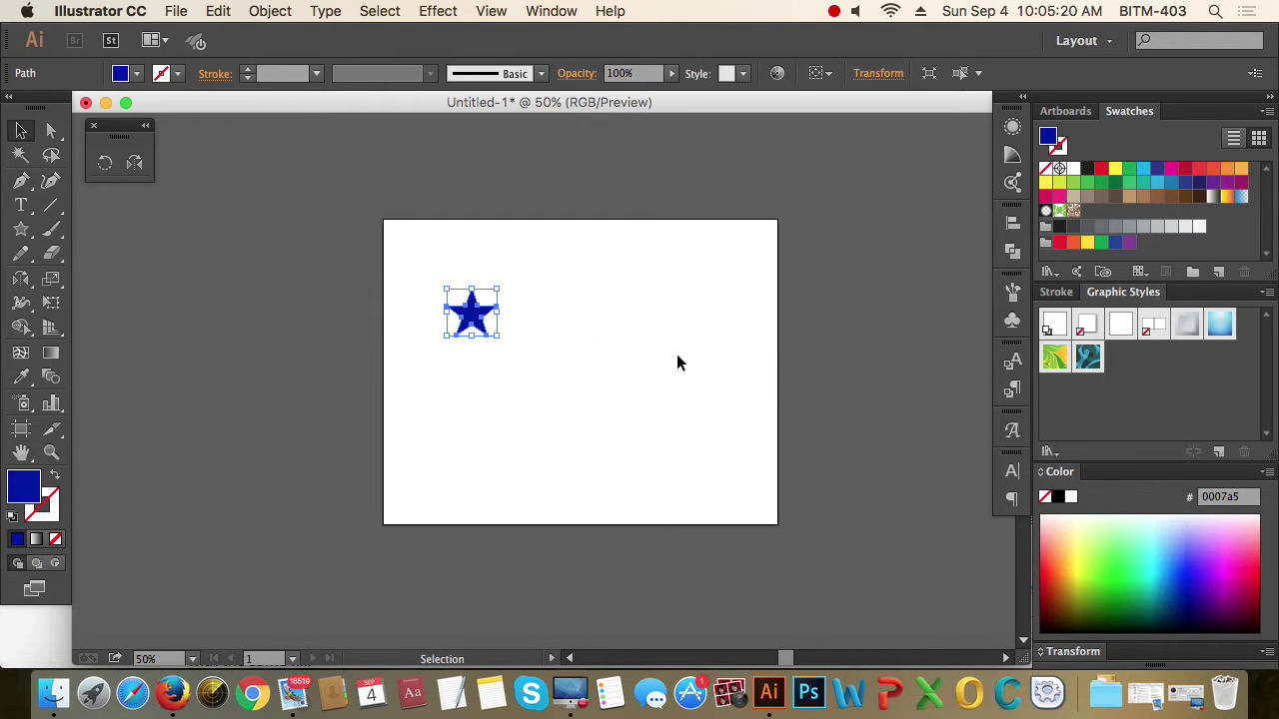
# Step: Duplicate the small blue star diagonally, placing the copy just below and to the right of the original
pyautogui.click(580, 336)
pyautogui.scroll(-2, 520, 300)
pyautogui.click(458, 268)
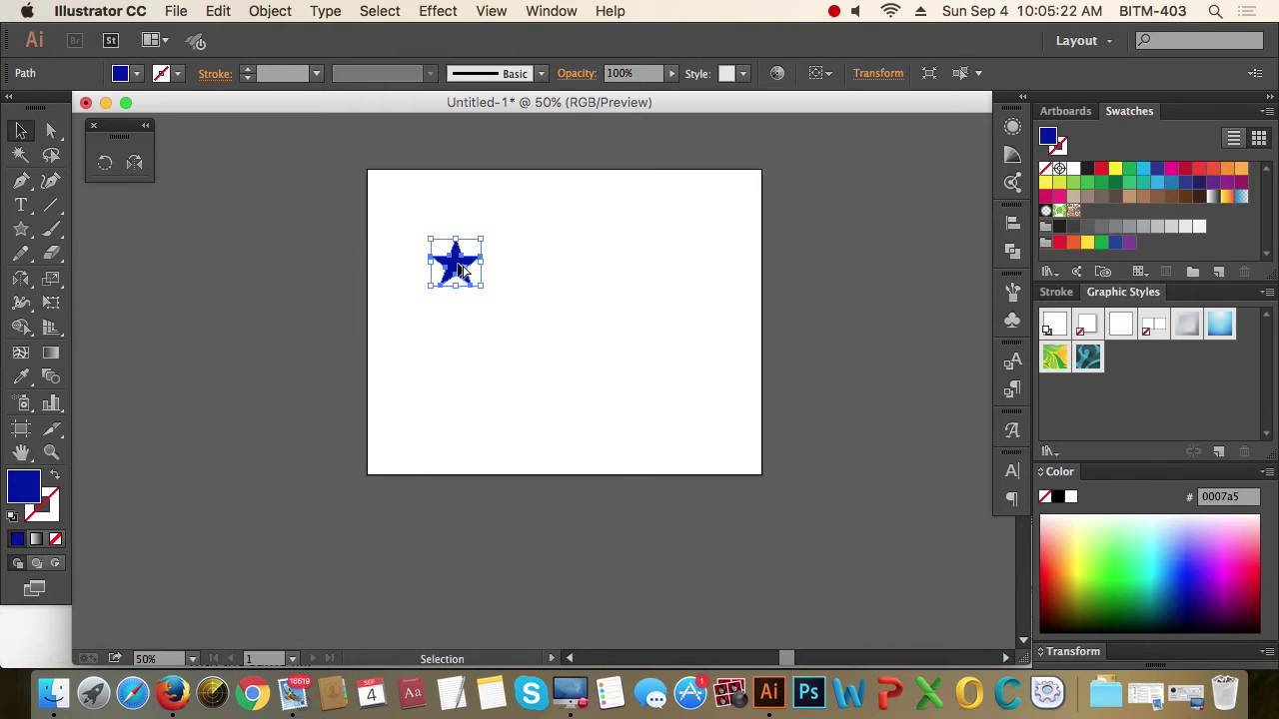
pyautogui.scroll(3, 458, 267)
pyautogui.moveTo(458, 266); pyautogui.dragTo(597, 349)
pyautogui.scroll(-3, 603, 370)
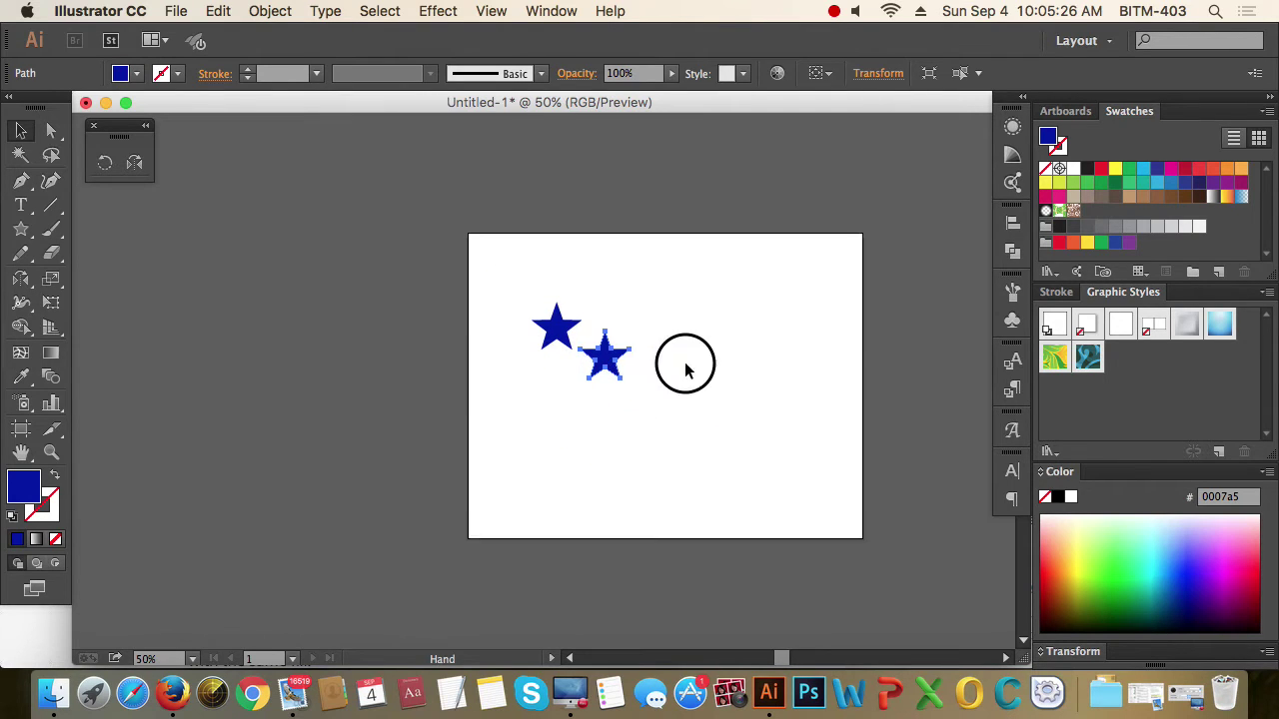
pyautogui.moveTo(685, 371); pyautogui.dragTo(646, 332)
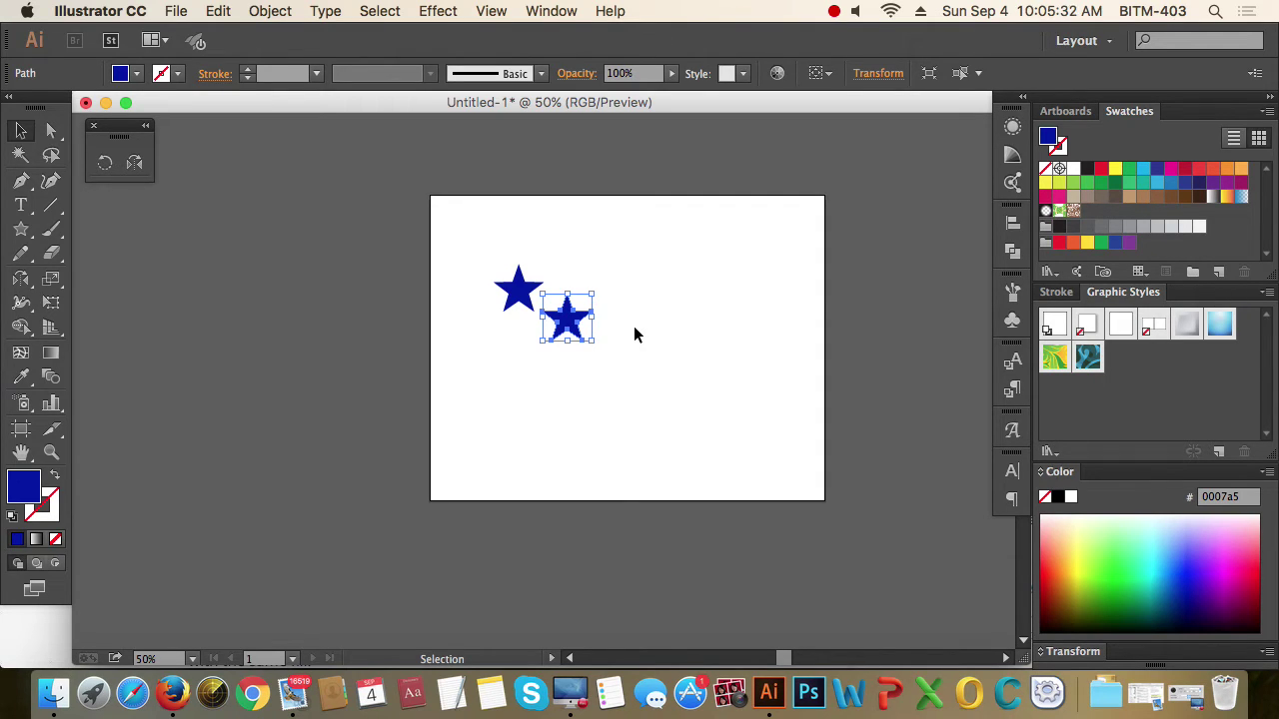
# Step: Repeat the diagonal duplication four times to form a descending row of six stars
pyautogui.press('a')
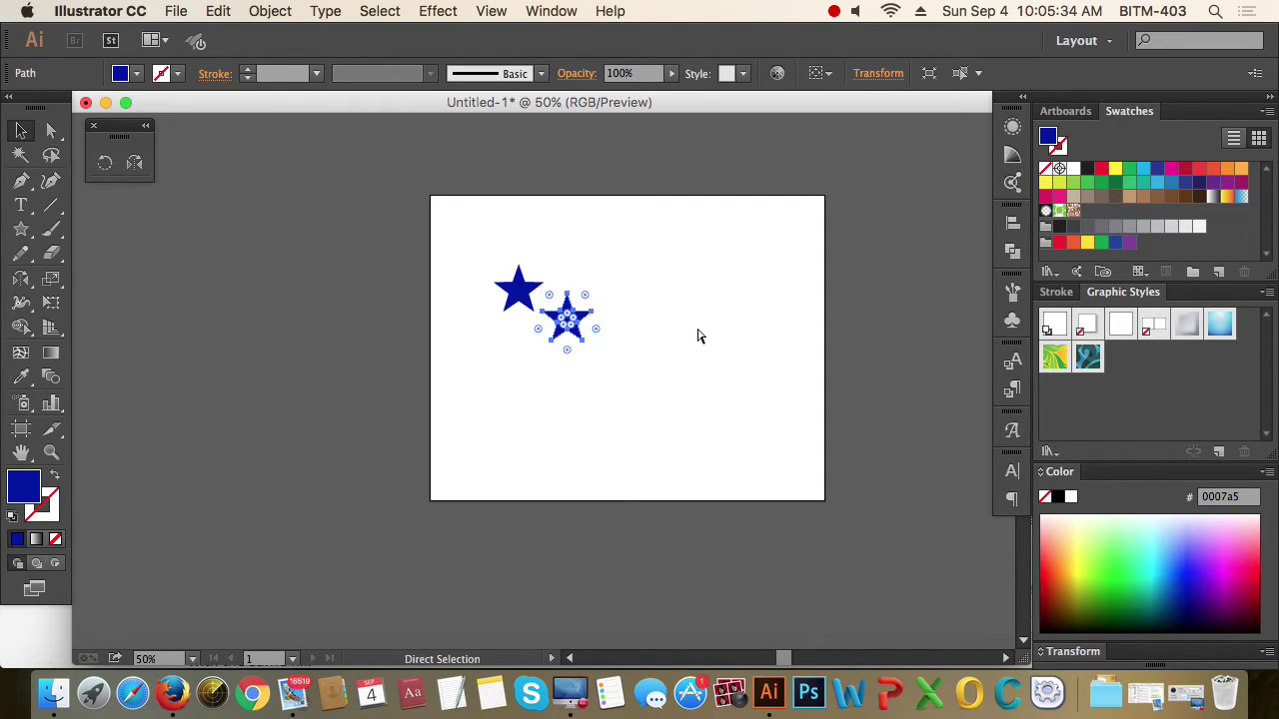
pyautogui.press('super+d')
pyautogui.press('super+d')
pyautogui.press('super+d')
pyautogui.press('super+d')
pyautogui.press('v')
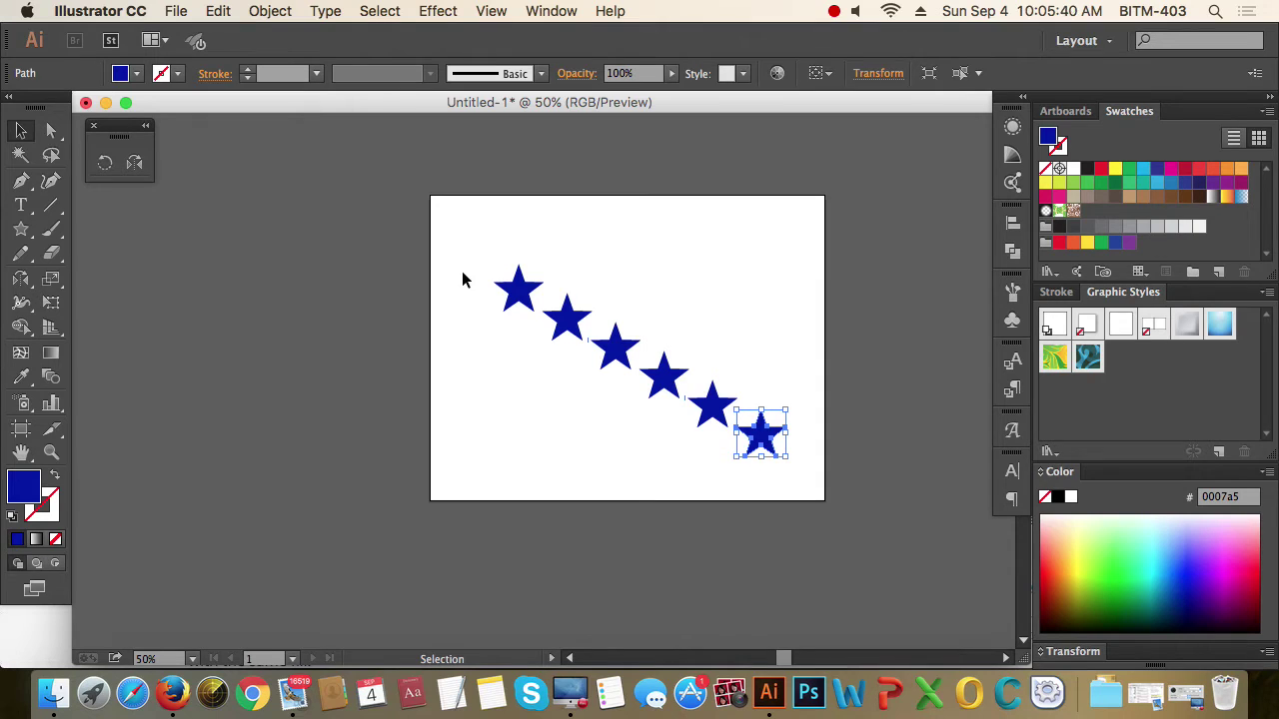
# Step: Undo the four repeated copies and the diagonal duplicate they were based on
pyautogui.press('super+z')
pyautogui.press('super+z')
pyautogui.press('super+z')
pyautogui.press('super+z')
pyautogui.press('super+z')
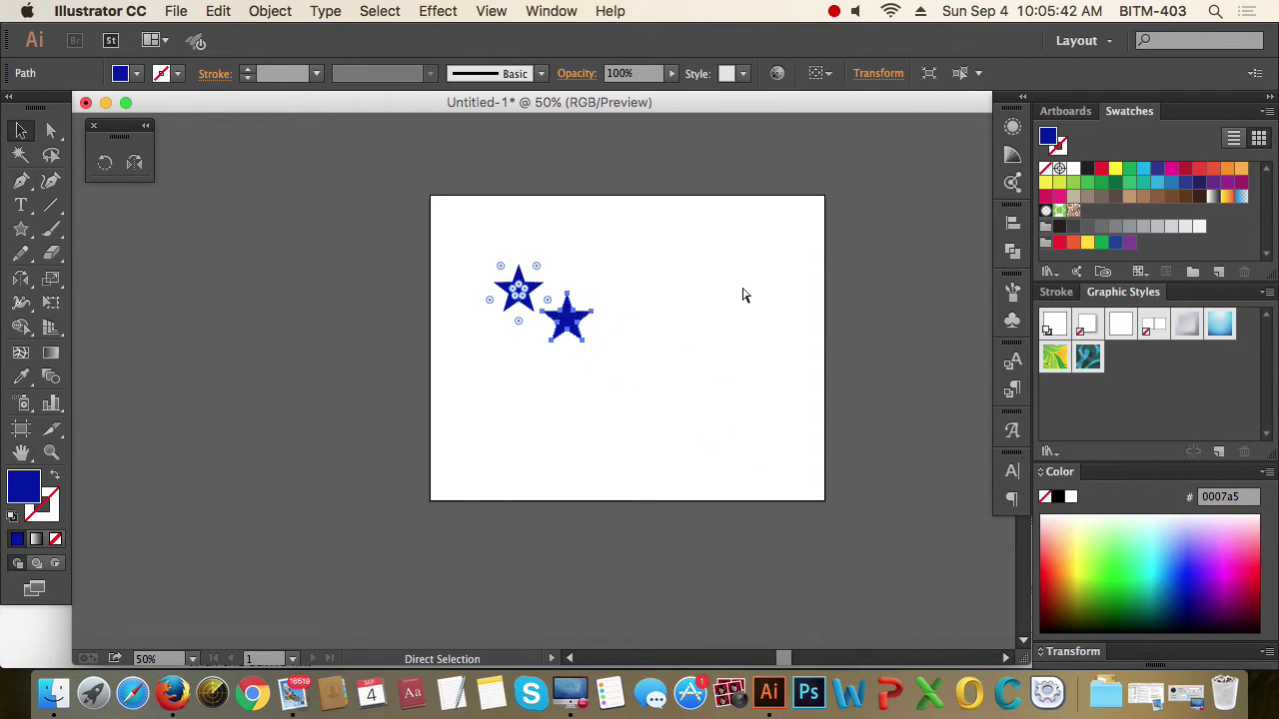
# Step: Duplicate the original star down and to the right at a slightly shallower angle, and select the copy
pyautogui.moveTo(522, 294); pyautogui.dragTo(571, 316)
pyautogui.click(699, 314)
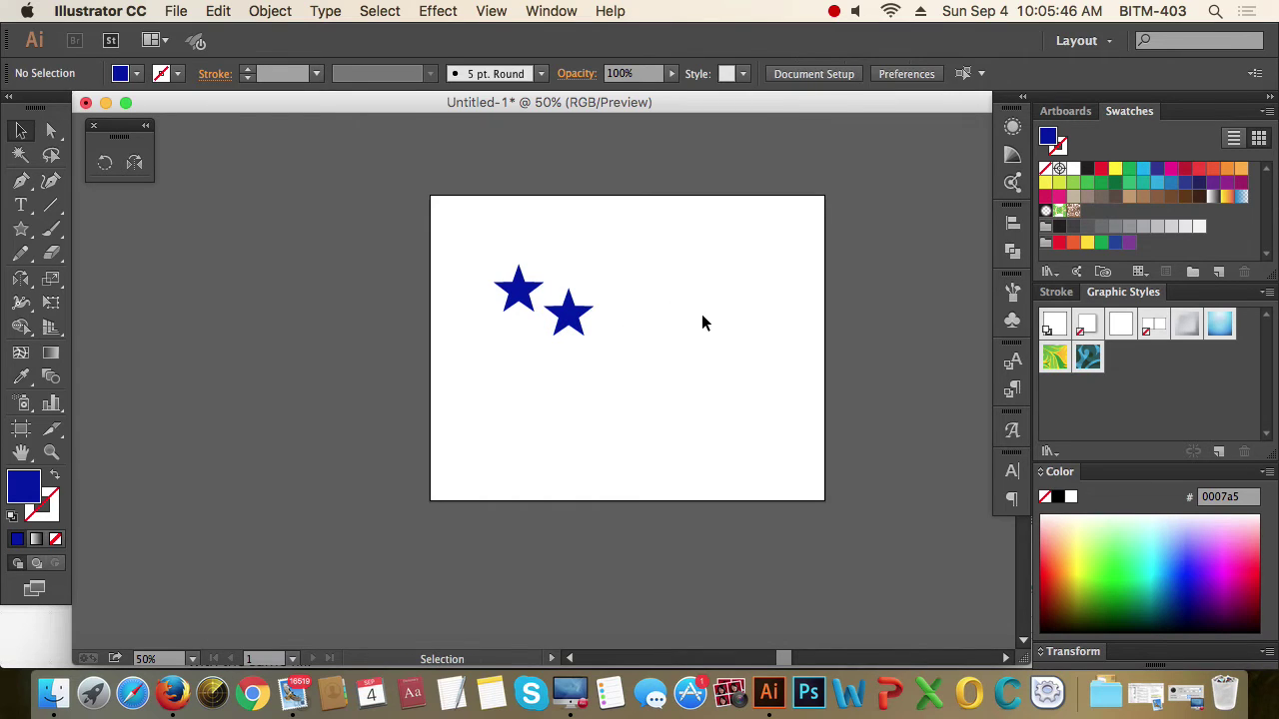
pyautogui.press('super')
pyautogui.click(572, 318)
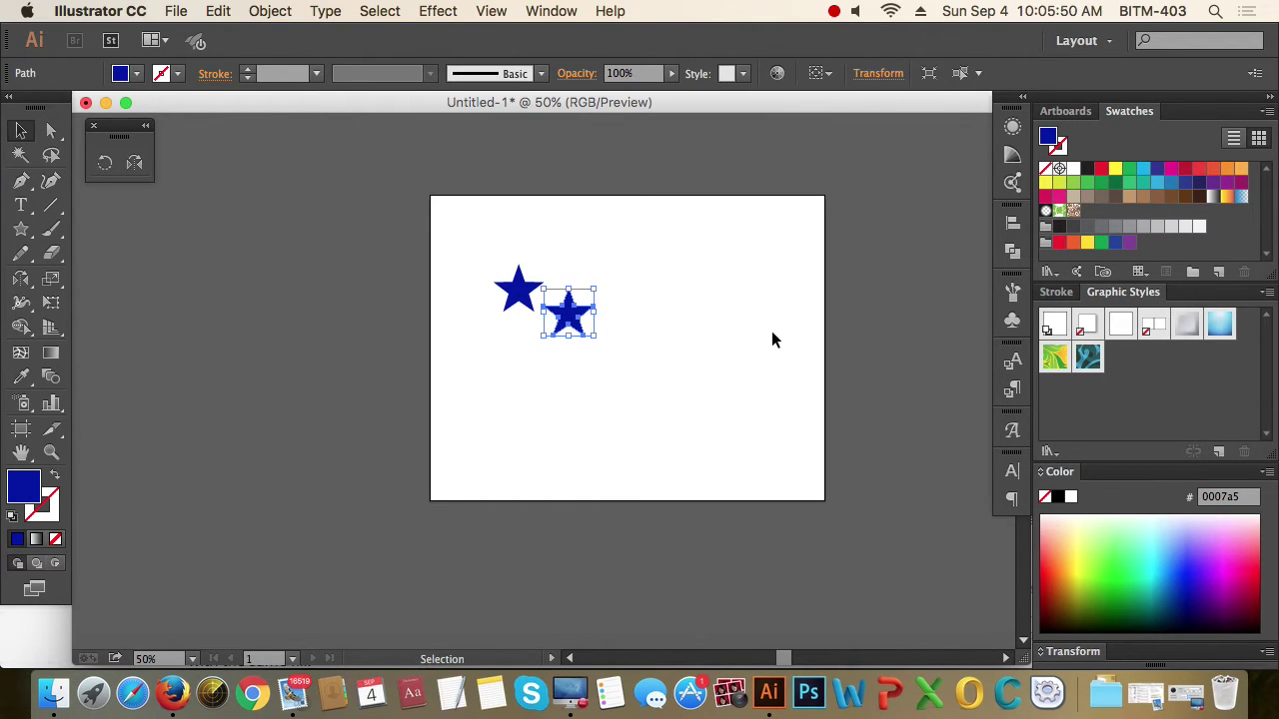
# Step: Apply Transform Again four times to the copied star, completing a diagonal row of six evenly spaced stars
pyautogui.press('super+d')
pyautogui.press('super+d')
pyautogui.press('super+d')
pyautogui.press('super+d')
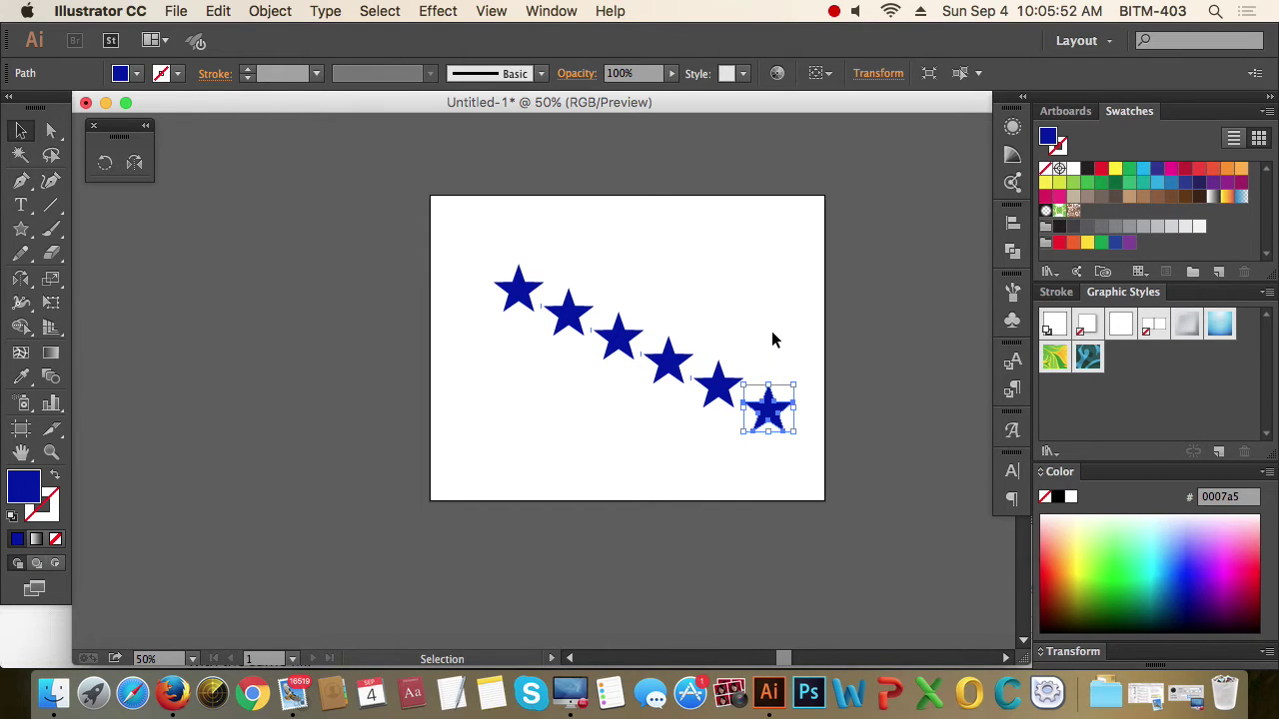
pyautogui.click(770, 331)
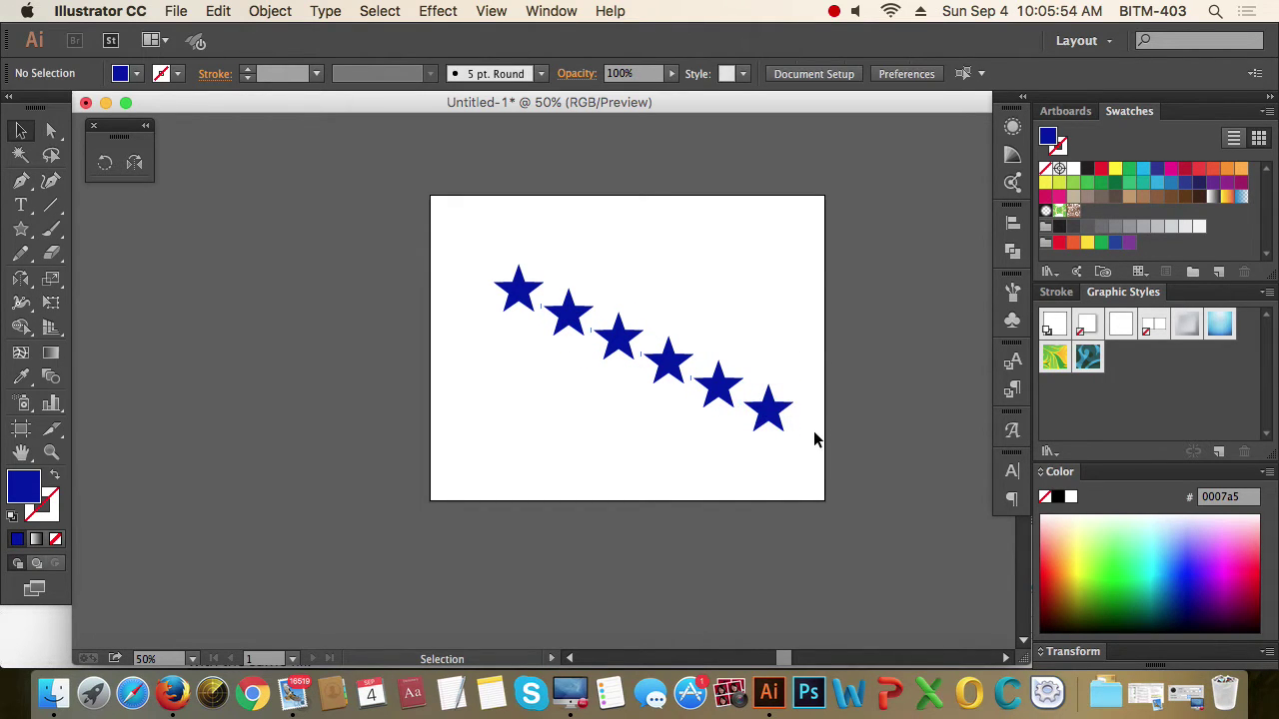
pyautogui.moveTo(811, 437); pyautogui.dragTo(549, 282)
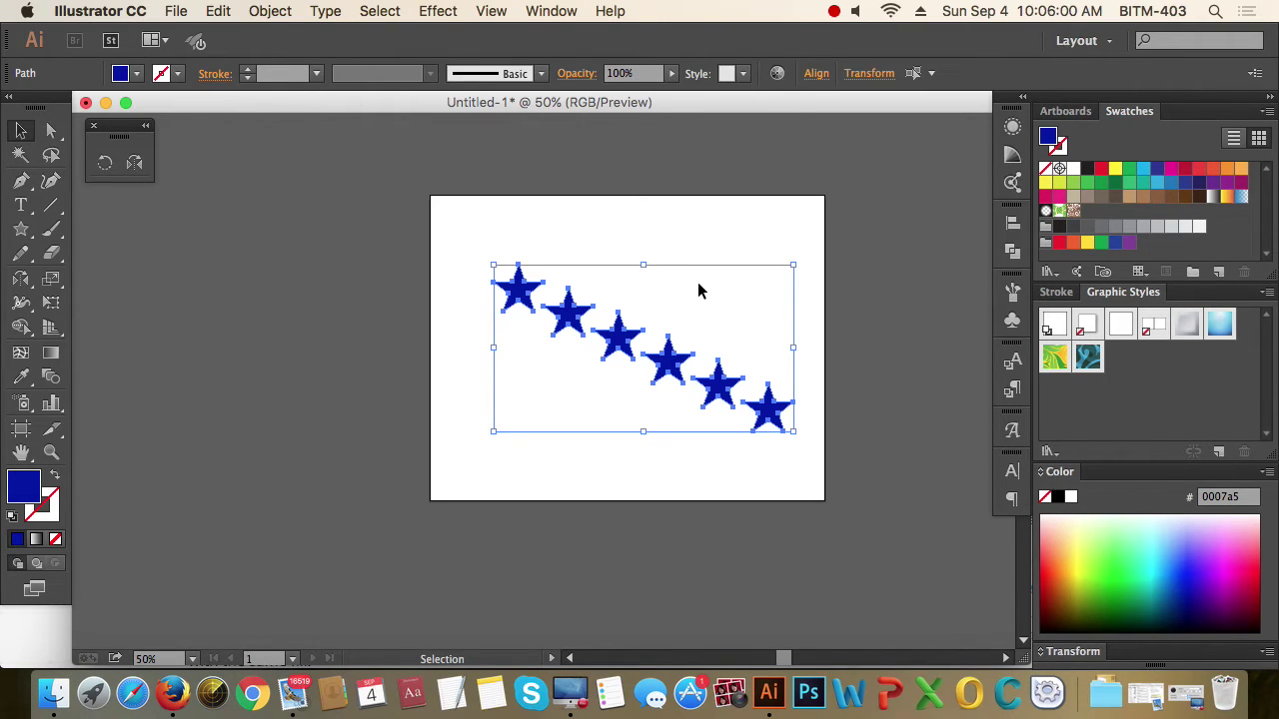
pyautogui.click(924, 249)
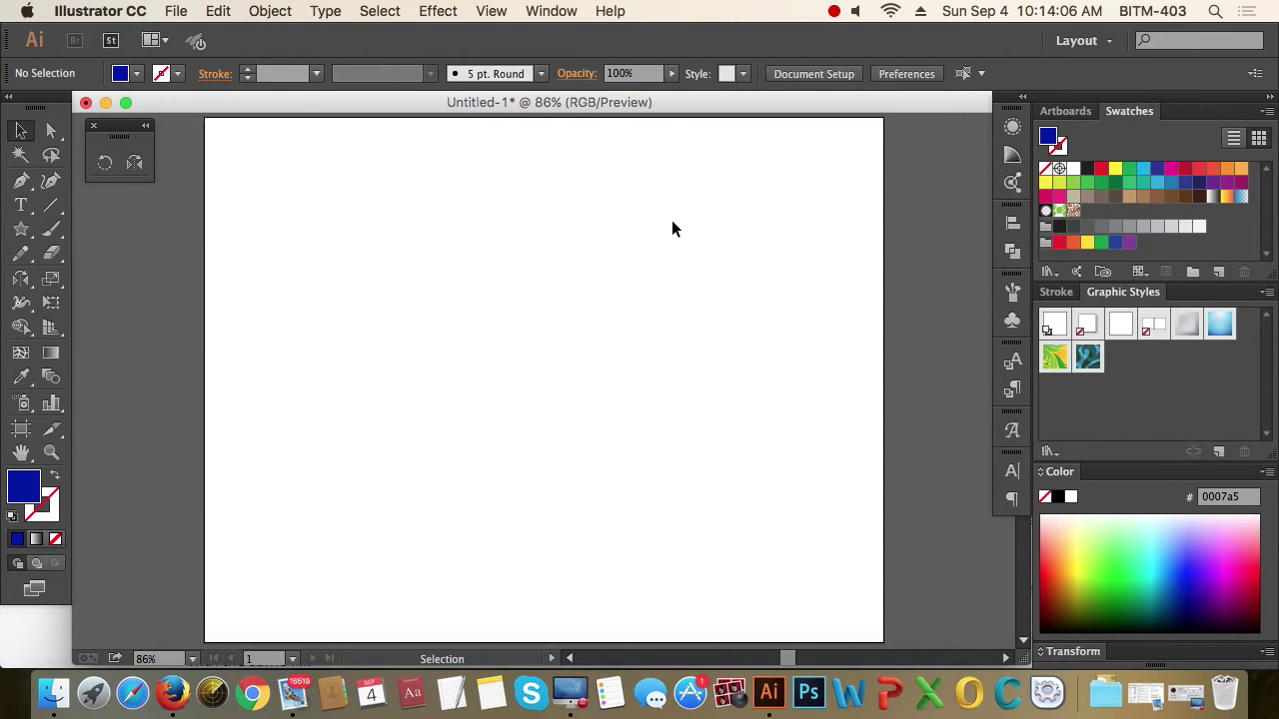
# Step: Show the rulers on the blank artboard and place three vertical guides at about 396 pt, 384 pt and 347 pt
pyautogui.press('a')
pyautogui.press('super+r')
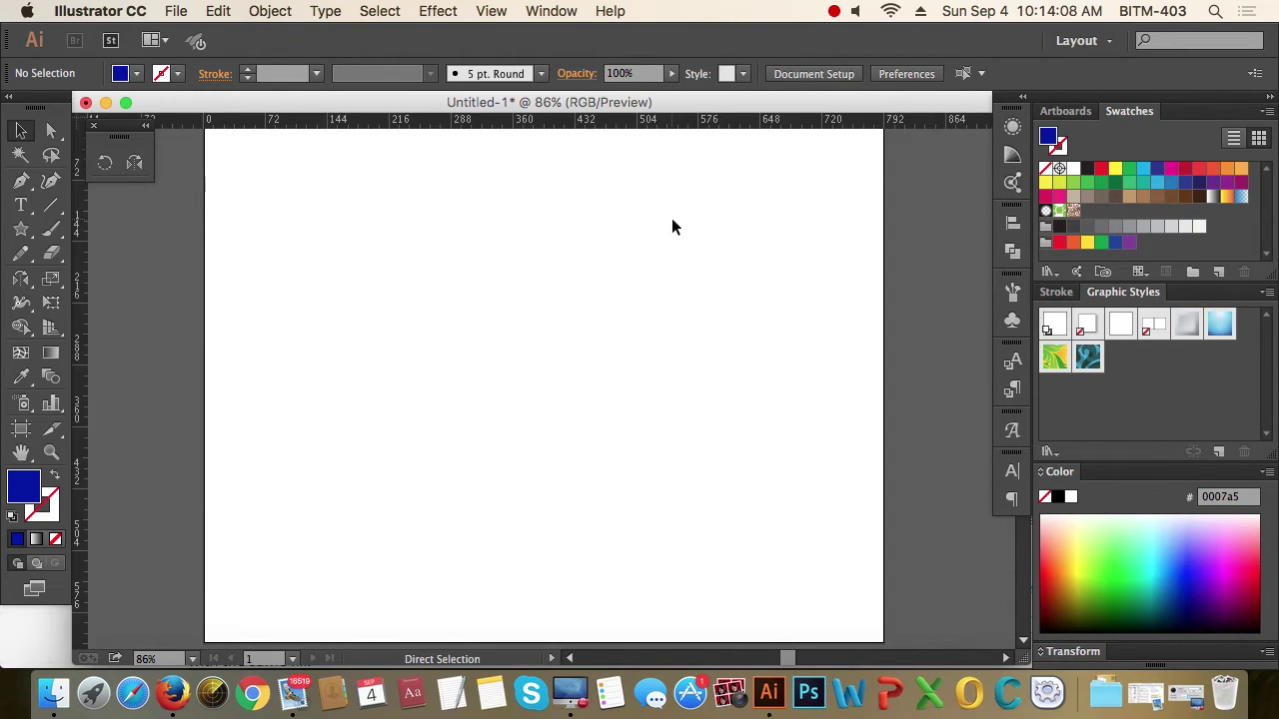
pyautogui.press('v')
pyautogui.moveTo(82, 274); pyautogui.dragTo(545, 345)
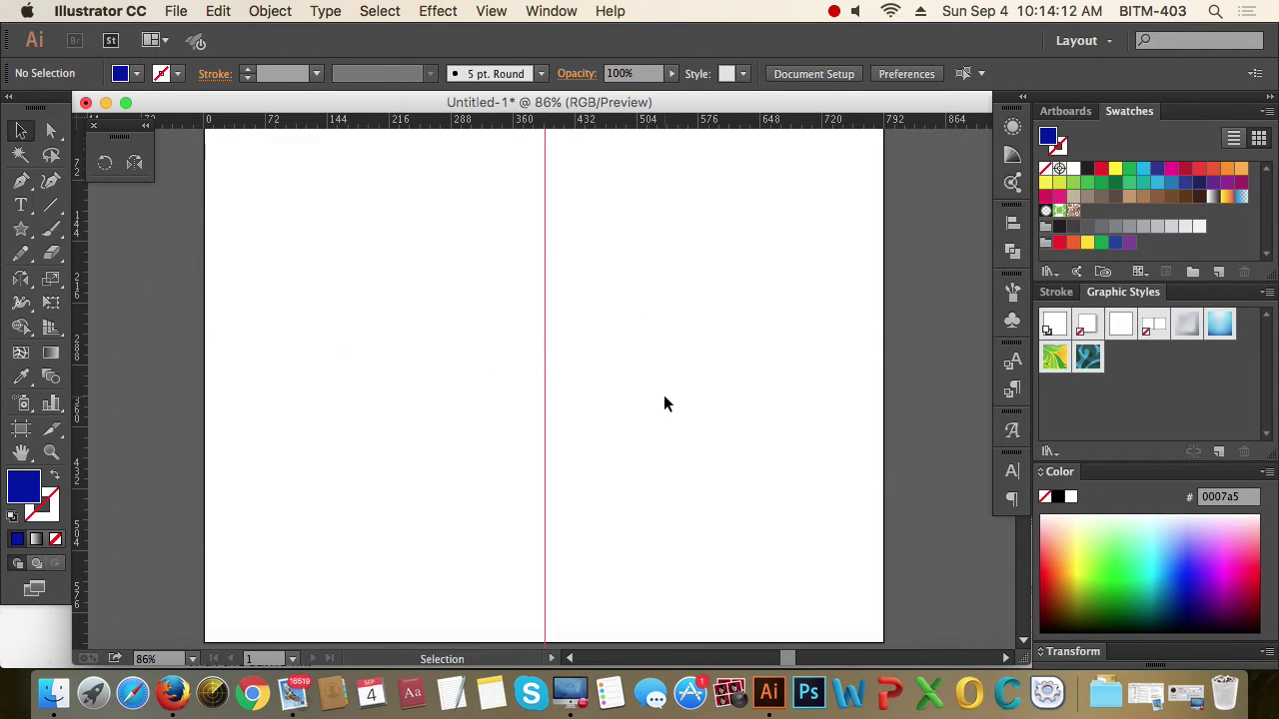
pyautogui.moveTo(84, 323); pyautogui.dragTo(533, 370)
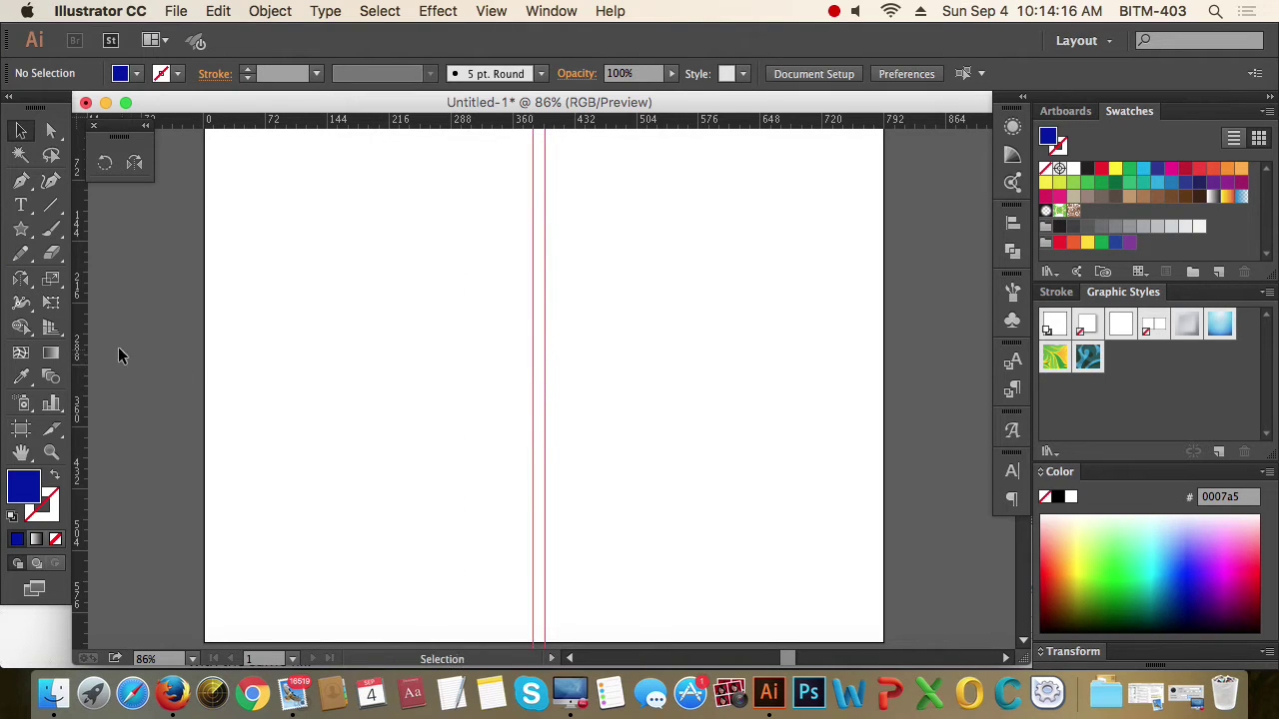
pyautogui.moveTo(80, 340); pyautogui.dragTo(502, 419)
pyautogui.moveTo(761, 528); pyautogui.dragTo(792, 501)
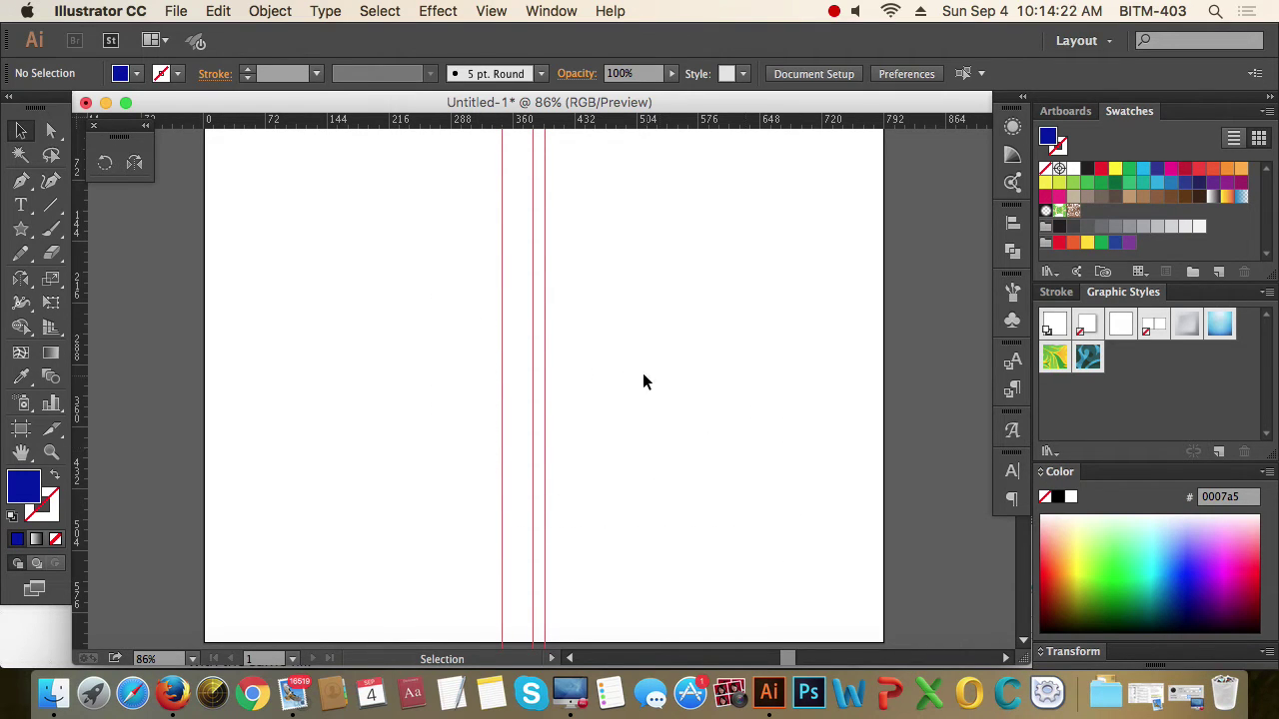
# Step: Draw a short horizontal Pen segment from the 396 pt guide to the 384 pt guide at about Y 316 pt
pyautogui.click(20, 182)
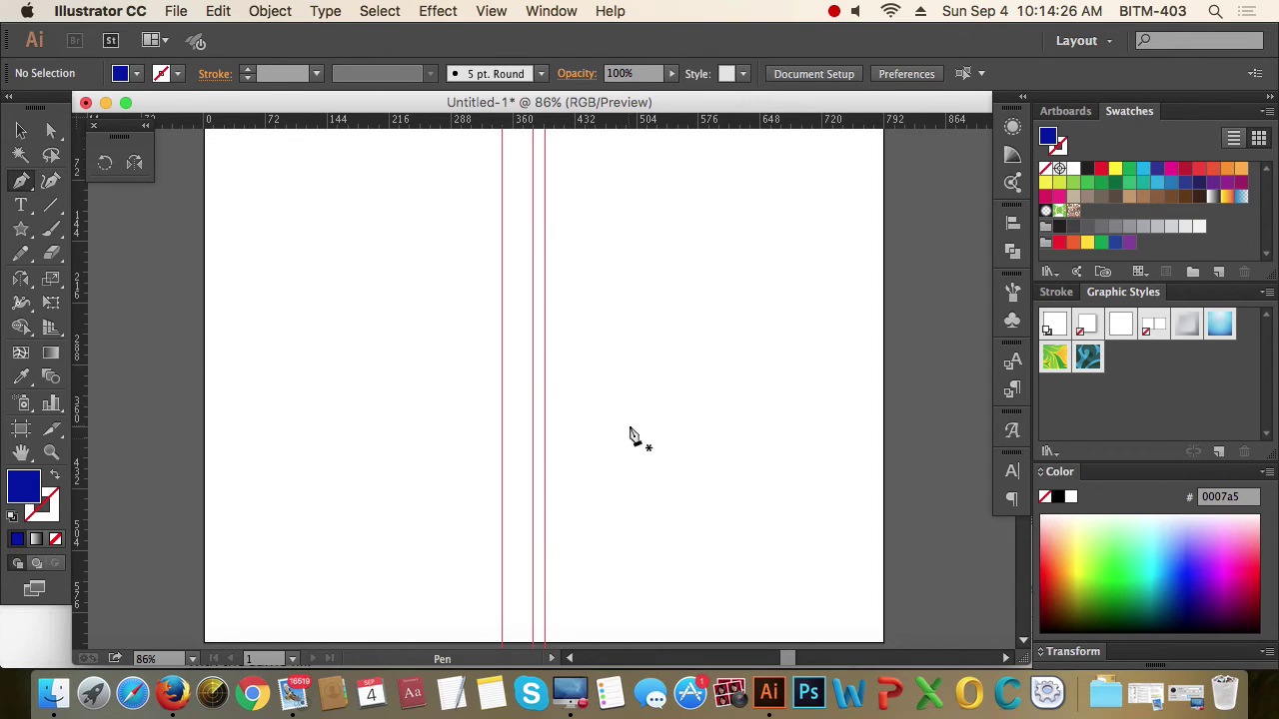
pyautogui.press('super+plus')
pyautogui.press('super+plus')
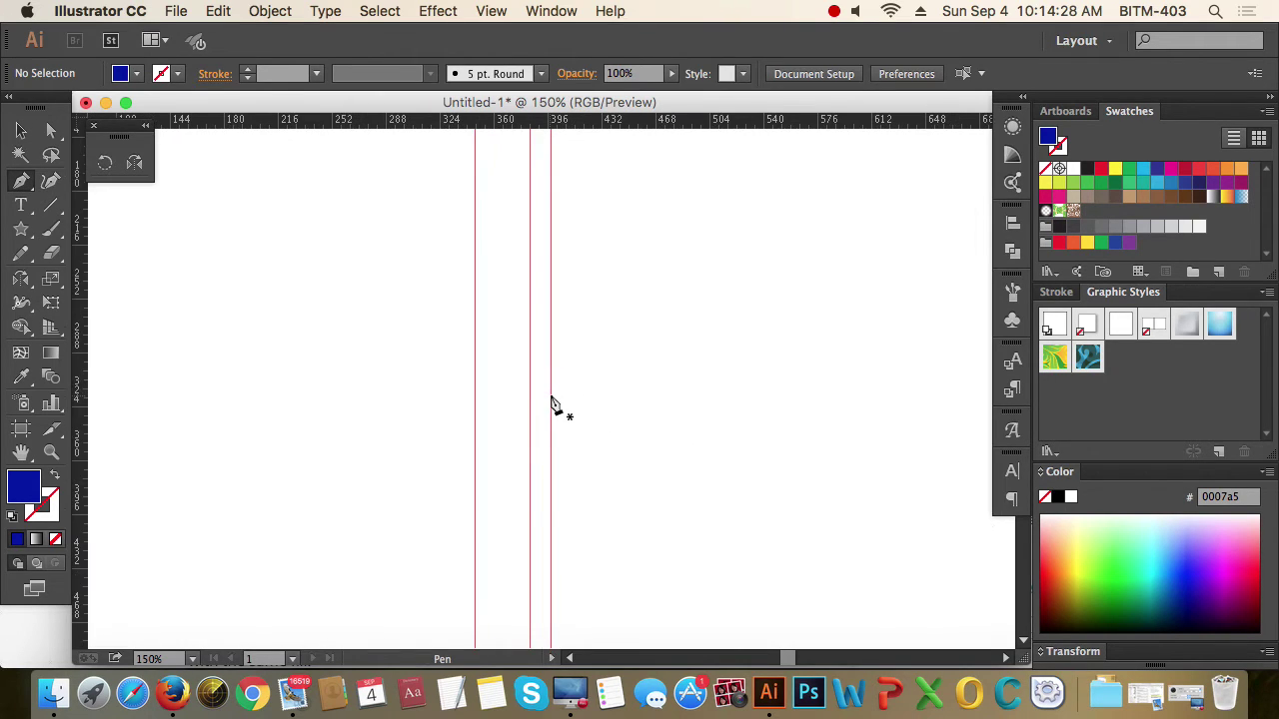
pyautogui.press('super+minus')
pyautogui.click(553, 399)
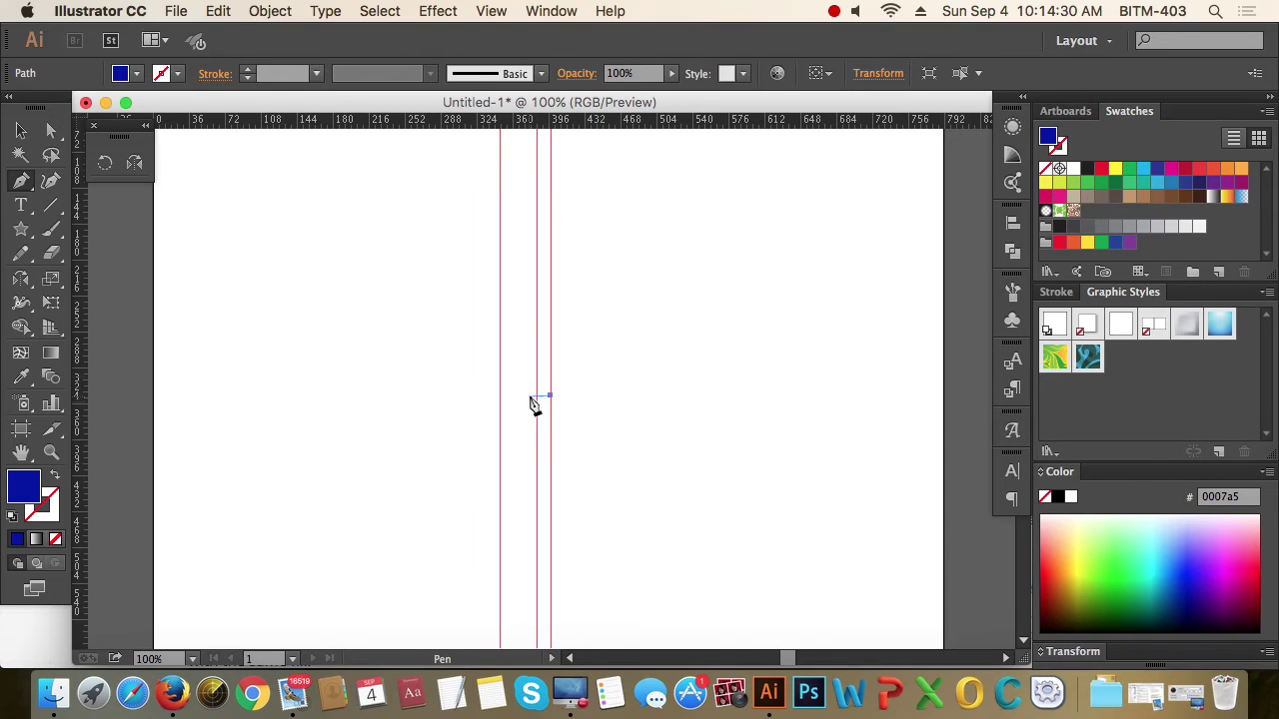
pyautogui.press('super+plus')
pyautogui.press('super+plus')
pyautogui.press('super+plus')
pyautogui.press('super+plus')
pyautogui.press('super+plus')
pyautogui.press('super+plus')
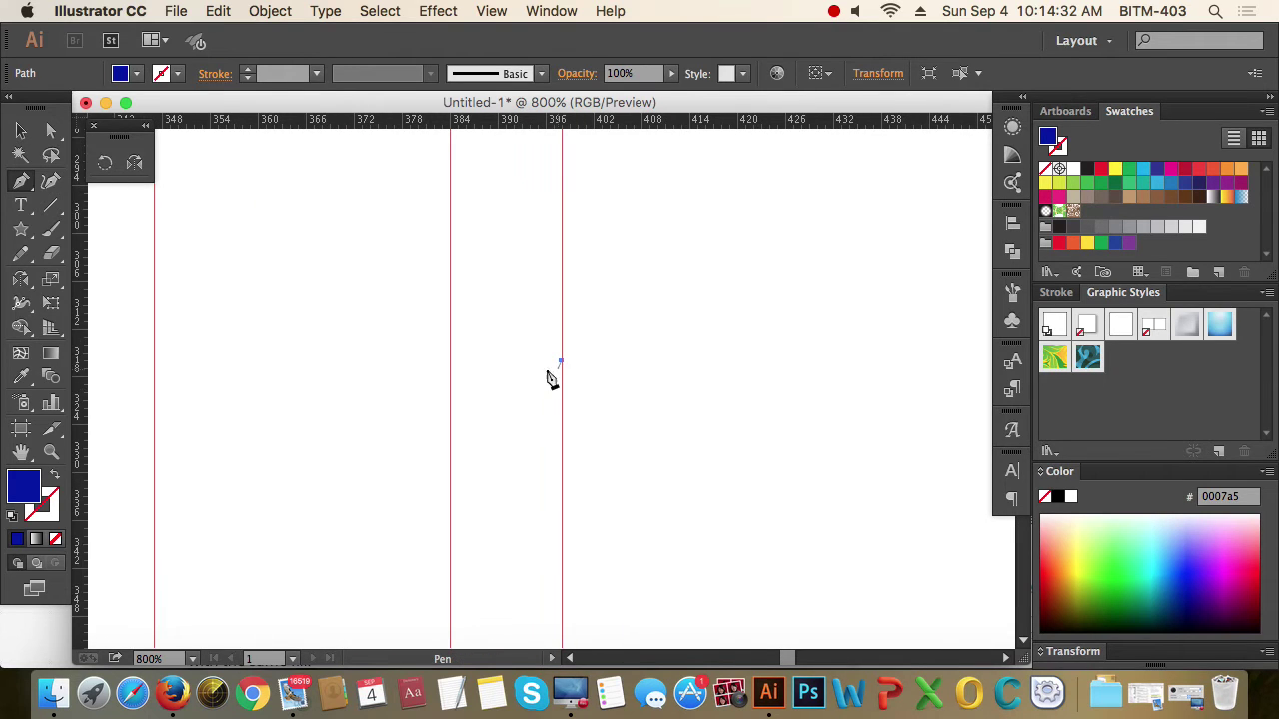
pyautogui.click(451, 361)
# Step: Extend the Pen path up the 384 pt guide to about Y 228 pt, swap fill and stroke, and continue horizontally to the 347 pt guide
pyautogui.press('super+minus')
pyautogui.press('super+minus')
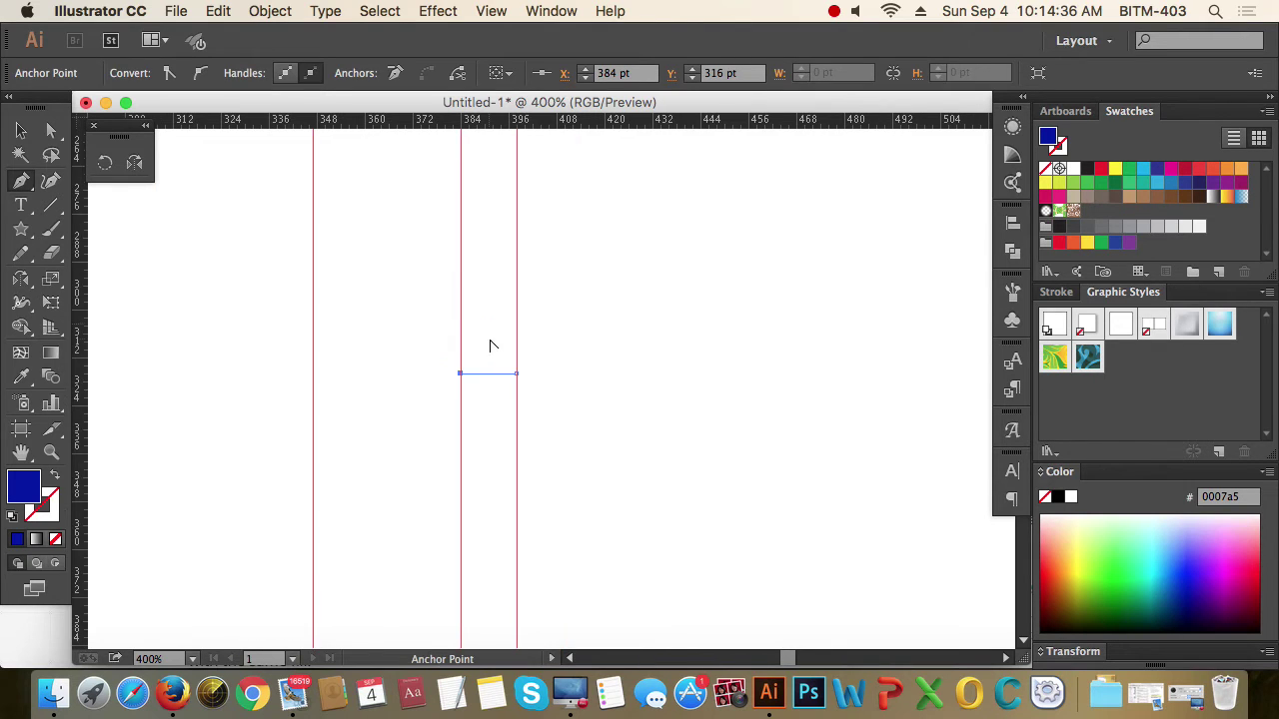
pyautogui.press('super+minus')
pyautogui.press('super+minus')
pyautogui.press('super+minus')
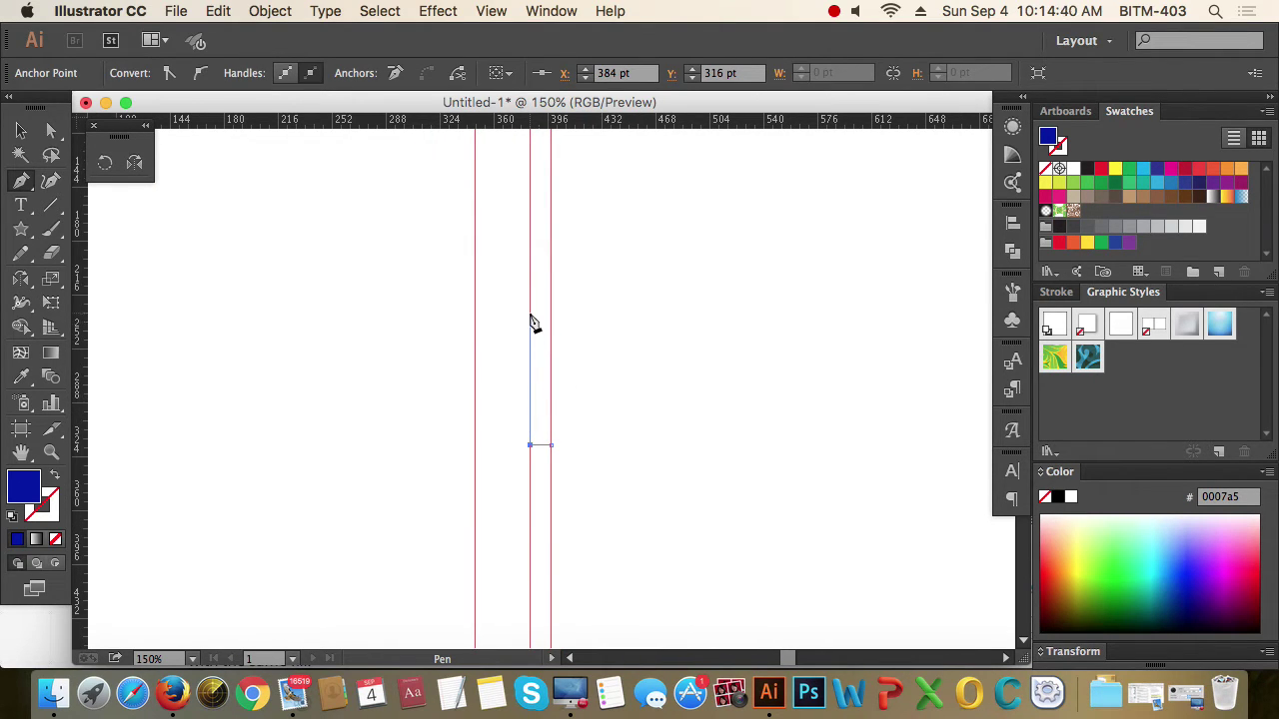
pyautogui.click(530, 314)
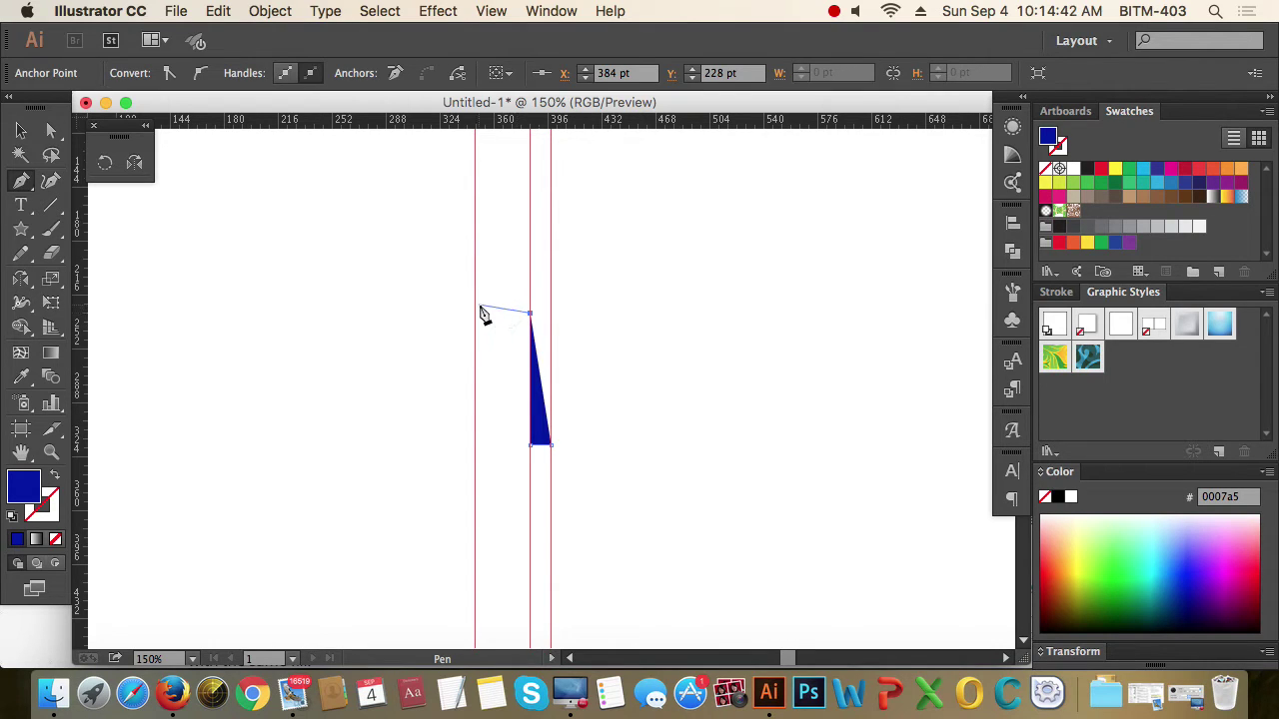
pyautogui.click(55, 475)
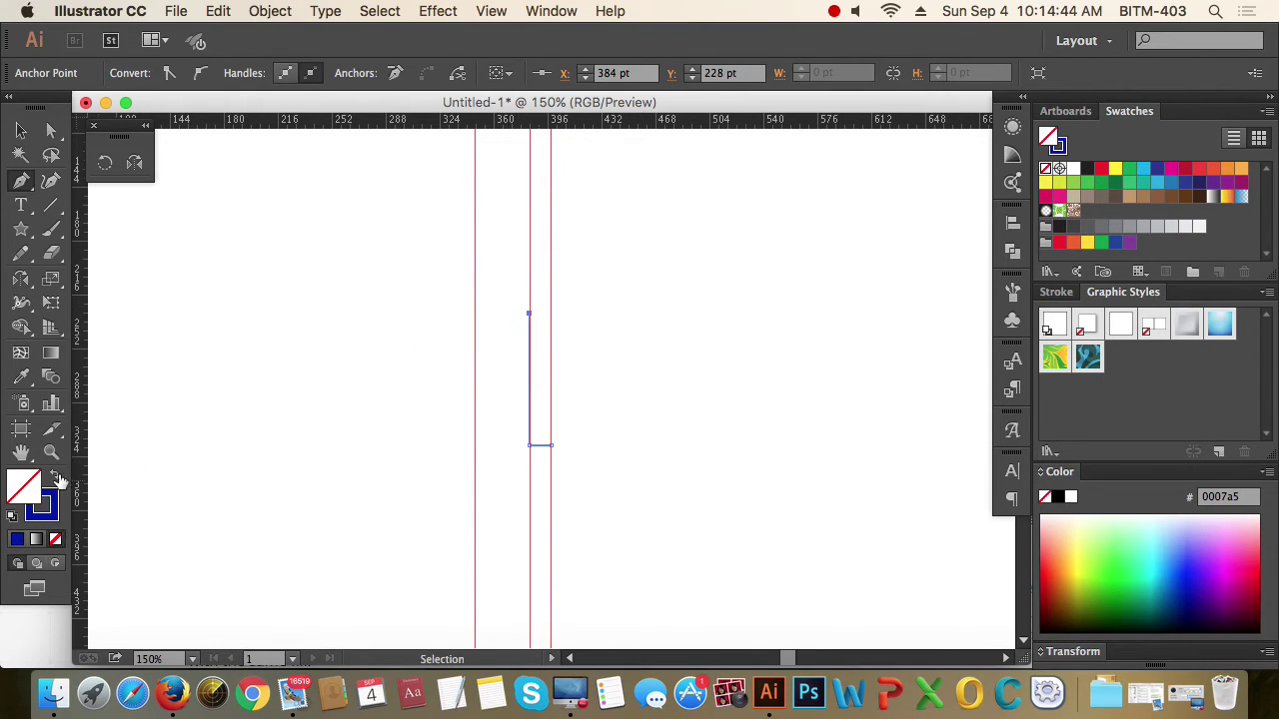
pyautogui.click(475, 314)
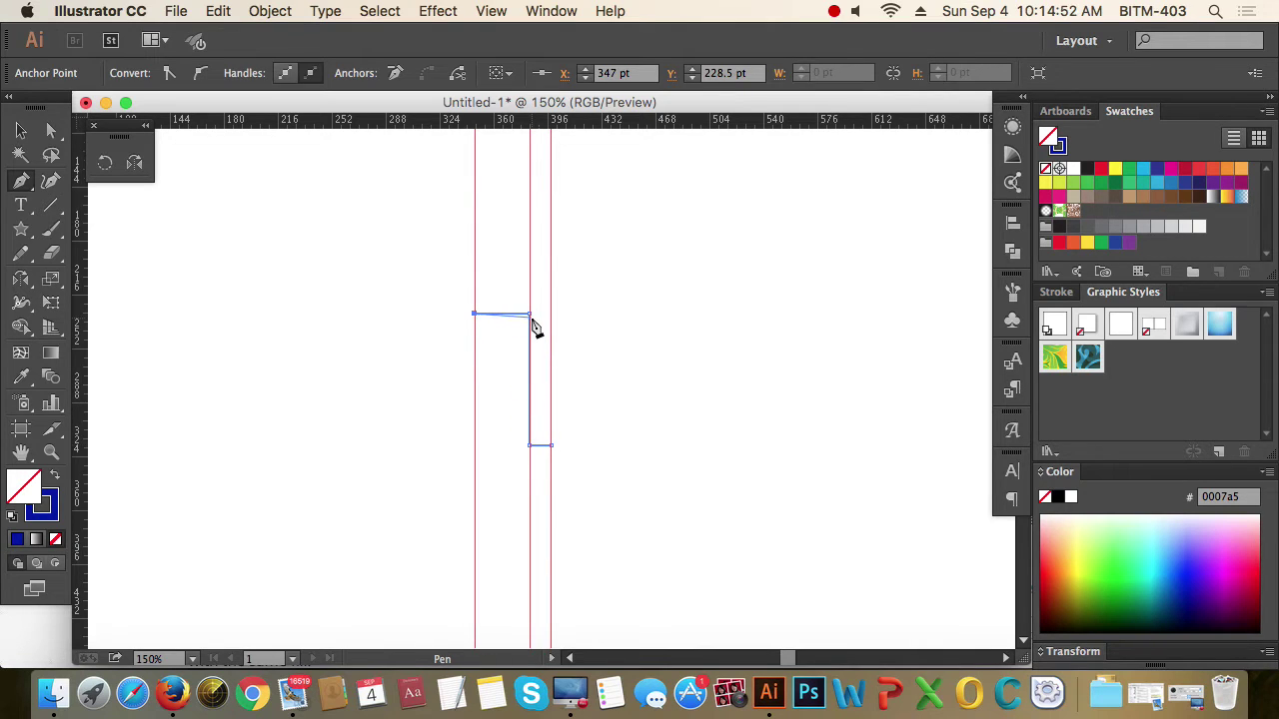
# Step: Draw a curved Pen segment from the 347 pt guide up to the 396 pt guide at about Y 82 pt and end the open path
pyautogui.press('super+minus')
pyautogui.press('super+minus')
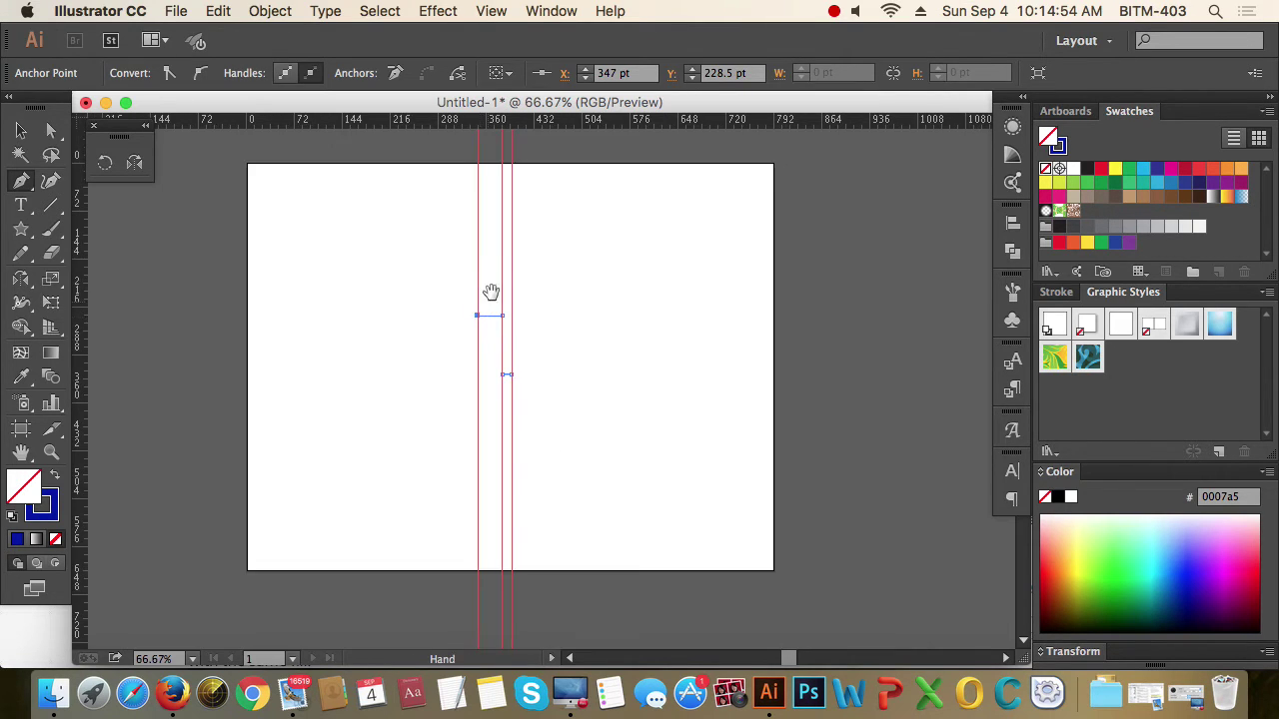
pyautogui.moveTo(490, 294); pyautogui.dragTo(496, 366)
pyautogui.press('super+plus')
pyautogui.press('super+plus')
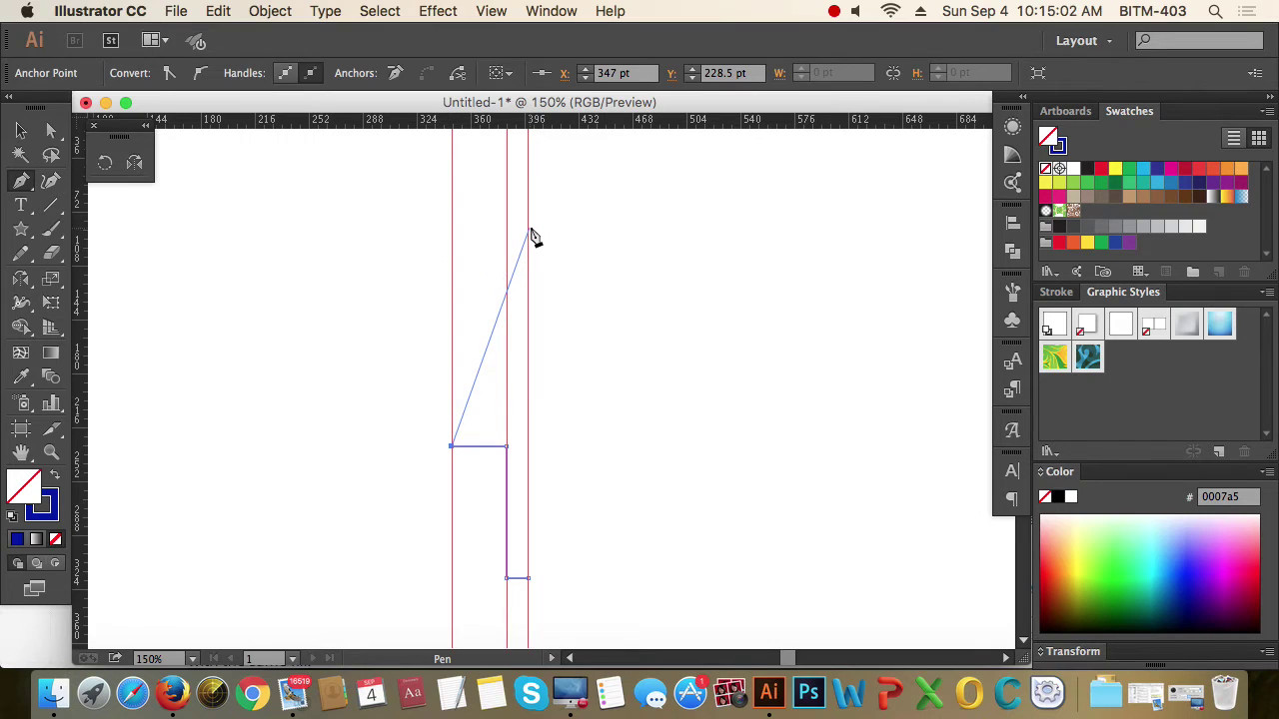
pyautogui.moveTo(528, 228); pyautogui.dragTo(618, 201)
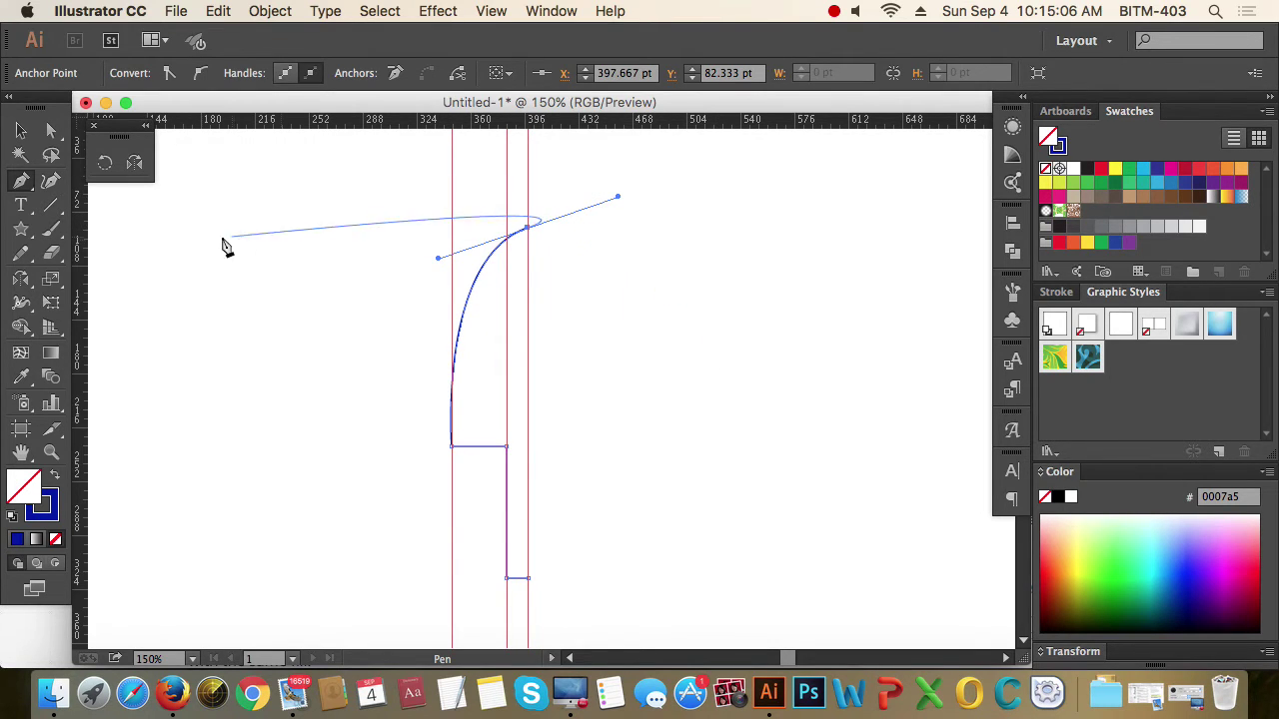
pyautogui.click(22, 132)
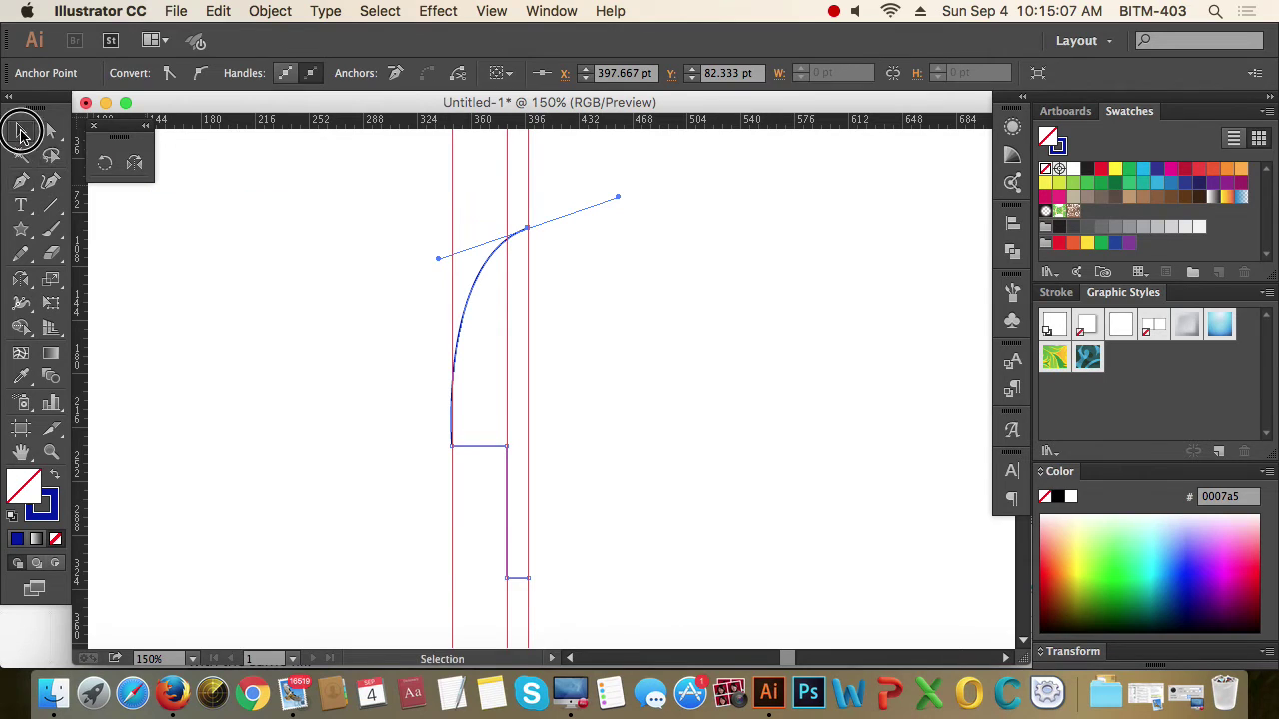
pyautogui.click(312, 268)
# Step: Hide the guides around the half outline
pyautogui.press('super+1')
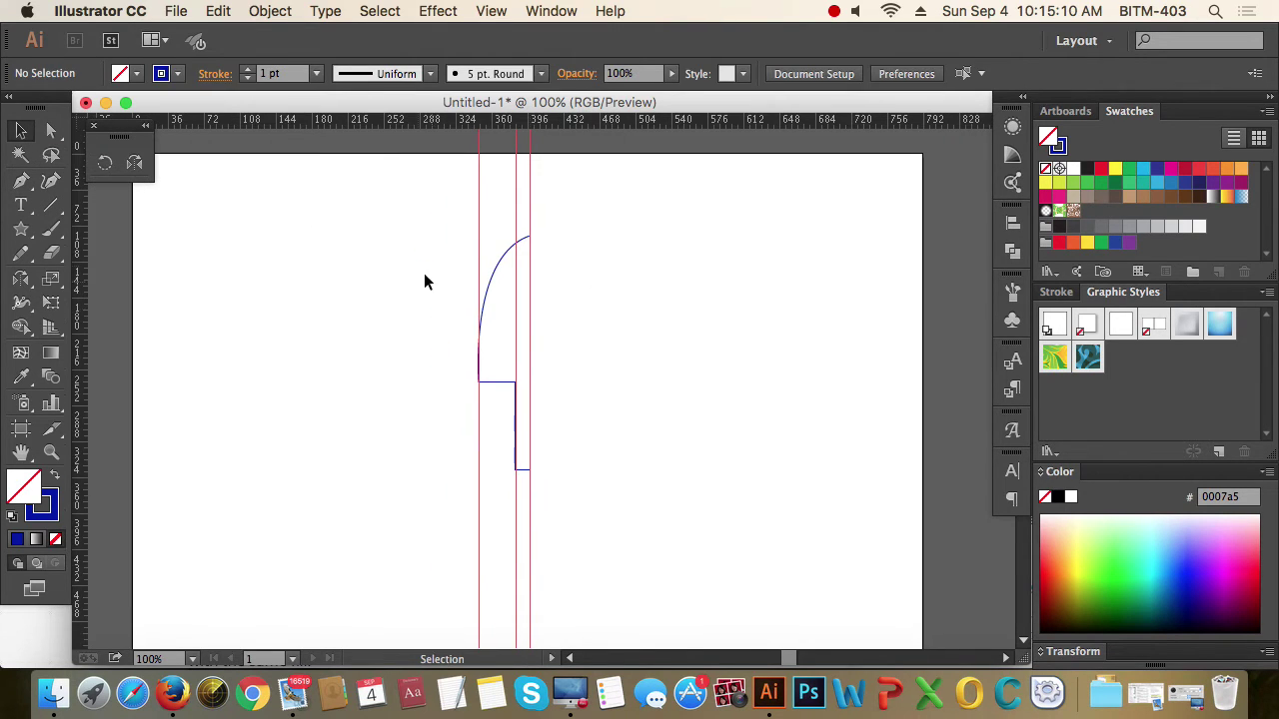
pyautogui.moveTo(425, 278); pyautogui.dragTo(591, 473)
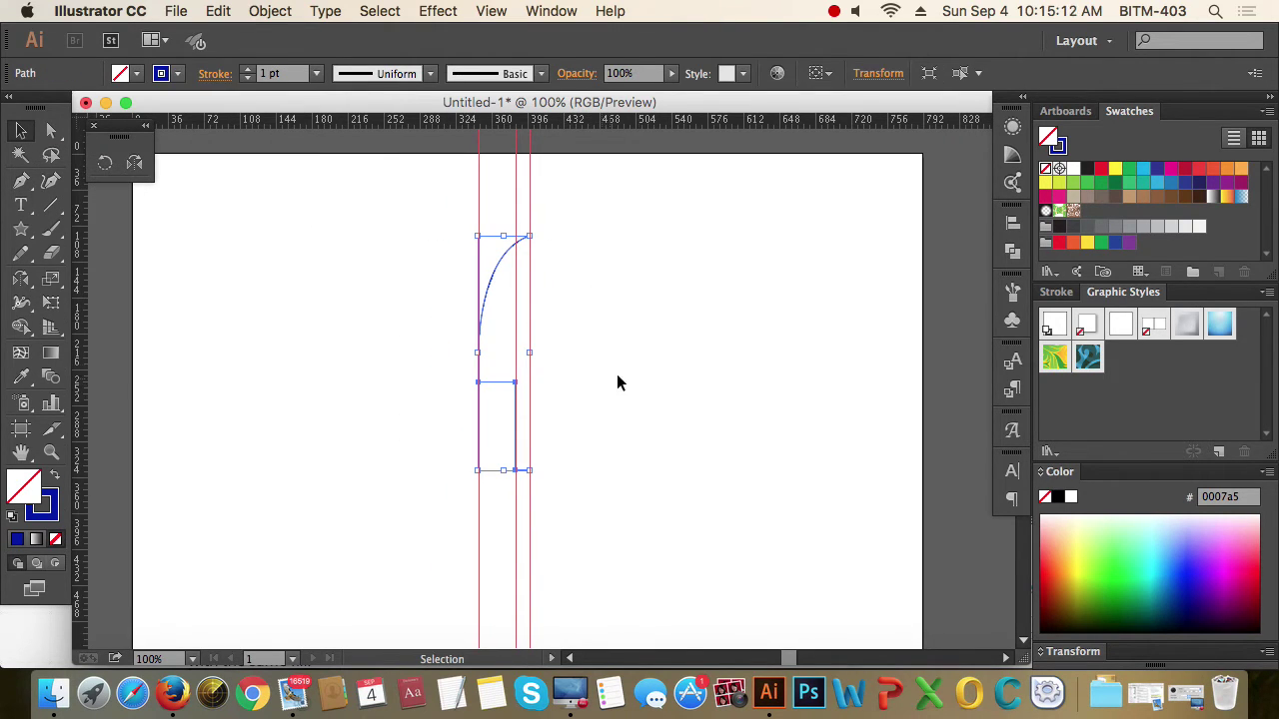
pyautogui.click(661, 303)
pyautogui.rightClick(625, 237)
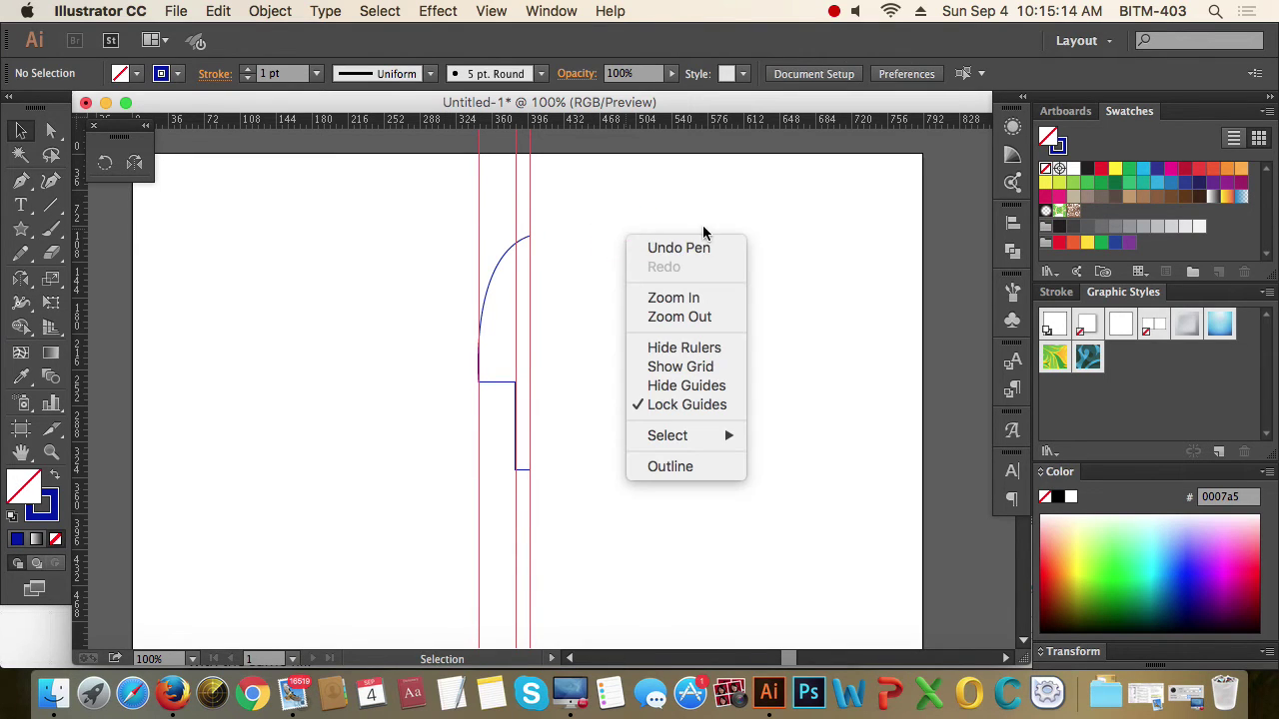
pyautogui.click(684, 388)
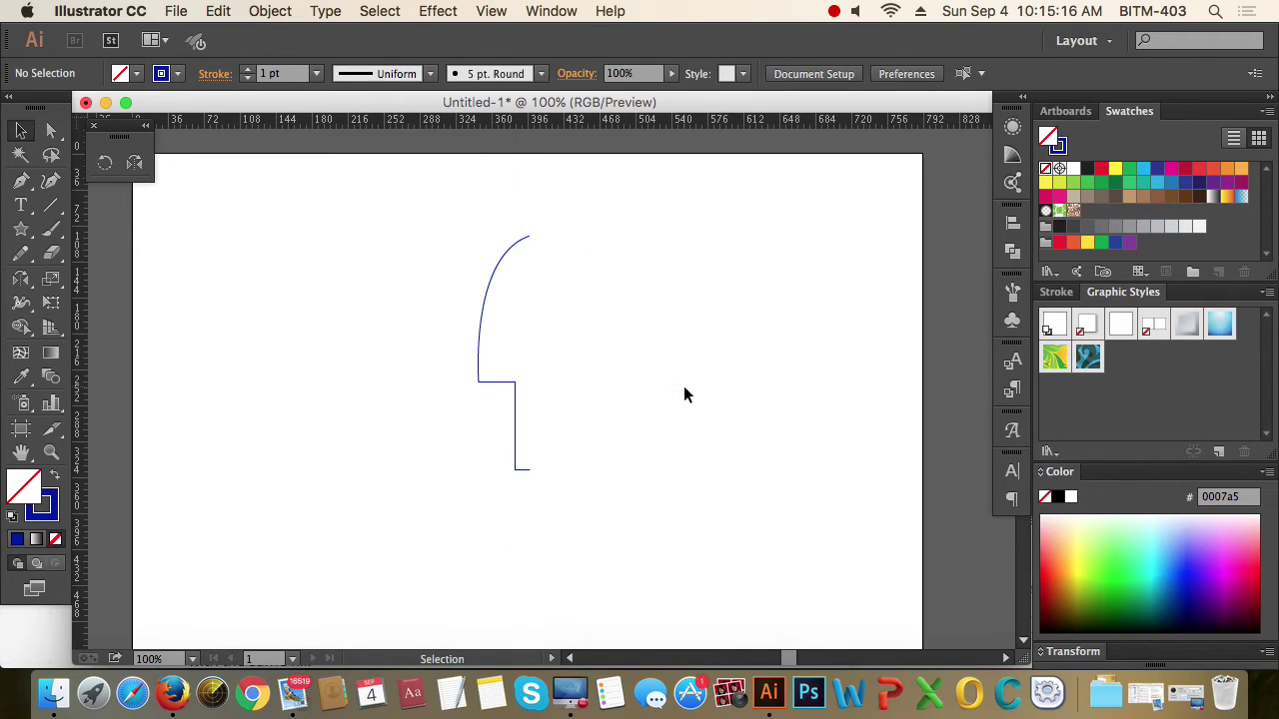
pyautogui.moveTo(357, 261); pyautogui.dragTo(738, 617)
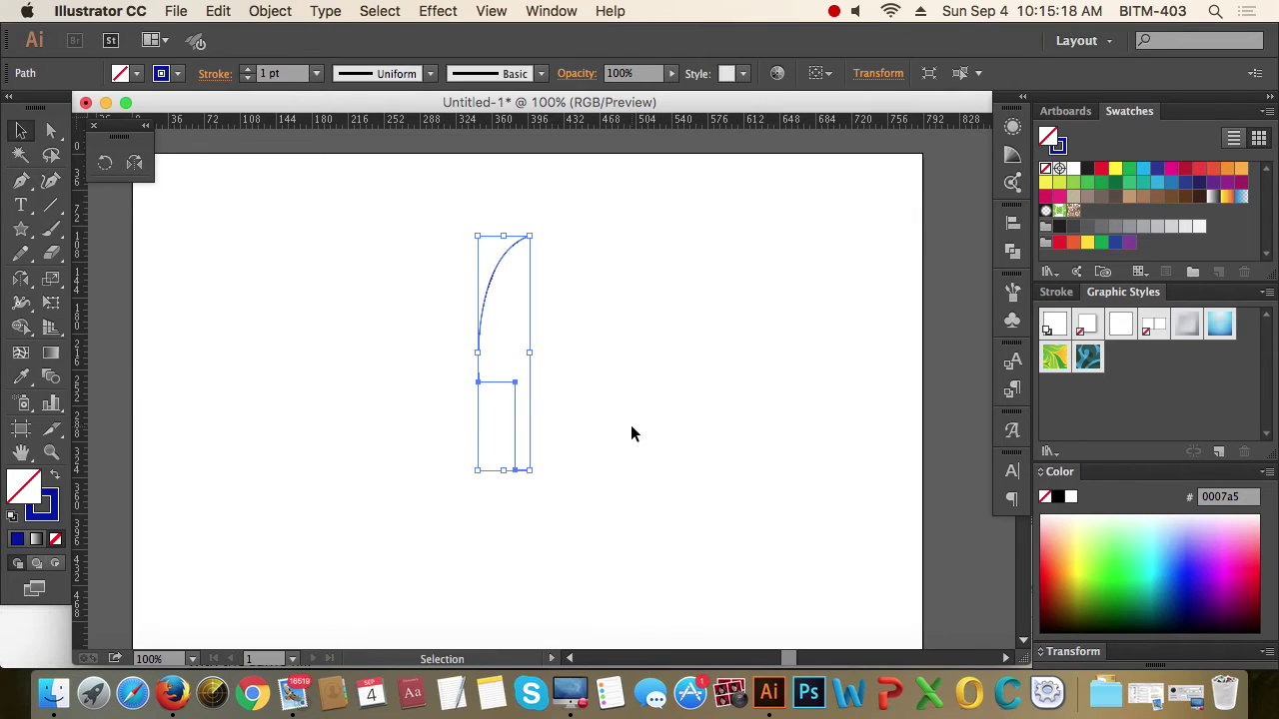
pyautogui.scroll(2, 488, 277)
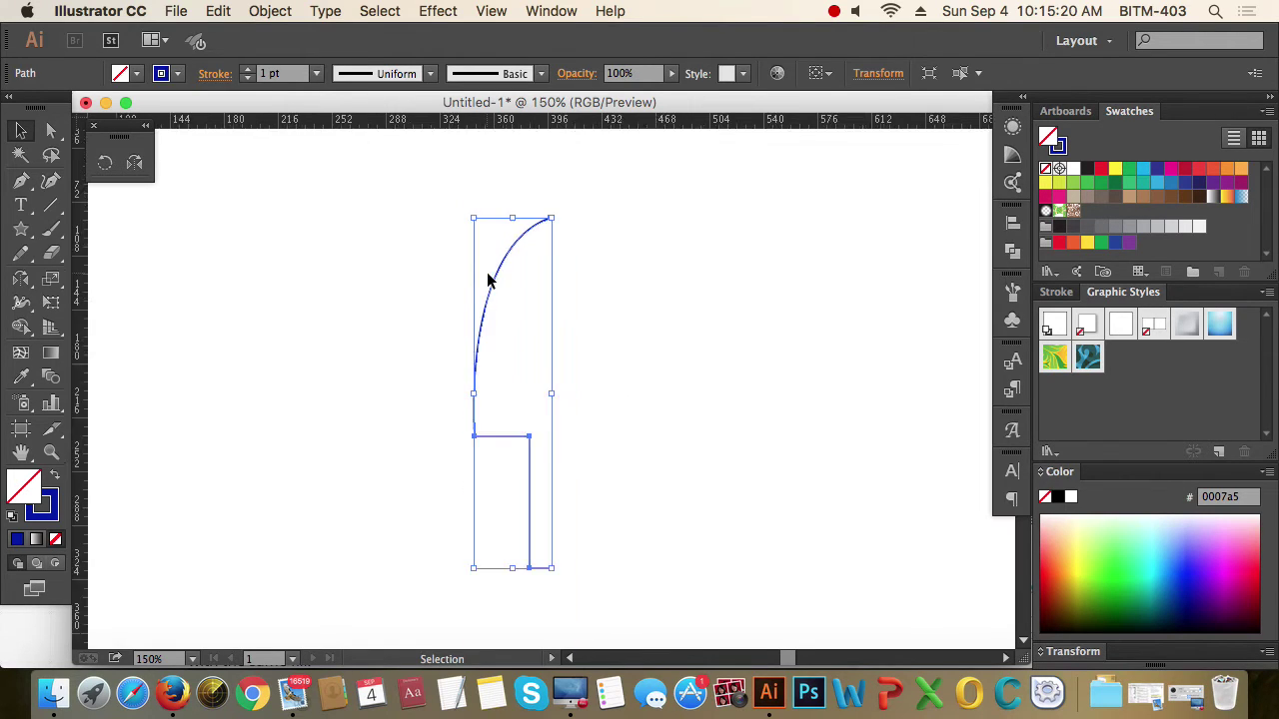
pyautogui.scroll(-1, 614, 330)
pyautogui.click(488, 295)
pyautogui.moveTo(455, 251); pyautogui.dragTo(581, 587)
pyautogui.click(618, 414)
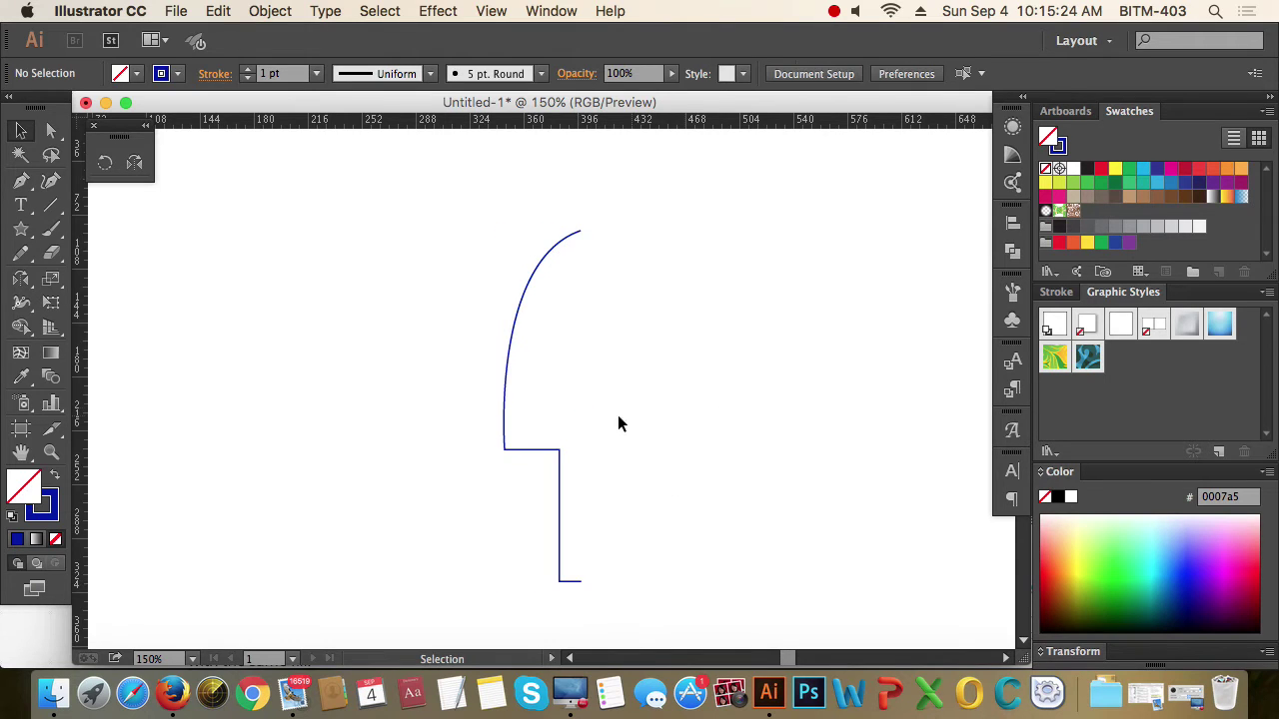
pyautogui.scroll(-2, 607, 414)
pyautogui.scroll(1, 601, 378)
# Step: Reflect a copy of the half outline across the vertical line through its upper and lower open ends to form a symmetrical shovel shape
pyautogui.moveTo(406, 237); pyautogui.dragTo(545, 469)
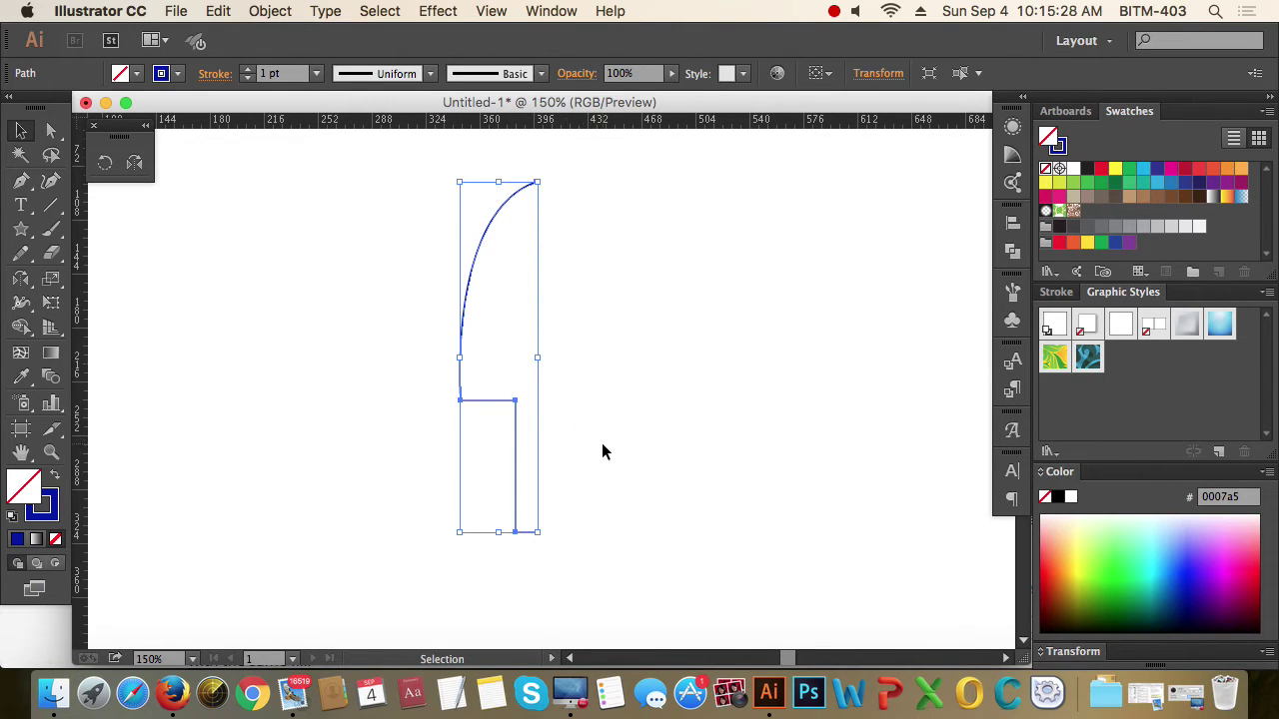
pyautogui.click(136, 164)
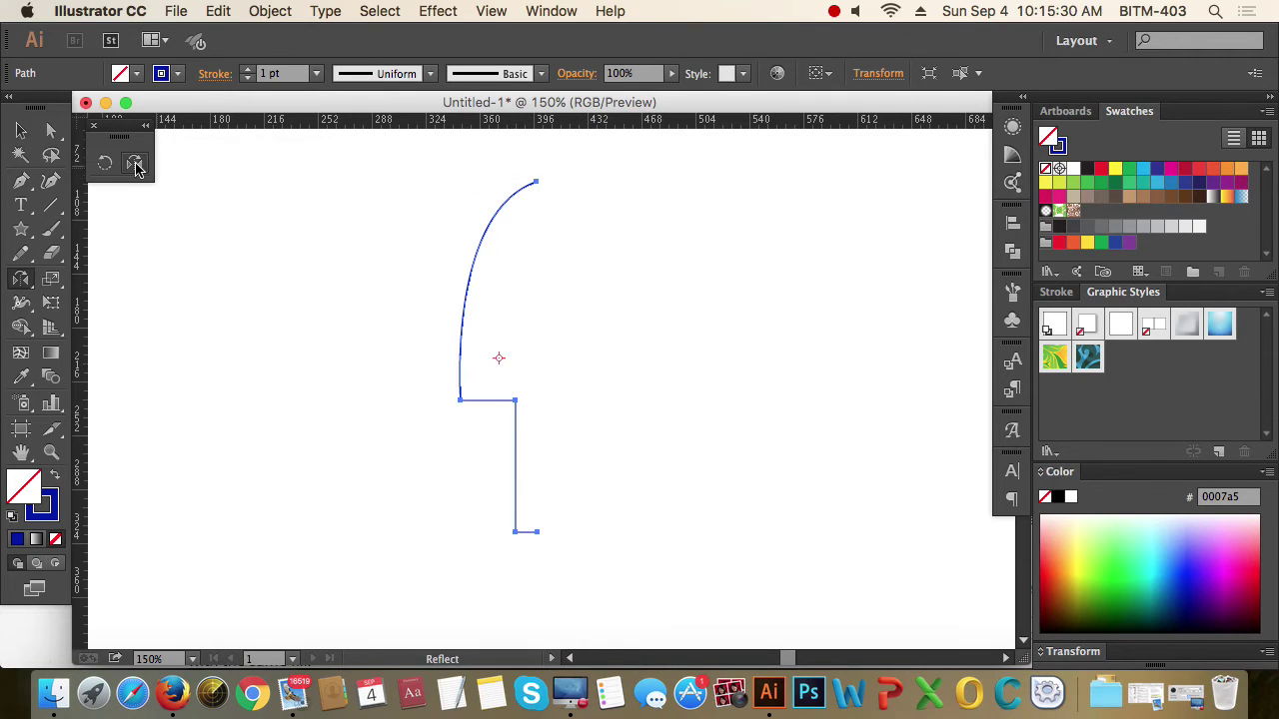
pyautogui.click(536, 182)
pyautogui.moveTo(539, 533); pyautogui.dragTo(535, 531)
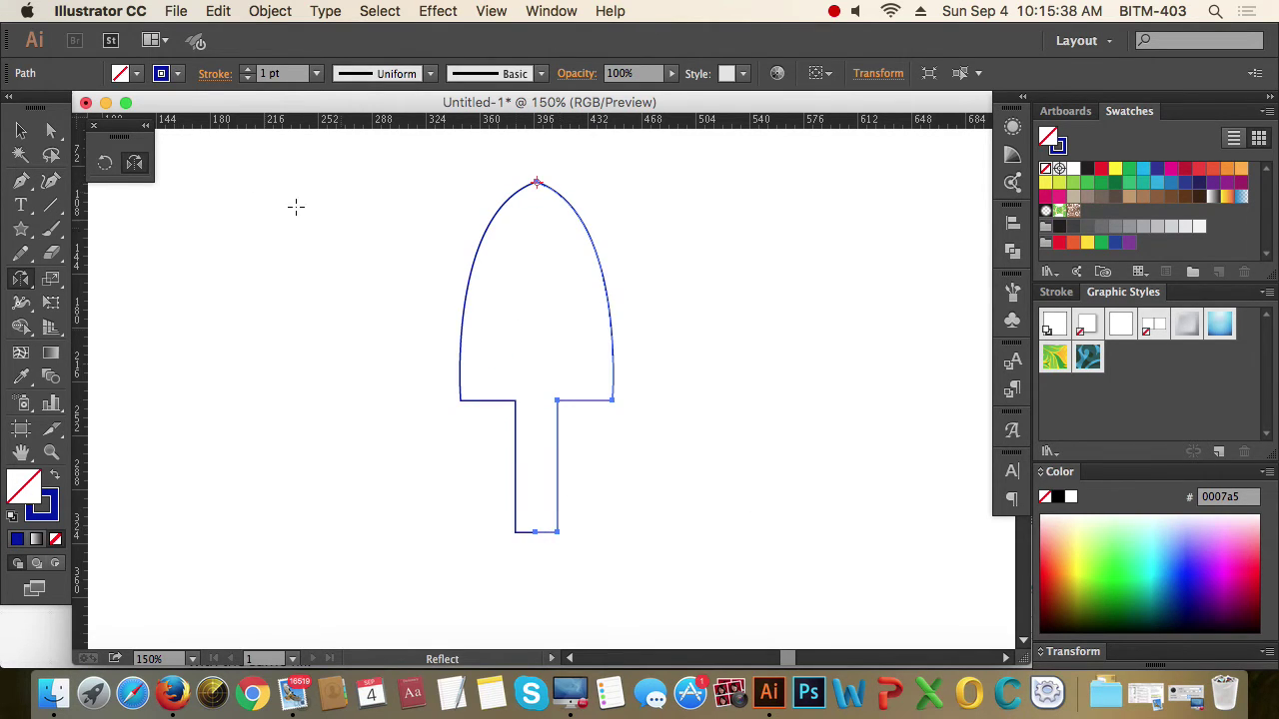
pyautogui.click(20, 130)
pyautogui.click(263, 295)
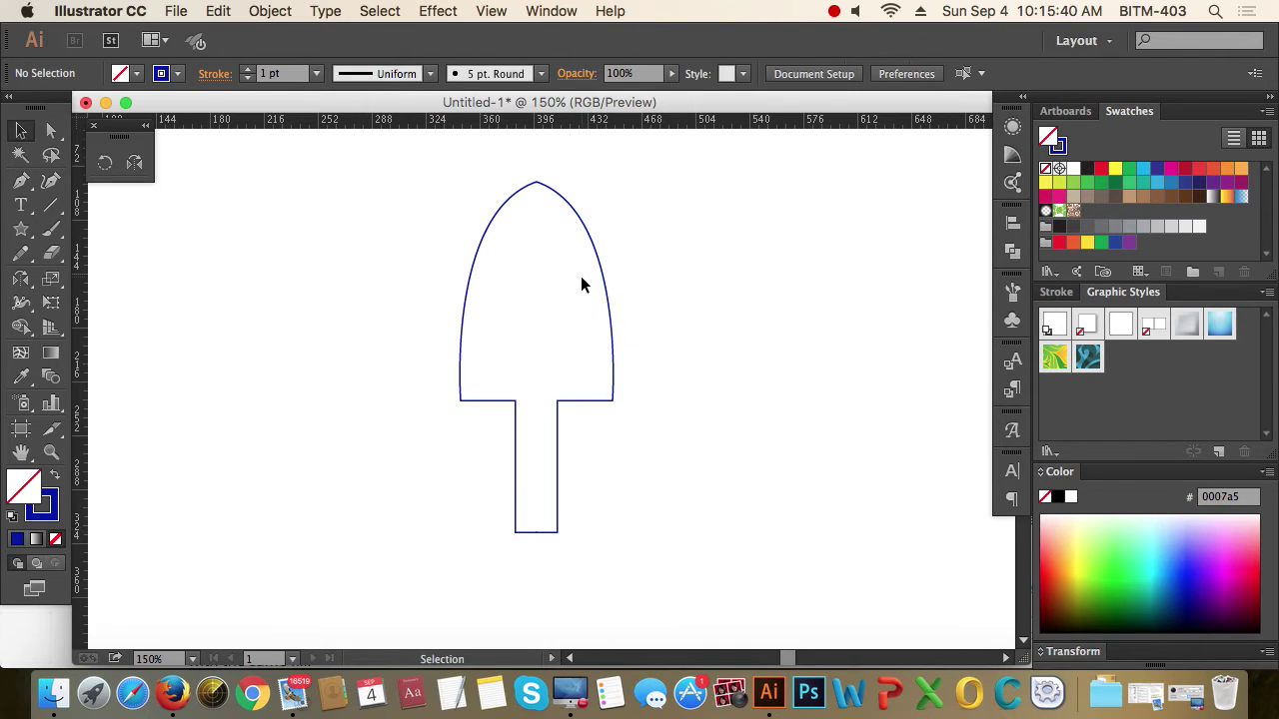
# Step: Select each half of the shovel outline in turn to check whether the halves are separate paths
pyautogui.click(611, 330)
pyautogui.click(739, 346)
pyautogui.moveTo(499, 299); pyautogui.dragTo(504, 305)
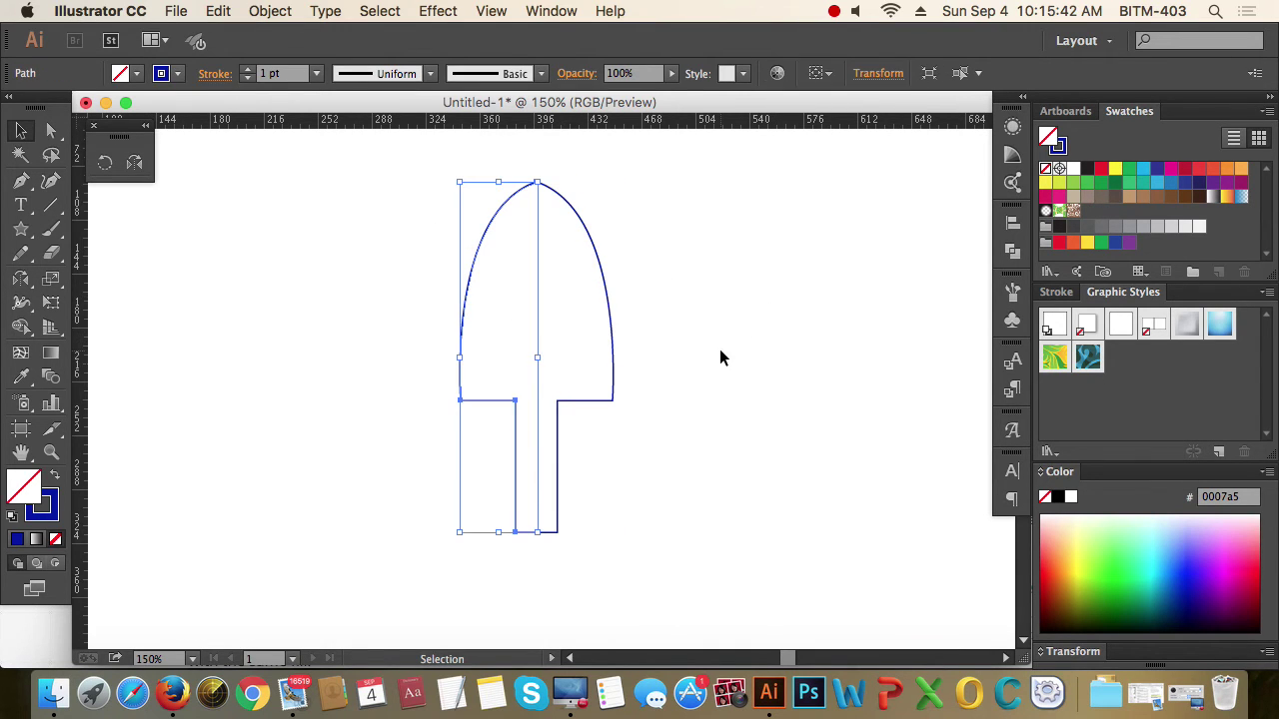
pyautogui.click(719, 349)
# Step: Try to join the two end points at the shovel's apex directly, without averaging them
pyautogui.scroll(6, 540, 179)
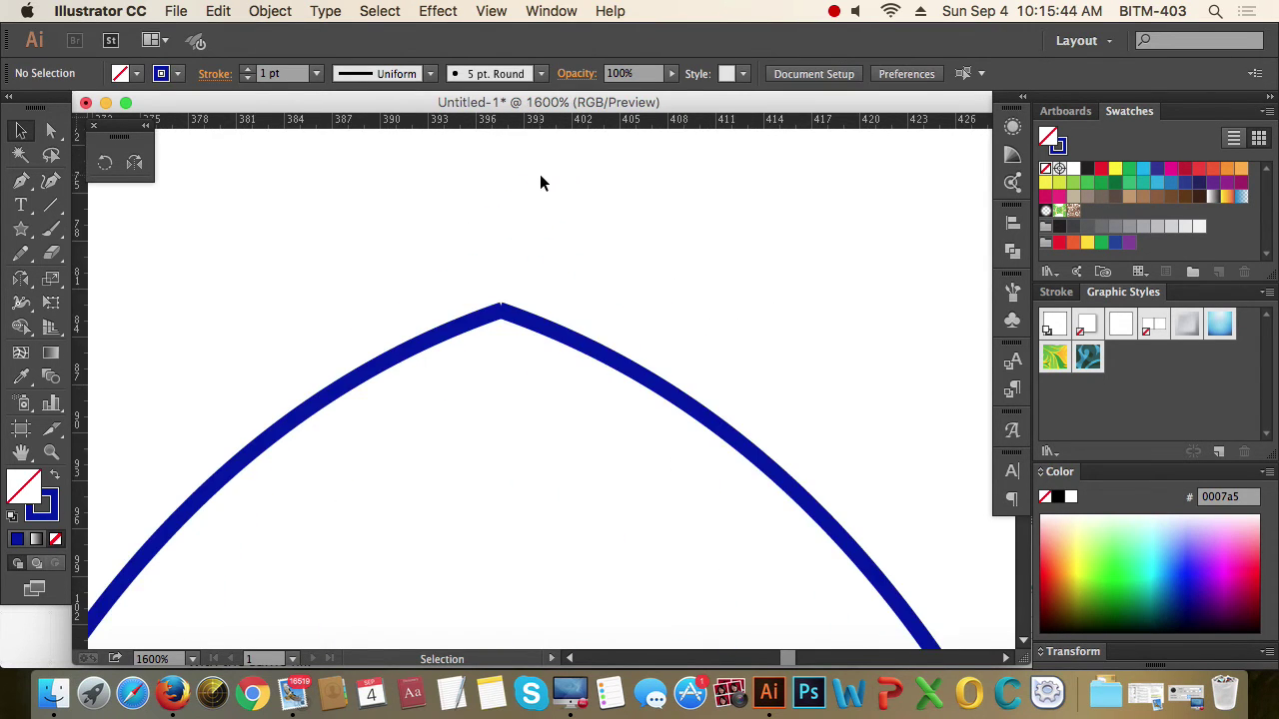
pyautogui.press('a')
pyautogui.moveTo(487, 255); pyautogui.dragTo(543, 429)
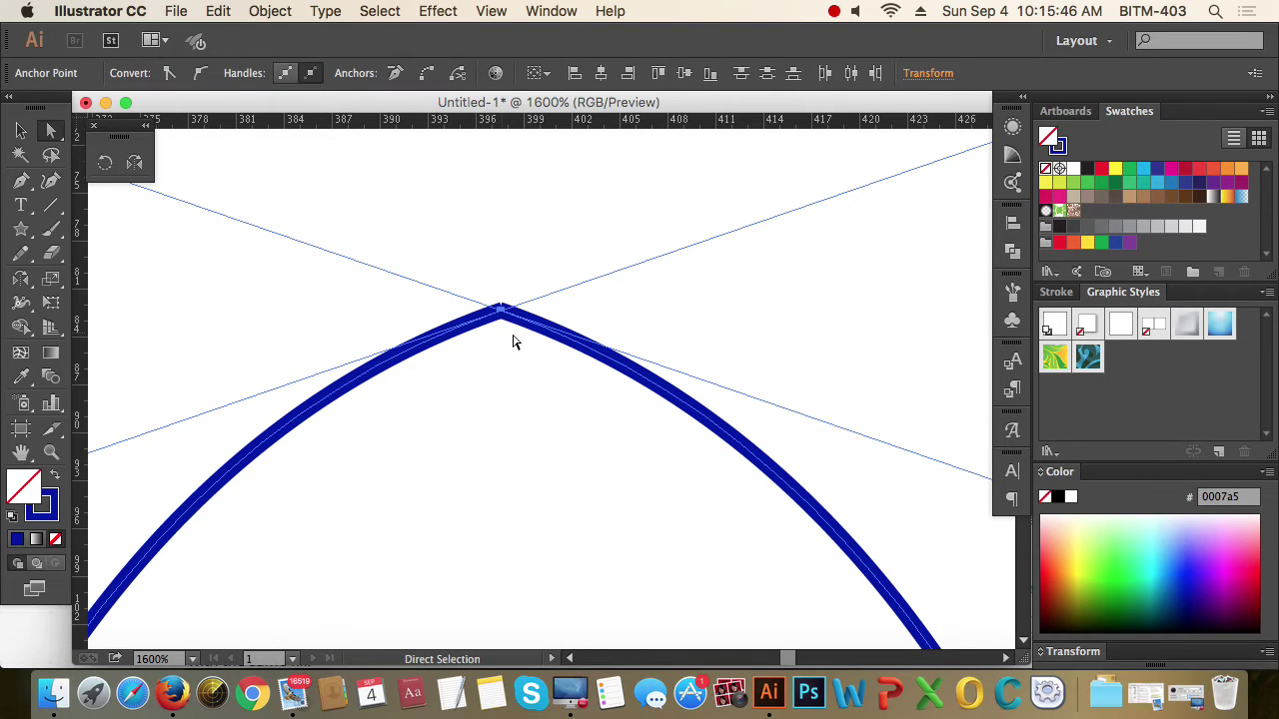
pyautogui.scroll(-4, 666, 319)
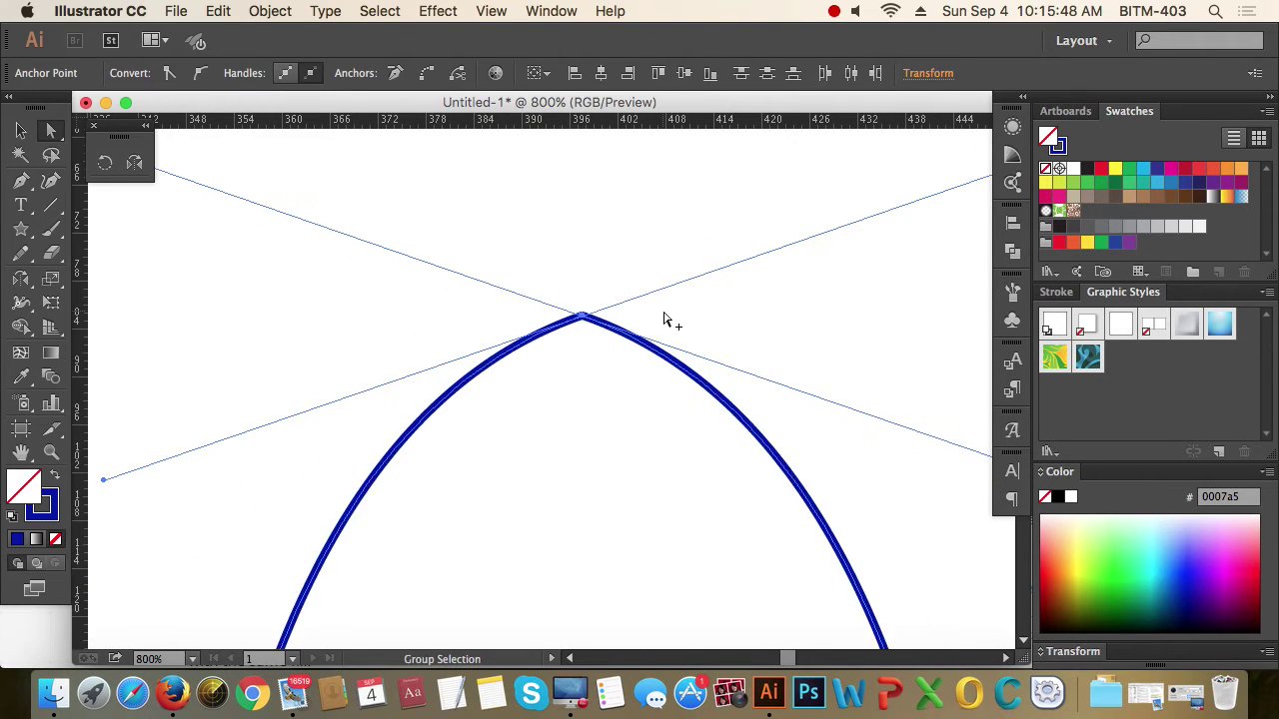
pyautogui.press('super')
pyautogui.keyDown('super'); pyautogui.click(664, 318); pyautogui.keyUp('super')
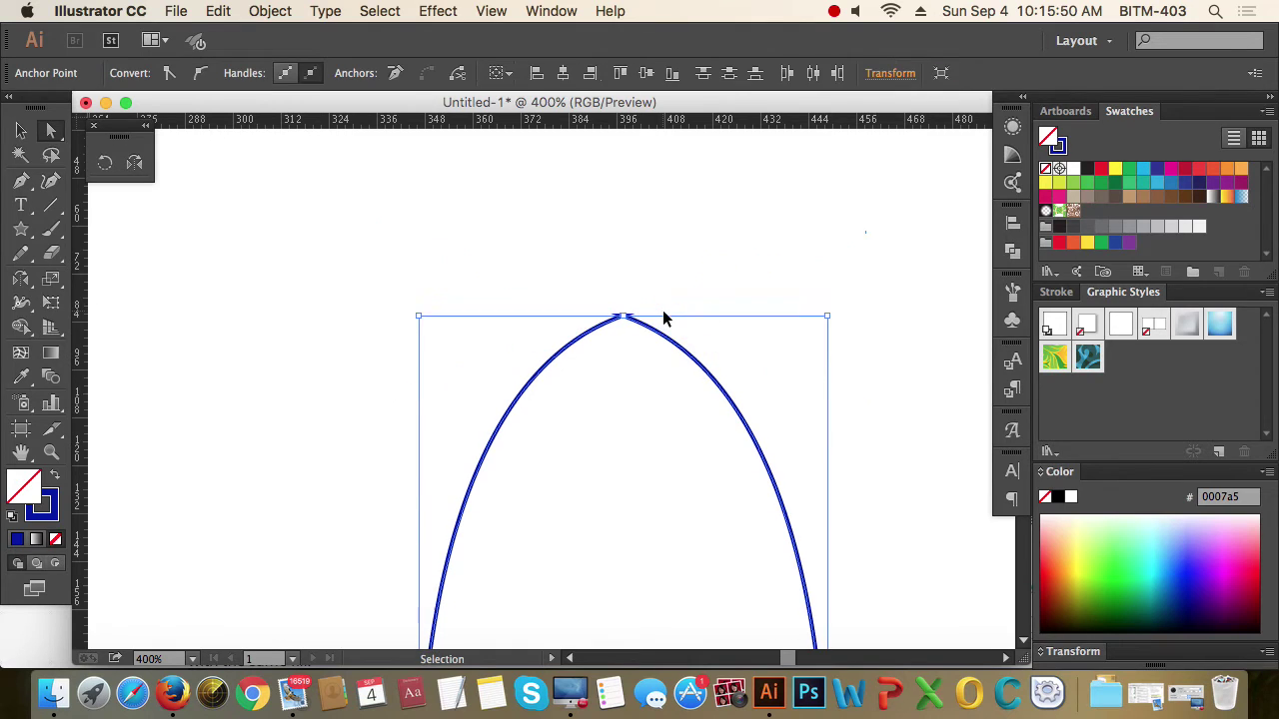
pyautogui.scroll(4, 664, 319)
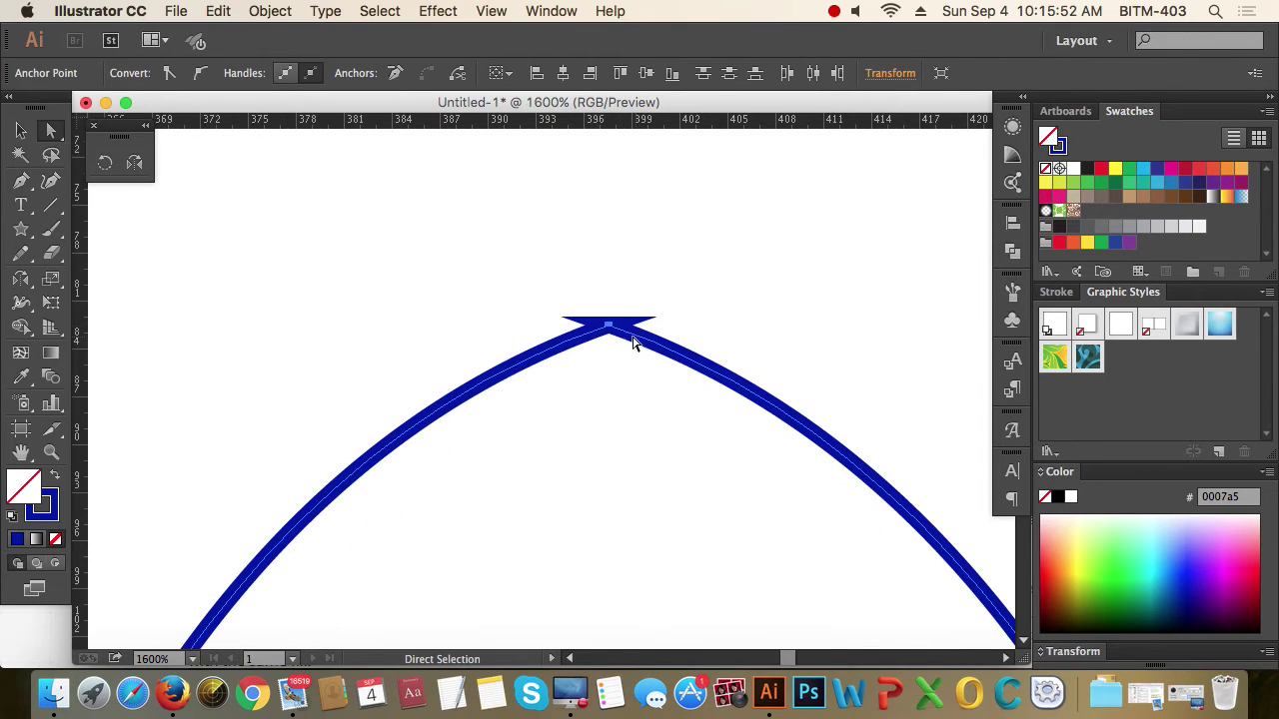
pyautogui.scroll(-2, 624, 344)
pyautogui.press('super')
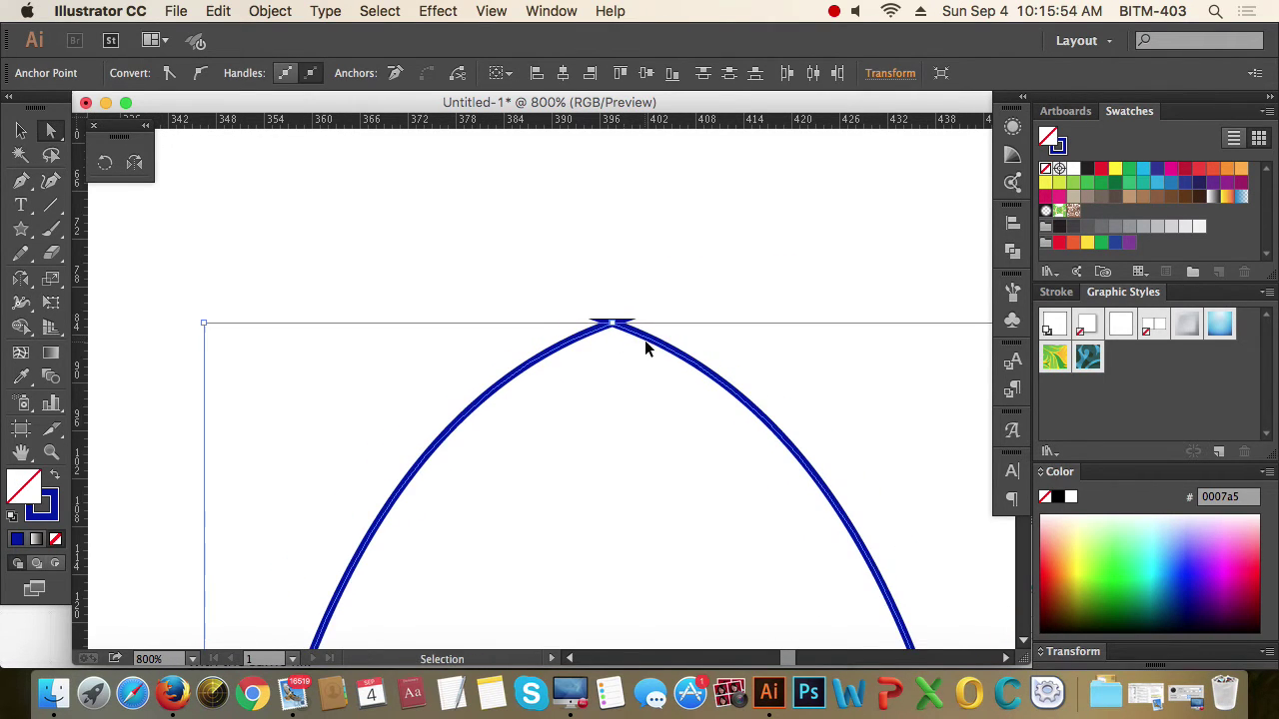
pyautogui.keyDown('super'); pyautogui.click(705, 329); pyautogui.keyUp('super')
# Step: Average the two end points at the shovel's apex on both axes and join them into one anchor
pyautogui.moveTo(572, 284); pyautogui.dragTo(633, 366)
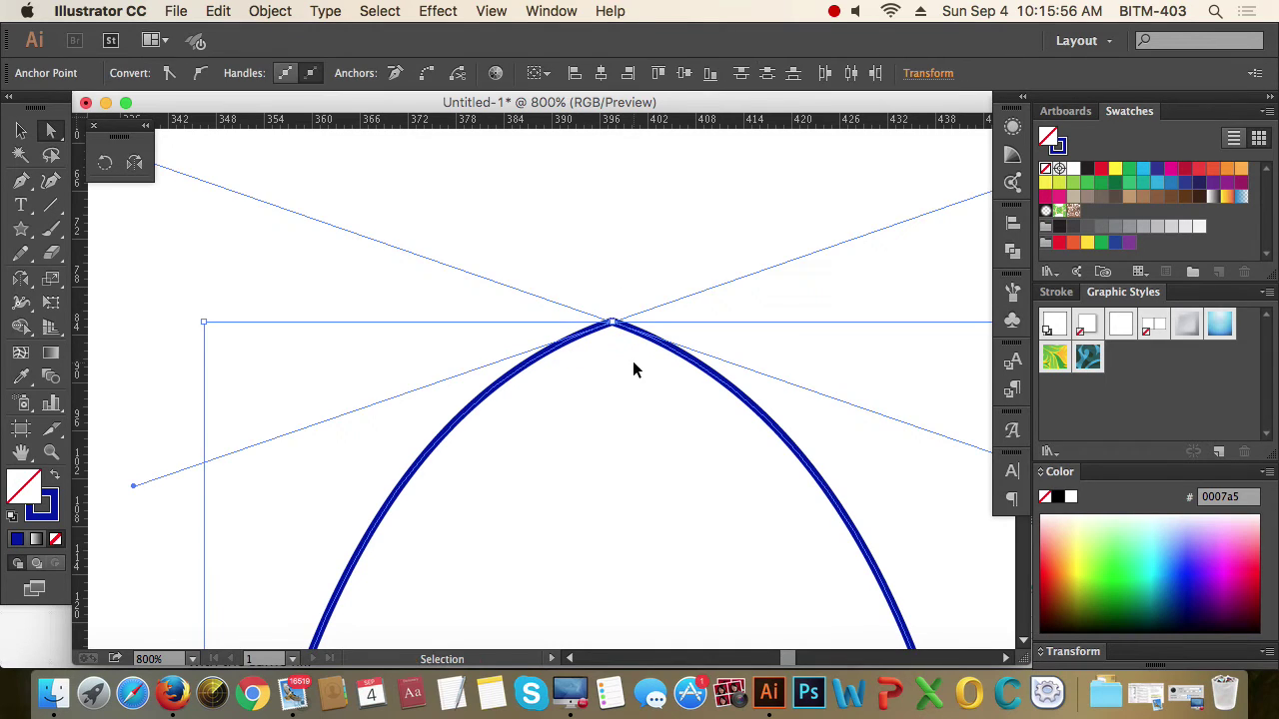
pyautogui.press('super+alt+j')
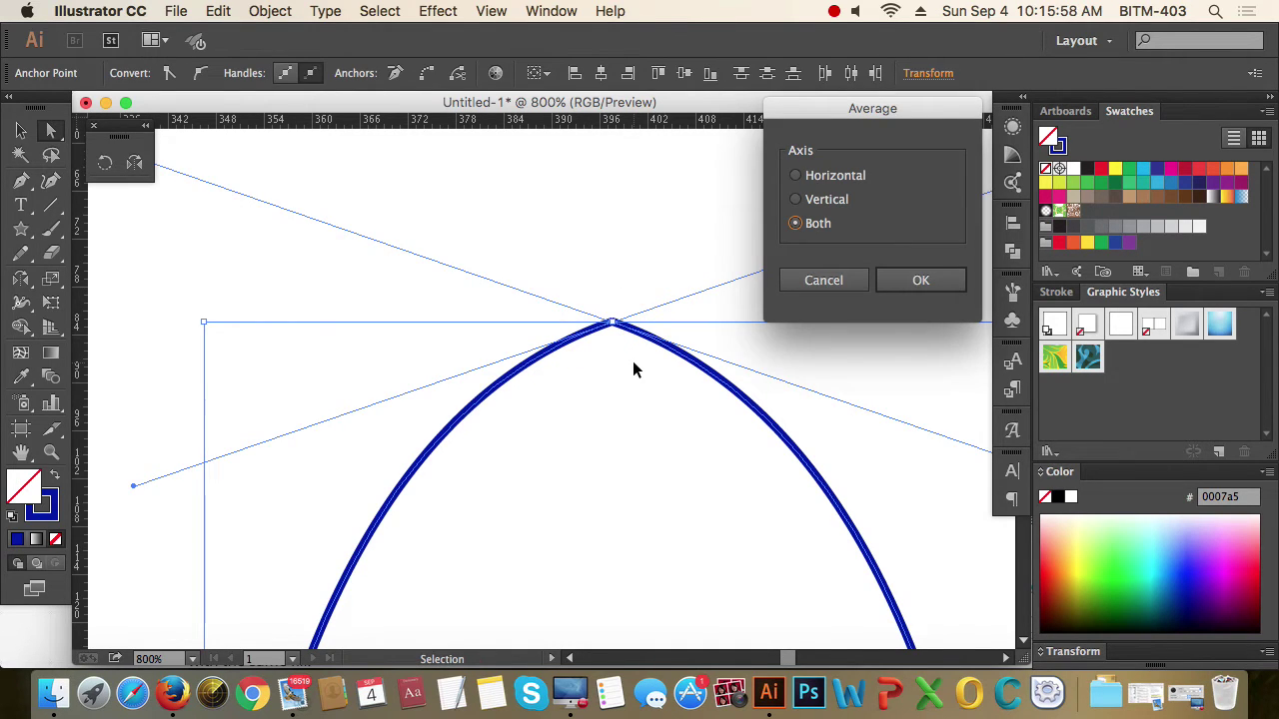
pyautogui.press('Return')
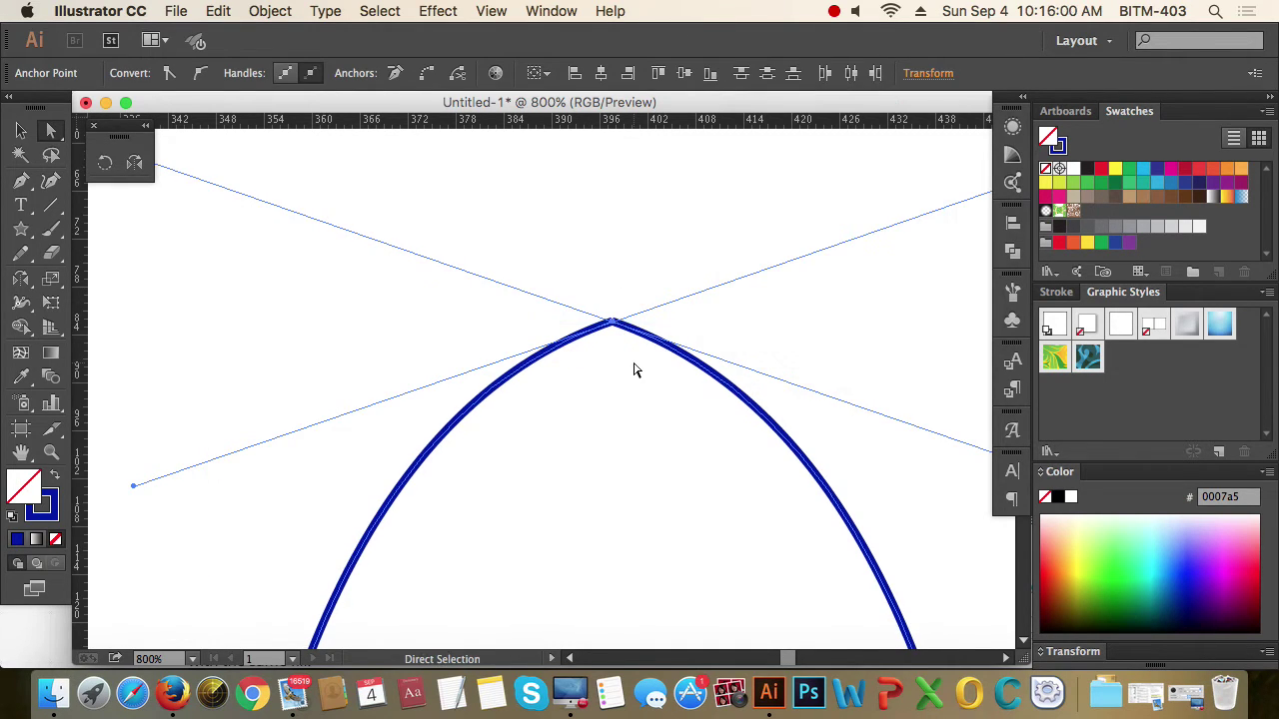
pyautogui.press('super+j')
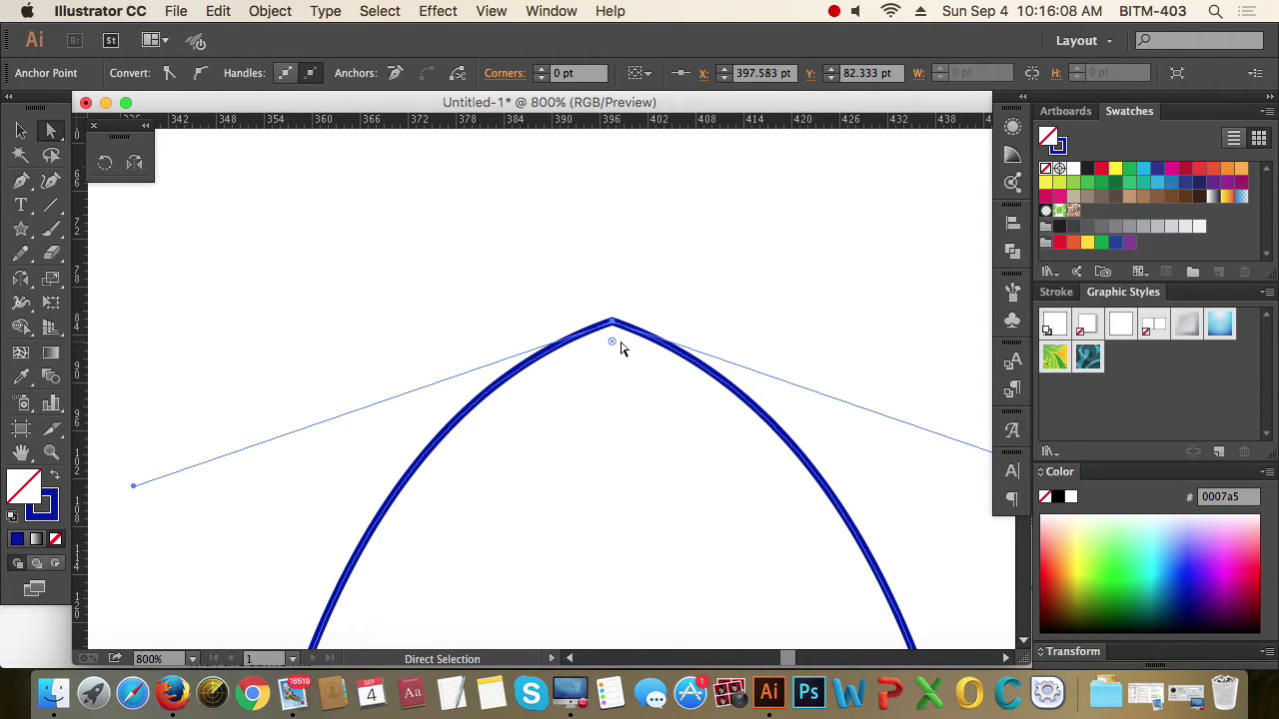
pyautogui.click(713, 299)
# Step: Join the two end points in the middle of the handle's lower edge to close the shovel outline
pyautogui.scroll(-5, 667, 390)
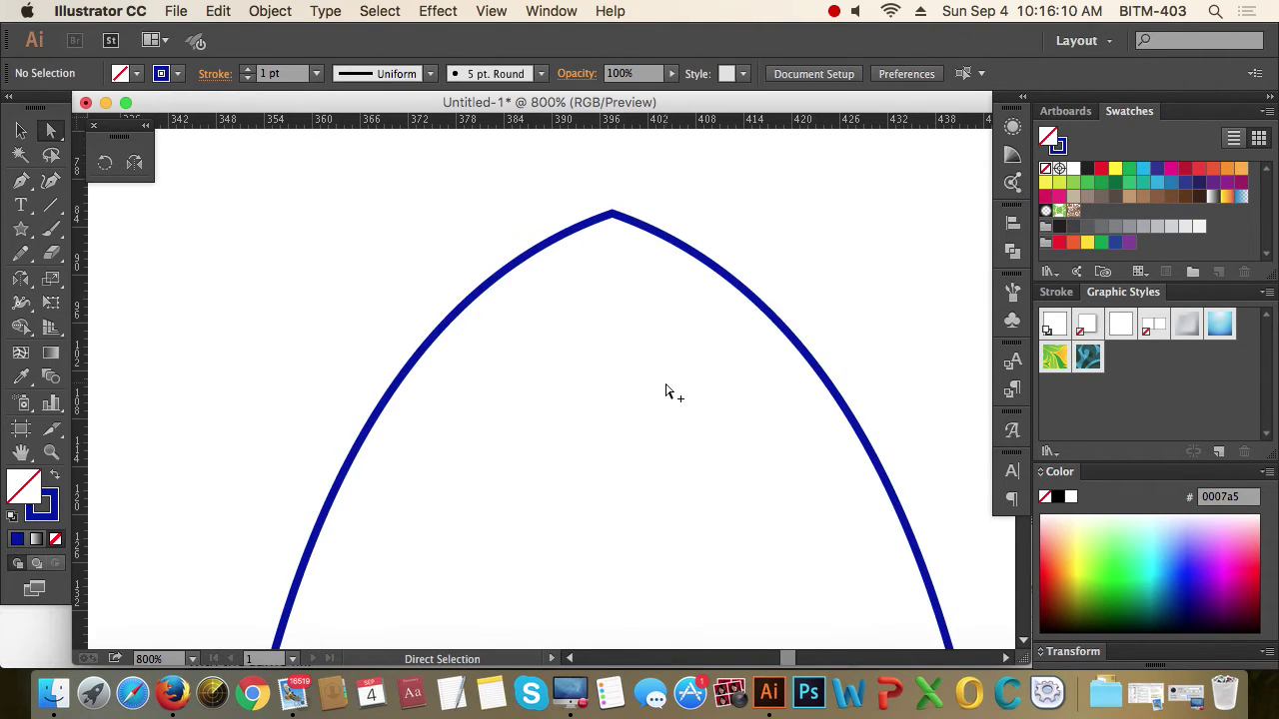
pyautogui.scroll(5, 599, 405)
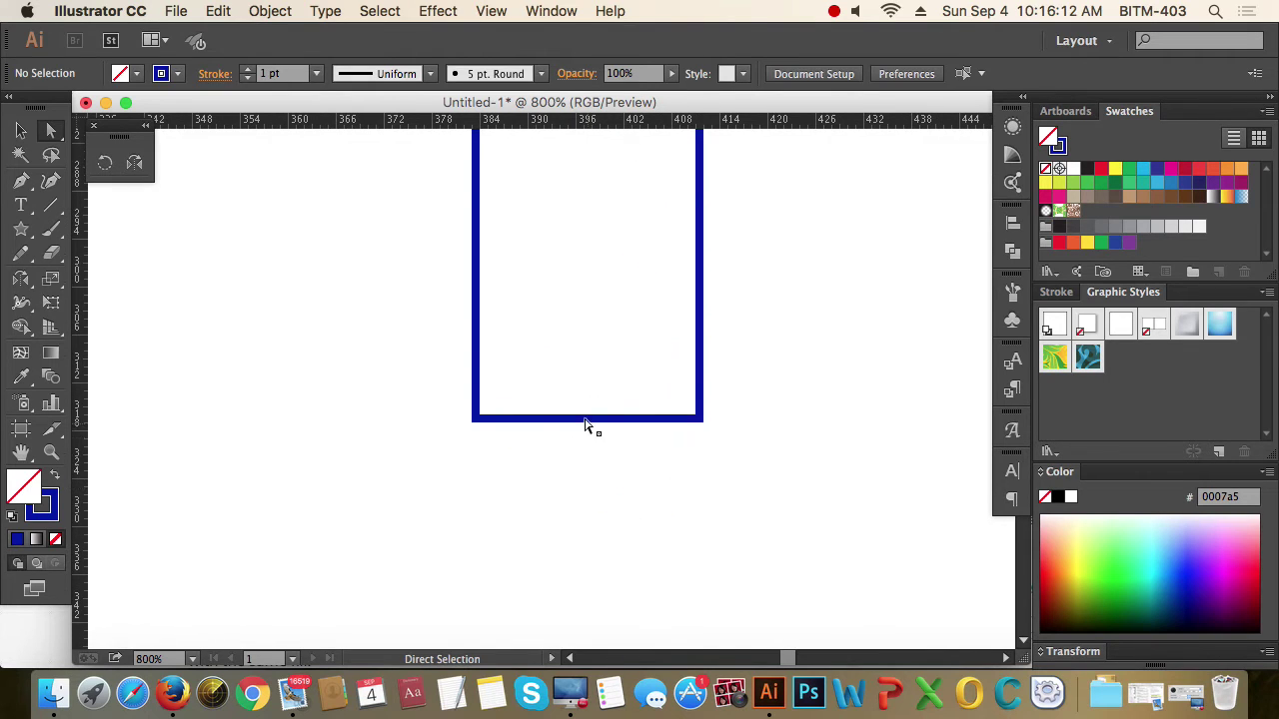
pyautogui.moveTo(590, 416)
pyautogui.mouseDown()
pyautogui.moveTo(626, 470)
pyautogui.moveTo(591, 423)
pyautogui.mouseUp()
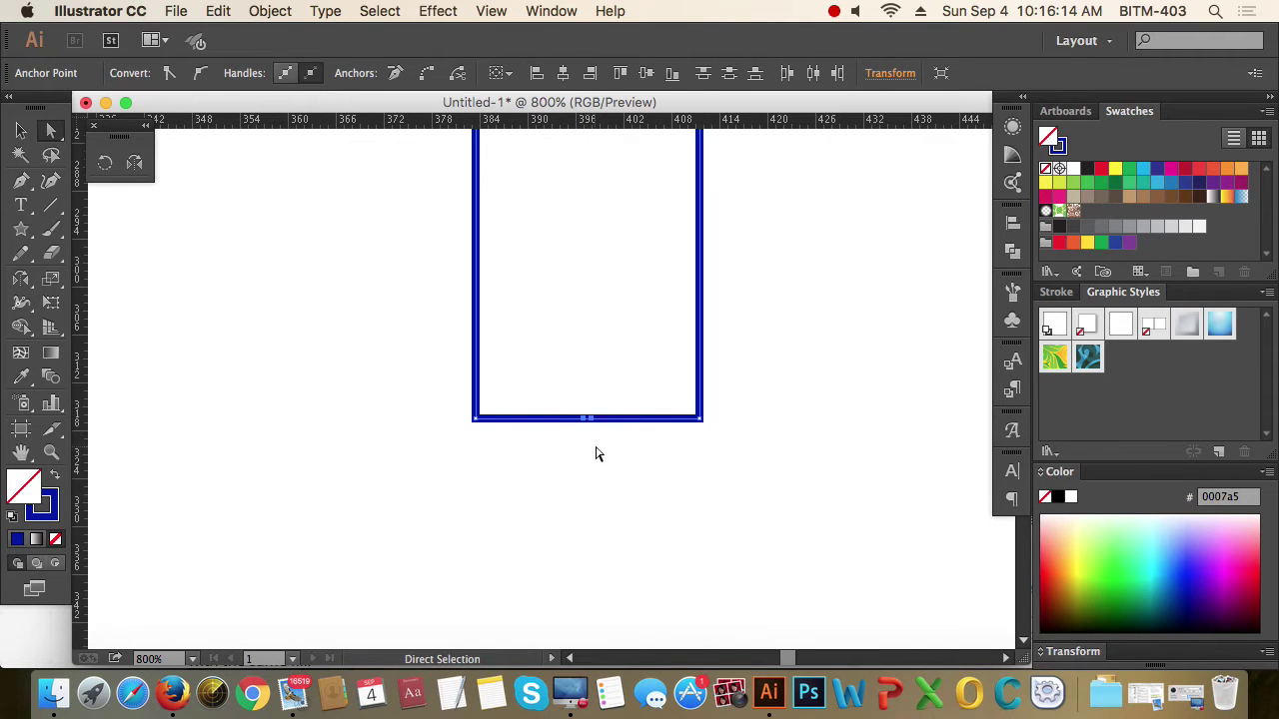
pyautogui.scroll(3, 587, 425)
pyautogui.scroll(2, 586, 426)
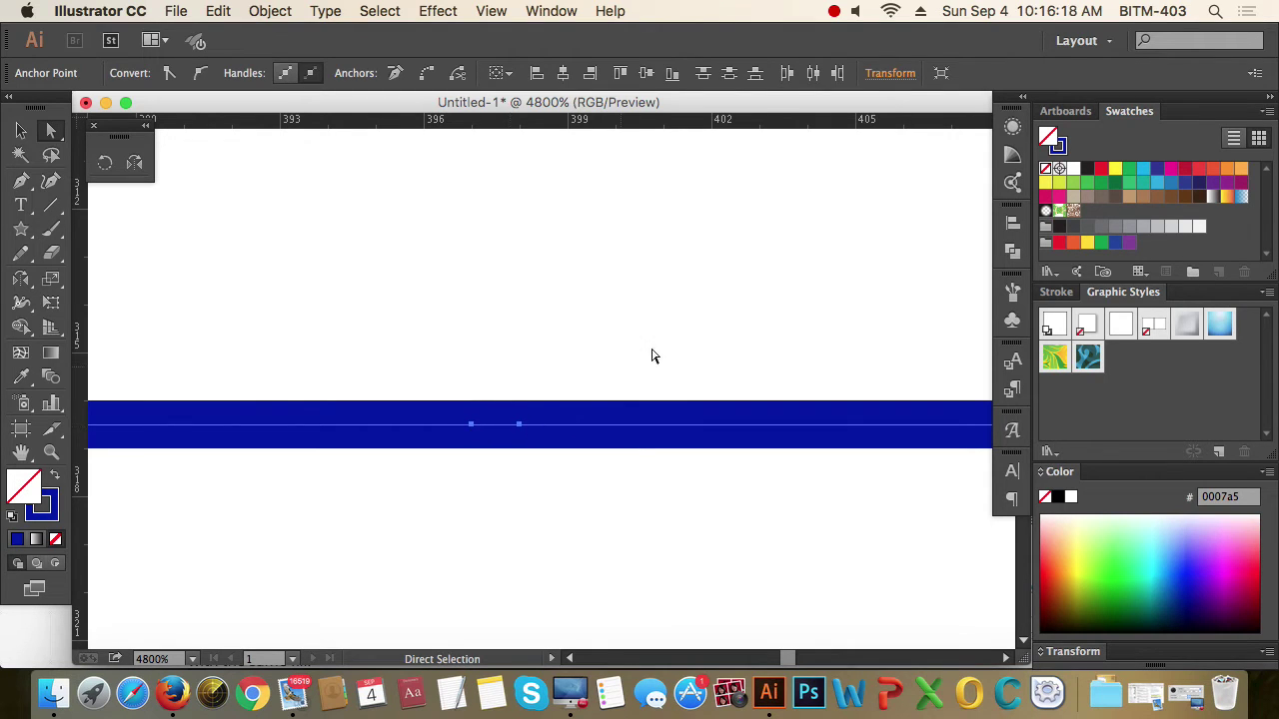
pyautogui.press('super+k')
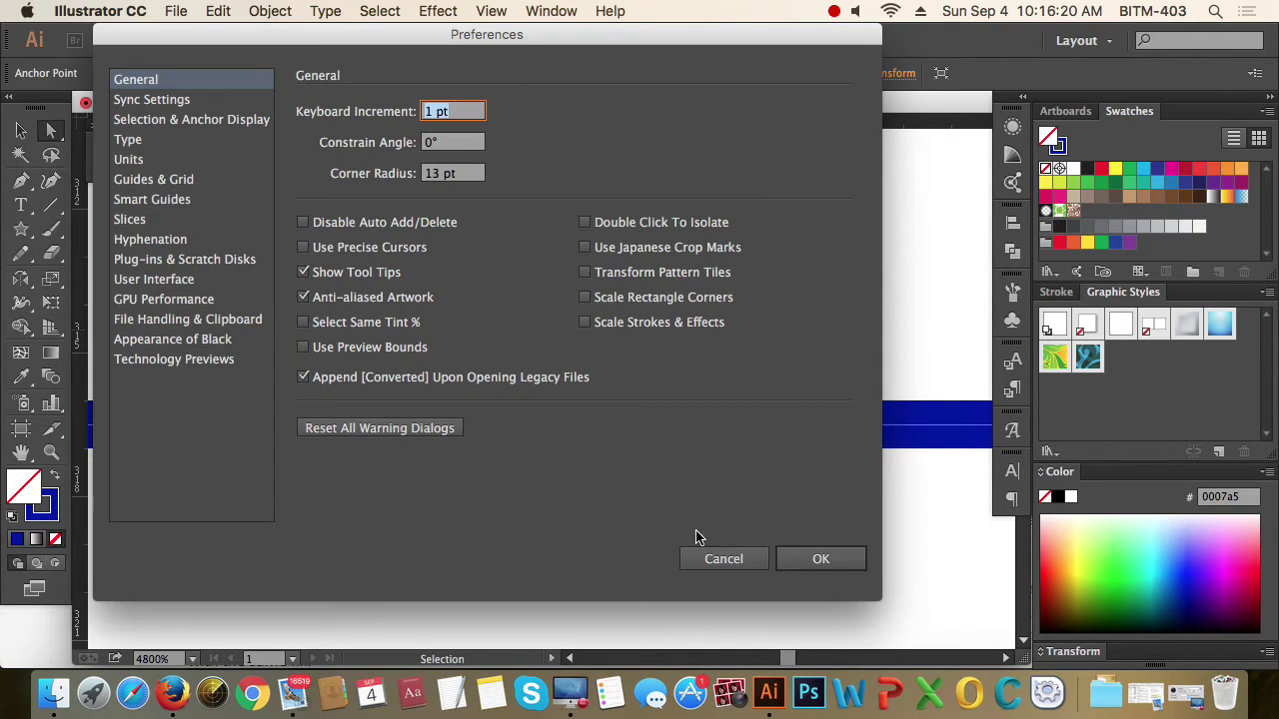
pyautogui.click(719, 560)
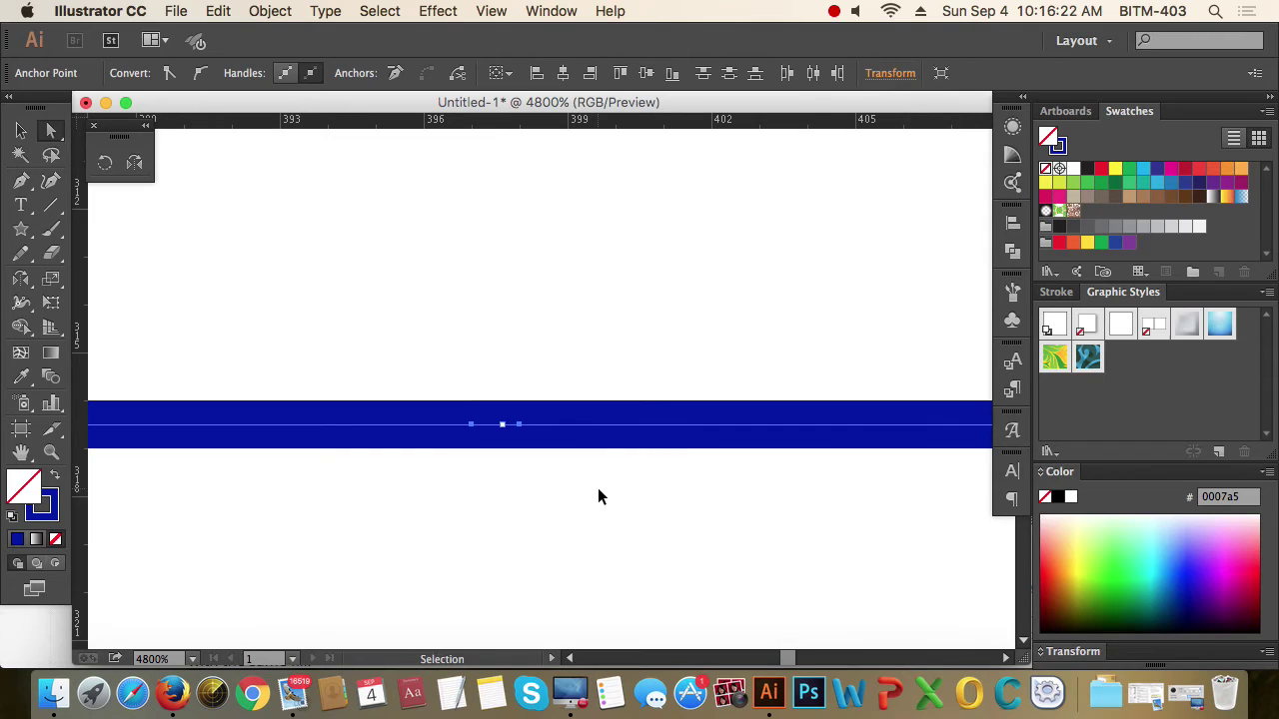
pyautogui.press('super+j')
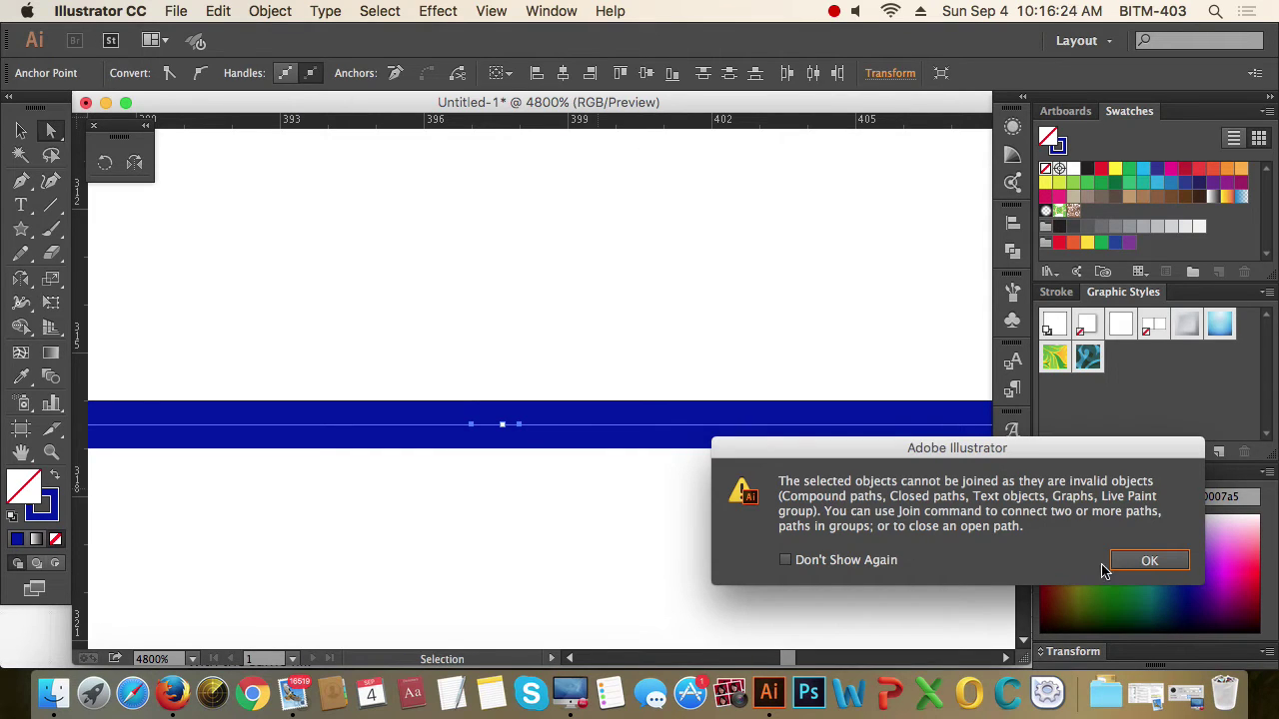
pyautogui.click(785, 560)
pyautogui.click(1148, 560)
pyautogui.click(619, 497)
# Step: Select the shovel outline by its segments and as a whole to check that it is a single path
pyautogui.scroll(-3, 620, 496)
pyautogui.scroll(-1, 619, 496)
pyautogui.moveTo(737, 519); pyautogui.dragTo(688, 430)
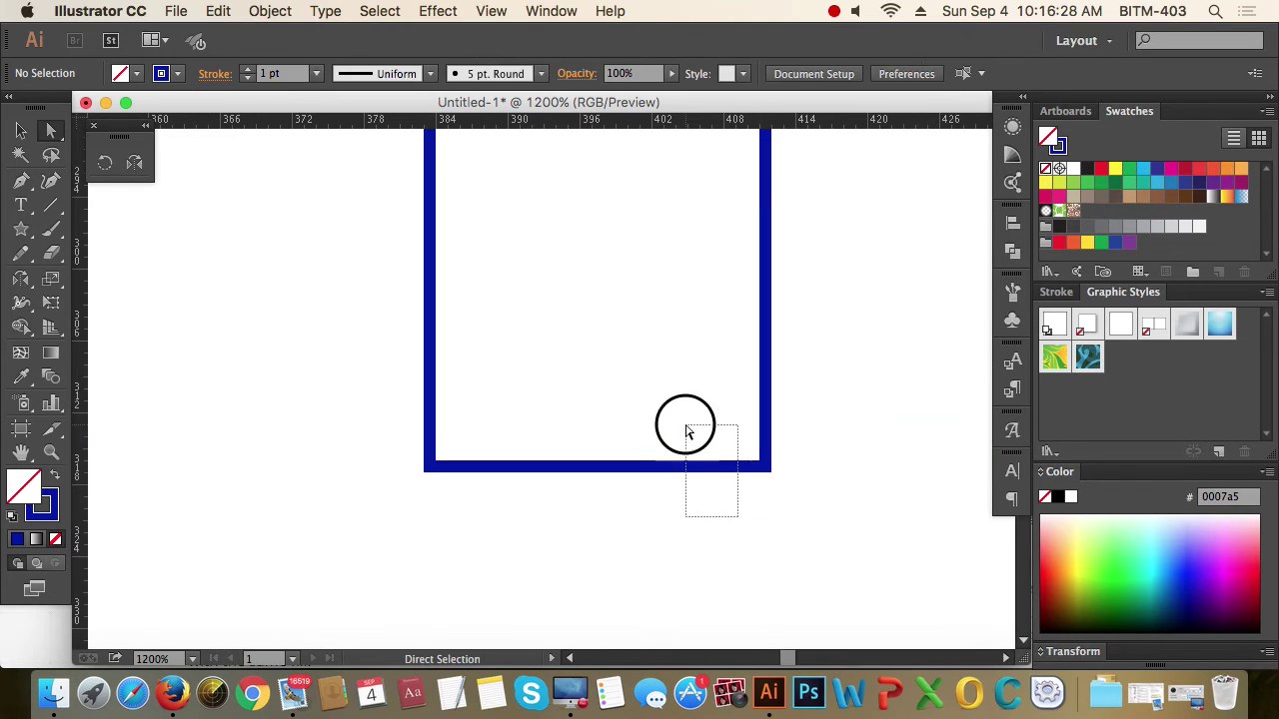
pyautogui.scroll(-4, 689, 431)
pyautogui.scroll(-3, 624, 444)
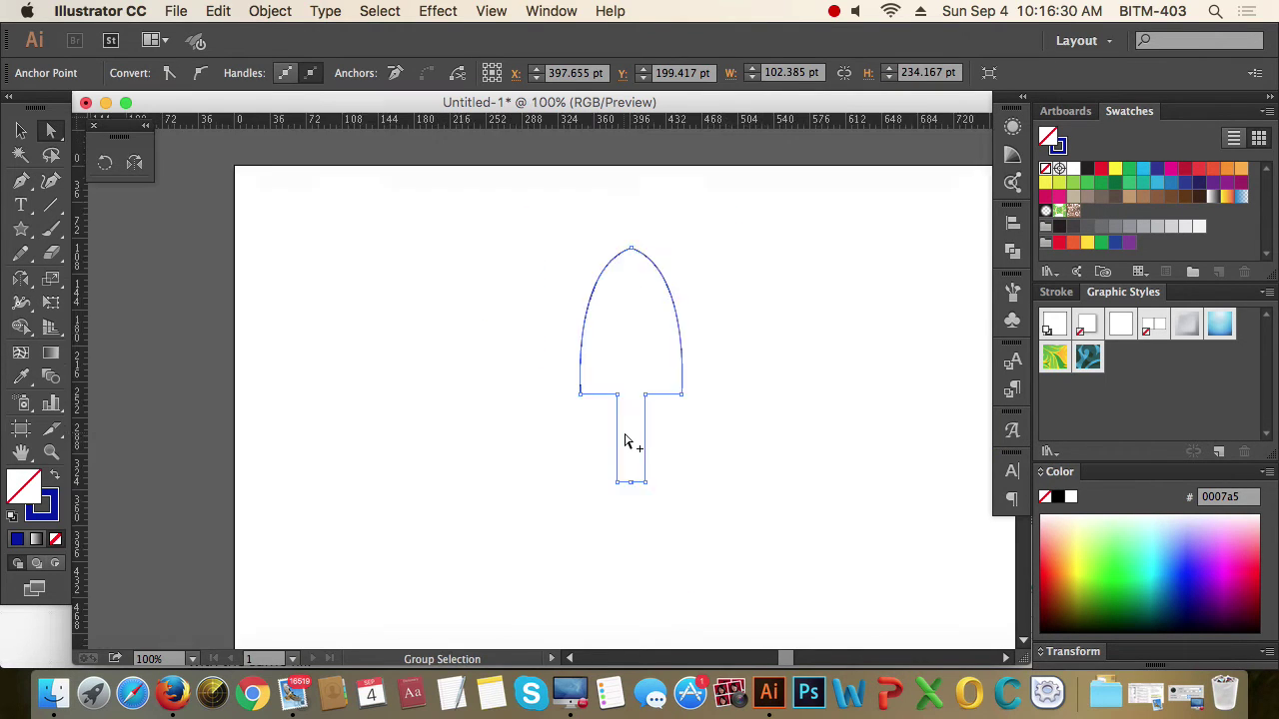
pyautogui.scroll(-2, 642, 349)
pyautogui.scroll(2, 628, 373)
pyautogui.click(670, 364)
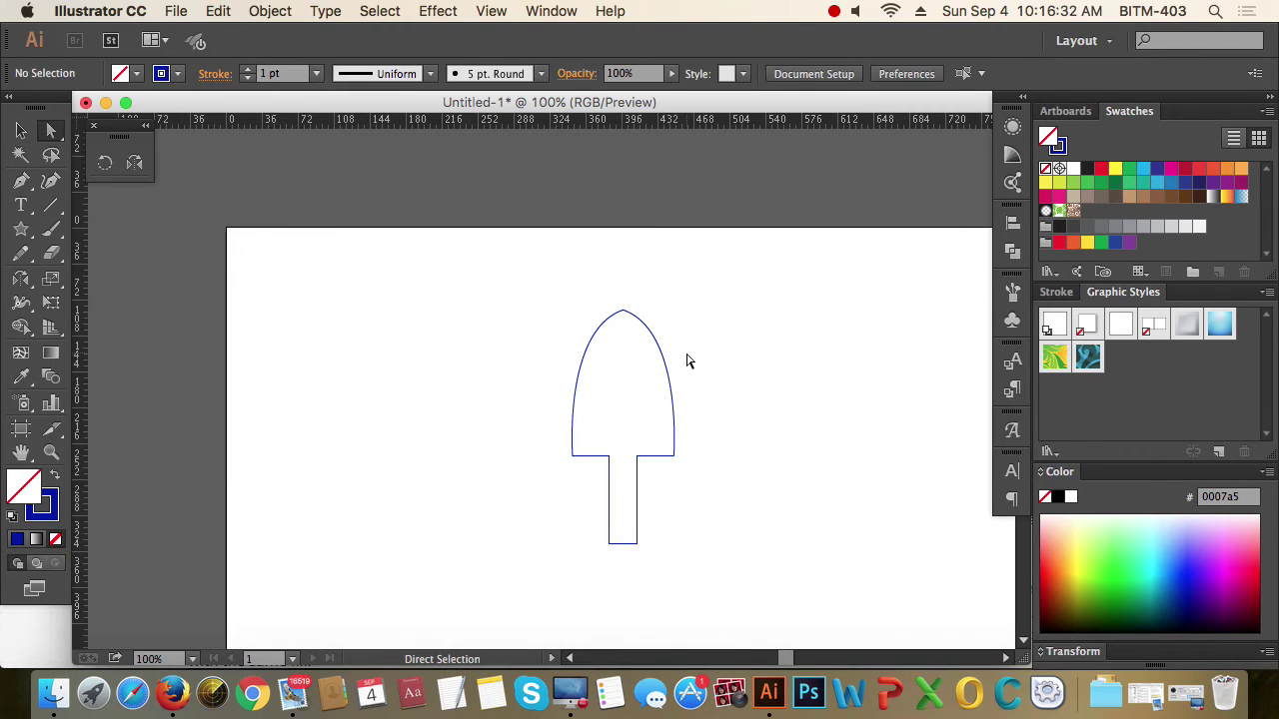
pyautogui.press('v')
pyautogui.click(672, 412)
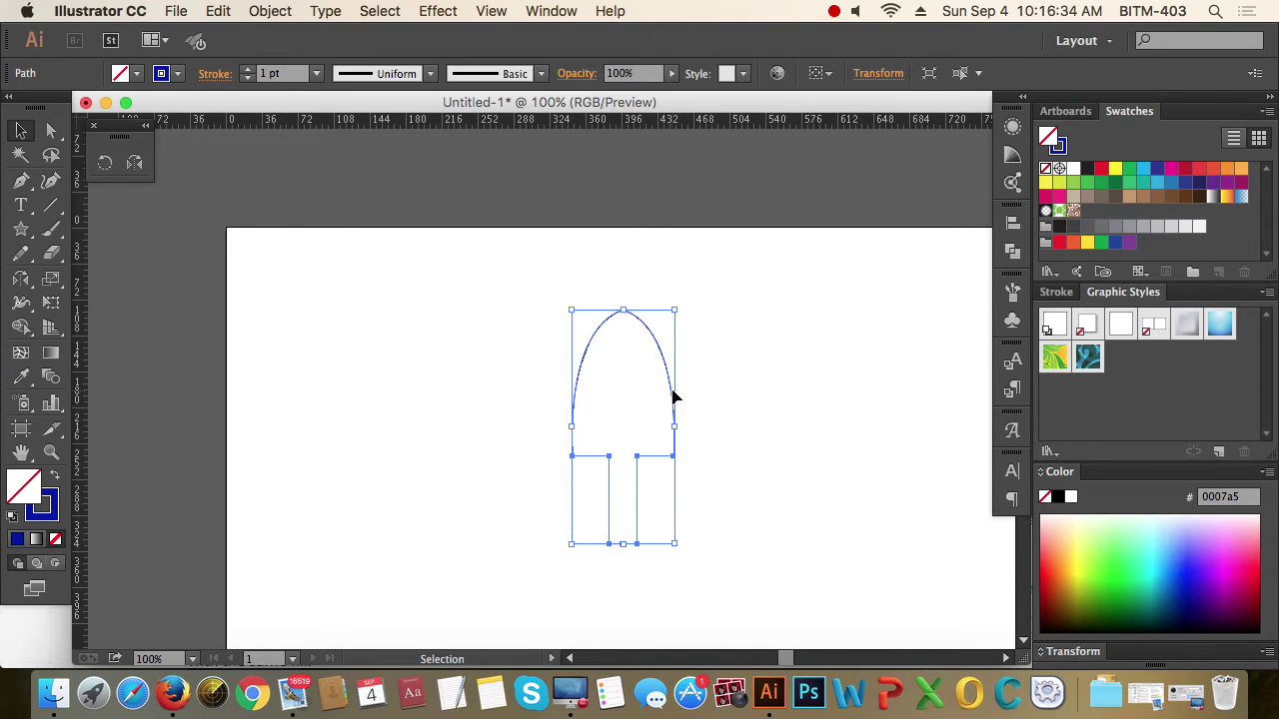
pyautogui.scroll(-1, 717, 397)
pyautogui.click(739, 422)
pyautogui.scroll(-2, 705, 365)
pyautogui.hscroll(1, 705, 366)
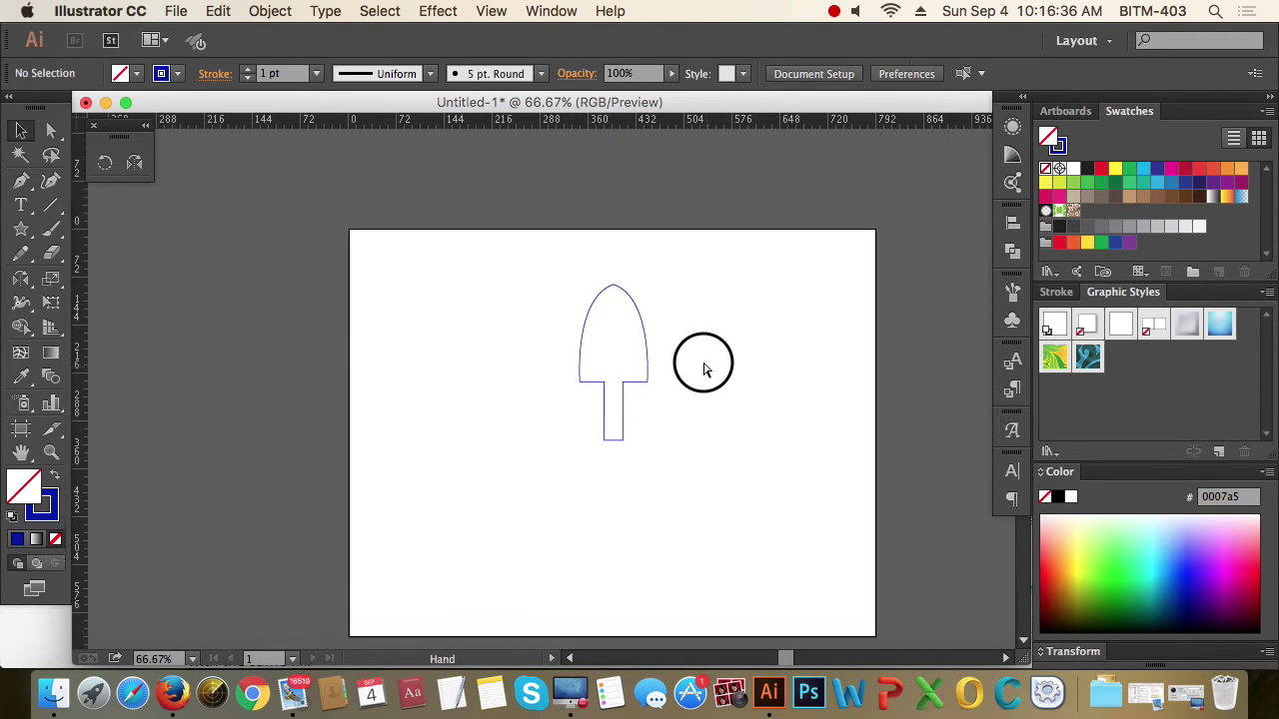
# Step: Rotate a copy of the shovel slightly clockwise around a pivot placed near the lower end of its handle
pyautogui.moveTo(511, 284); pyautogui.dragTo(689, 426)
pyautogui.scroll(2, 647, 389)
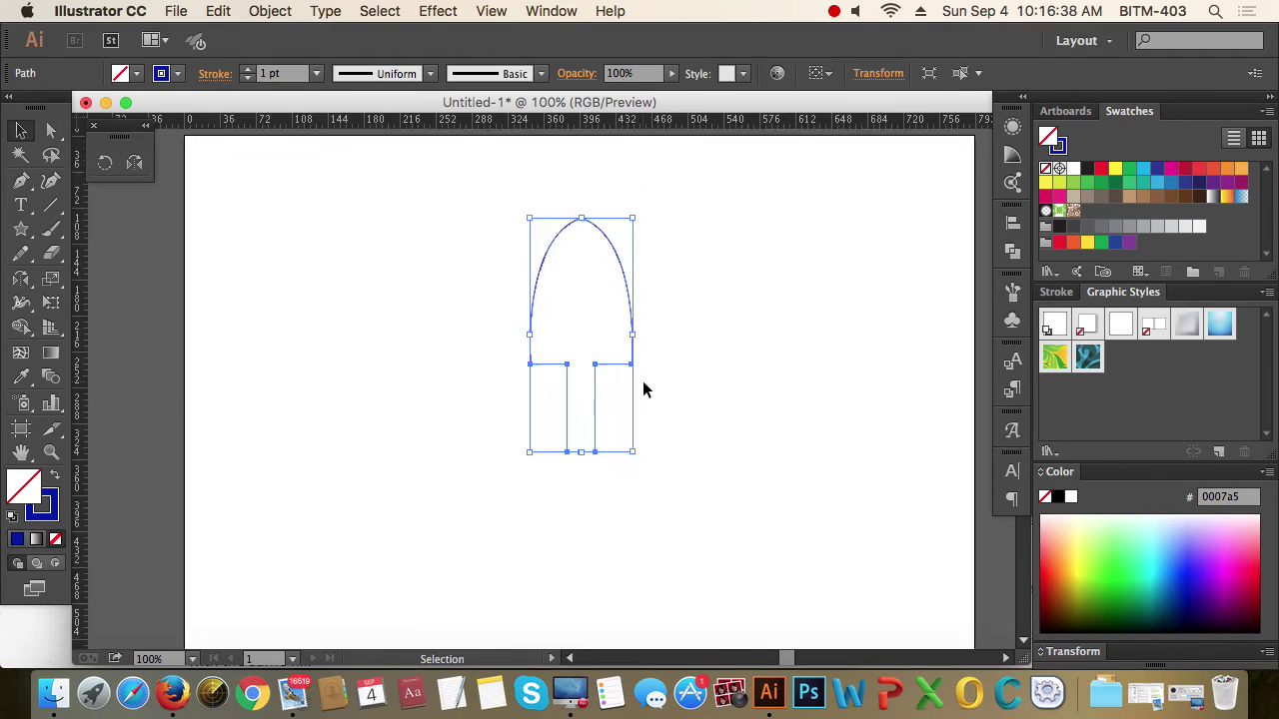
pyautogui.scroll(-1, 683, 385)
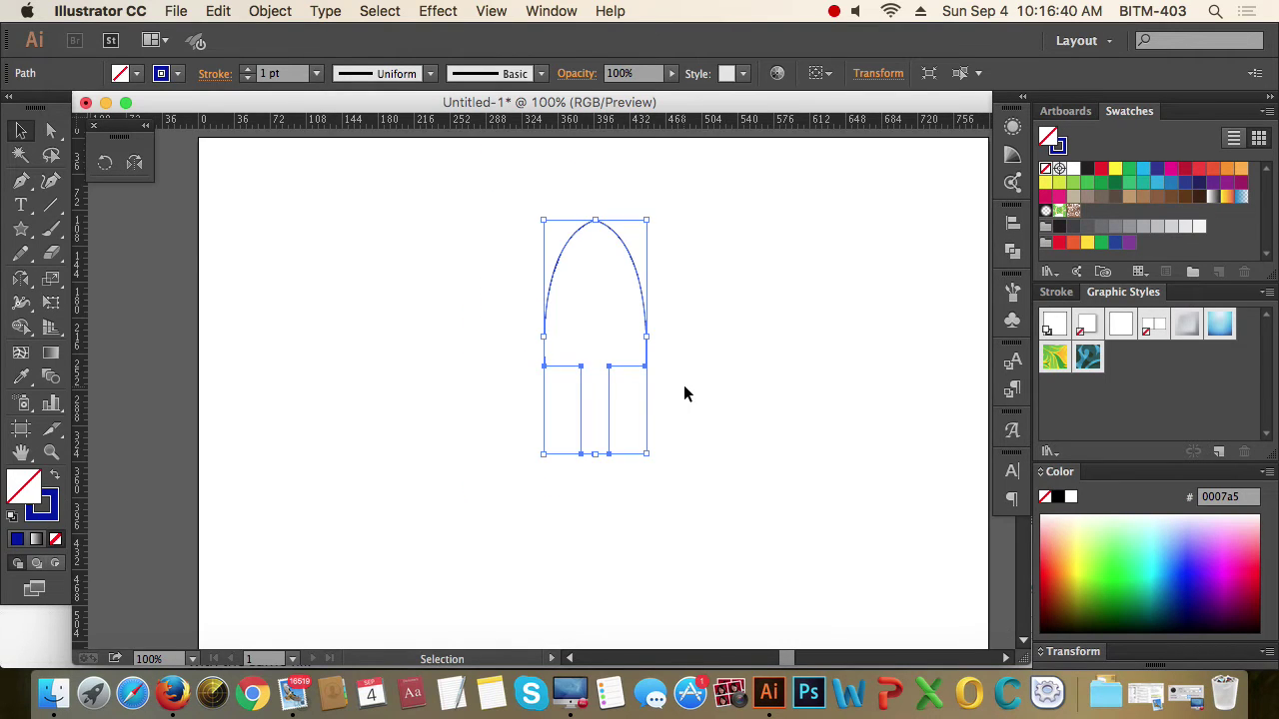
pyautogui.scroll(-1, 670, 362)
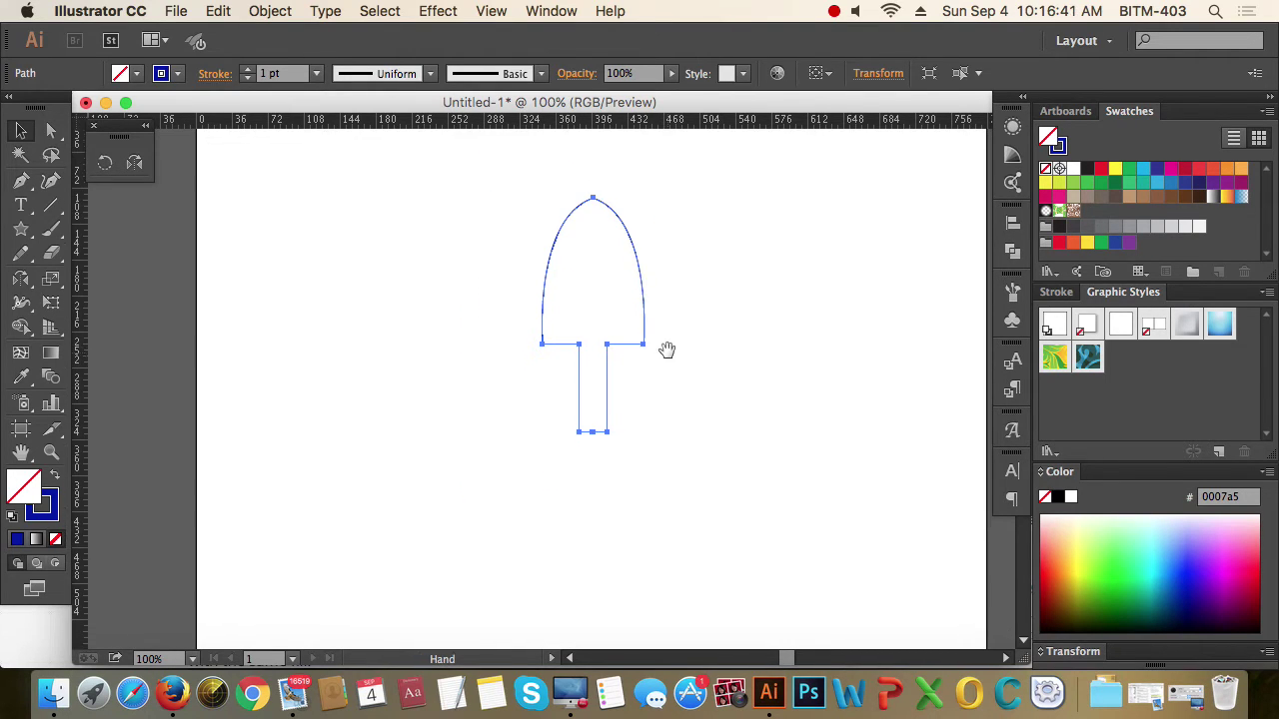
pyautogui.click(104, 164)
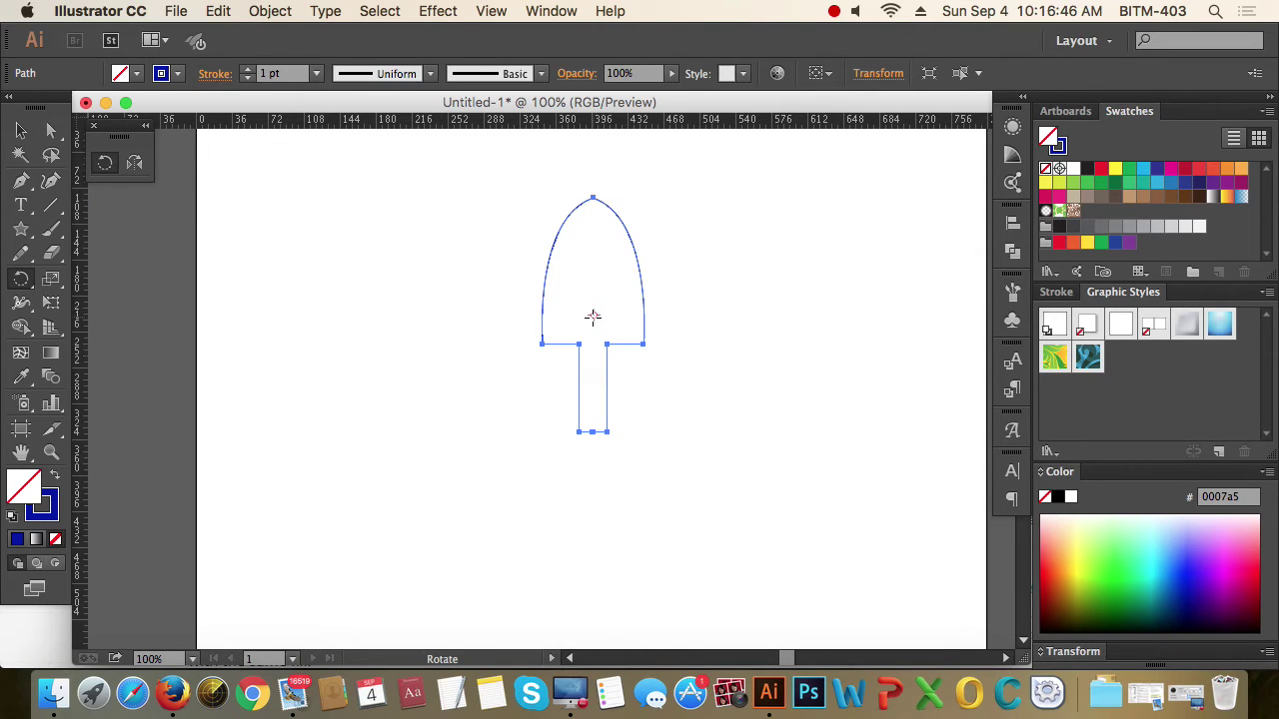
pyautogui.moveTo(595, 316); pyautogui.dragTo(591, 424)
pyautogui.moveTo(650, 366); pyautogui.dragTo(632, 335)
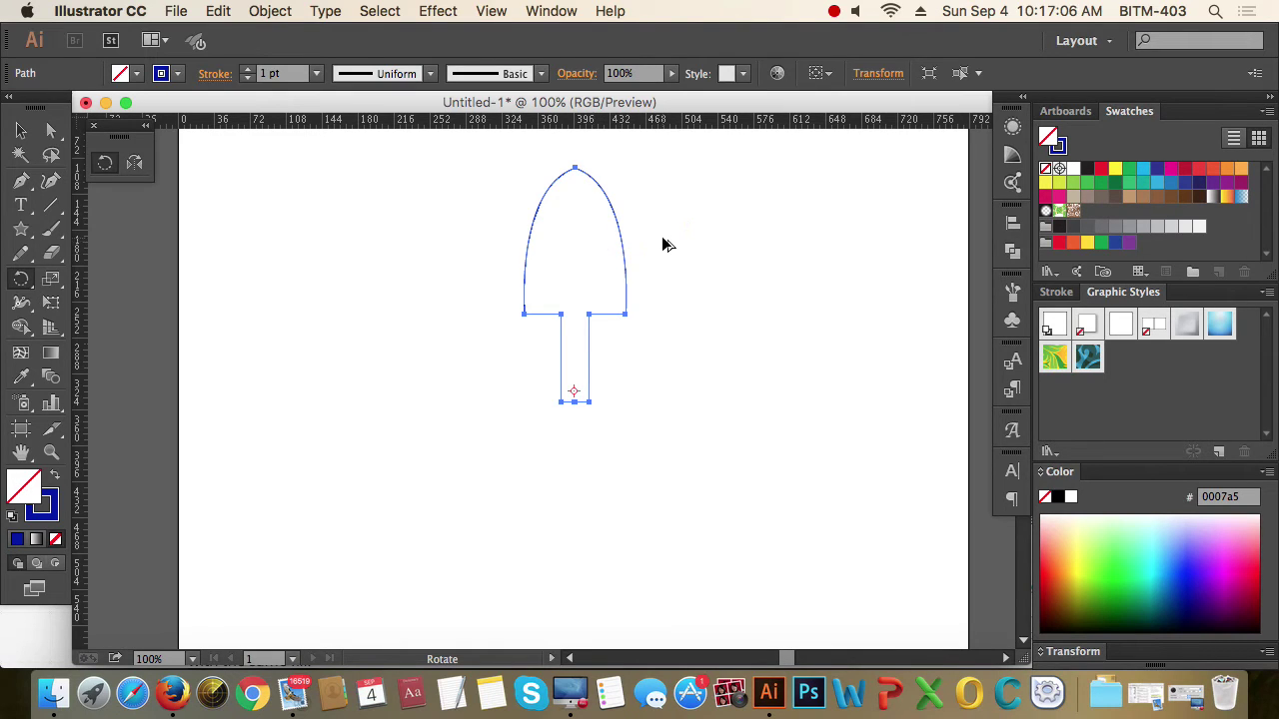
pyautogui.moveTo(588, 209); pyautogui.dragTo(613, 211)
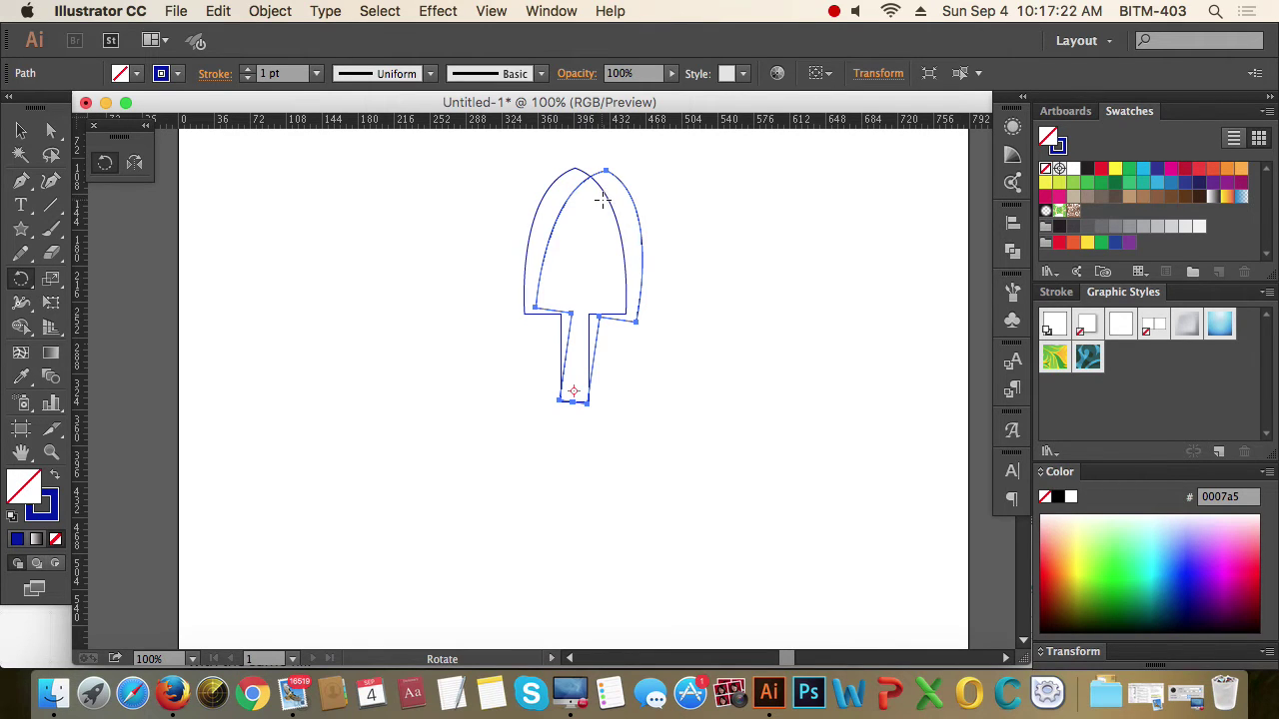
# Step: Repeat the rotated copy until the overlapping shovels complete a full circular flower pattern, leaving nothing selected
pyautogui.press('super+d')
pyautogui.press('super+d')
pyautogui.press('super+d')
pyautogui.press('super+d')
pyautogui.press('super+d')
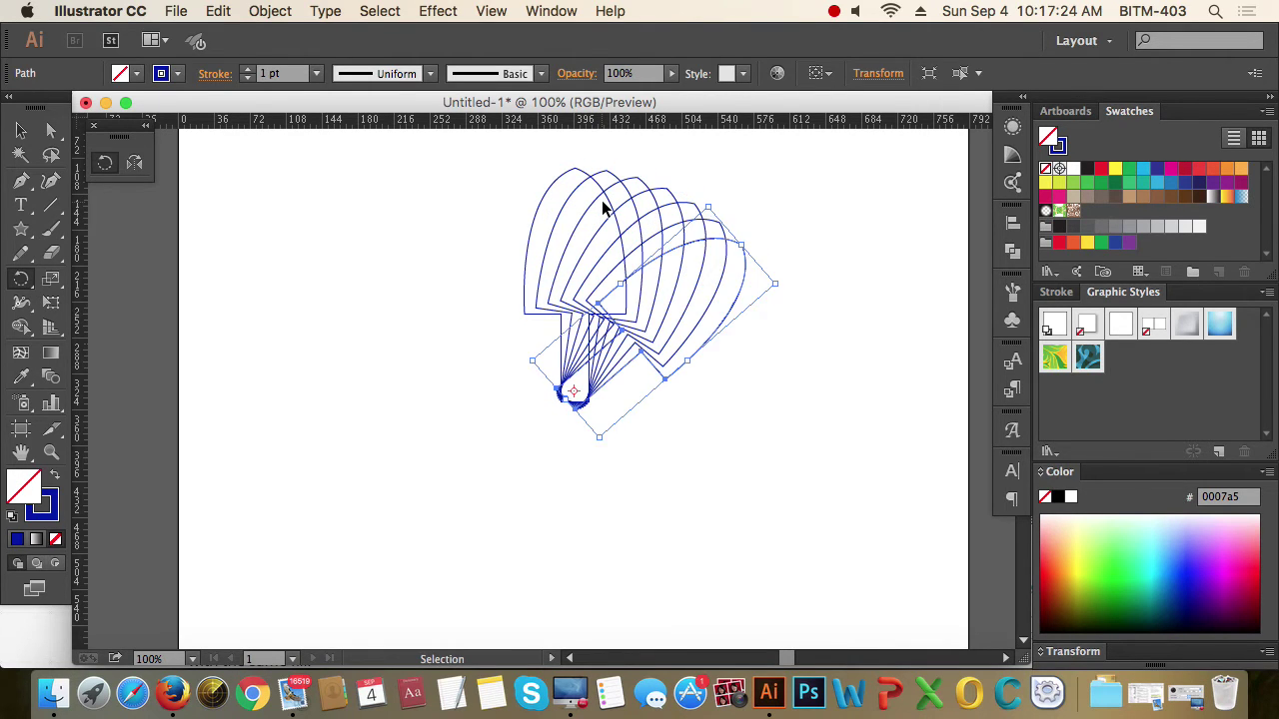
pyautogui.press('super+d')
pyautogui.press('super+d')
pyautogui.press('super+d')
pyautogui.press('super+d')
pyautogui.press('super+d')
pyautogui.press('super+d')
pyautogui.press('super+d')
pyautogui.press('super+d')
pyautogui.press('super+d')
pyautogui.press('super+d')
pyautogui.press('super+d')
pyautogui.press('super+d')
pyautogui.press('super+d')
pyautogui.press('super+d')
pyautogui.press('super+d')
pyautogui.press('super+d')
pyautogui.press('super+d')
pyautogui.press('super+d')
pyautogui.press('super+d')
pyautogui.press('super+d')
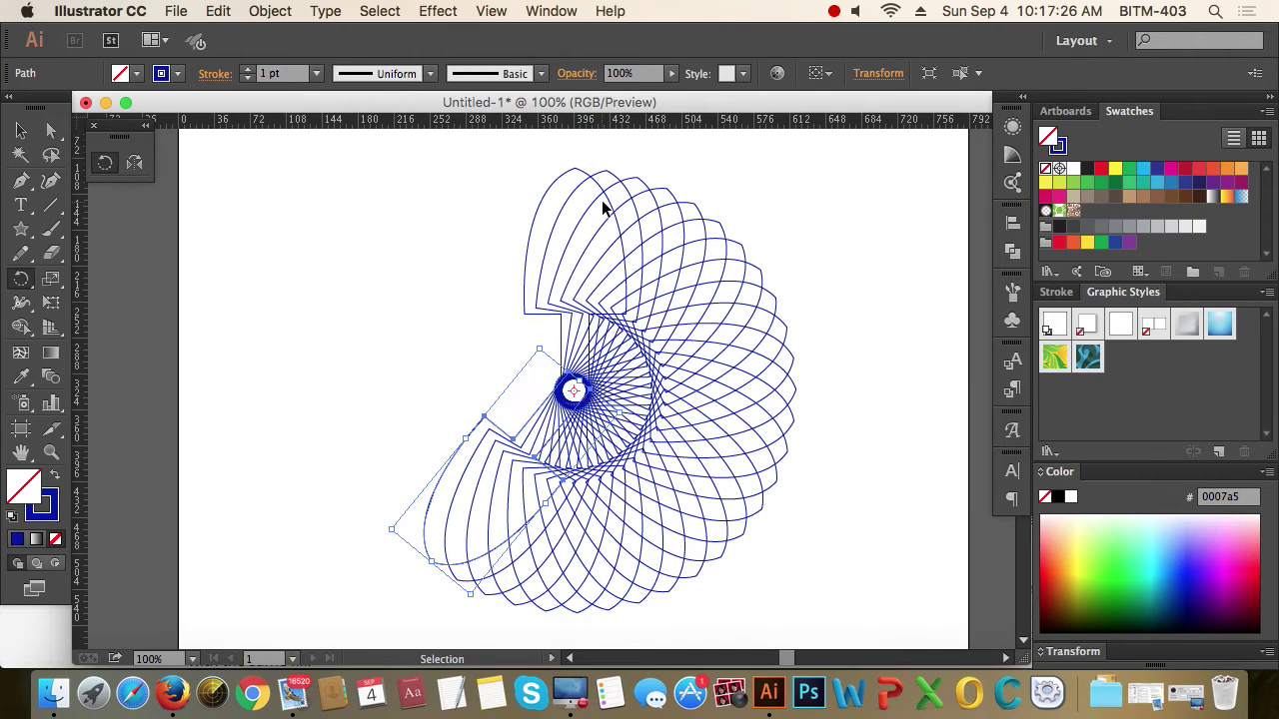
pyautogui.press('super+d')
pyautogui.press('super+d')
pyautogui.press('super+d')
pyautogui.press('super+d')
pyautogui.press('super+d')
pyautogui.press('super+d')
pyautogui.press('super+d')
pyautogui.press('super+d')
pyautogui.press('super+d')
pyautogui.press('super+d')
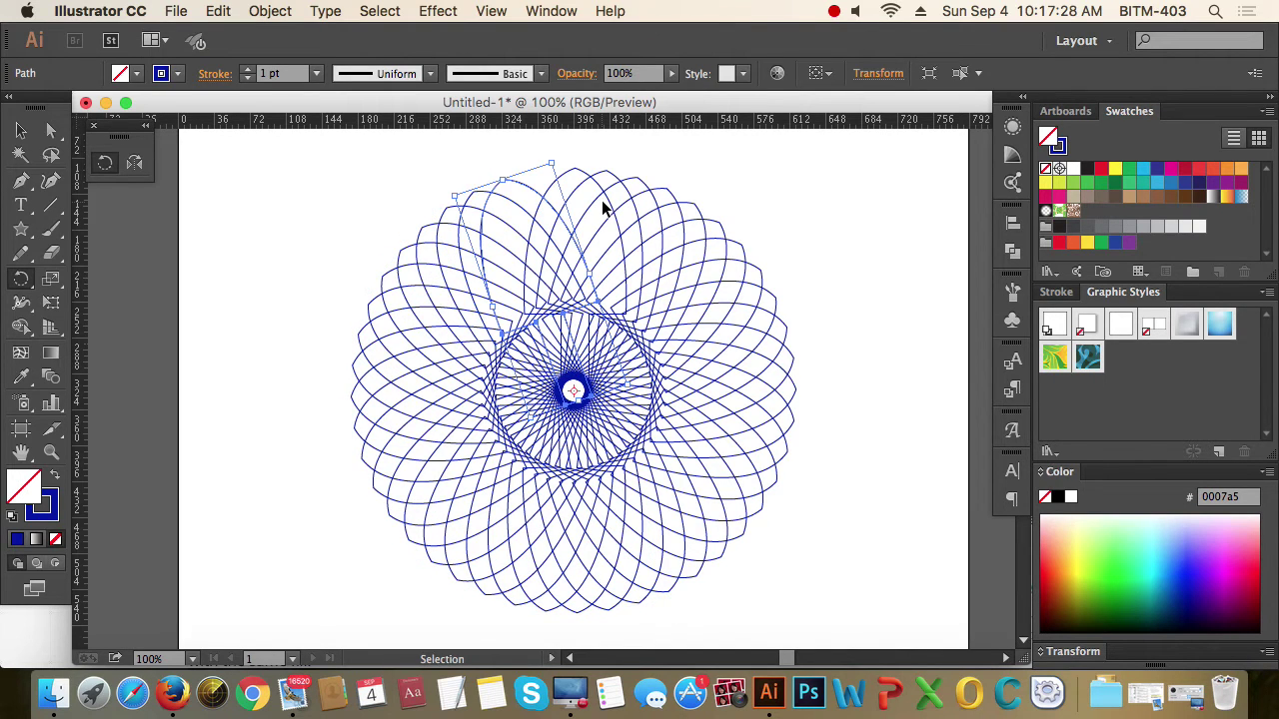
pyautogui.press('super+d')
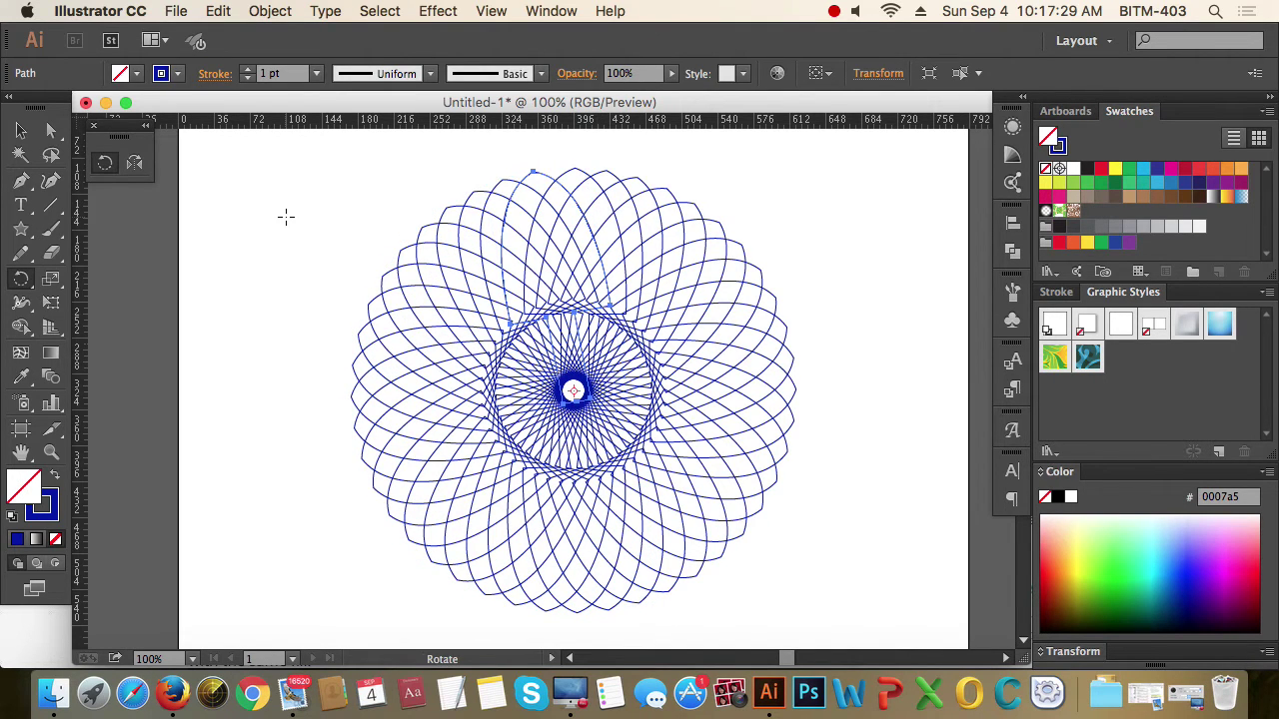
pyautogui.click(20, 130)
pyautogui.click(265, 216)
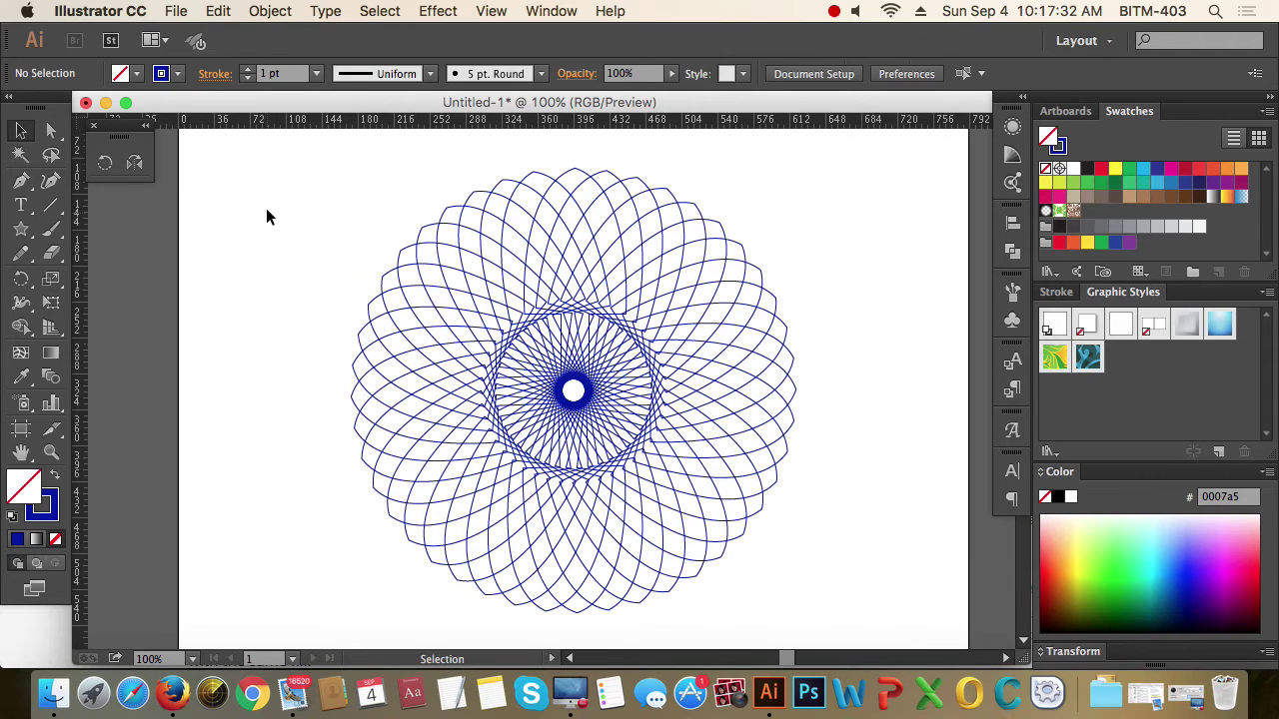
# Step: Group all the rotated shovel copies and check that the flower pattern selects as one object
pyautogui.moveTo(270, 204); pyautogui.dragTo(828, 606)
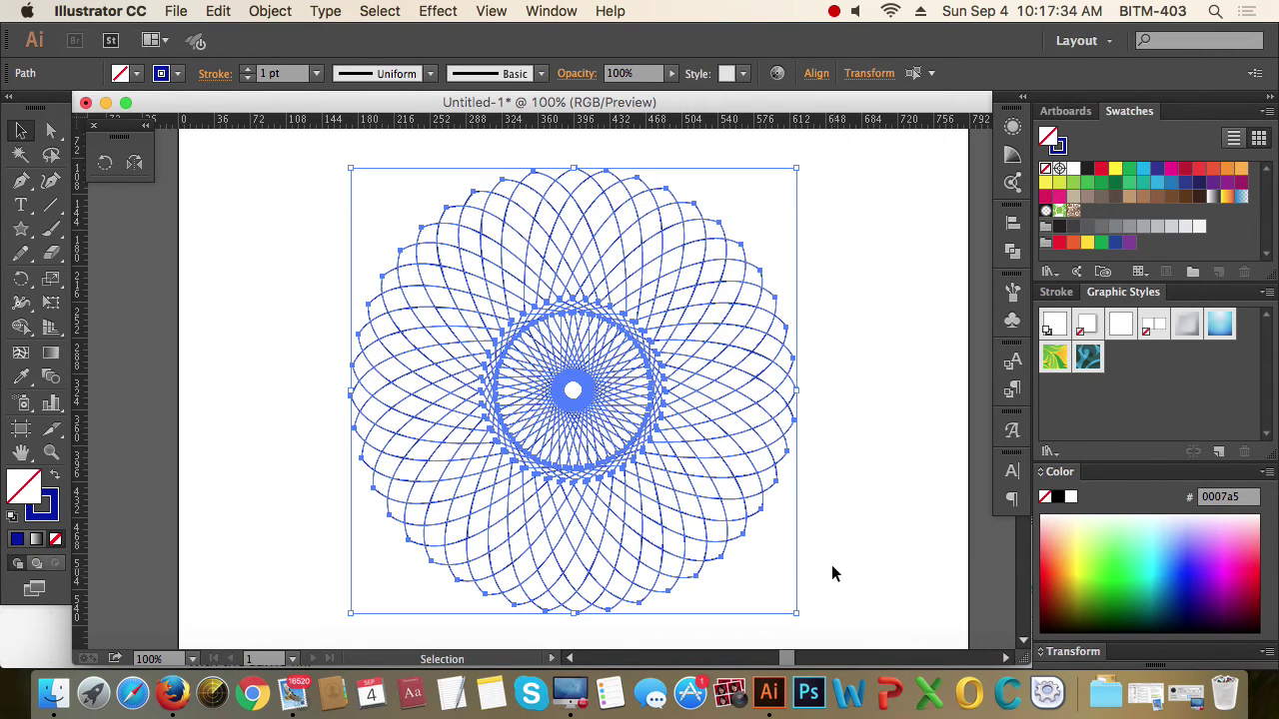
pyautogui.click(836, 557)
pyautogui.moveTo(234, 162); pyautogui.dragTo(836, 619)
pyautogui.press('a')
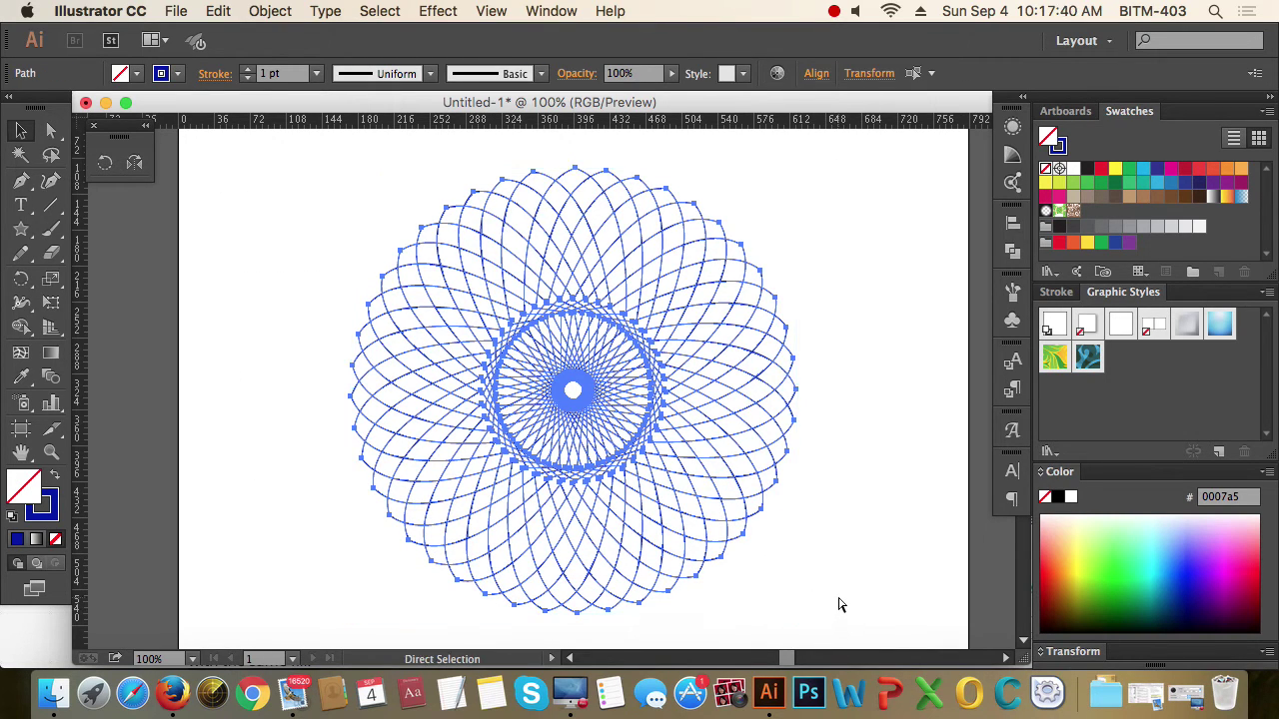
pyautogui.press('v')
pyautogui.click(843, 499)
pyautogui.scroll(-2, 692, 437)
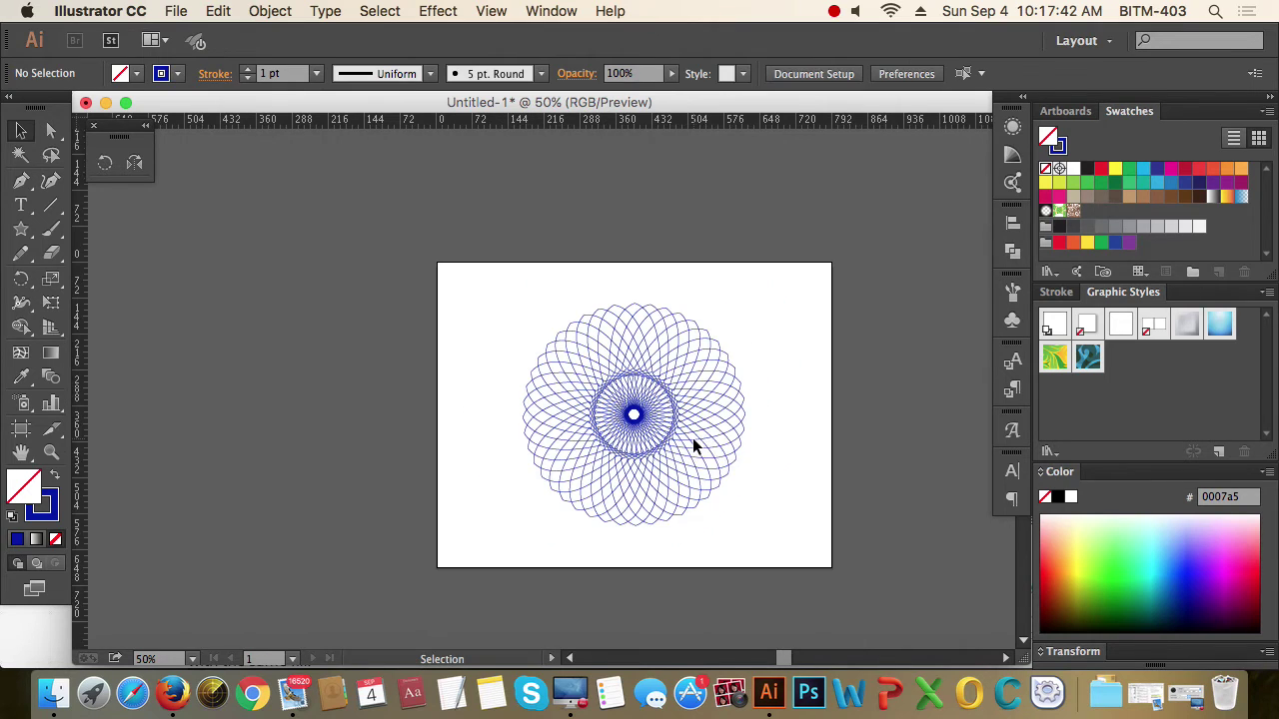
pyautogui.click(730, 415)
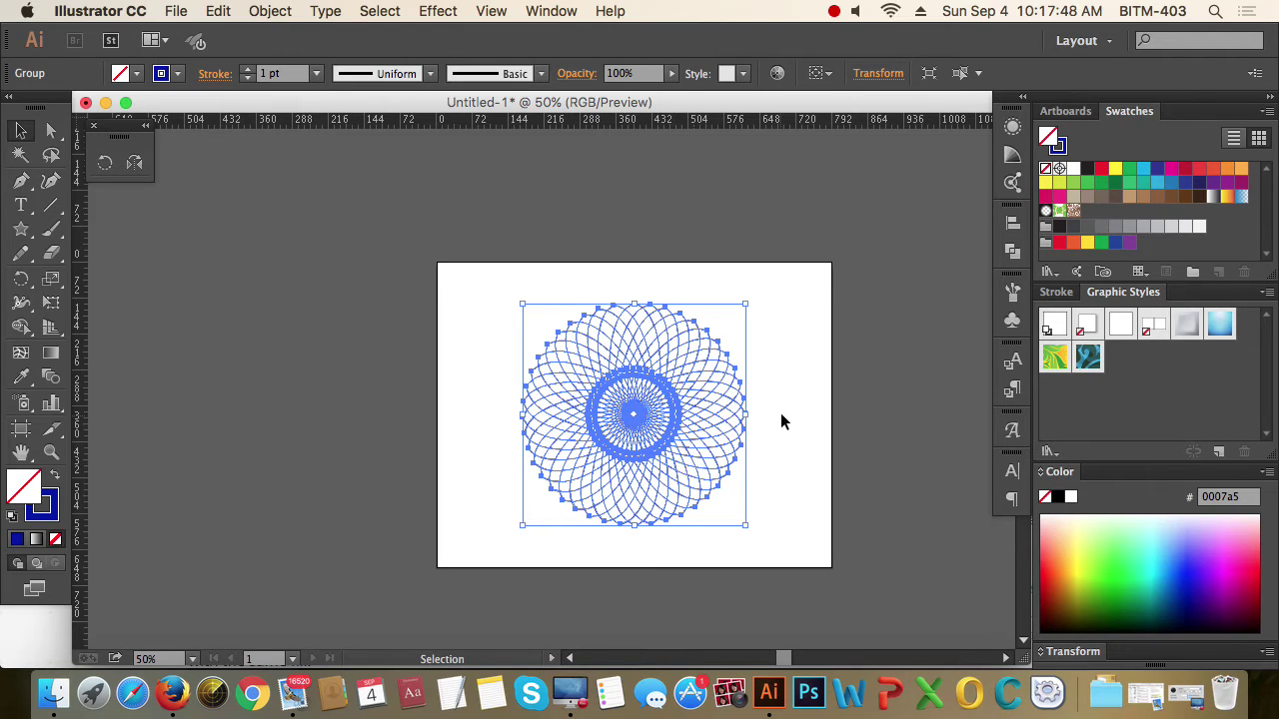
pyautogui.click(757, 538)
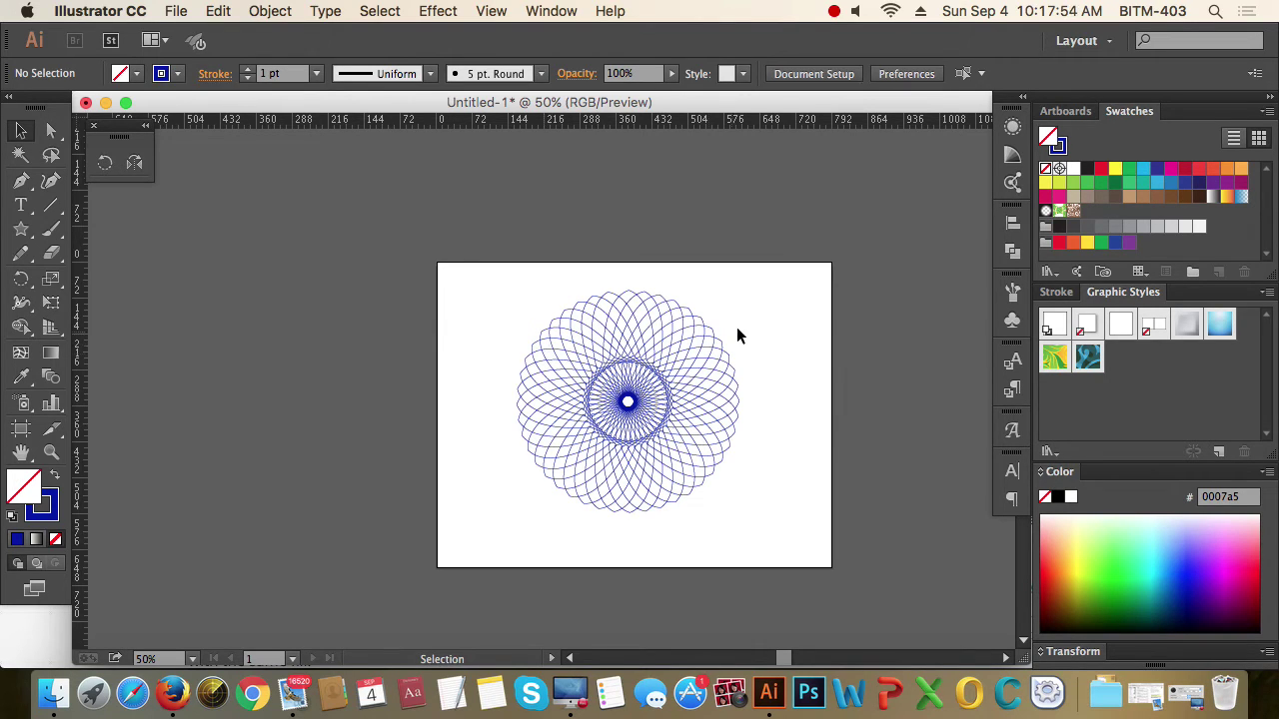
pyautogui.press('super')
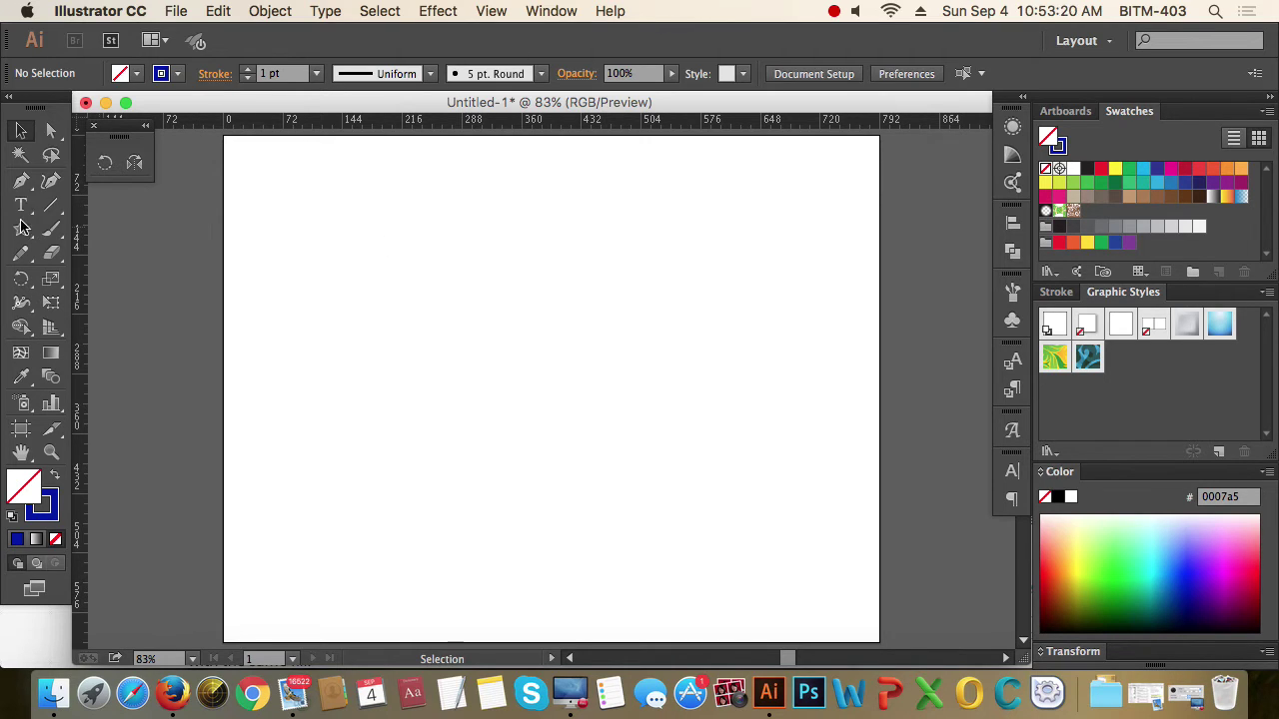
# Step: Draw a wide unfilled rectangle with a blue 1 pt stroke in the upper part of the empty artboard
pyautogui.moveTo(21, 229); pyautogui.dragTo(104, 229)
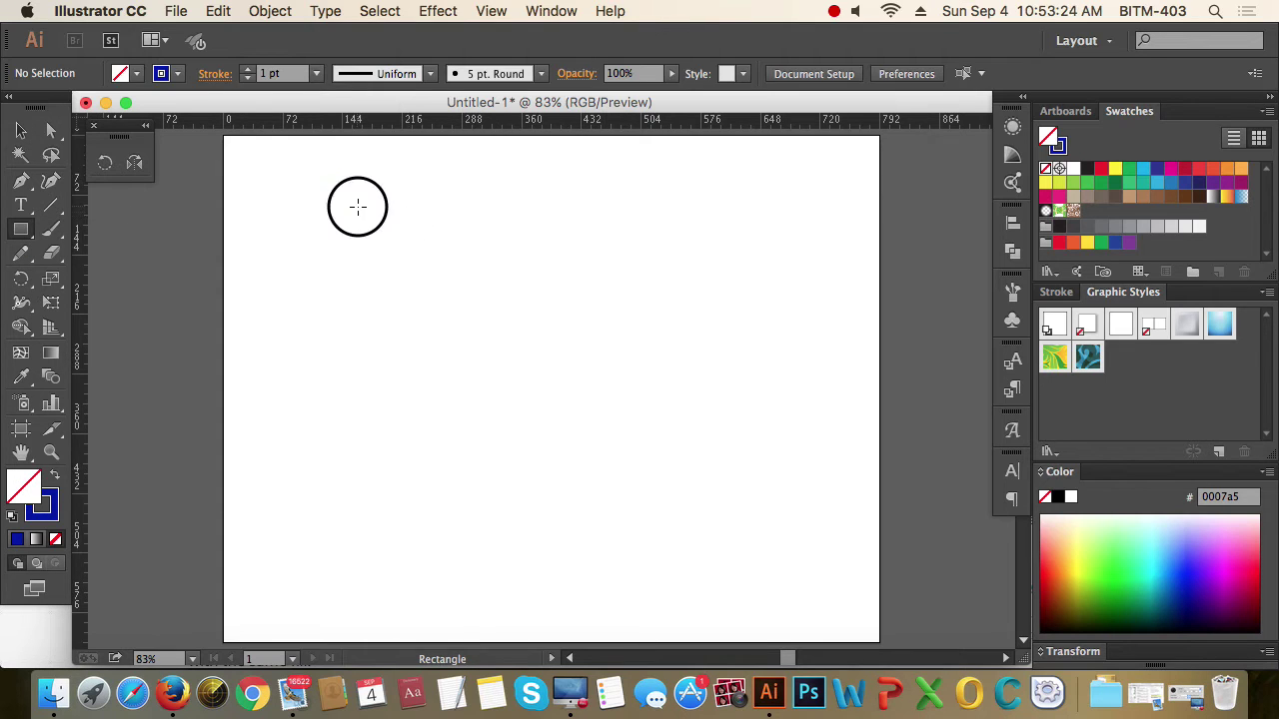
pyautogui.moveTo(357, 206); pyautogui.dragTo(644, 339)
pyautogui.press('v')
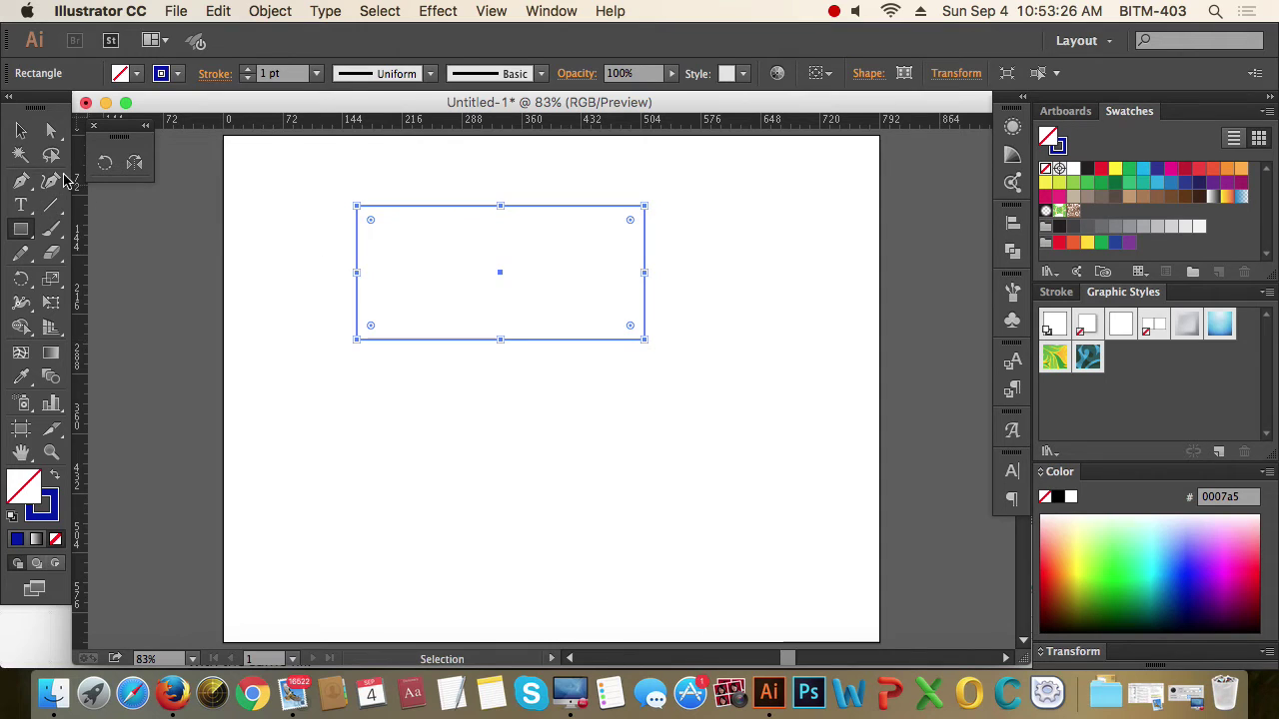
pyautogui.click(296, 219)
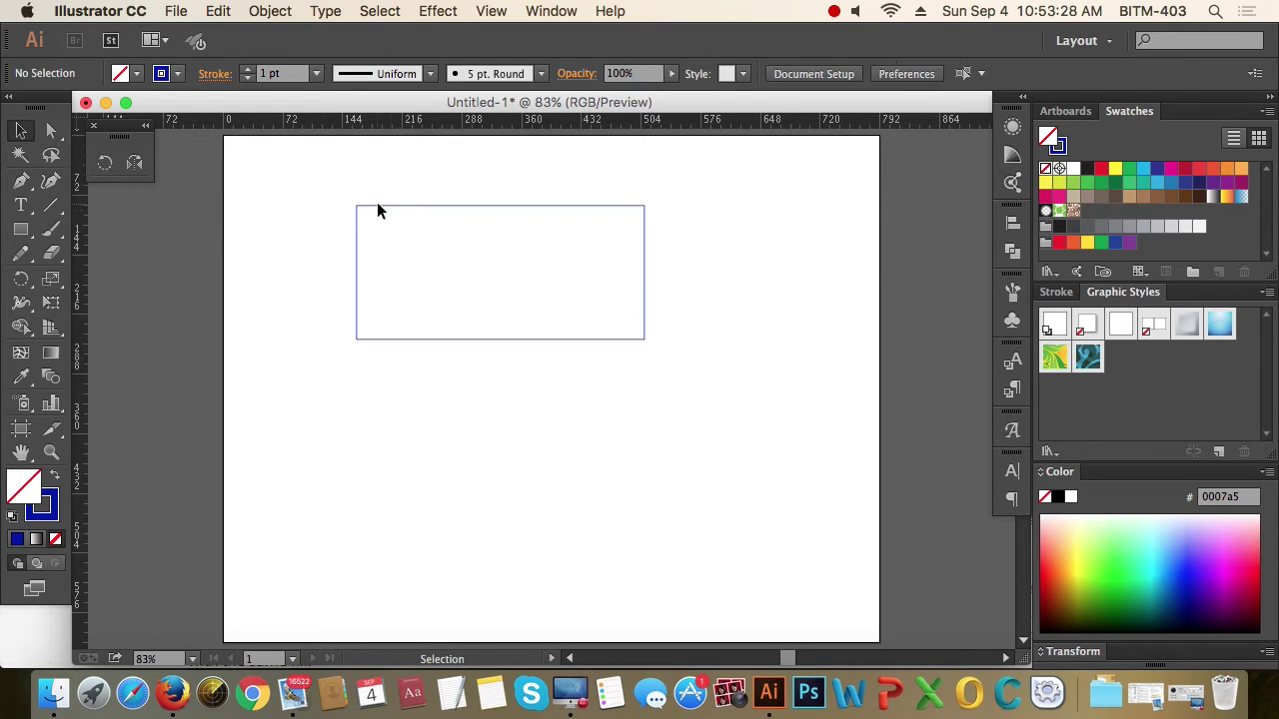
# Step: Select the blue rectangle and examine closely how its 1 pt stroke sits on its top edge path
pyautogui.scroll(10, 477, 191)
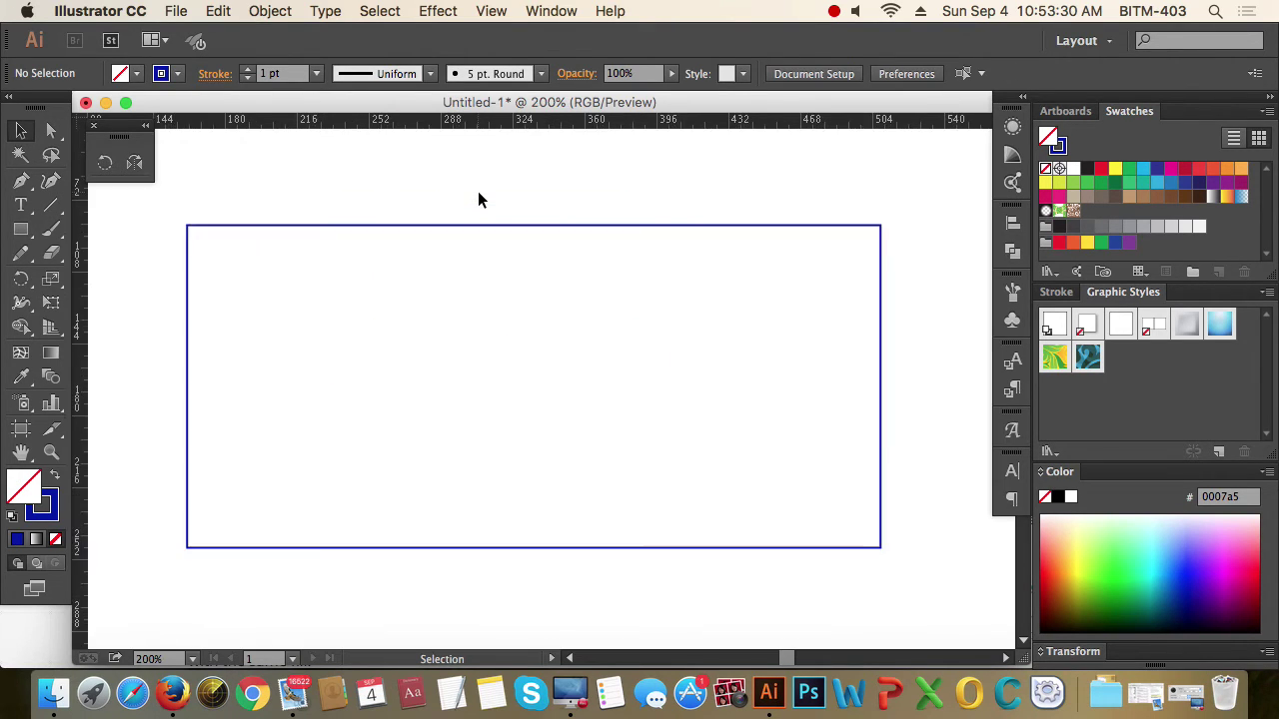
pyautogui.click(491, 270)
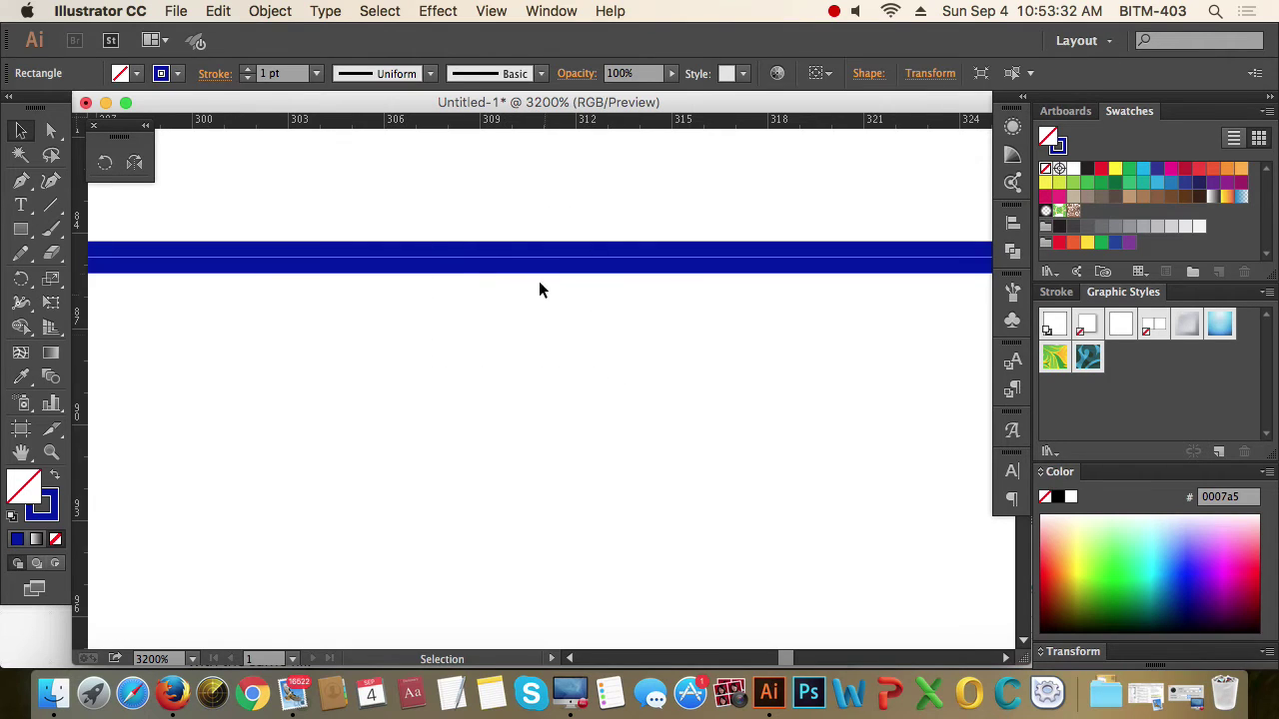
pyautogui.scroll(3, 513, 251)
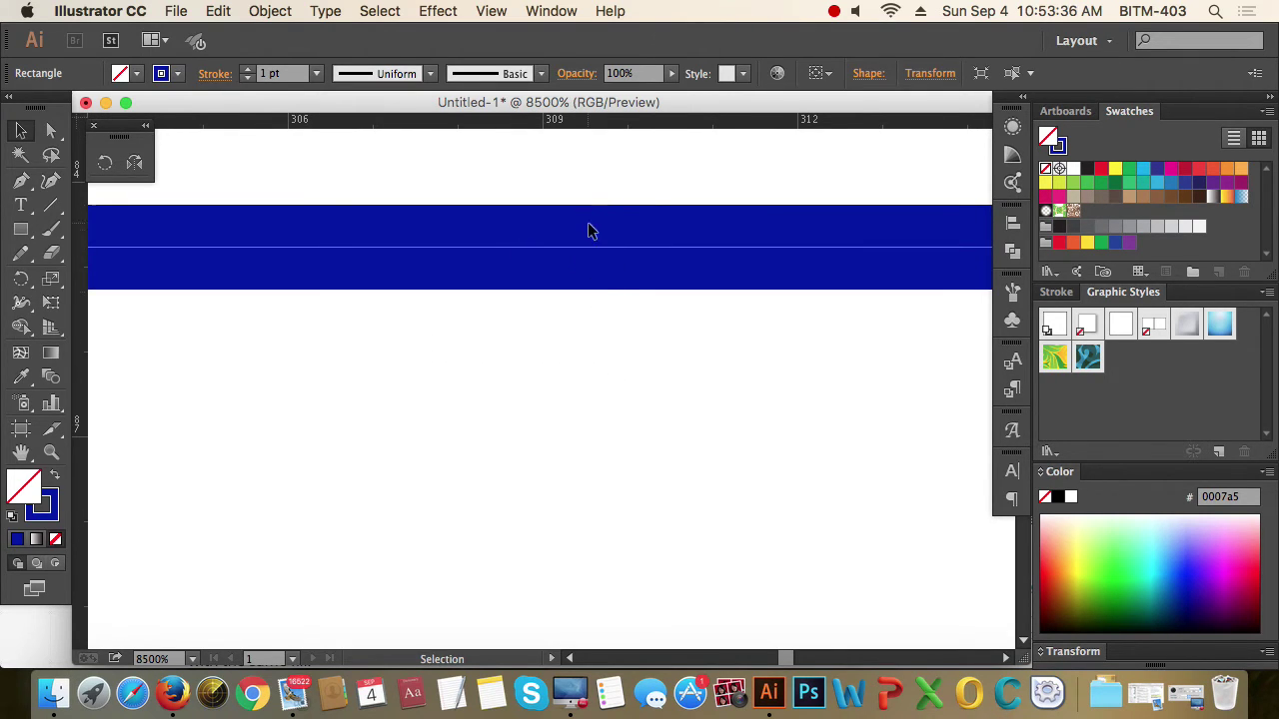
pyautogui.scroll(-10, 586, 308)
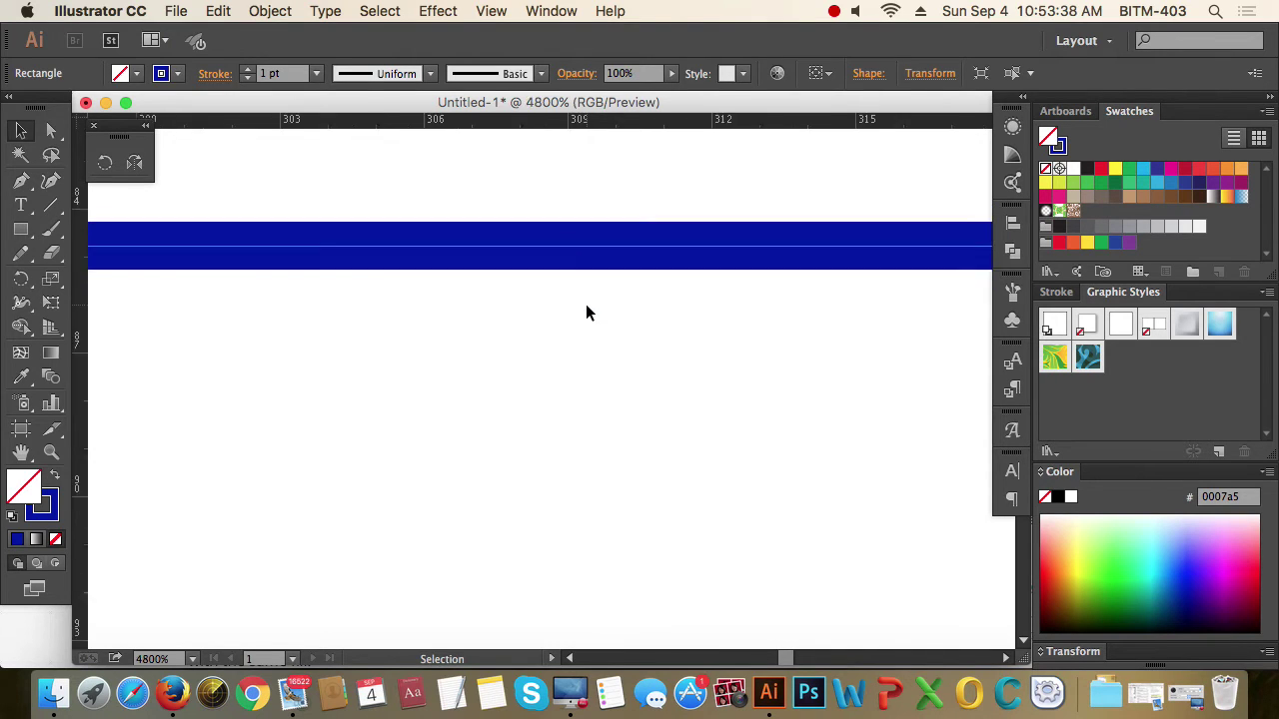
pyautogui.scroll(-2, 587, 312)
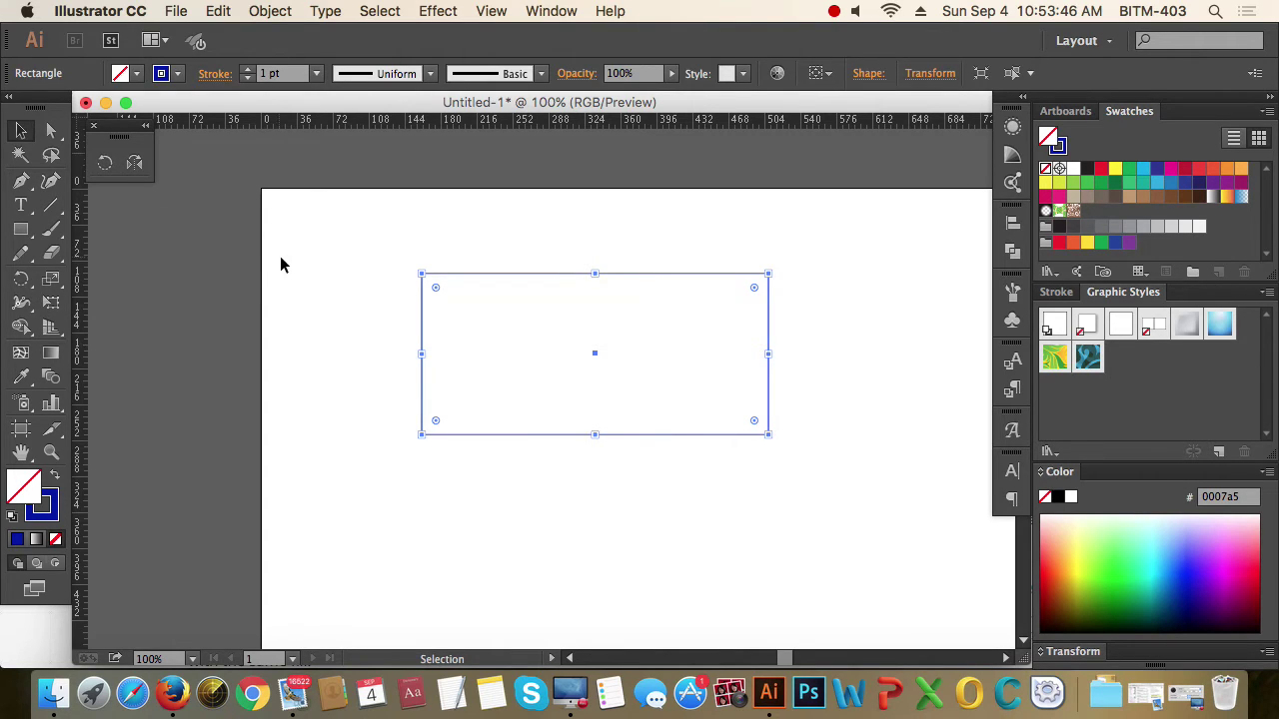
# Step: Delete the rectangle's lower corner points and side segments so that only its top edge remains as a line
pyautogui.click(476, 303)
pyautogui.moveTo(476, 303); pyautogui.dragTo(594, 358)
pyautogui.press('a')
pyautogui.moveTo(360, 411); pyautogui.dragTo(860, 526)
pyautogui.press('Delete')
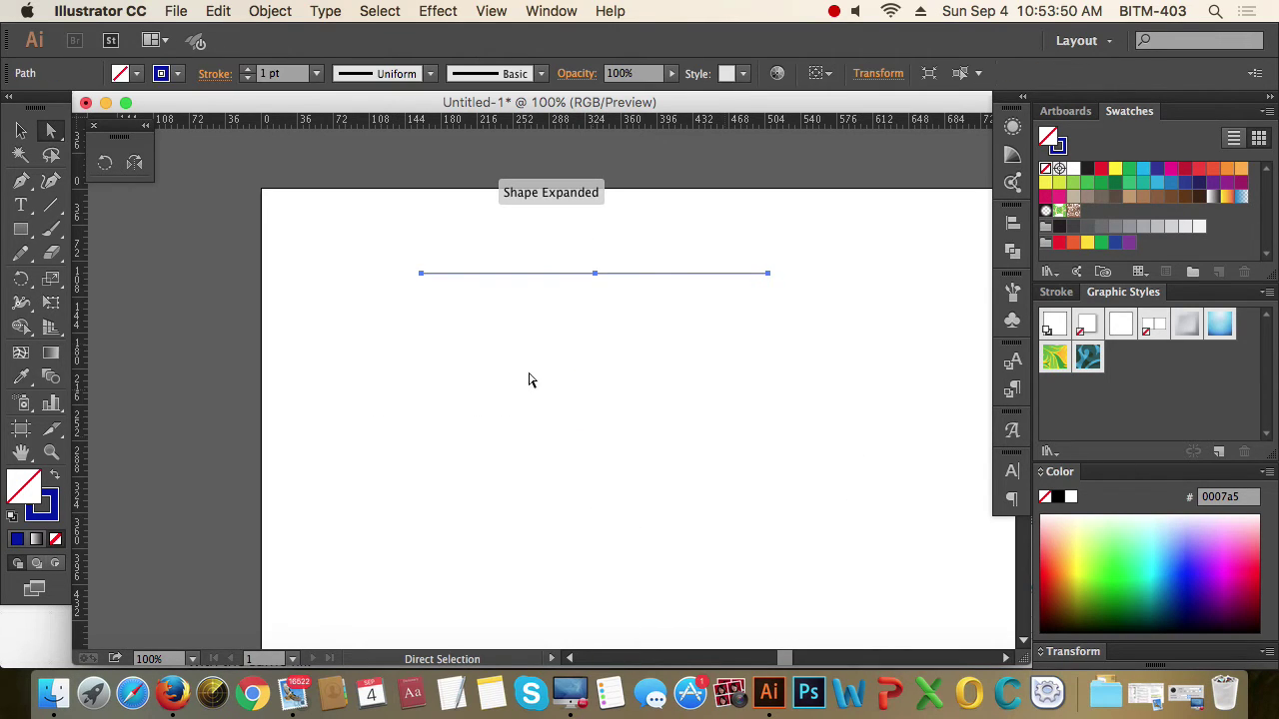
# Step: Draw a wide unfilled rectangle with a 1 pt blue stroke just below the line, leaving nothing selected
pyautogui.click(20, 130)
pyautogui.press('m')
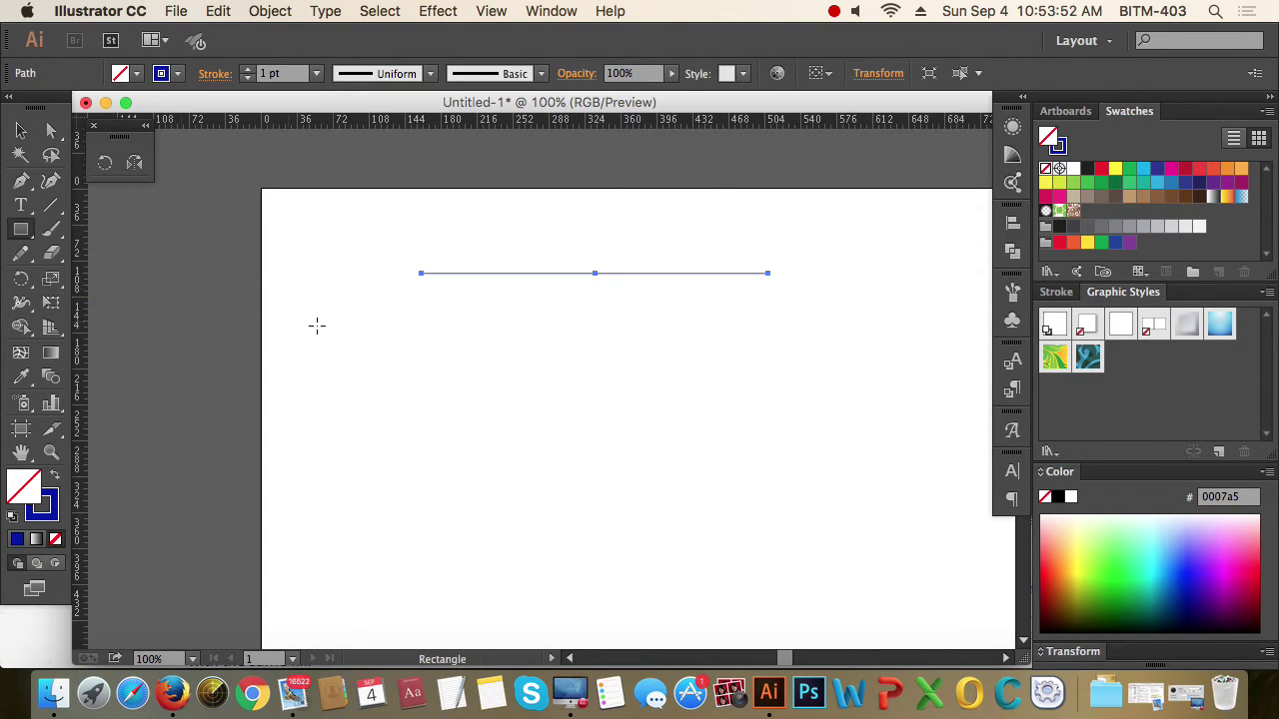
pyautogui.moveTo(420, 299); pyautogui.dragTo(771, 424)
pyautogui.click(19, 129)
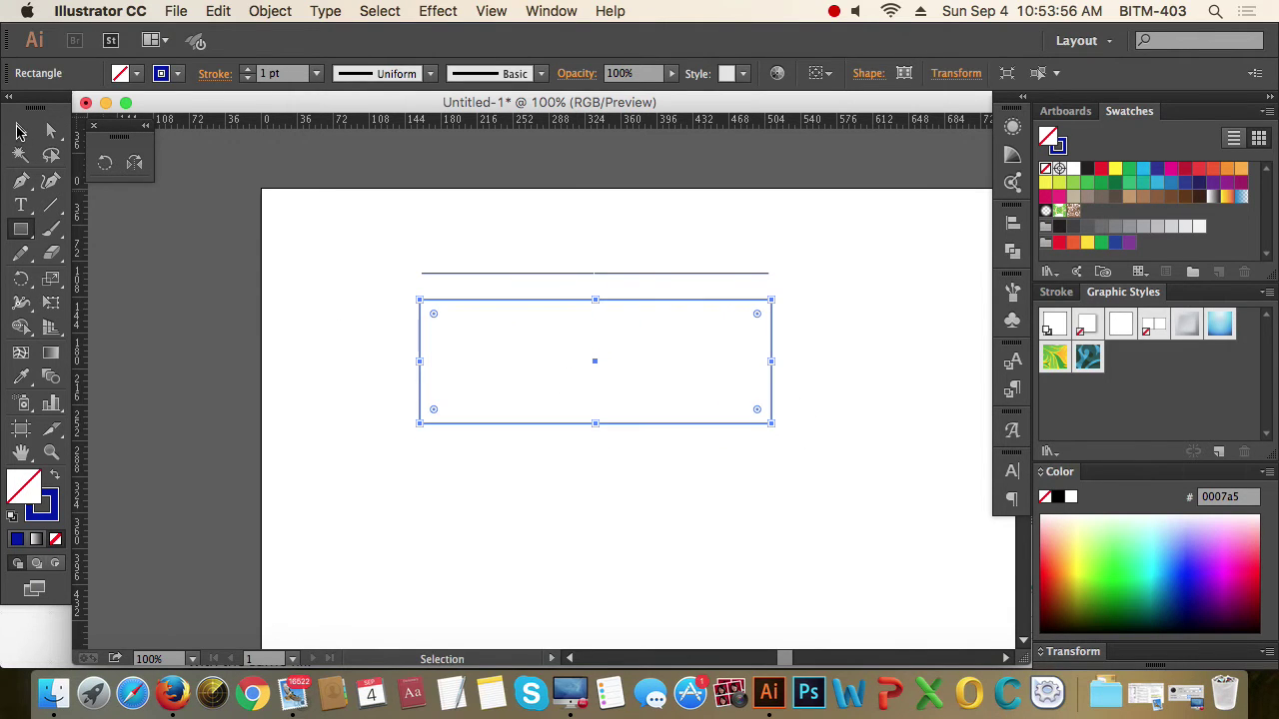
pyautogui.click(330, 275)
pyautogui.moveTo(347, 216); pyautogui.dragTo(593, 392)
pyautogui.click(496, 276)
pyautogui.scroll(1, 495, 276)
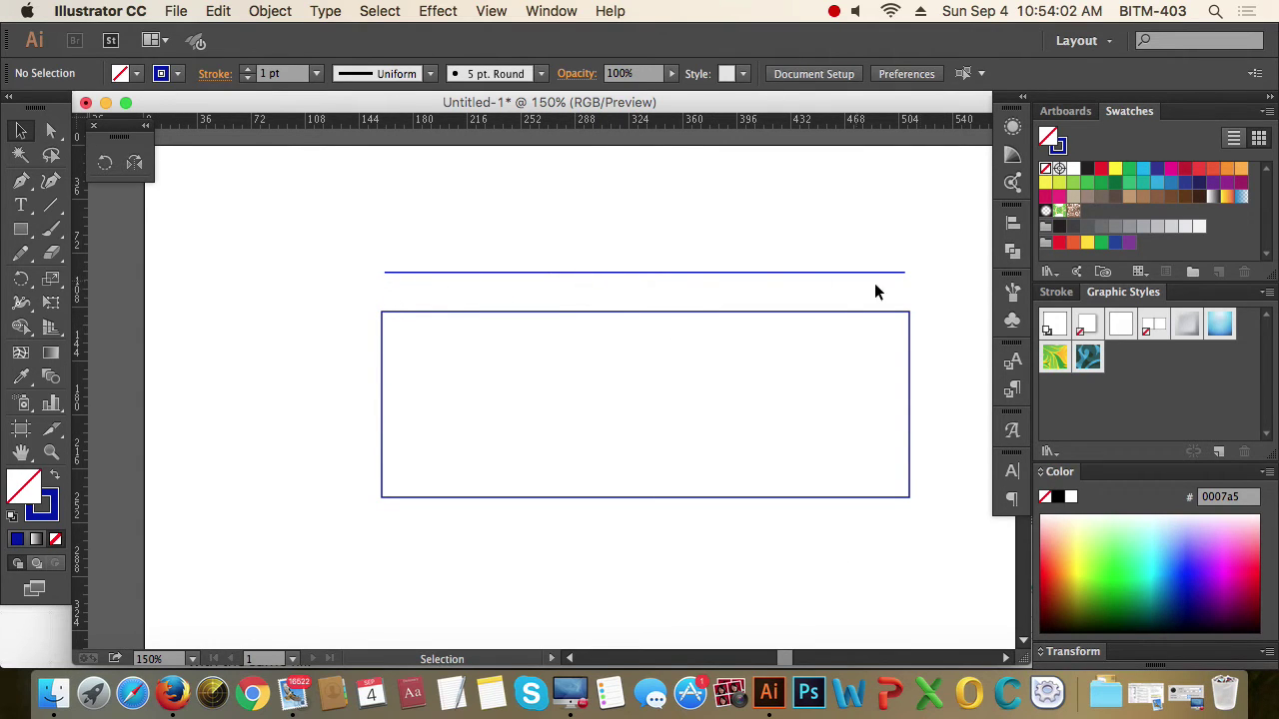
pyautogui.hscroll(3, 633, 297)
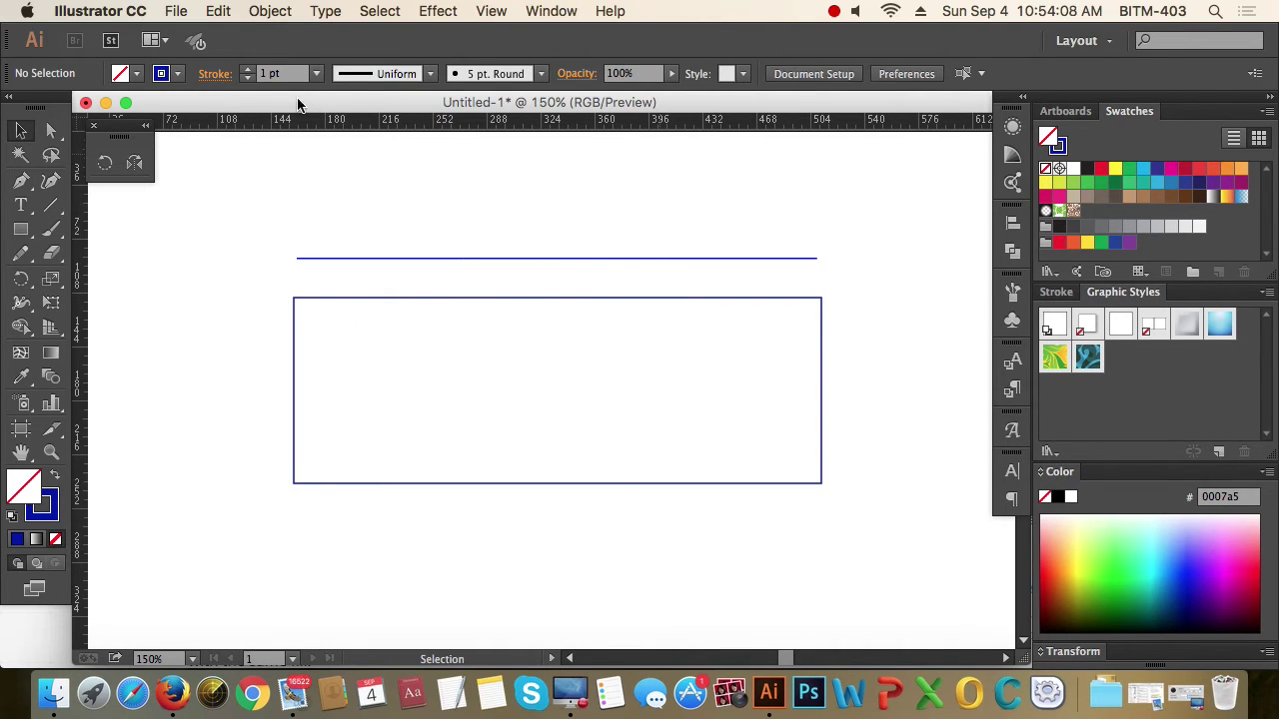
# Step: Look over the stroke settings and width profile choices, and locate the Stroke panel among the available panels
pyautogui.click(213, 75)
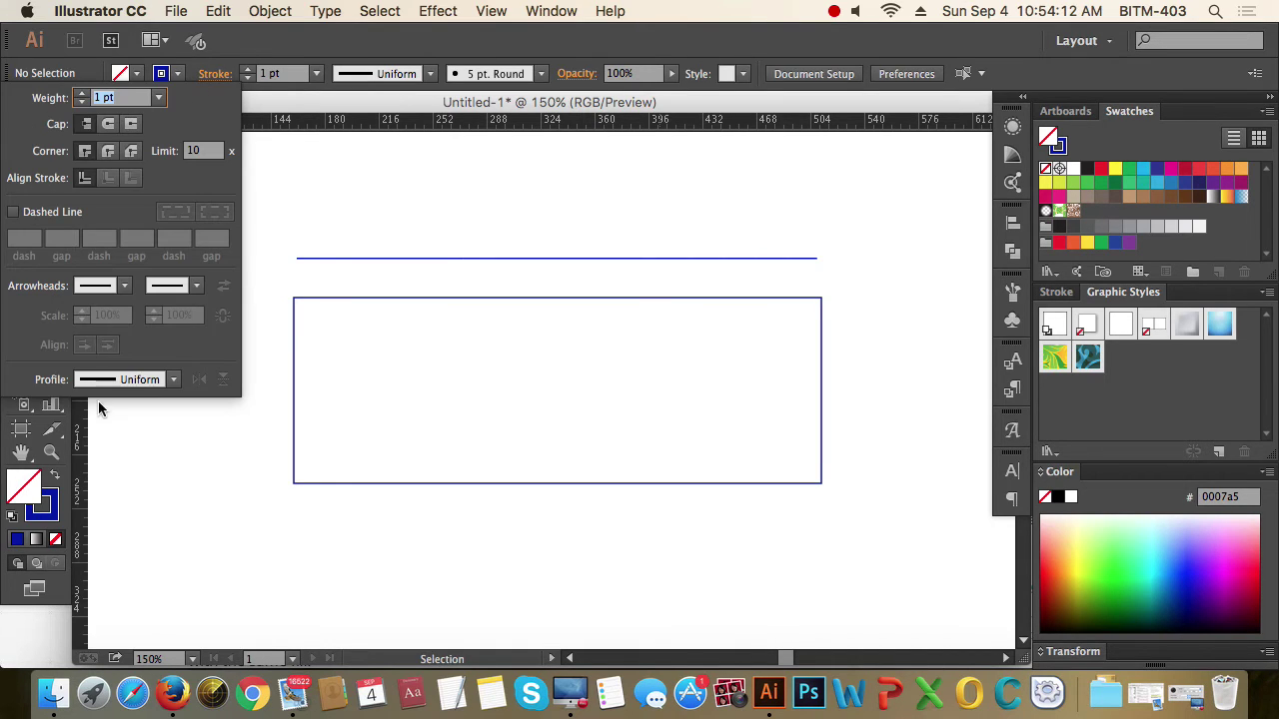
pyautogui.click(213, 74)
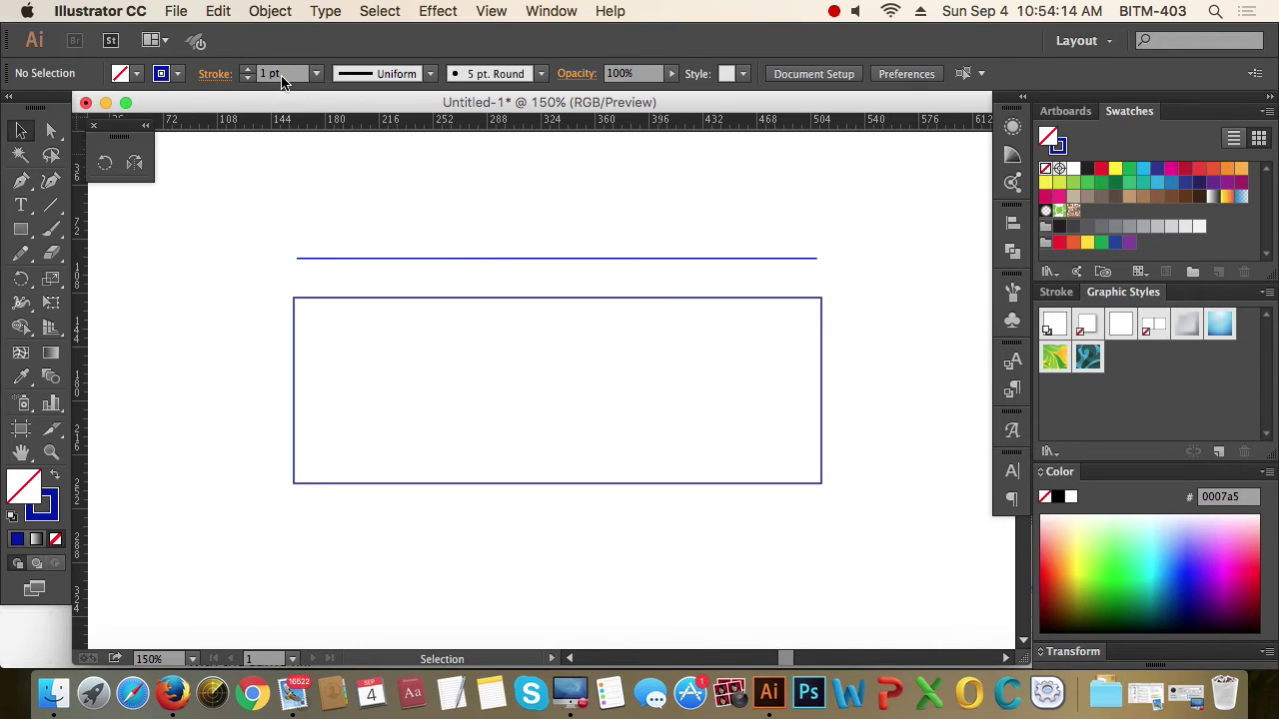
pyautogui.click(215, 74)
pyautogui.click(217, 74)
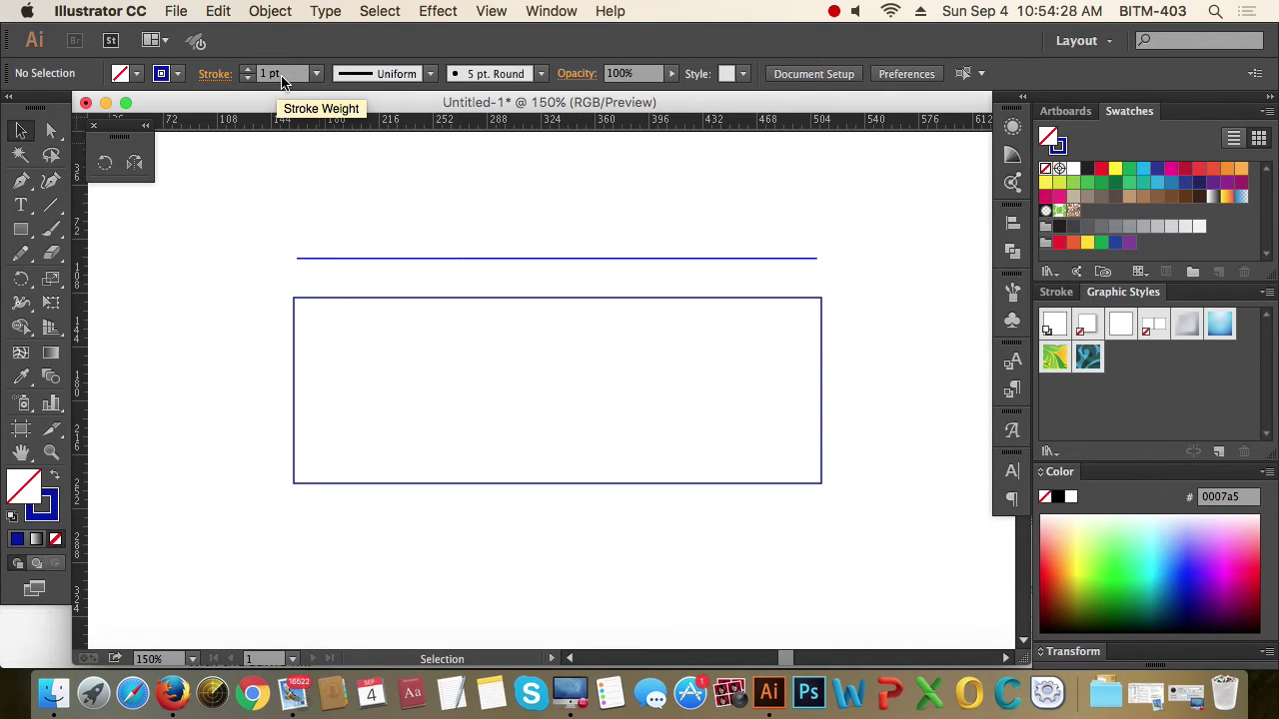
pyautogui.click(430, 73)
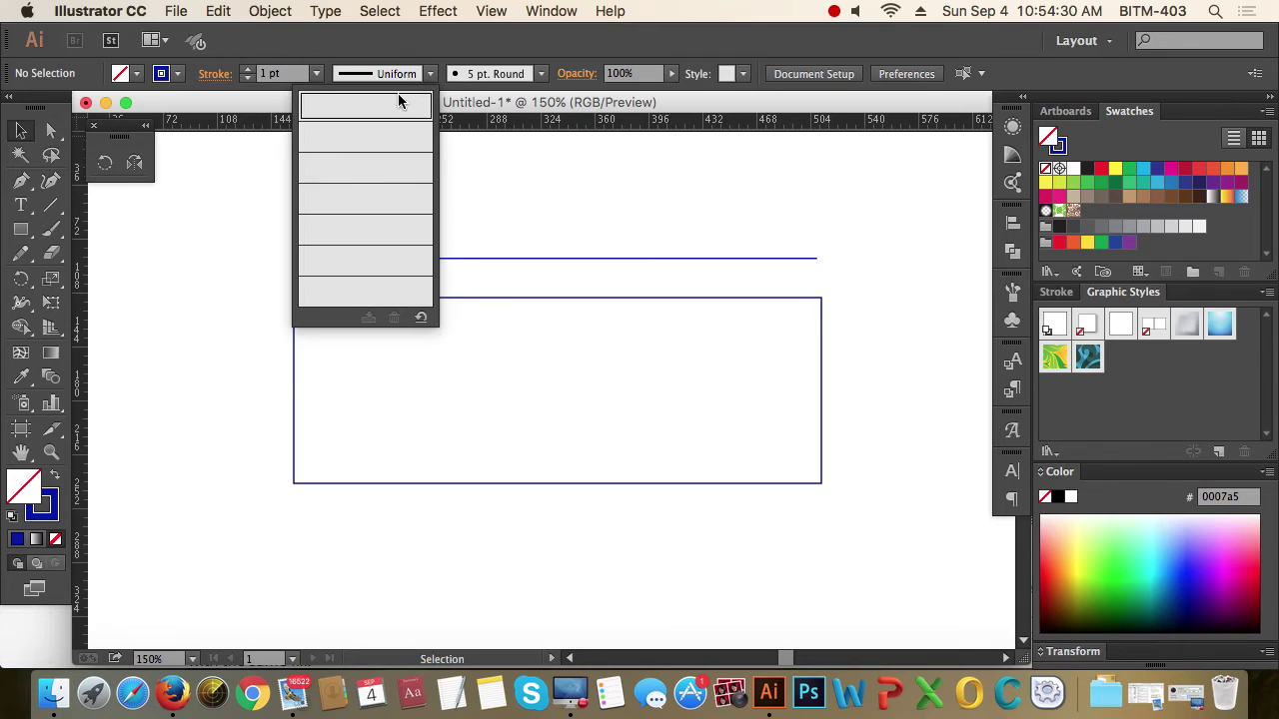
pyautogui.click(561, 187)
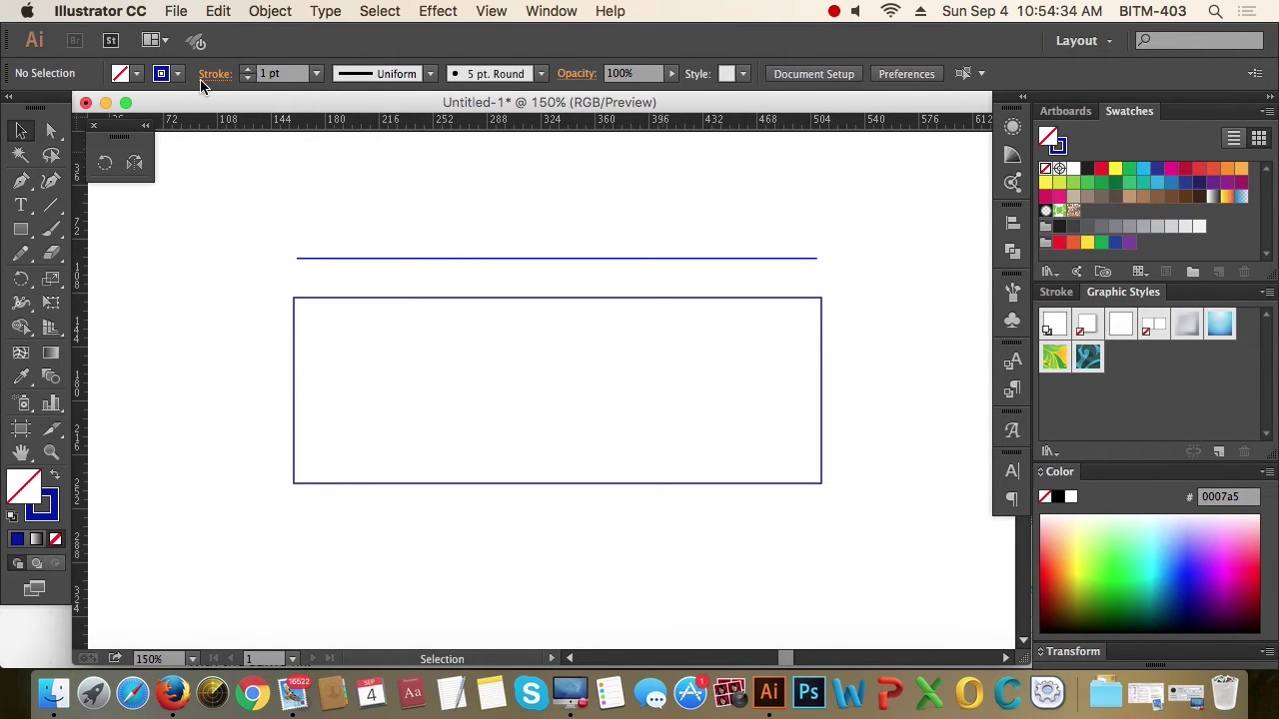
pyautogui.click(560, 11)
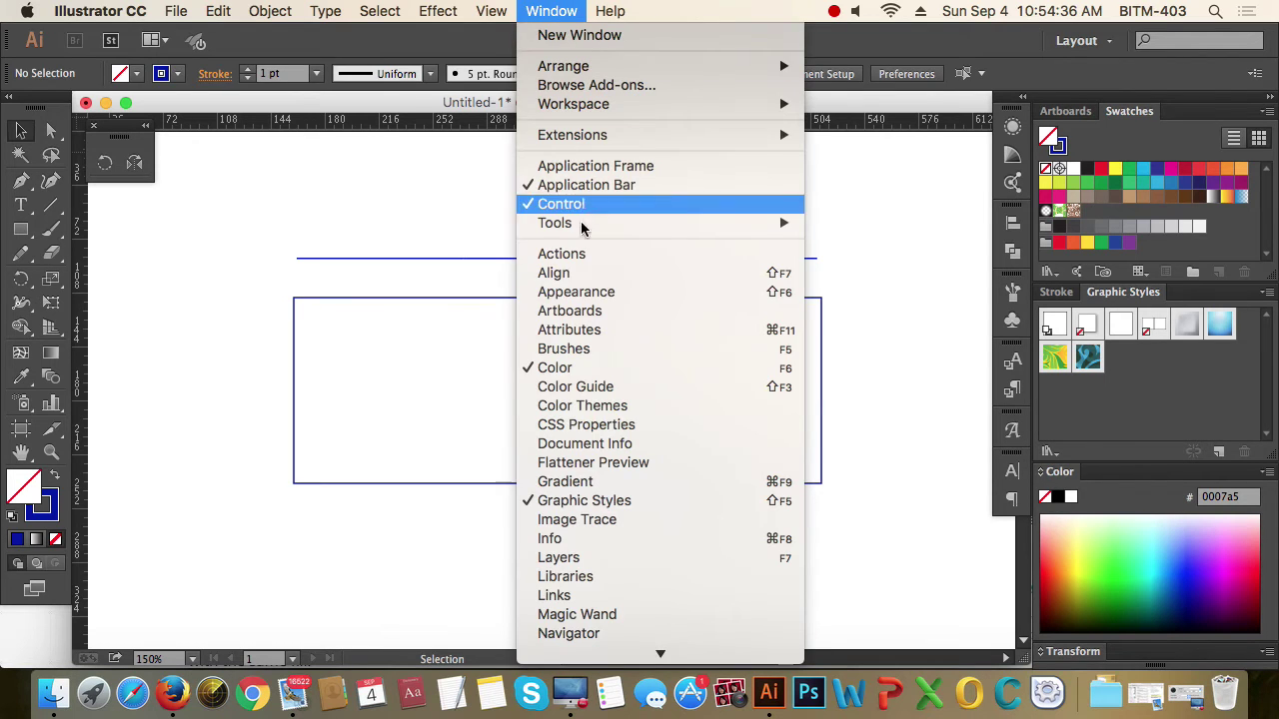
pyautogui.scroll(-5, 588, 457)
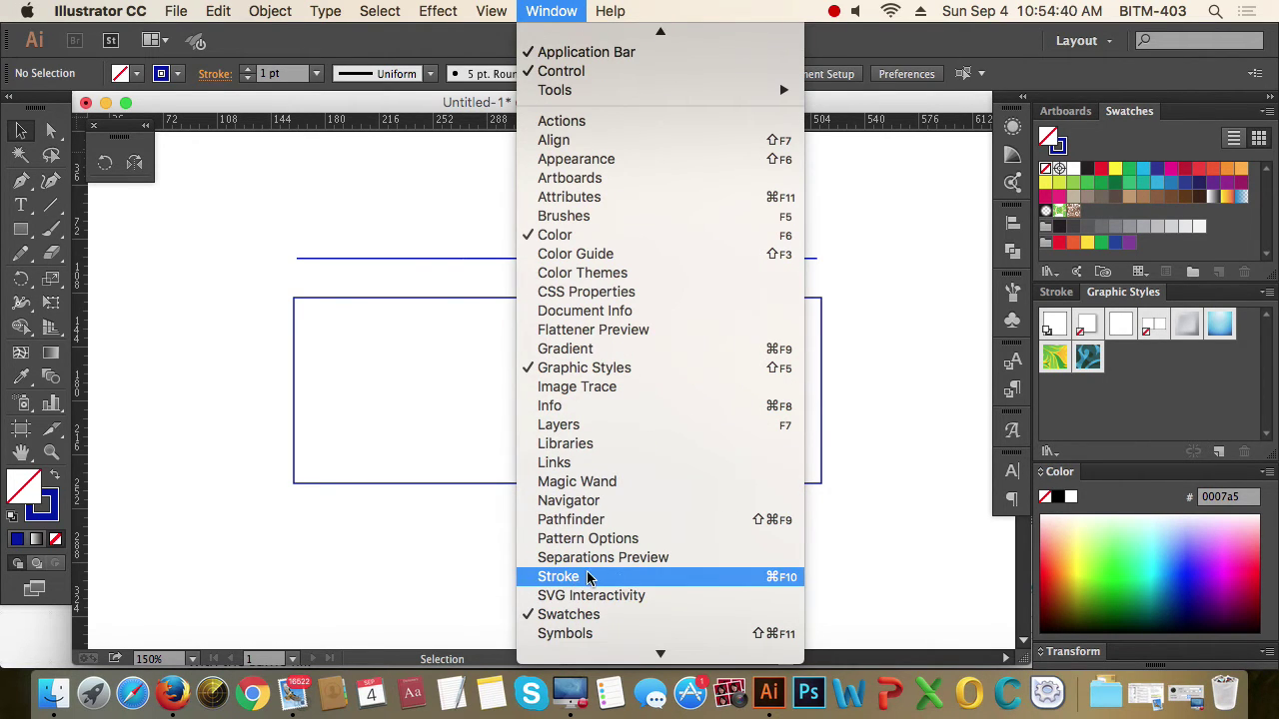
pyautogui.click(197, 153)
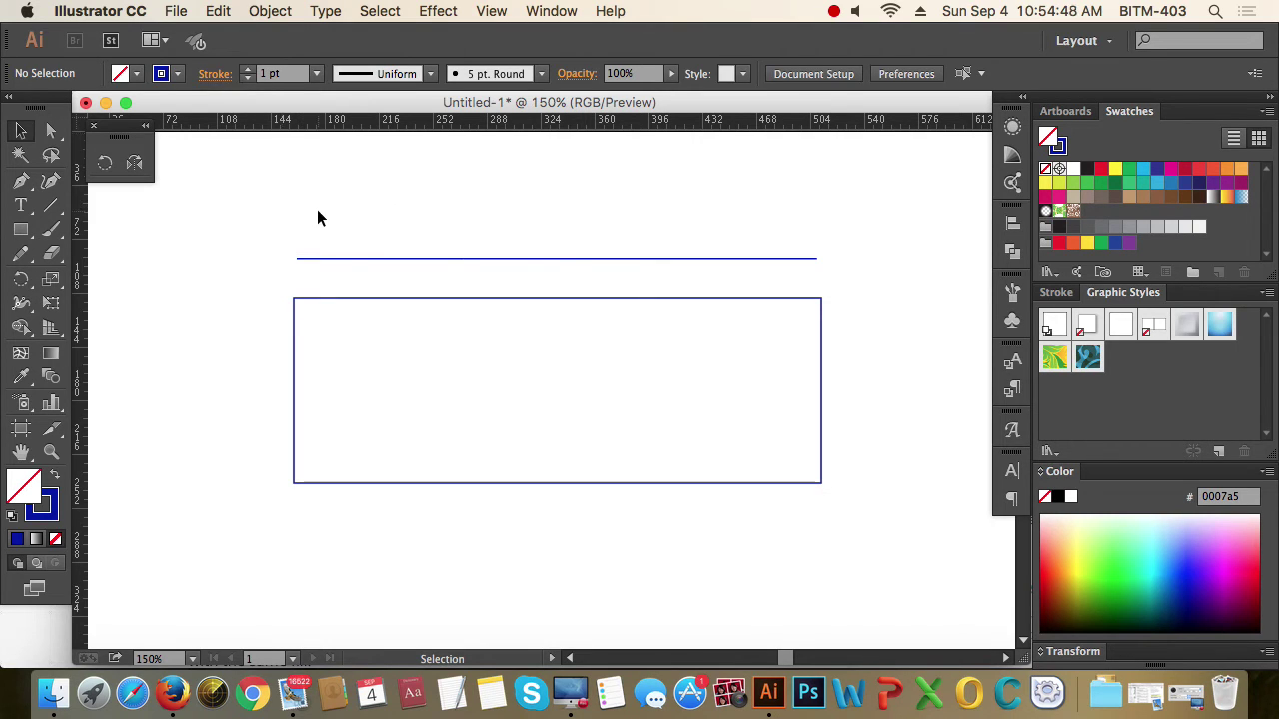
# Step: Set the stroke weight of both the line and the rectangle to 15 pt and clear the selection
pyautogui.moveTo(318, 211); pyautogui.dragTo(396, 345)
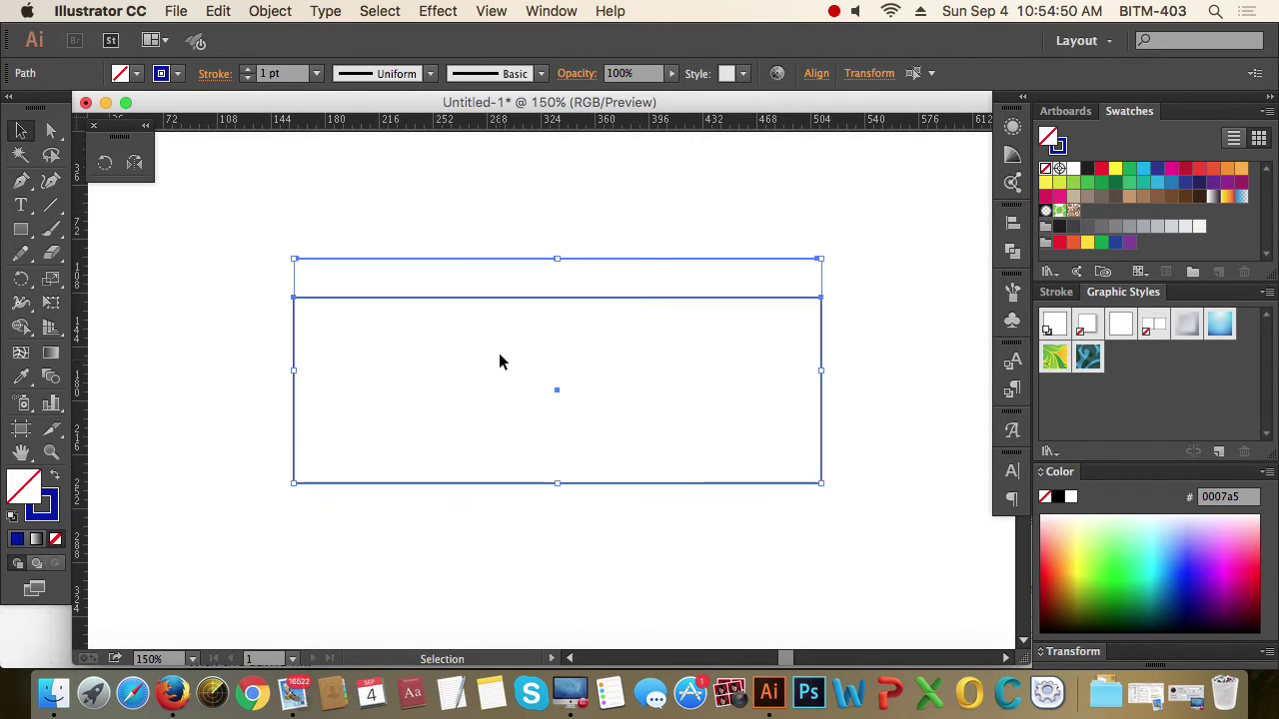
pyautogui.click(248, 71)
pyautogui.click(248, 71)
pyautogui.click(248, 70)
pyautogui.click(248, 71)
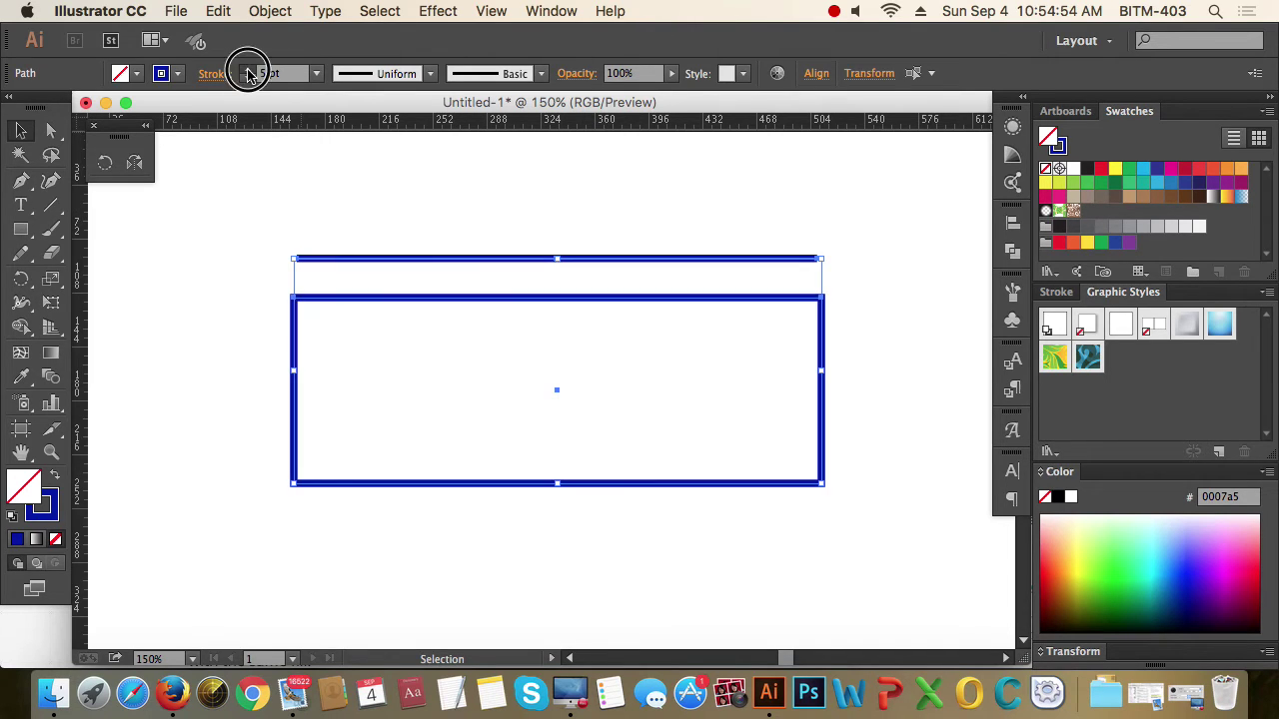
pyautogui.click(248, 71)
pyautogui.click(248, 70)
pyautogui.click(248, 71)
pyautogui.click(248, 71)
pyautogui.click(248, 71)
pyautogui.click(248, 71)
pyautogui.click(247, 71)
pyautogui.click(247, 71)
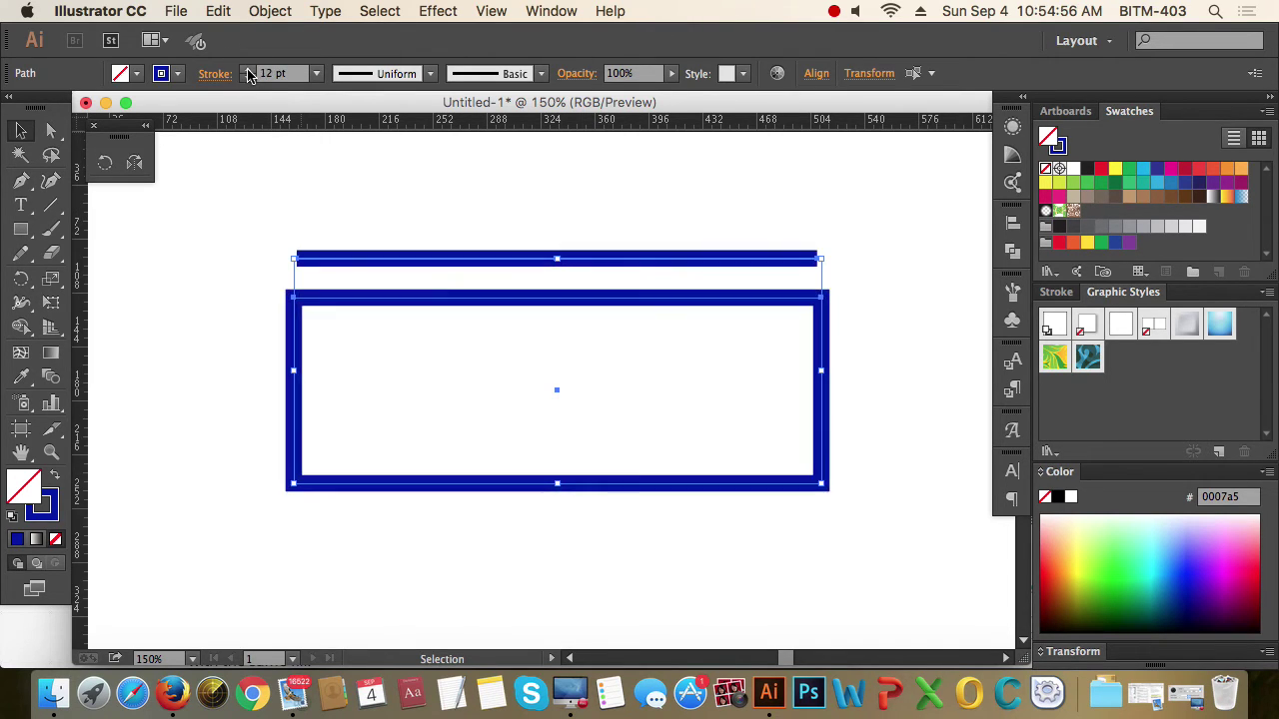
pyautogui.click(248, 71)
pyautogui.click(247, 71)
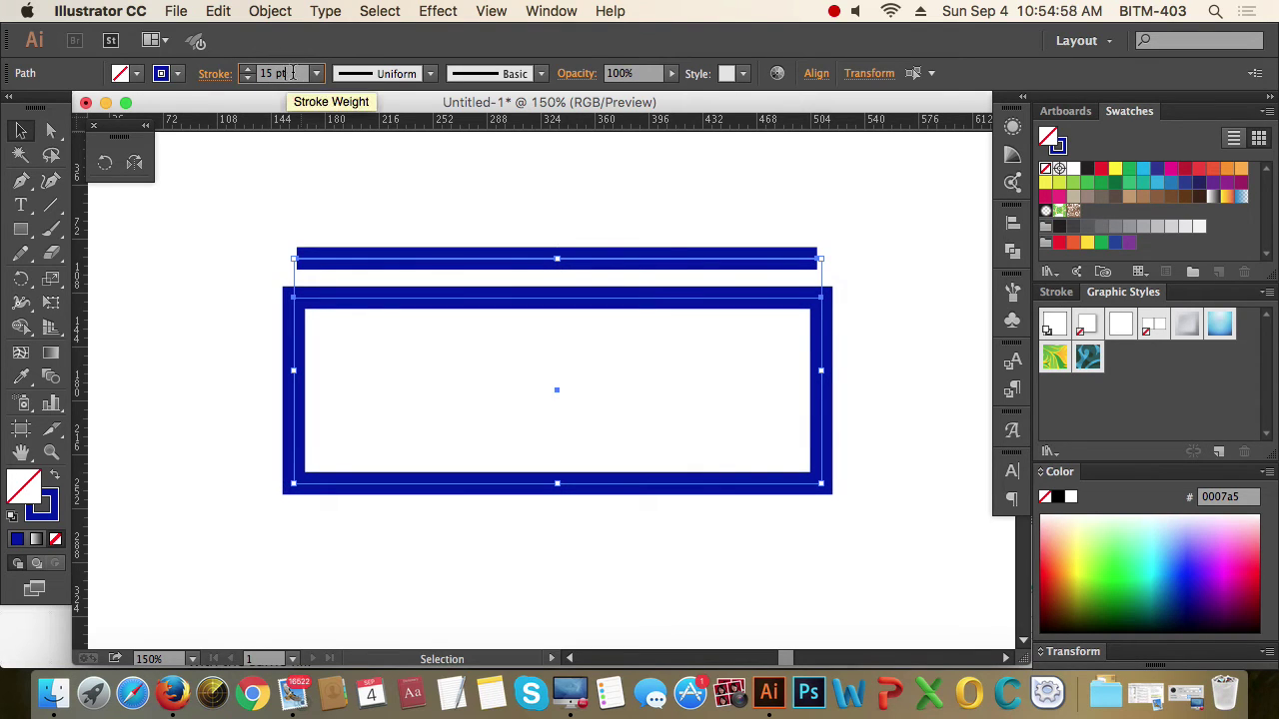
pyautogui.click(520, 209)
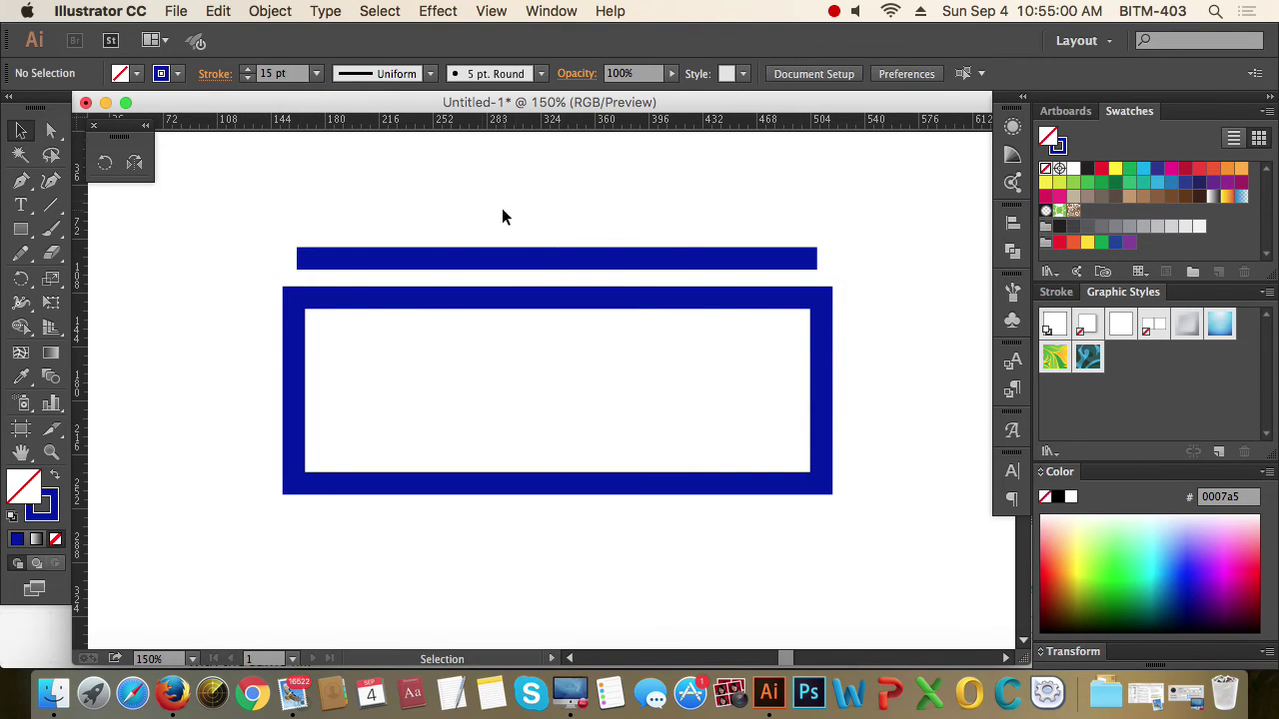
# Step: Nudge the rectangle slightly downward to widen its gap from the line, leaving nothing selected
pyautogui.click(400, 304)
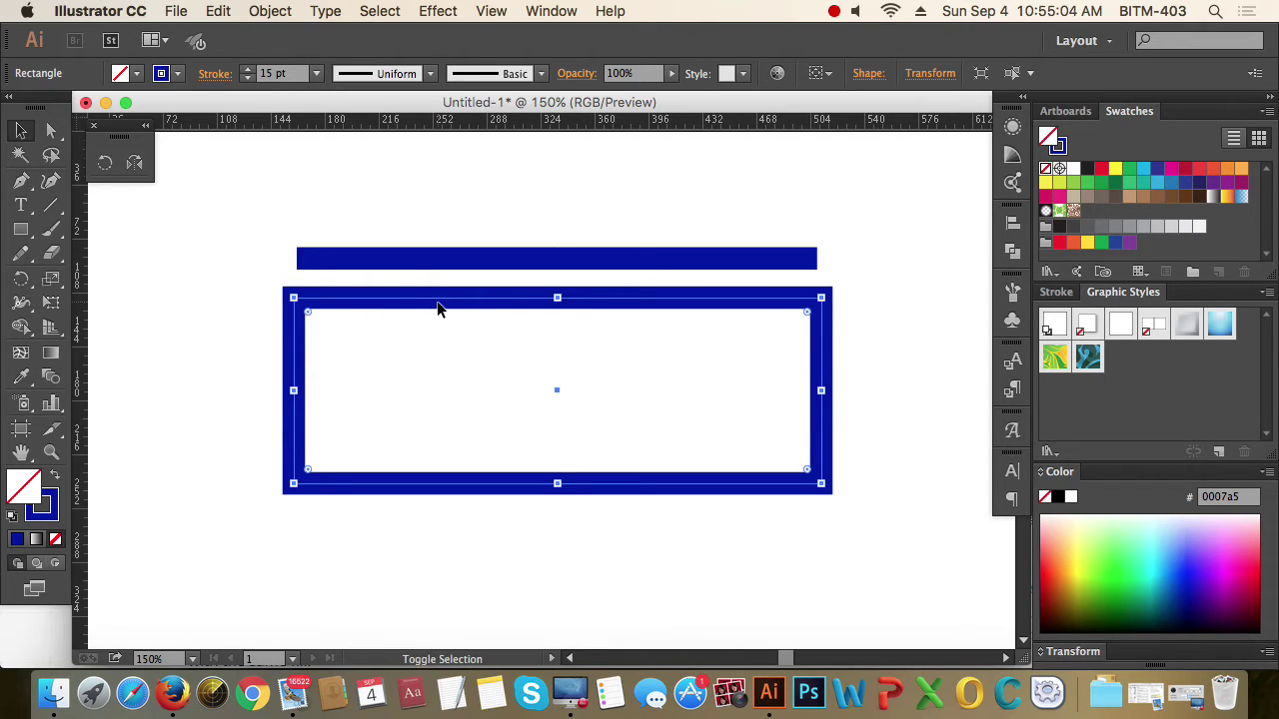
pyautogui.hotkey('shift', 'Down')
pyautogui.click(460, 202)
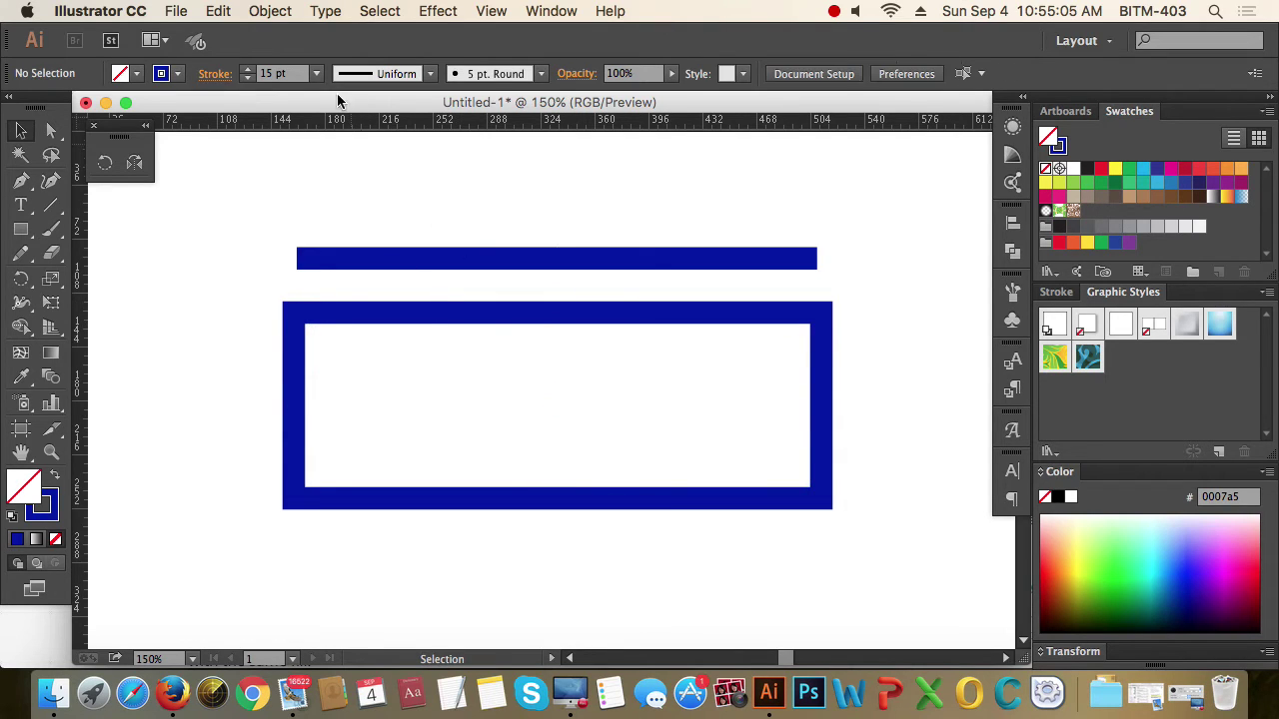
# Step: Review the cap, corner and alignment options in the stroke settings and compare the line with the rectangle
pyautogui.click(215, 74)
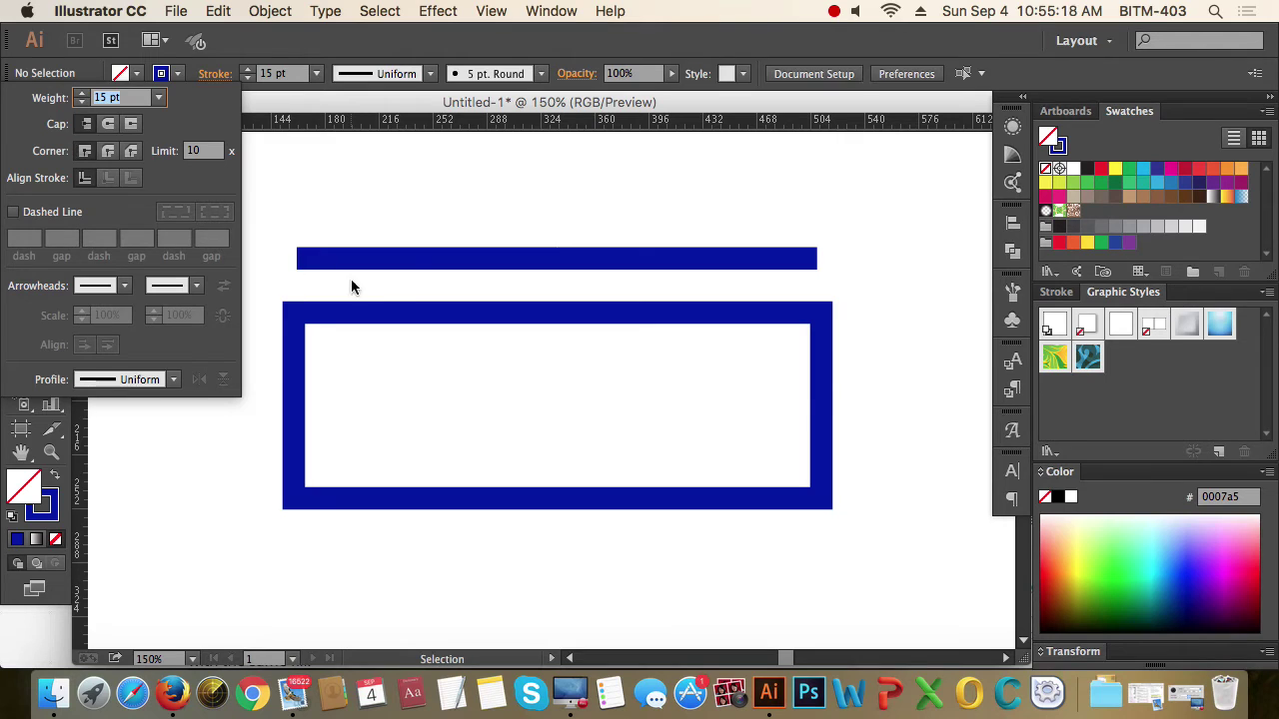
pyautogui.click(396, 262)
pyautogui.click(399, 258)
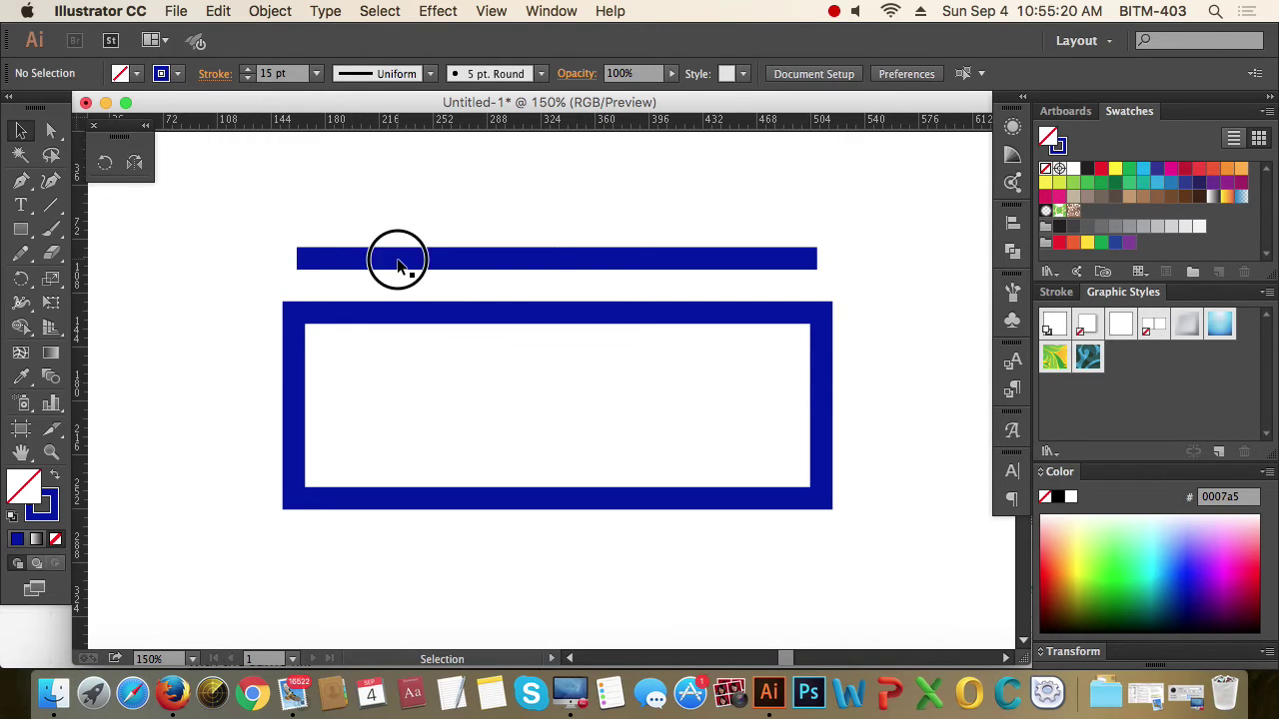
pyautogui.moveTo(408, 227)
pyautogui.mouseDown()
pyautogui.moveTo(451, 291)
pyautogui.moveTo(452, 275)
pyautogui.mouseUp()
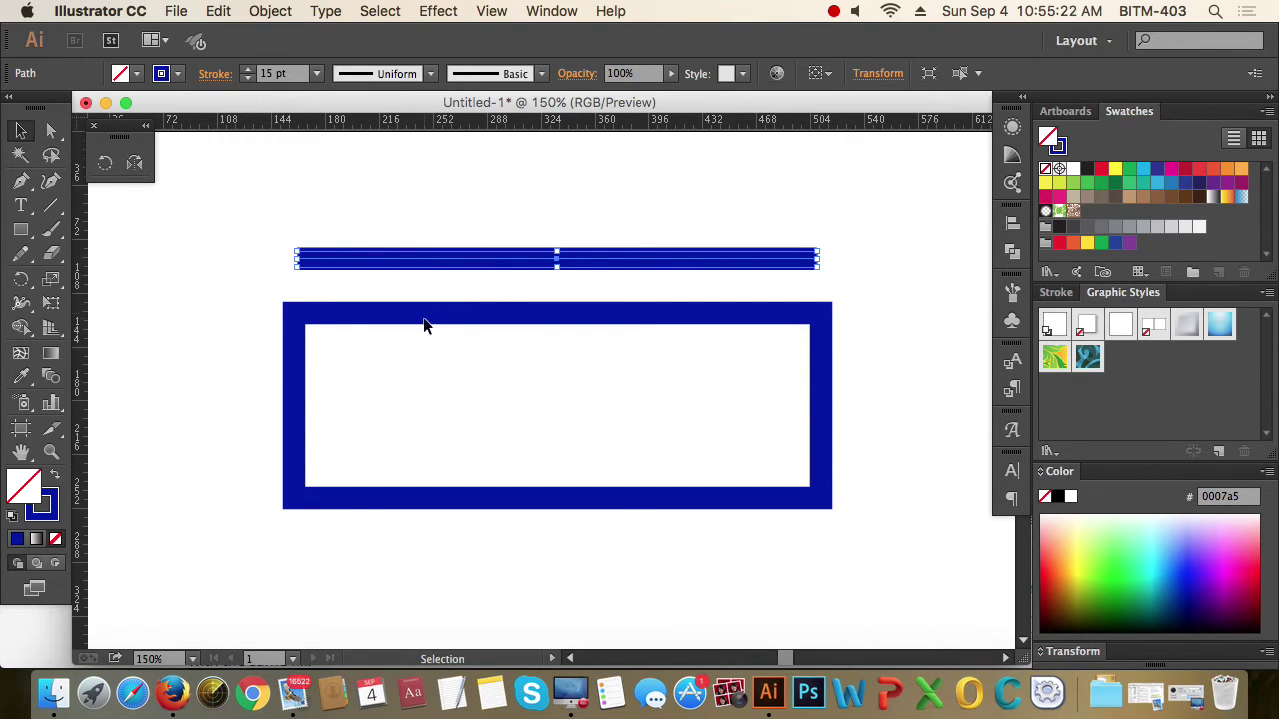
pyautogui.click(429, 306)
pyautogui.click(369, 214)
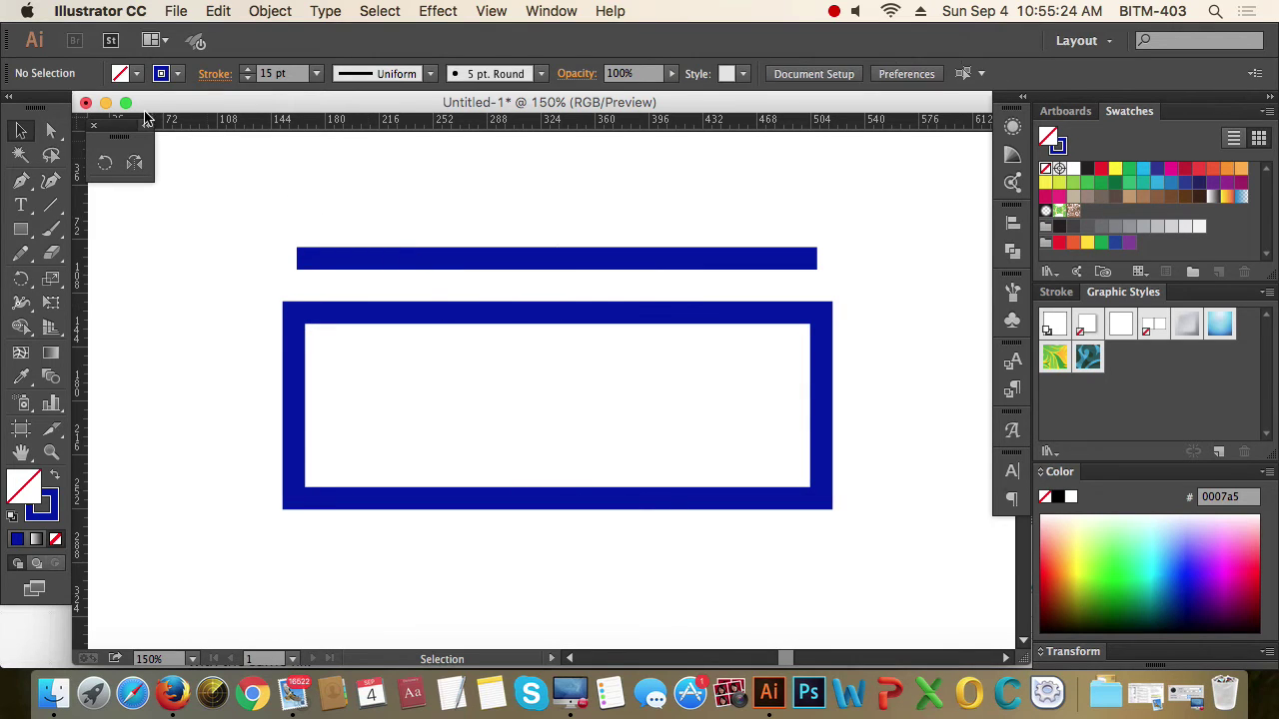
pyautogui.click(214, 75)
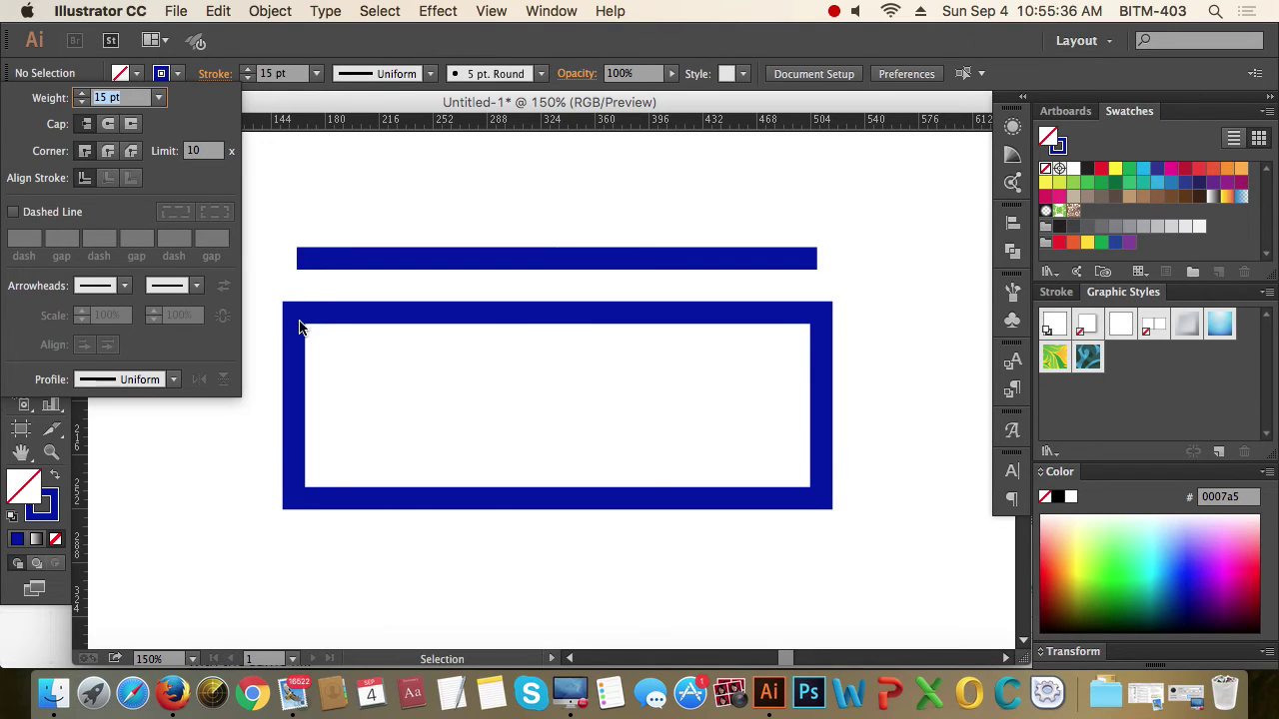
pyautogui.click(356, 270)
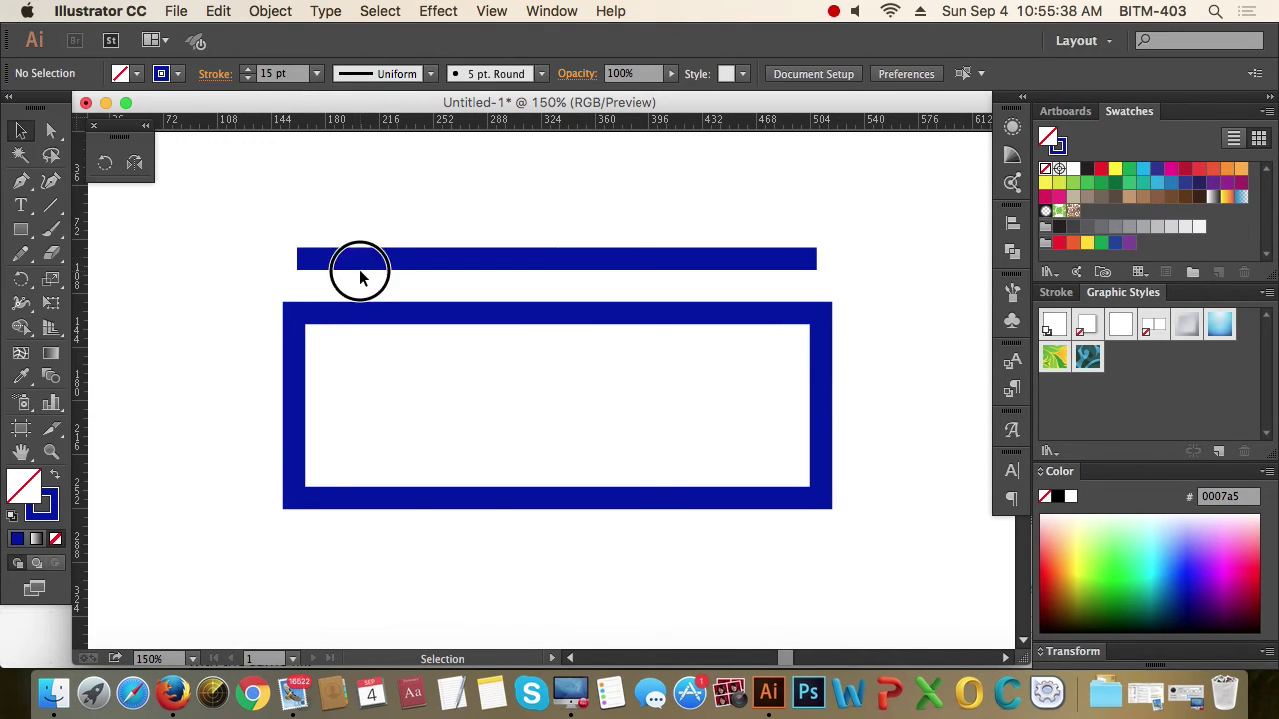
# Step: Select the line and examine closely how its butt cap meets the path's left end point
pyautogui.moveTo(314, 219); pyautogui.dragTo(377, 270)
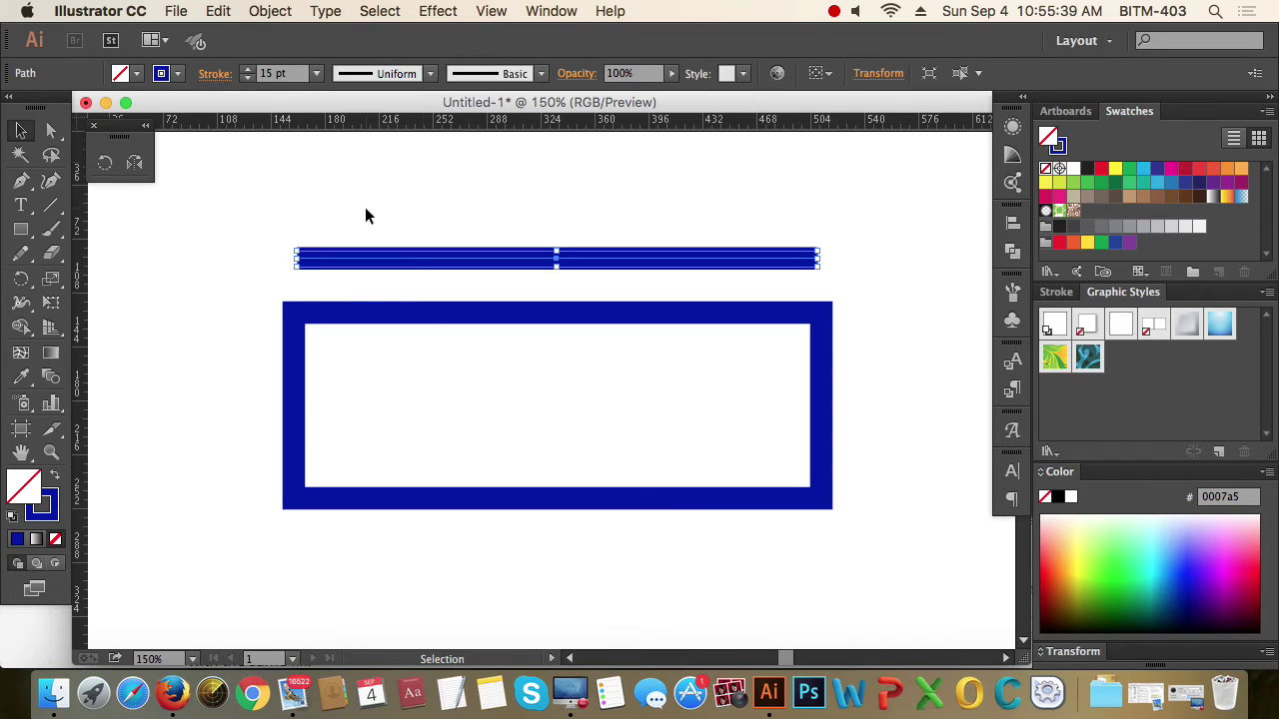
pyautogui.click(213, 75)
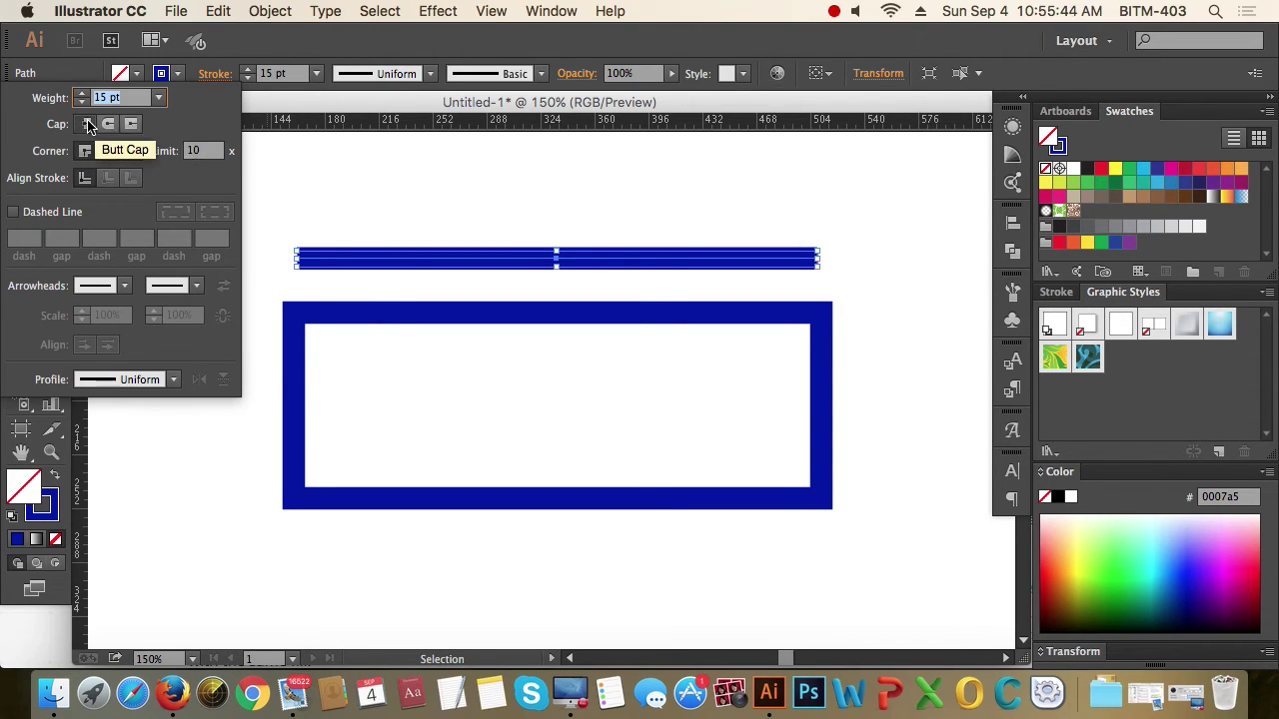
pyautogui.click(286, 260)
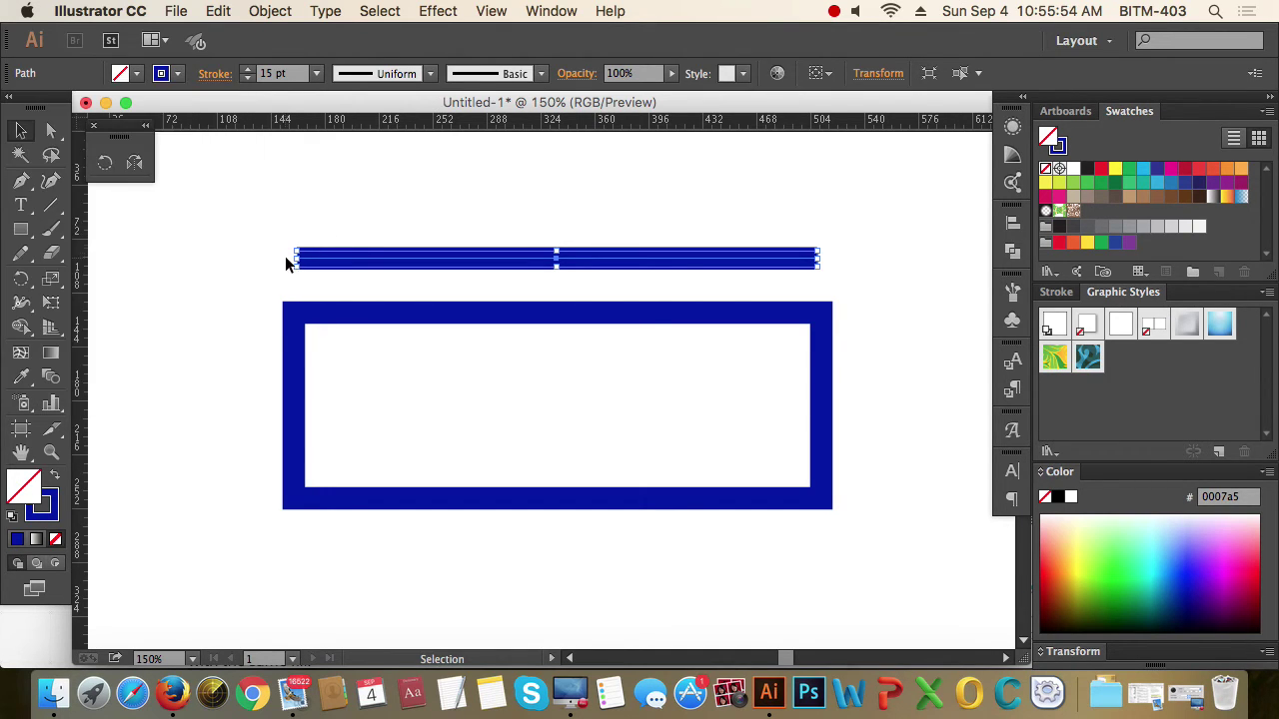
pyautogui.scroll(10, 360, 236)
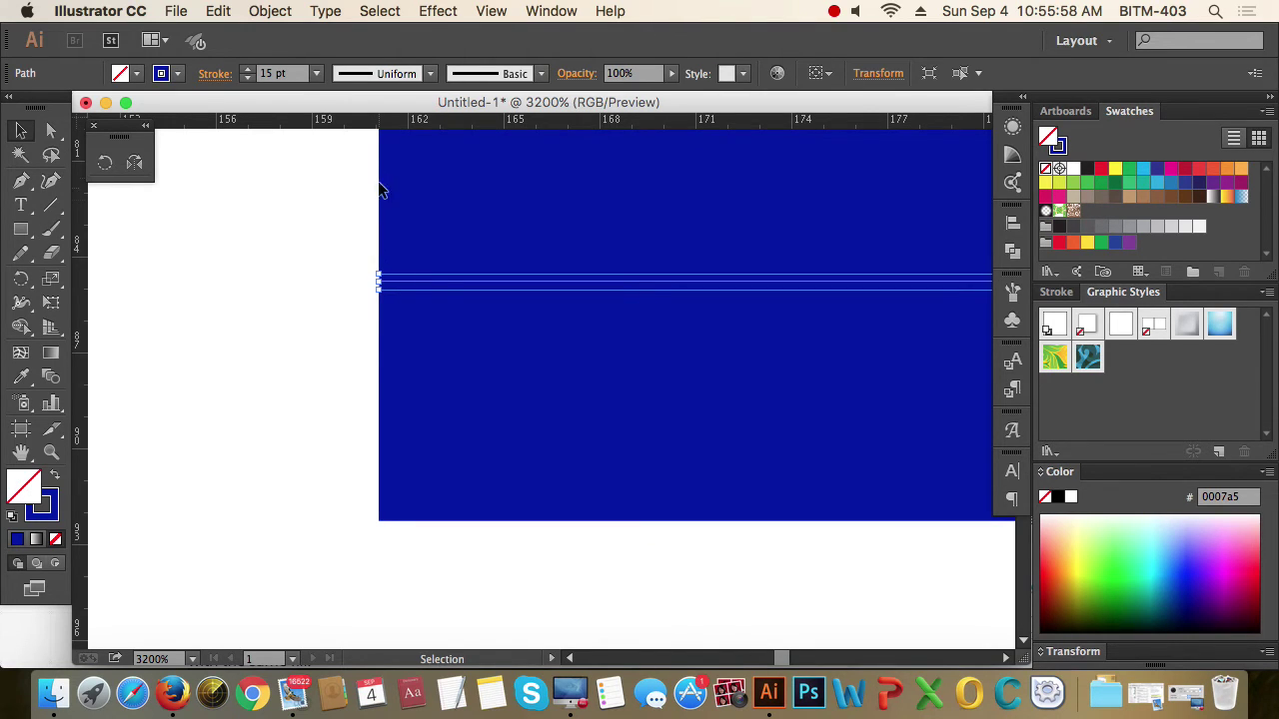
pyautogui.press('super+minus')
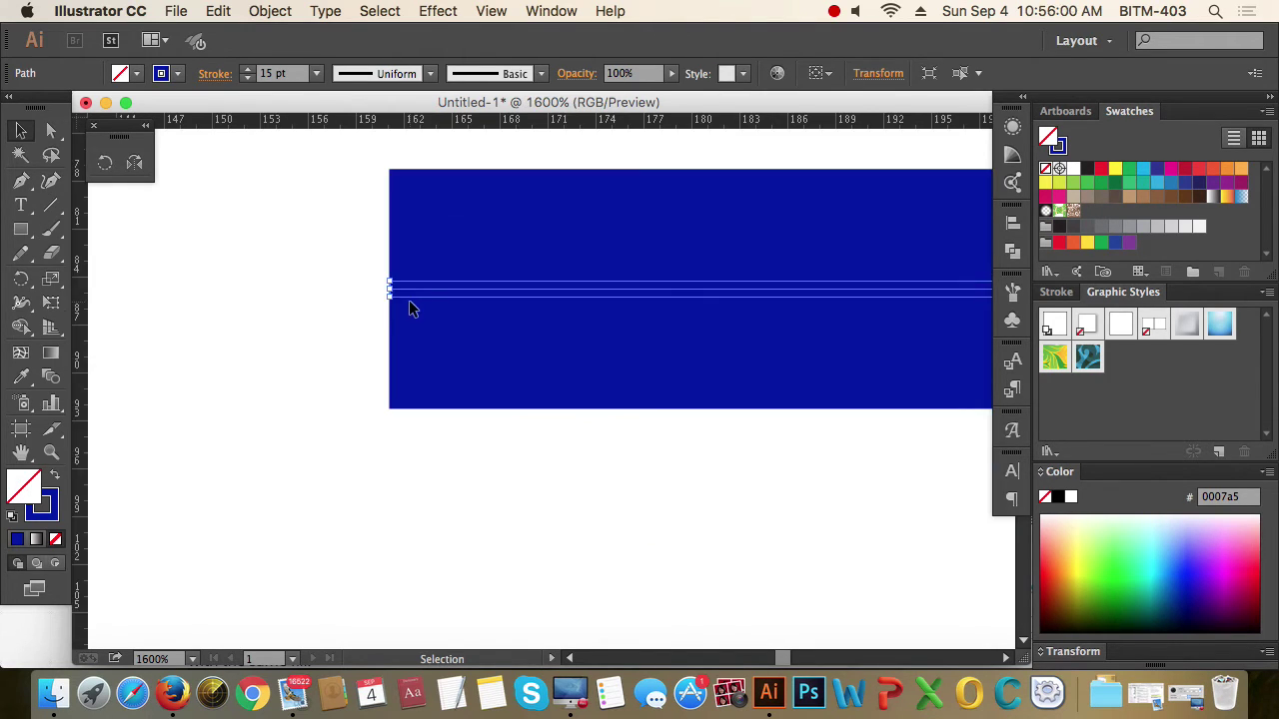
pyautogui.scroll(1, 406, 256)
# Step: Apply a round cap to the line's stroke, and replace it with a projecting cap
pyautogui.click(213, 73)
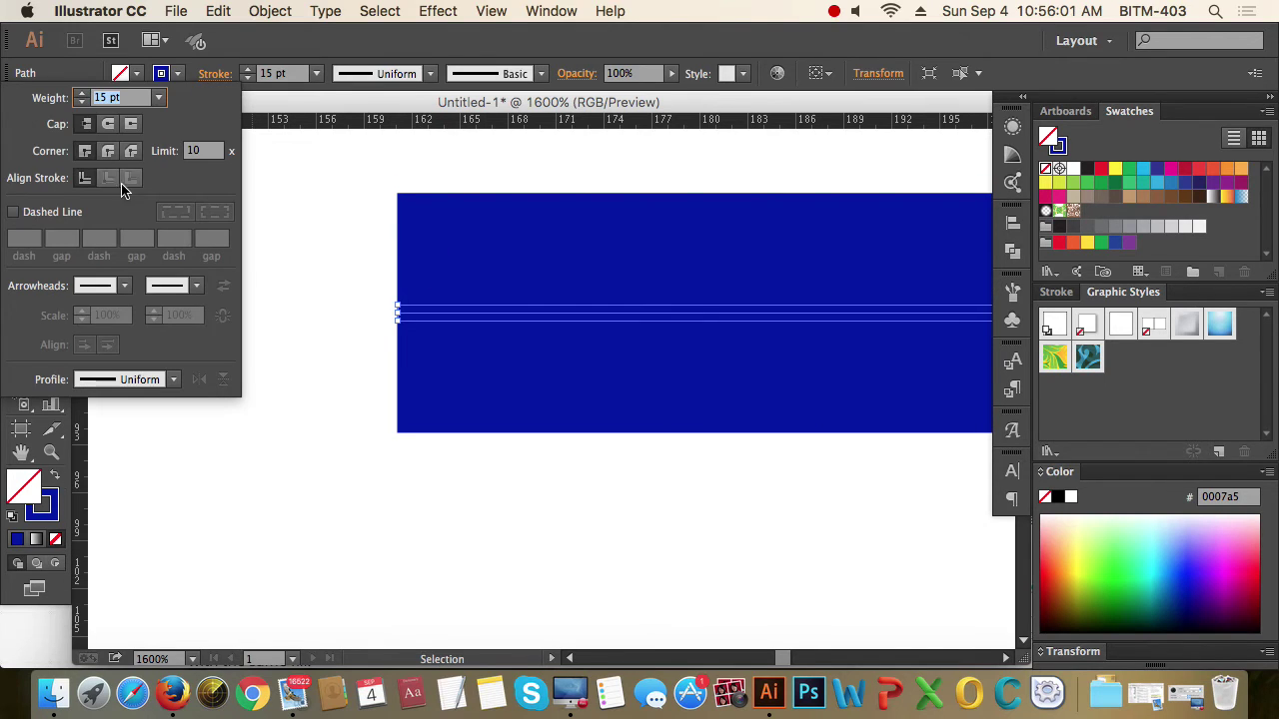
pyautogui.click(108, 125)
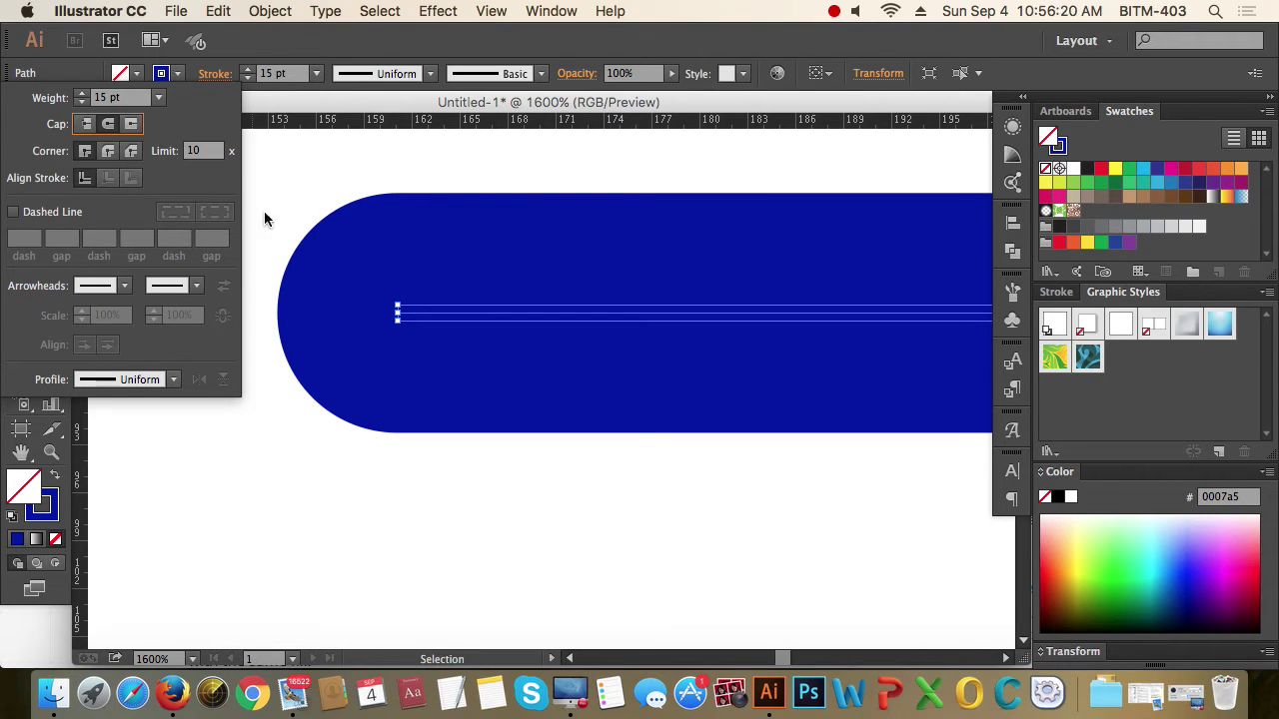
pyautogui.click(133, 124)
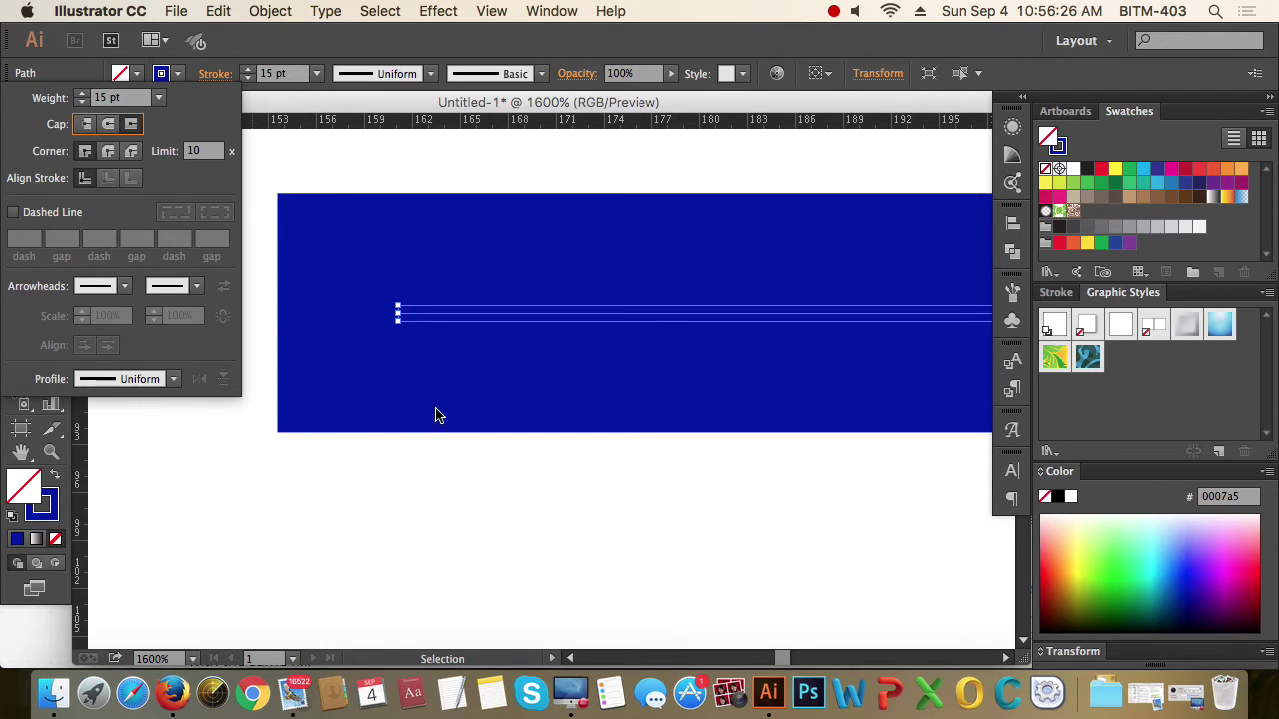
pyautogui.scroll(-6, 489, 444)
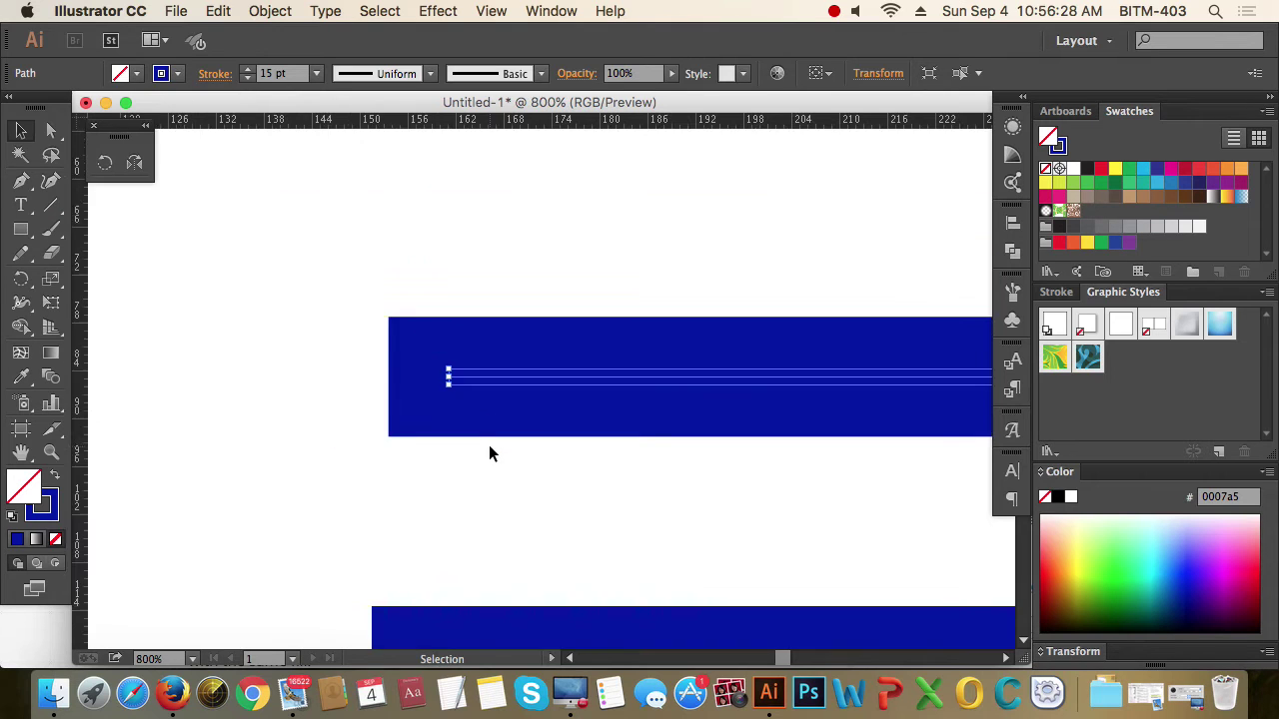
pyautogui.moveTo(620, 443); pyautogui.dragTo(449, 302)
pyautogui.scroll(-1, 450, 302)
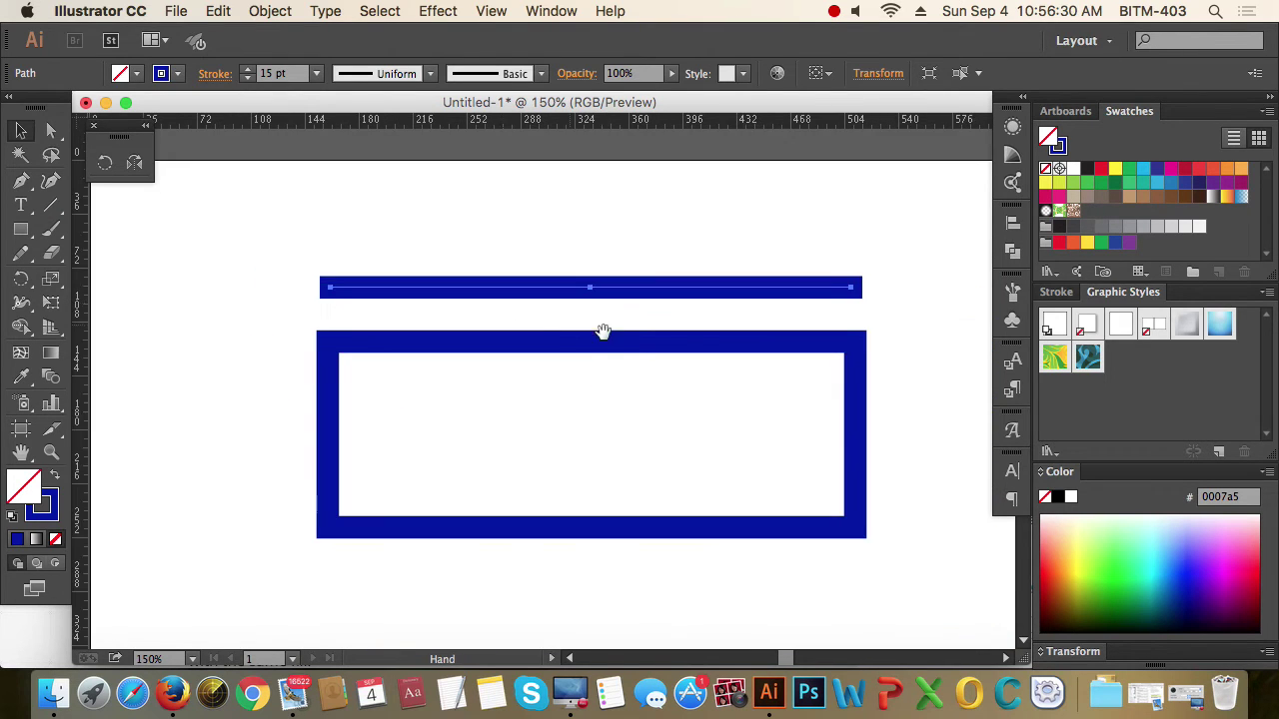
pyautogui.click(582, 239)
pyautogui.moveTo(486, 234); pyautogui.dragTo(548, 278)
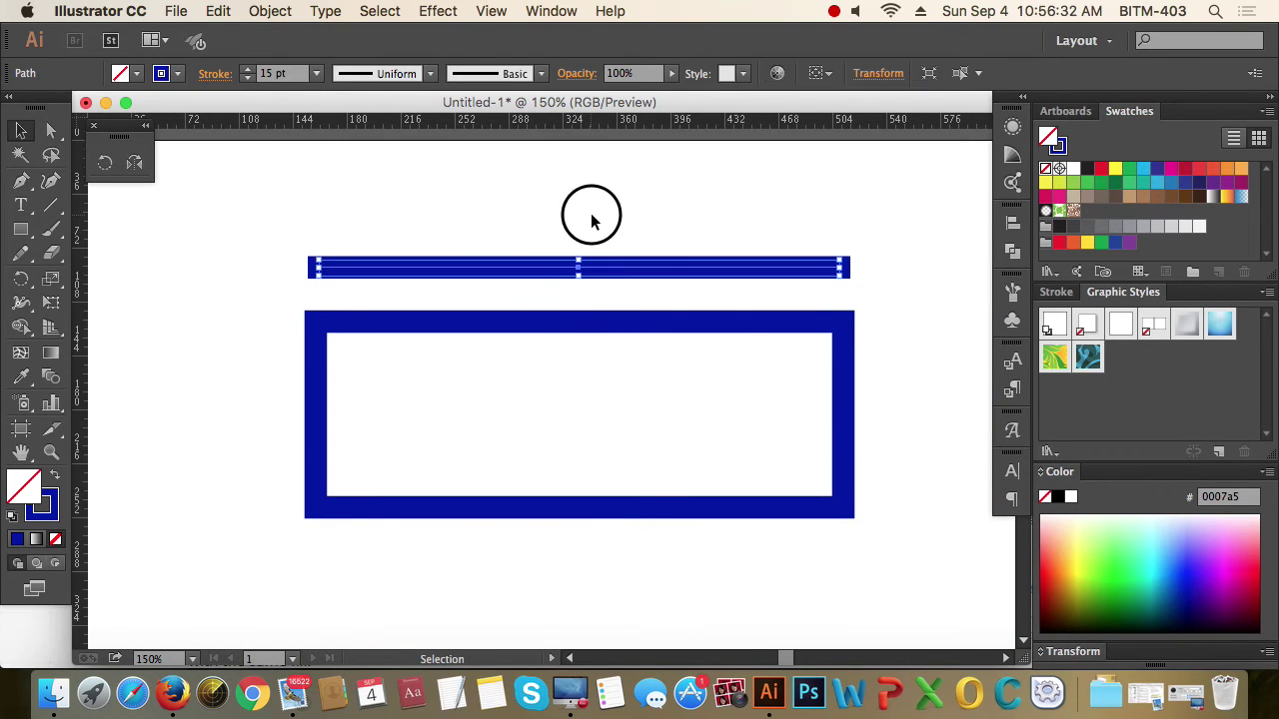
pyautogui.click(590, 210)
# Step: Try a round join and a bevel join on the corners of the rectangle's stroke
pyautogui.scroll(1, 381, 380)
pyautogui.moveTo(226, 285); pyautogui.dragTo(436, 407)
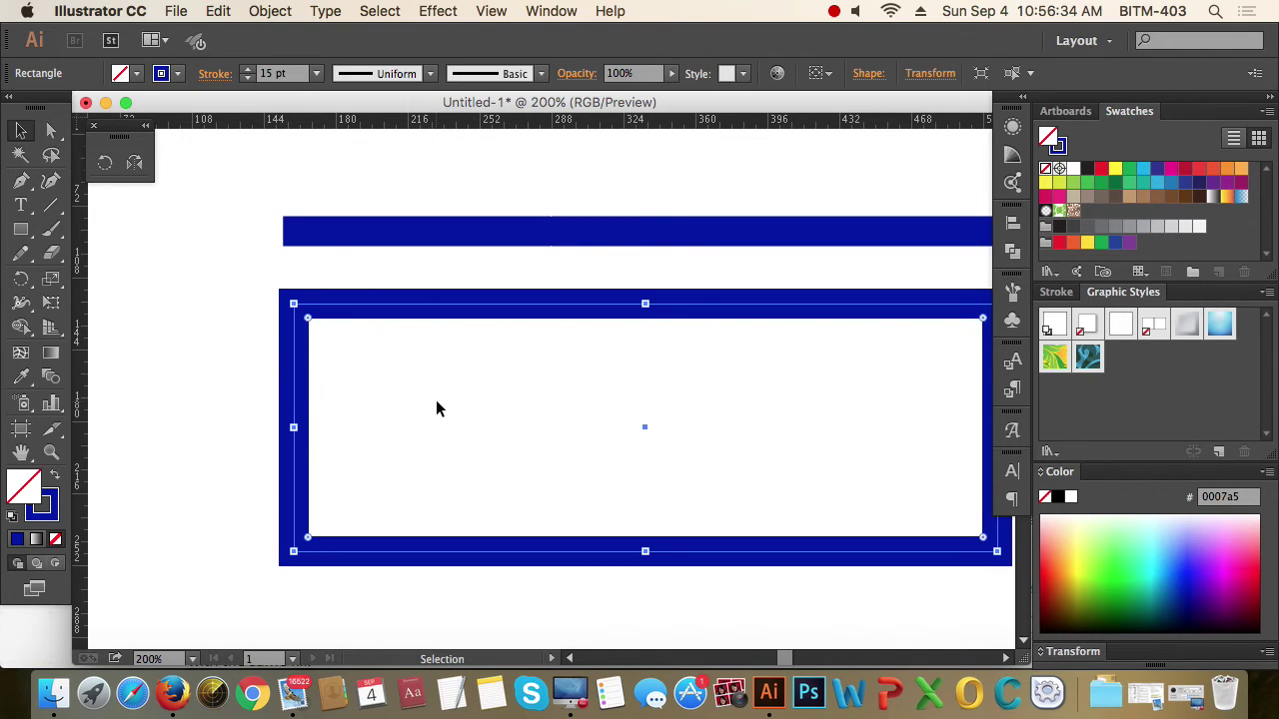
pyautogui.click(208, 78)
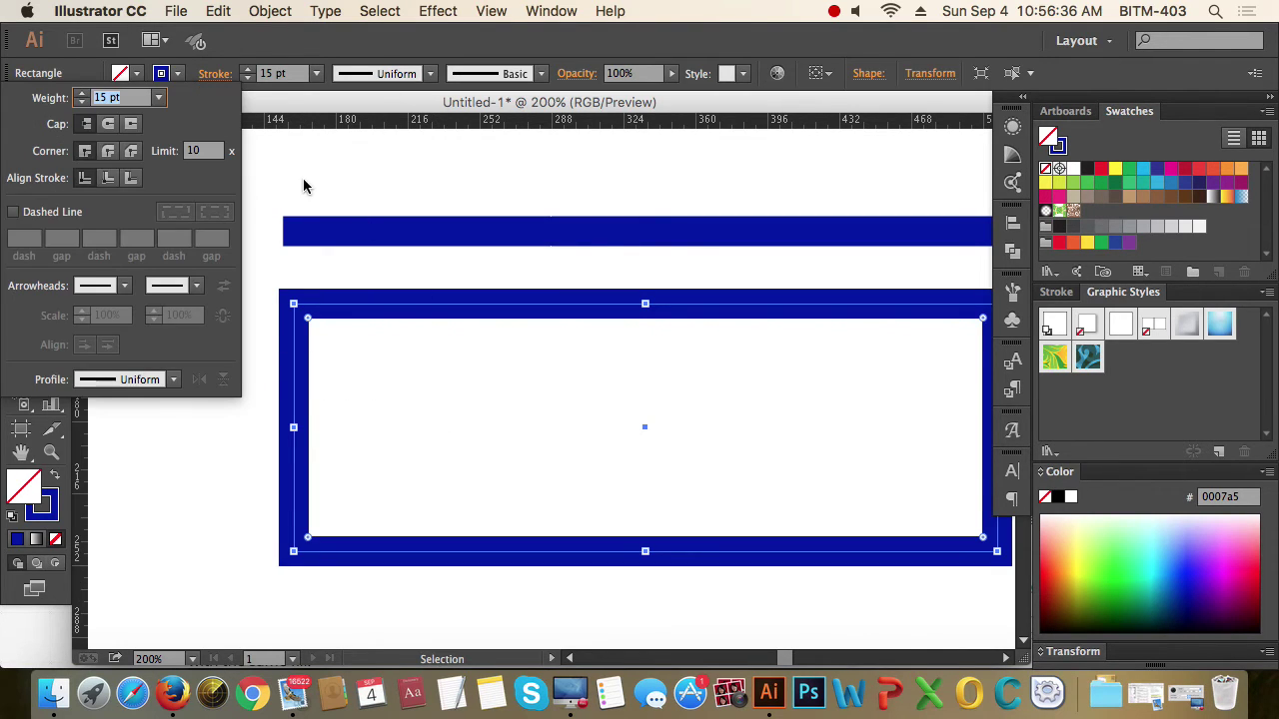
pyautogui.click(110, 152)
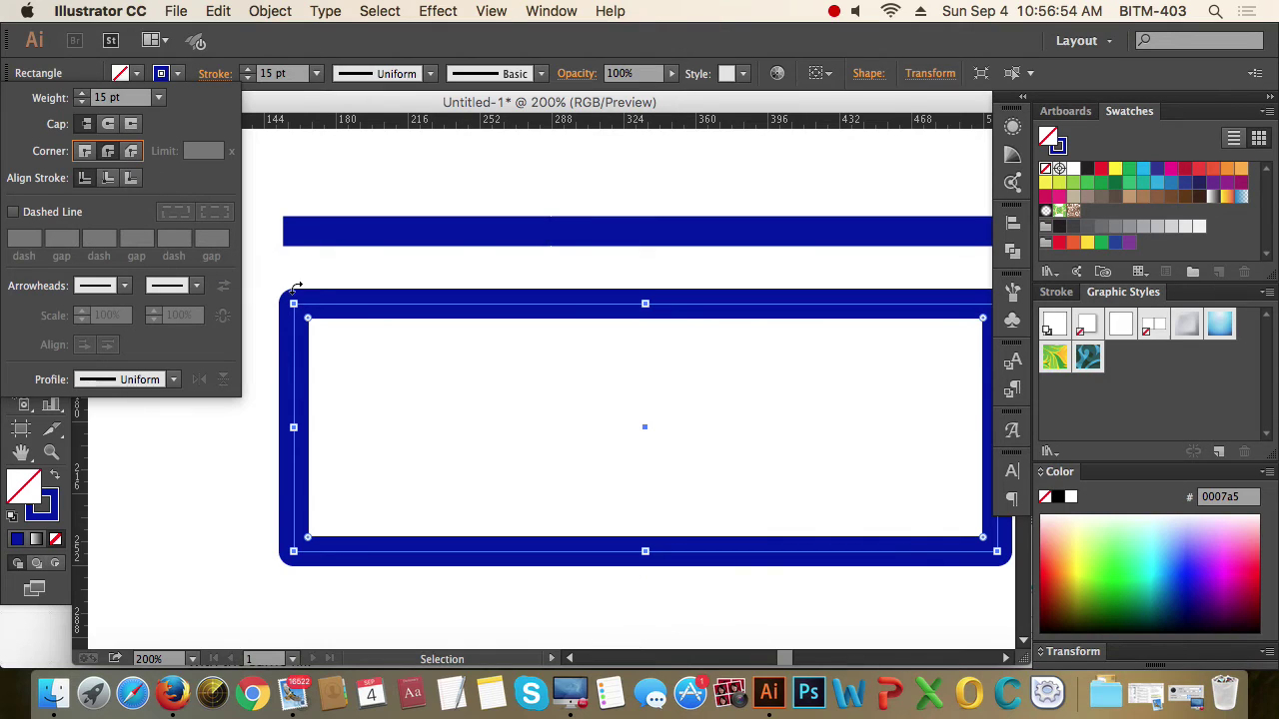
pyautogui.click(131, 151)
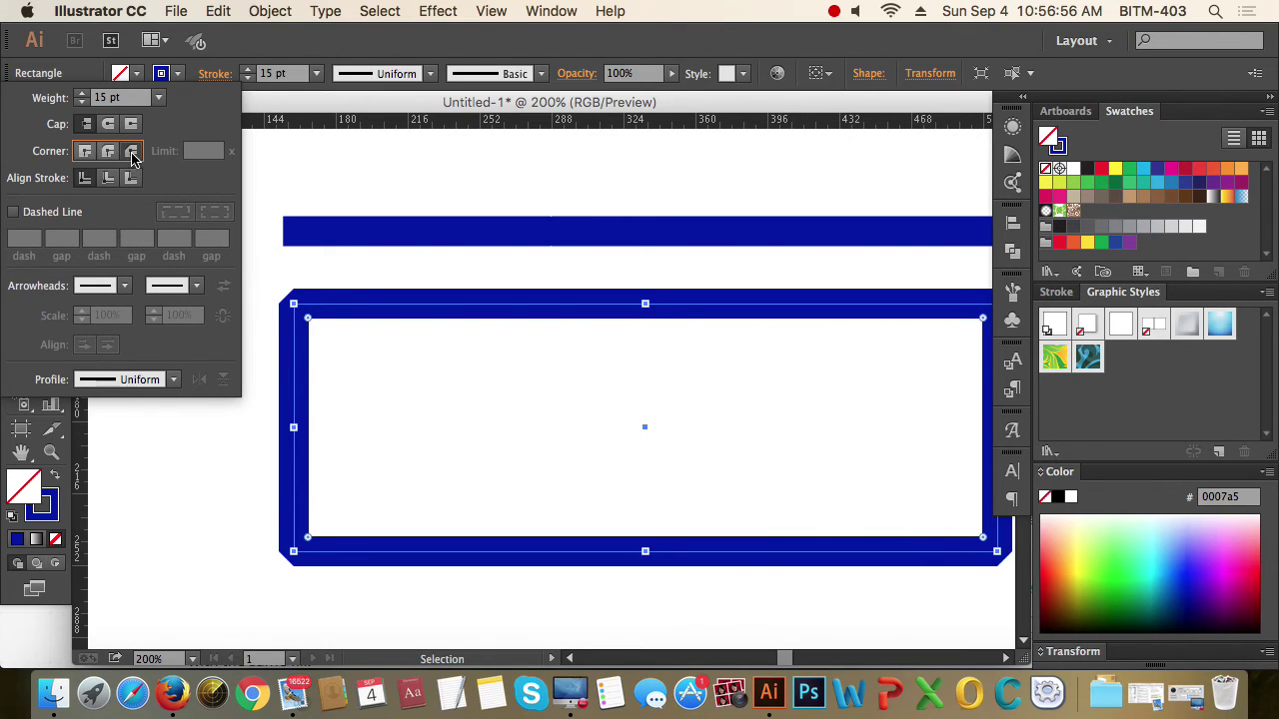
pyautogui.click(514, 271)
pyautogui.click(512, 271)
pyautogui.scroll(-1, 512, 300)
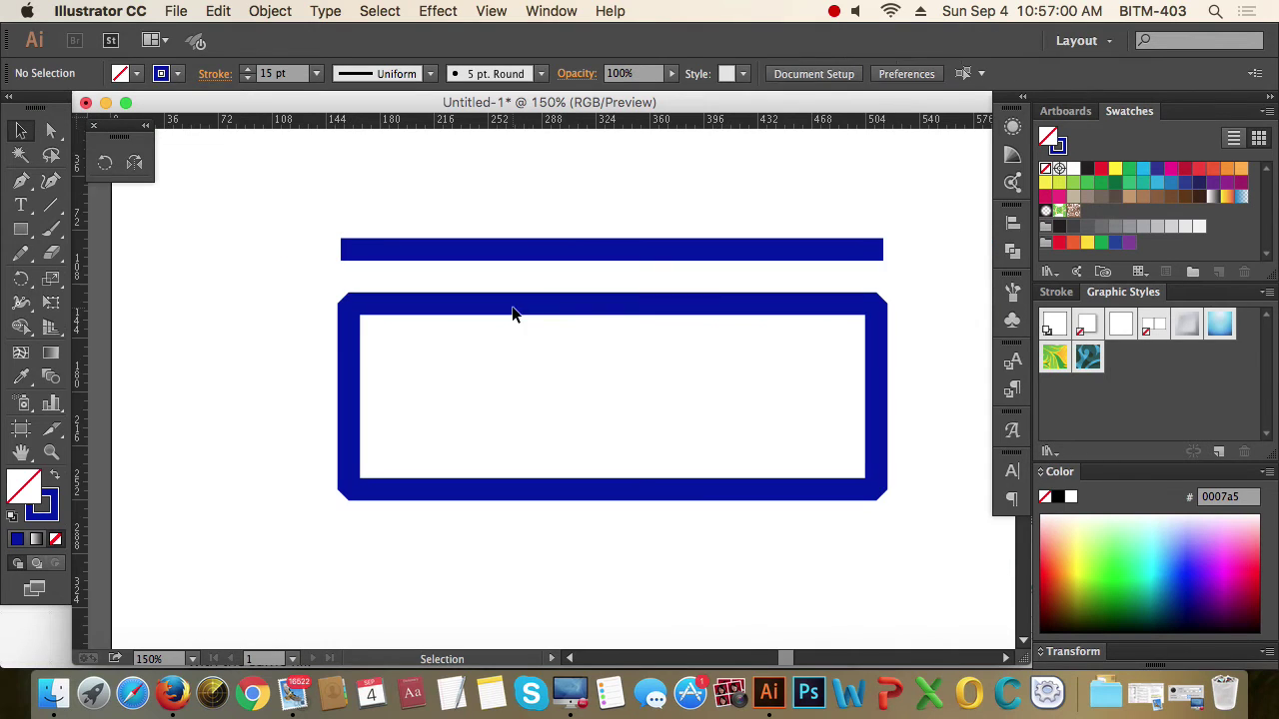
pyautogui.moveTo(619, 373); pyautogui.dragTo(600, 356)
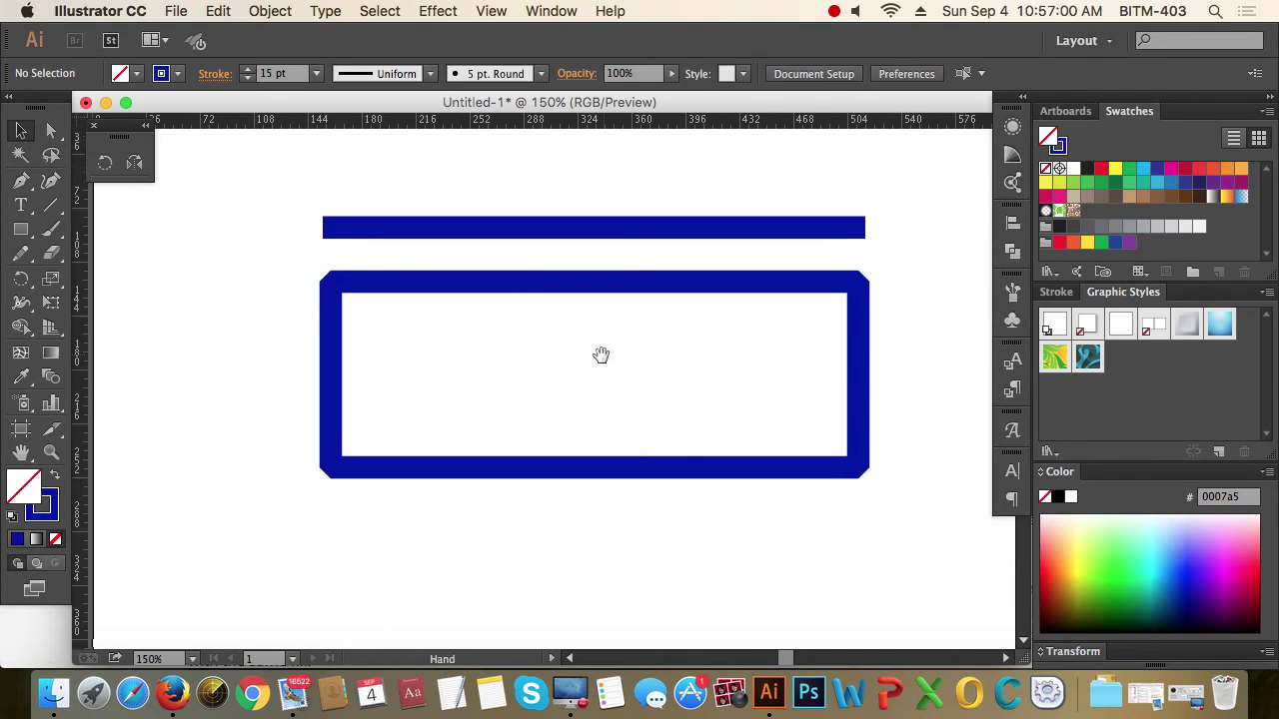
# Step: Compare the stroke alignment options offered with nothing selected and with the horizontal line selected
pyautogui.click(212, 74)
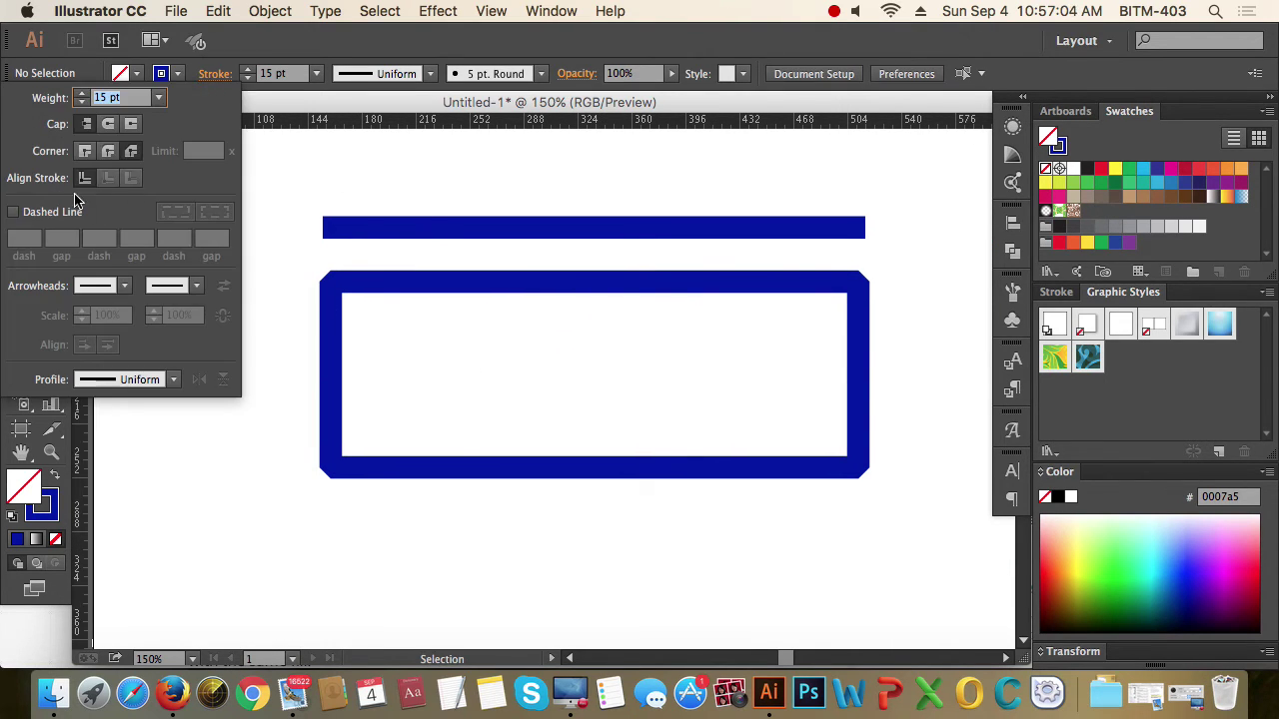
pyautogui.click(445, 181)
pyautogui.moveTo(234, 288); pyautogui.dragTo(440, 334)
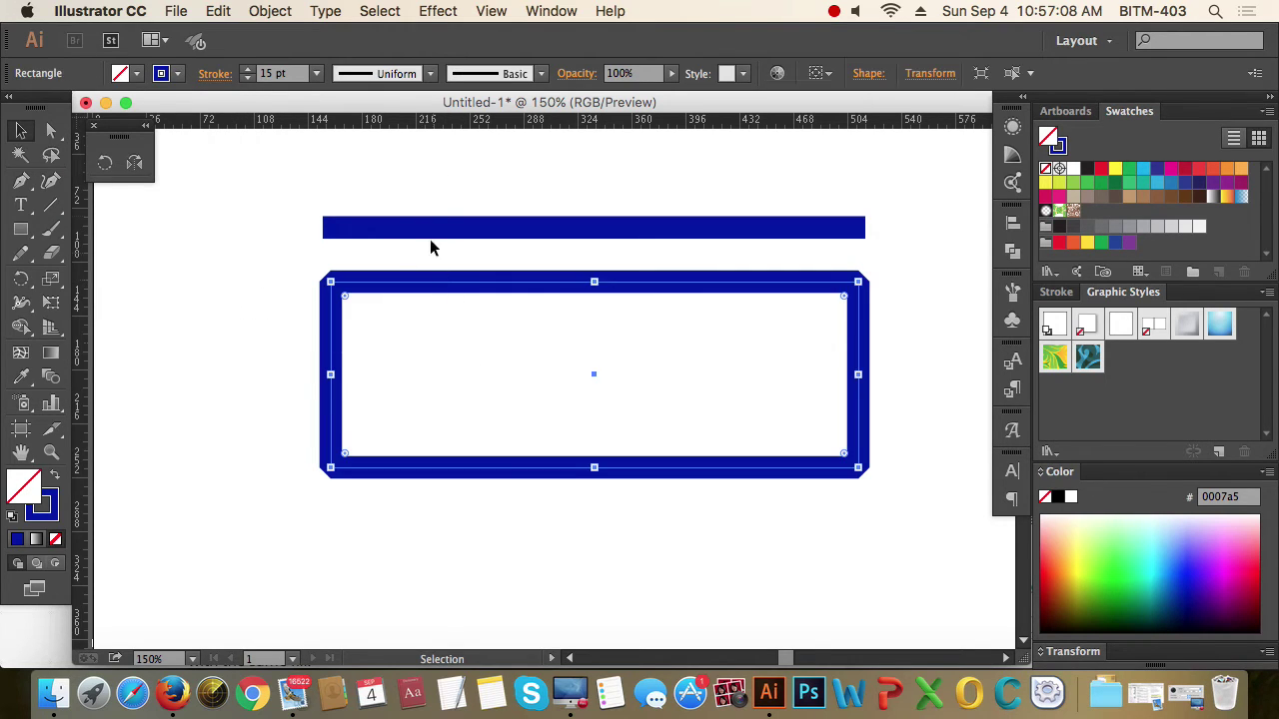
pyautogui.moveTo(409, 180); pyautogui.dragTo(456, 220)
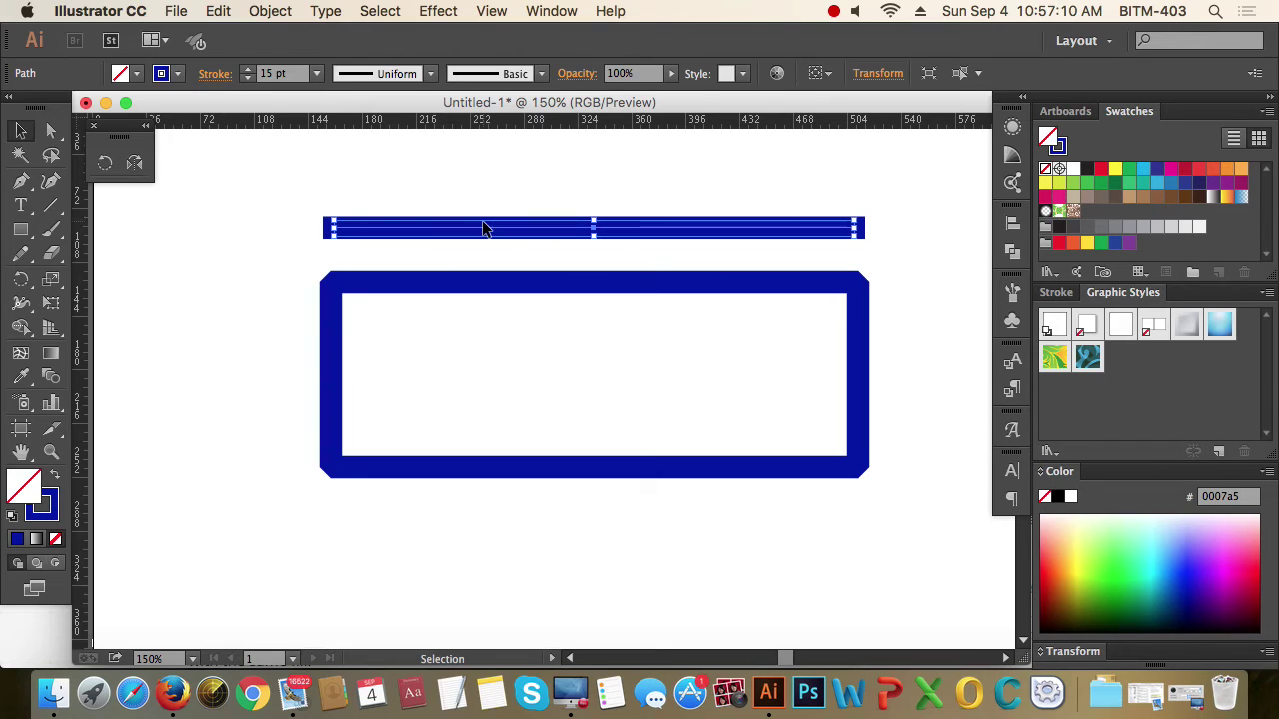
pyautogui.click(212, 74)
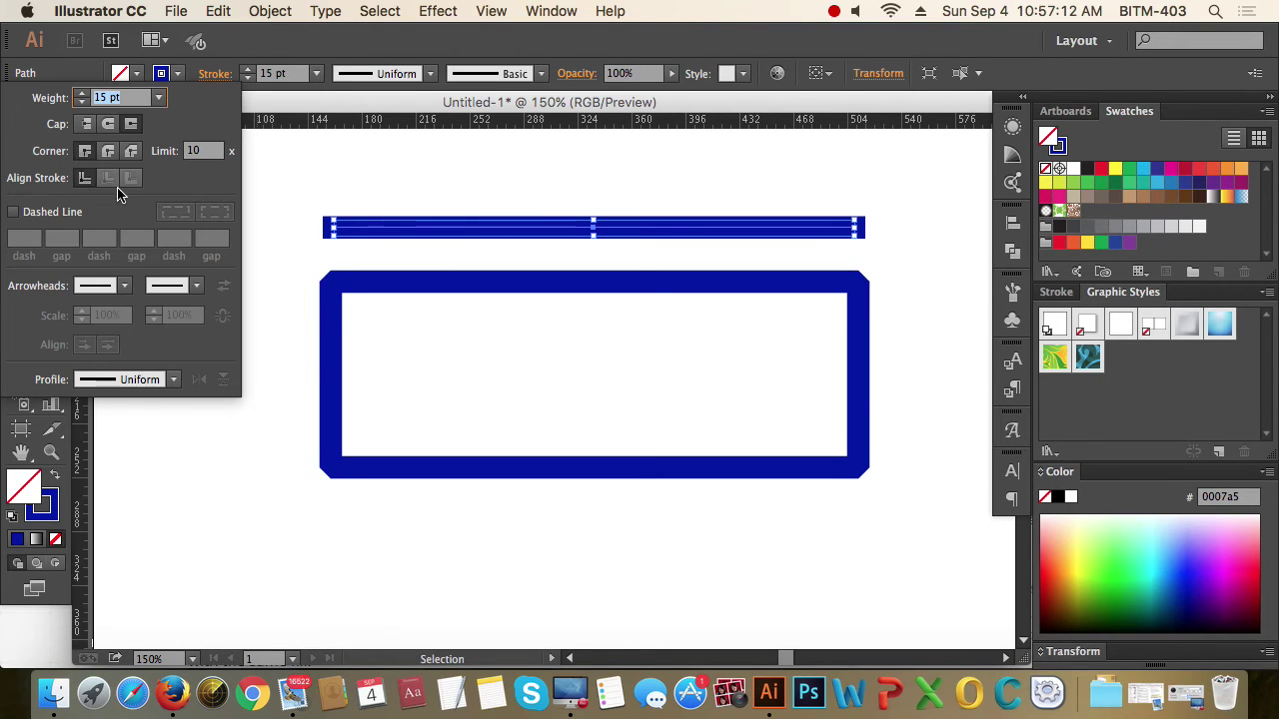
pyautogui.click(346, 190)
# Step: Set the corners of the rectangle's stroke to a miter join
pyautogui.moveTo(277, 277); pyautogui.dragTo(482, 350)
pyautogui.click(211, 75)
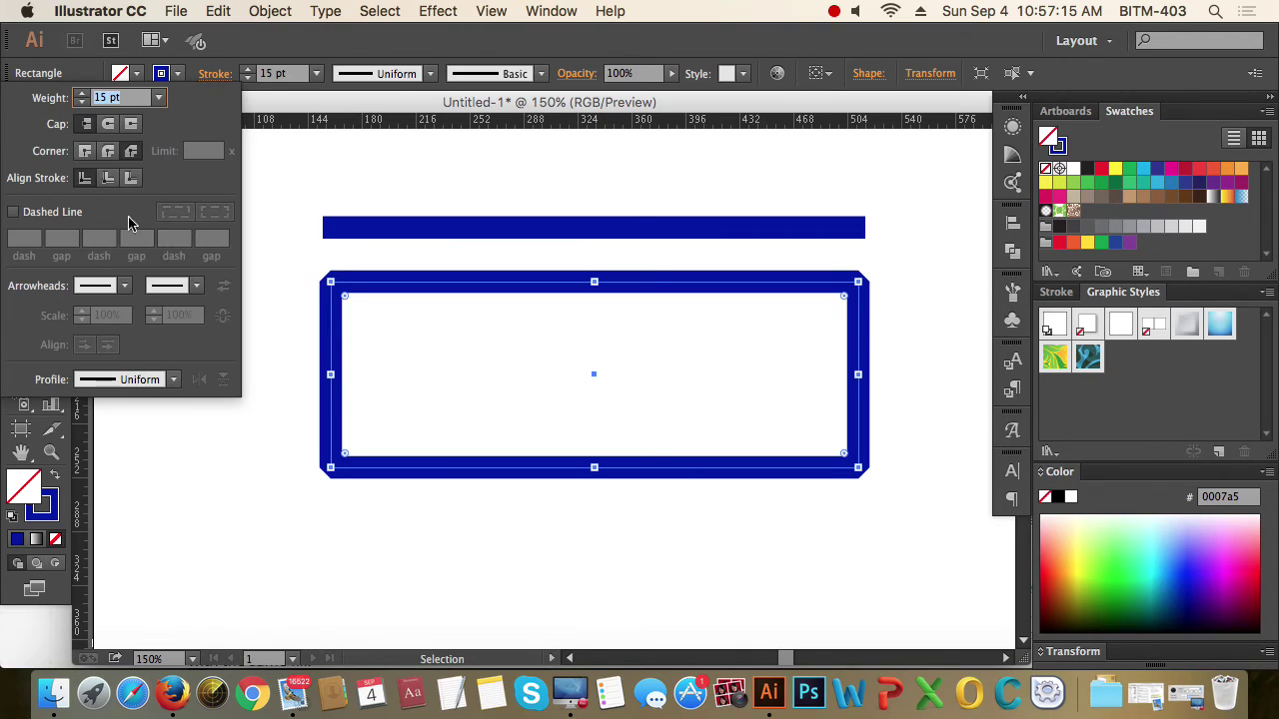
pyautogui.click(84, 152)
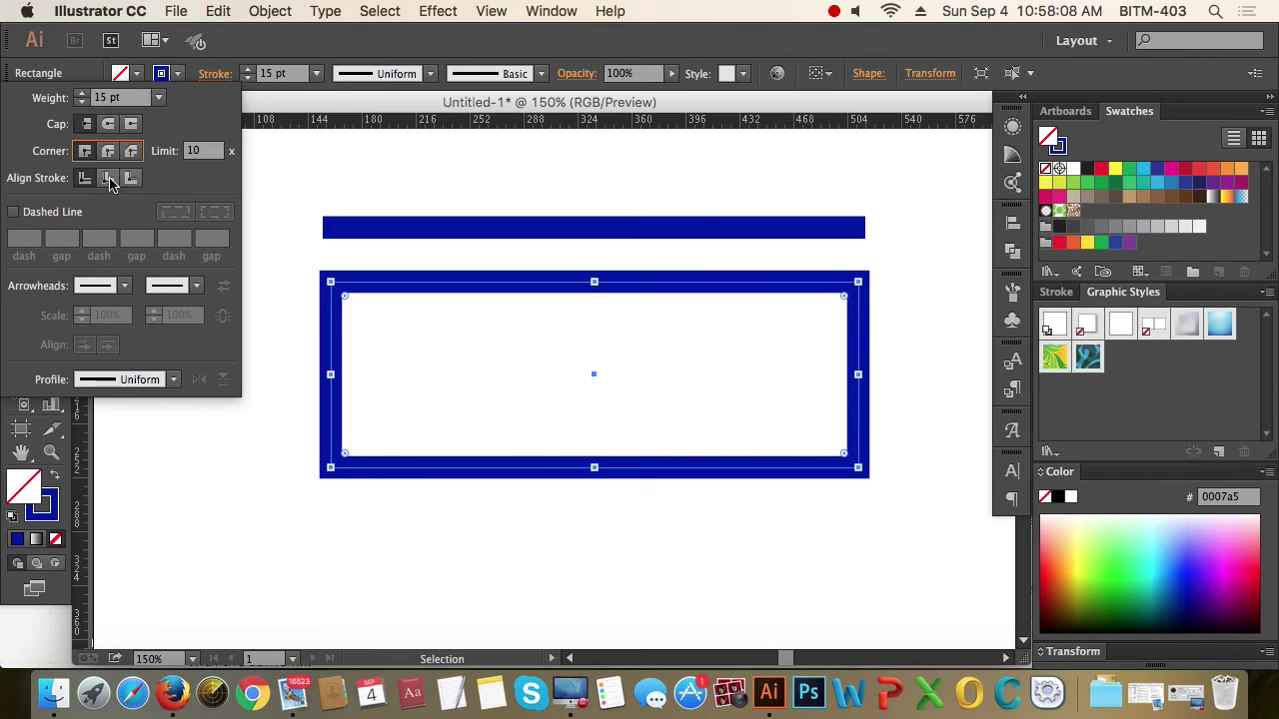
# Step: Try aligning the rectangle's stroke to the inside and to the outside of its path, and return it to center
pyautogui.click(110, 179)
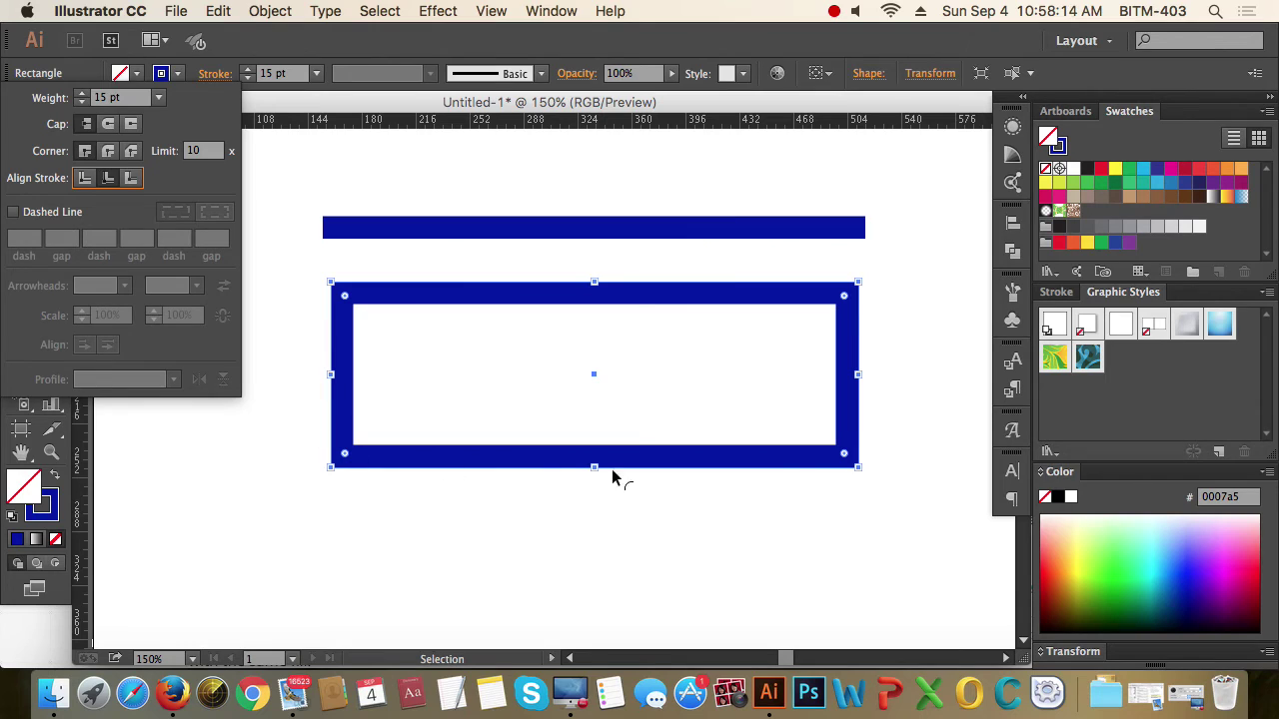
pyautogui.click(133, 179)
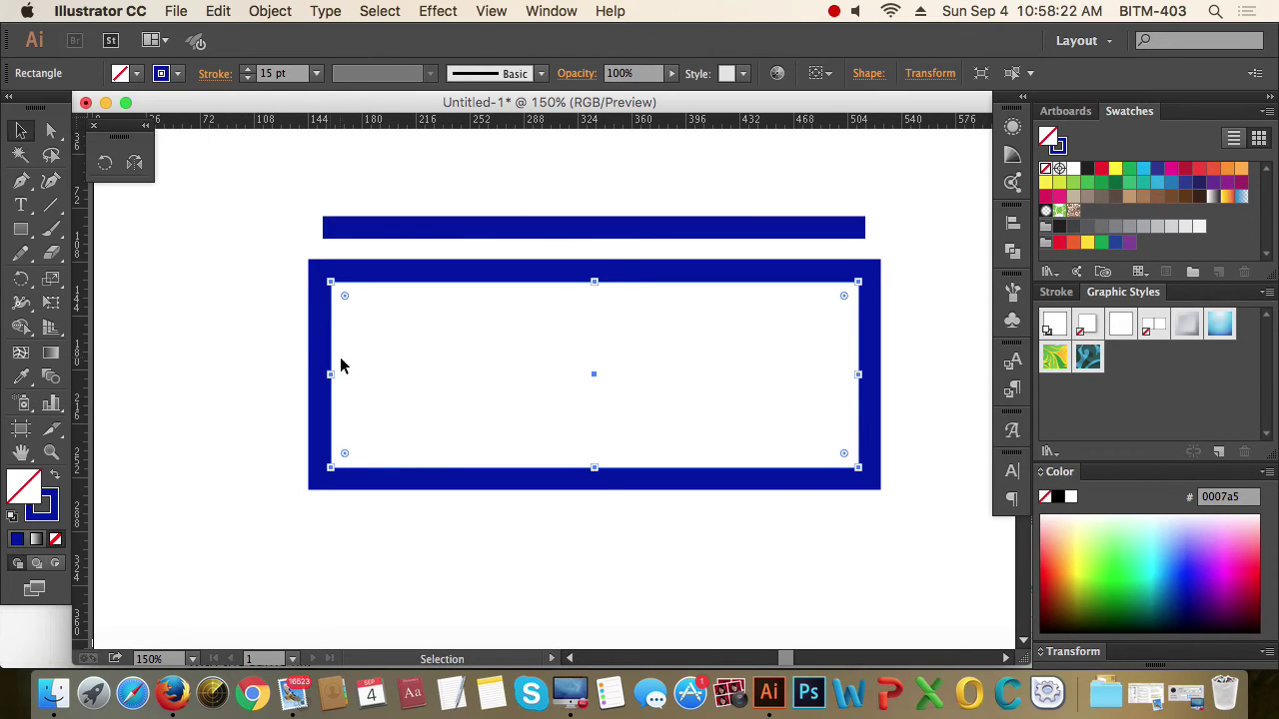
pyautogui.moveTo(242, 297); pyautogui.dragTo(418, 374)
pyautogui.click(212, 72)
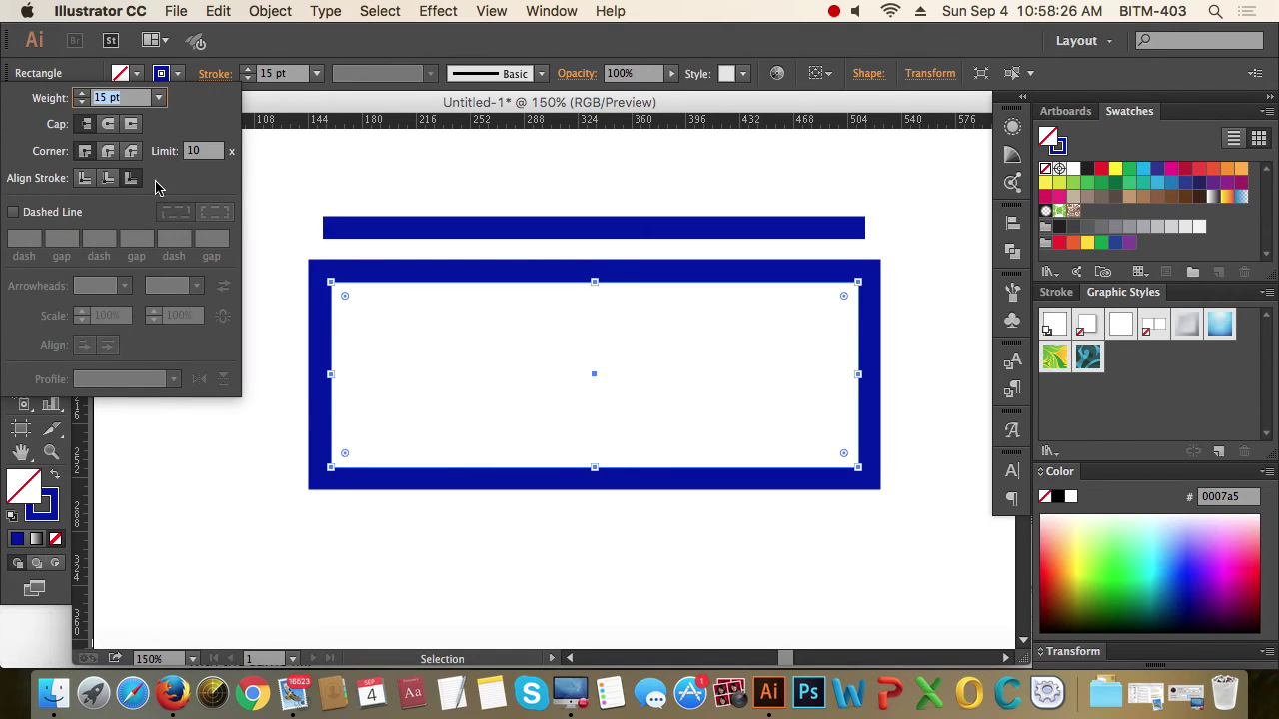
pyautogui.click(85, 178)
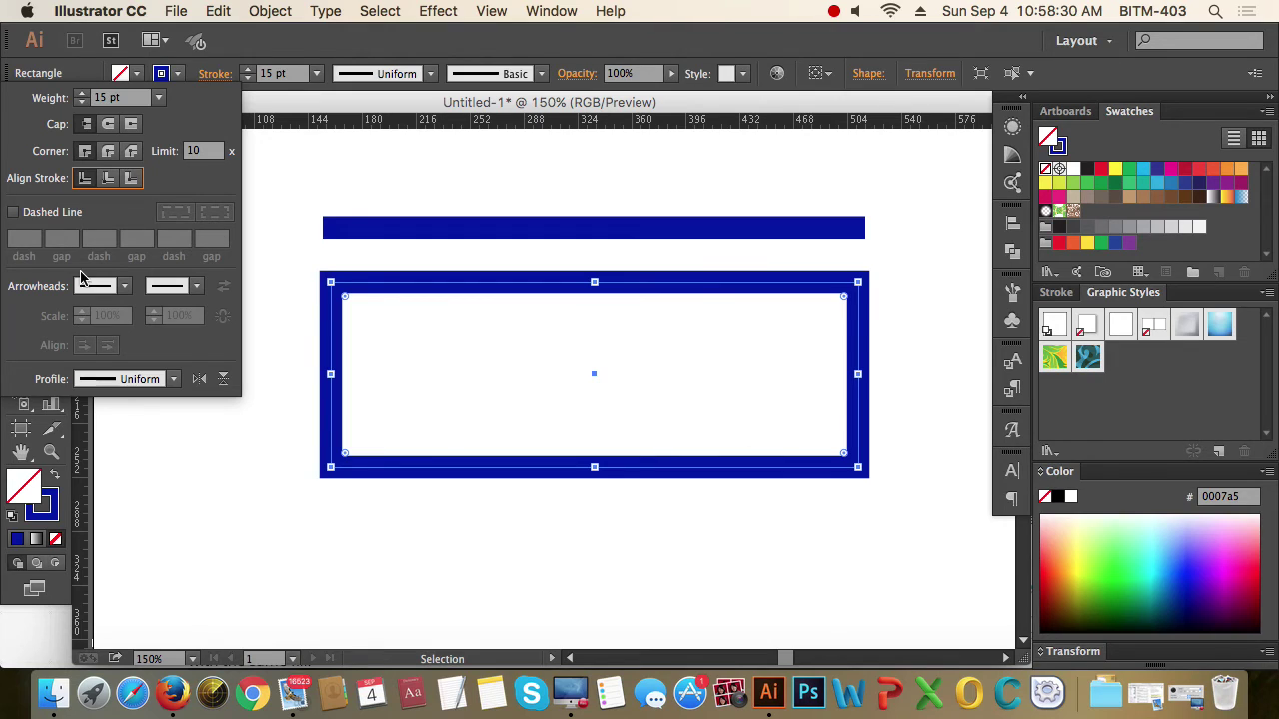
# Step: Make the rectangle's stroke a dashed line with a 10 pt dash, 20 pt gap, 5 pt dash and 10 pt gap
pyautogui.click(14, 212)
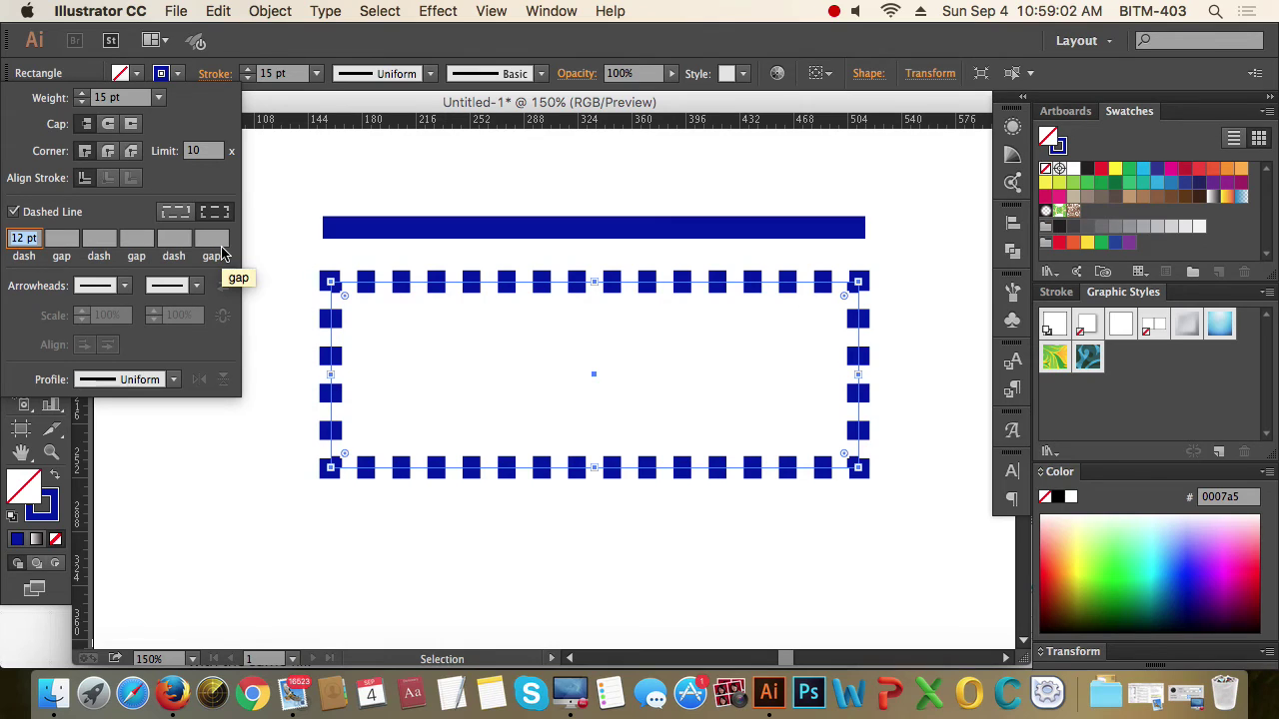
pyautogui.write('10')
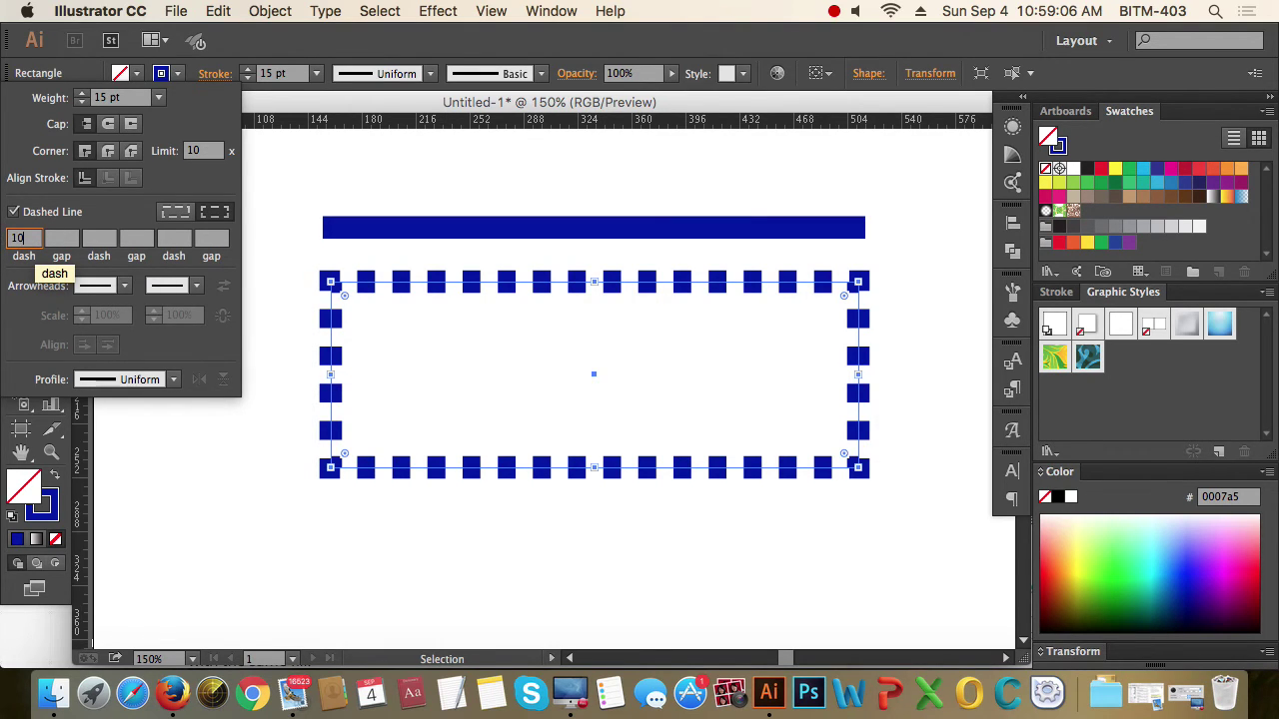
pyautogui.press('Tab')
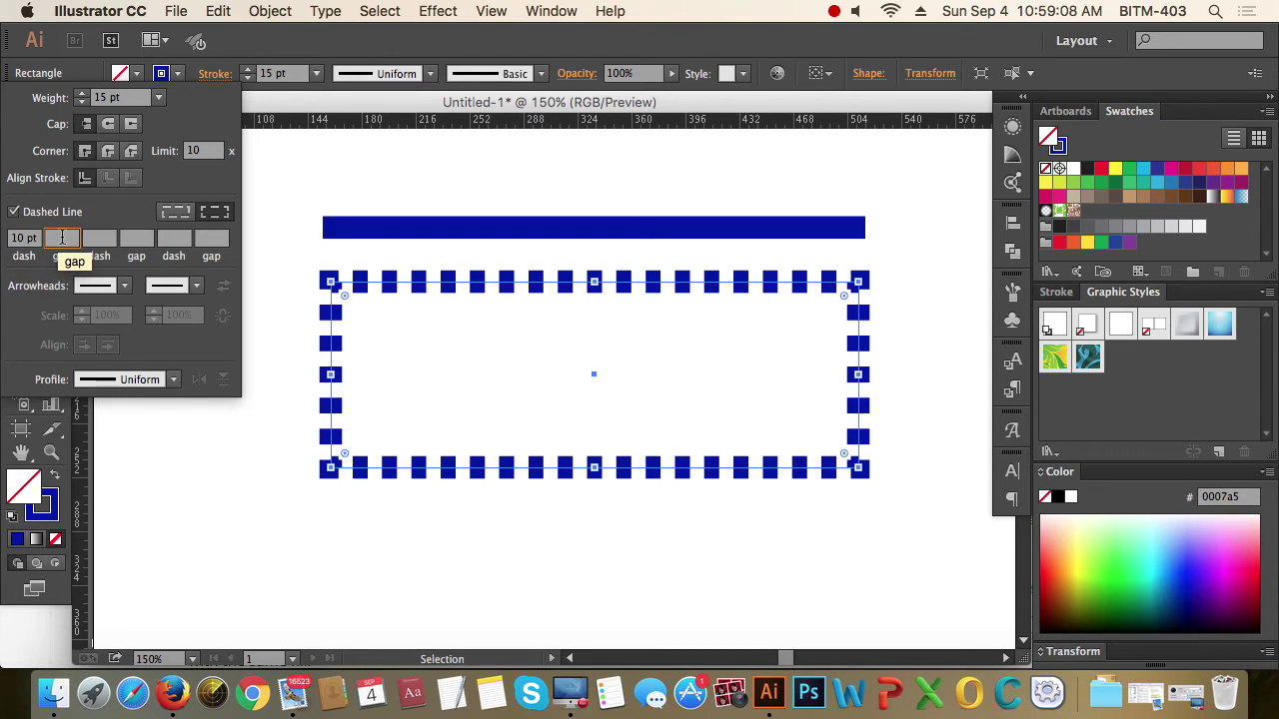
pyautogui.write('20')
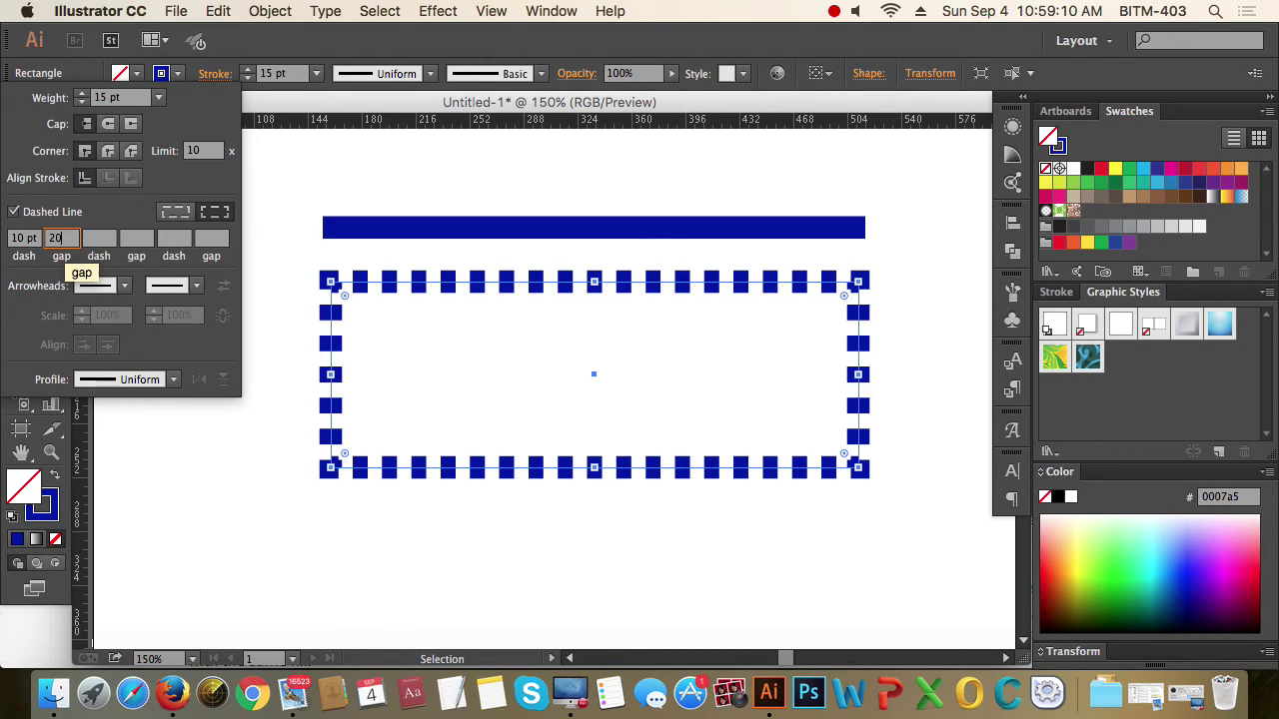
pyautogui.press('Tab')
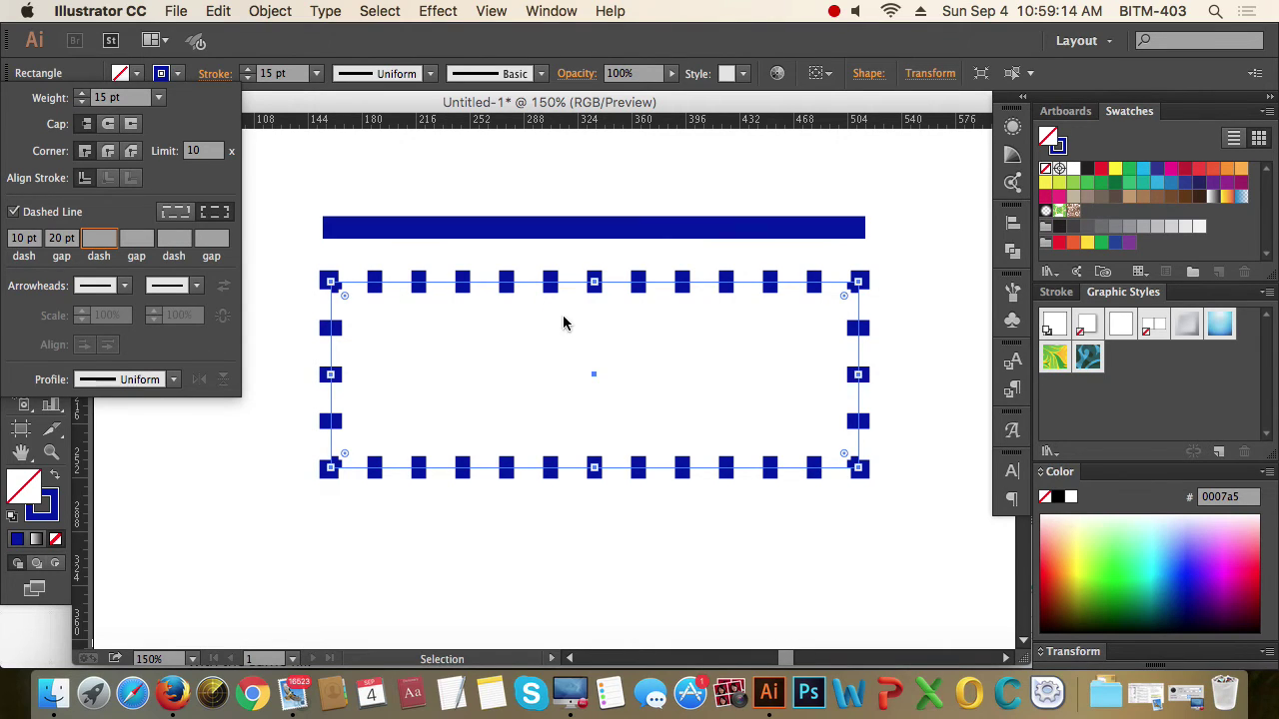
pyautogui.write('5')
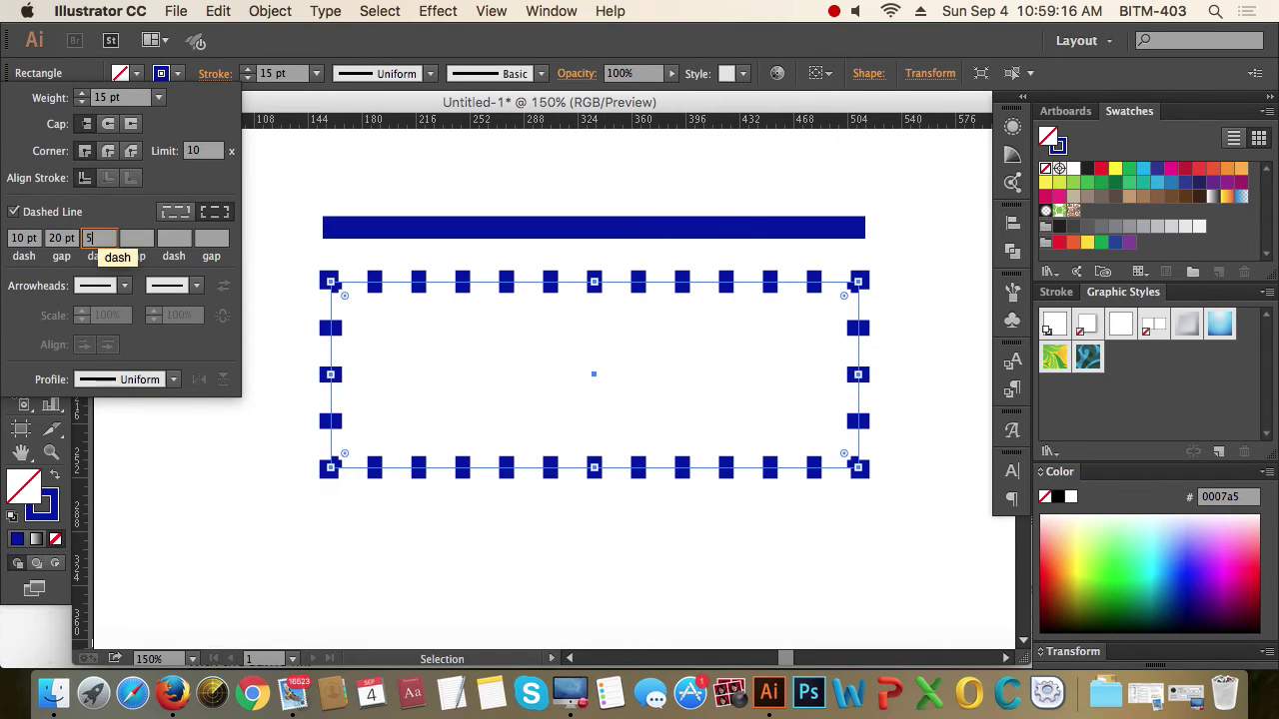
pyautogui.press('Tab')
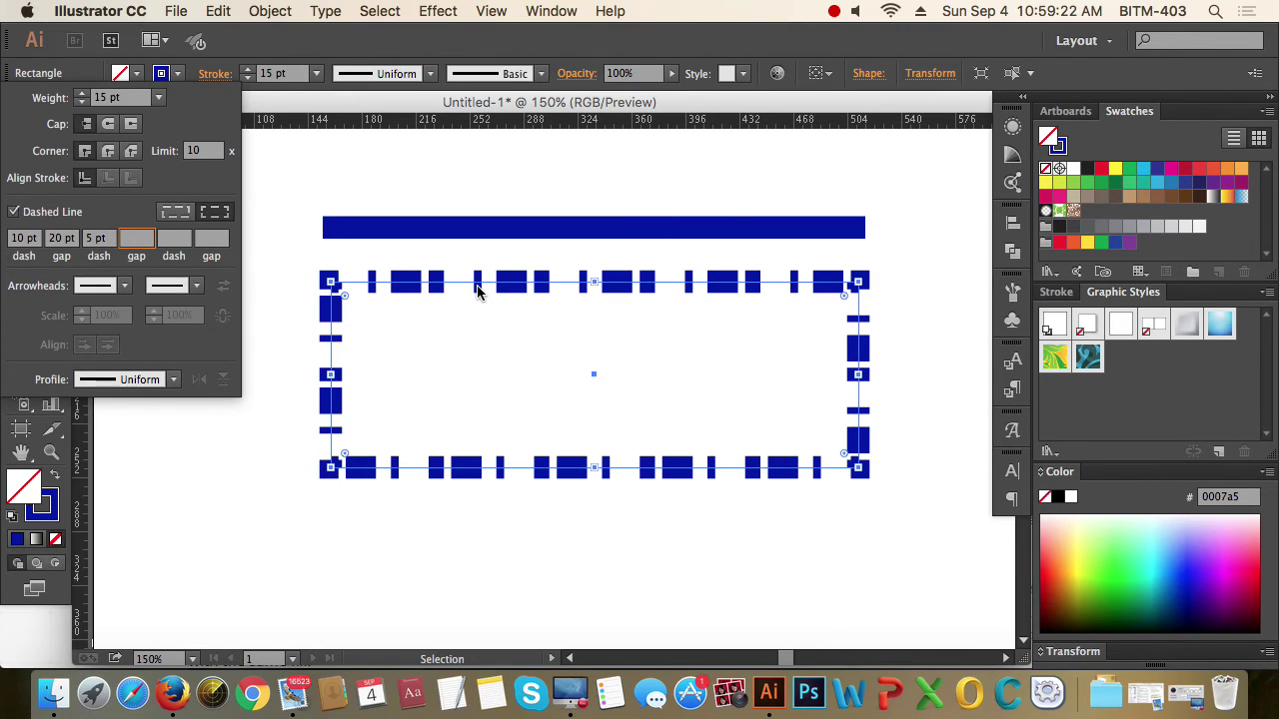
pyautogui.write('10')
pyautogui.press('Tab')
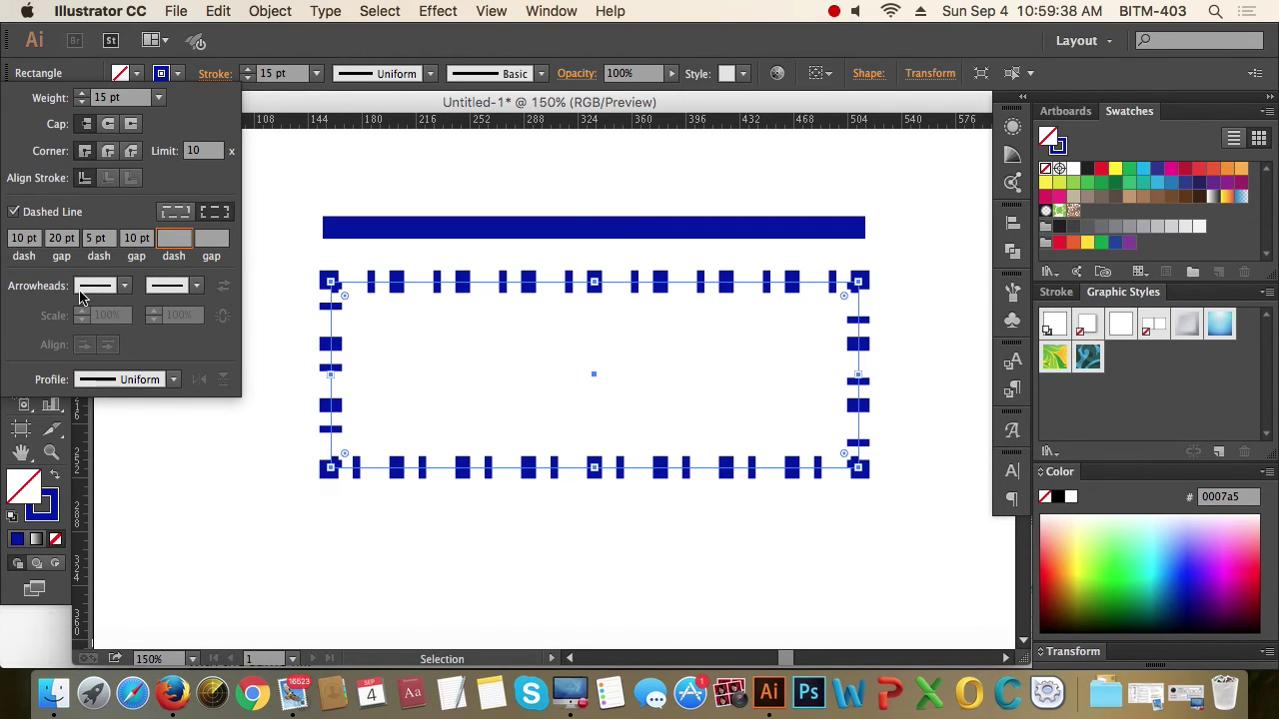
# Step: Move the dashed rectangle down to widen the space between it and the horizontal line
pyautogui.click(461, 285)
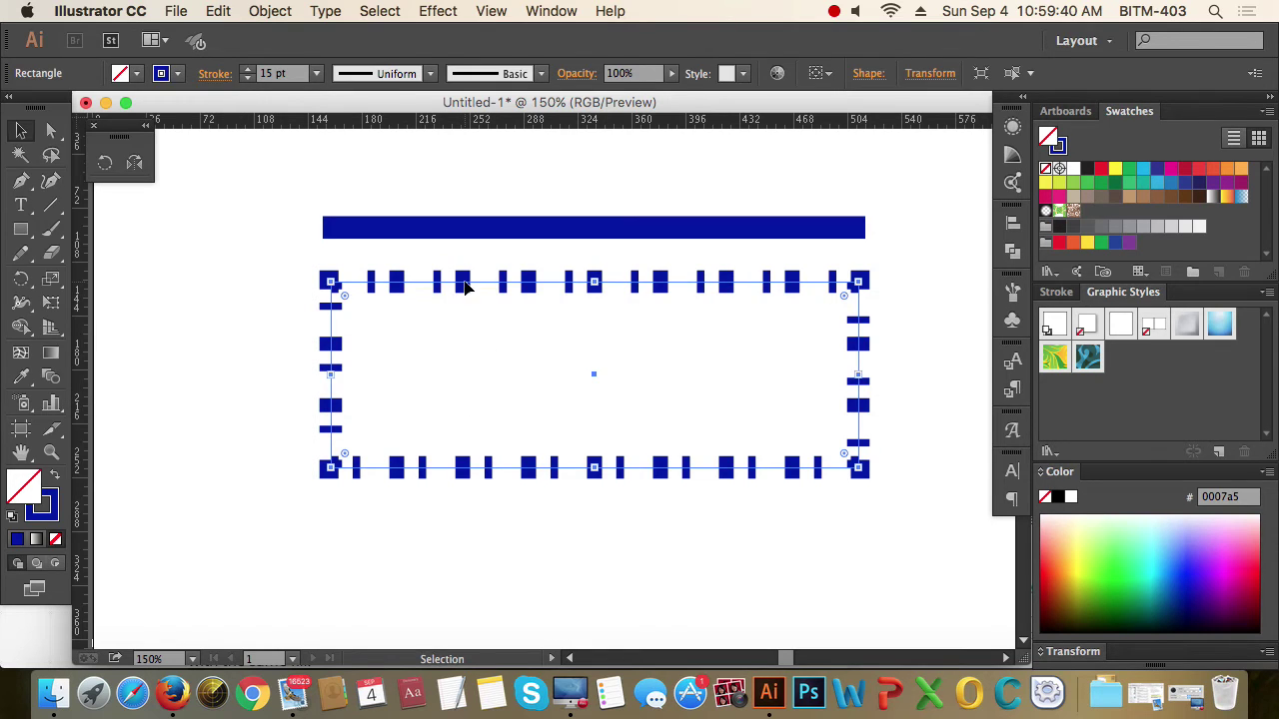
pyautogui.moveTo(465, 287); pyautogui.dragTo(466, 351)
# Step: Give the horizontal line a butt cap and the Arrow 5 arrowhead at its start point
pyautogui.moveTo(476, 187); pyautogui.dragTo(545, 286)
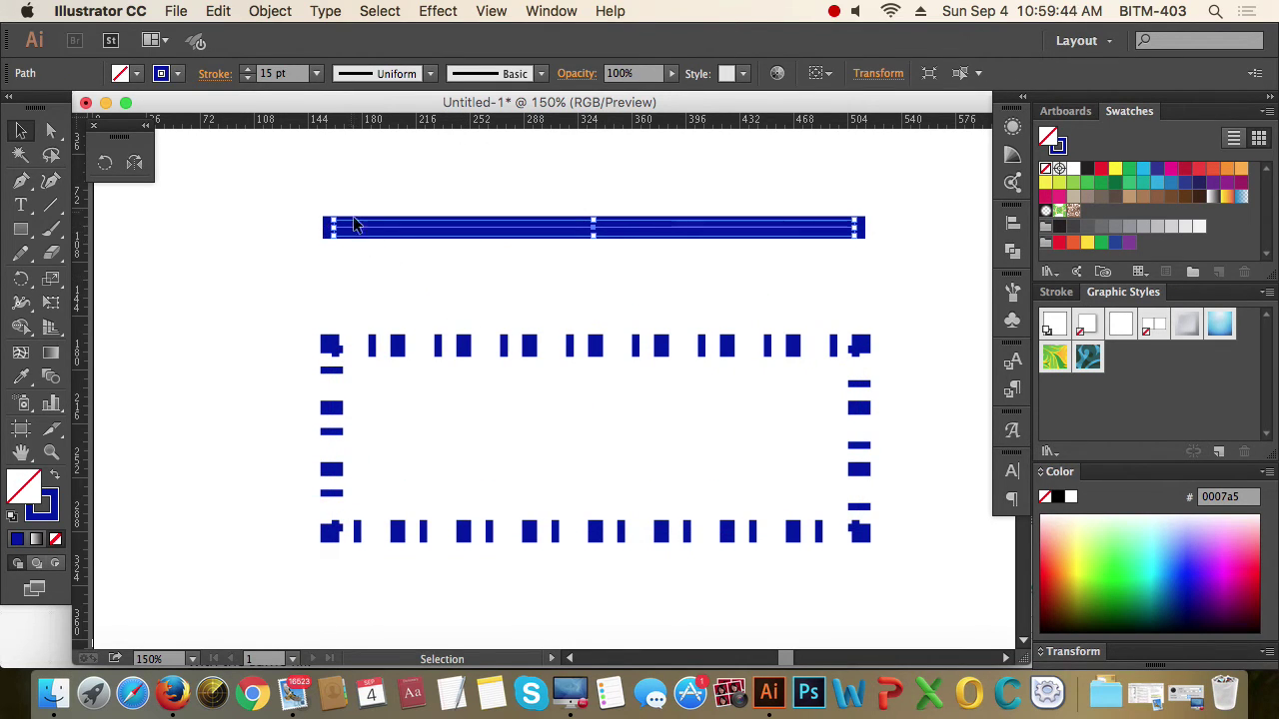
pyautogui.click(214, 74)
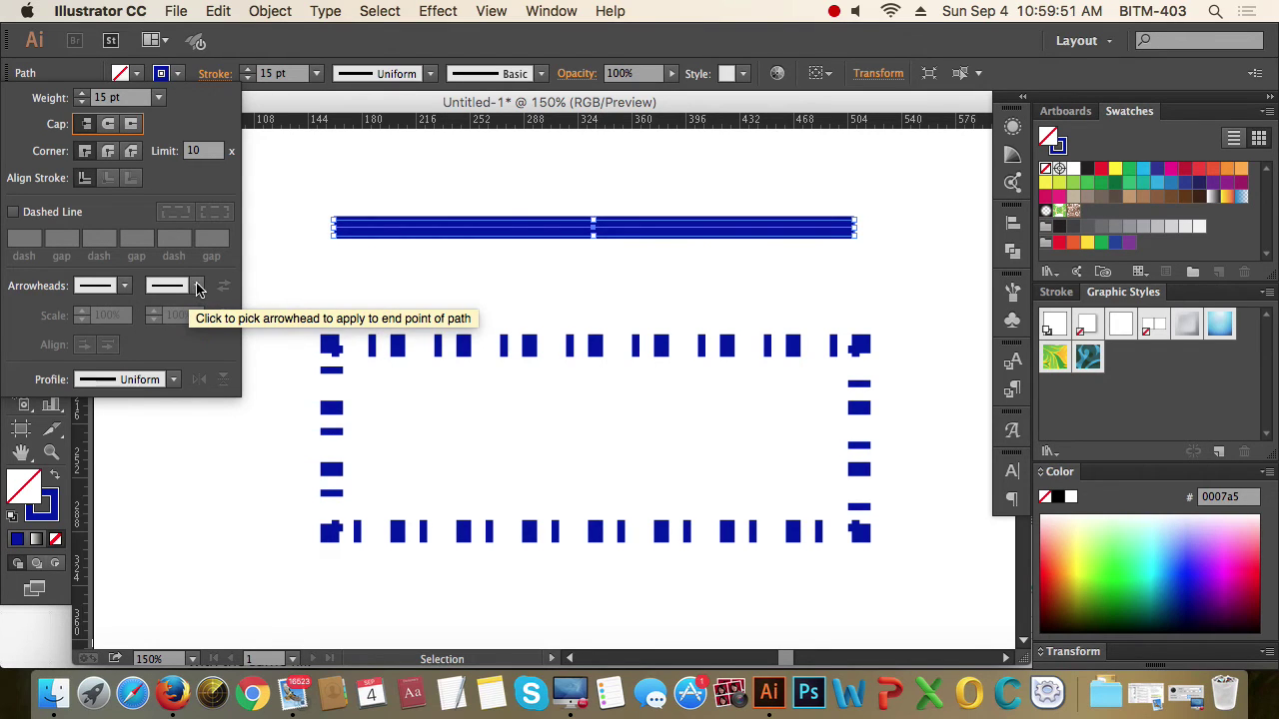
pyautogui.click(123, 286)
pyautogui.scroll(-6, 110, 439)
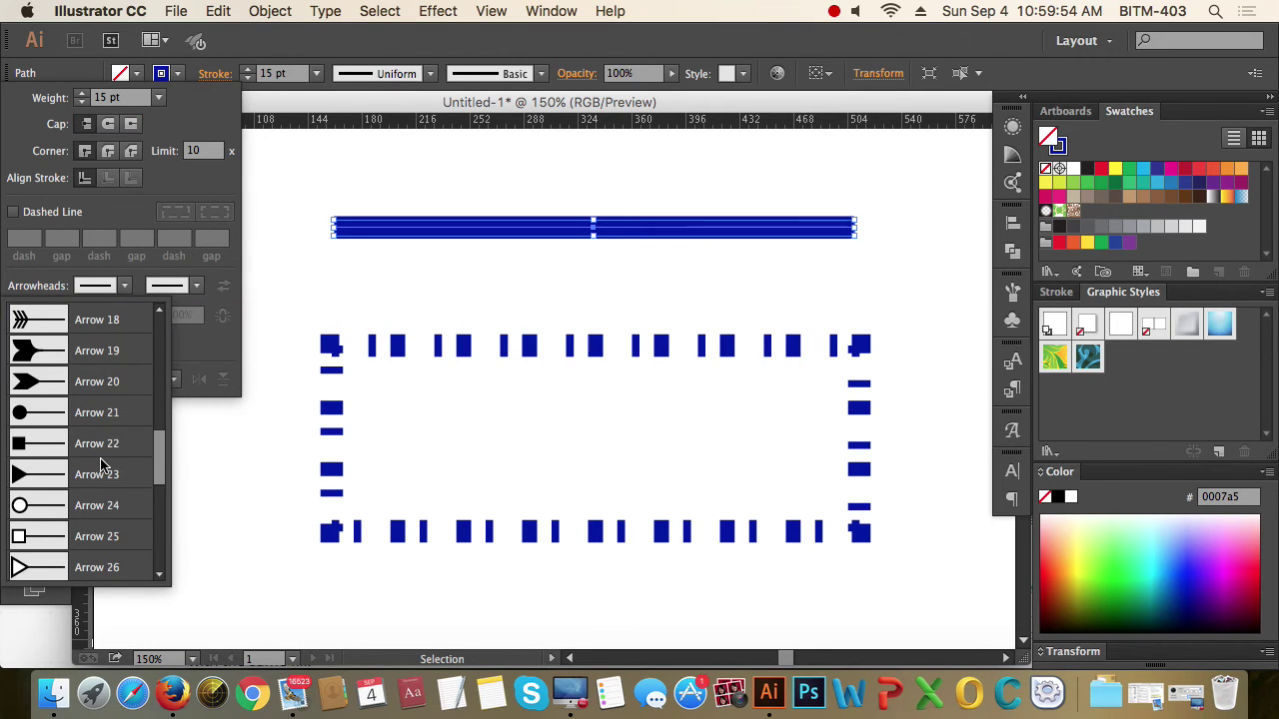
pyautogui.scroll(-1, 100, 465)
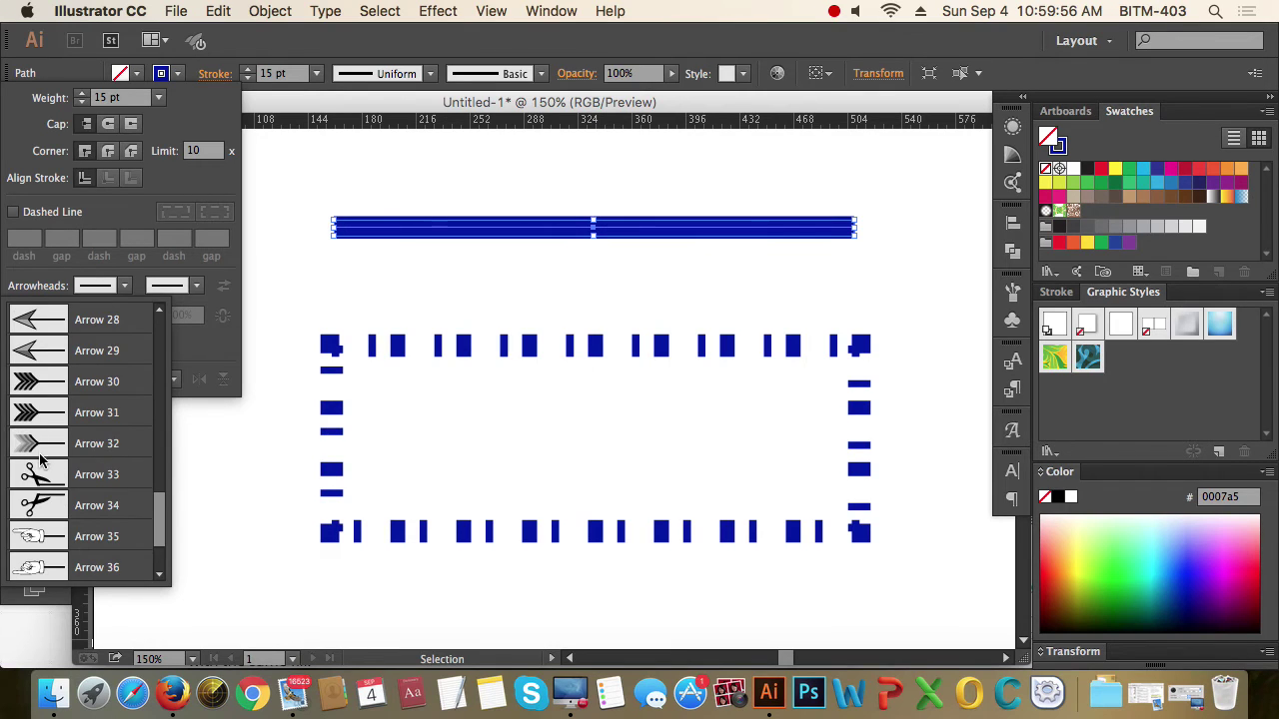
pyautogui.scroll(-1, 88, 475)
pyautogui.scroll(-6, 88, 475)
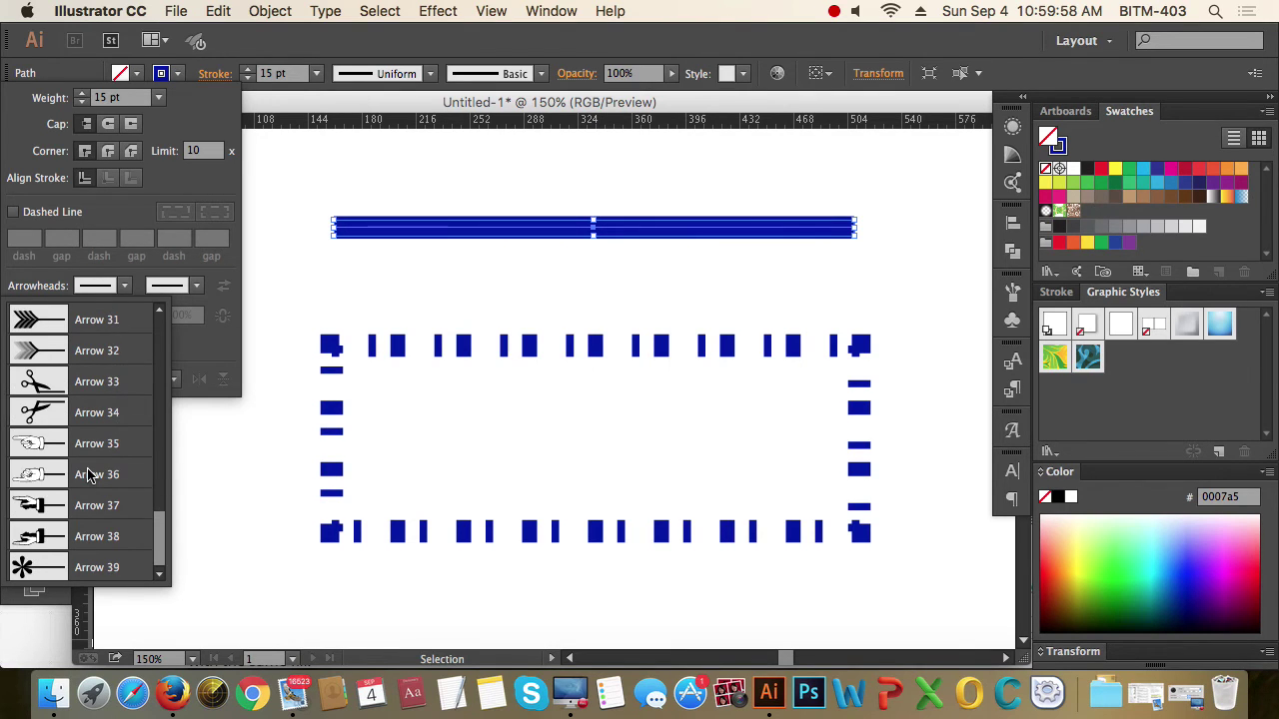
pyautogui.scroll(9, 50, 479)
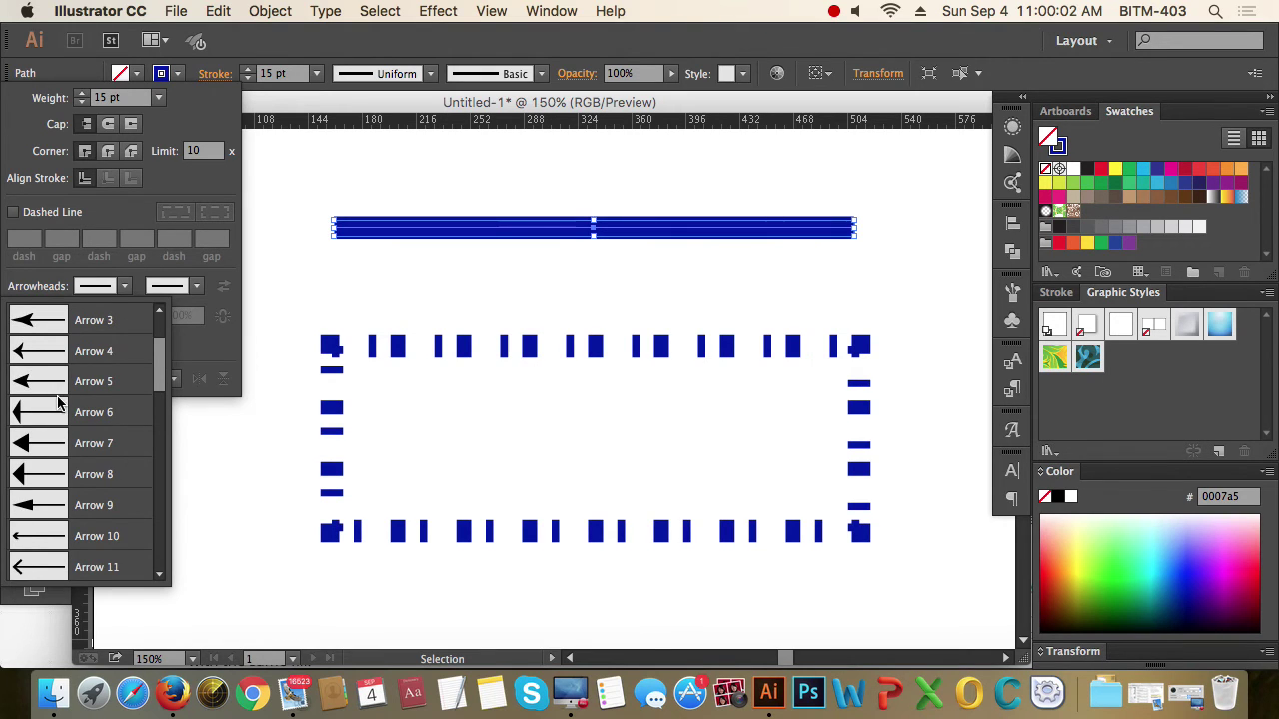
pyautogui.click(64, 382)
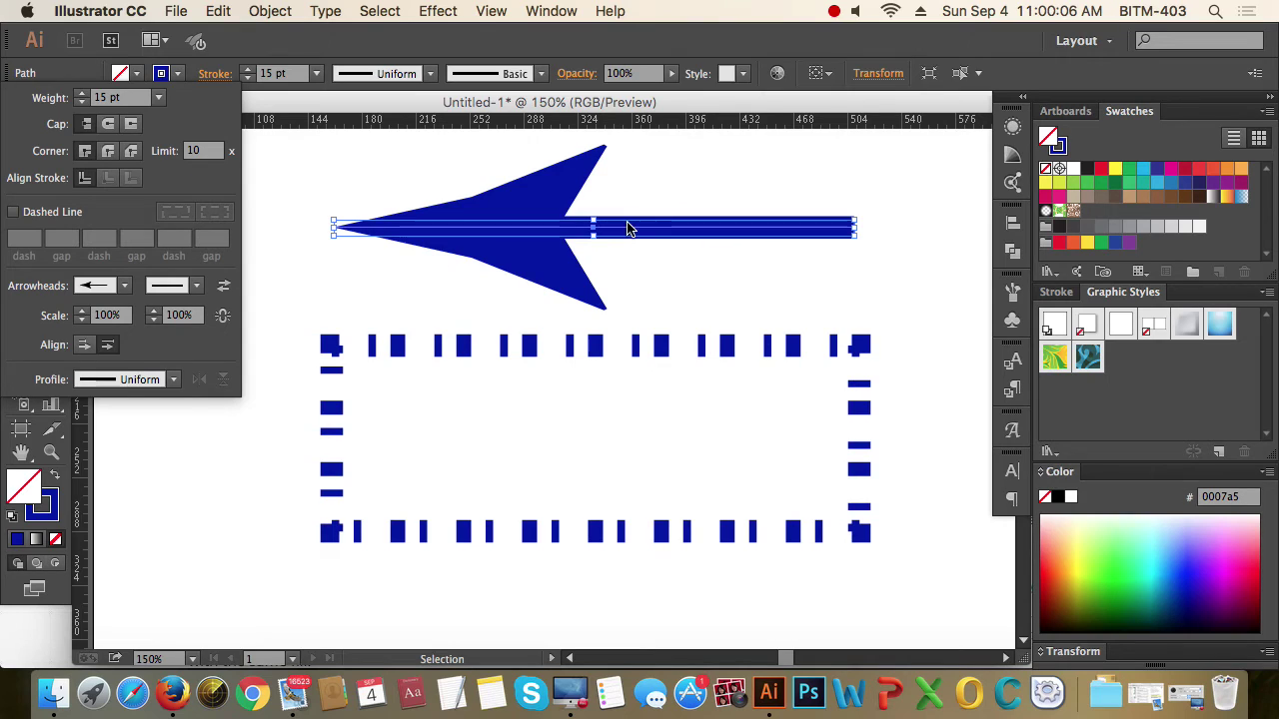
# Step: Increase the scale of the line's start arrowhead to 103%
pyautogui.click(83, 313)
pyautogui.click(83, 313)
pyautogui.click(83, 313)
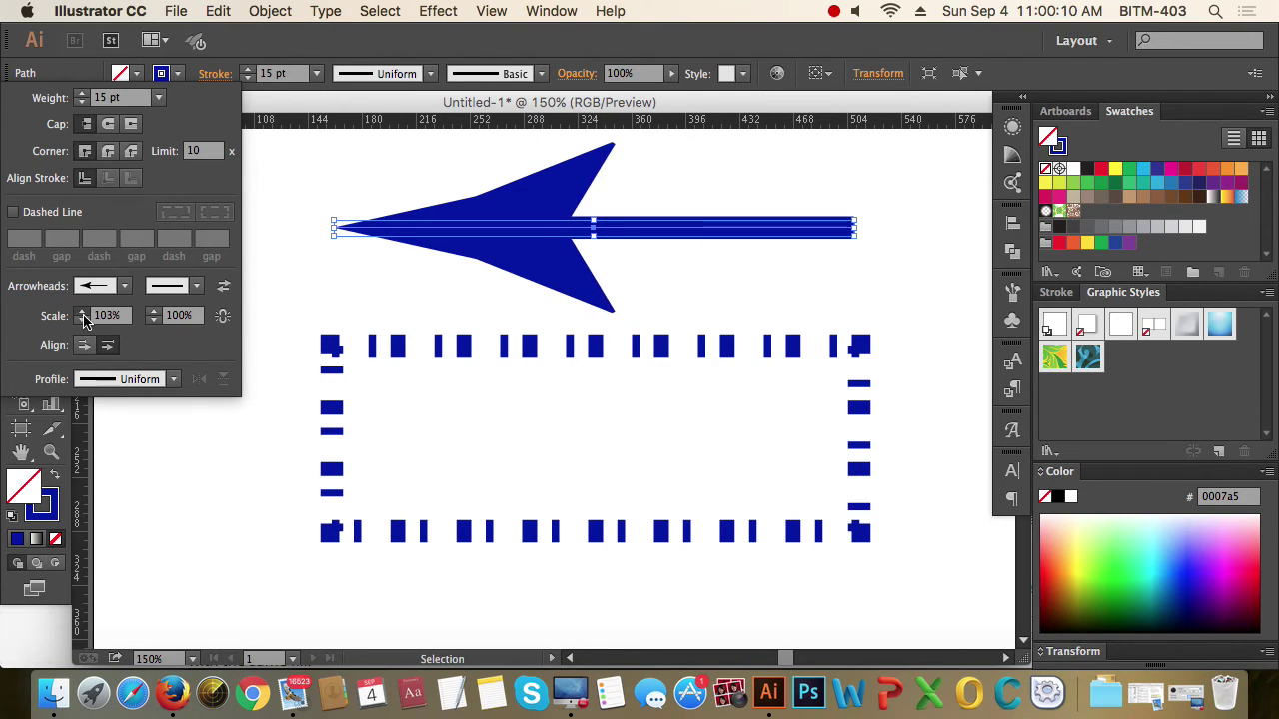
# Step: Increase the scale of the horizontal line's start arrowhead to 108%
pyautogui.click(83, 315)
pyautogui.click(83, 315)
pyautogui.click(83, 315)
pyautogui.click(82, 315)
pyautogui.click(83, 316)
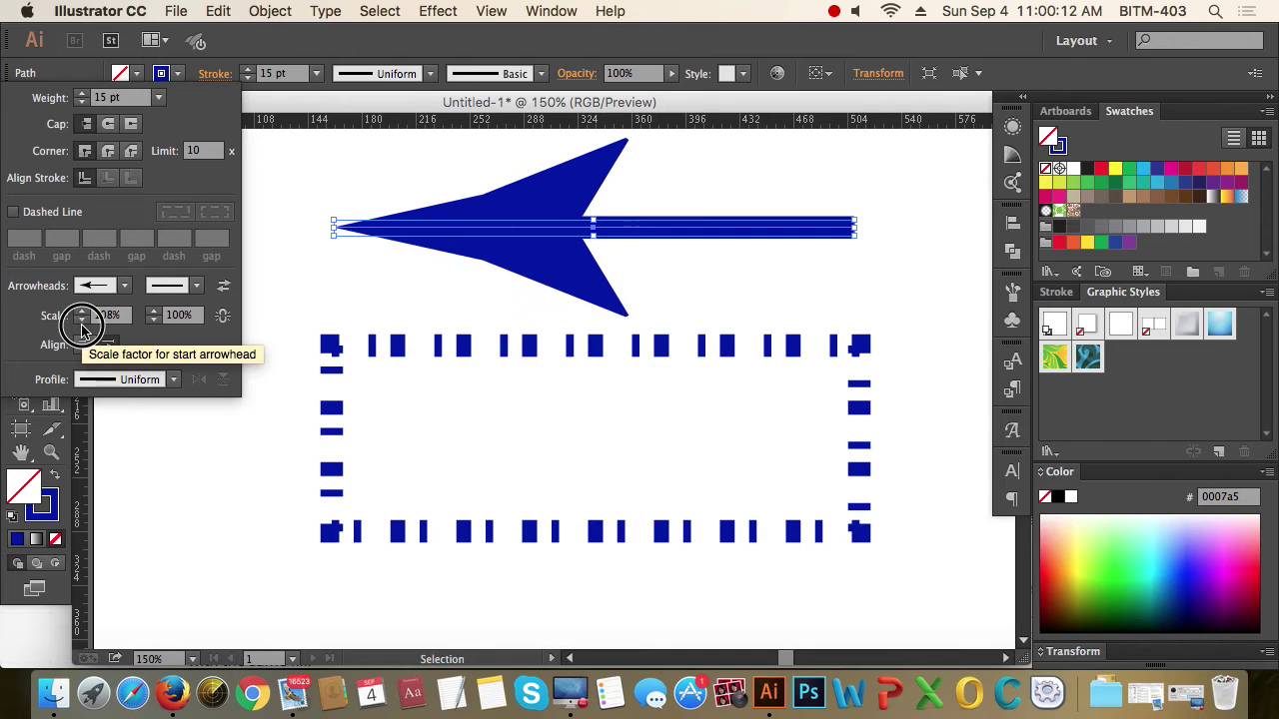
# Step: Reduce the scale of the line's start arrowhead to 55%
pyautogui.click(83, 320)
pyautogui.click(83, 321)
pyautogui.click(83, 320)
pyautogui.click(83, 320)
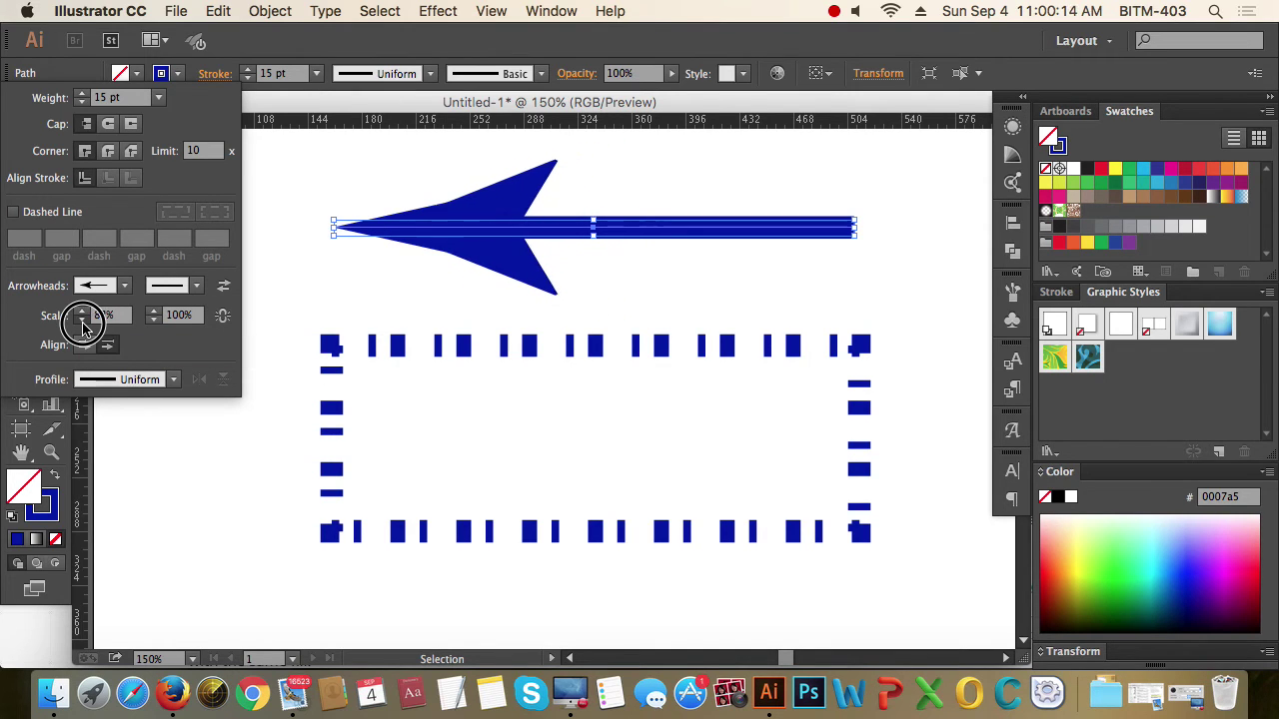
pyautogui.click(83, 320)
pyautogui.click(83, 321)
pyautogui.click(83, 321)
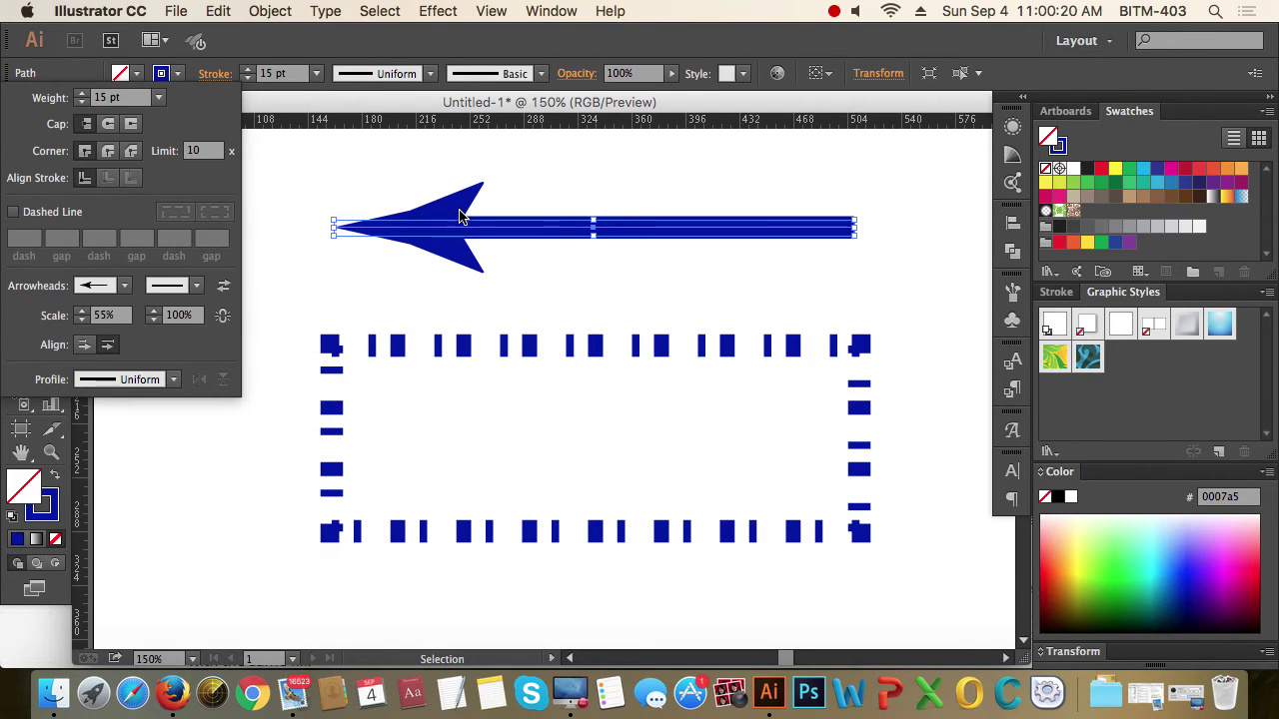
# Step: Align the start arrowhead so that its tip extends beyond the end of the path
pyautogui.click(86, 345)
pyautogui.click(84, 344)
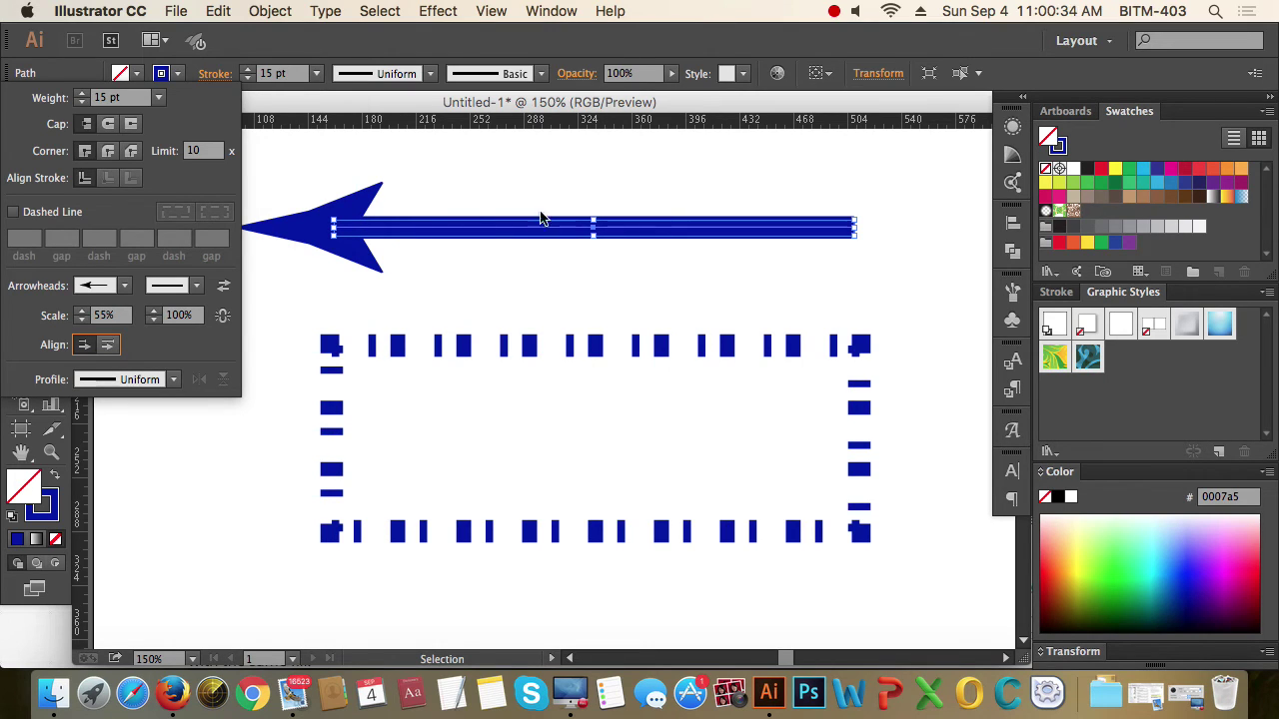
pyautogui.click(904, 285)
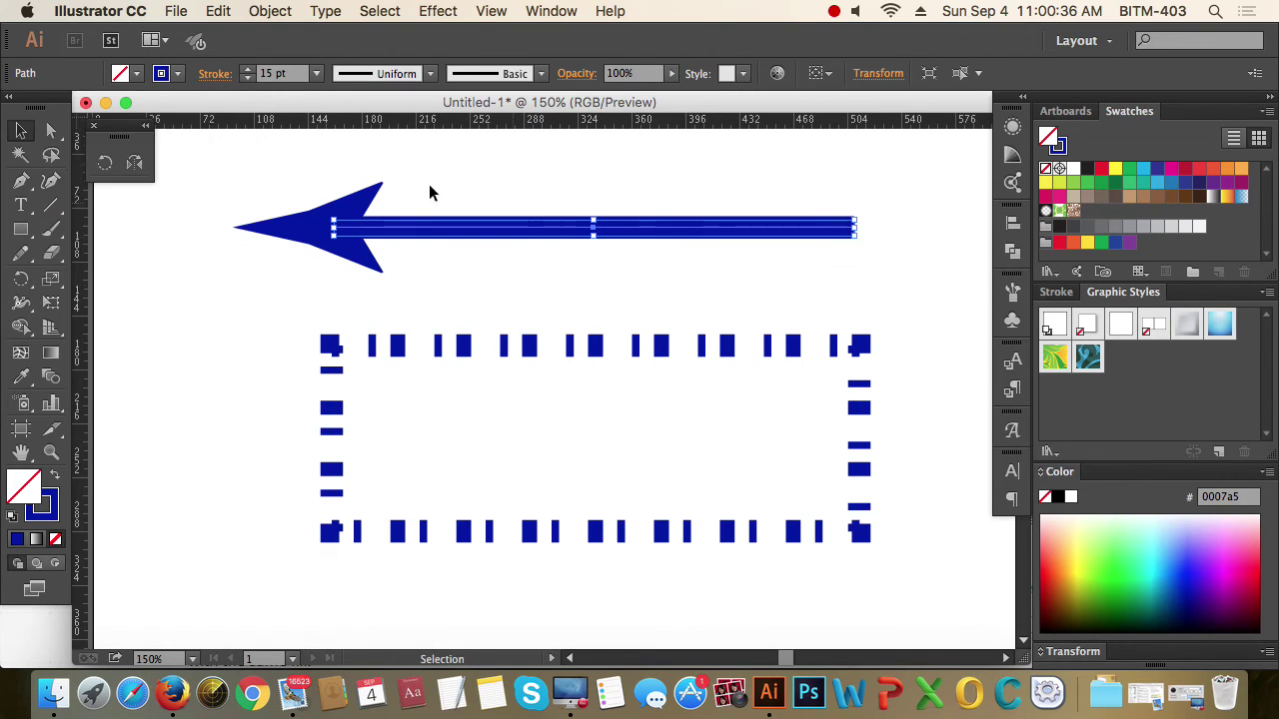
# Step: Give the horizontal line the Arrow 20 arrowhead at its end point
pyautogui.click(213, 76)
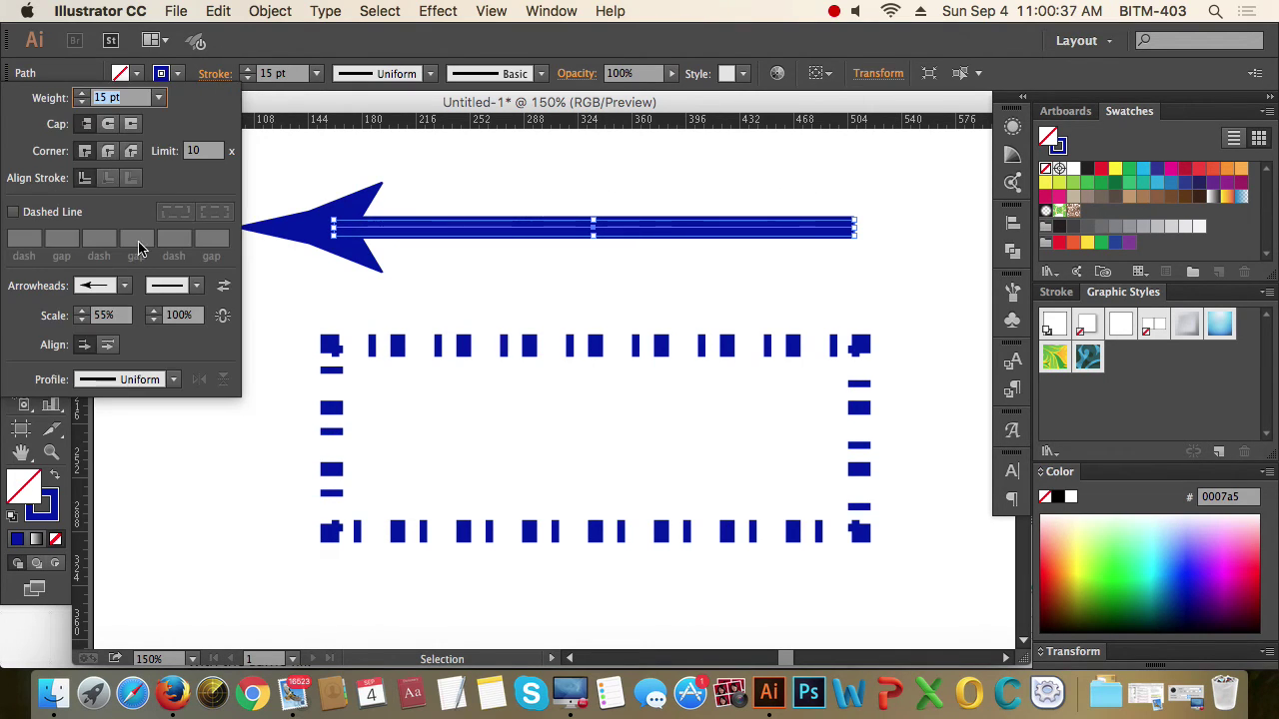
pyautogui.click(200, 287)
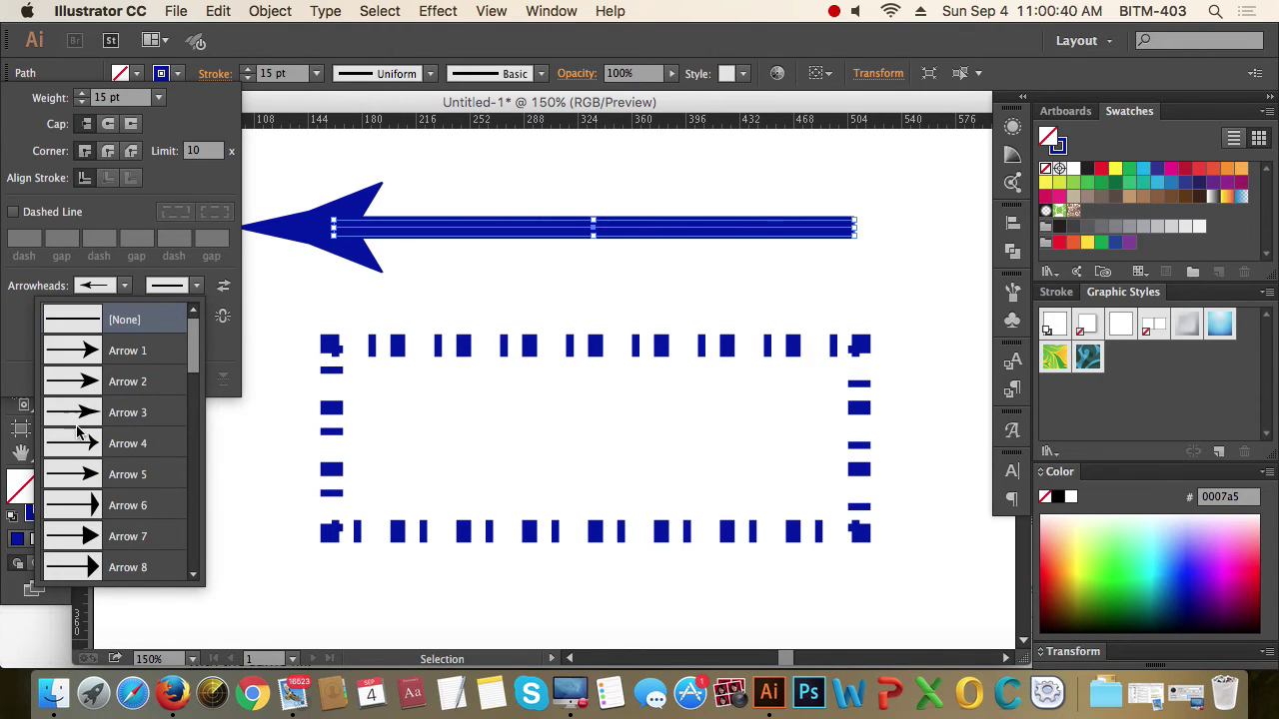
pyautogui.scroll(-5, 90, 390)
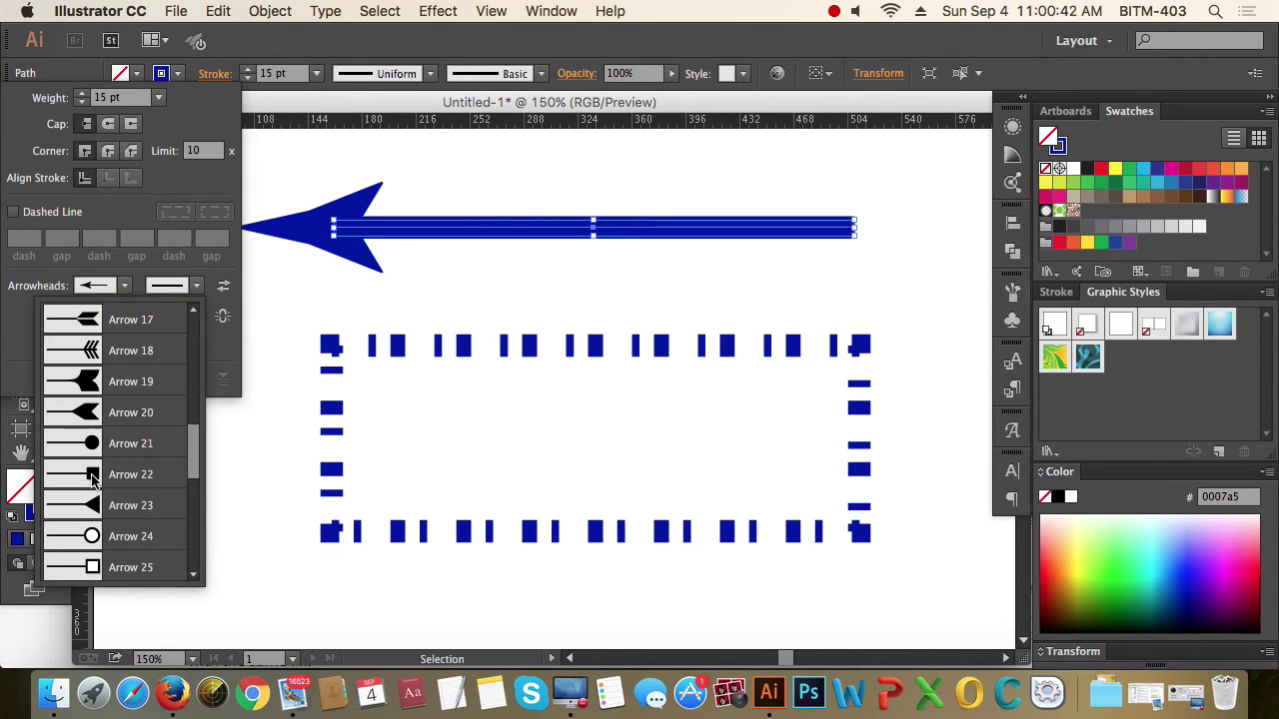
pyautogui.click(86, 413)
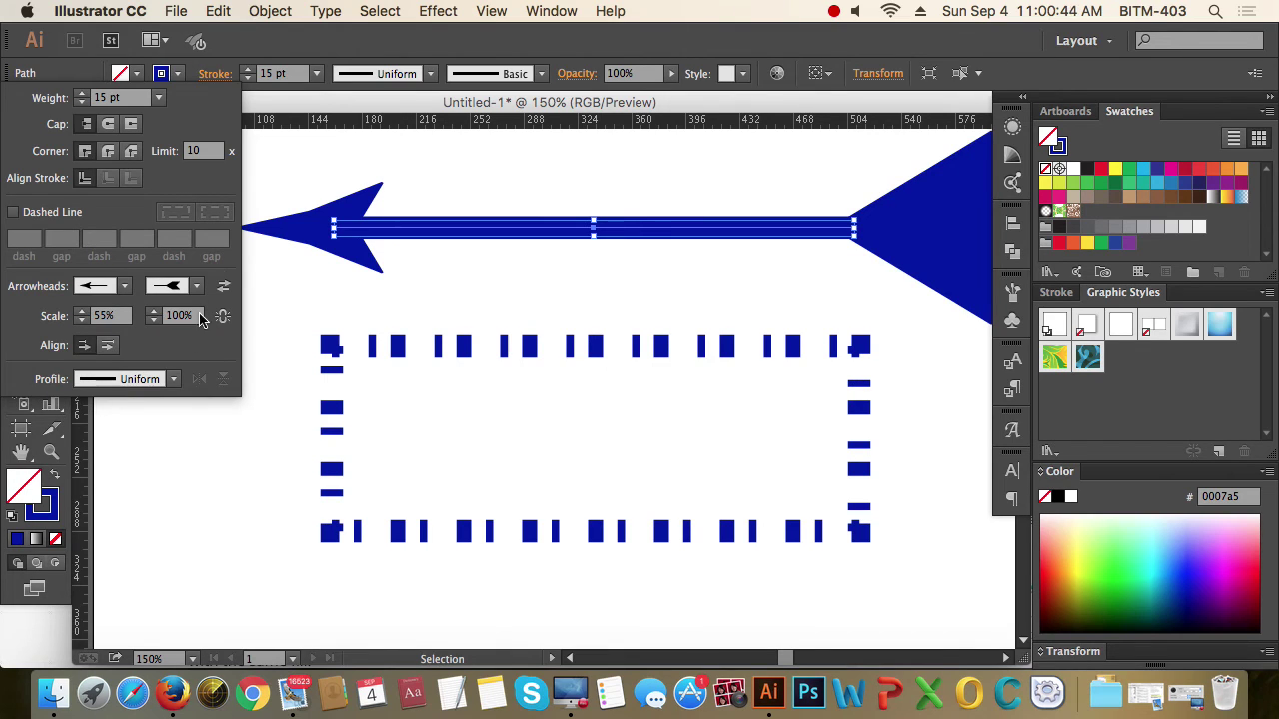
# Step: Try placing both arrowhead tips at the path's ends, and return to extending them beyond the path
pyautogui.click(86, 347)
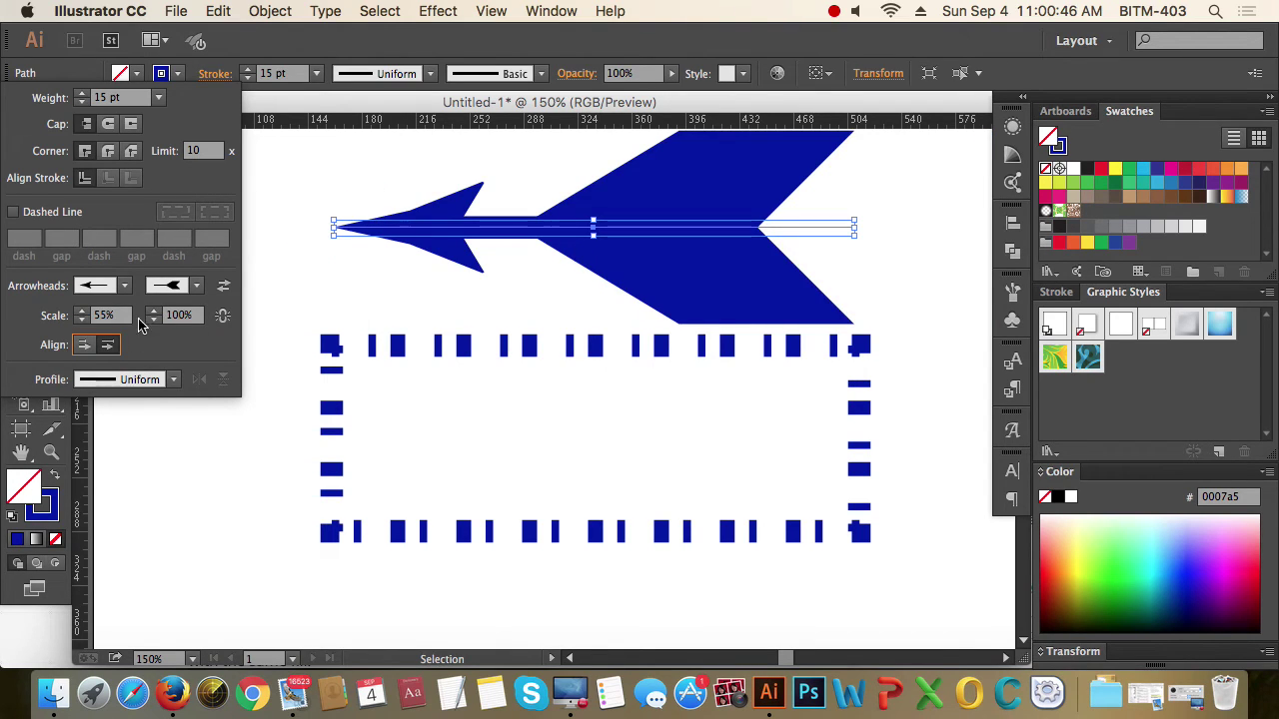
pyautogui.click(86, 347)
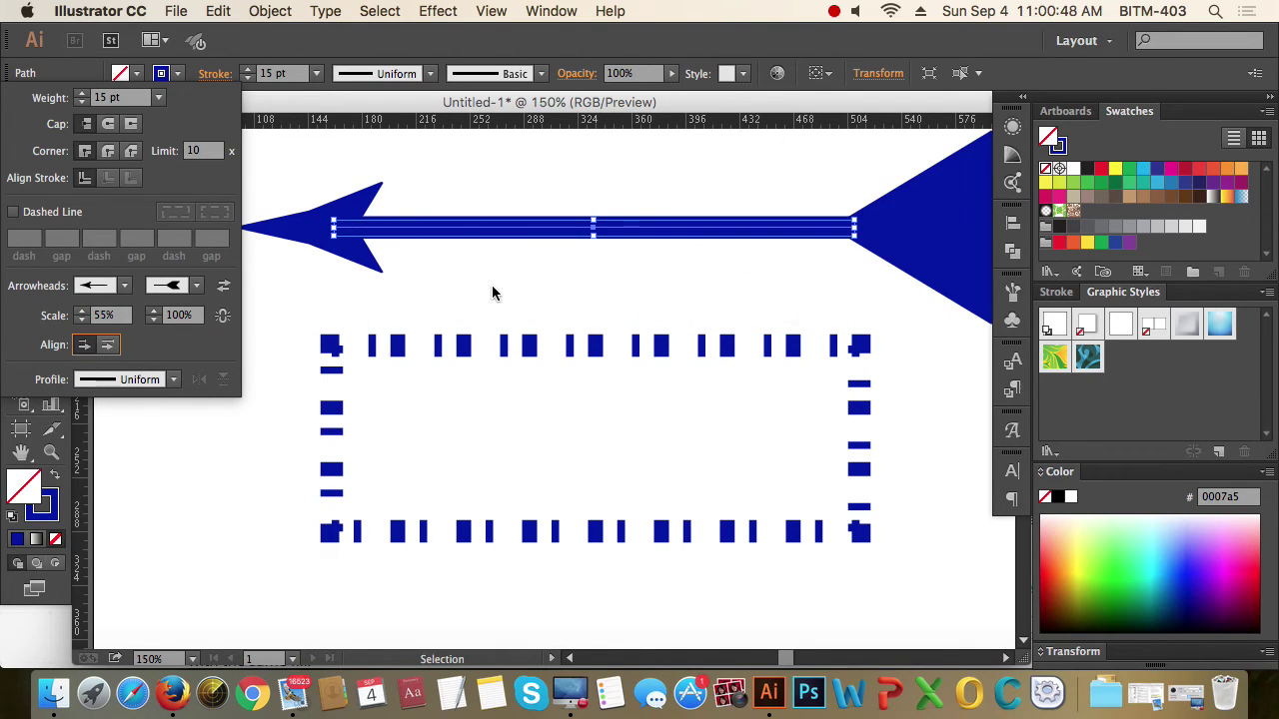
pyautogui.press('Escape')
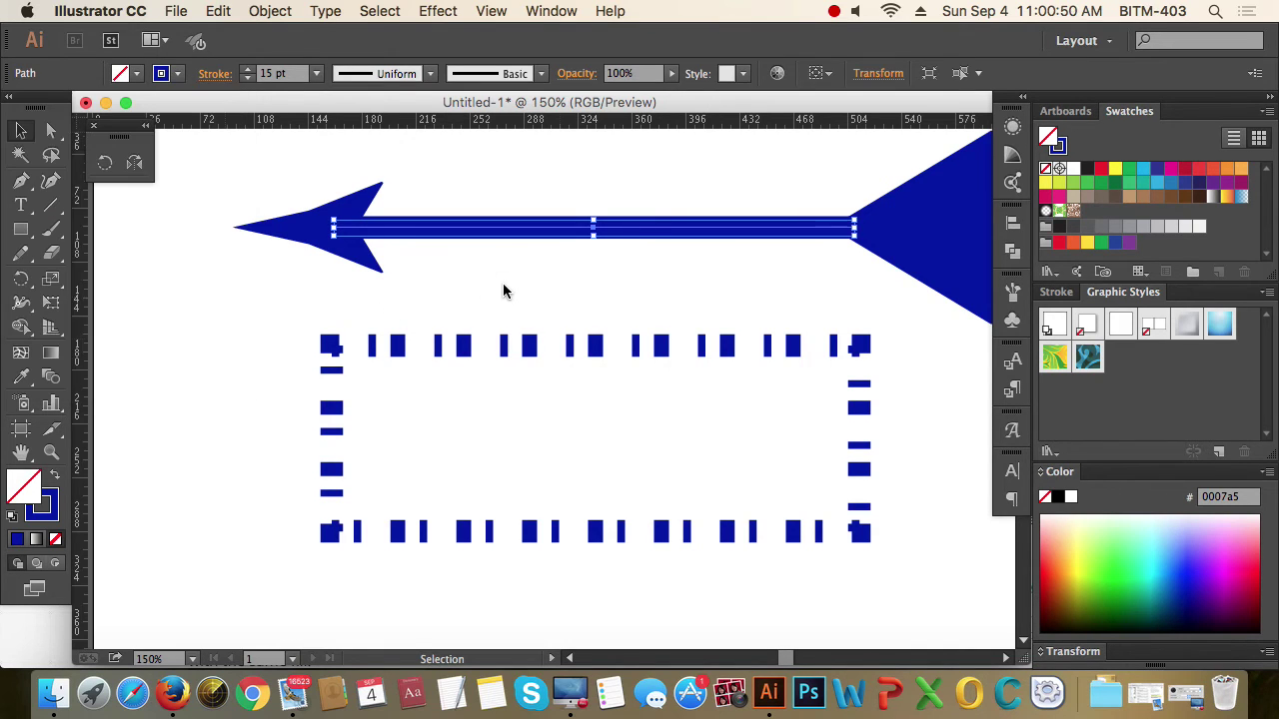
# Step: Examine the double-ended arrow on the whole artboard and its stroke options
pyautogui.press('super+minus')
pyautogui.press('super+minus')
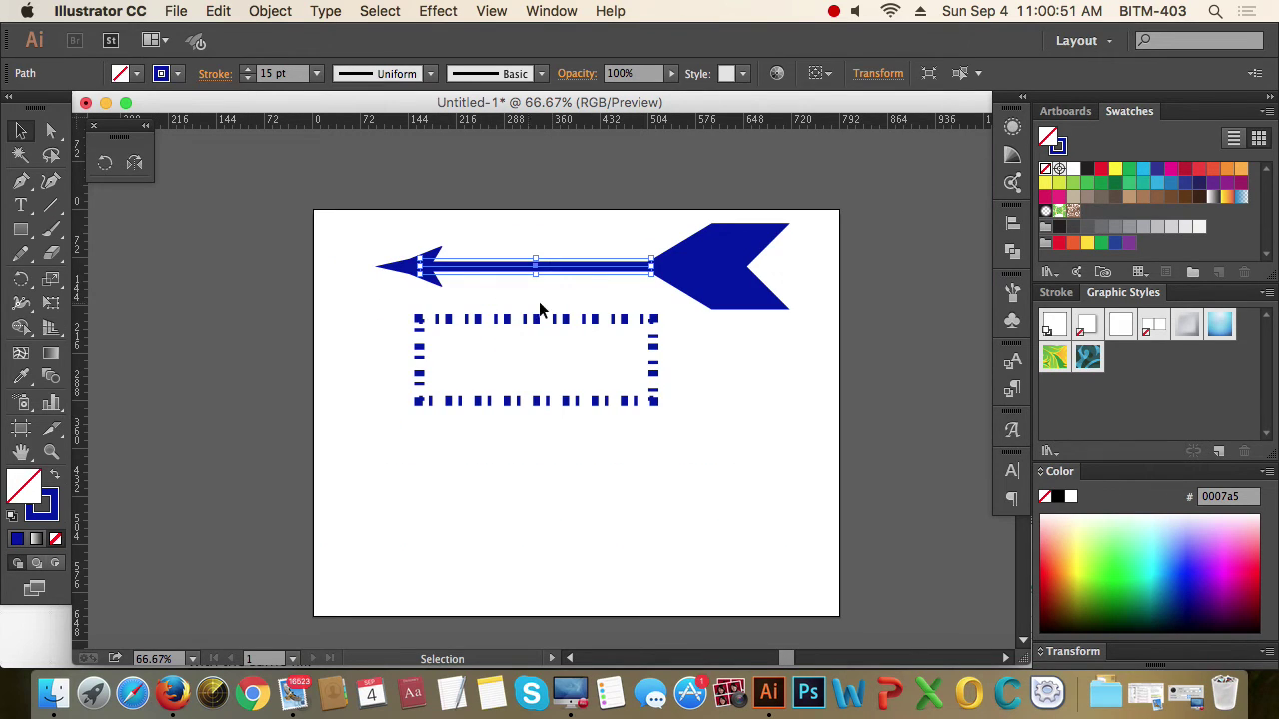
pyautogui.click(750, 370)
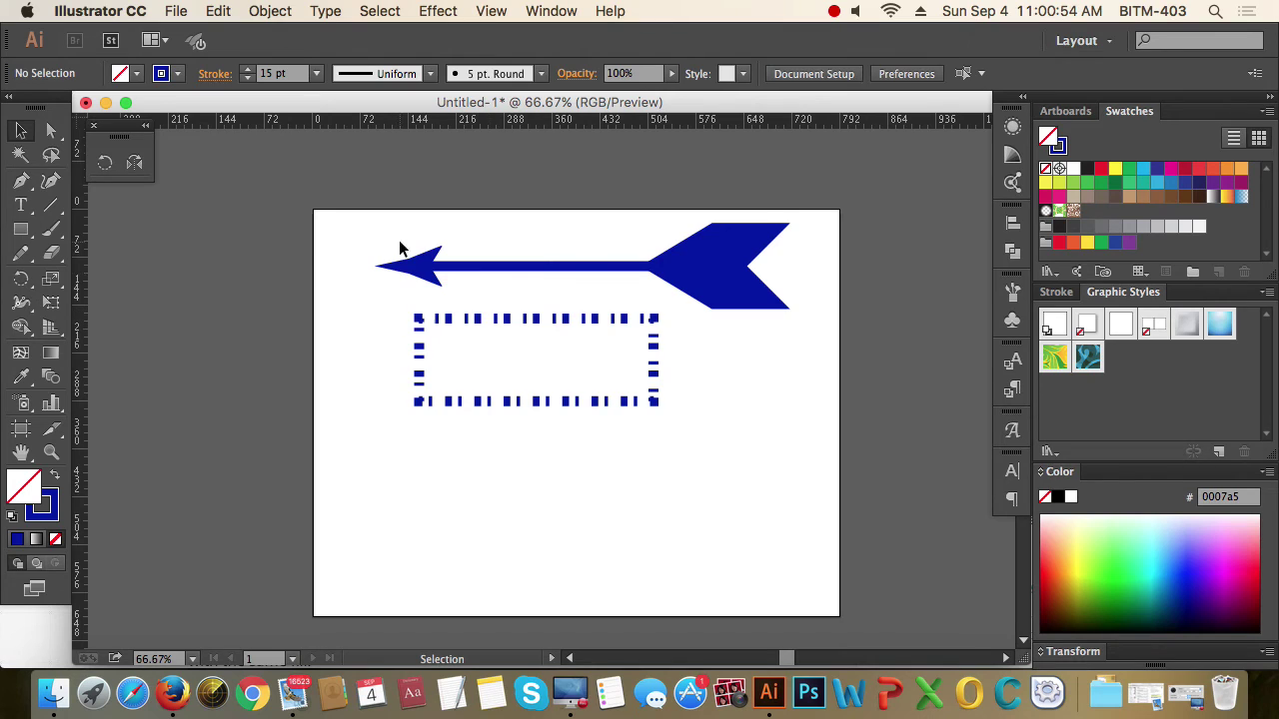
pyautogui.click(426, 268)
pyautogui.click(212, 74)
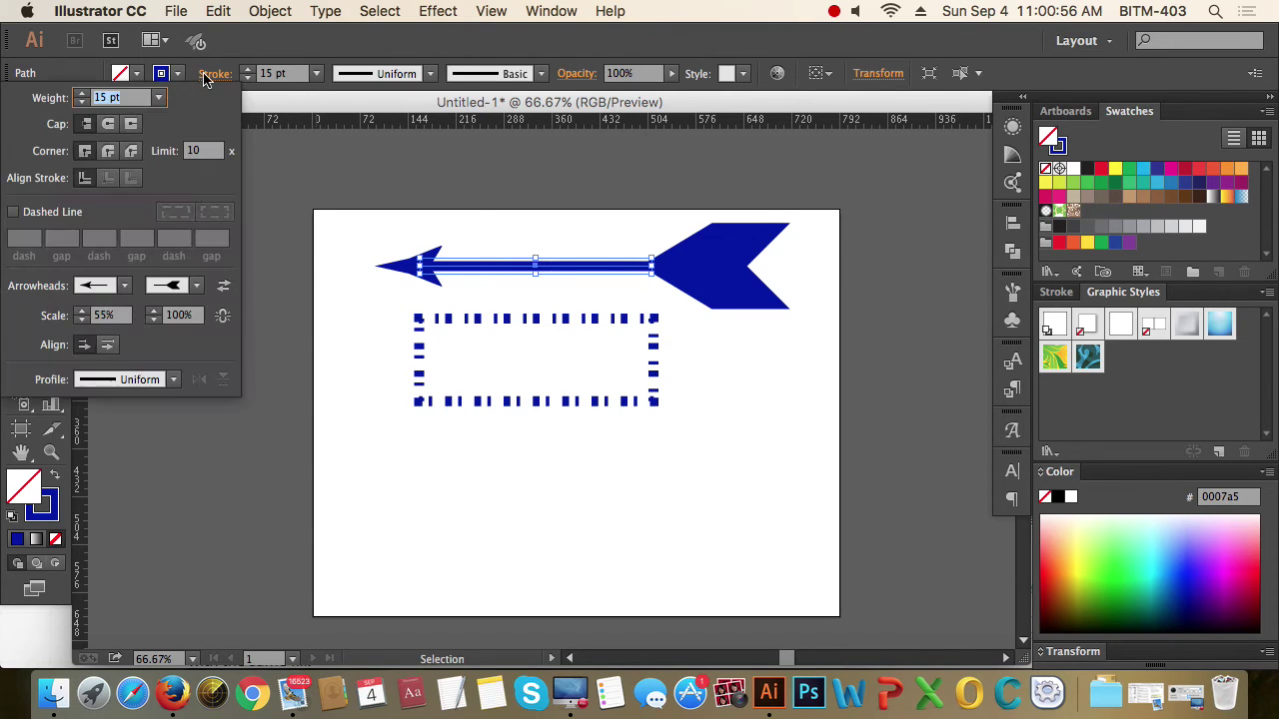
pyautogui.click(484, 242)
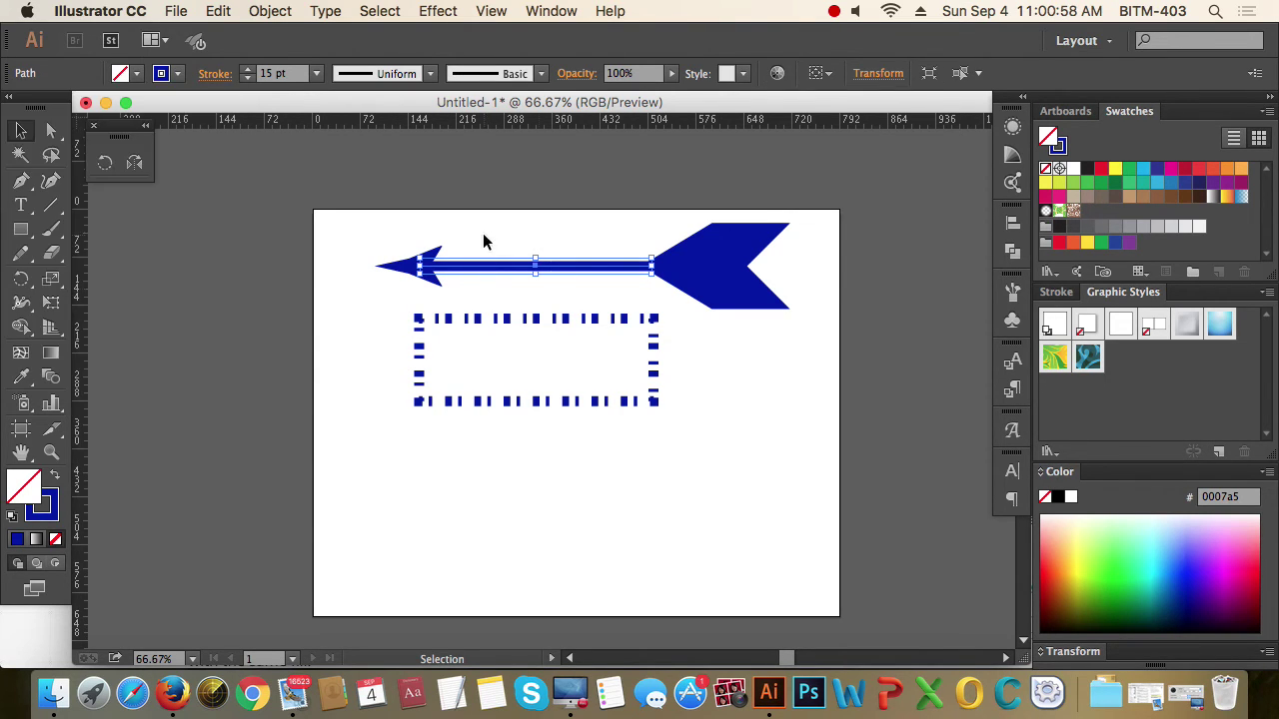
# Step: Draw a straight horizontal line with the Pen tool below the dashed rectangle and deselect it
pyautogui.click(21, 182)
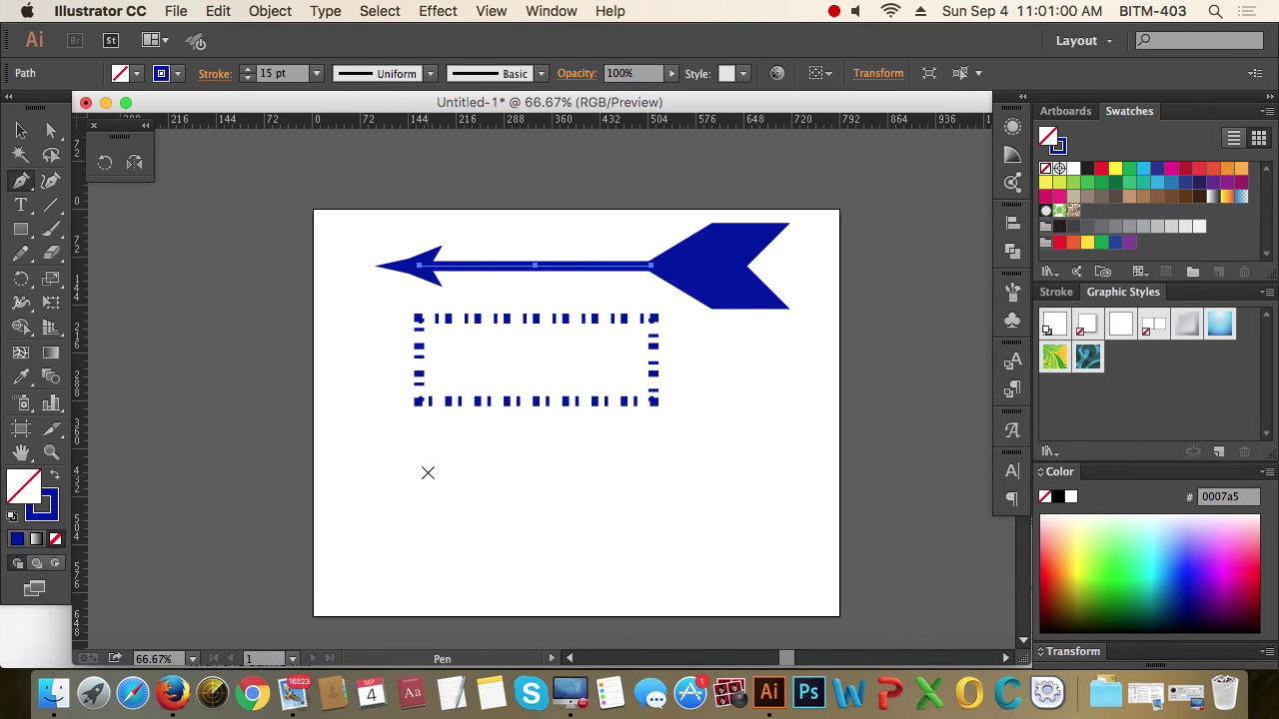
pyautogui.click(423, 459)
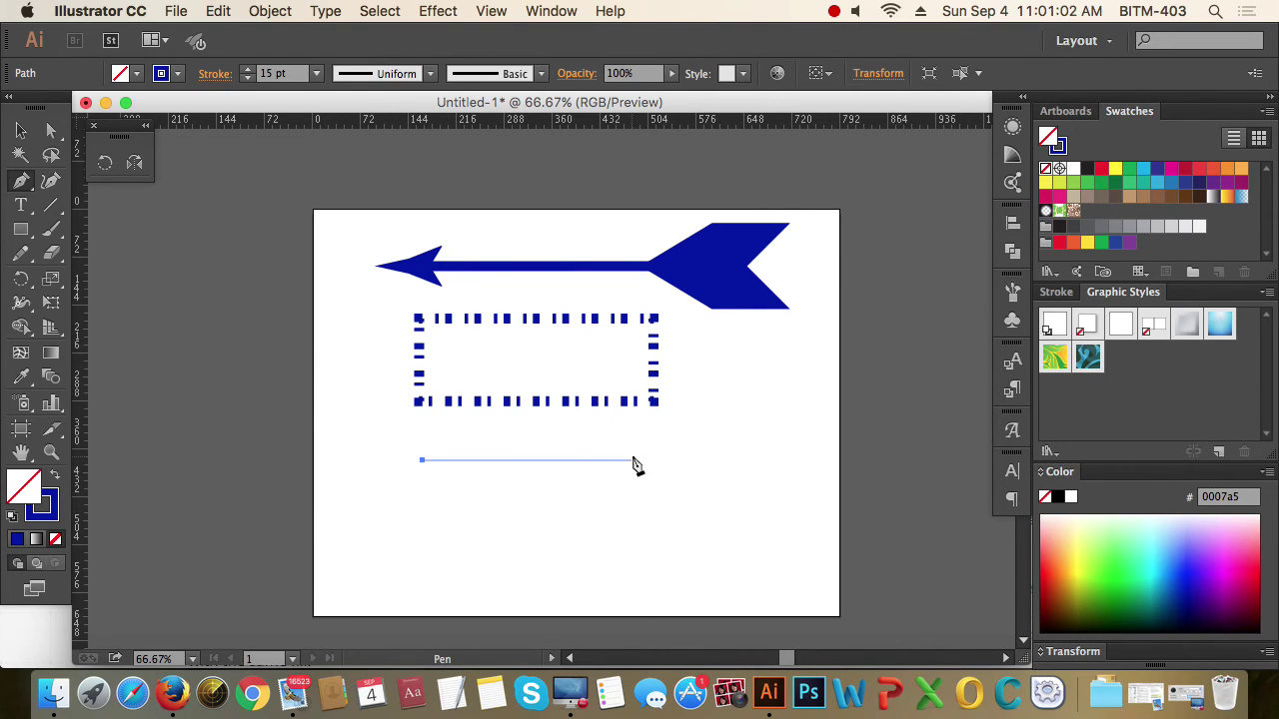
pyautogui.click(631, 459)
pyautogui.click(21, 131)
pyautogui.click(236, 378)
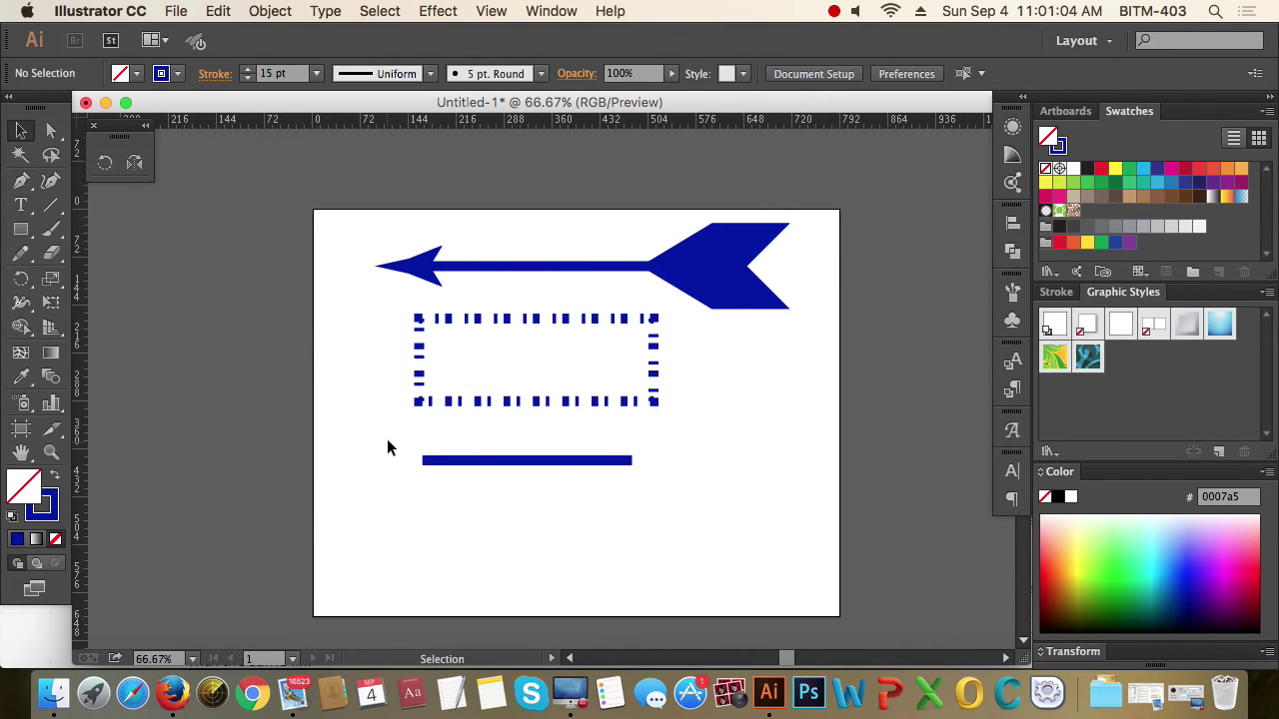
# Step: Apply the lens-shaped width profile, thick in the middle and pointed at both ends, to the new lower line
pyautogui.moveTo(387, 439); pyautogui.dragTo(616, 514)
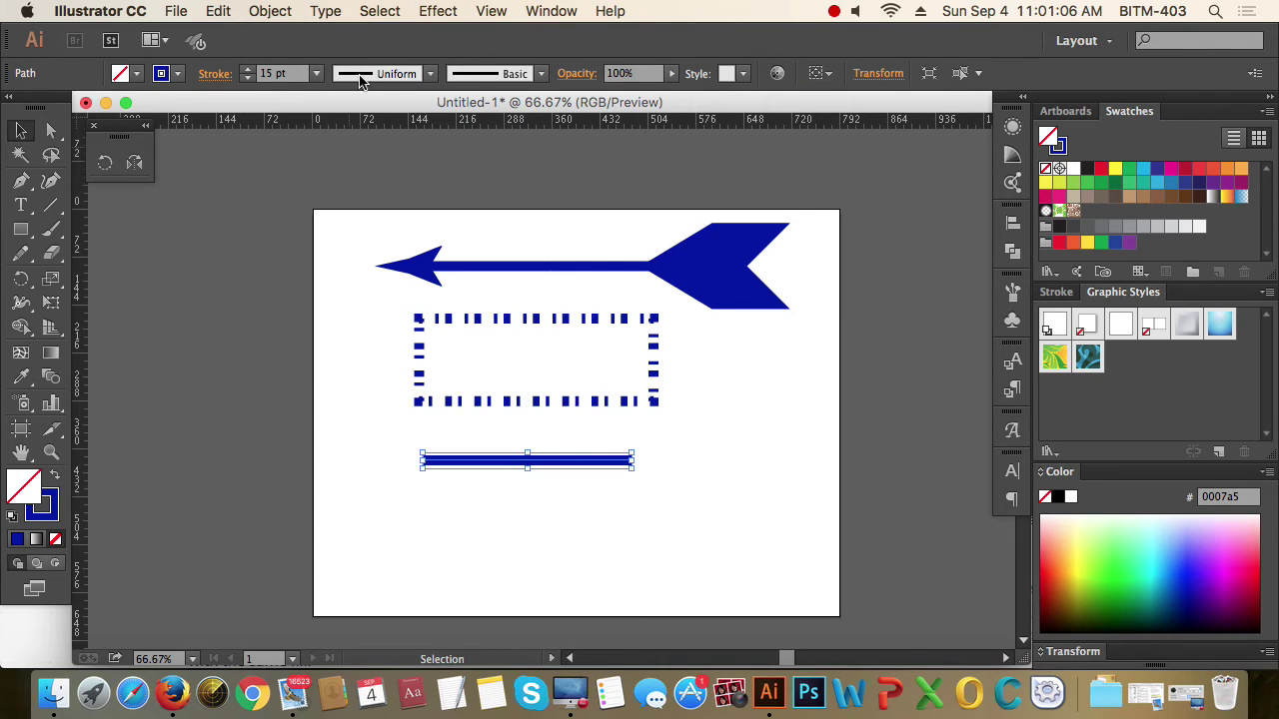
pyautogui.click(216, 77)
pyautogui.click(173, 382)
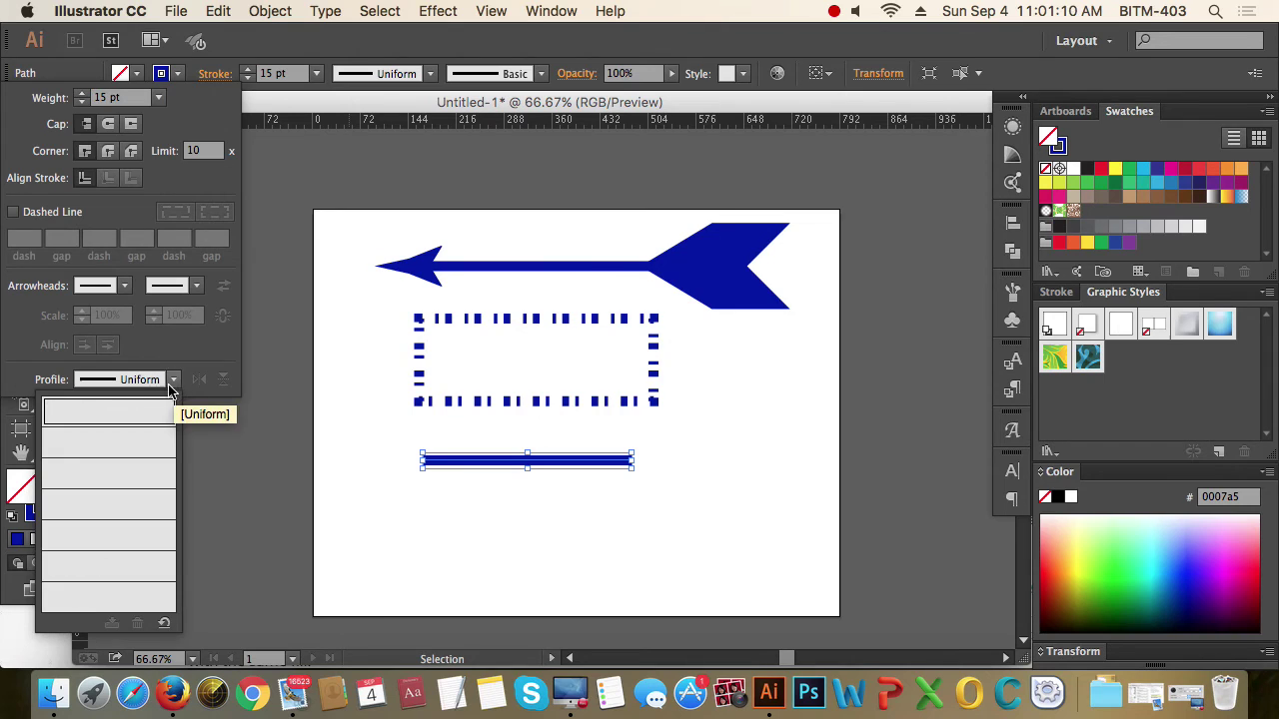
pyautogui.click(385, 456)
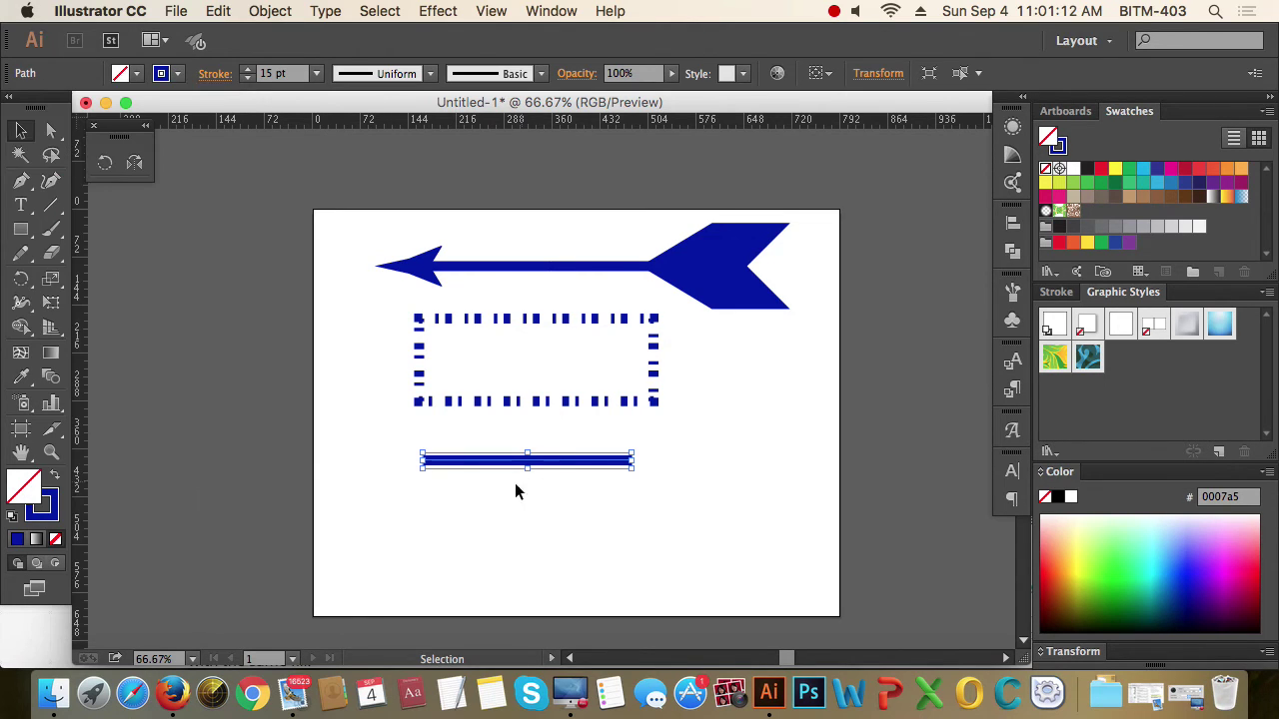
pyautogui.moveTo(372, 445); pyautogui.dragTo(556, 508)
pyautogui.click(430, 73)
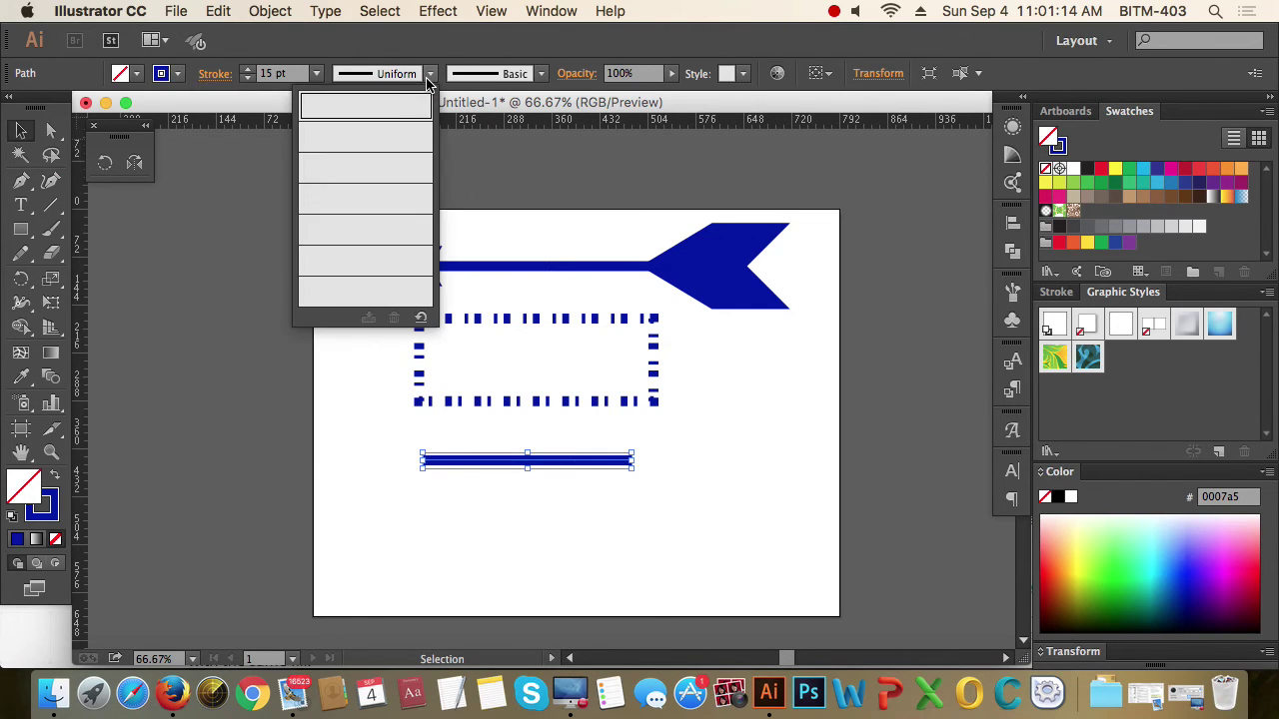
pyautogui.click(394, 107)
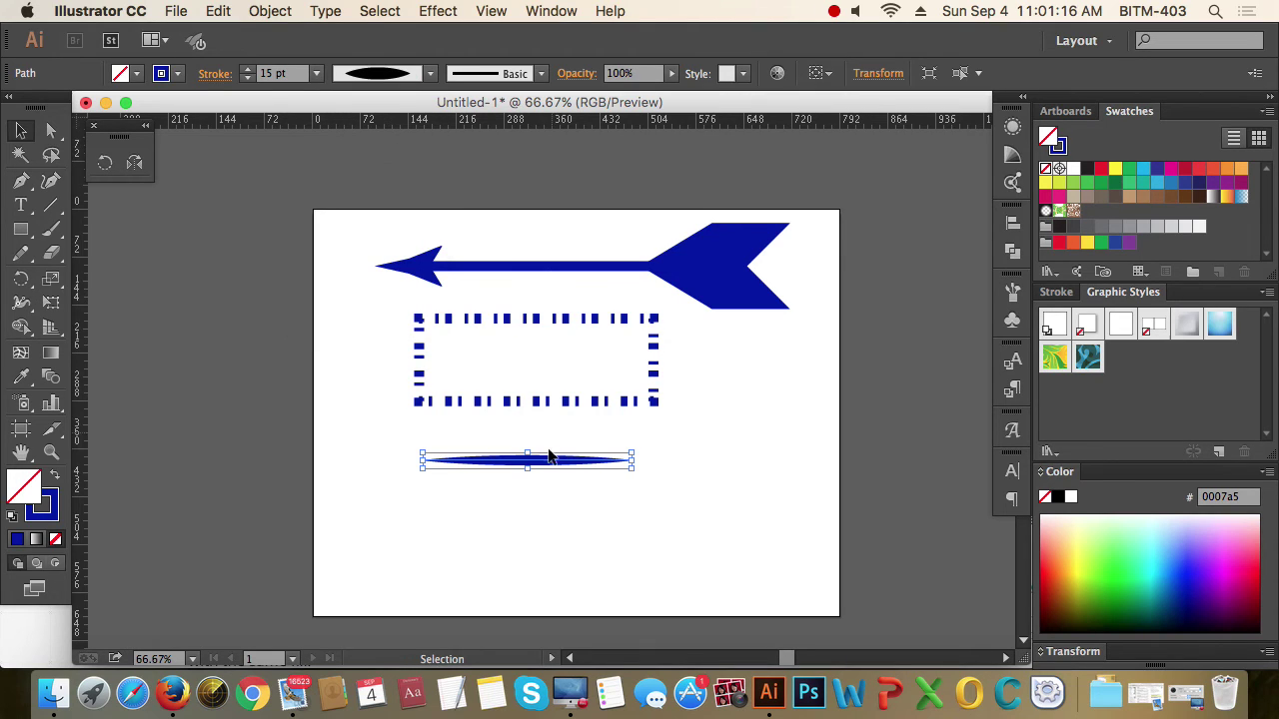
# Step: Change the lower line's width profile to the one with two bulges and a narrow waist
pyautogui.click(431, 73)
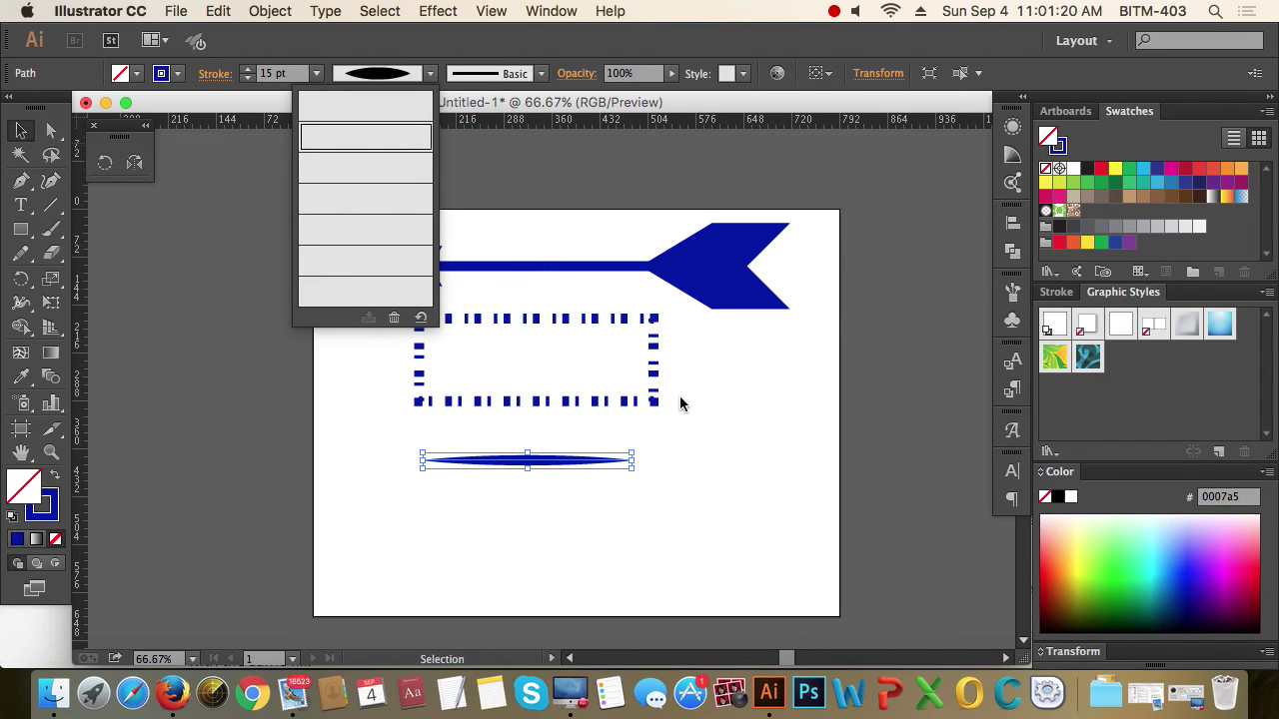
pyautogui.click(728, 457)
pyautogui.press('super+equal')
pyautogui.press('super+equal')
pyautogui.moveTo(557, 506); pyautogui.dragTo(551, 460)
pyautogui.click(440, 414)
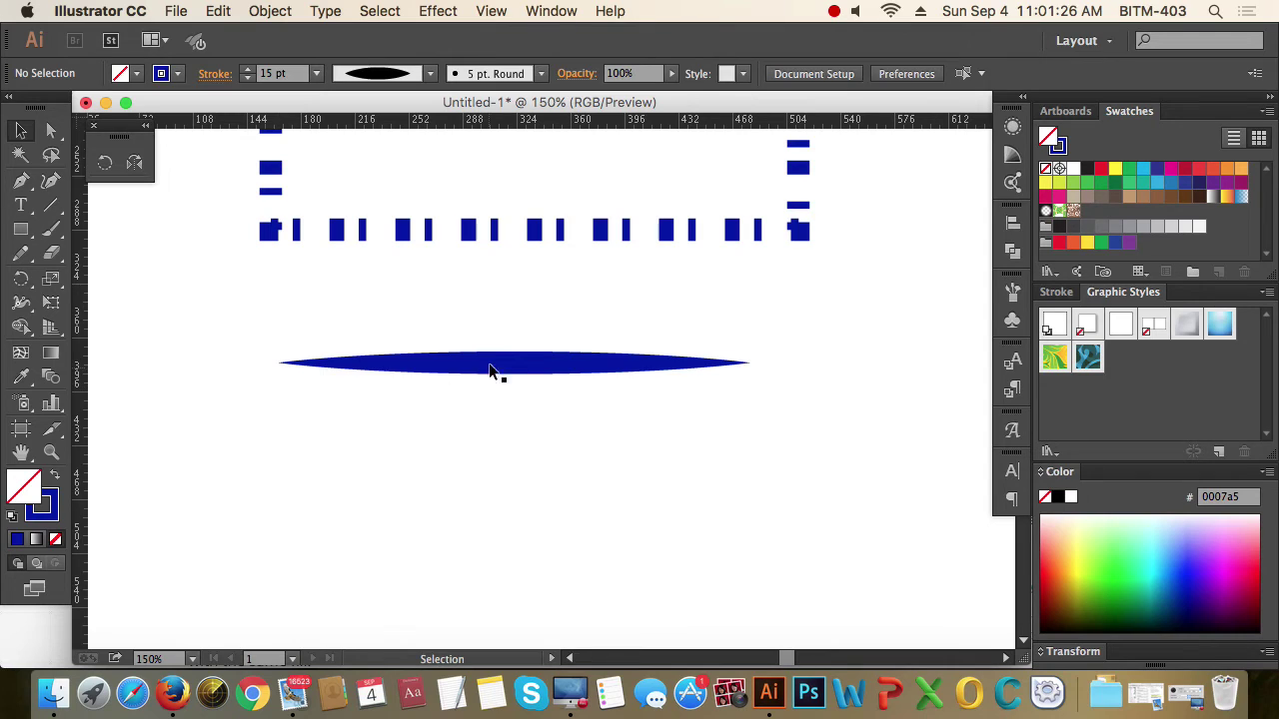
pyautogui.moveTo(768, 451); pyautogui.dragTo(320, 280)
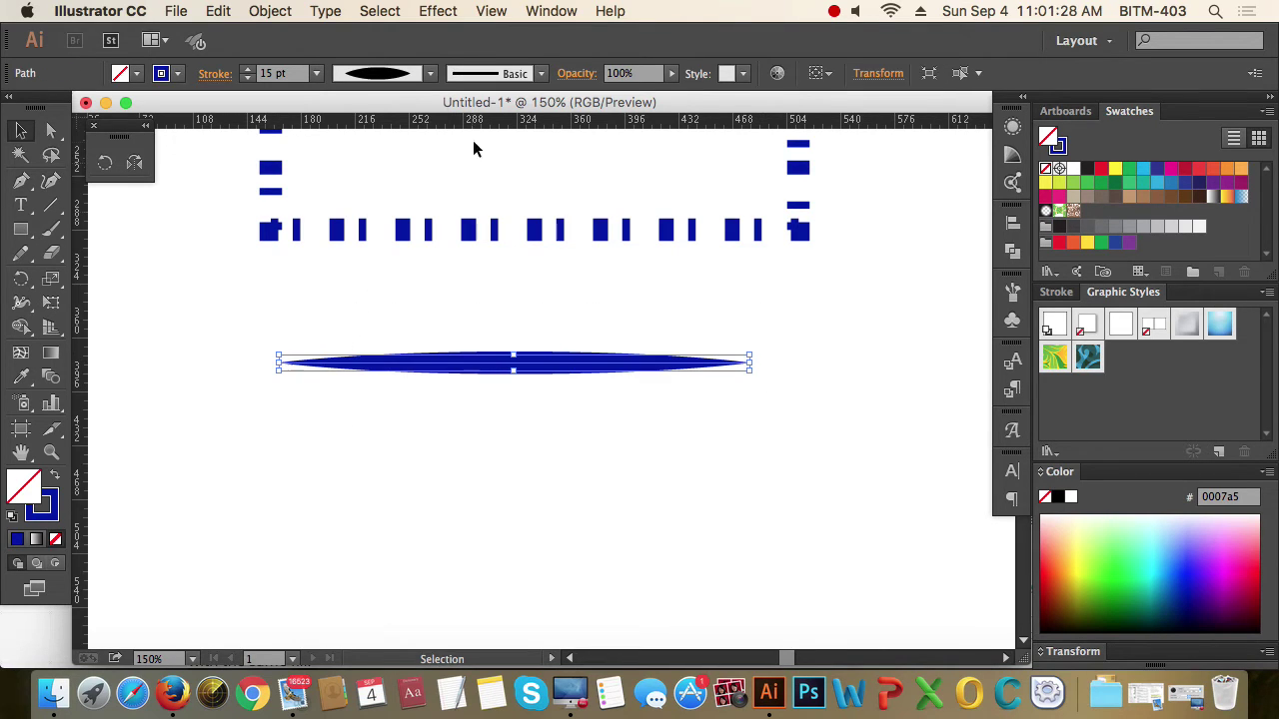
pyautogui.click(429, 73)
pyautogui.click(365, 174)
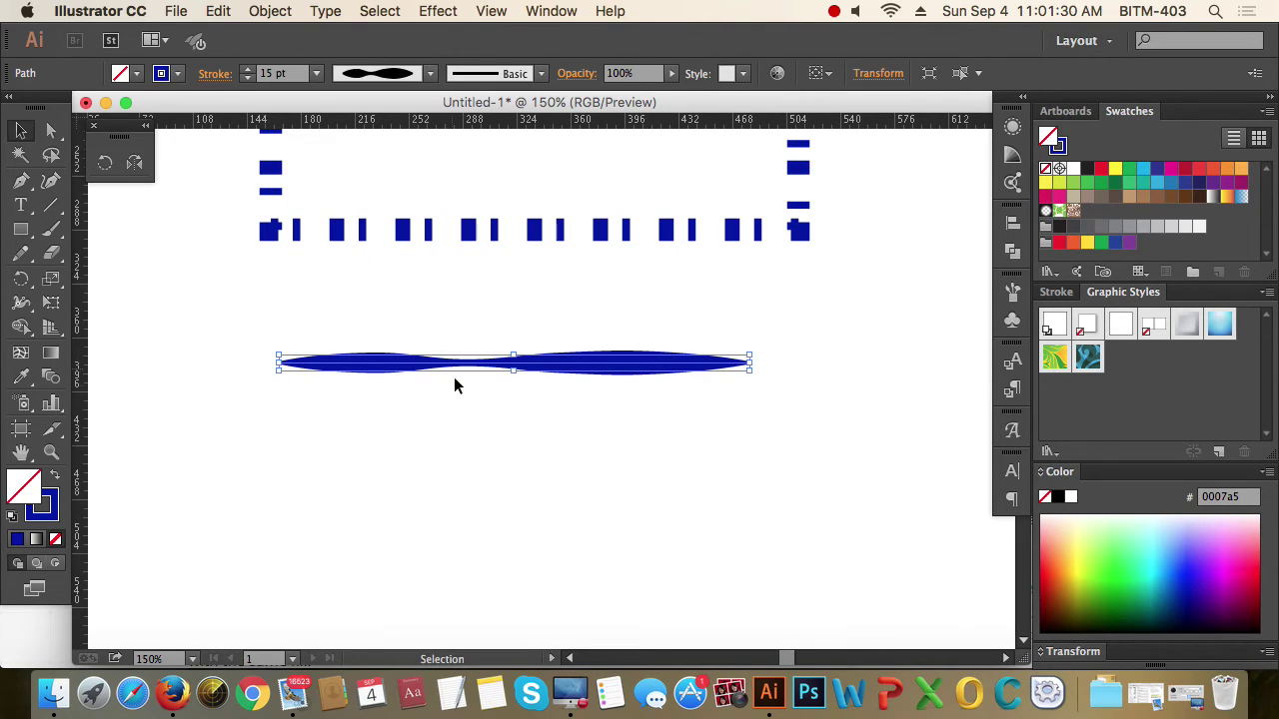
# Step: Change the lower line's width profile to the one with an even middle and short tapered ends
pyautogui.click(430, 73)
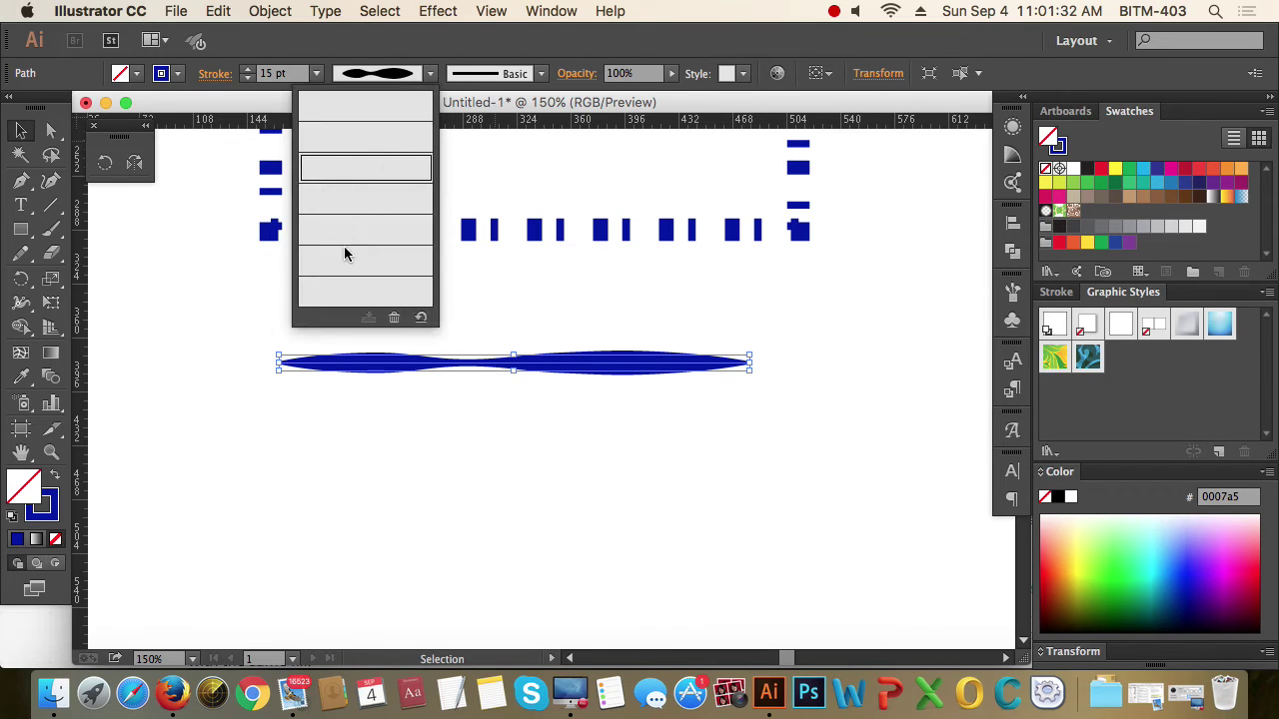
pyautogui.click(369, 199)
pyautogui.click(488, 417)
pyautogui.moveTo(469, 425); pyautogui.dragTo(553, 301)
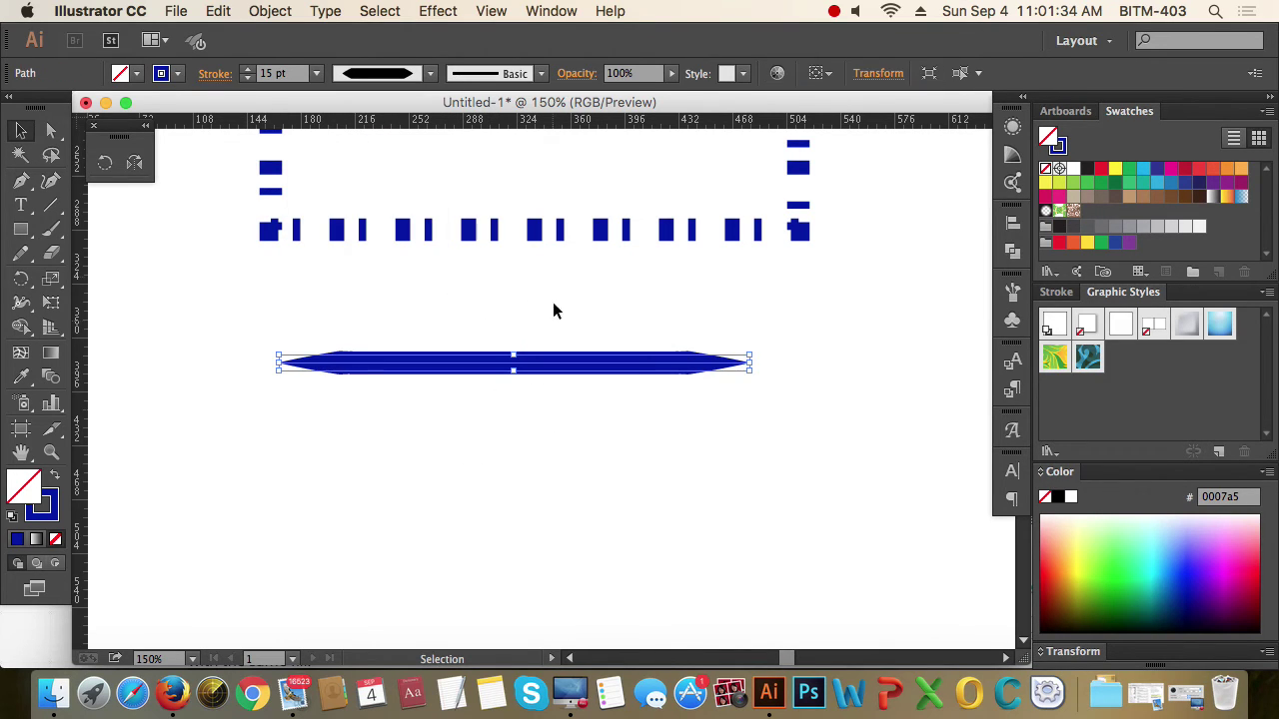
# Step: Change the lower line's width profile to the triangular one that starts wide and tapers to a point
pyautogui.click(429, 73)
pyautogui.click(380, 224)
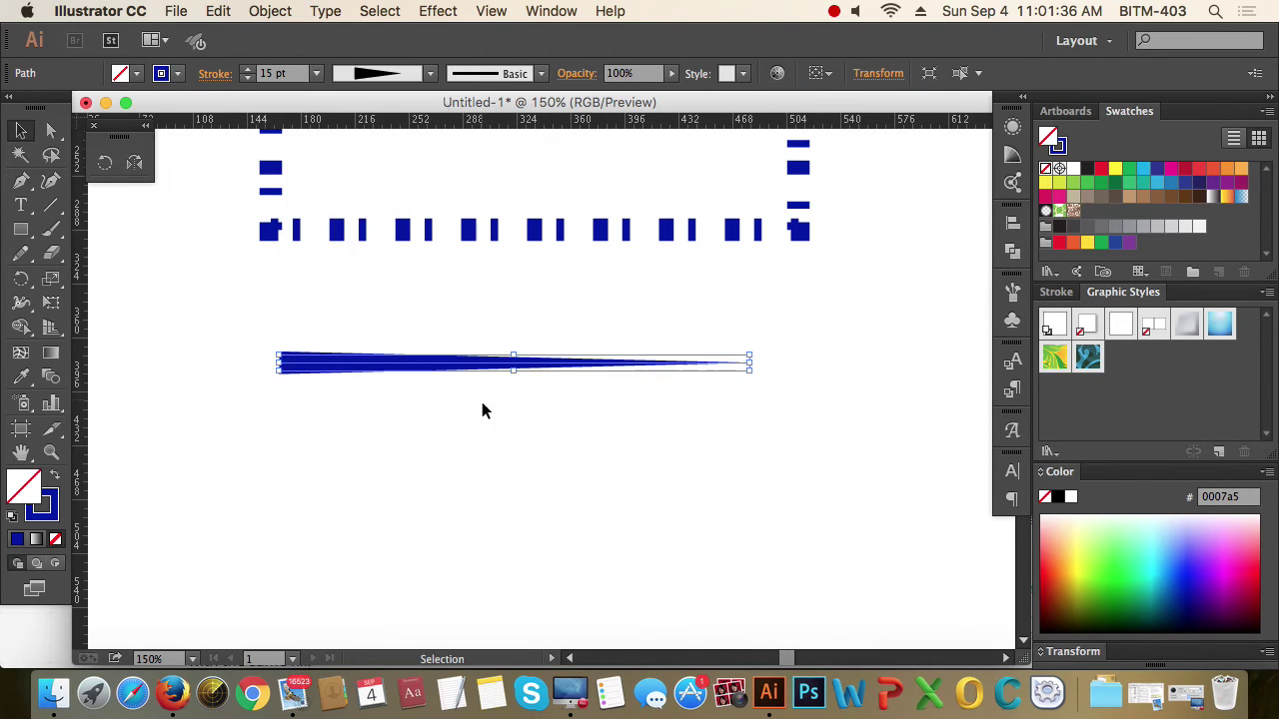
pyautogui.click(323, 420)
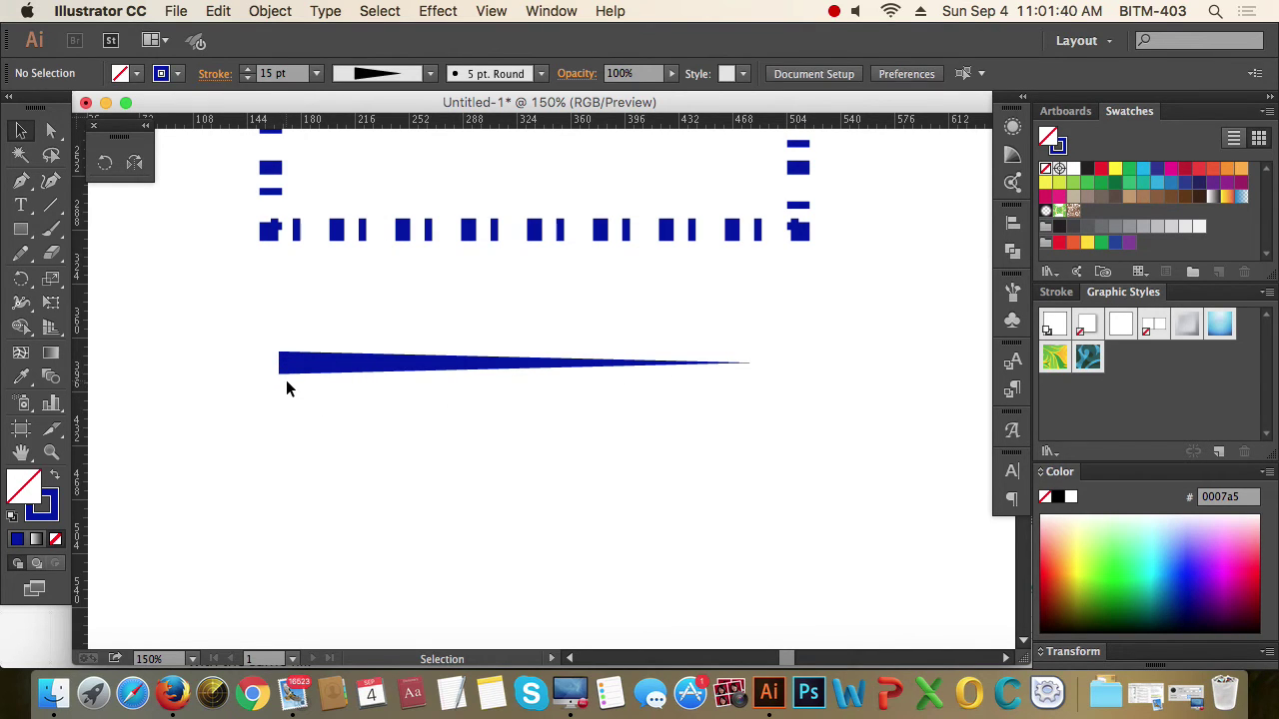
# Step: Give the lower line the asymmetric width profile with a long thin start and a bulge near its end
pyautogui.moveTo(531, 434); pyautogui.dragTo(426, 335)
pyautogui.click(430, 73)
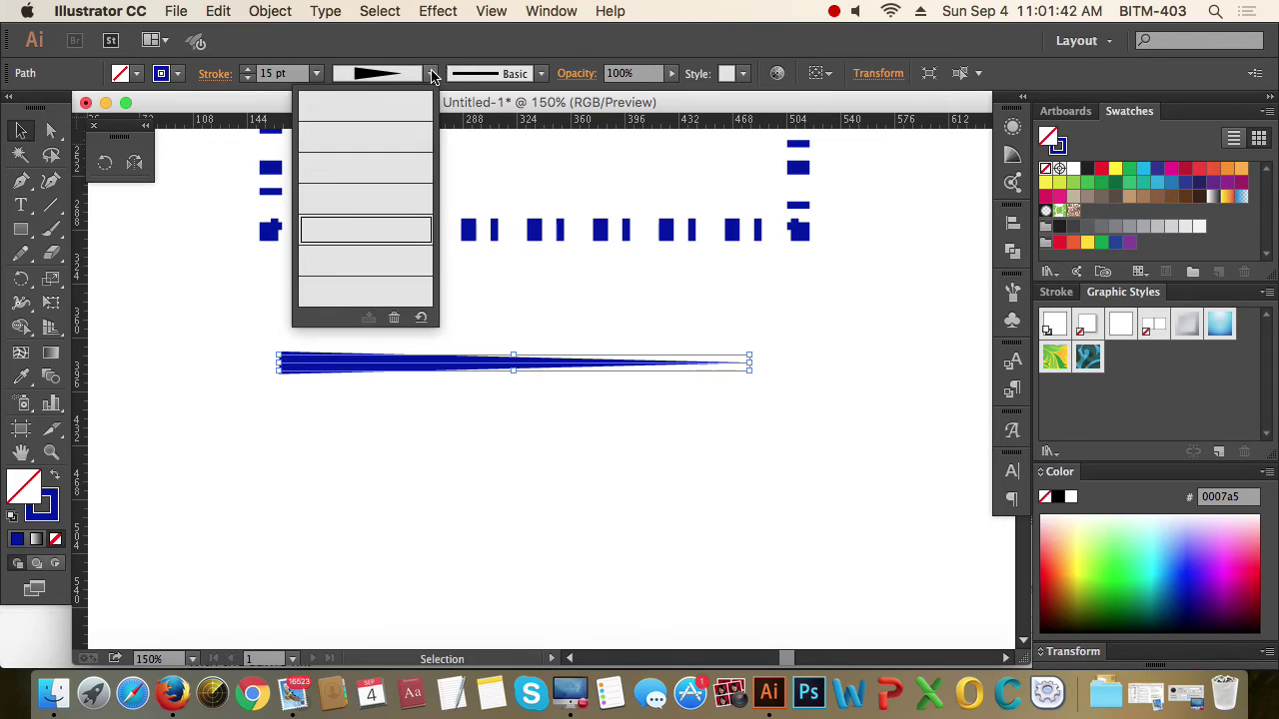
pyautogui.click(367, 263)
pyautogui.click(525, 404)
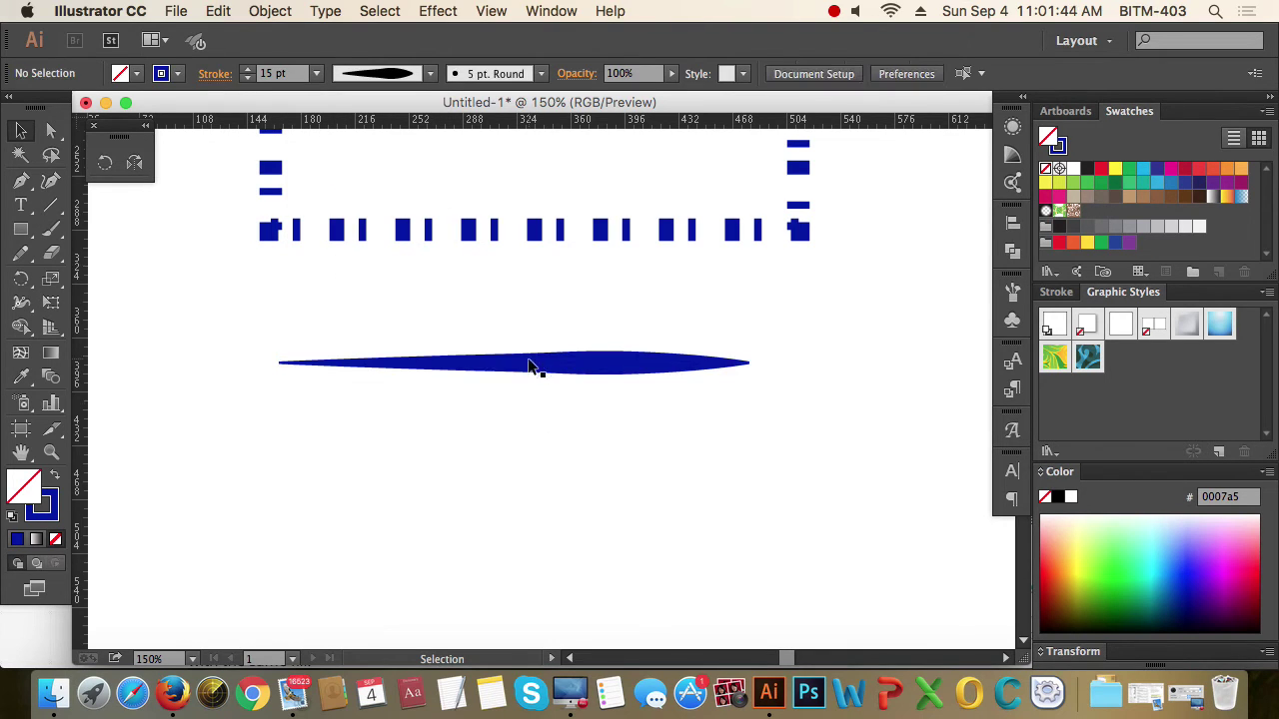
pyautogui.scroll(-2, 554, 352)
pyautogui.moveTo(379, 209); pyautogui.dragTo(353, 253)
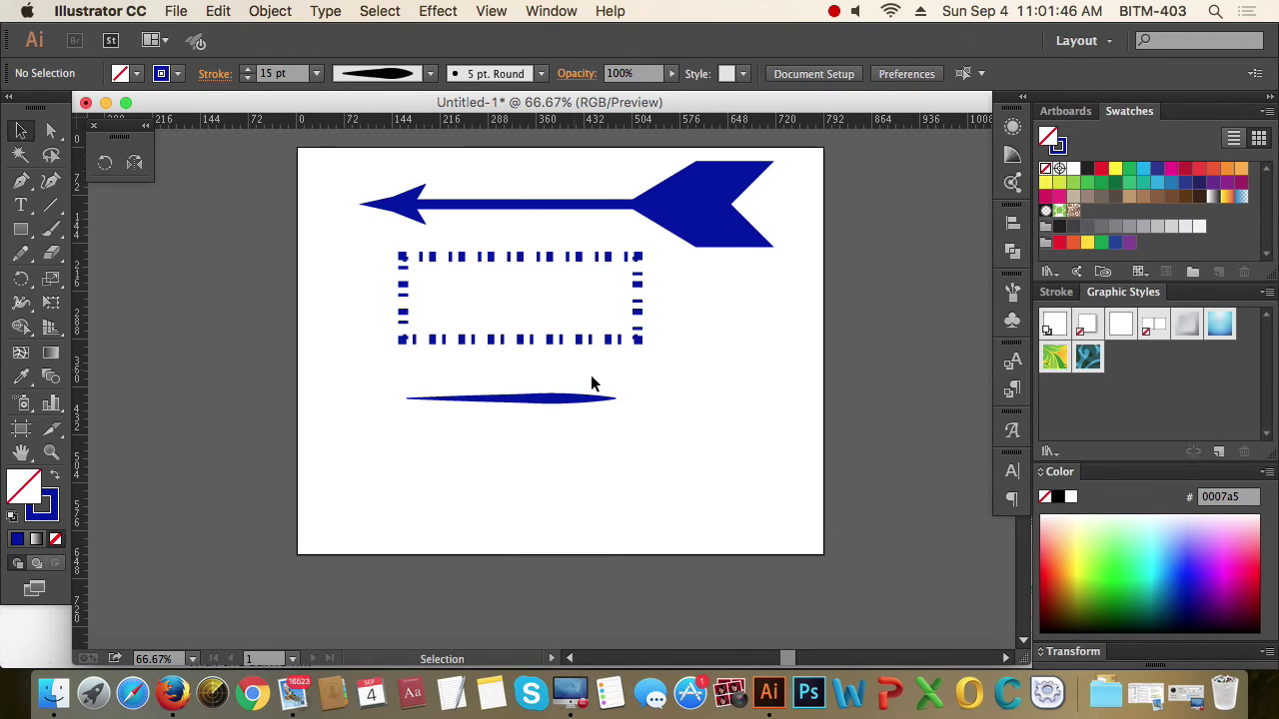
pyautogui.click(562, 400)
pyautogui.click(692, 428)
pyautogui.scroll(1, 687, 357)
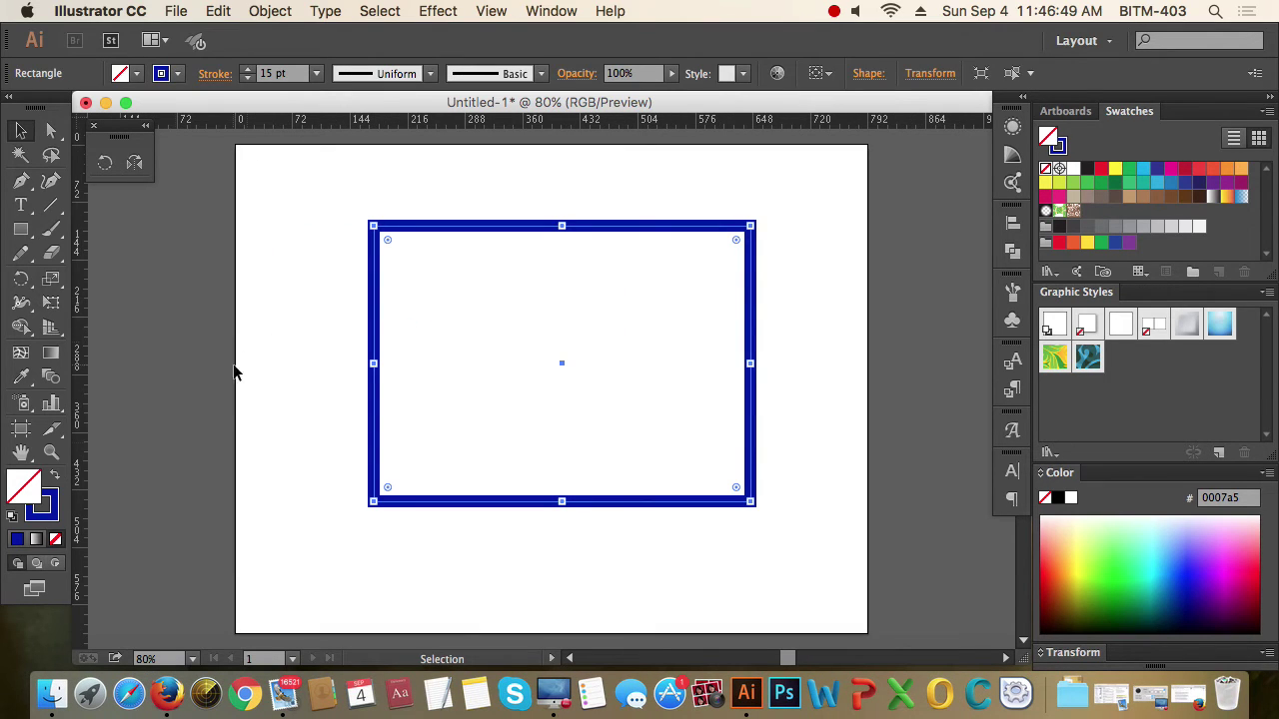
# Step: Apply the default white-to-black linear gradient to the rectangle's fill and move the gradient settings clear of the artwork
pyautogui.click(35, 540)
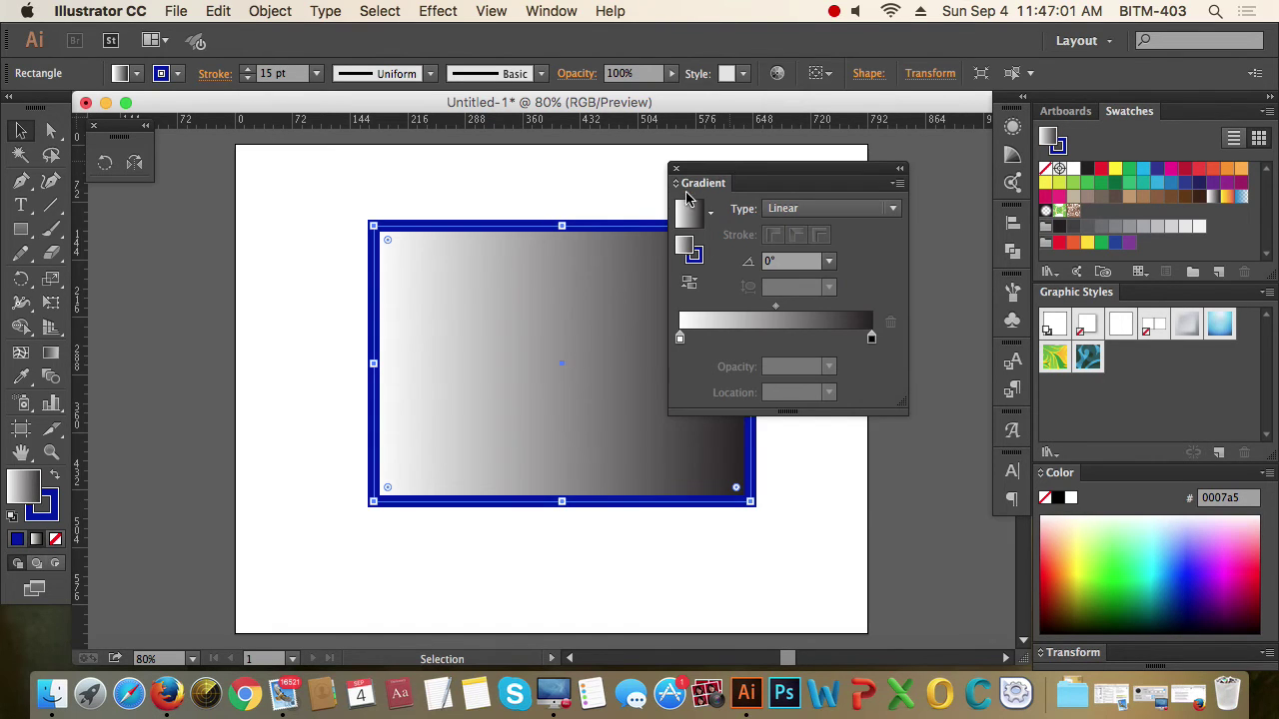
pyautogui.moveTo(721, 172); pyautogui.dragTo(830, 168)
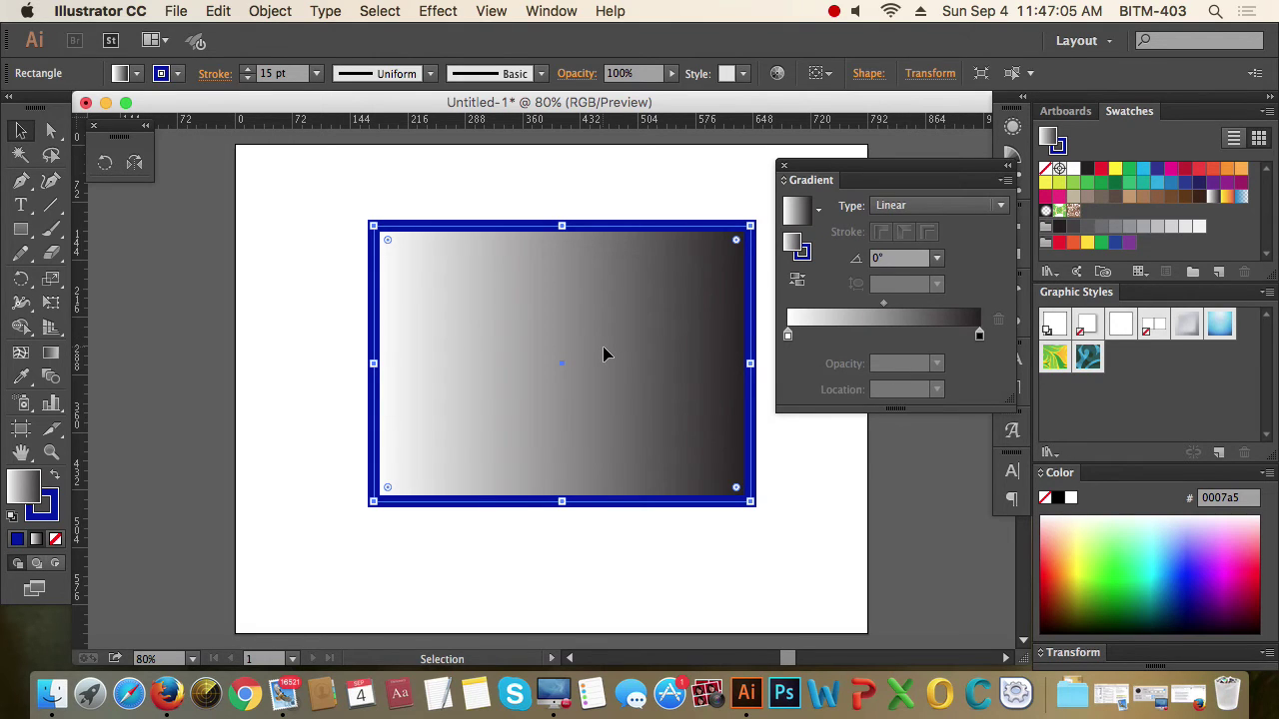
pyautogui.moveTo(612, 347); pyautogui.dragTo(510, 351)
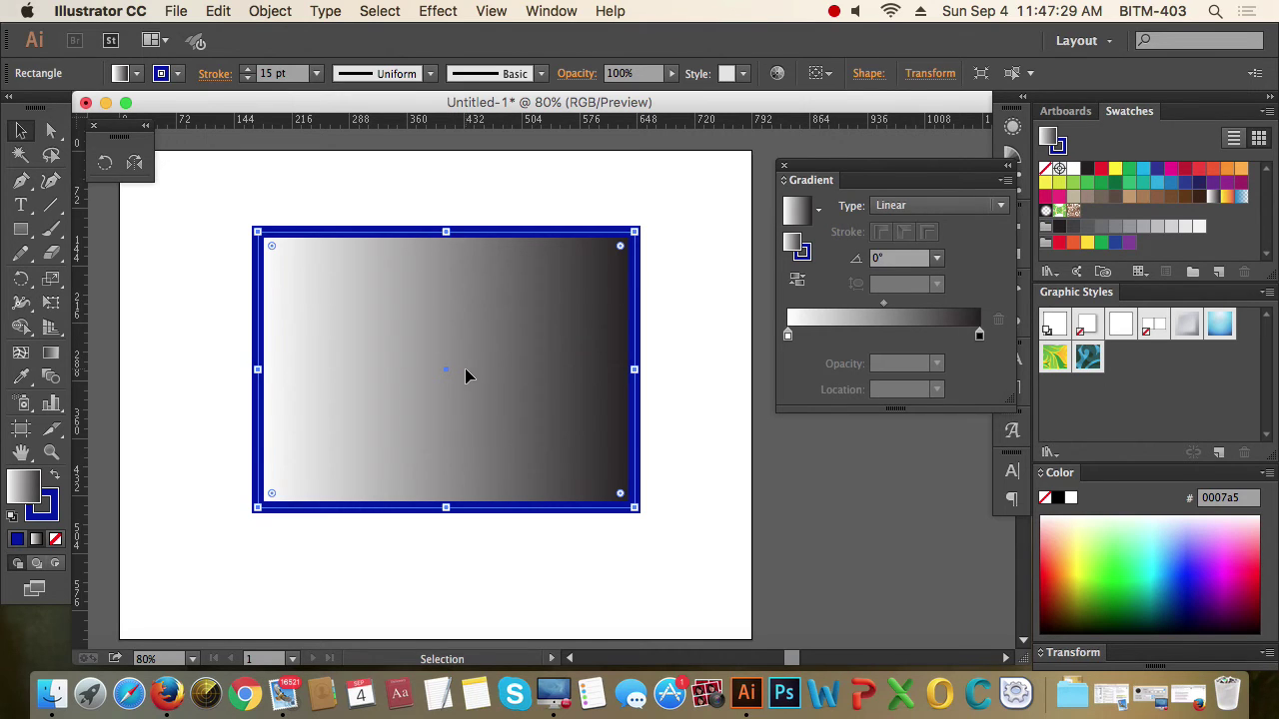
# Step: Try the linear gradient on the rectangle's stroke and undo it, making the fill active again
pyautogui.click(46, 512)
pyautogui.click(37, 540)
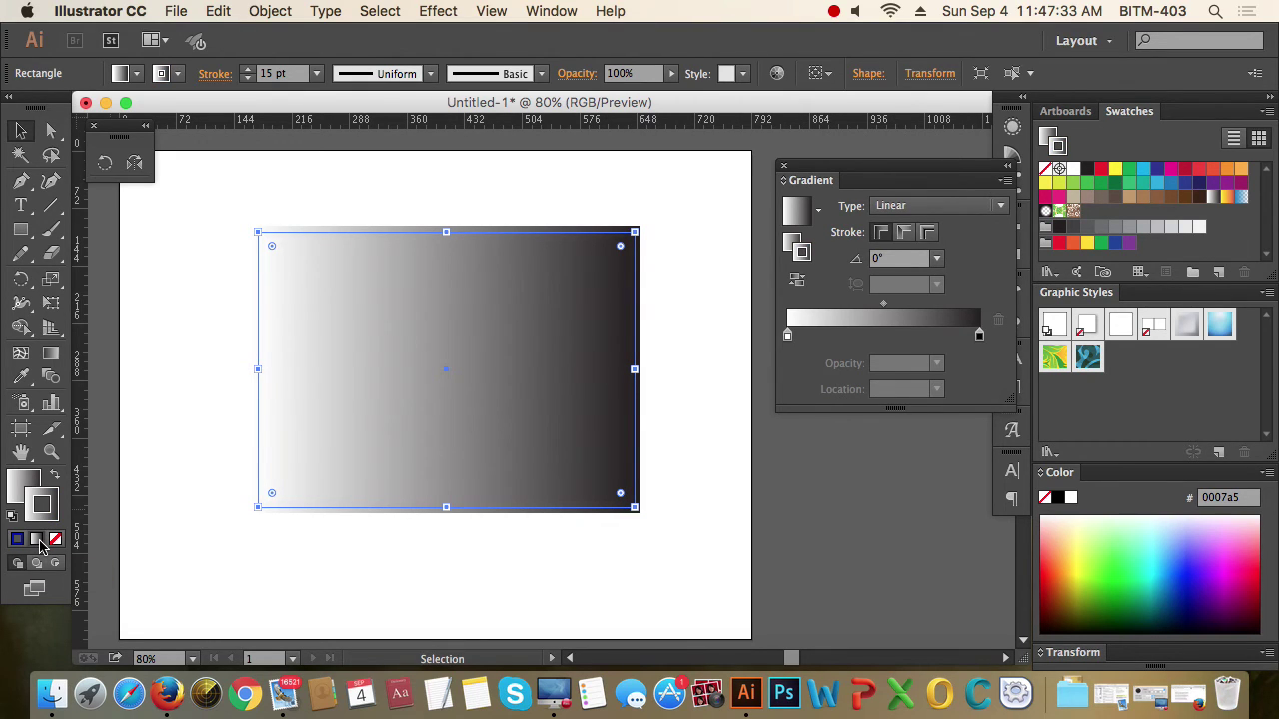
pyautogui.press('super+z')
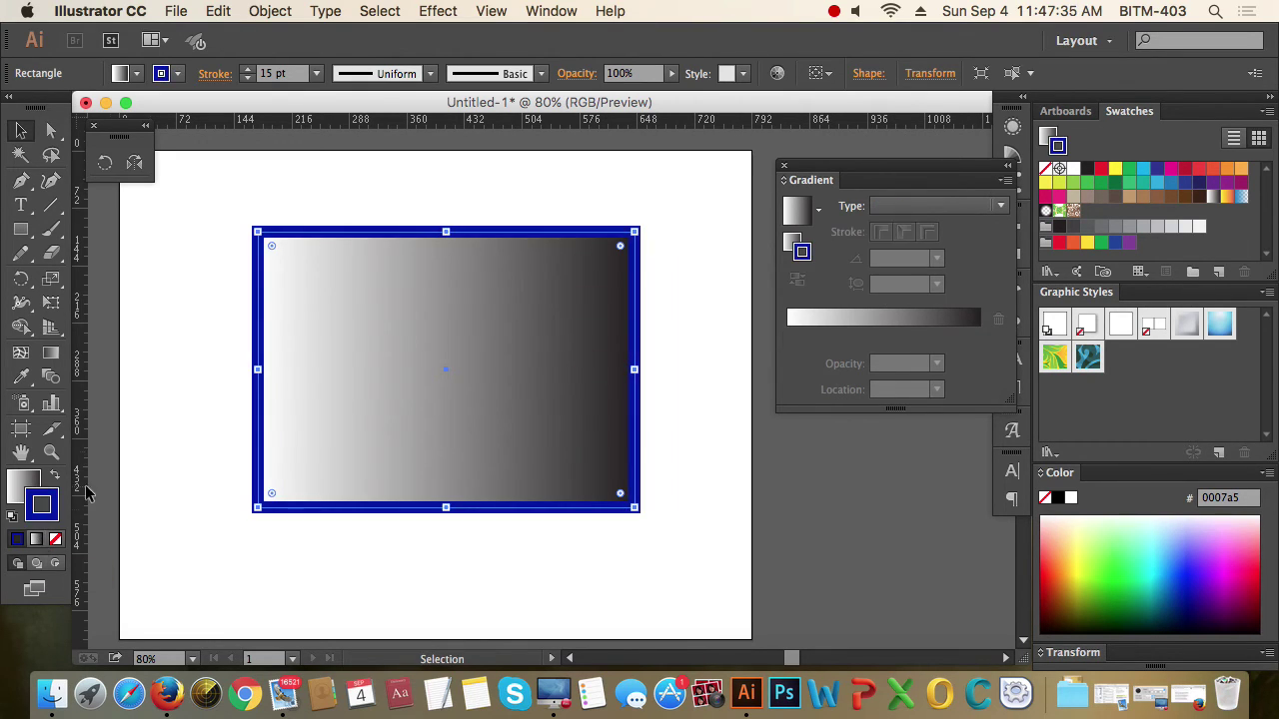
pyautogui.click(14, 490)
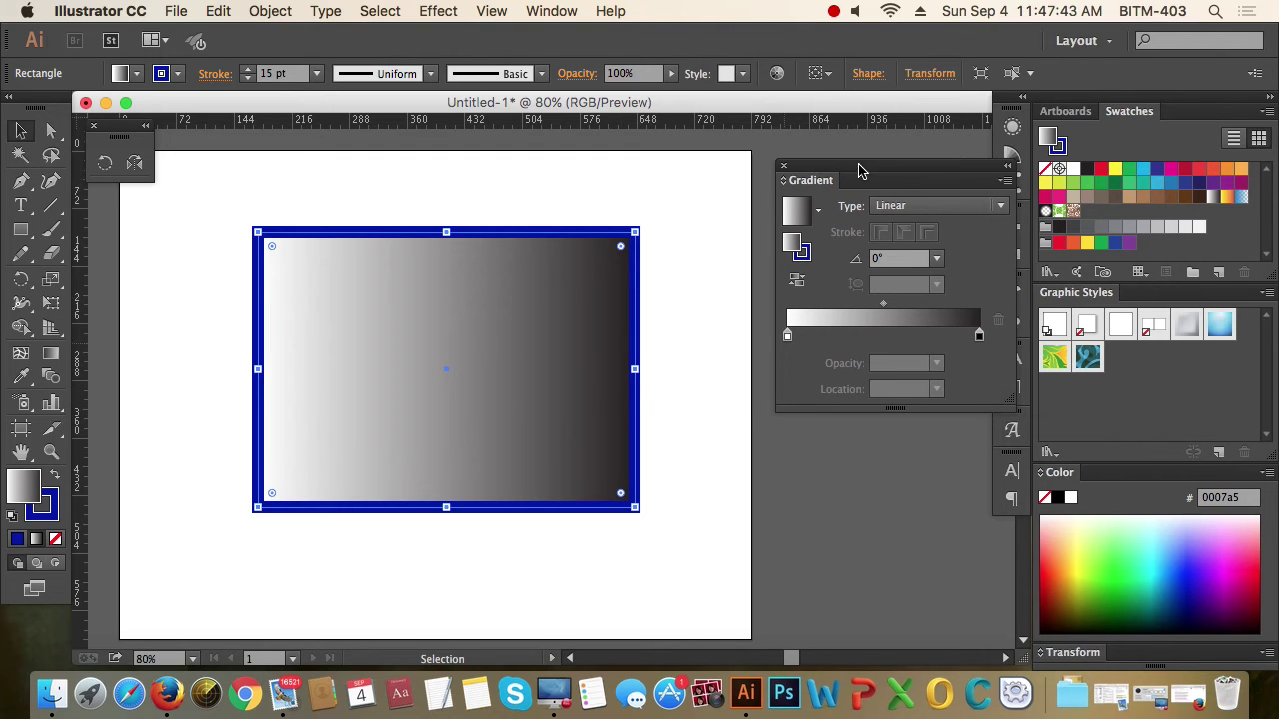
# Step: Select the white and black stops of the fill gradient in turn to examine their opacity and location
pyautogui.moveTo(859, 168); pyautogui.dragTo(811, 177)
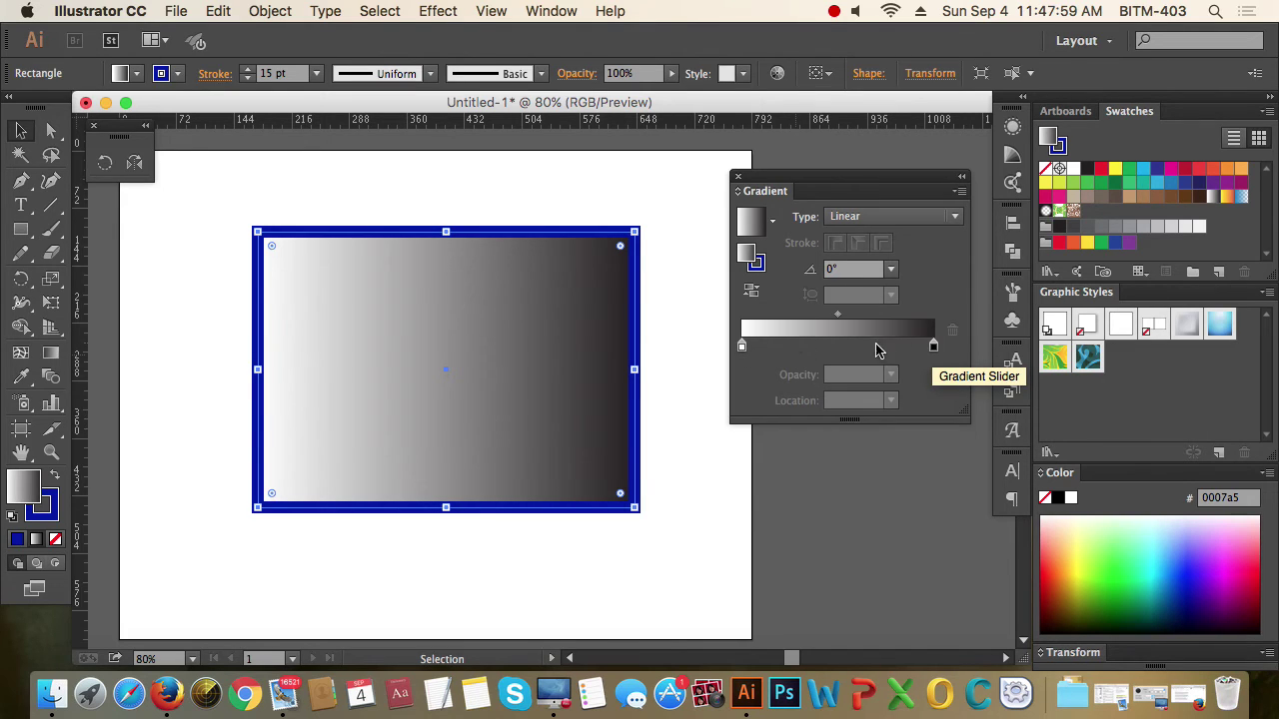
pyautogui.click(742, 346)
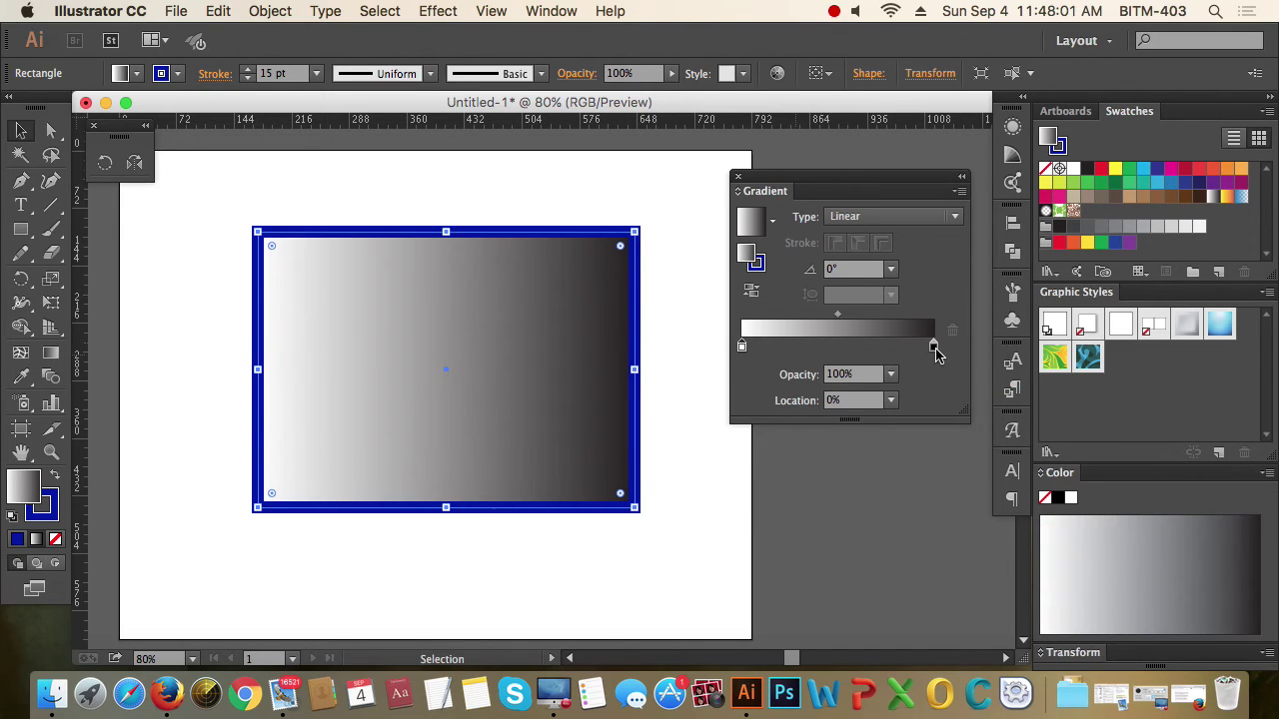
pyautogui.click(933, 346)
pyautogui.click(743, 346)
pyautogui.click(740, 347)
# Step: Open the white stop's color options and look at both its swatches and its color sliders
pyautogui.doubleClick(742, 347)
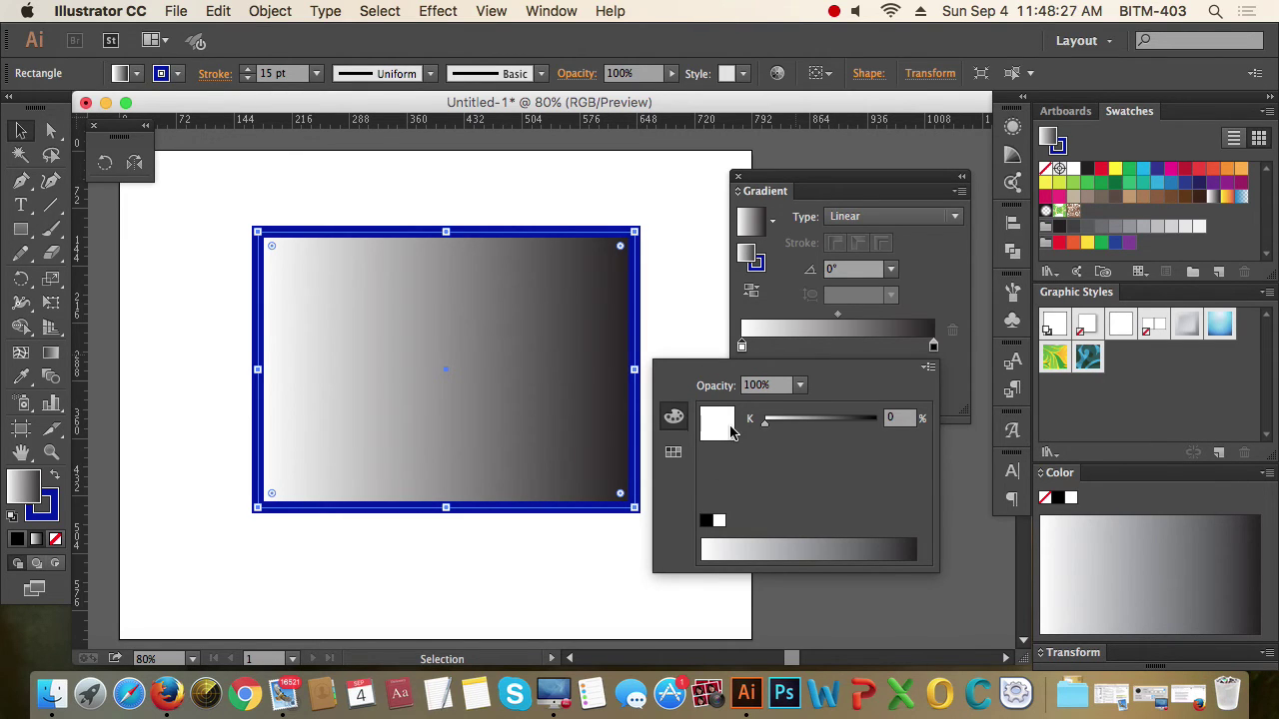
pyautogui.click(674, 456)
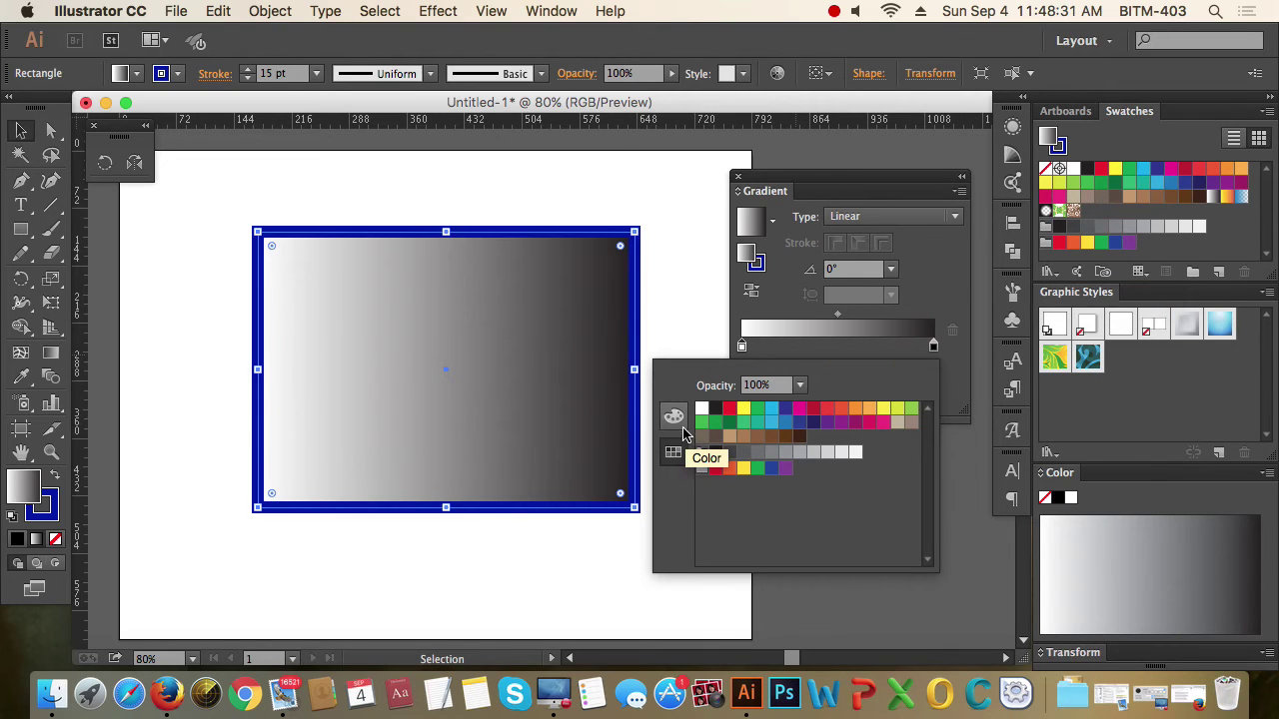
pyautogui.click(672, 416)
pyautogui.click(550, 11)
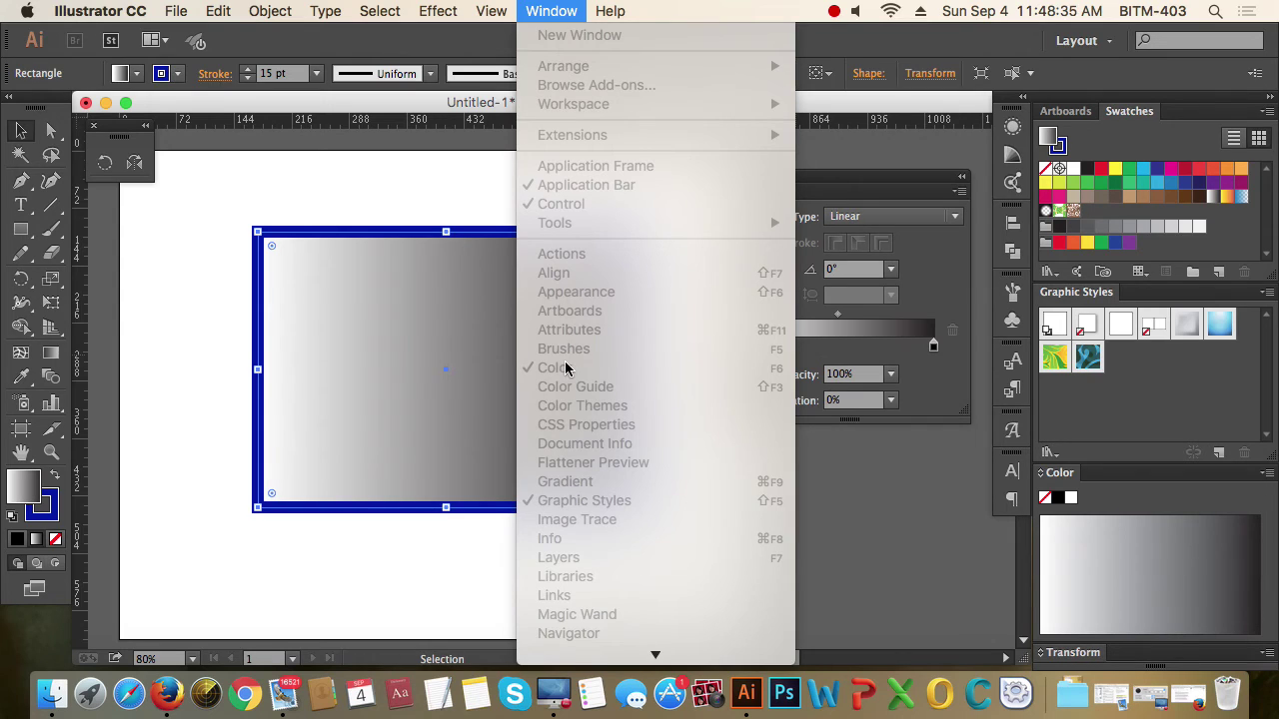
pyautogui.click(949, 370)
# Step: Switch the gradient's white start stop to CMYK and color it red with M 100 and Y 100
pyautogui.doubleClick(741, 348)
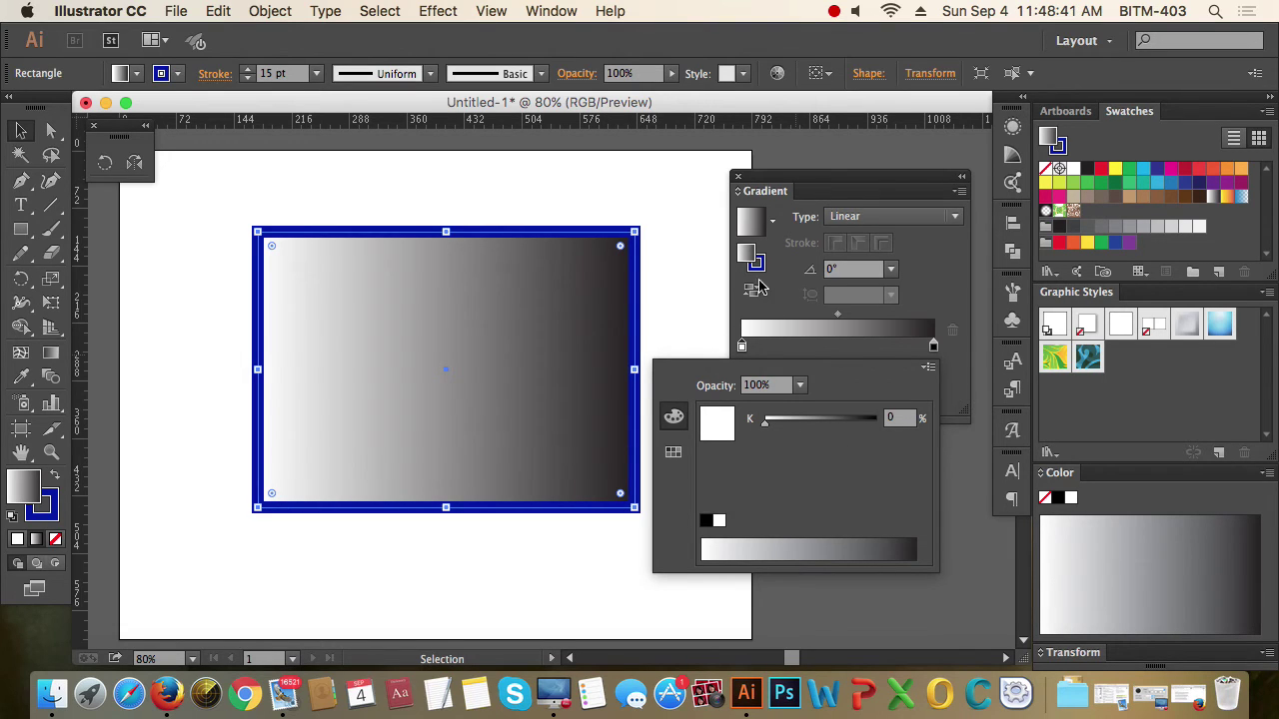
pyautogui.click(928, 368)
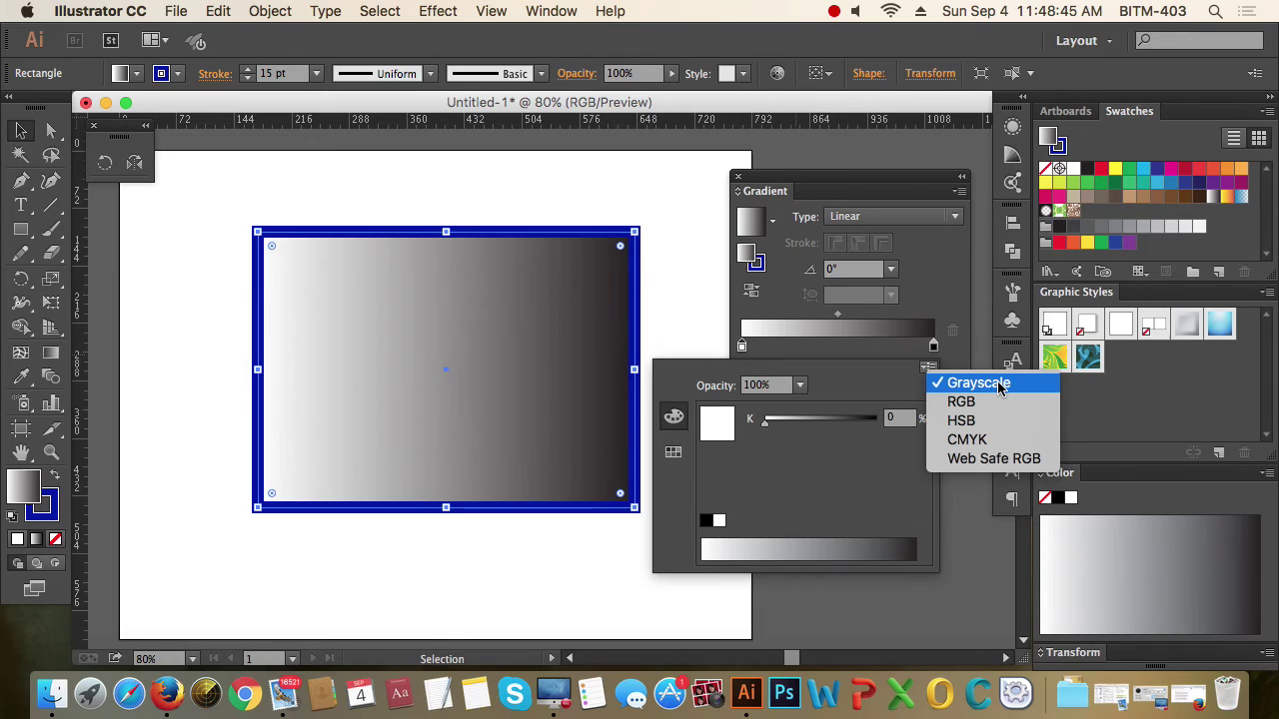
pyautogui.click(986, 441)
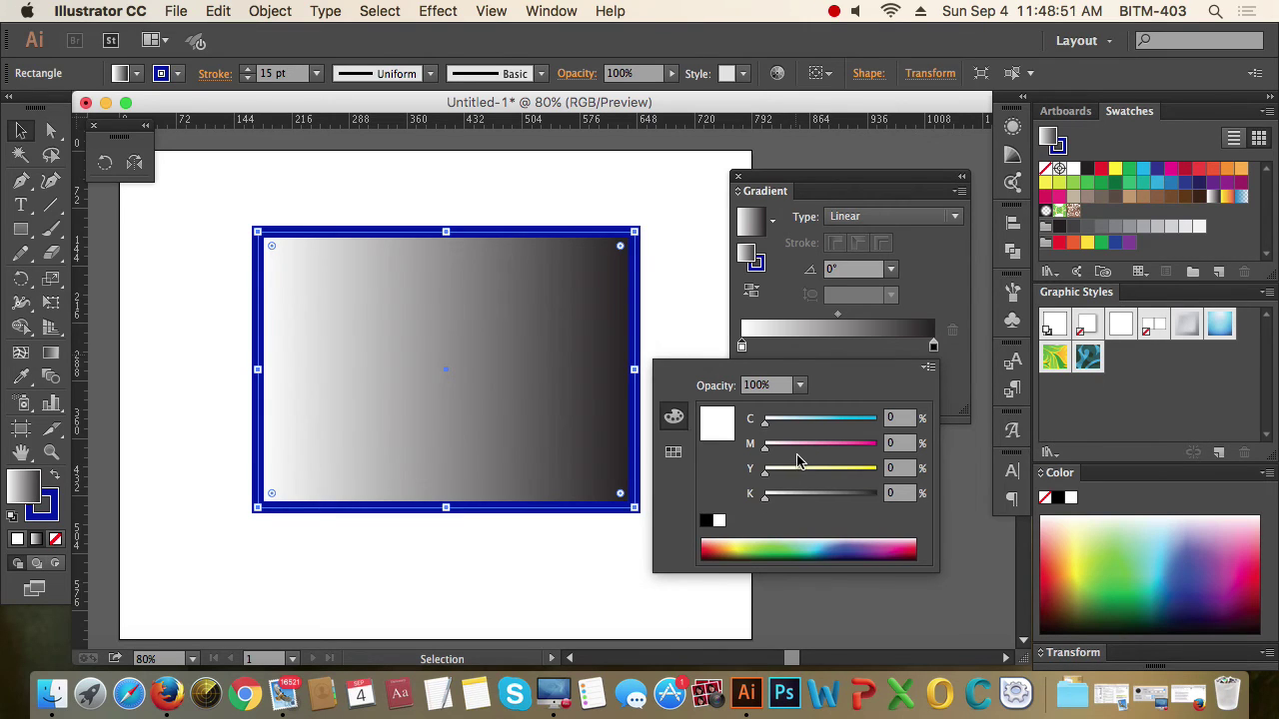
pyautogui.moveTo(799, 445); pyautogui.dragTo(911, 477)
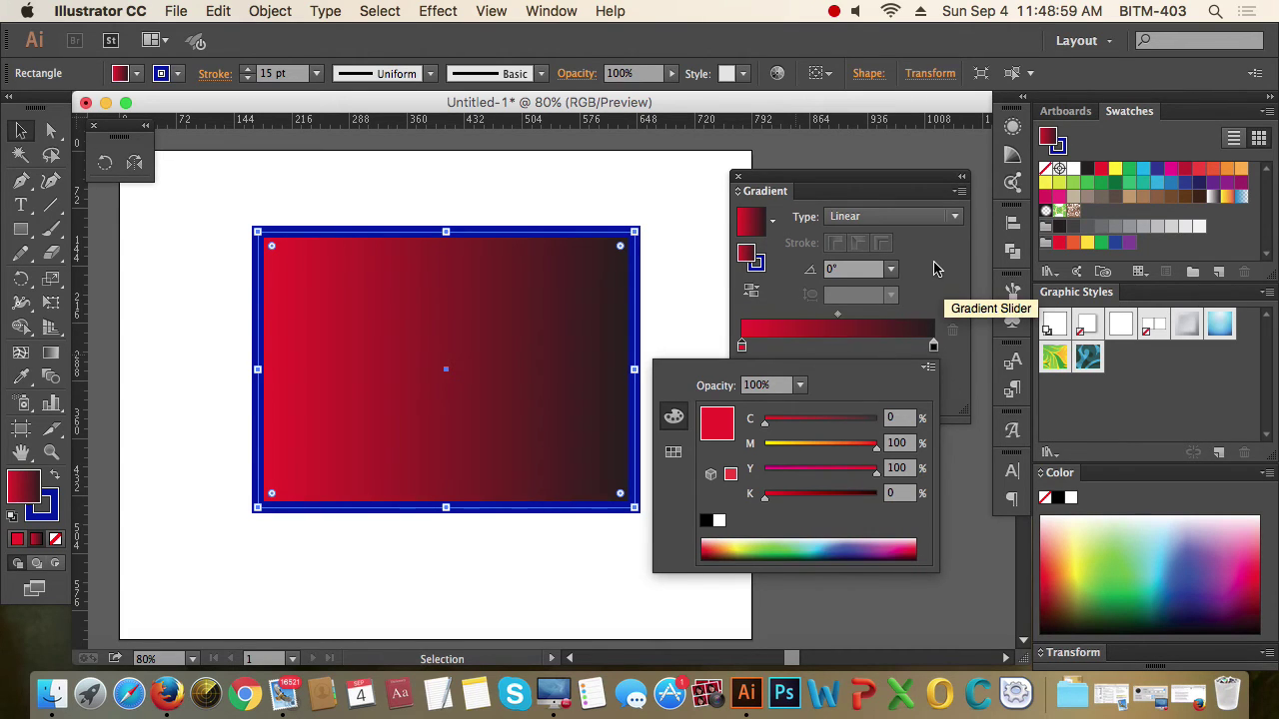
pyautogui.click(932, 265)
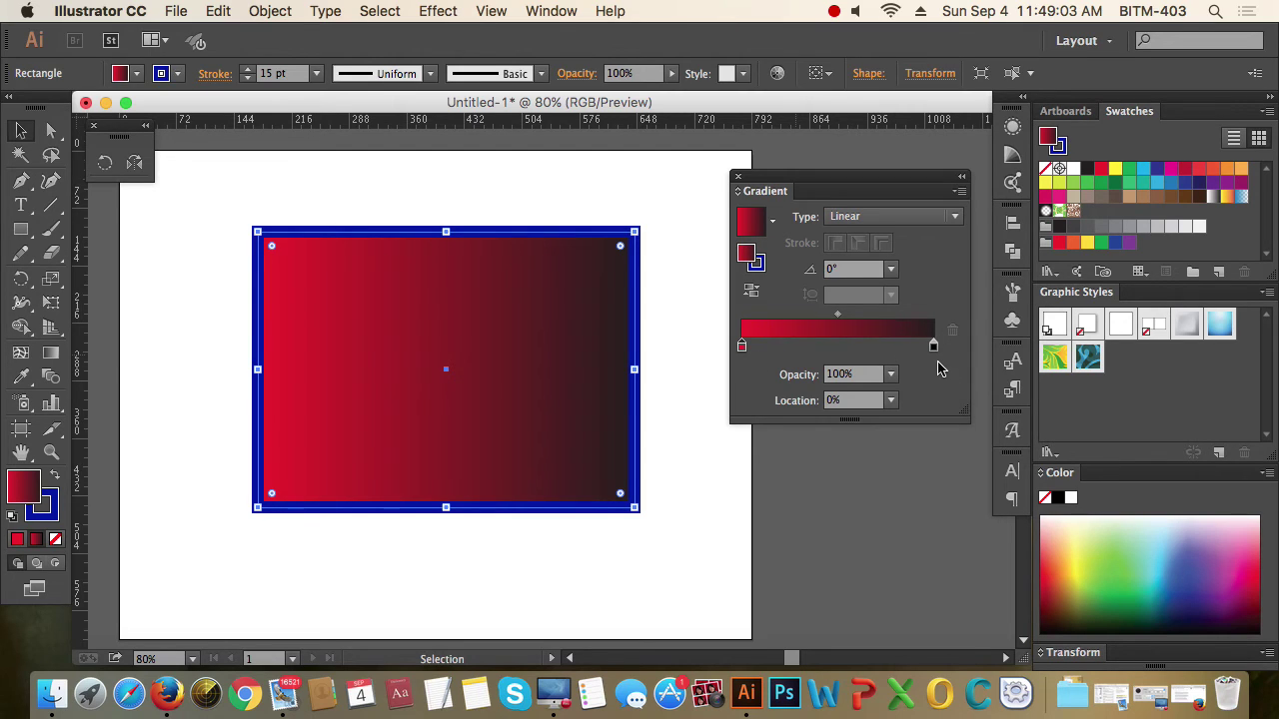
# Step: Switch the gradient's black end stop to CMYK and color it yellow with Y 100 and K 0
pyautogui.click(933, 347)
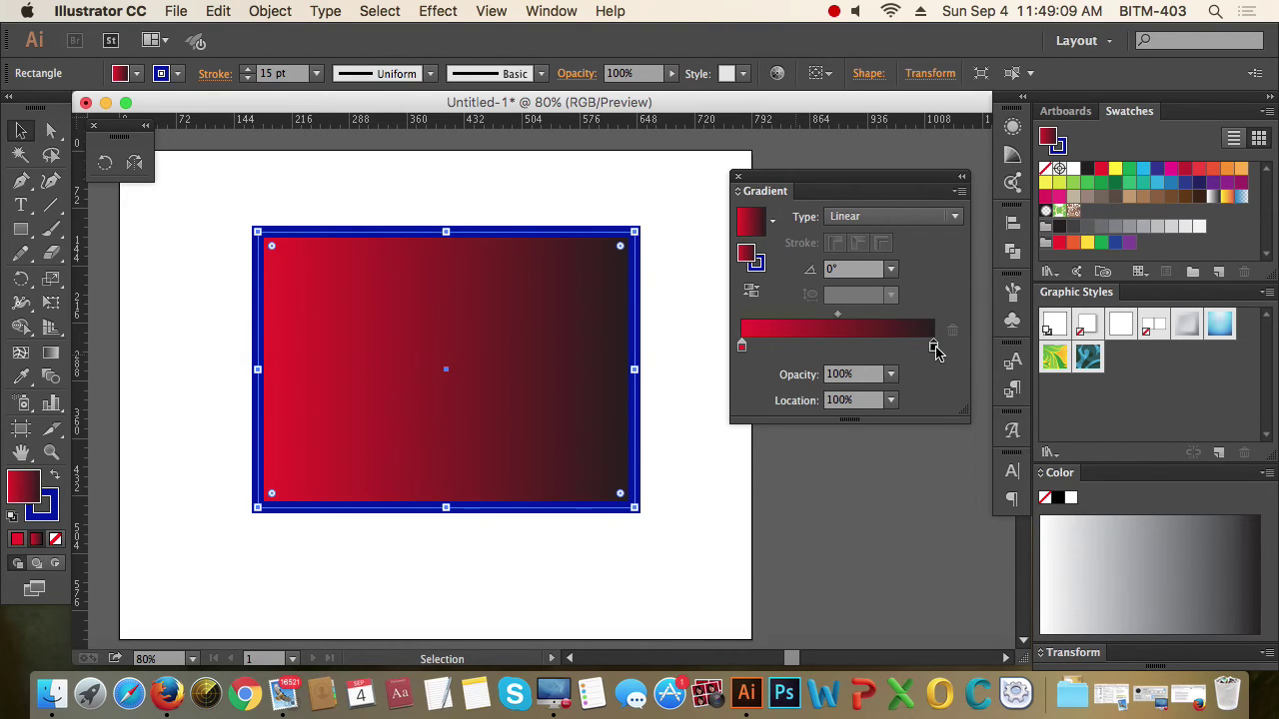
pyautogui.doubleClick(934, 348)
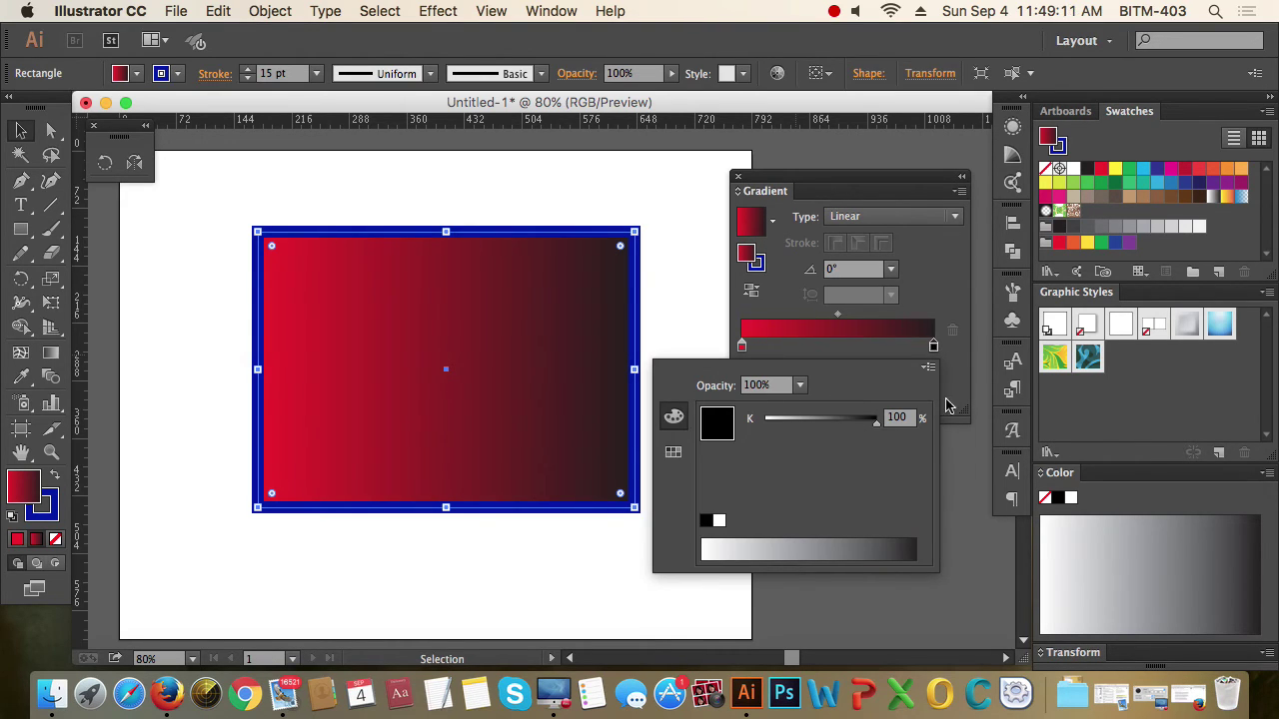
pyautogui.click(928, 367)
pyautogui.click(976, 436)
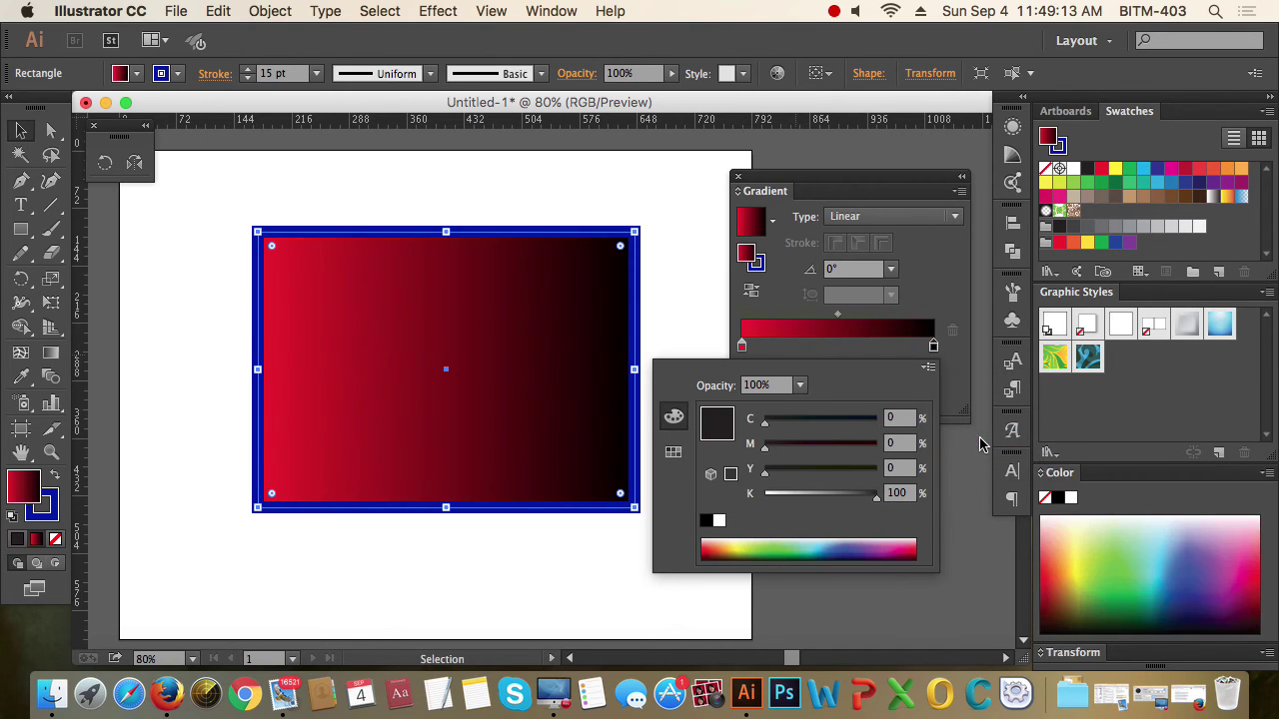
pyautogui.moveTo(876, 494); pyautogui.dragTo(932, 470)
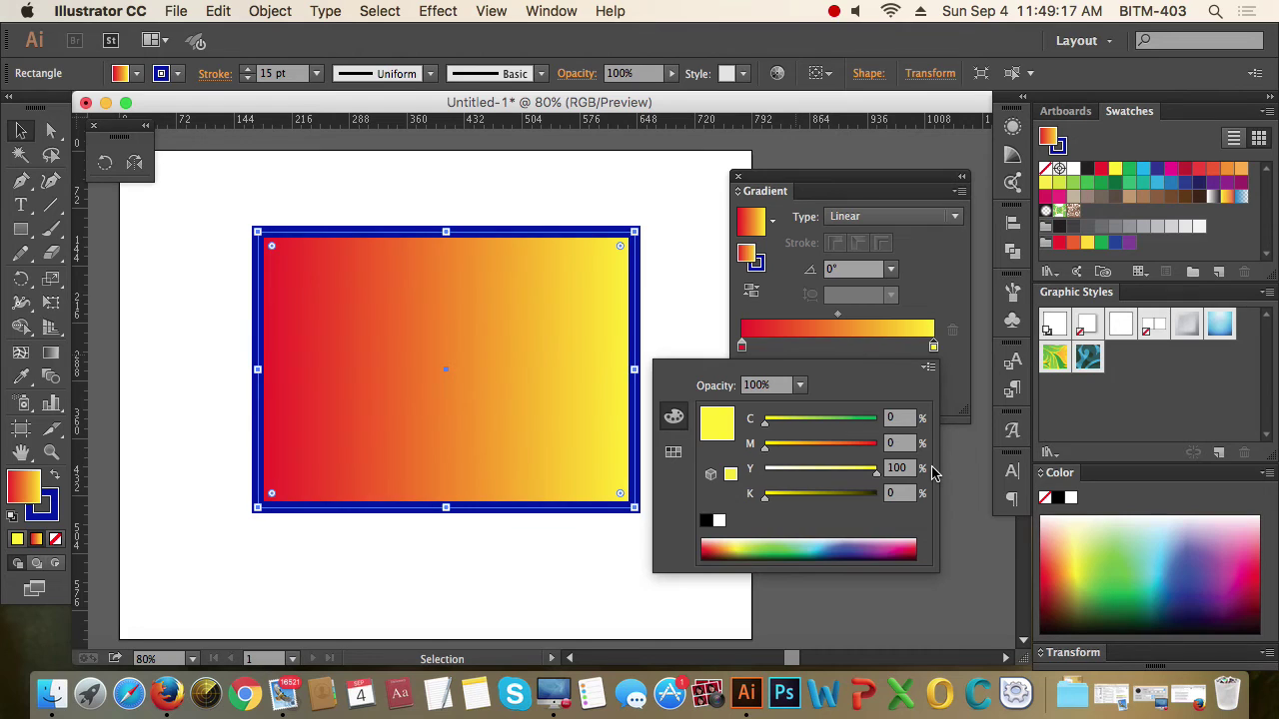
pyautogui.click(948, 286)
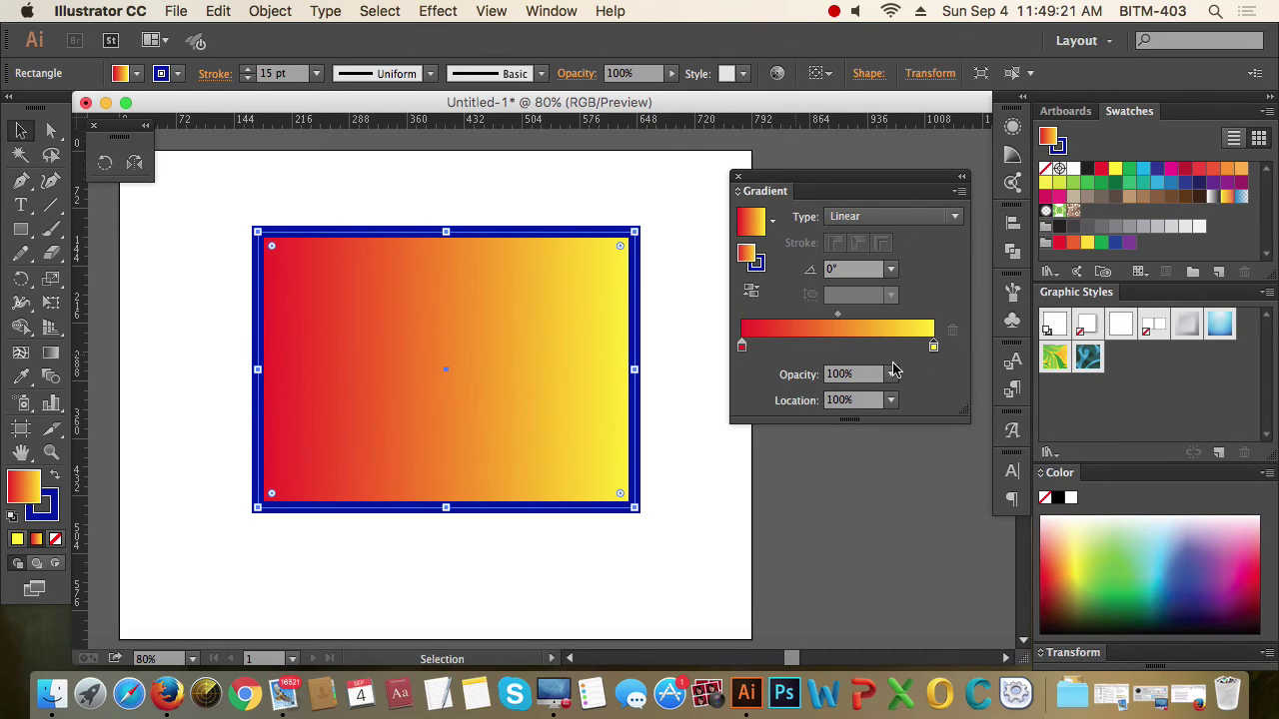
# Step: Add a color stop near the middle of the red-to-yellow gradient, at about 49%
pyautogui.click(741, 345)
pyautogui.click(934, 347)
pyautogui.moveTo(831, 182); pyautogui.dragTo(816, 201)
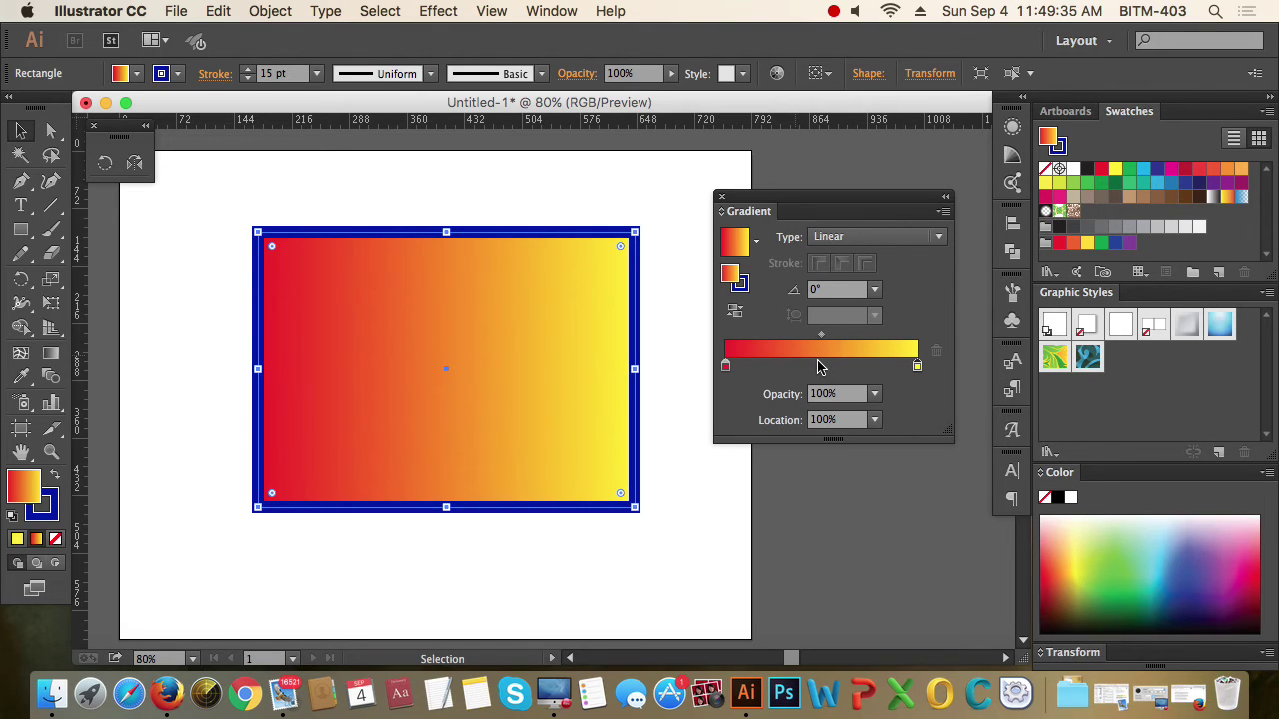
pyautogui.click(819, 368)
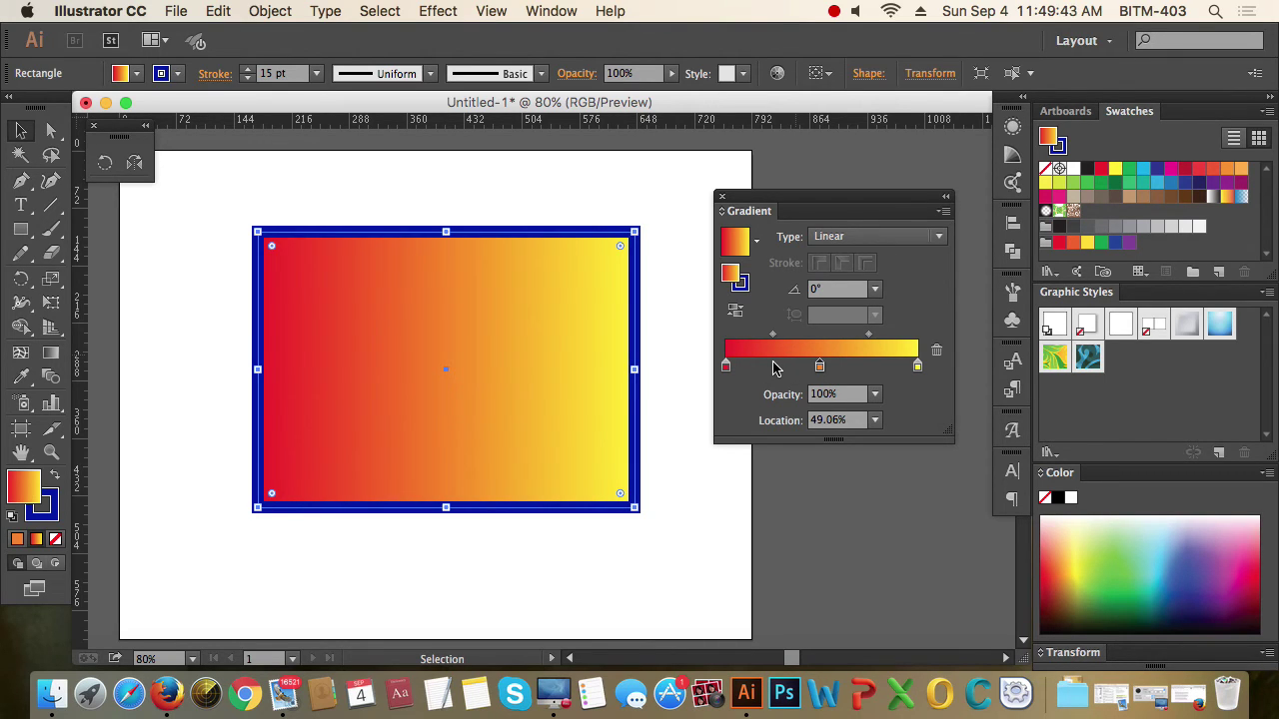
# Step: Color the middle gradient stop cyan with C 100, M 0, Y 0 and K 0
pyautogui.doubleClick(820, 367)
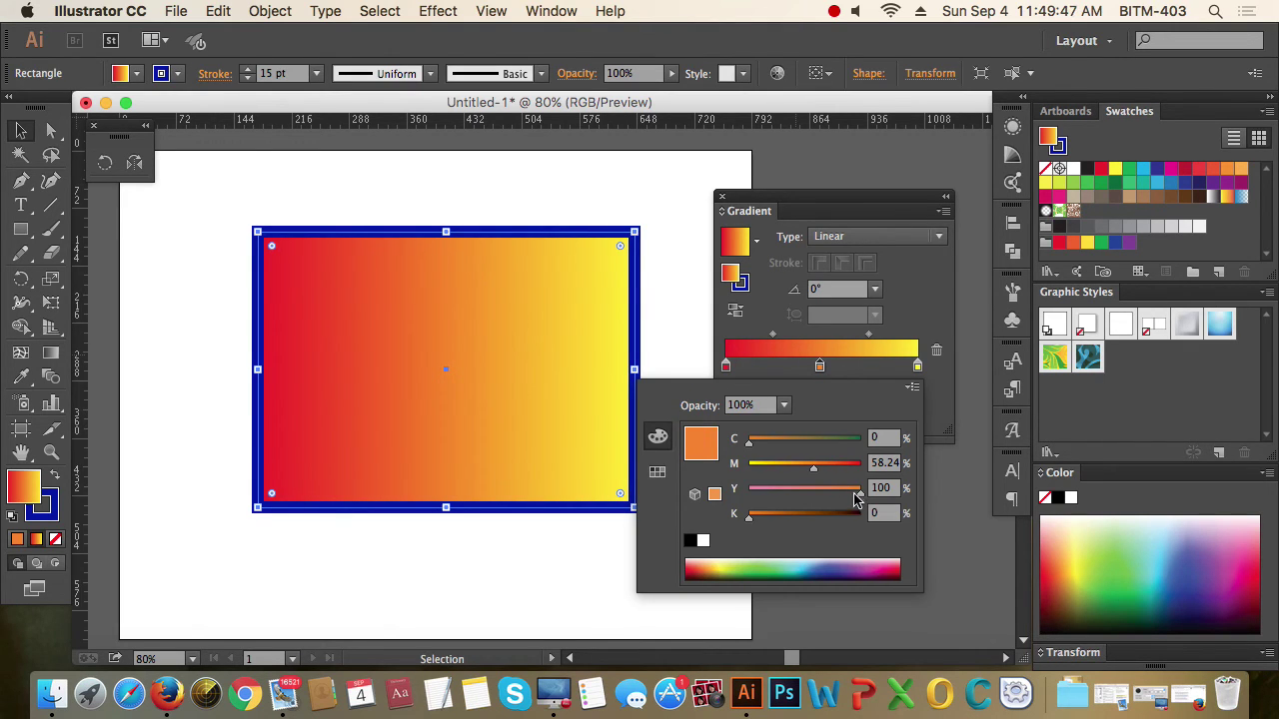
pyautogui.moveTo(855, 497); pyautogui.dragTo(748, 497)
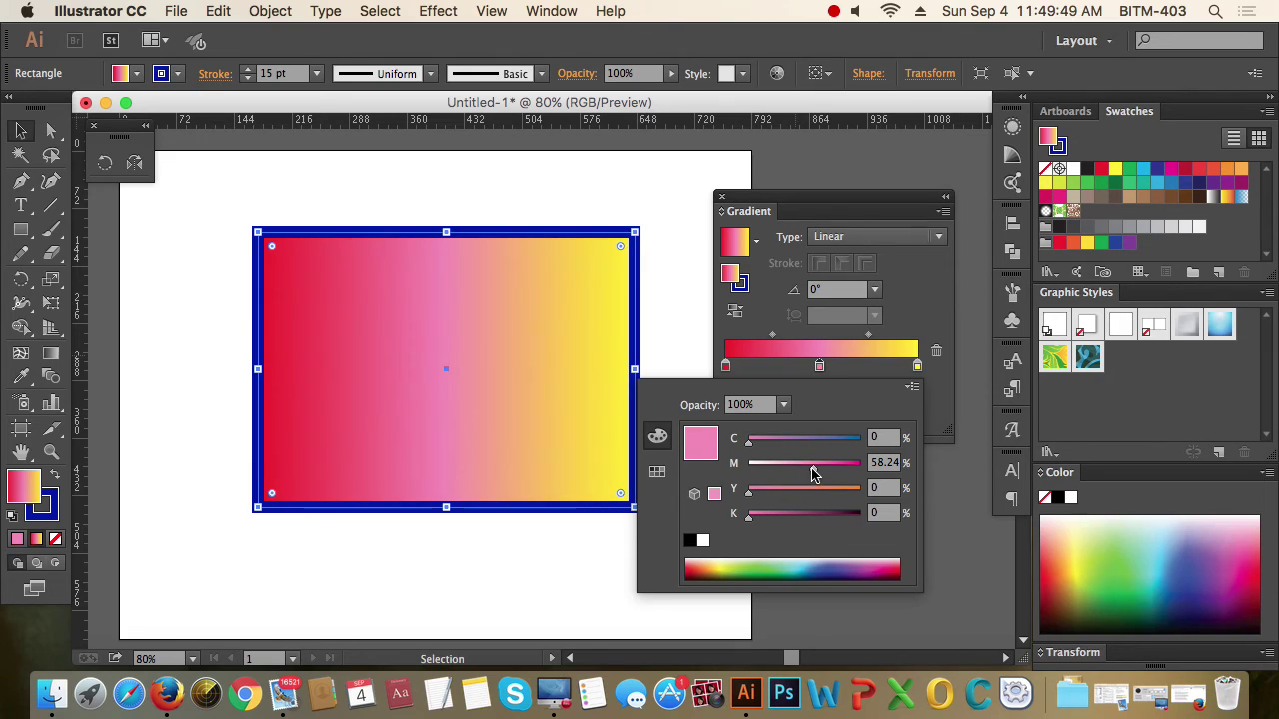
pyautogui.moveTo(814, 467); pyautogui.dragTo(748, 466)
pyautogui.moveTo(830, 442); pyautogui.dragTo(874, 444)
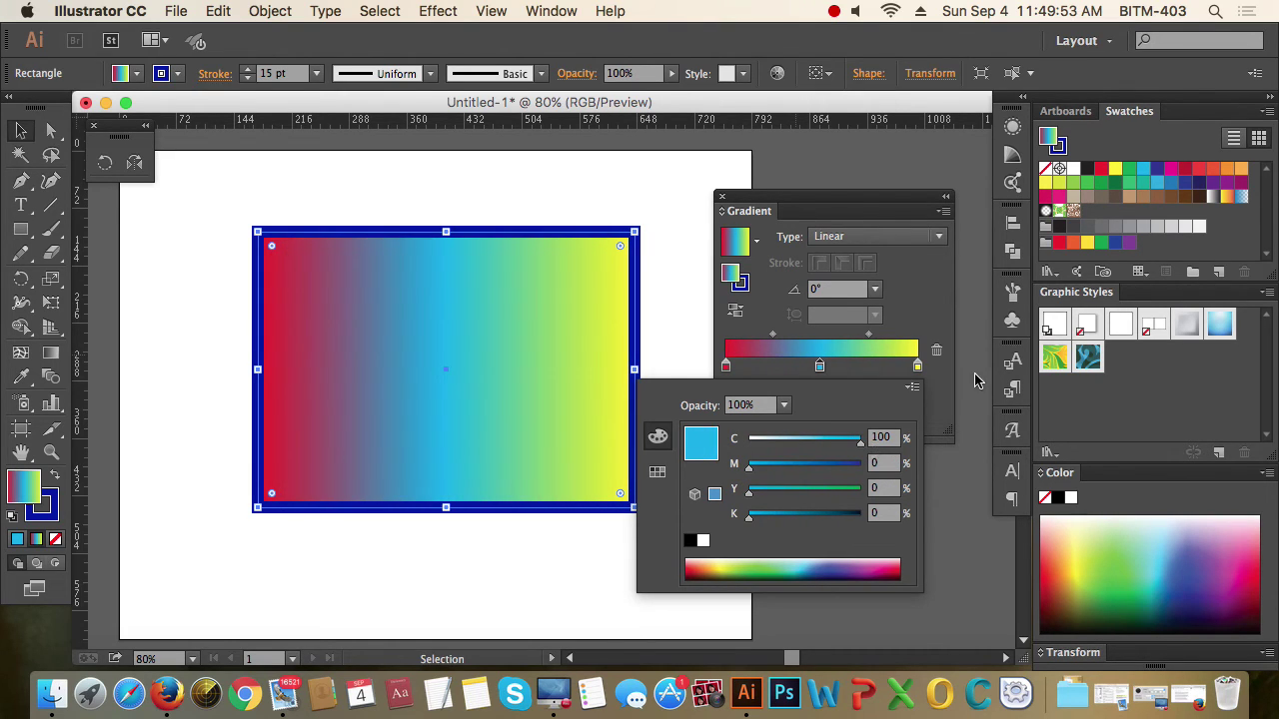
pyautogui.click(946, 403)
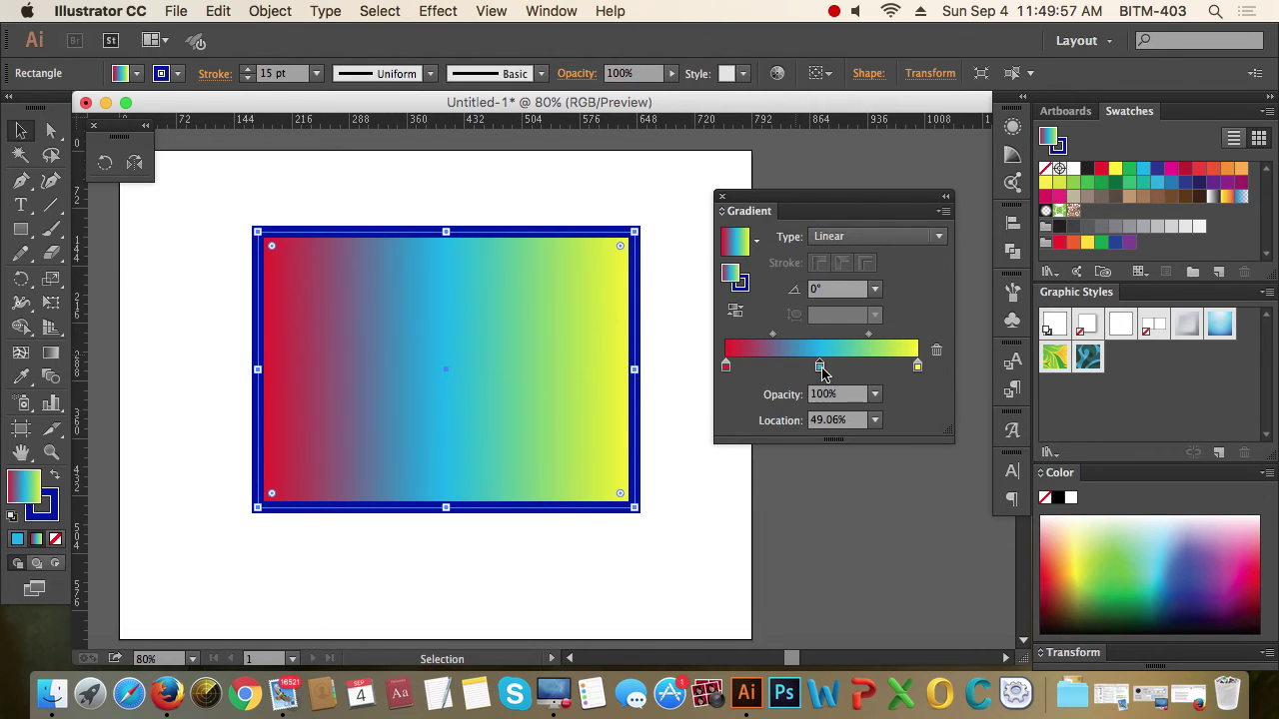
# Step: Set the cyan middle stop's location to 50%
pyautogui.click(820, 368)
pyautogui.click(859, 427)
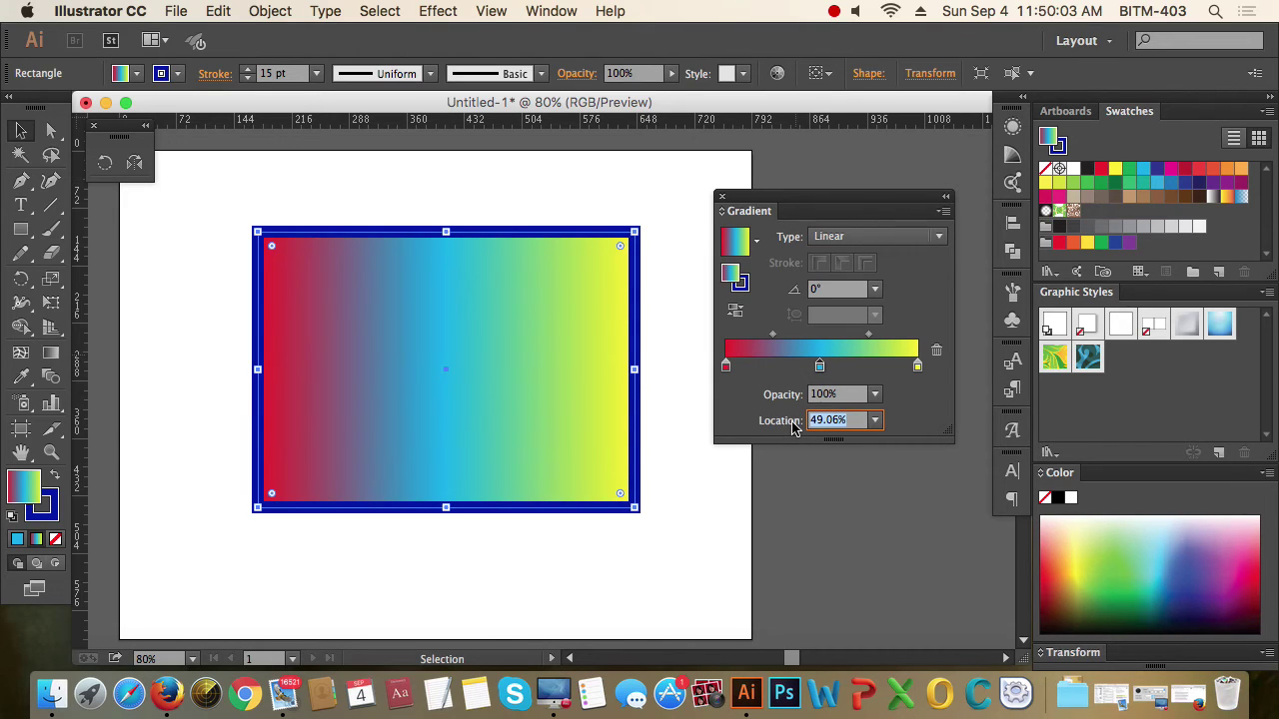
pyautogui.write('50')
pyautogui.press('Return')
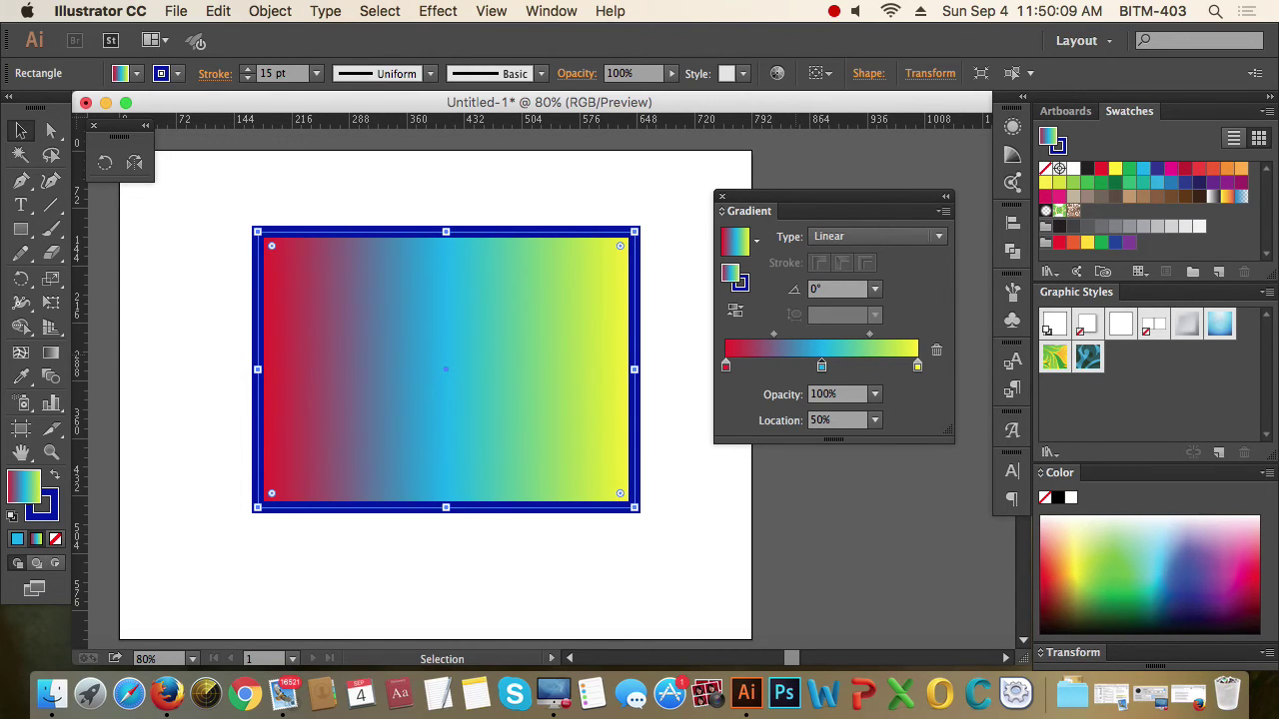
# Step: Add nine more color stops along the gradient between its red and yellow ends, and select the added one nearest the yellow end
pyautogui.click(865, 369)
pyautogui.moveTo(863, 367); pyautogui.dragTo(883, 367)
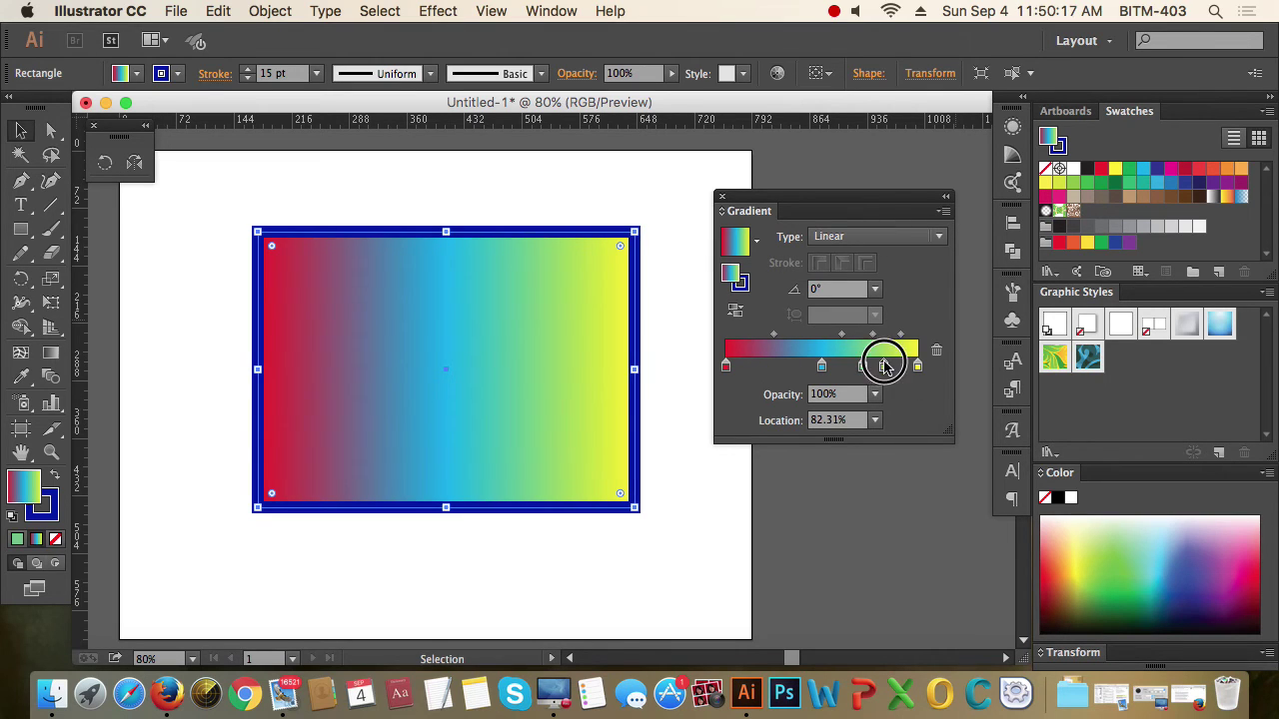
pyautogui.click(889, 366)
pyautogui.click(841, 366)
pyautogui.click(796, 367)
pyautogui.click(768, 367)
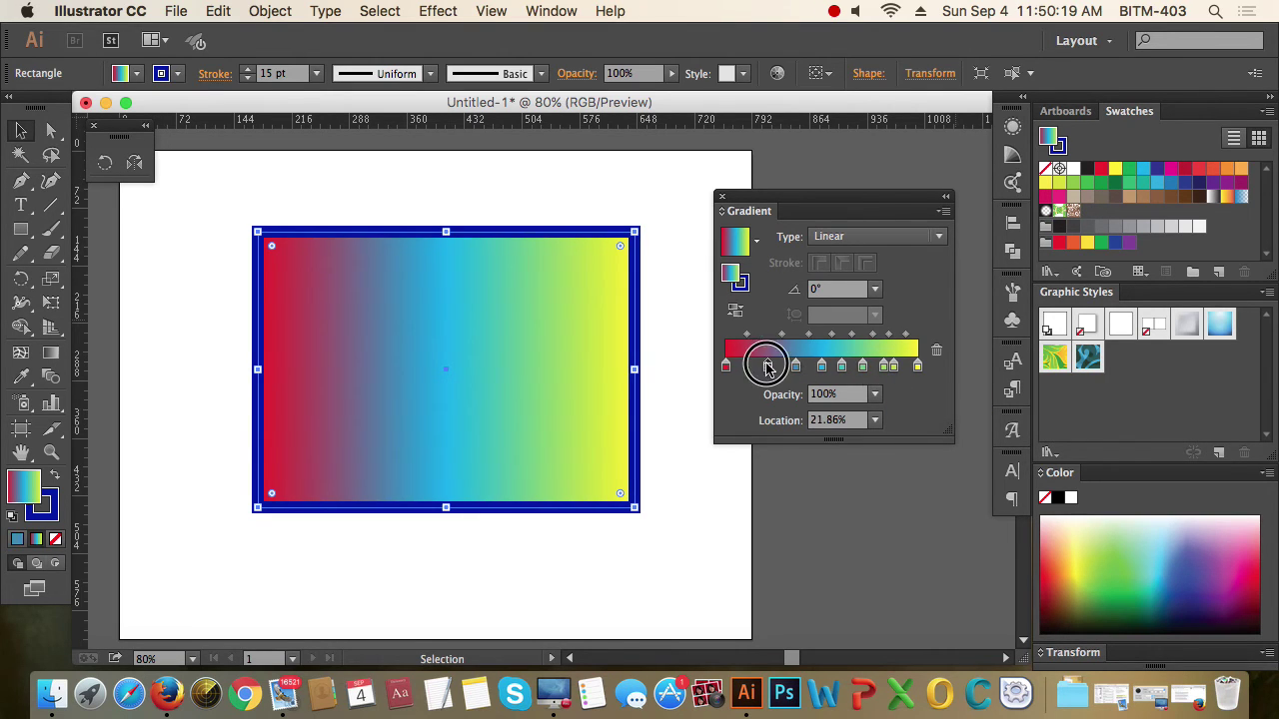
pyautogui.click(740, 366)
pyautogui.click(754, 367)
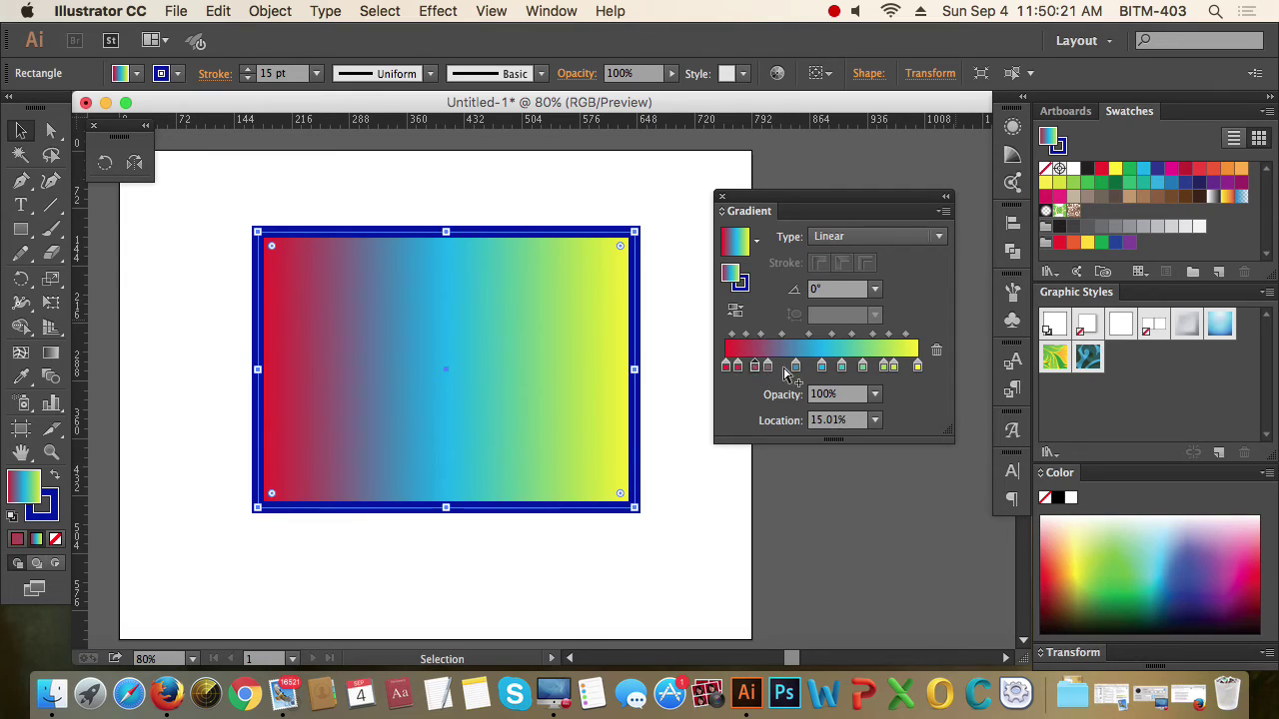
pyautogui.click(782, 367)
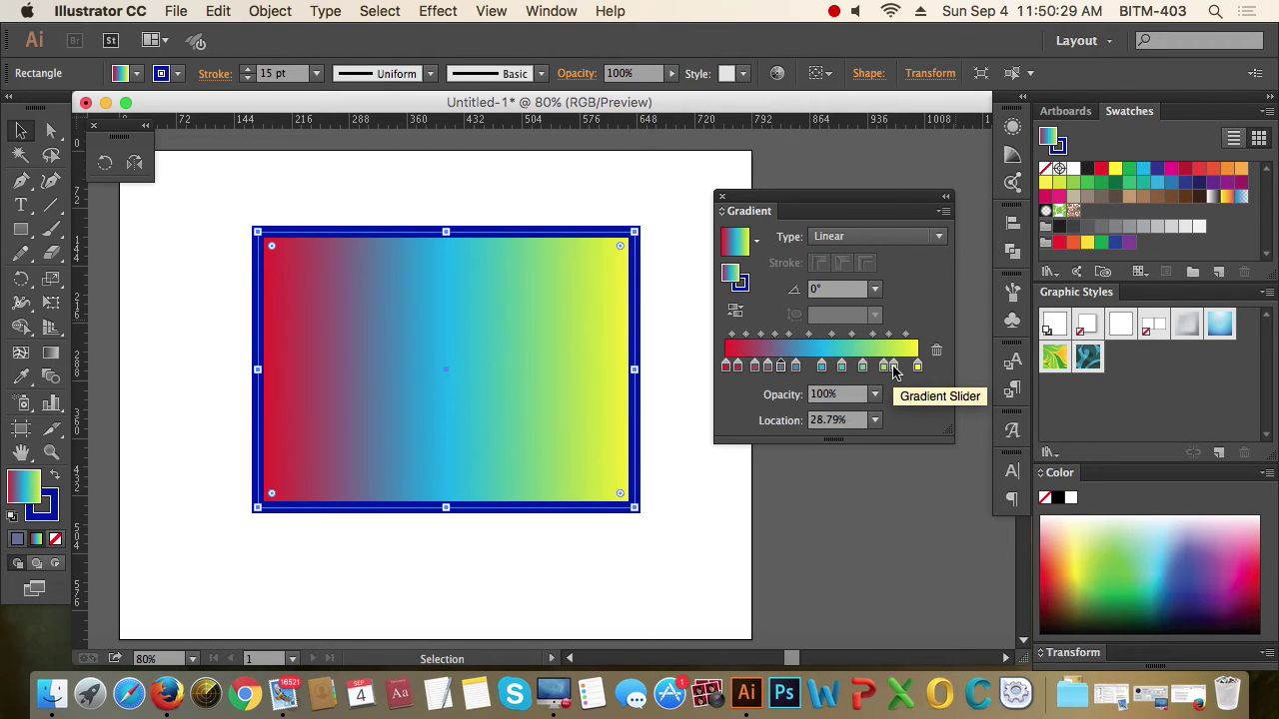
pyautogui.click(894, 368)
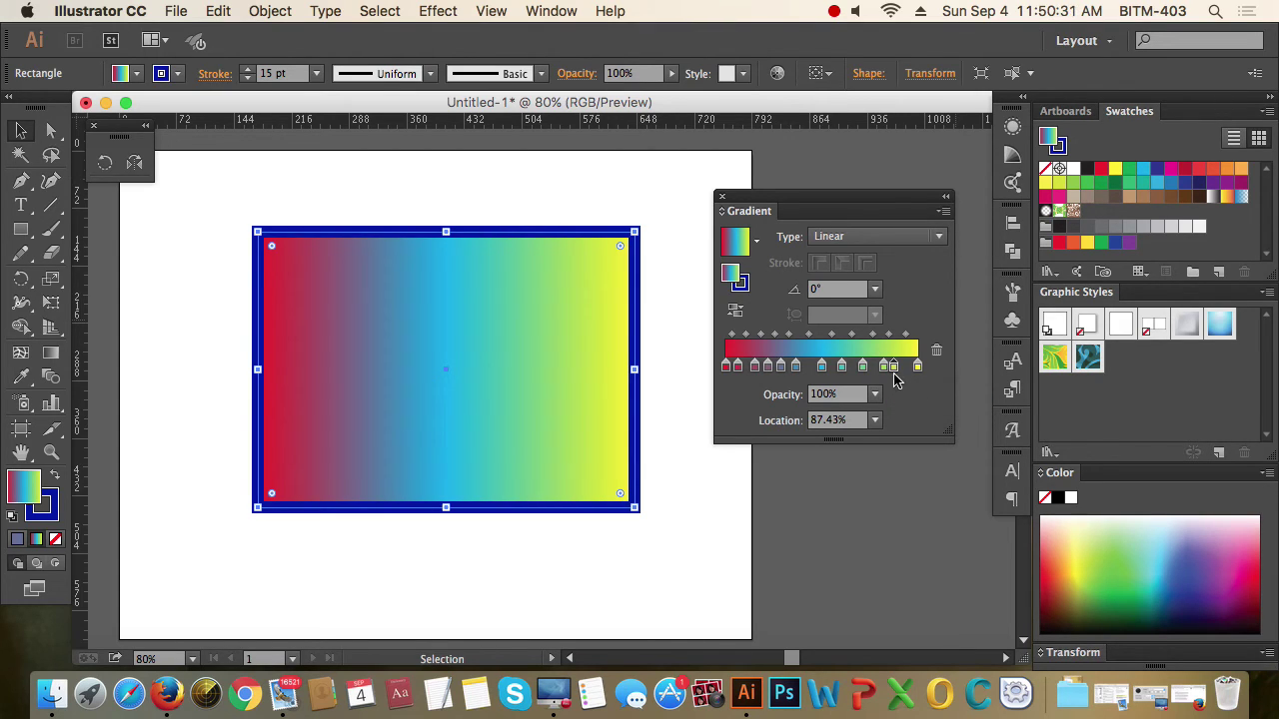
# Step: Remove the color stops between the yellow end and the gradient's middle, including the cyan middle stop
pyautogui.moveTo(894, 365); pyautogui.dragTo(897, 415)
pyautogui.click(883, 365)
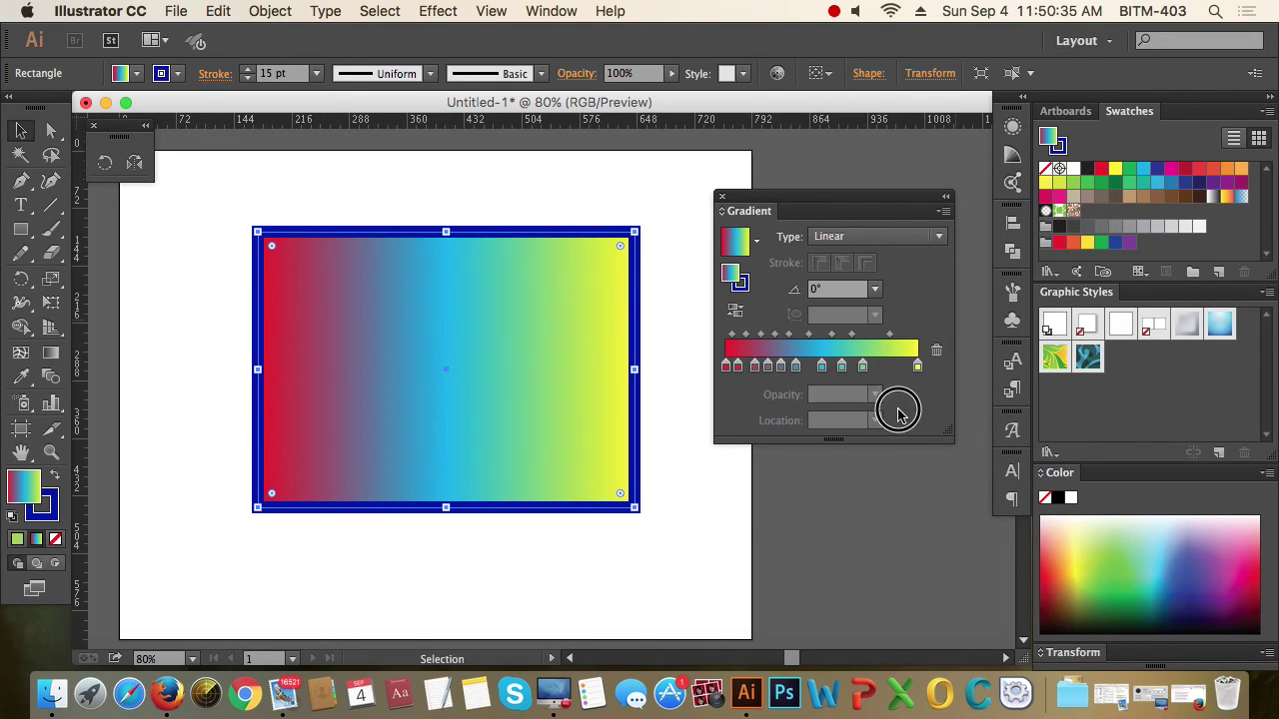
pyautogui.click(862, 366)
pyautogui.moveTo(862, 367); pyautogui.dragTo(899, 423)
pyautogui.click(841, 365)
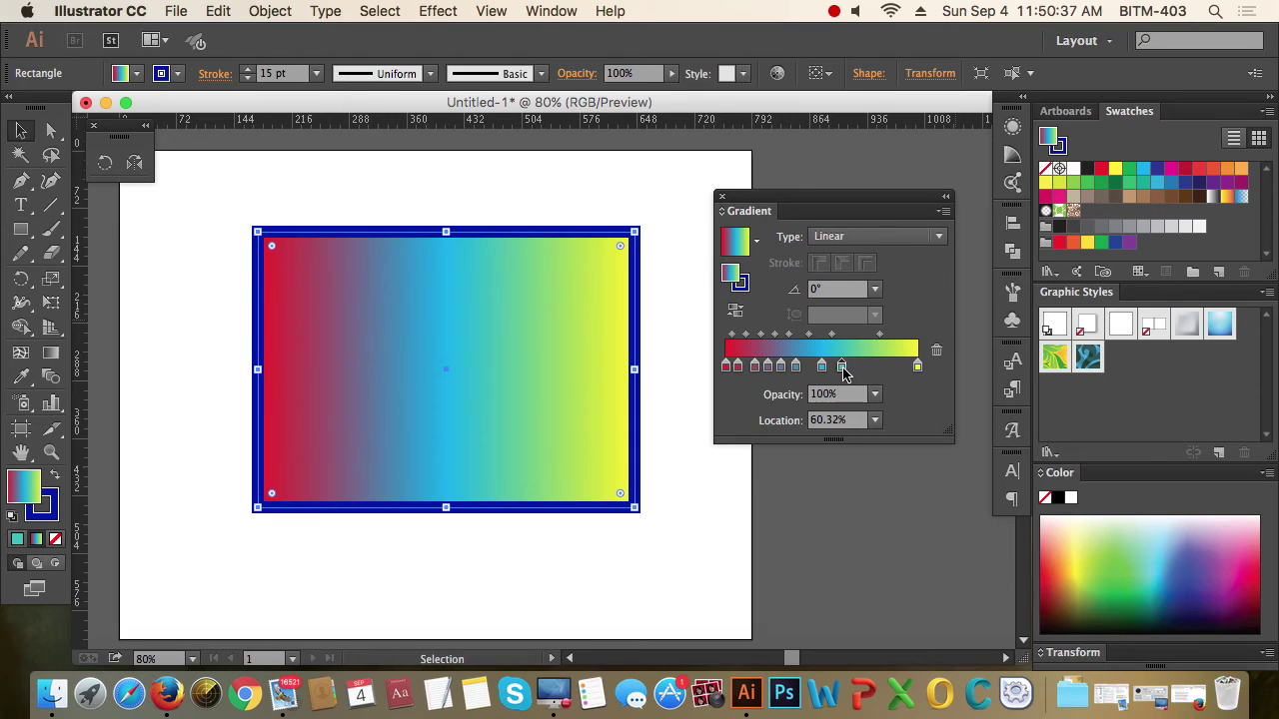
pyautogui.click(937, 351)
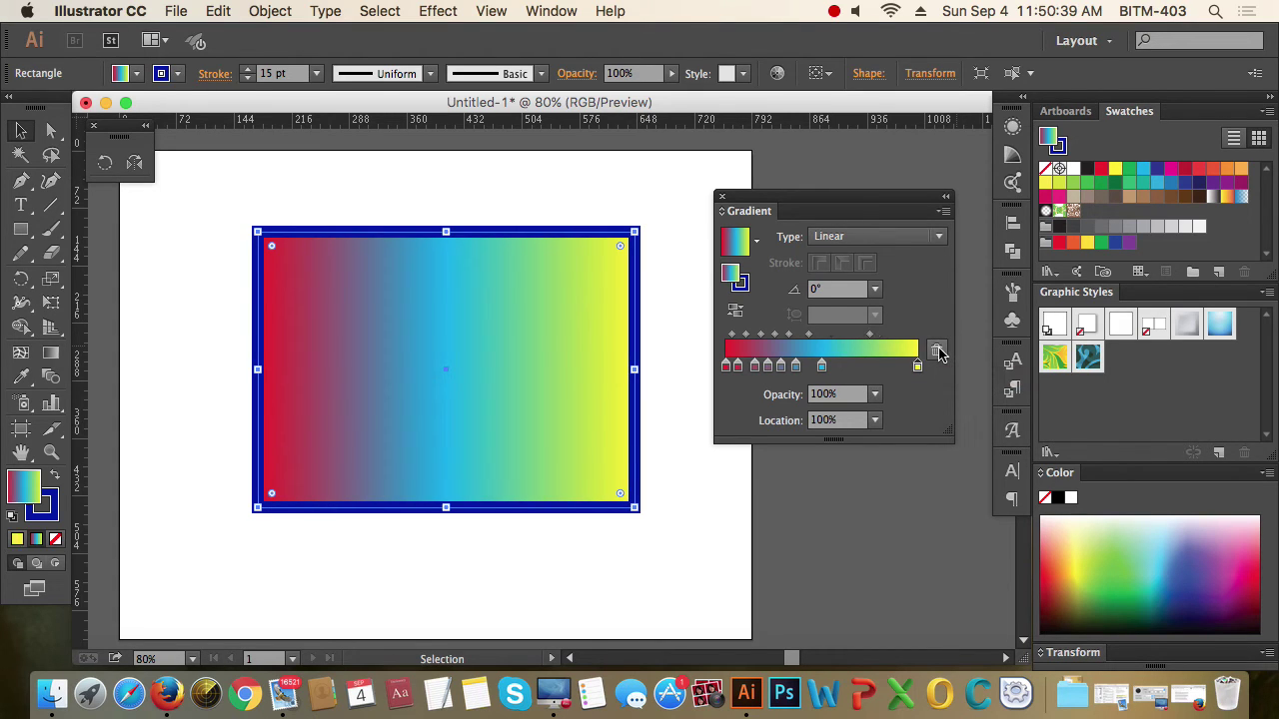
pyautogui.click(821, 365)
pyautogui.click(937, 351)
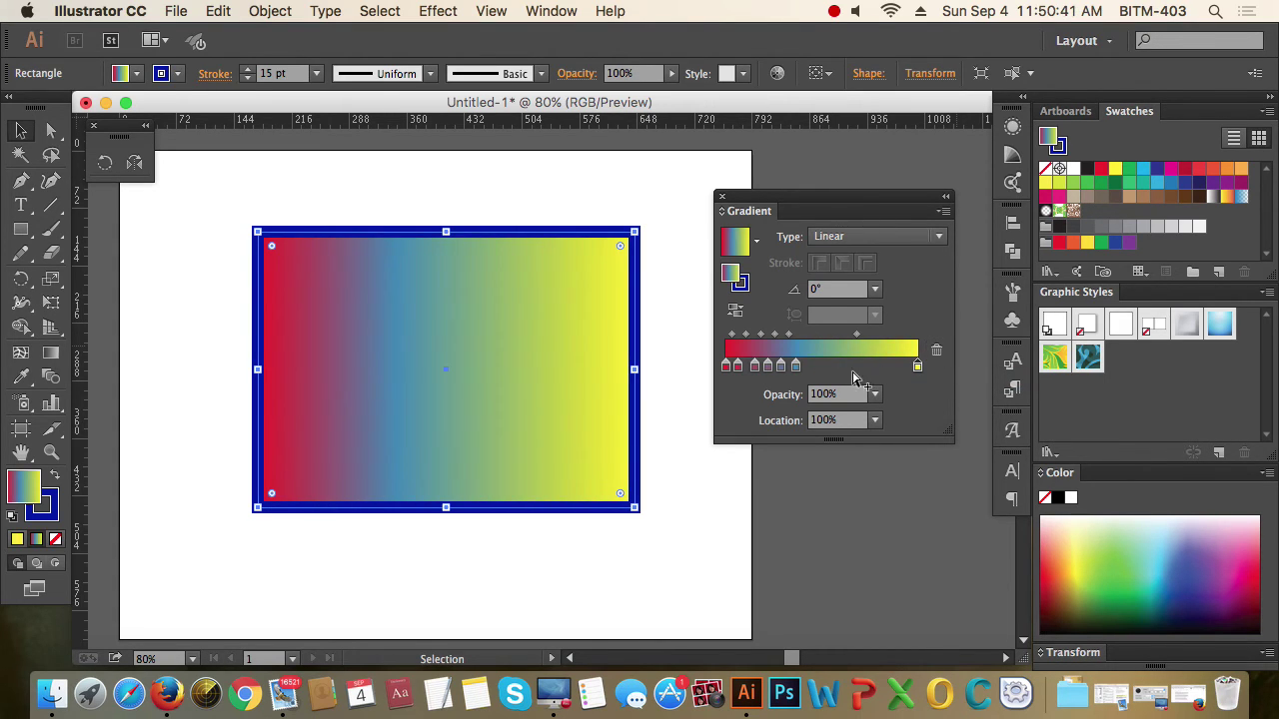
# Step: Remove the remaining intermediate color stops toward the red end, and try to pull the red and yellow end stops off too
pyautogui.click(795, 366)
pyautogui.click(937, 350)
pyautogui.click(780, 366)
pyautogui.click(934, 351)
pyautogui.moveTo(768, 367); pyautogui.dragTo(766, 433)
pyautogui.click(738, 367)
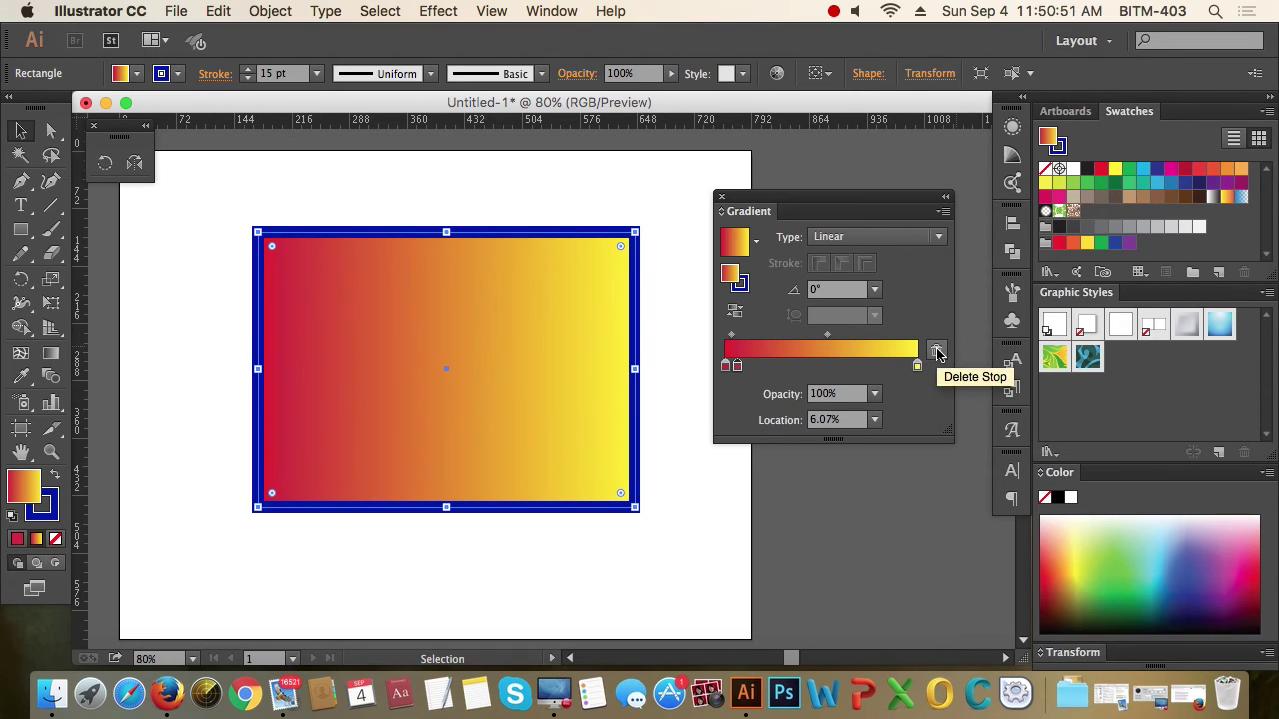
pyautogui.moveTo(737, 365); pyautogui.dragTo(765, 428)
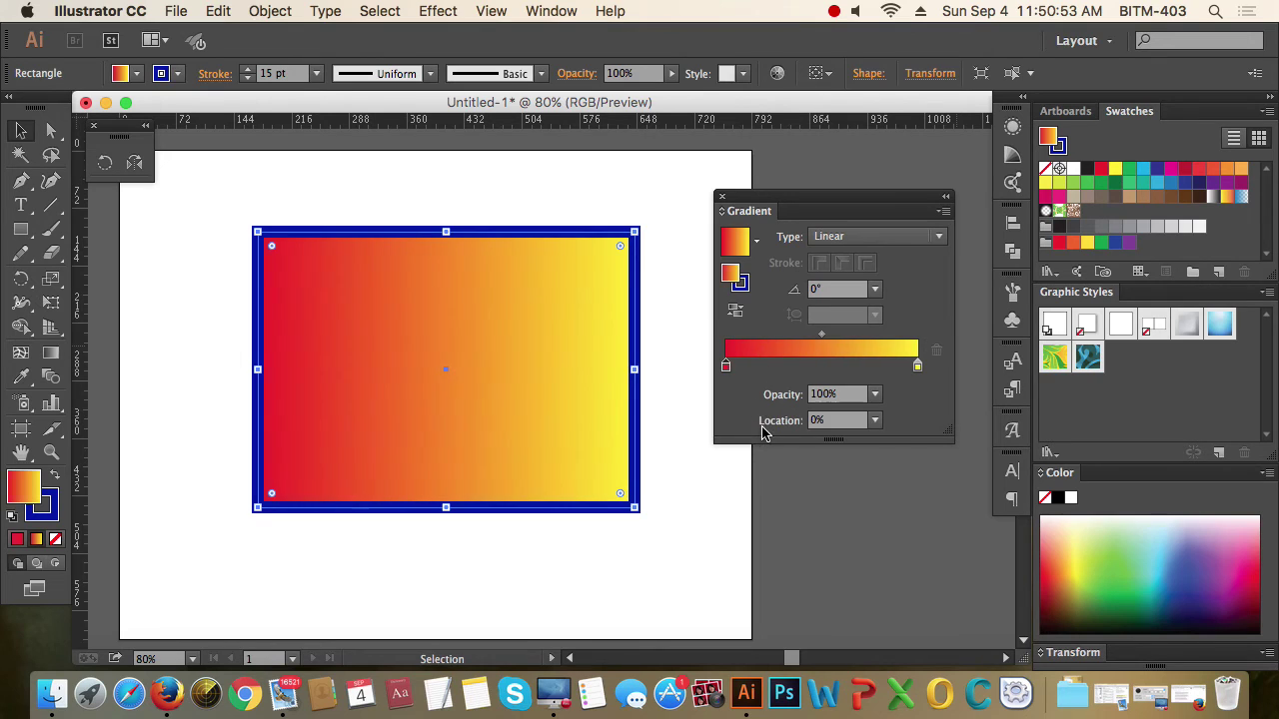
pyautogui.moveTo(725, 365)
pyautogui.mouseDown()
pyautogui.moveTo(871, 371)
pyautogui.moveTo(702, 371)
pyautogui.mouseUp()
pyautogui.moveTo(918, 367)
pyautogui.mouseDown()
pyautogui.moveTo(848, 375)
pyautogui.moveTo(919, 368)
pyautogui.mouseUp()
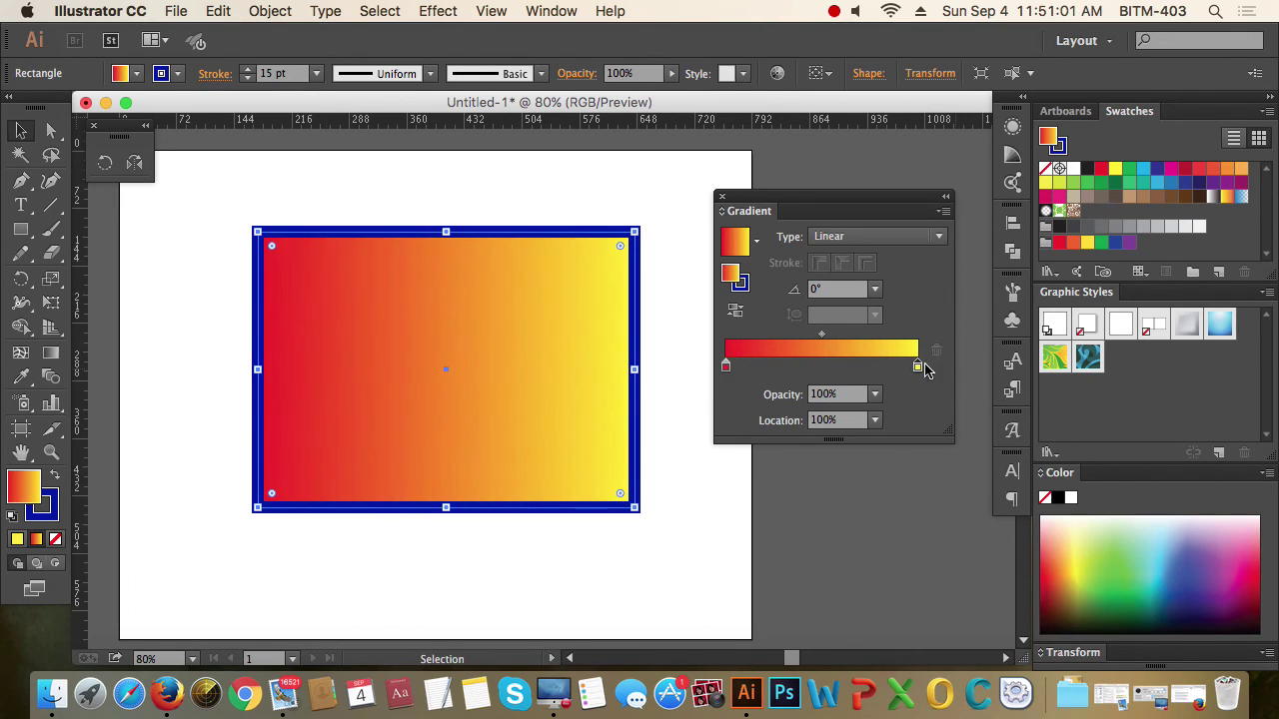
# Step: Shift the midpoint between the red and yellow stops toward red, and reset its location to 50%
pyautogui.moveTo(820, 333)
pyautogui.mouseDown()
pyautogui.moveTo(751, 343)
pyautogui.moveTo(844, 335)
pyautogui.moveTo(817, 334)
pyautogui.mouseUp()
pyautogui.doubleClick(815, 420)
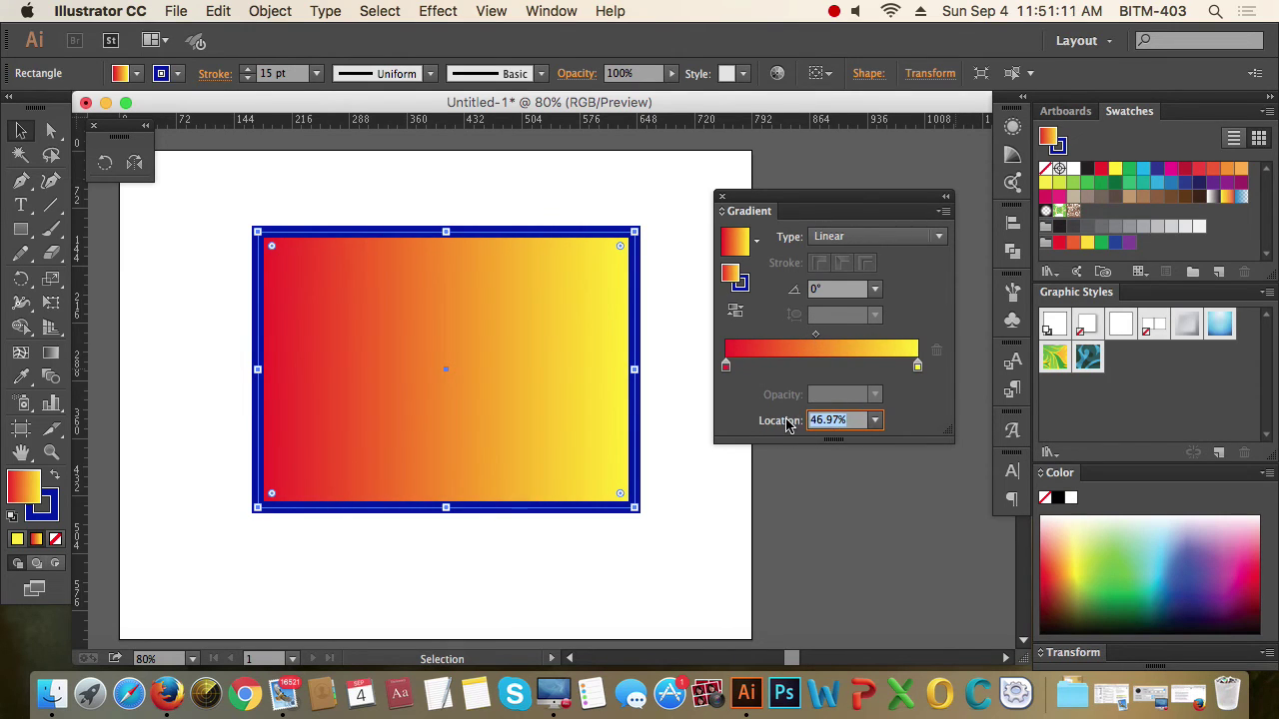
pyautogui.write('50')
pyautogui.press('Return')
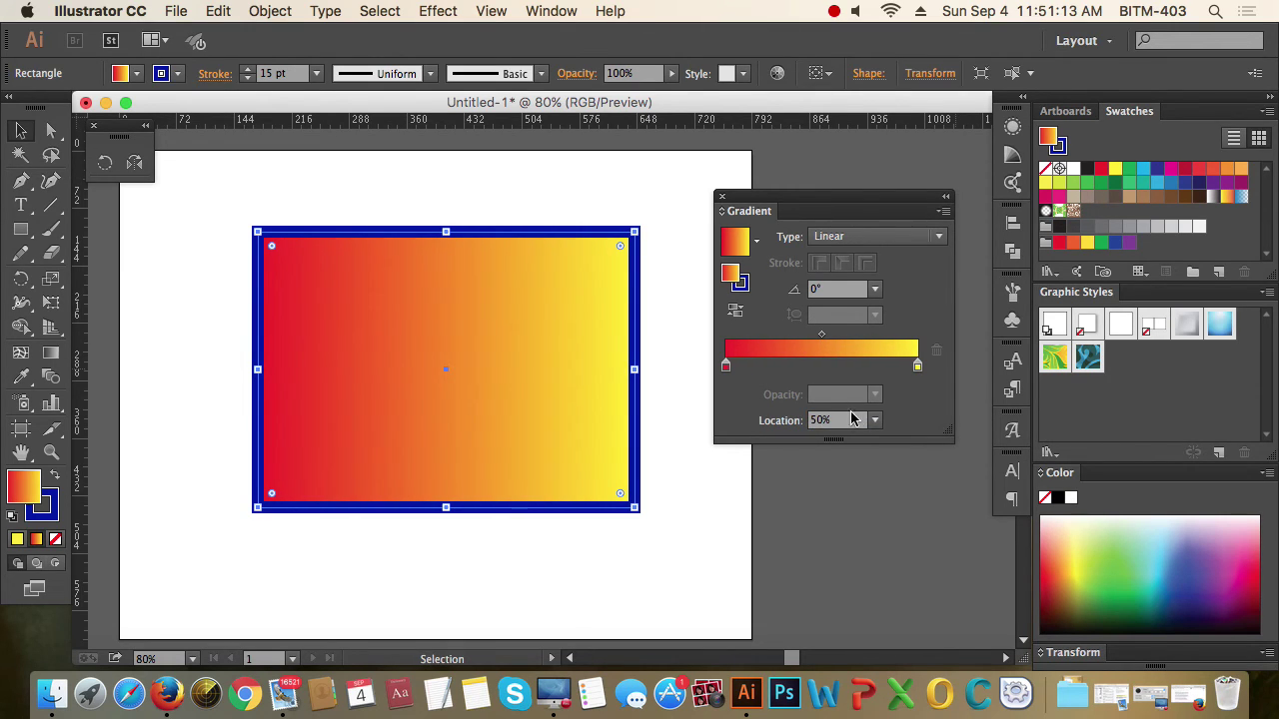
# Step: Set the location of the midpoint between the red and yellow stops to 75%
pyautogui.doubleClick(817, 421)
pyautogui.write('75')
pyautogui.press('Return')
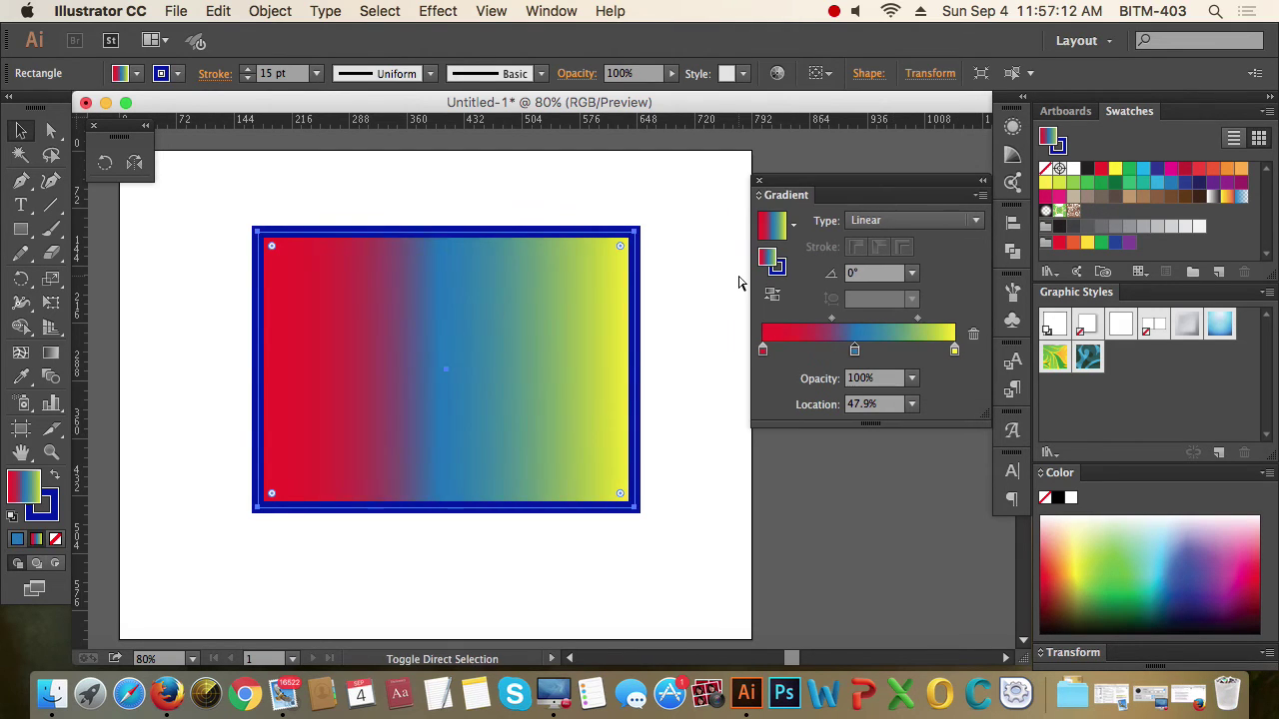
# Step: Reselect the rectangle and set its linear gradient's angle to 45°
pyautogui.click(677, 305)
pyautogui.click(574, 366)
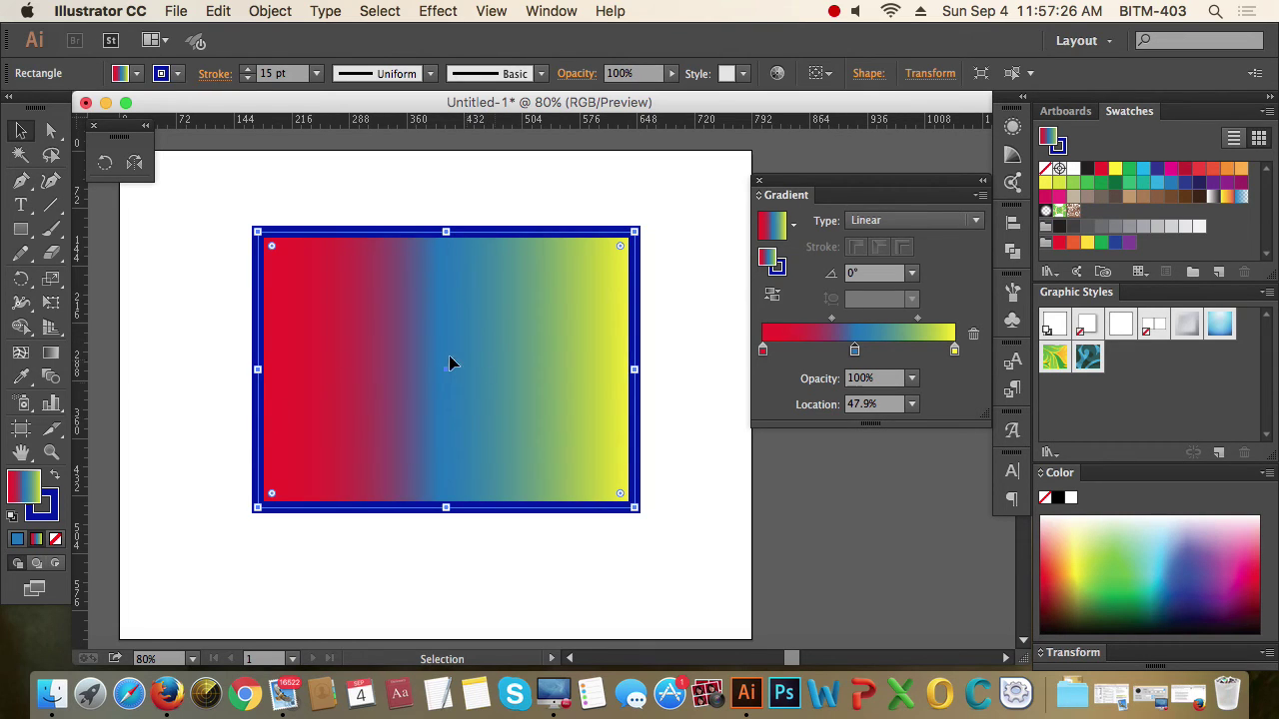
pyautogui.click(855, 273)
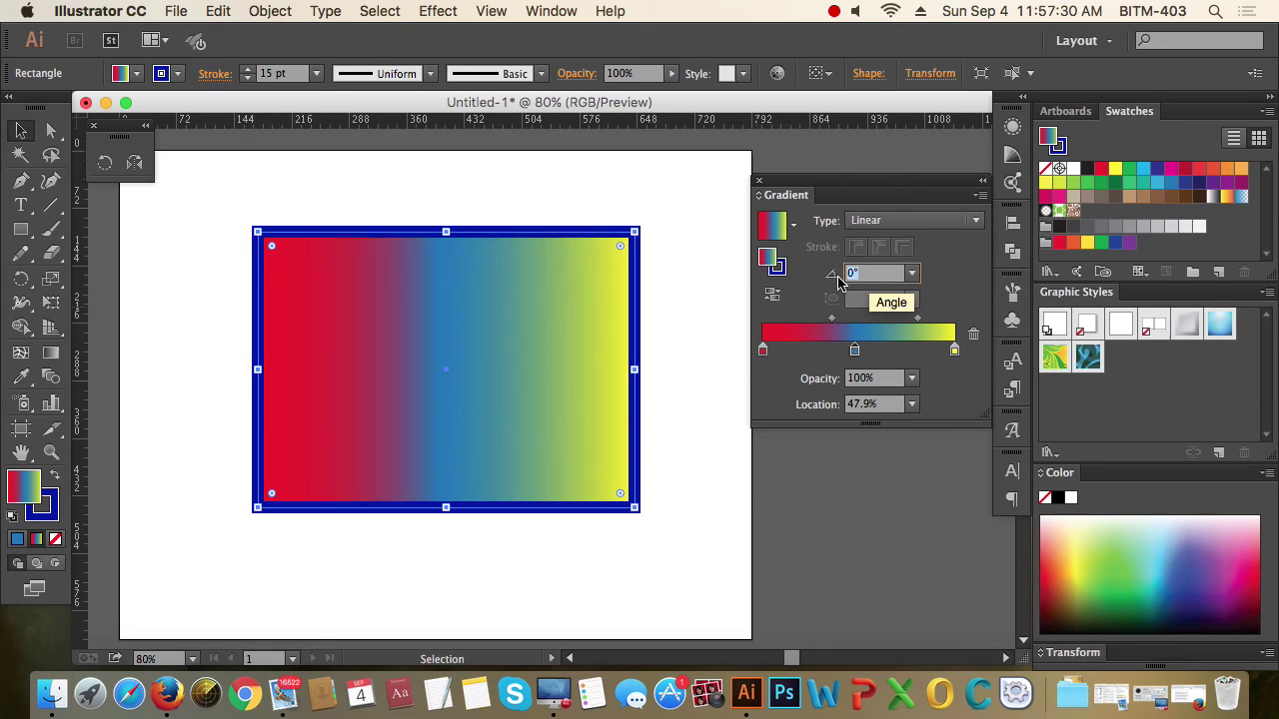
pyautogui.write('45')
pyautogui.press('Return')
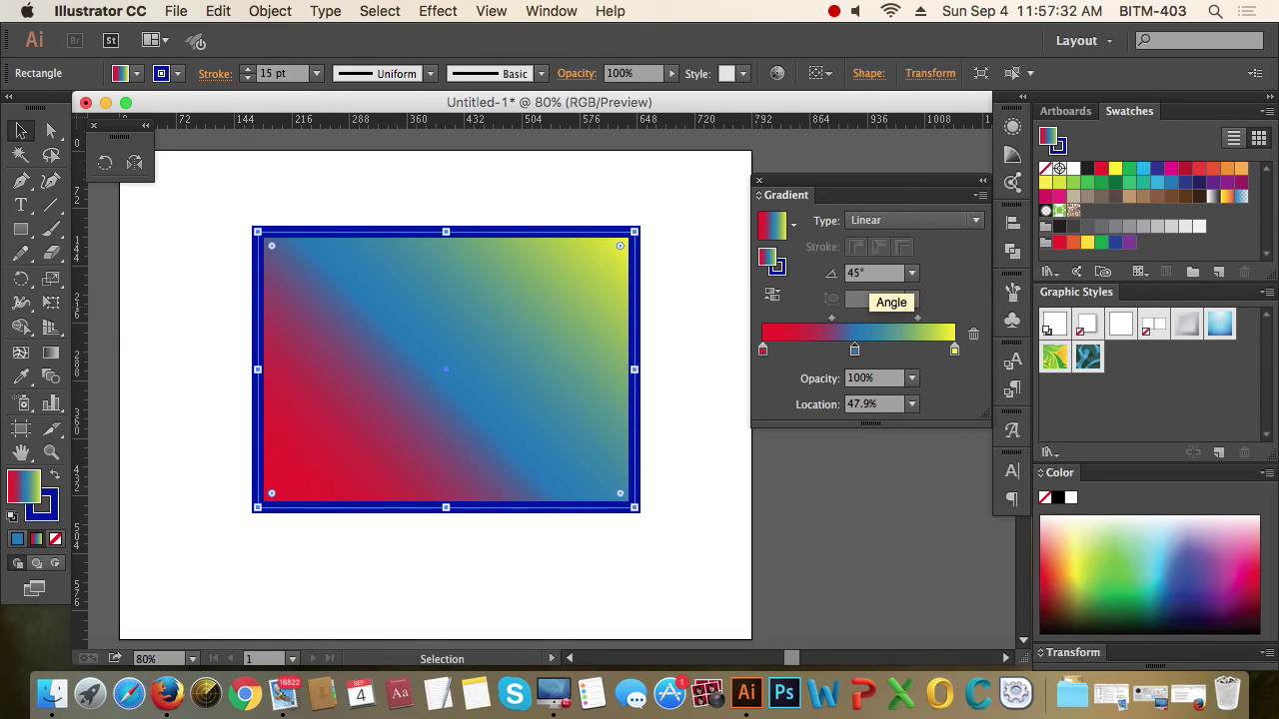
# Step: Set the rectangle's linear gradient angle to 105°
pyautogui.click(857, 274)
pyautogui.write('105')
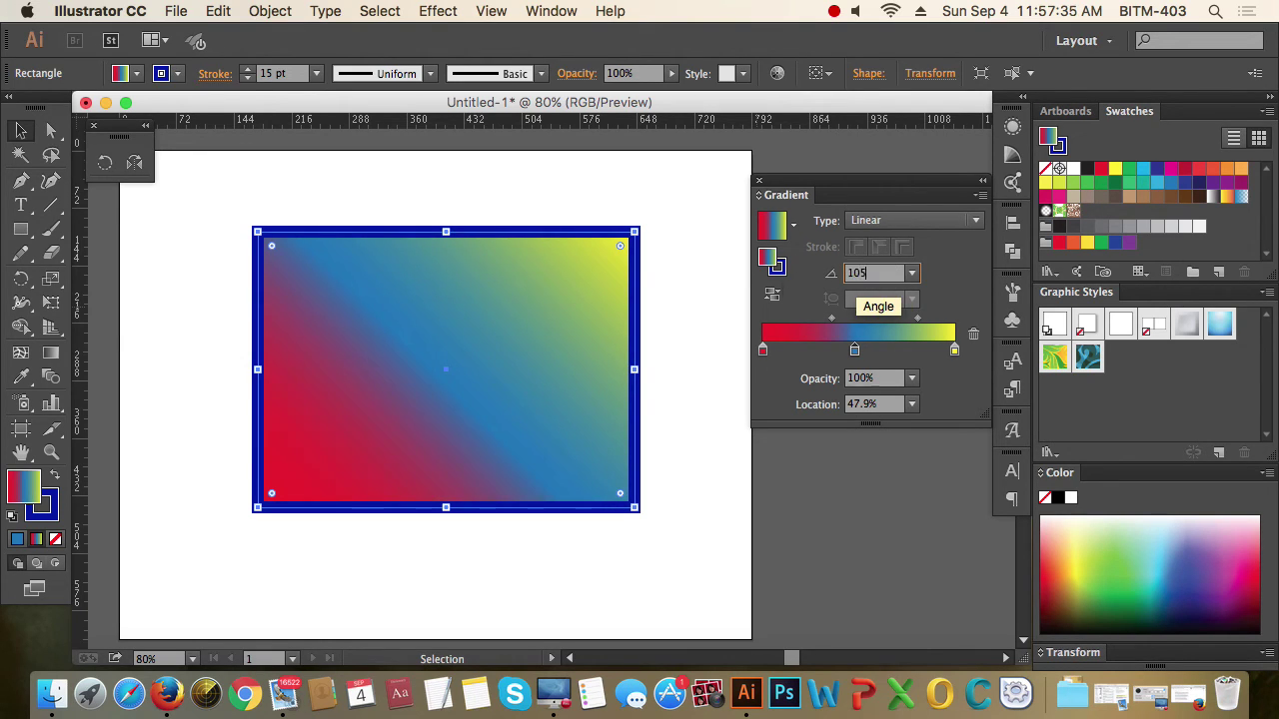
pyautogui.press('Return')
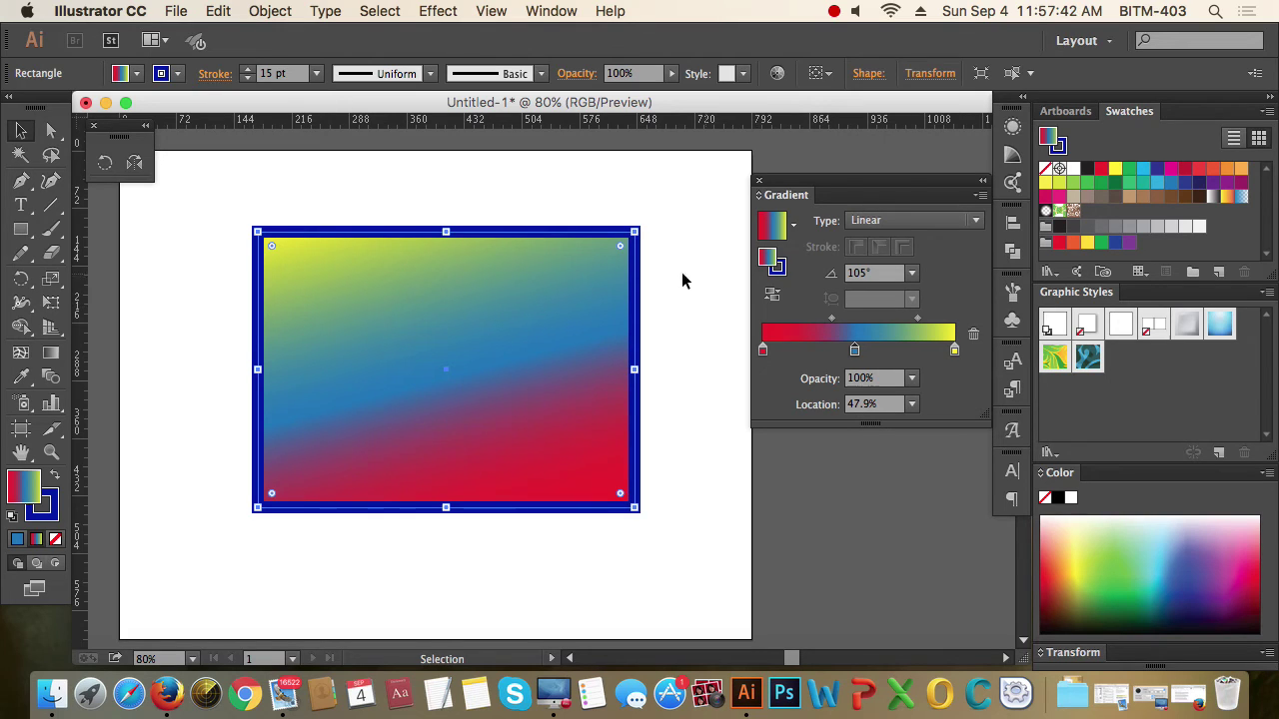
# Step: Redraw the linear gradient across the rectangle in varied directions and lengths with the Gradient tool, ending with a short downward one at about -82.5°
pyautogui.click(51, 356)
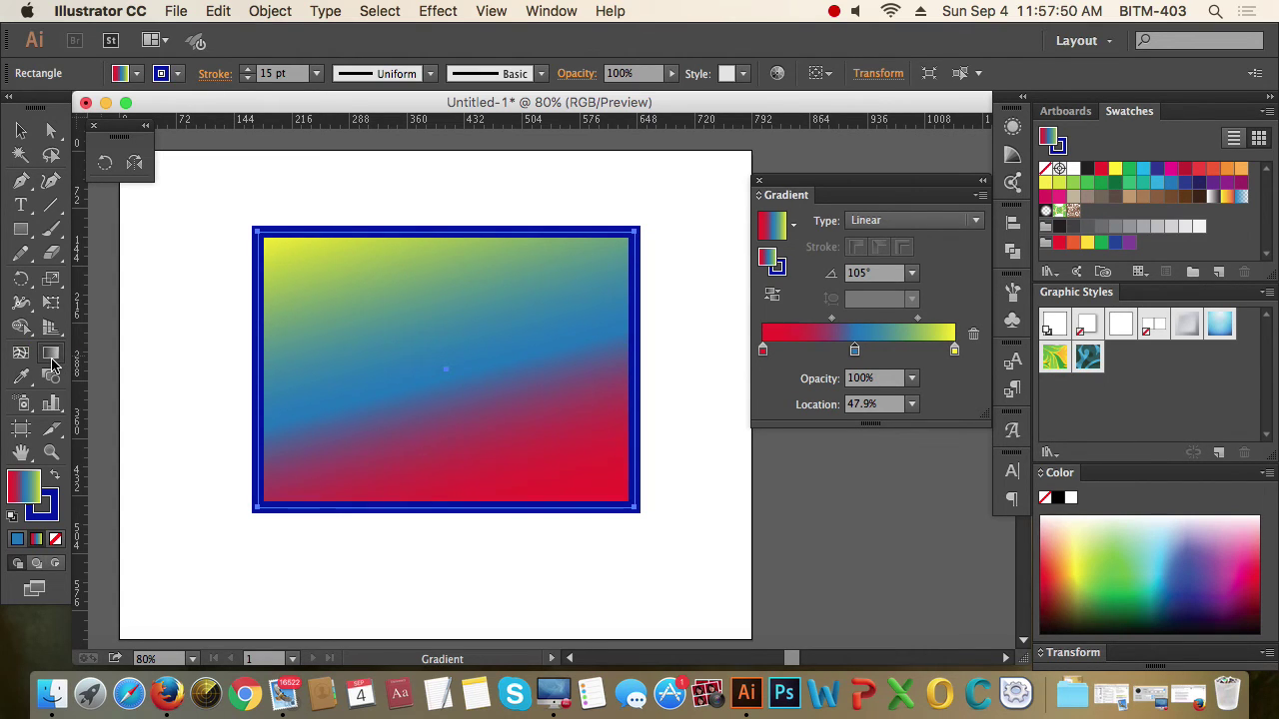
pyautogui.moveTo(313, 191)
pyautogui.mouseDown()
pyautogui.moveTo(412, 332)
pyautogui.moveTo(536, 477)
pyautogui.moveTo(605, 530)
pyautogui.mouseUp()
pyautogui.moveTo(674, 217); pyautogui.dragTo(305, 527)
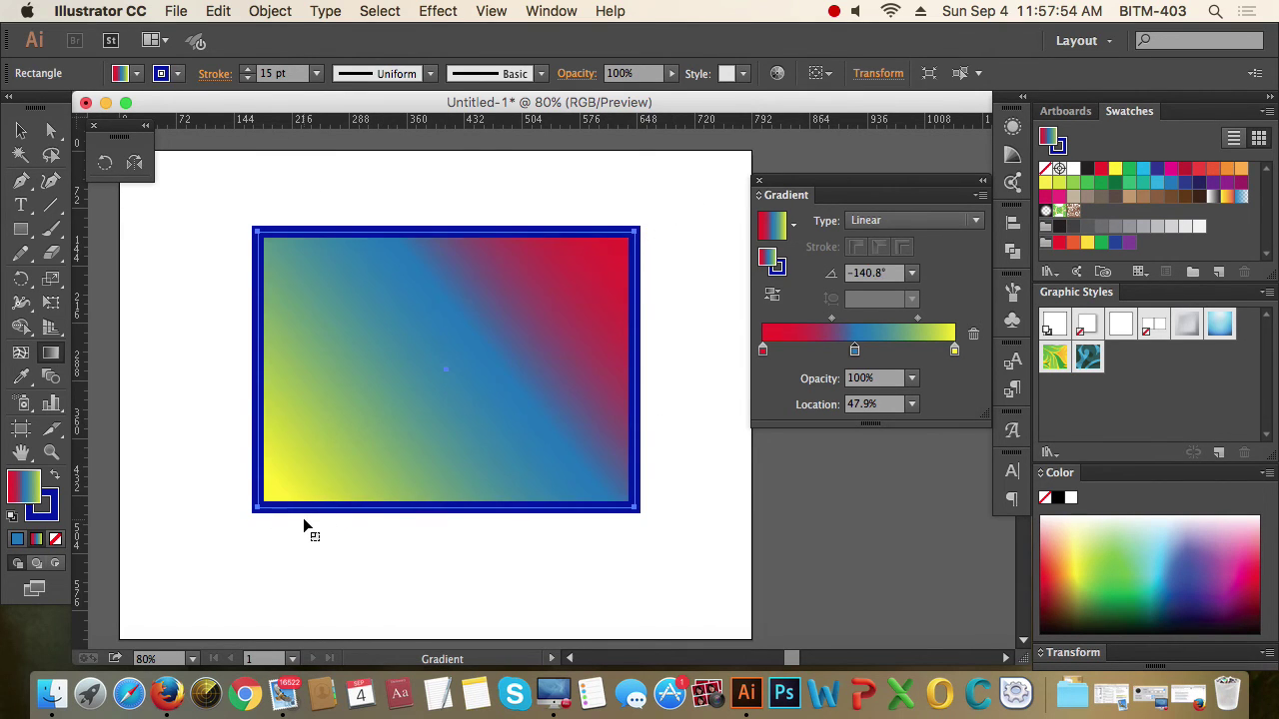
pyautogui.moveTo(234, 420); pyautogui.dragTo(593, 462)
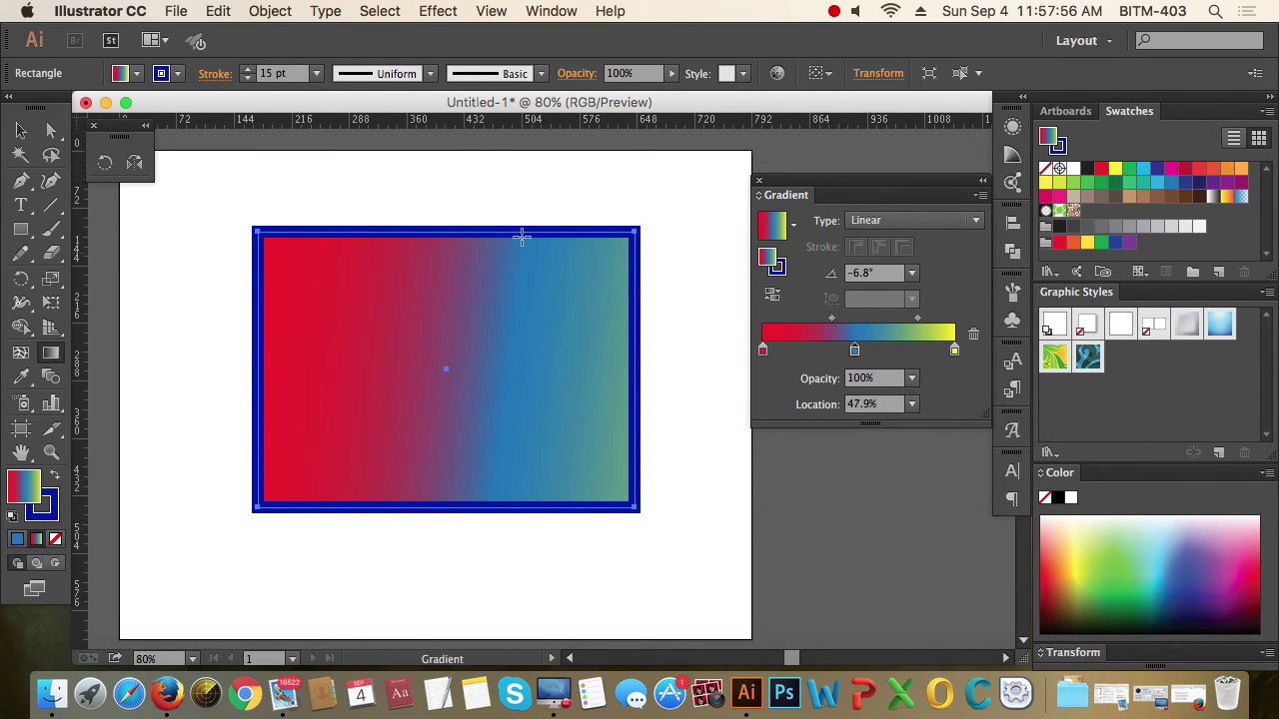
pyautogui.moveTo(479, 236); pyautogui.dragTo(447, 472)
pyautogui.moveTo(295, 263); pyautogui.dragTo(573, 443)
pyautogui.moveTo(655, 338); pyautogui.dragTo(343, 491)
pyautogui.moveTo(350, 237); pyautogui.dragTo(550, 548)
pyautogui.moveTo(394, 379); pyautogui.dragTo(489, 529)
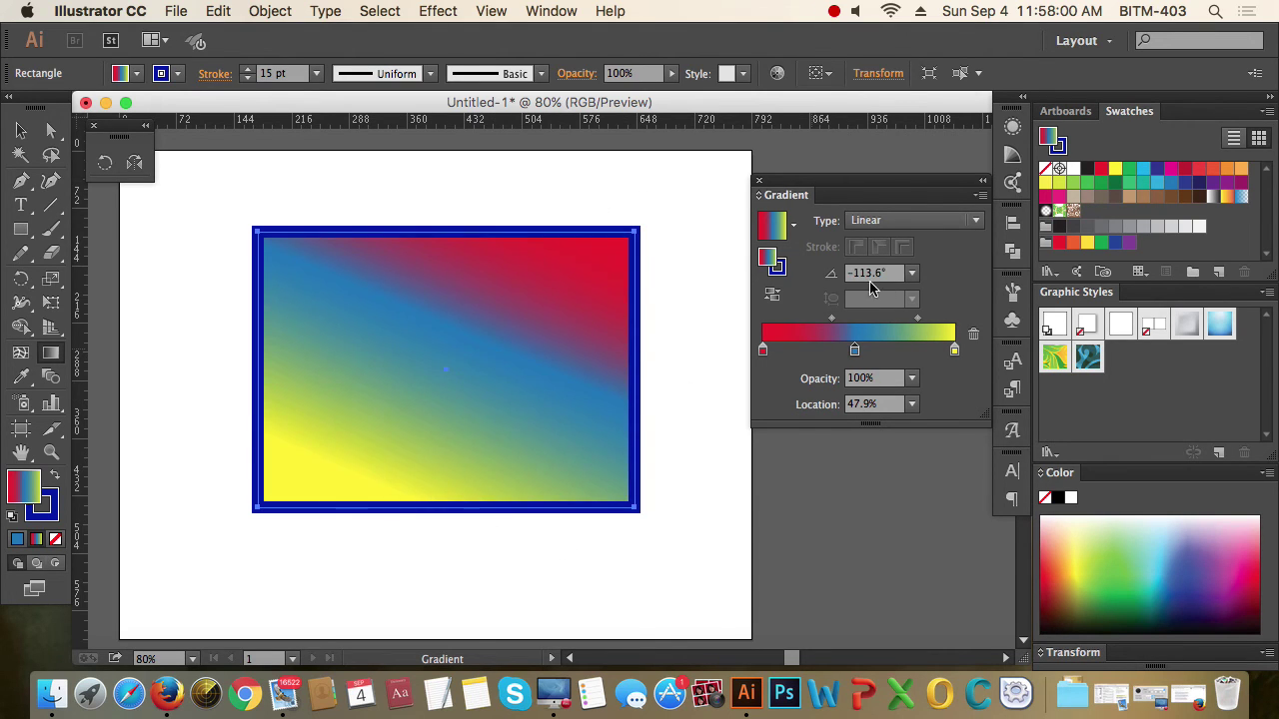
pyautogui.moveTo(463, 305); pyautogui.dragTo(613, 452)
pyautogui.moveTo(324, 380); pyautogui.dragTo(629, 393)
pyautogui.moveTo(368, 480); pyautogui.dragTo(571, 312)
pyautogui.moveTo(494, 189); pyautogui.dragTo(516, 363)
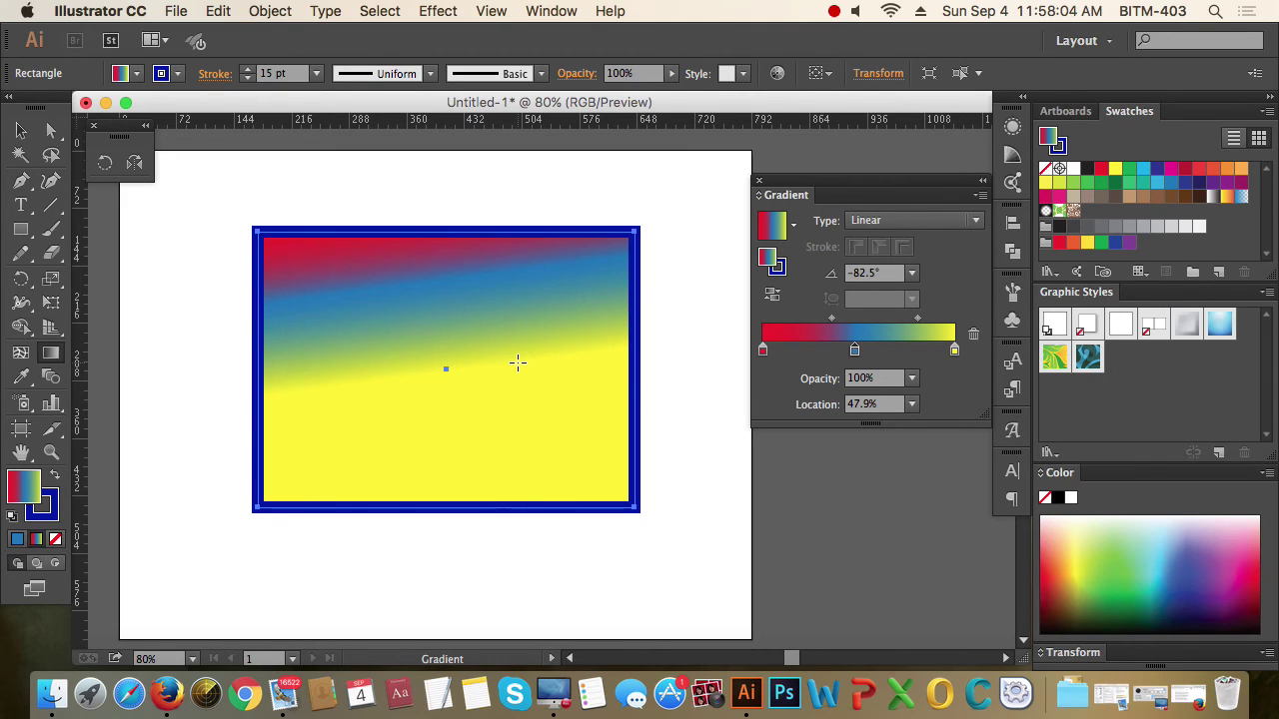
pyautogui.click(20, 130)
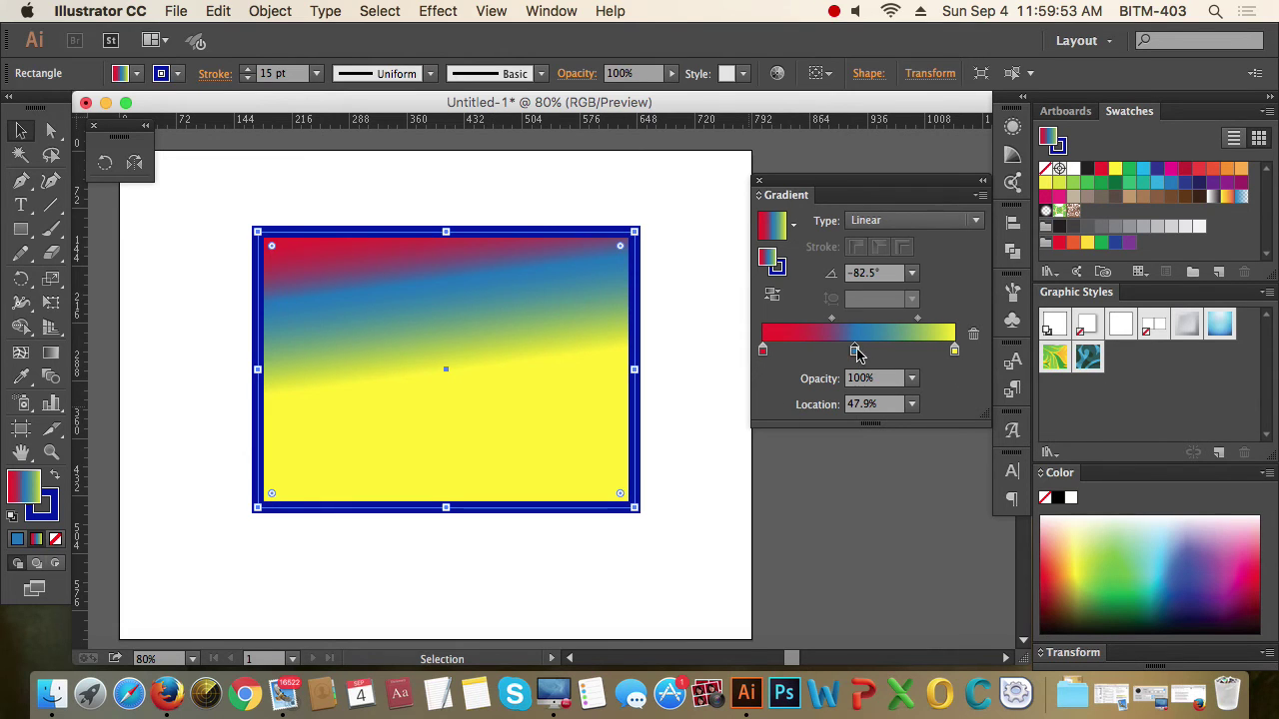
# Step: Remove the blue middle stop from the gradient, and select the red and yellow end stops in turn
pyautogui.moveTo(854, 350); pyautogui.dragTo(856, 500)
pyautogui.click(762, 350)
pyautogui.click(759, 349)
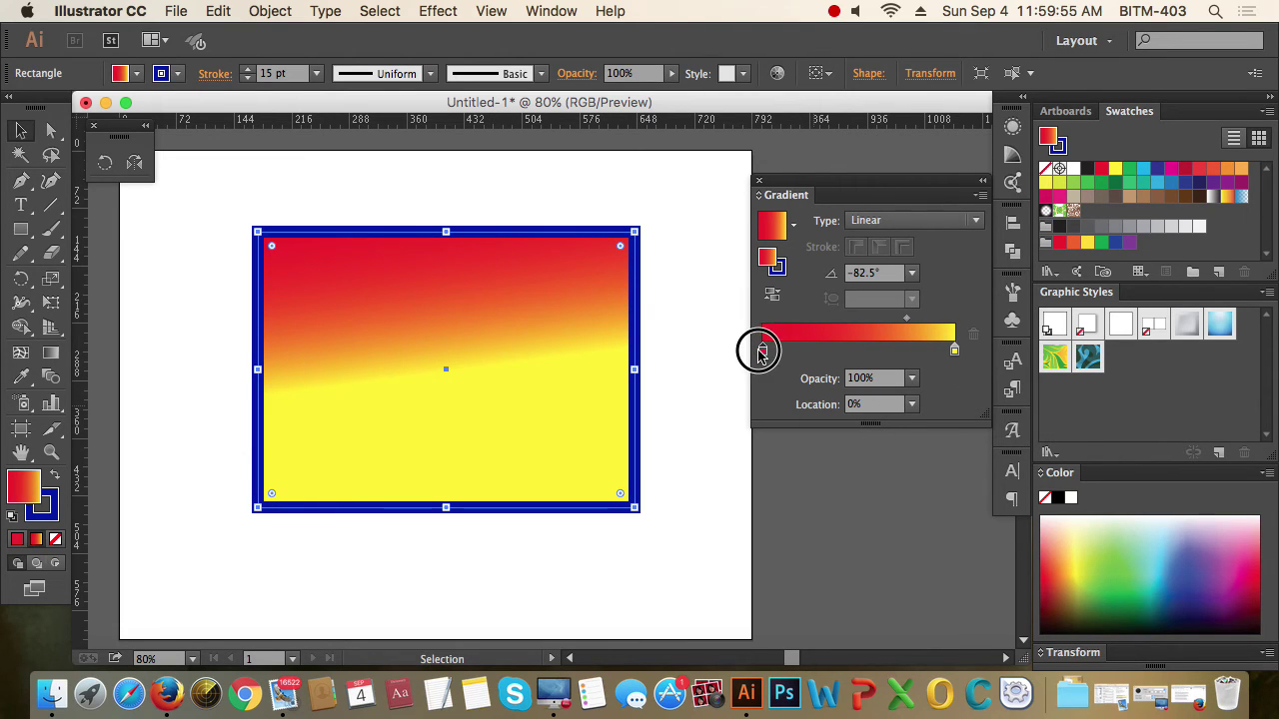
pyautogui.click(955, 351)
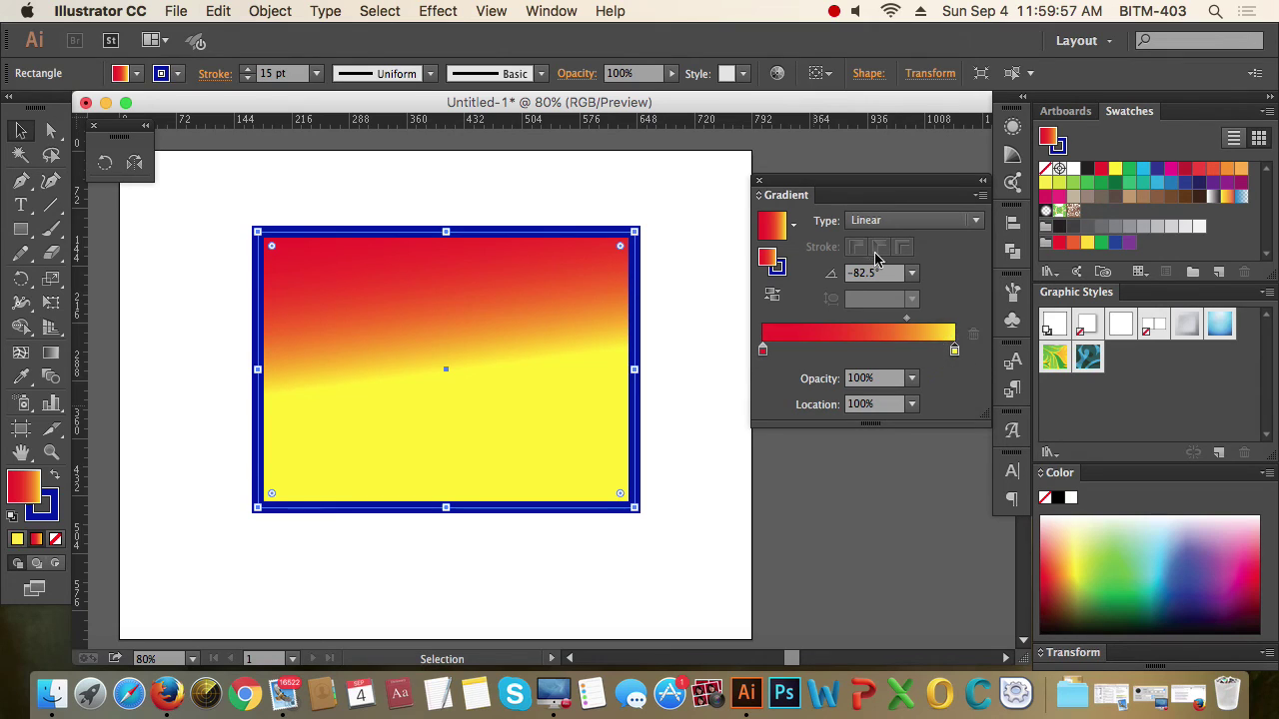
# Step: Set the red-to-yellow gradient's angle to 0°
pyautogui.click(871, 273)
pyautogui.write('0')
pyautogui.press('Return')
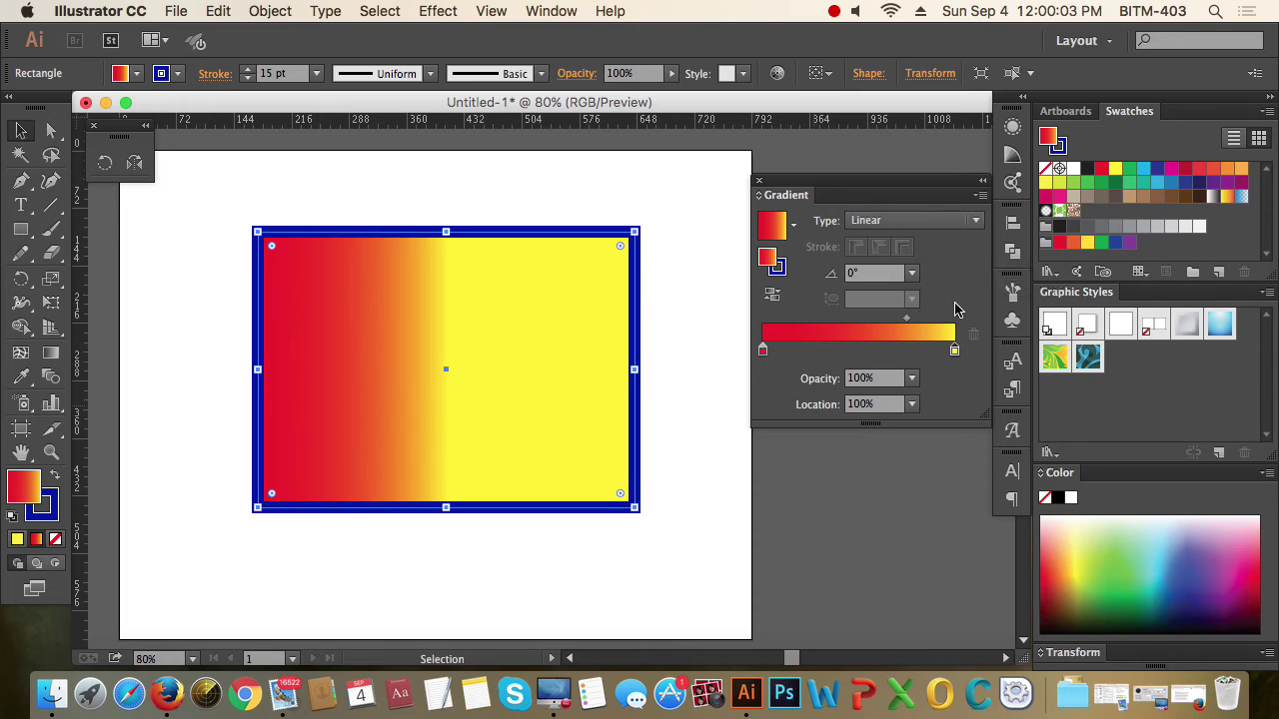
# Step: Move the midpoint between the red and yellow stops toward the middle and set its location to 50%
pyautogui.moveTo(906, 319); pyautogui.dragTo(853, 325)
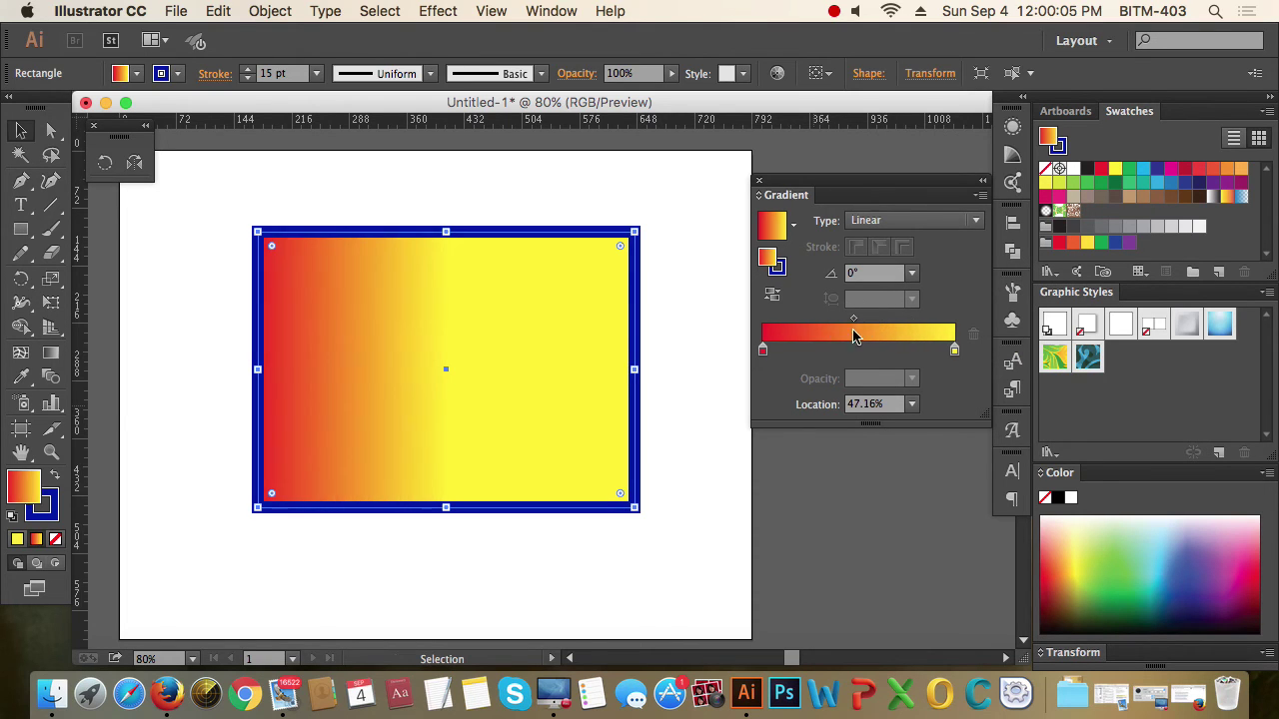
pyautogui.click(837, 405)
pyautogui.write('50')
pyautogui.press('Return')
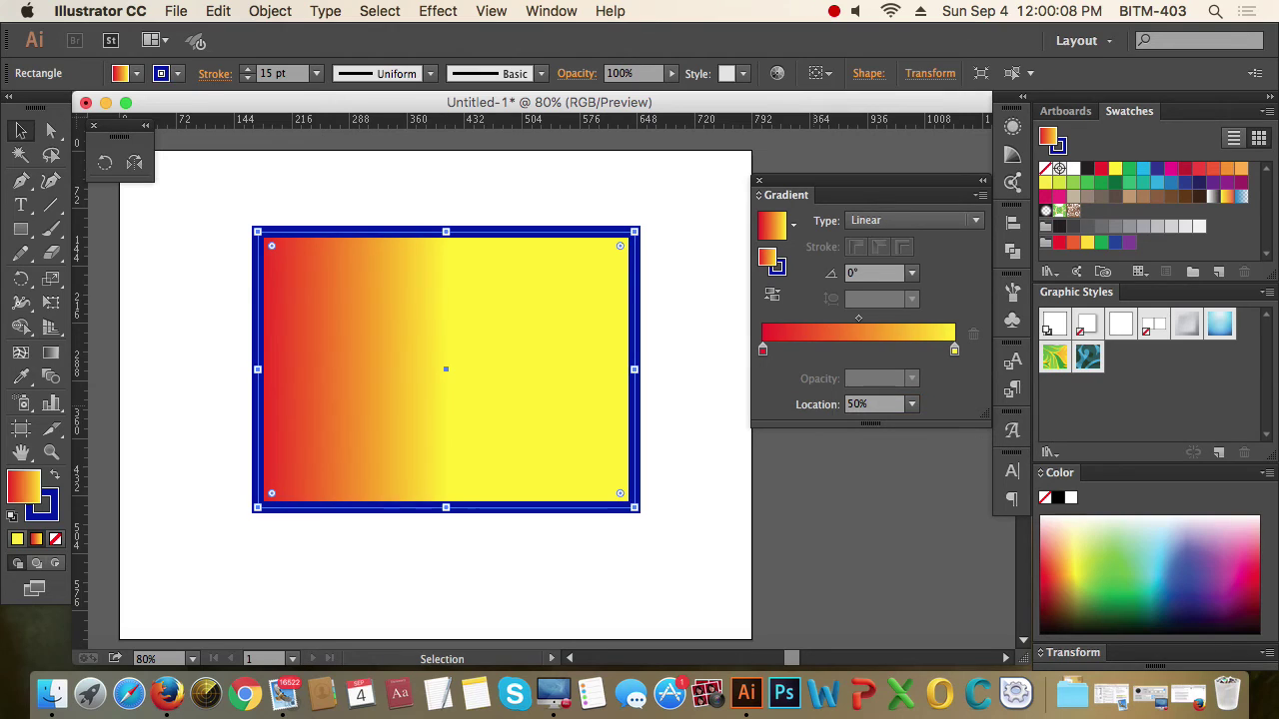
# Step: Reverse the linear gradient's color order repeatedly, ending back at red to yellow
pyautogui.click(772, 296)
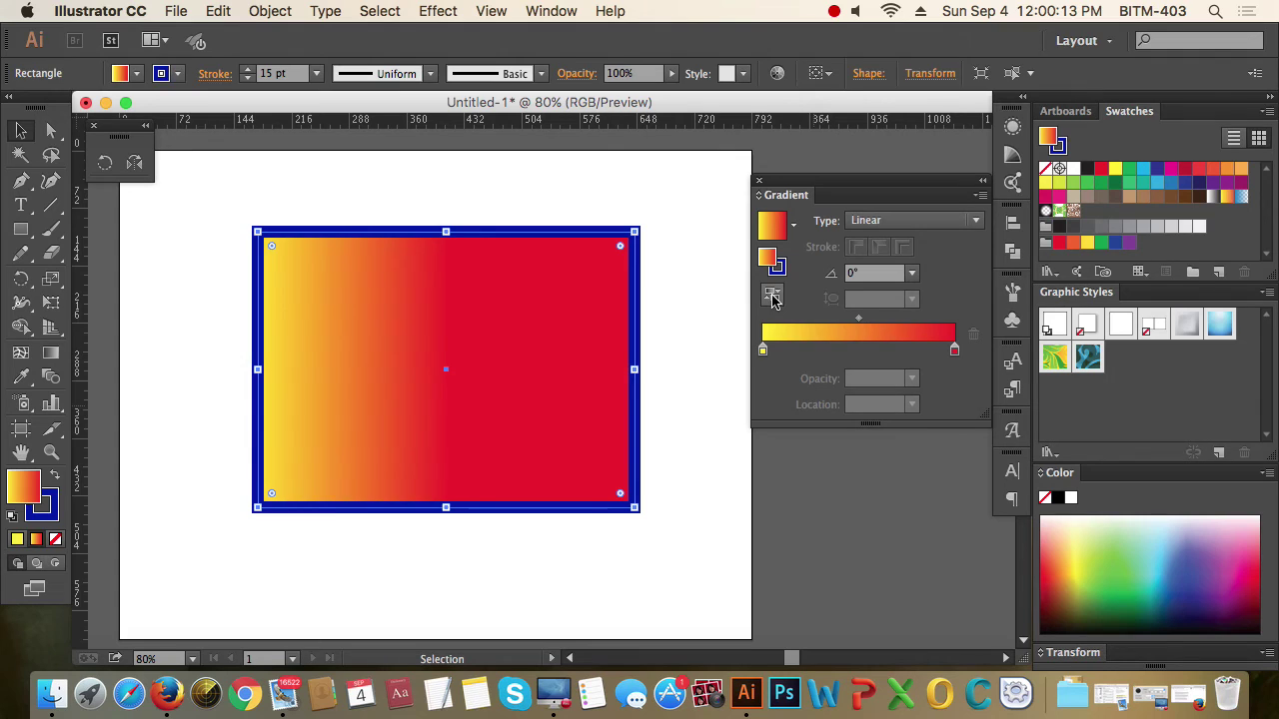
pyautogui.click(773, 297)
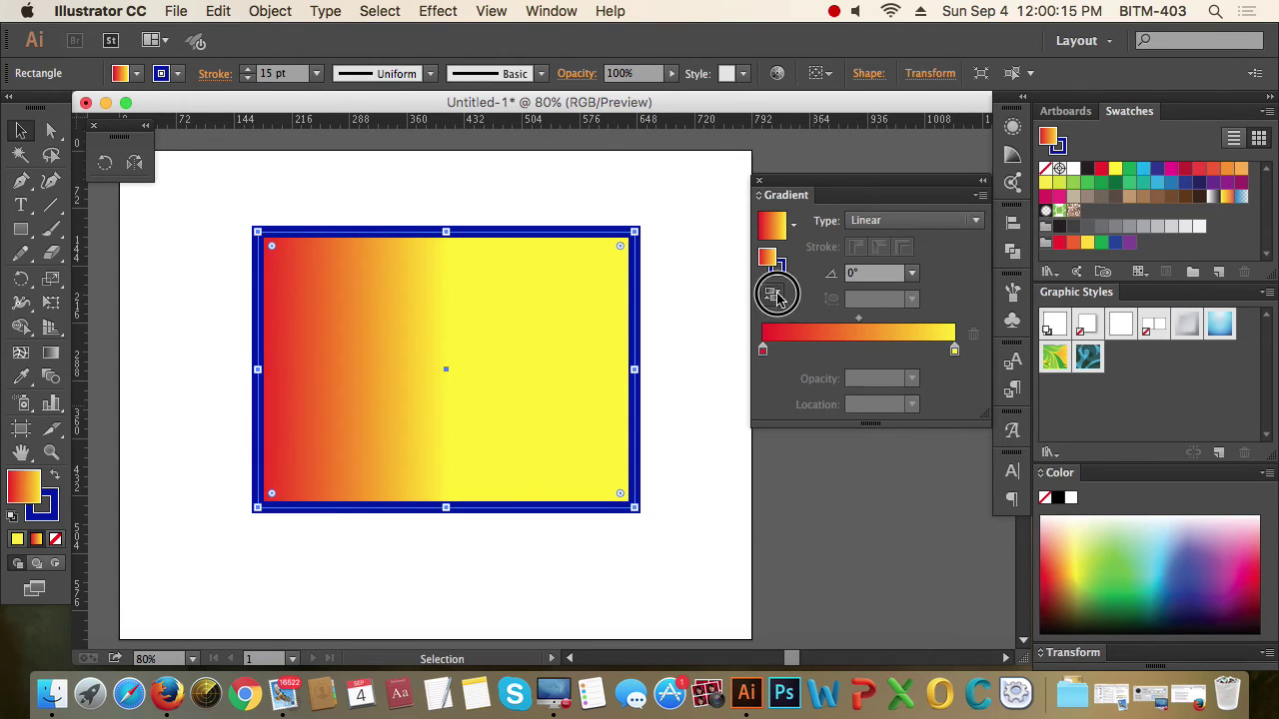
pyautogui.click(774, 296)
pyautogui.click(775, 296)
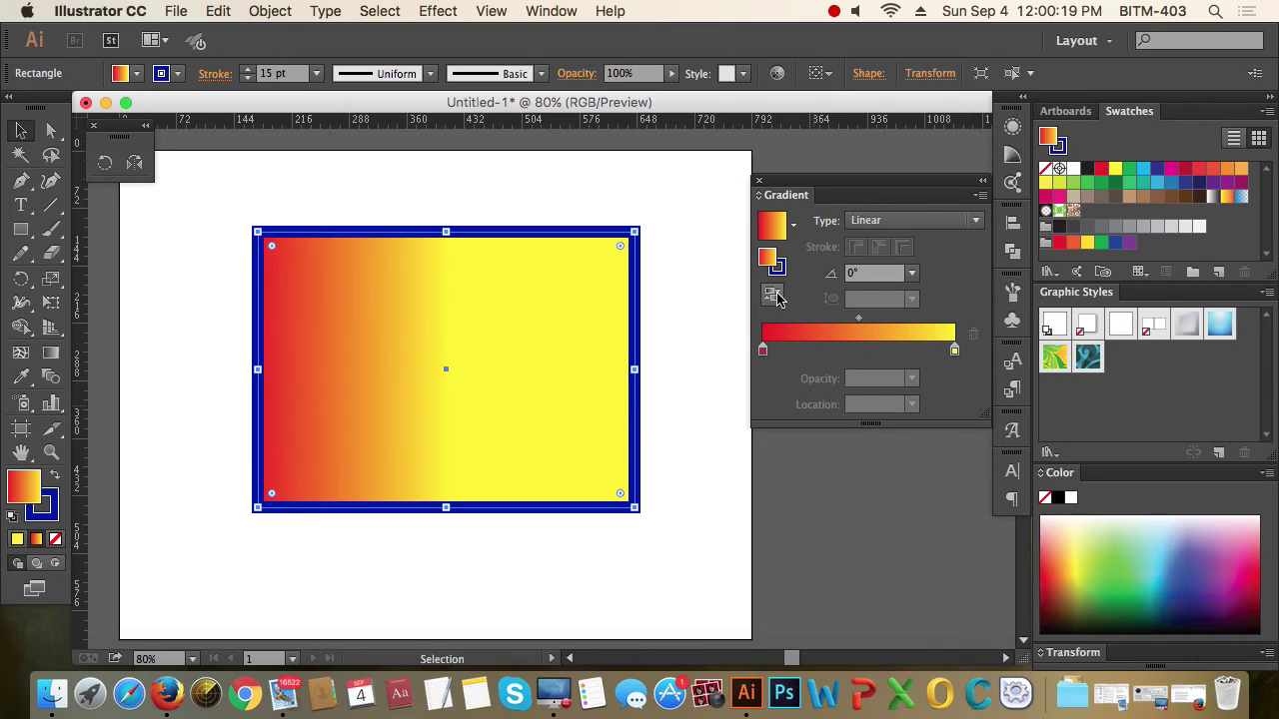
# Step: Change the gradient type to Radial and reverse its colors so yellow is at the center and red outside
pyautogui.click(927, 222)
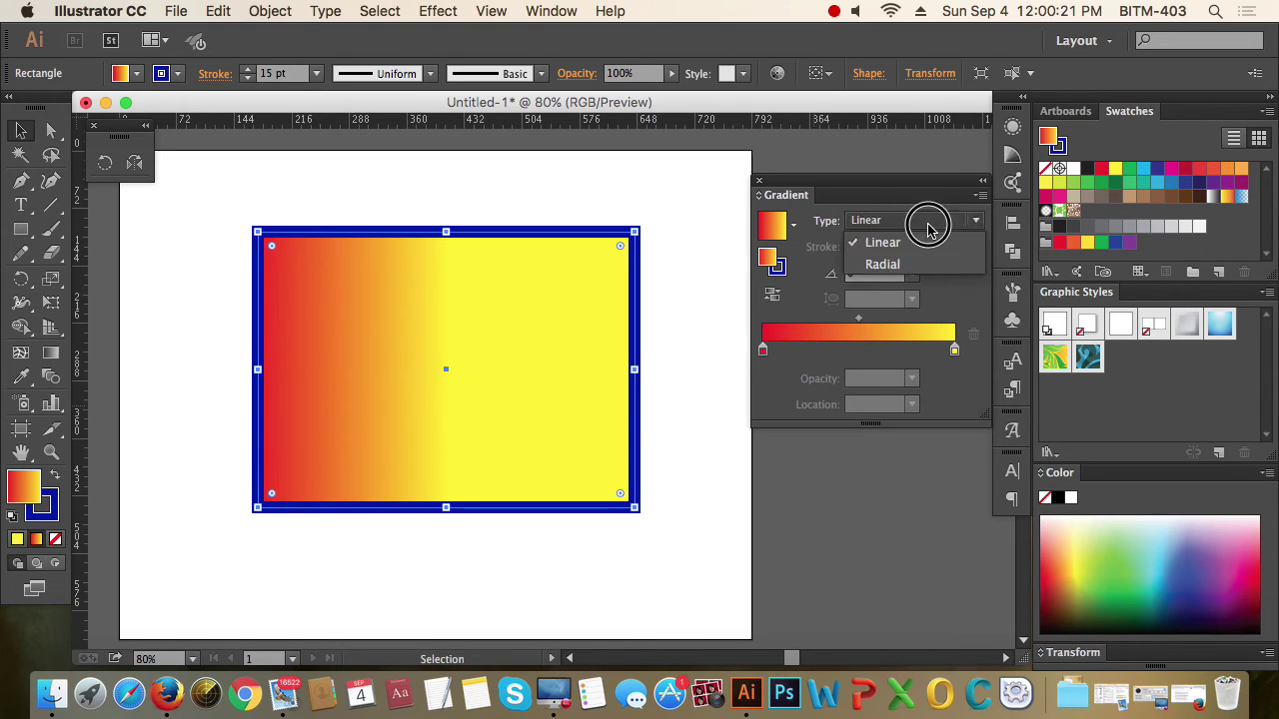
pyautogui.click(884, 264)
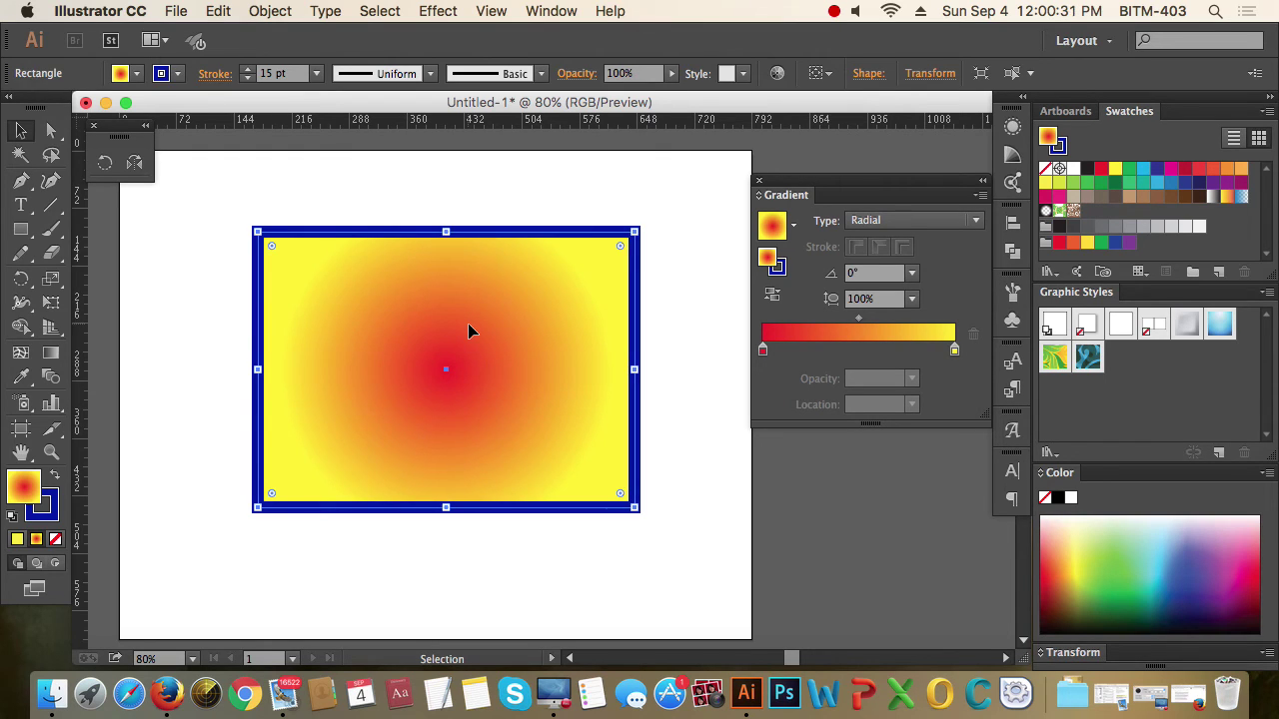
pyautogui.click(772, 297)
pyautogui.click(772, 297)
pyautogui.click(772, 297)
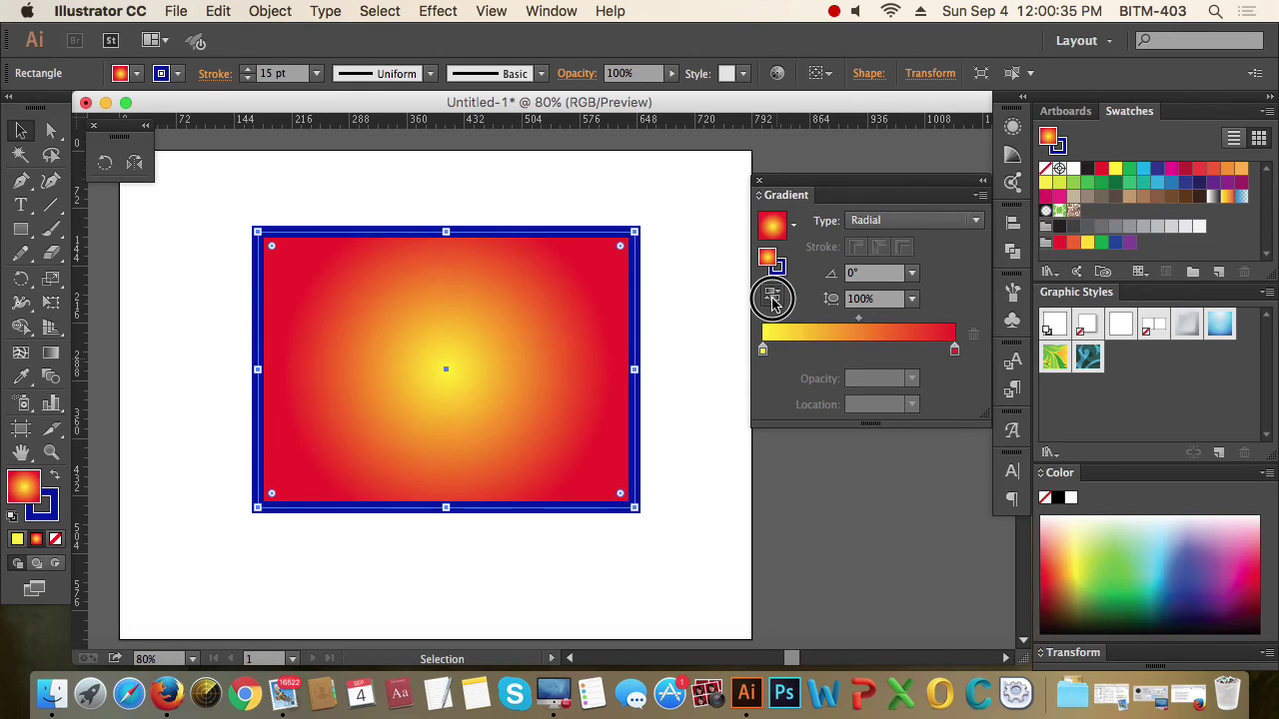
pyautogui.click(772, 297)
pyautogui.click(773, 297)
# Step: Redraw the radial gradient from different centers and at different sizes across the rectangle with the Gradient tool
pyautogui.click(51, 352)
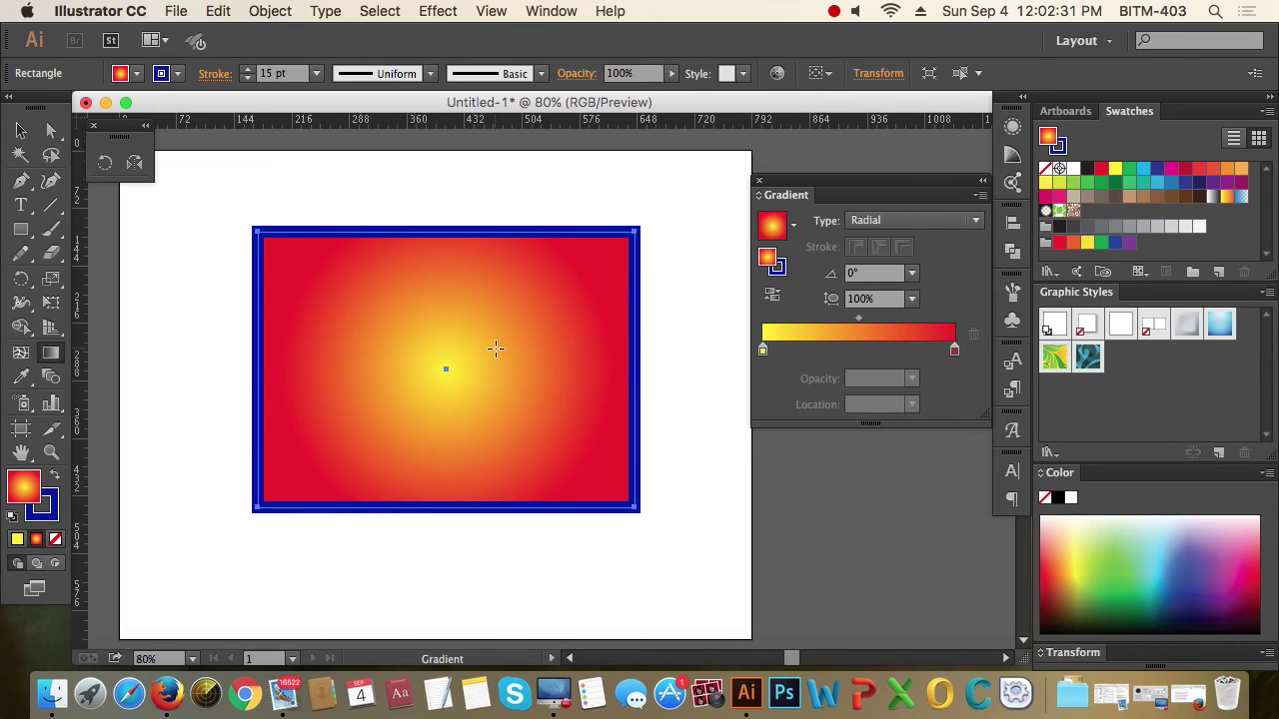
pyautogui.moveTo(479, 335); pyautogui.dragTo(676, 489)
pyautogui.moveTo(471, 340); pyautogui.dragTo(775, 561)
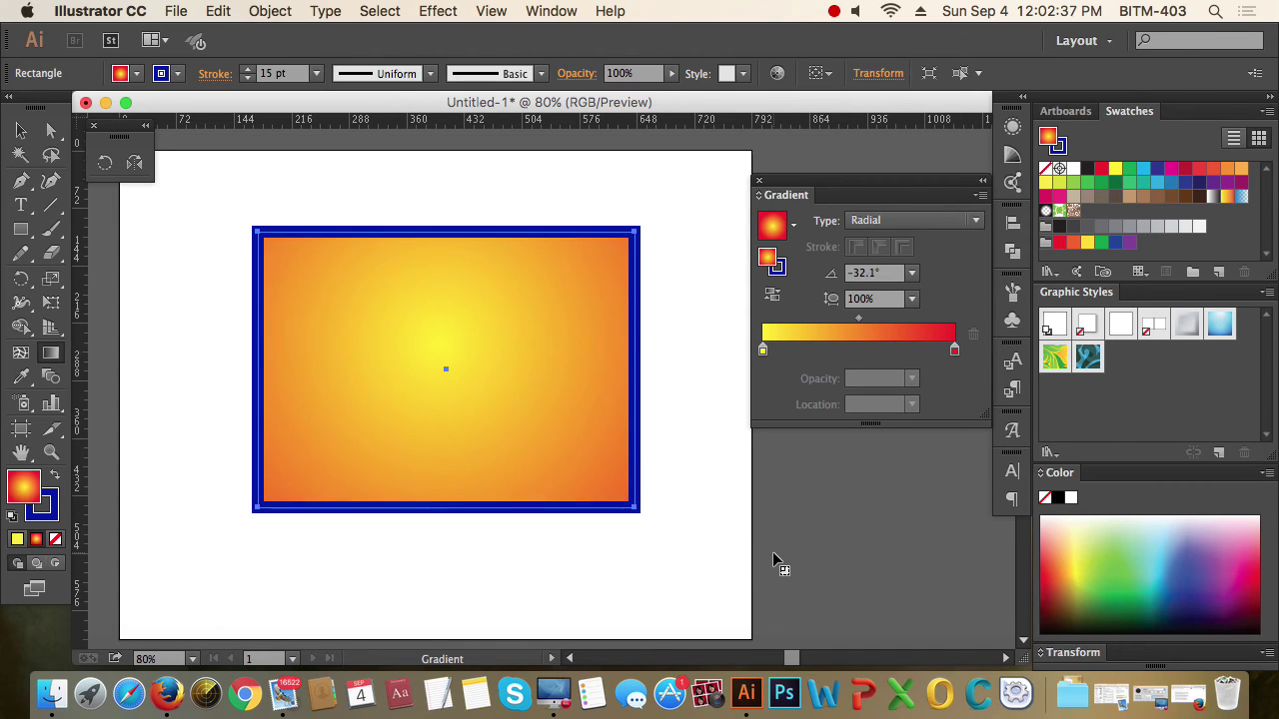
pyautogui.moveTo(605, 244); pyautogui.dragTo(508, 363)
pyautogui.moveTo(562, 297); pyautogui.dragTo(477, 442)
pyautogui.moveTo(457, 495); pyautogui.dragTo(362, 400)
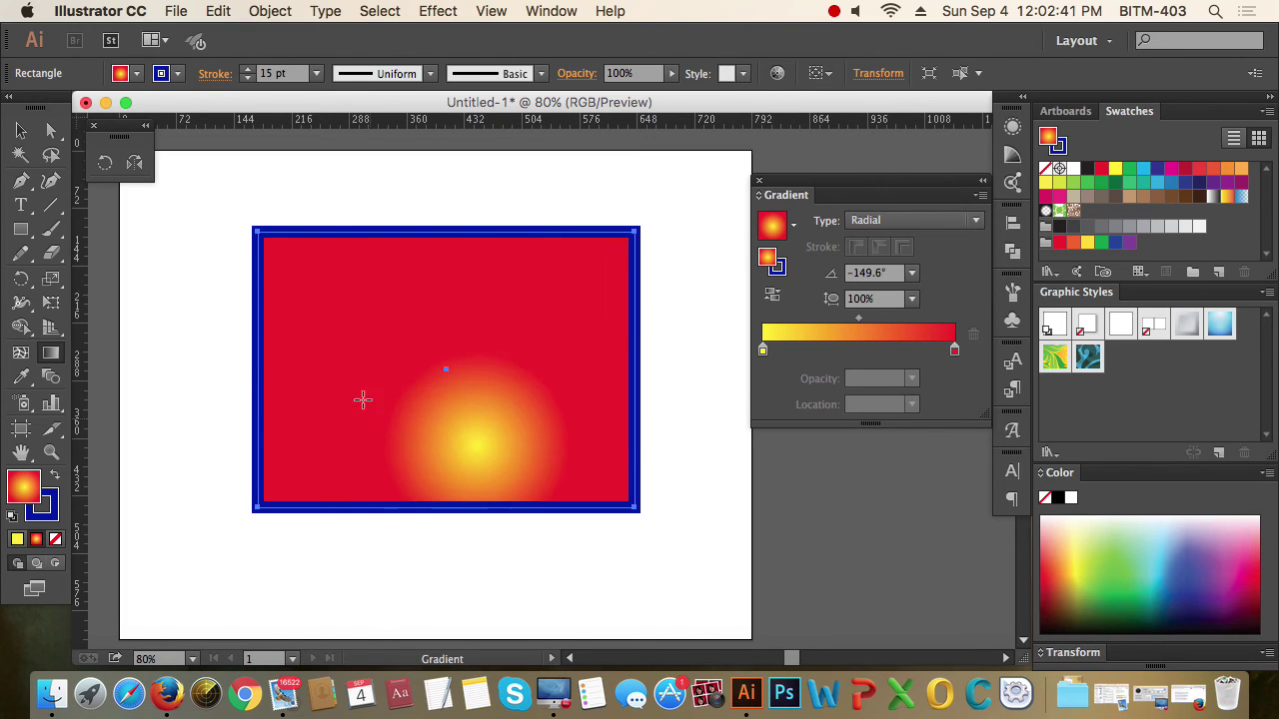
# Step: Redraw the radial gradient repeatedly with the Gradient tool, finishing with it centered in the rectangle and spreading down past the lower edge
pyautogui.moveTo(334, 346); pyautogui.dragTo(243, 407)
pyautogui.moveTo(330, 242); pyautogui.dragTo(423, 474)
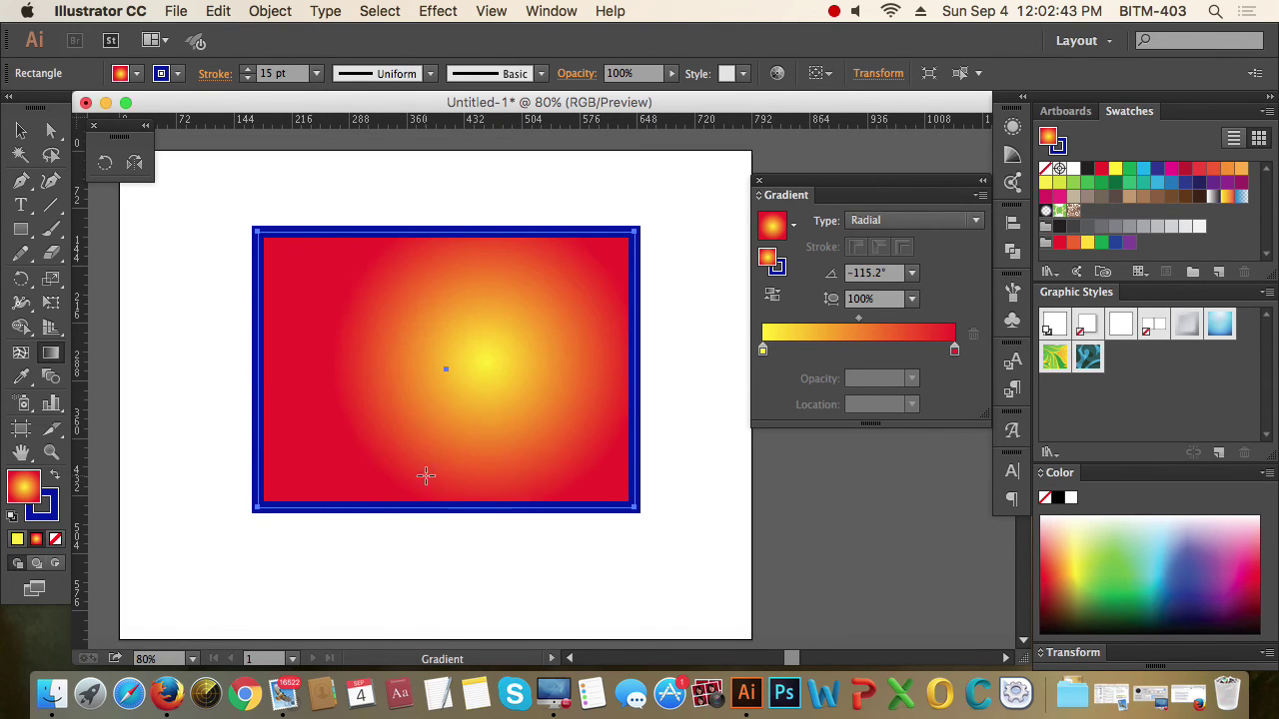
pyautogui.moveTo(442, 365); pyautogui.dragTo(449, 553)
pyautogui.moveTo(445, 368); pyautogui.dragTo(659, 617)
pyautogui.moveTo(544, 365); pyautogui.dragTo(516, 433)
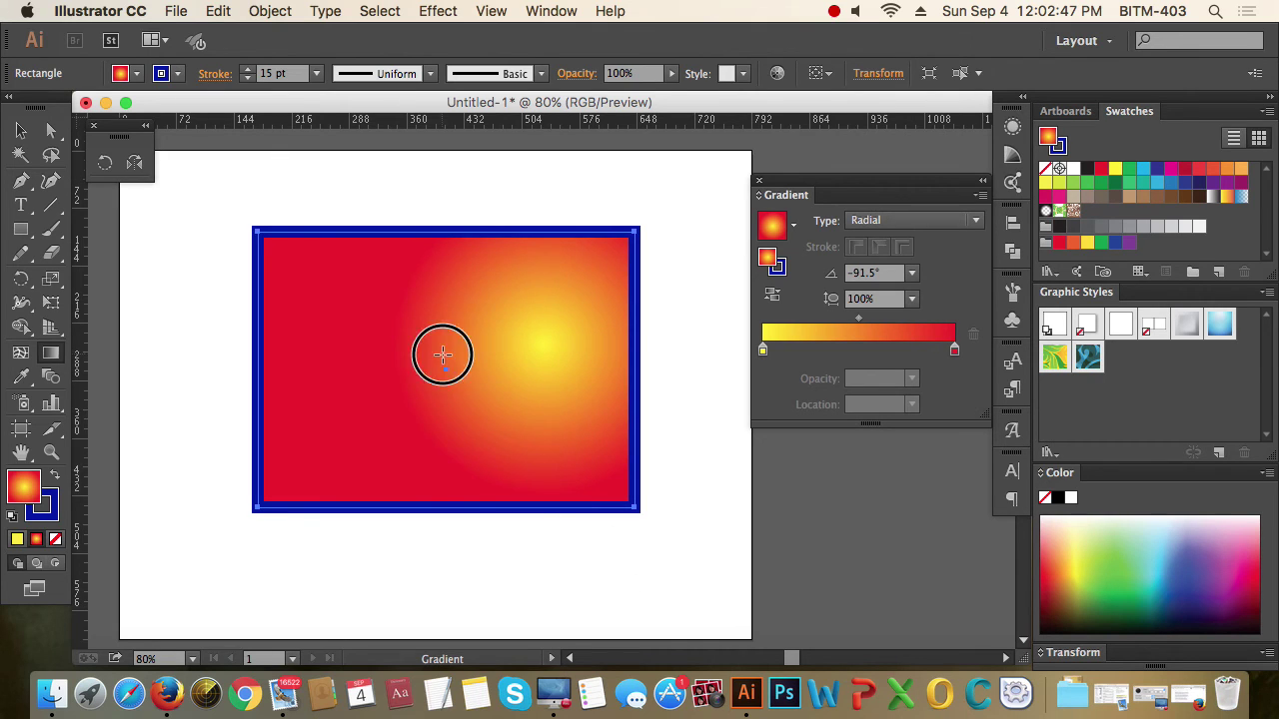
pyautogui.moveTo(440, 353); pyautogui.dragTo(434, 502)
pyautogui.moveTo(446, 371); pyautogui.dragTo(445, 580)
pyautogui.click(20, 131)
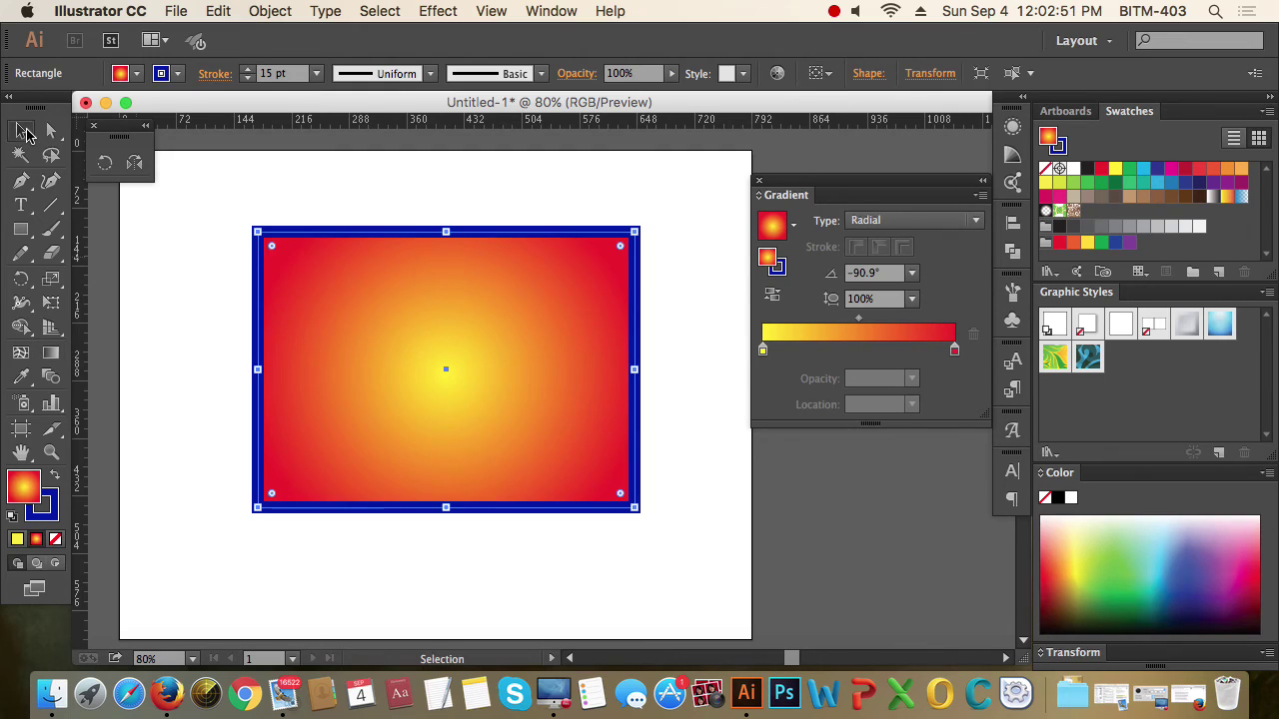
# Step: Switch the rectangle's gradient type to Linear and back to Radial
pyautogui.click(912, 299)
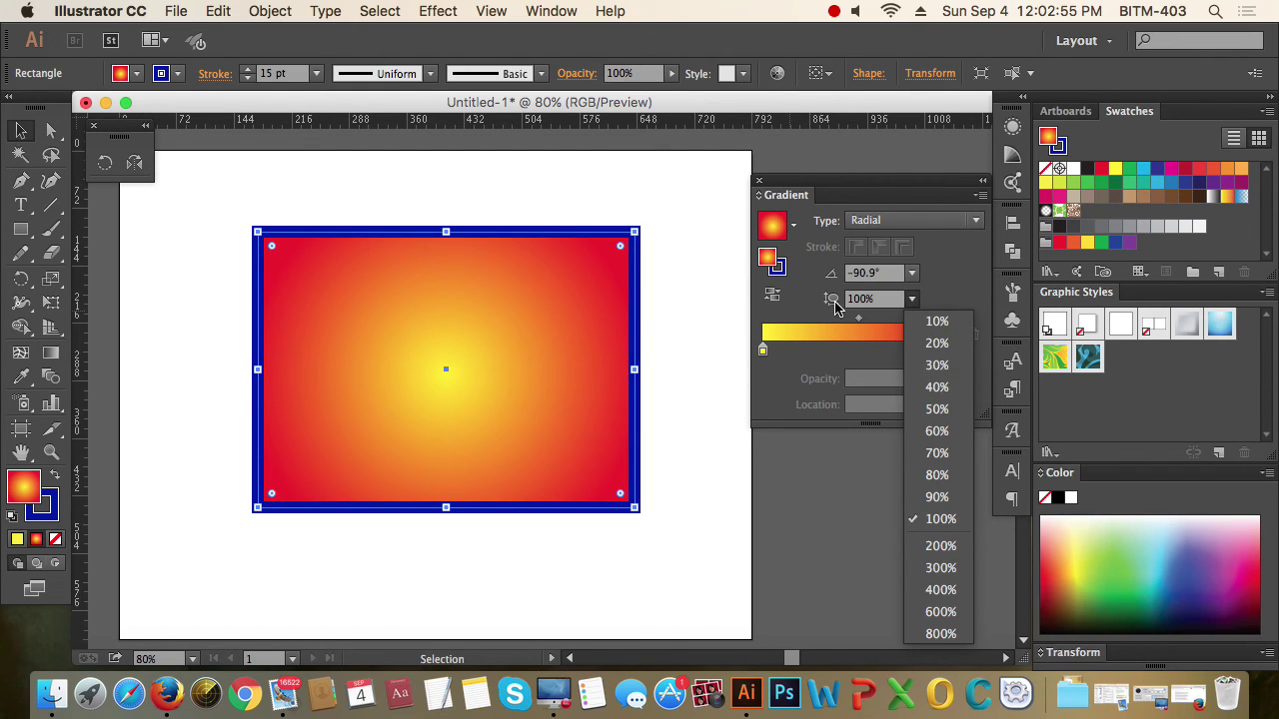
pyautogui.click(944, 225)
pyautogui.click(929, 221)
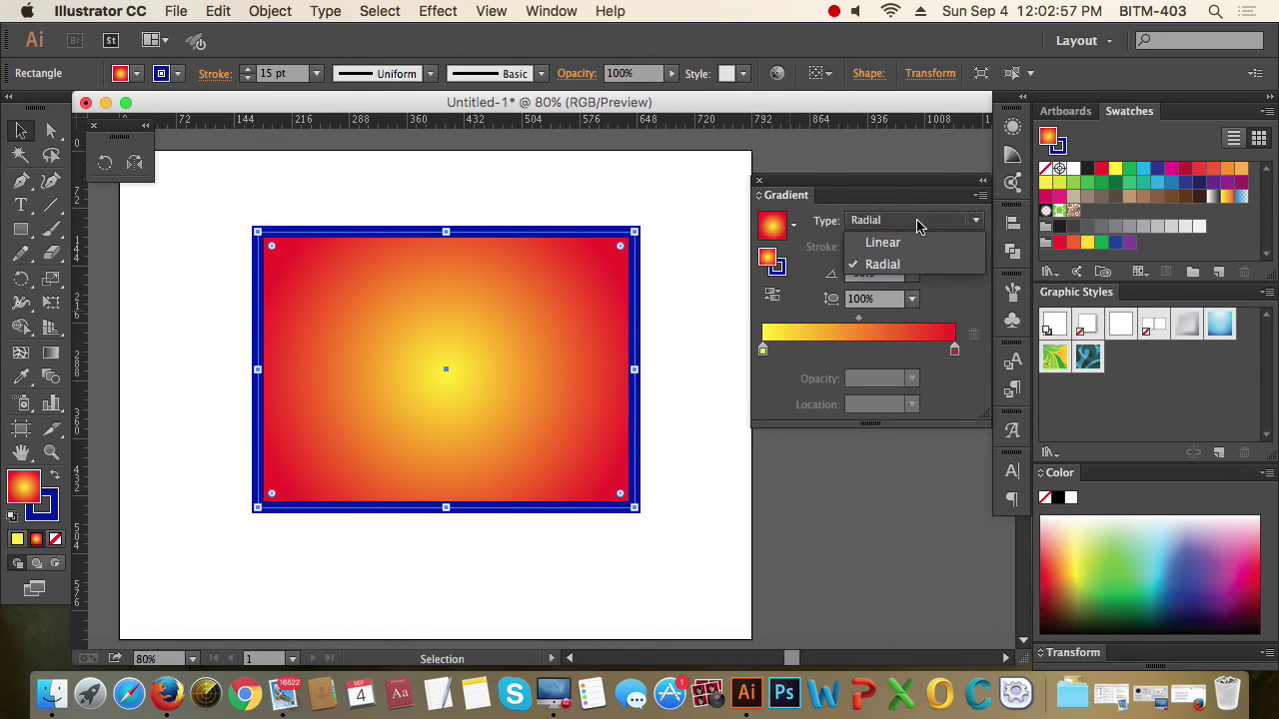
pyautogui.click(909, 240)
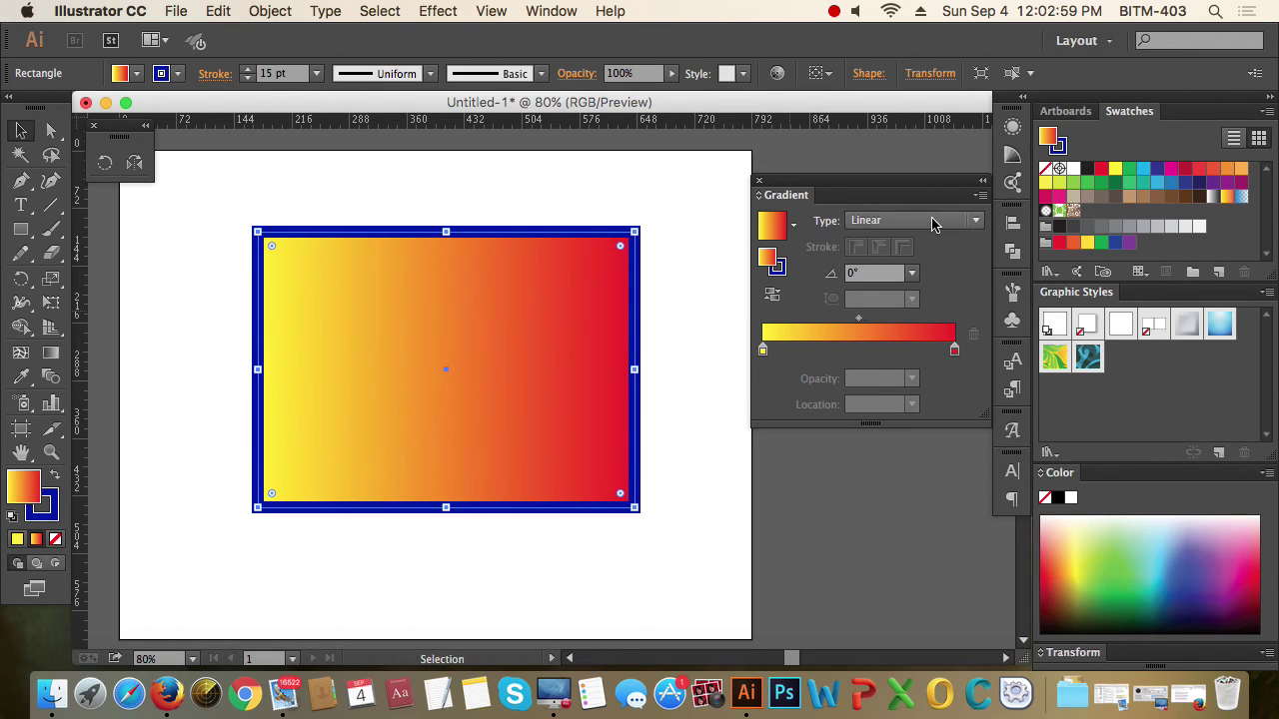
pyautogui.click(930, 220)
pyautogui.click(884, 264)
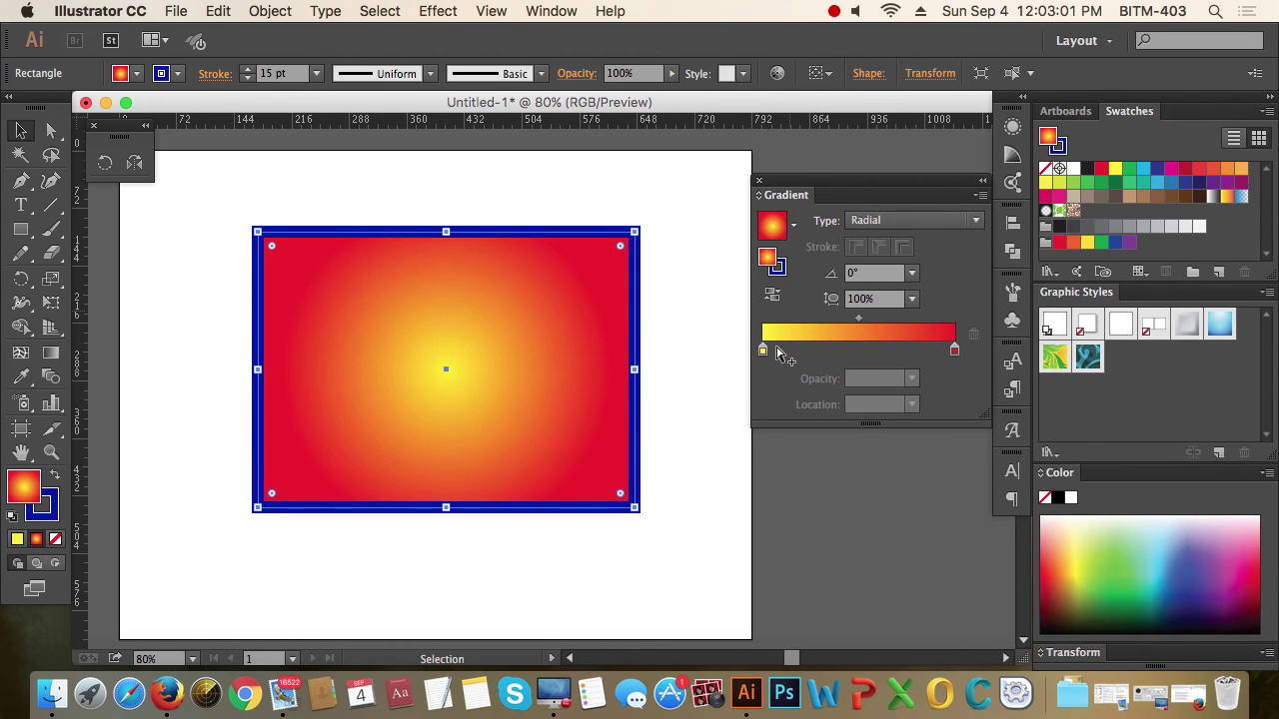
# Step: Set the radial gradient's aspect ratio to 10% and then to 800%
pyautogui.click(911, 297)
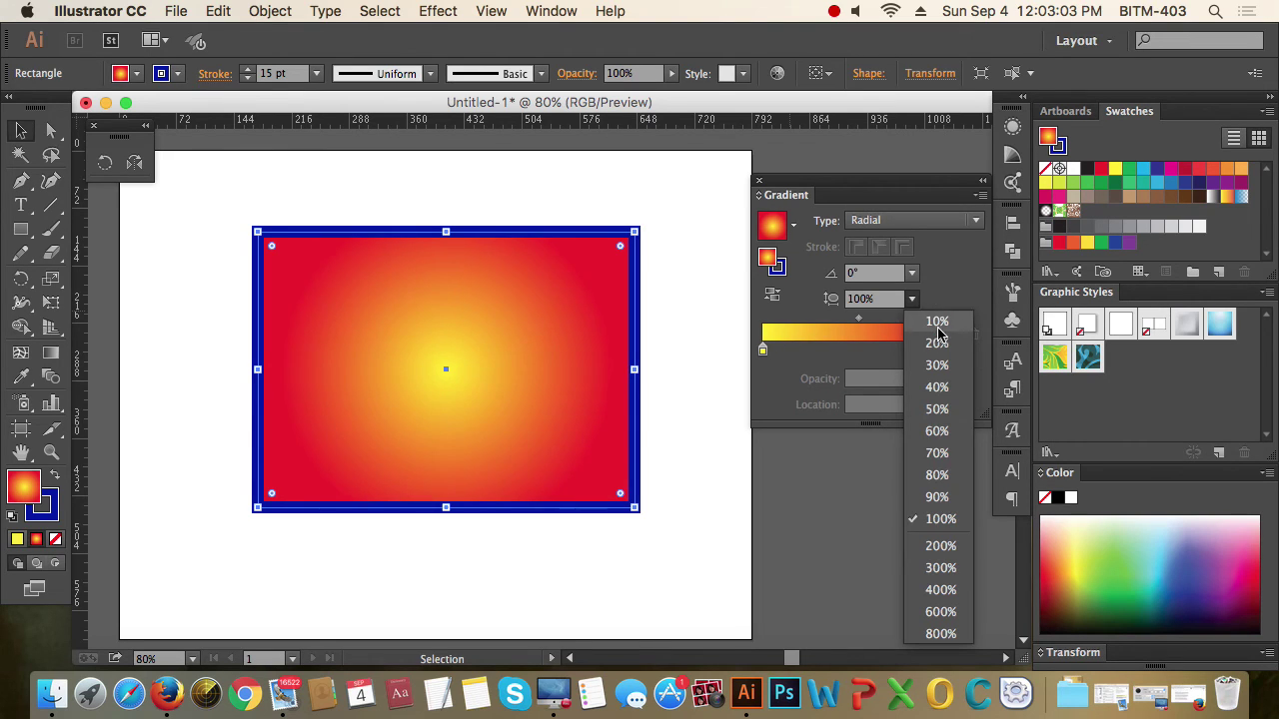
pyautogui.click(937, 322)
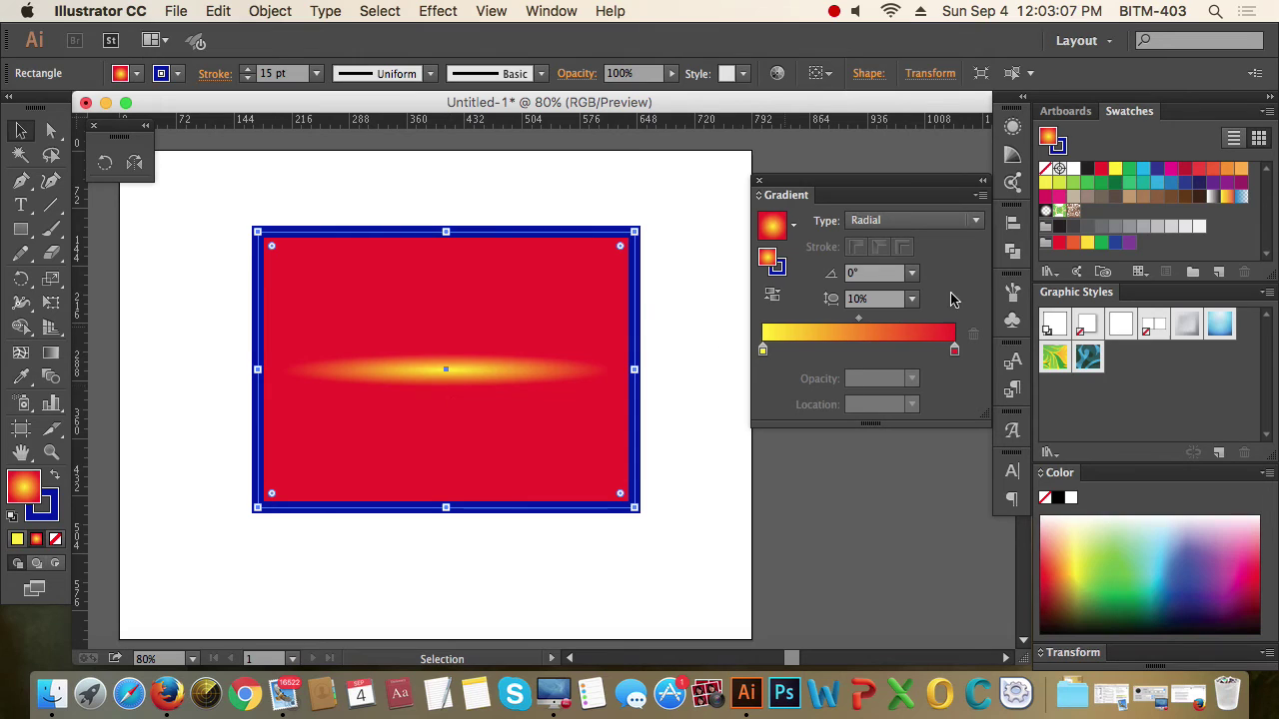
pyautogui.click(911, 299)
pyautogui.click(950, 633)
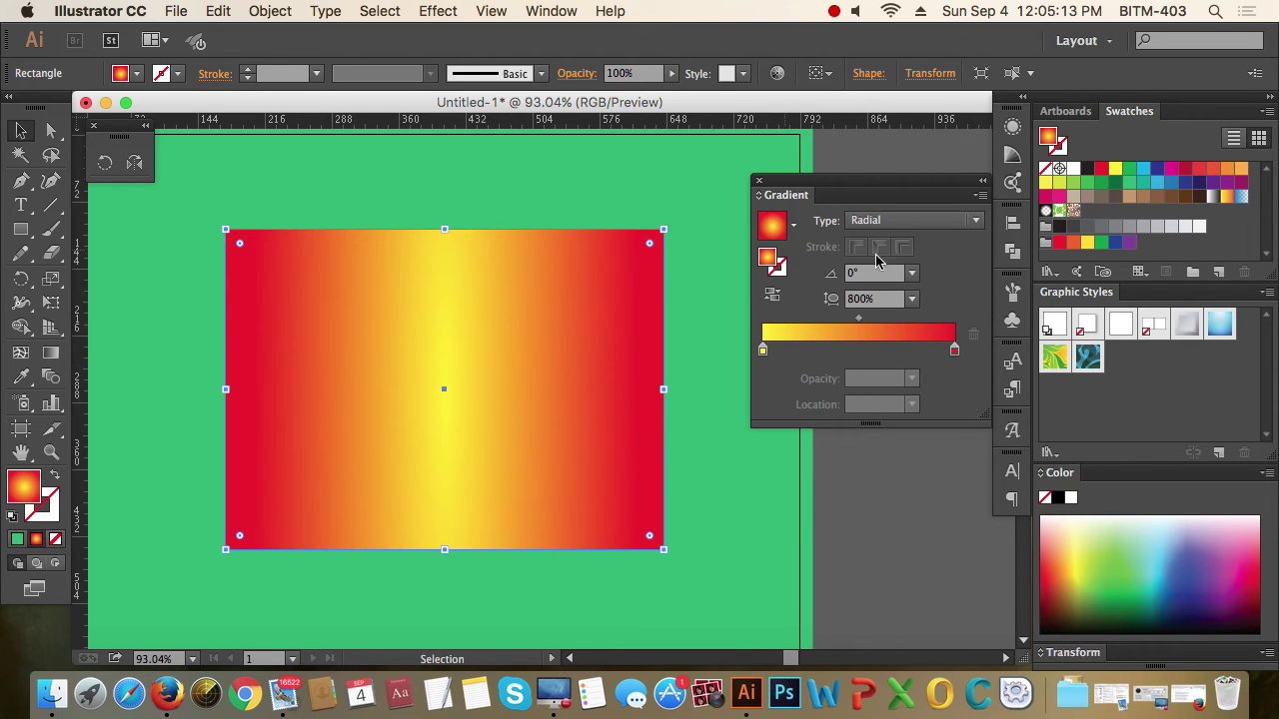
# Step: Change the rectangle's gradient type from Radial to Linear
pyautogui.click(762, 353)
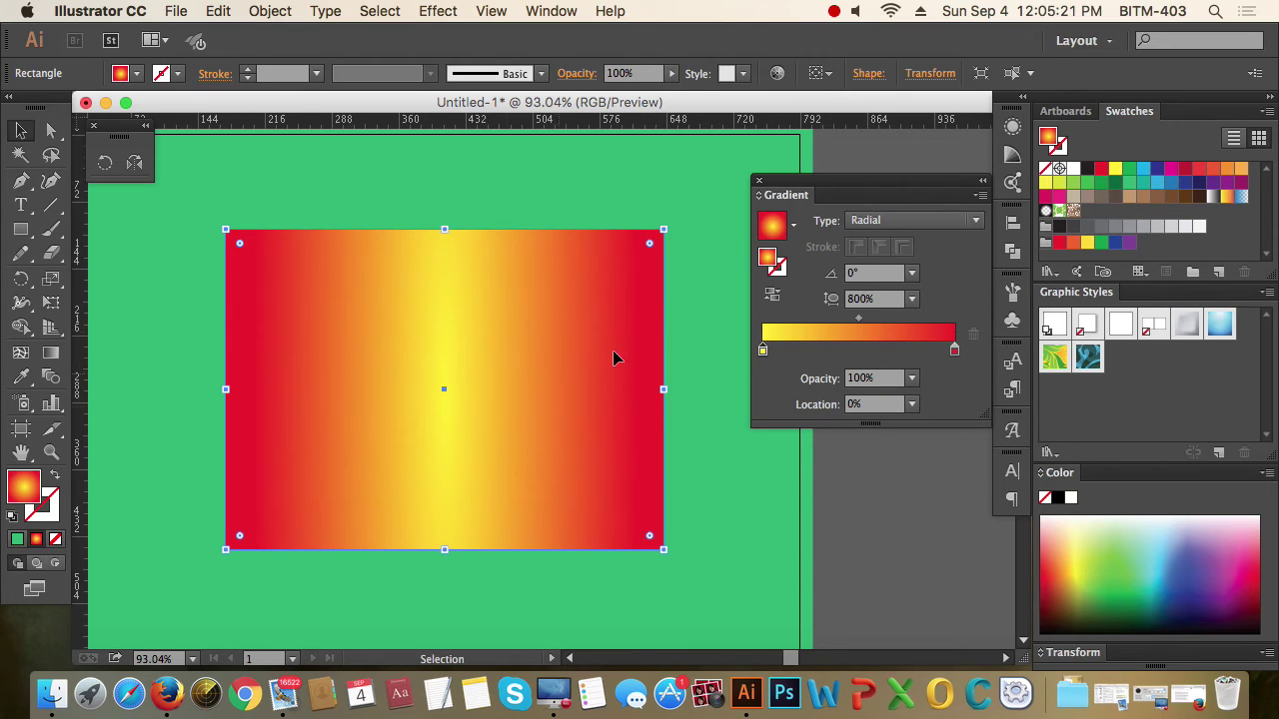
pyautogui.click(939, 221)
pyautogui.click(927, 244)
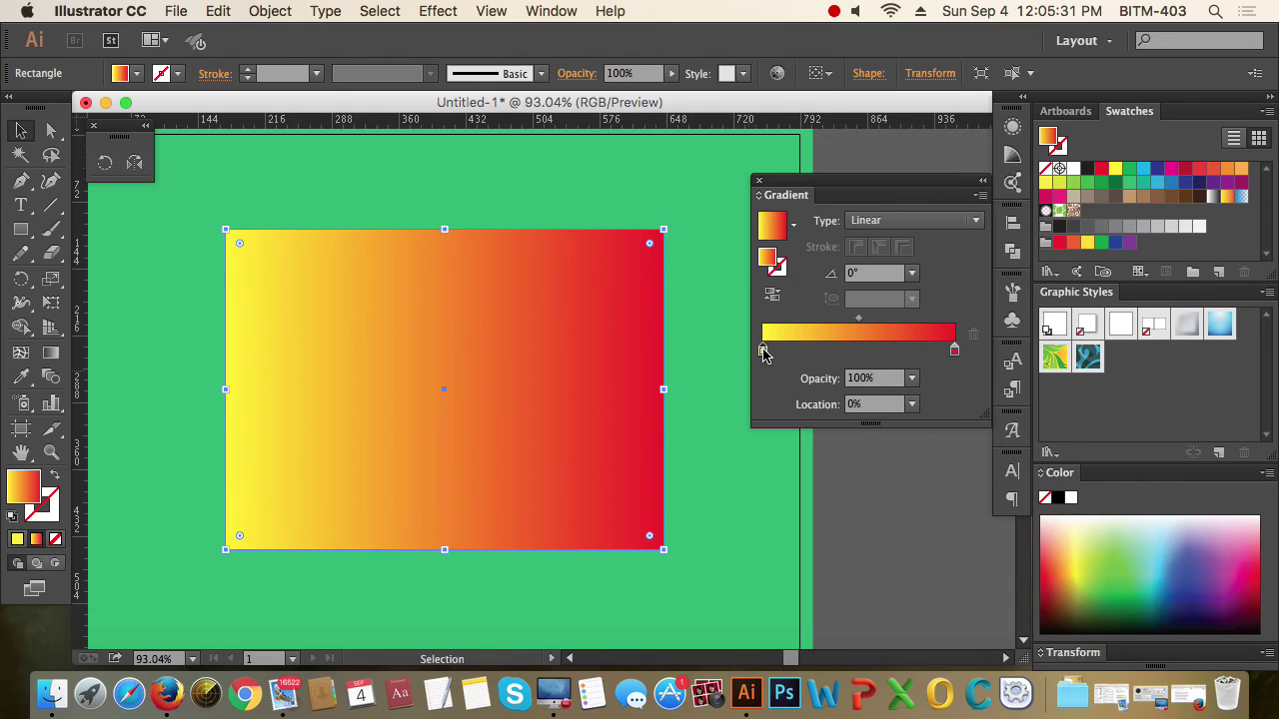
# Step: Lower the yellow stop's opacity to 50% and then 0%, and check the fade against the green background with the rectangle deselected
pyautogui.click(954, 351)
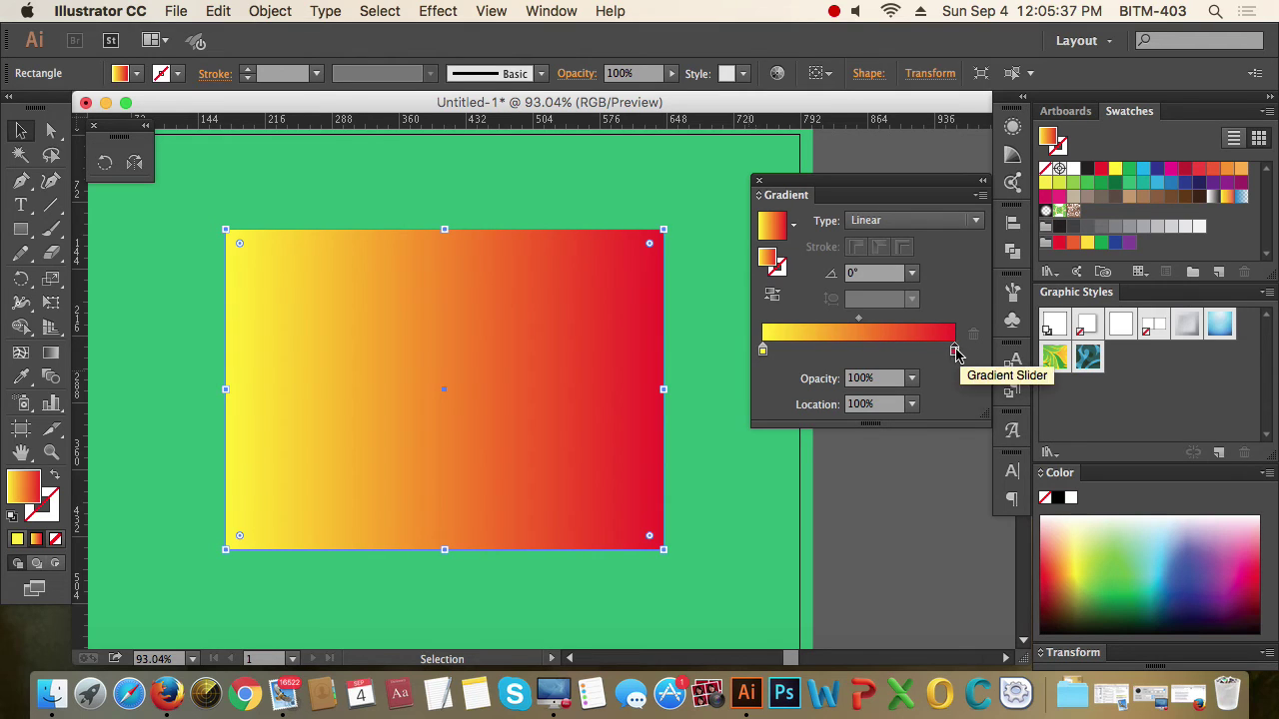
pyautogui.click(762, 351)
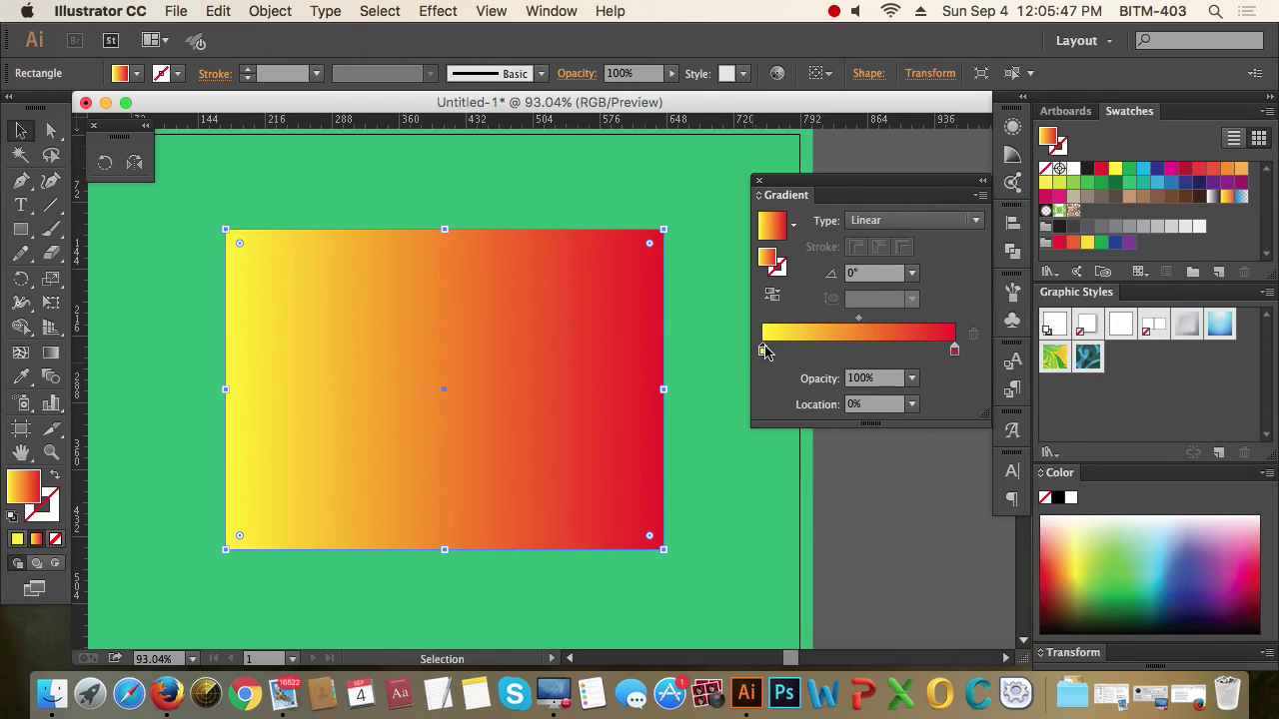
pyautogui.click(912, 379)
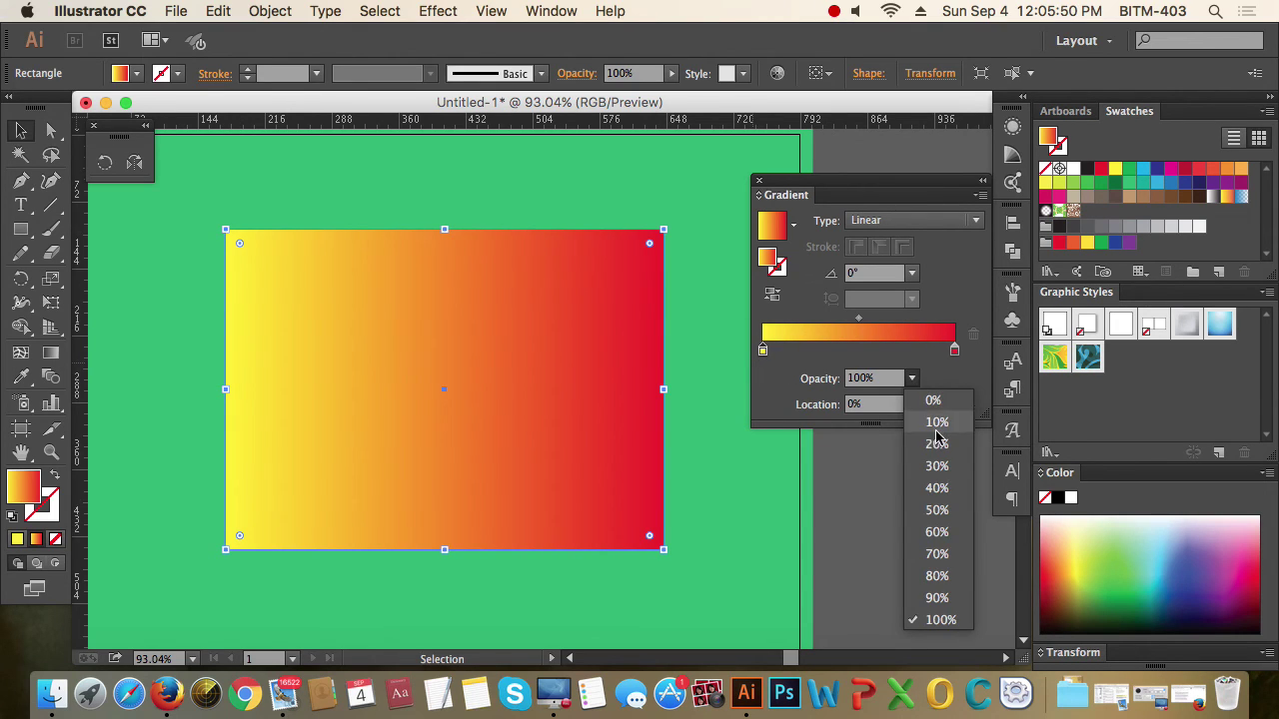
pyautogui.click(947, 512)
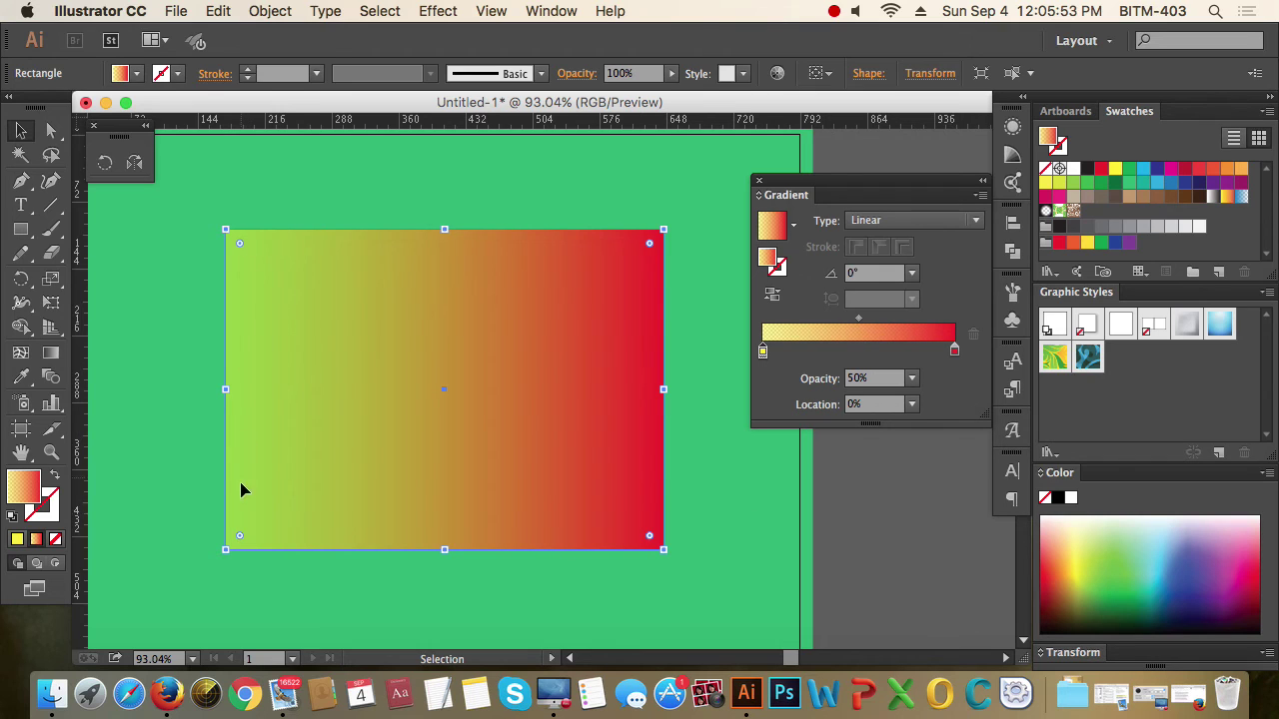
pyautogui.click(912, 379)
pyautogui.click(936, 408)
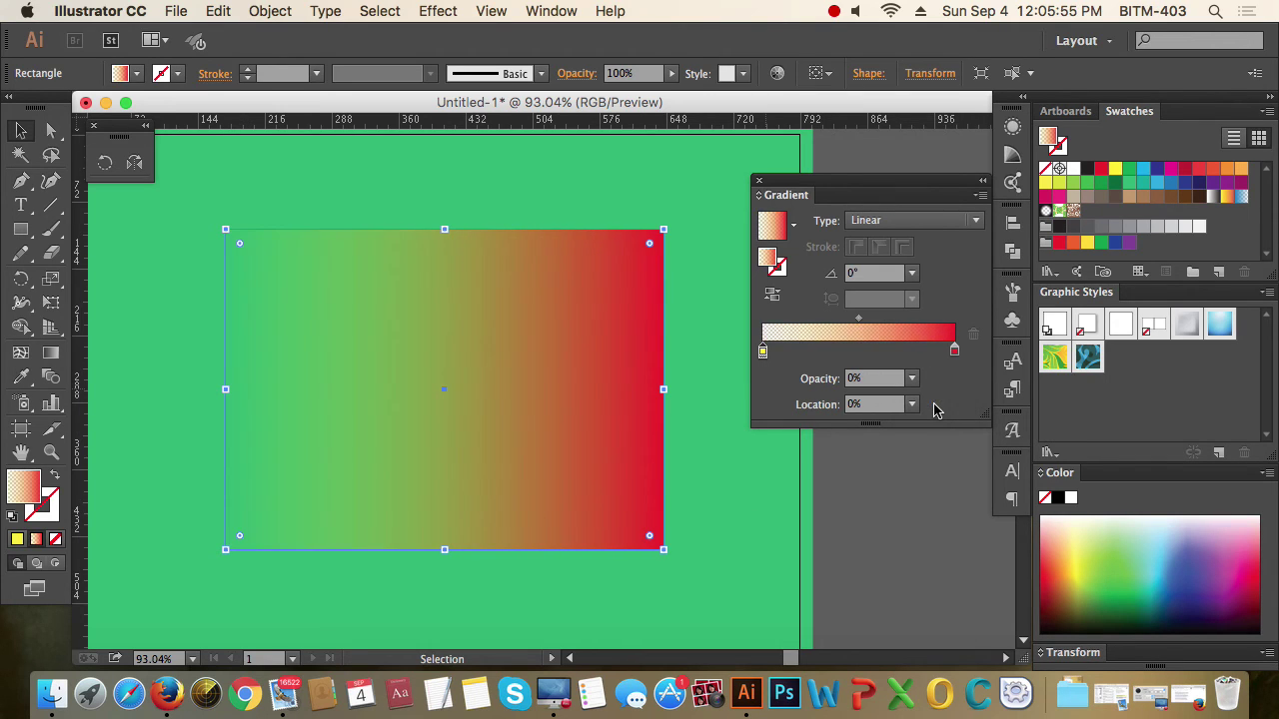
pyautogui.click(178, 367)
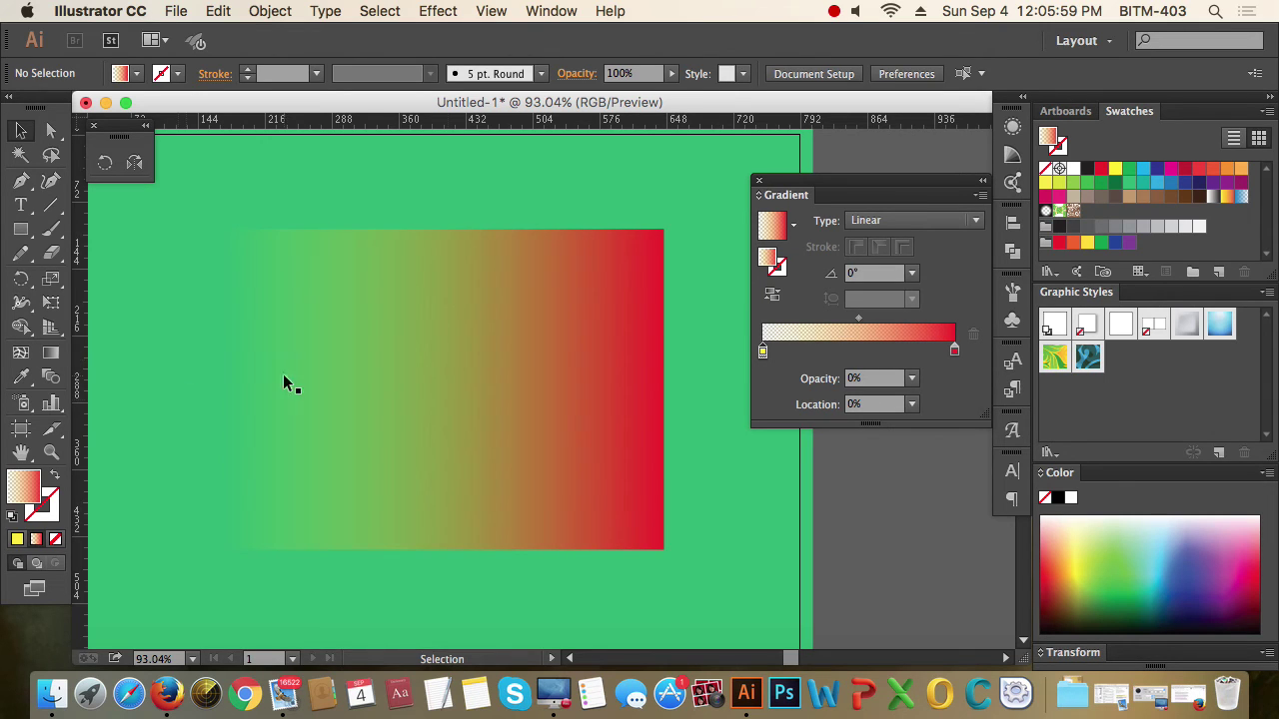
pyautogui.click(462, 407)
pyautogui.click(698, 421)
pyautogui.click(440, 404)
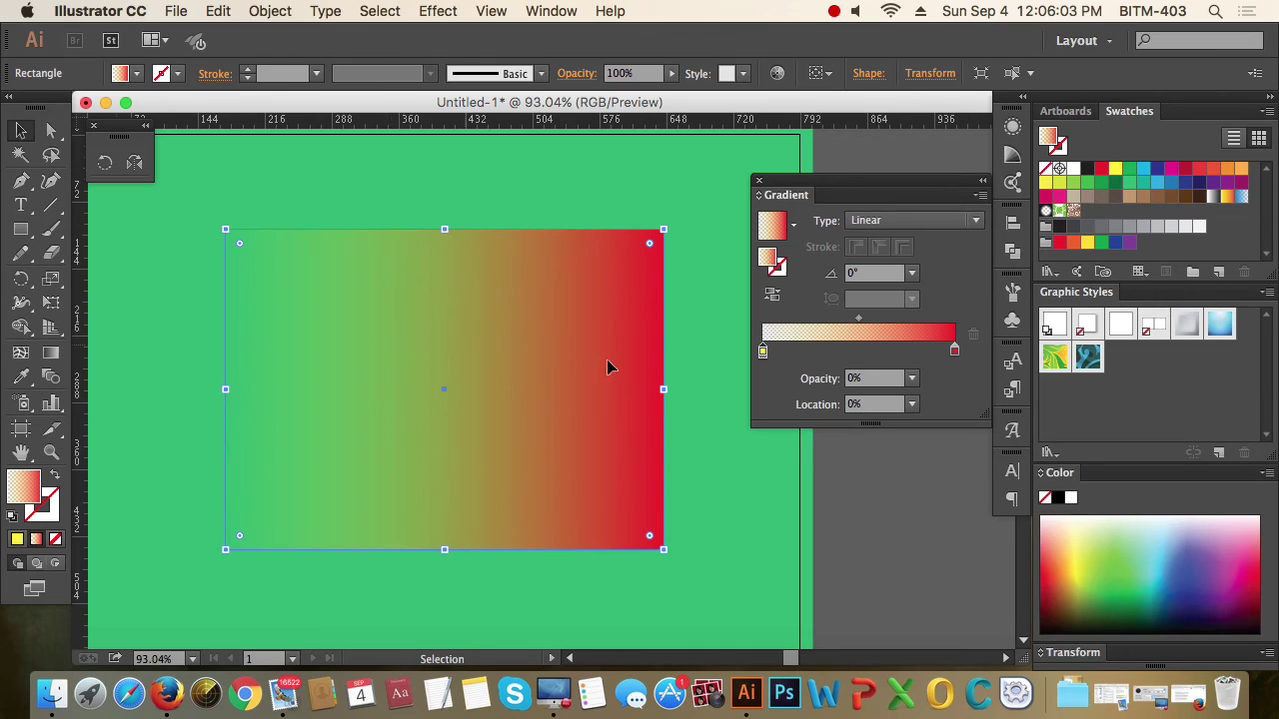
# Step: Recolor the gradient's red end stop with the black swatch and then with a dark green swatch
pyautogui.click(954, 351)
pyautogui.doubleClick(954, 351)
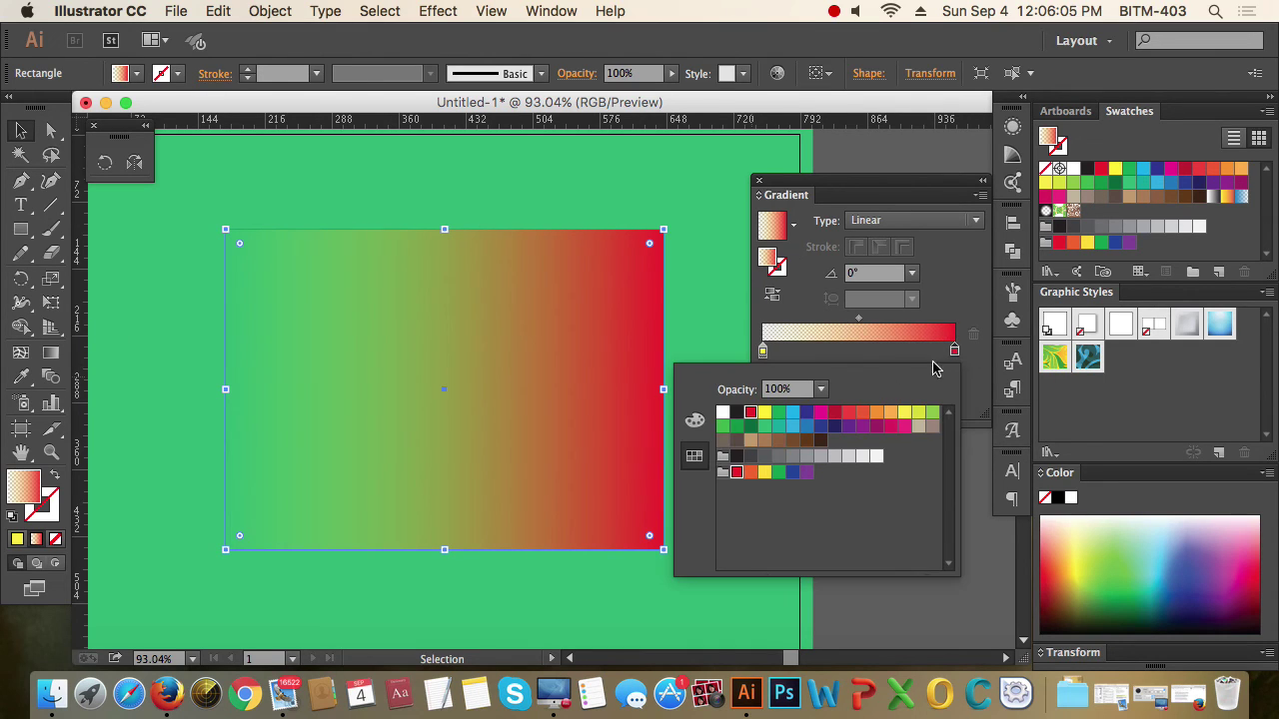
pyautogui.click(736, 412)
pyautogui.click(660, 600)
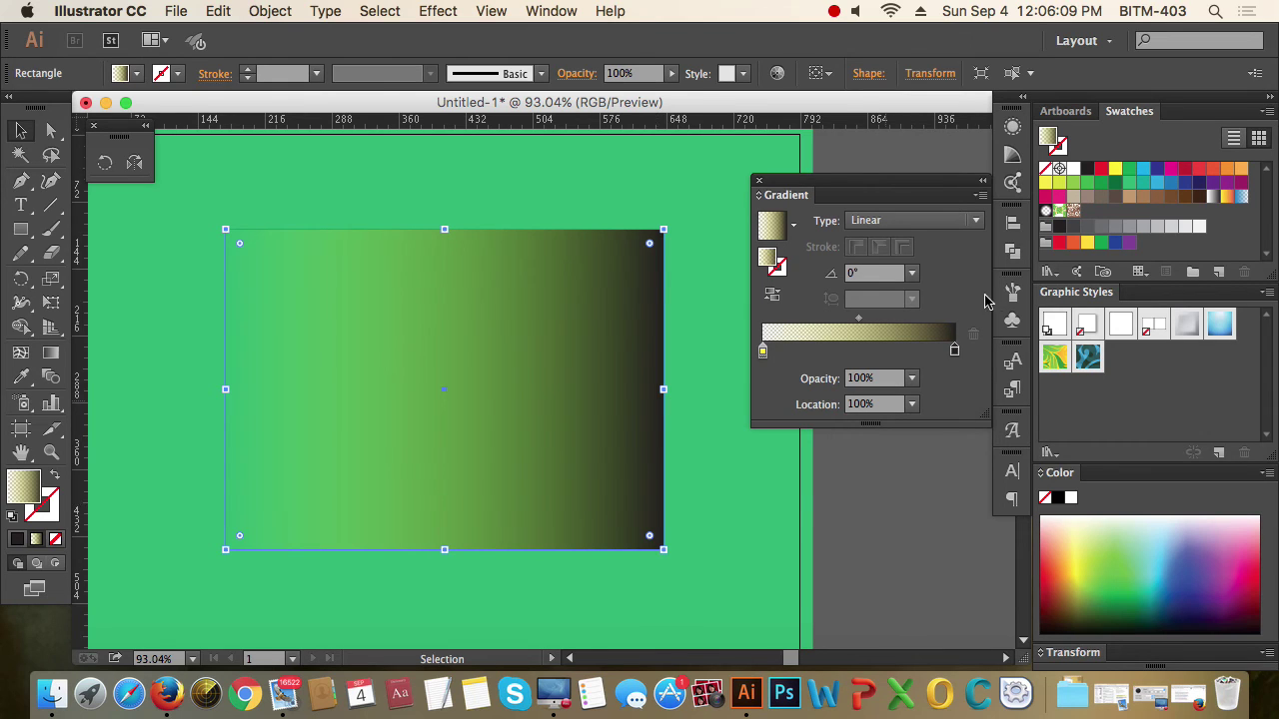
pyautogui.doubleClick(954, 350)
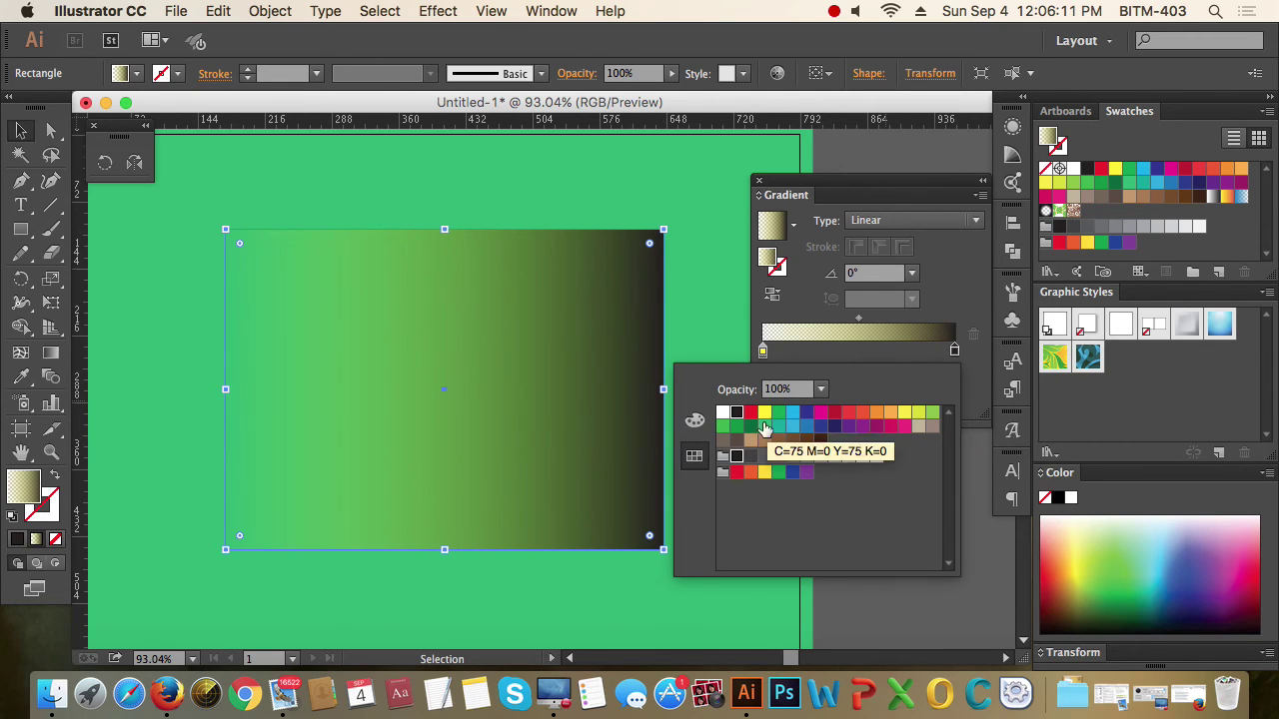
pyautogui.click(750, 428)
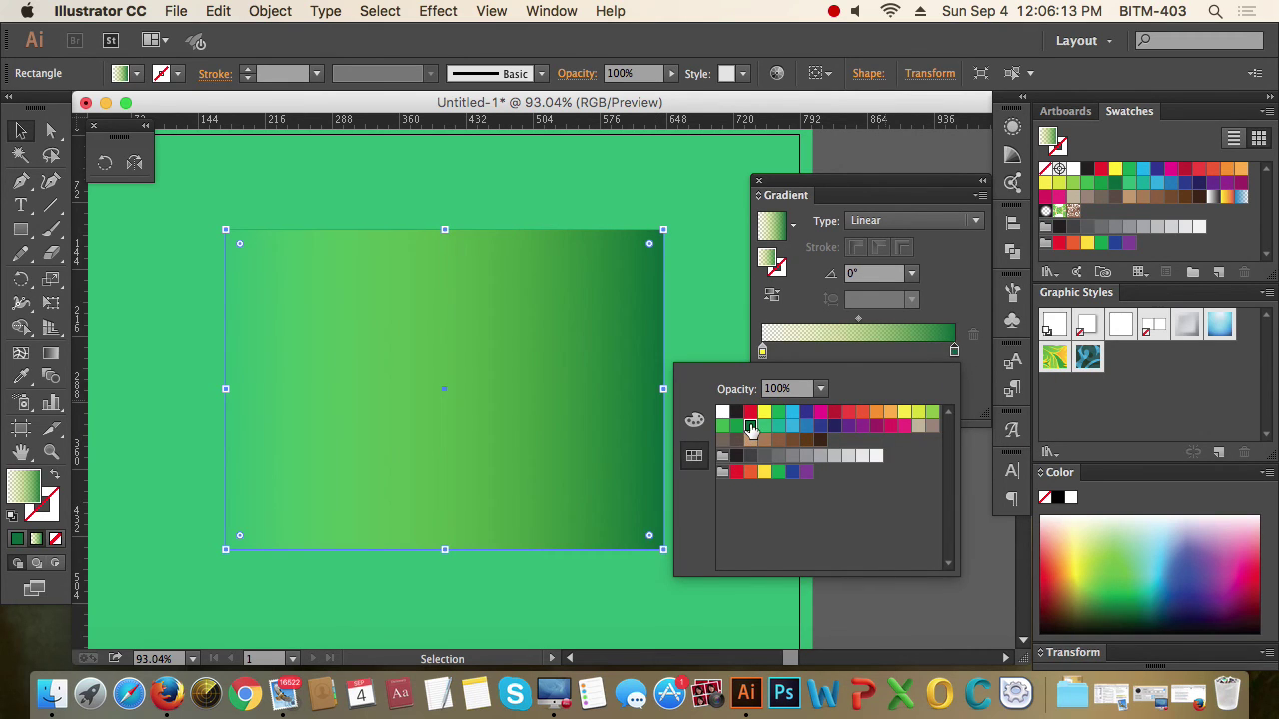
# Step: Recolor the transparent yellow stop green and check the fade with the rectangle deselected
pyautogui.click(763, 351)
pyautogui.click(763, 351)
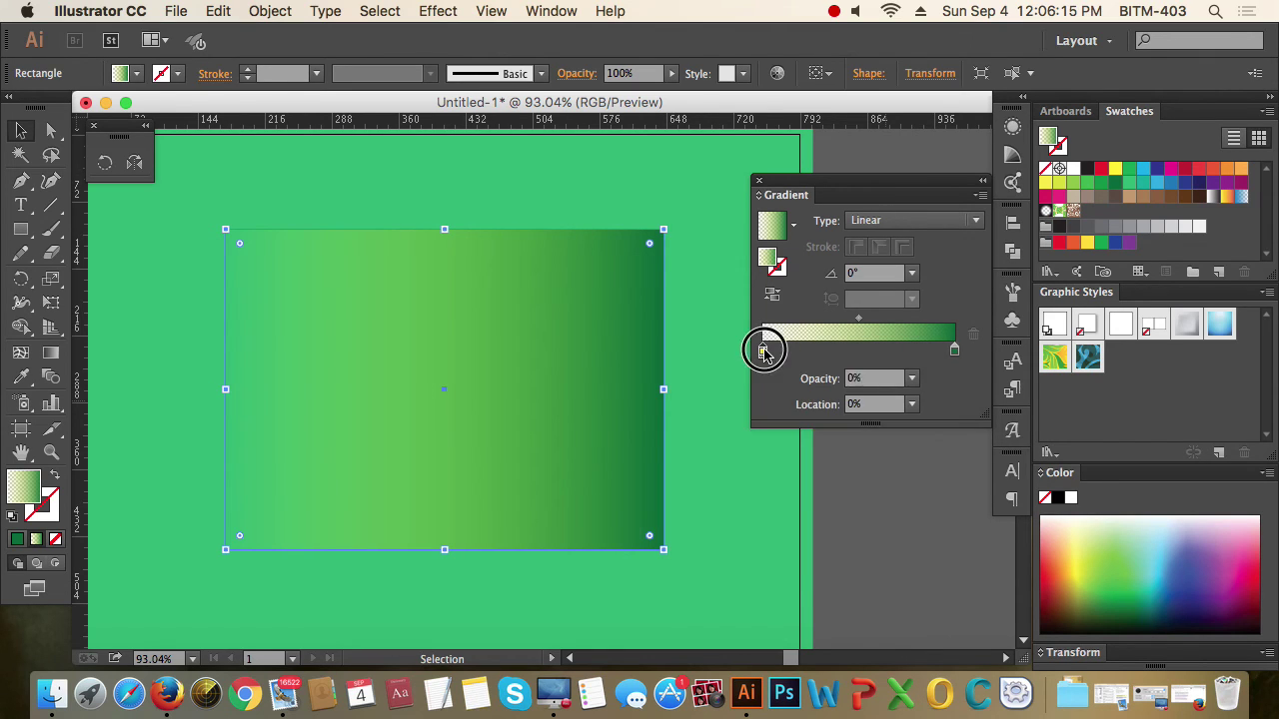
pyautogui.doubleClick(763, 350)
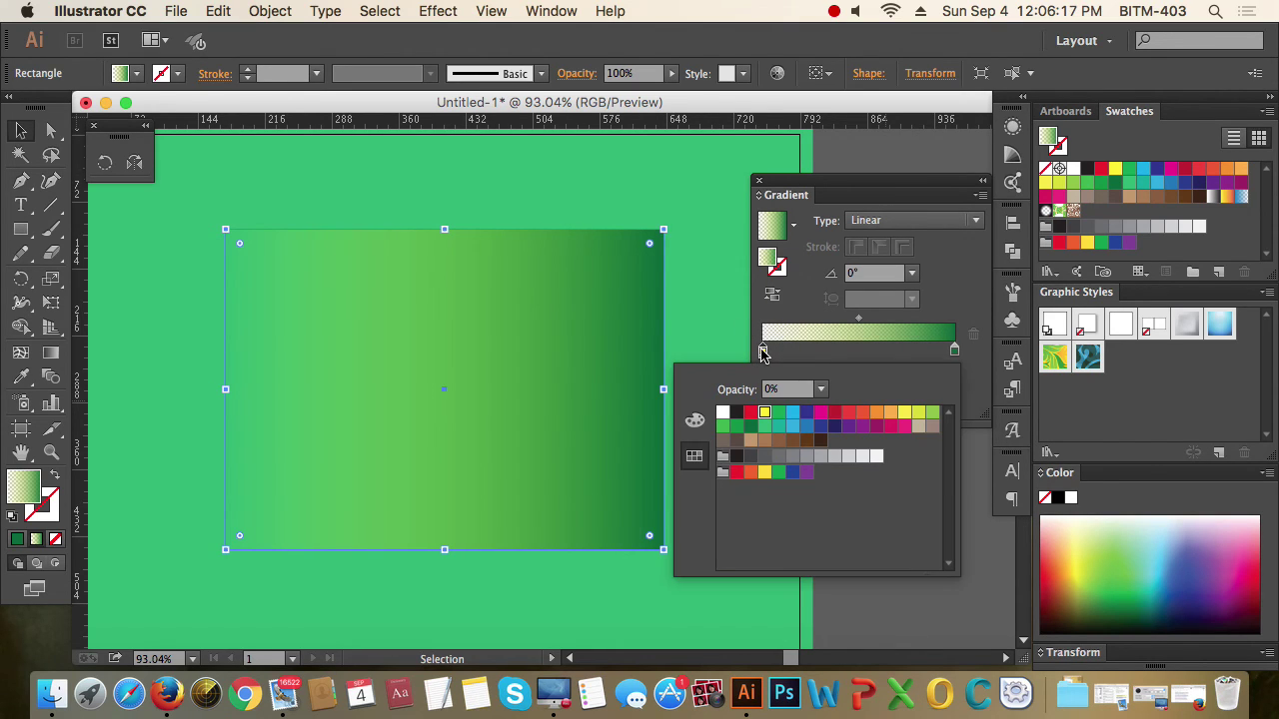
pyautogui.click(765, 413)
pyautogui.click(781, 426)
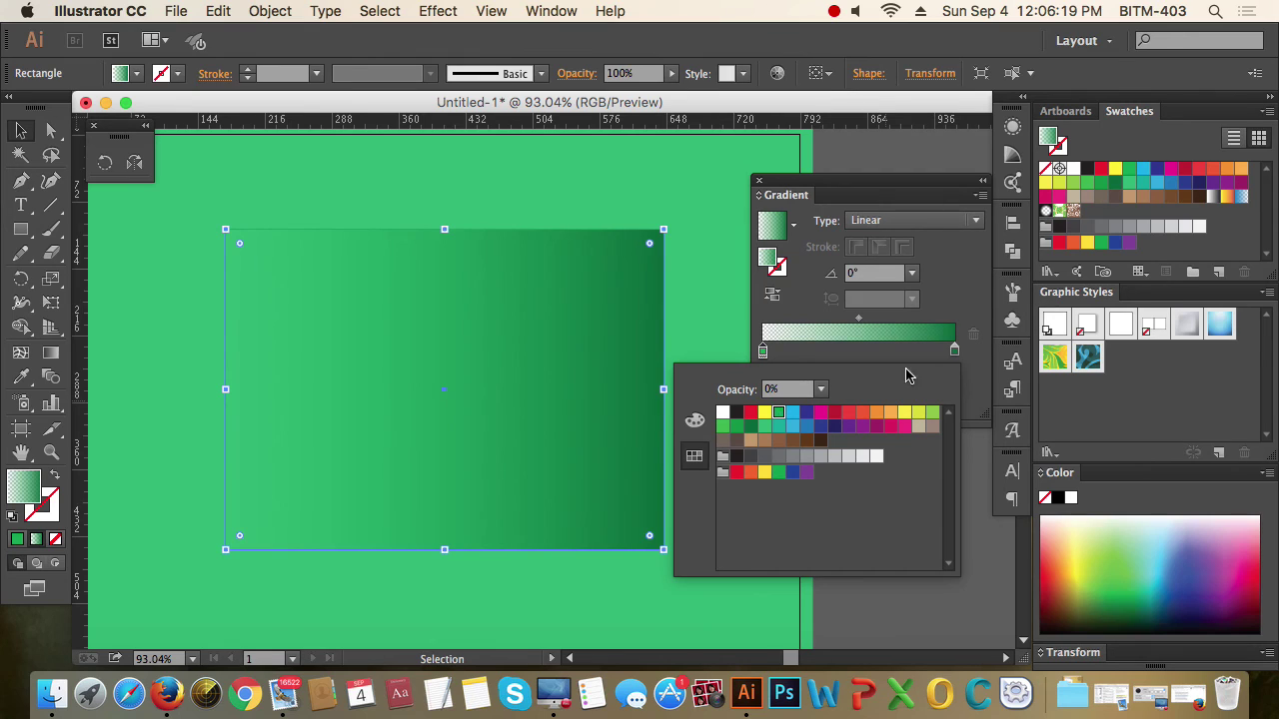
pyautogui.click(984, 385)
pyautogui.click(755, 516)
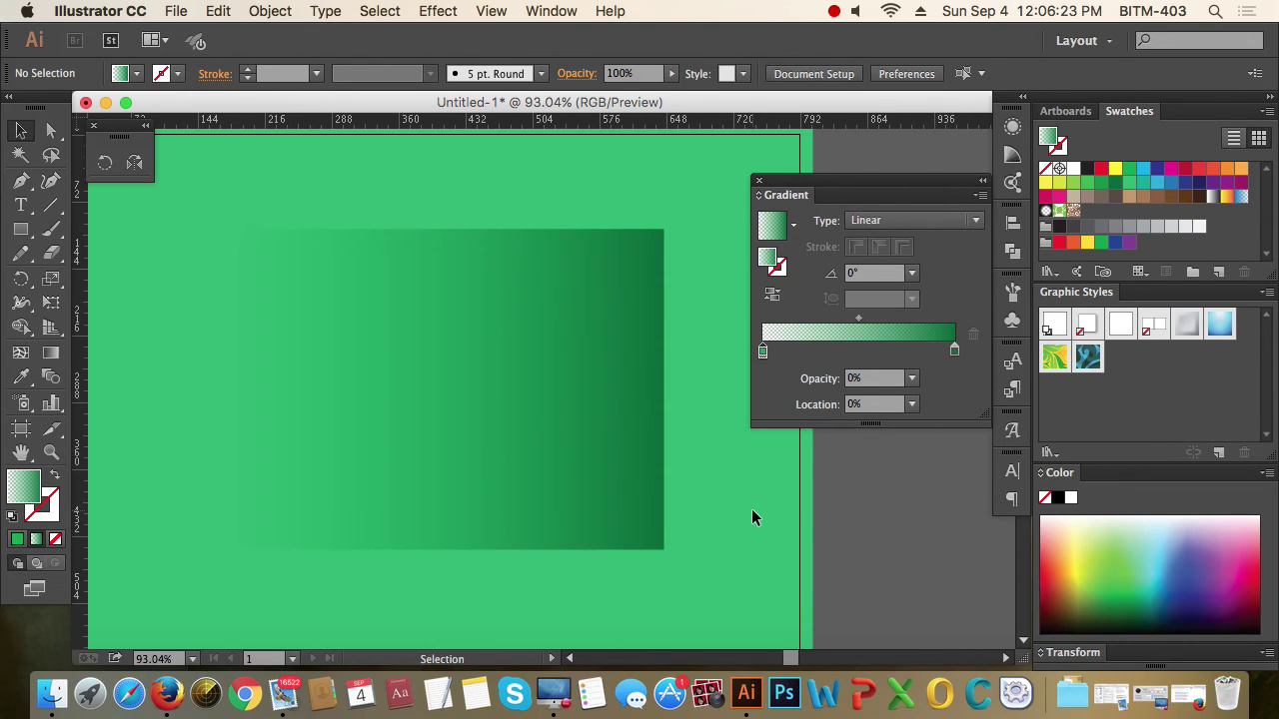
pyautogui.click(613, 415)
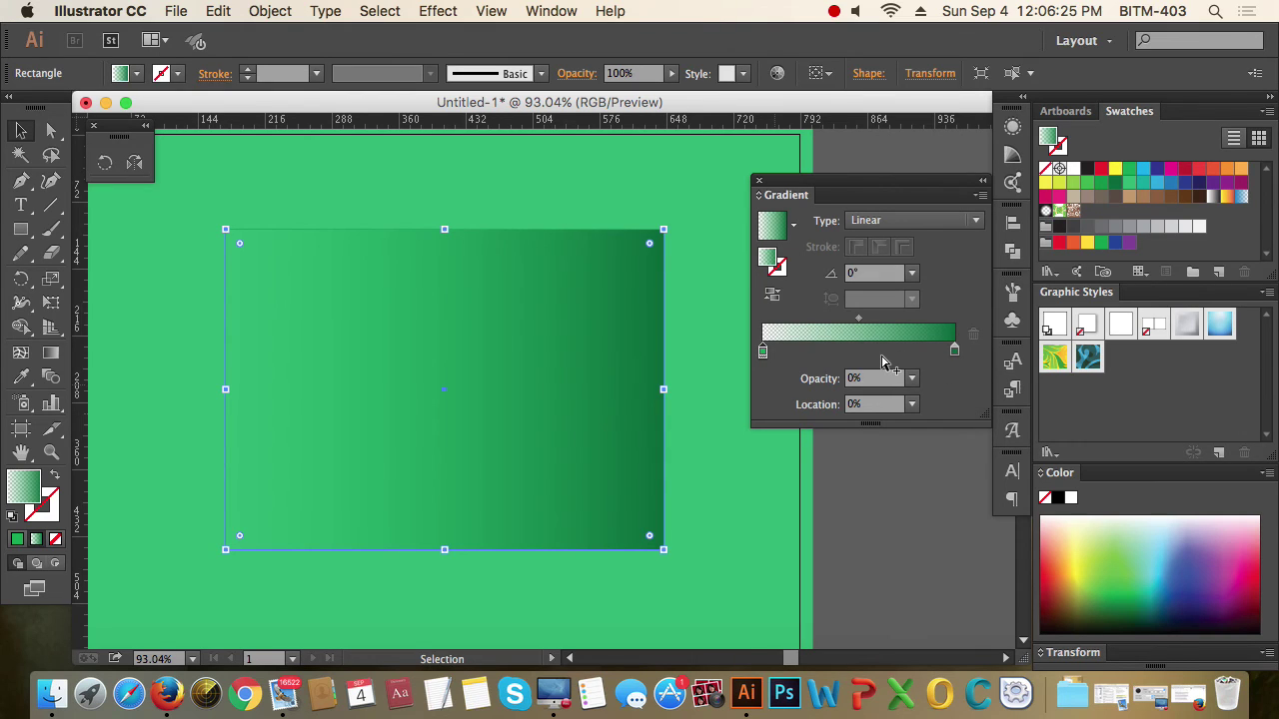
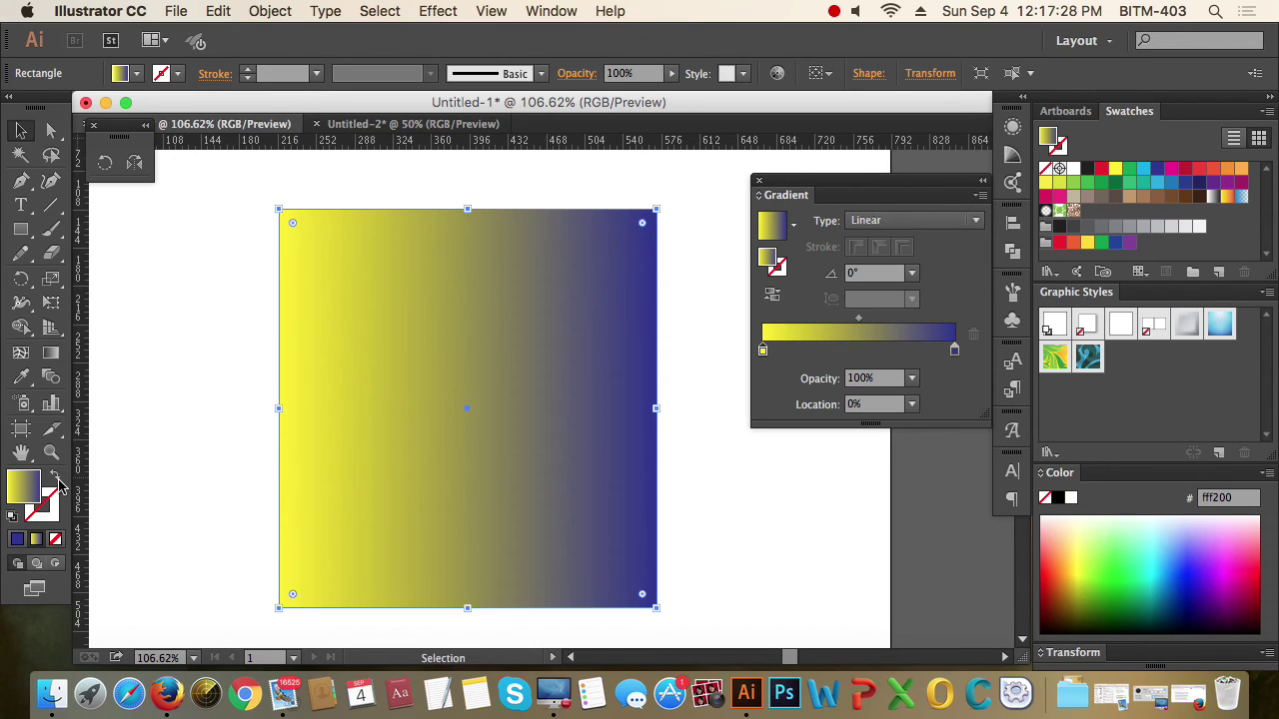
# Step: Swap the rectangle's fill and stroke so the yellow-to-blue gradient colors the stroke, and set the stroke weight to 20 pt
pyautogui.click(58, 482)
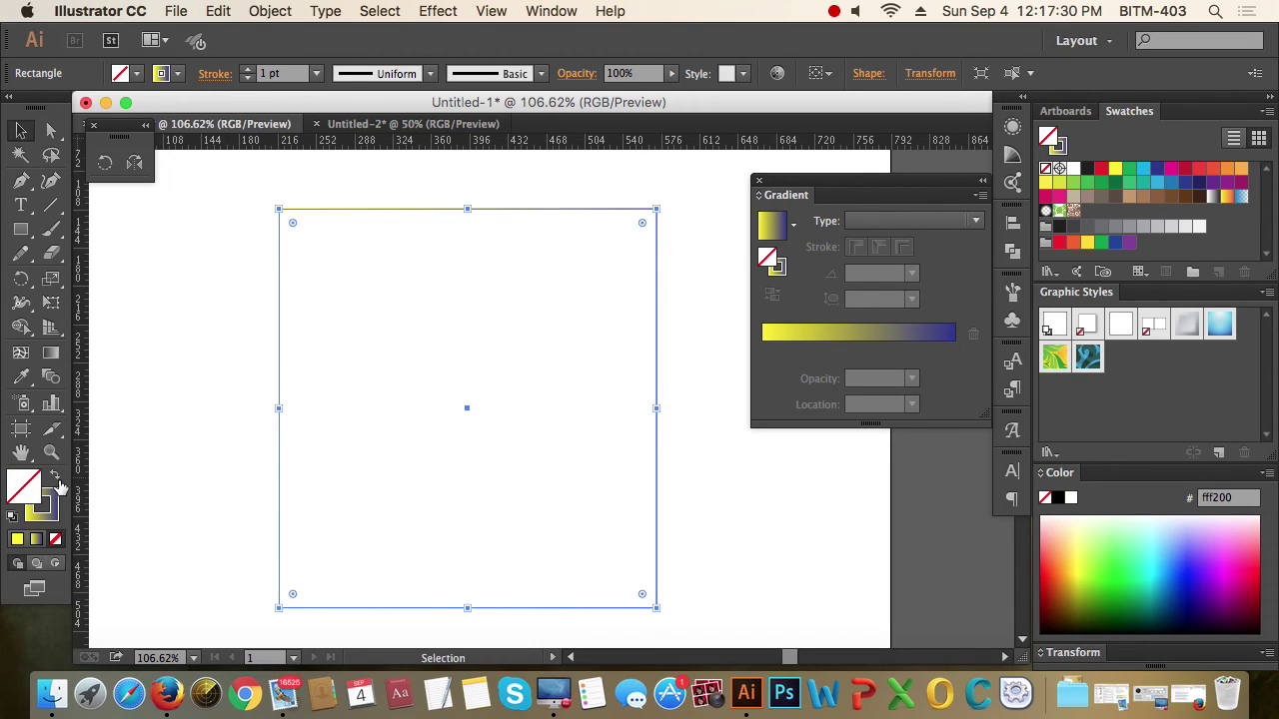
pyautogui.click(52, 514)
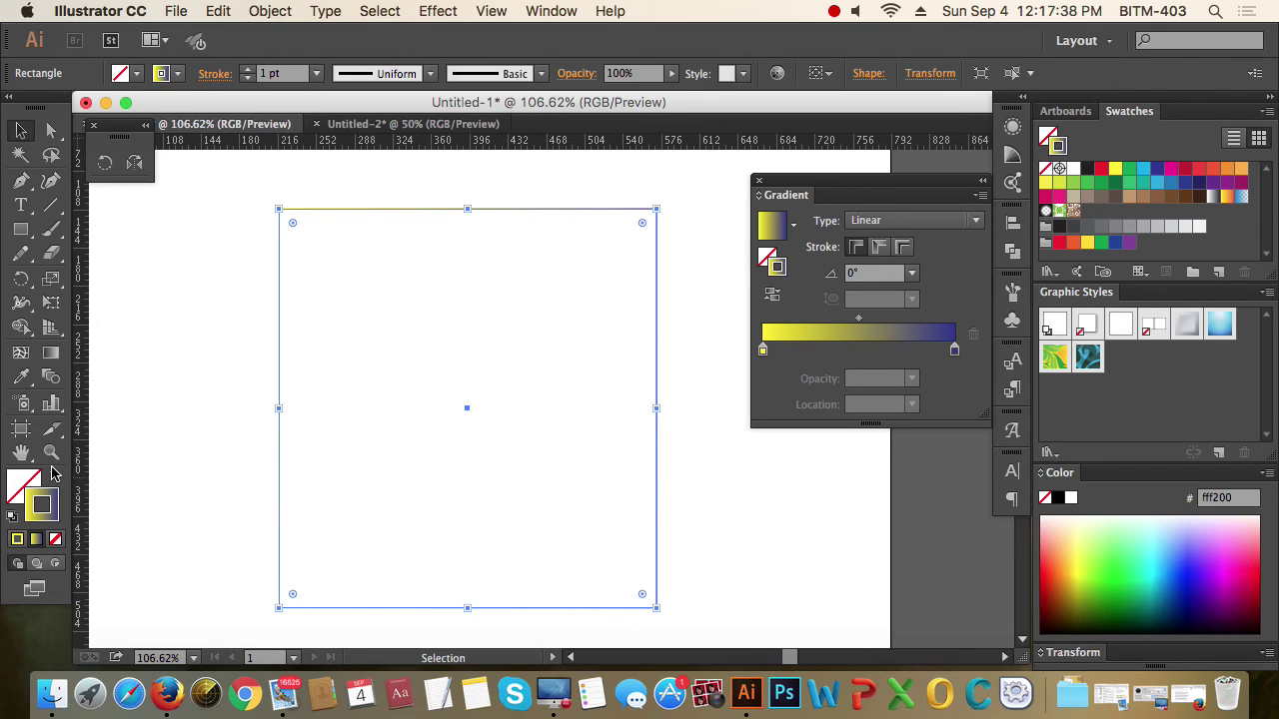
pyautogui.click(246, 70)
pyautogui.click(246, 71)
pyautogui.click(245, 71)
pyautogui.click(246, 71)
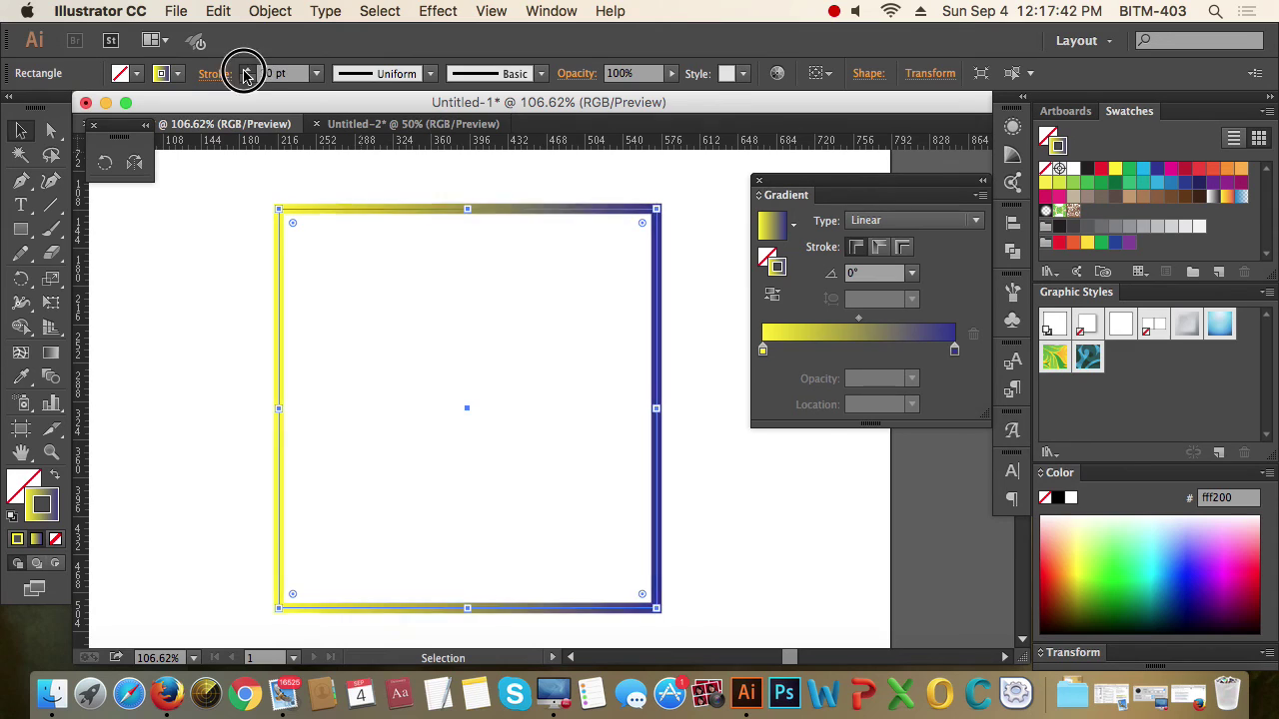
pyautogui.click(246, 73)
pyautogui.click(274, 73)
pyautogui.write('20')
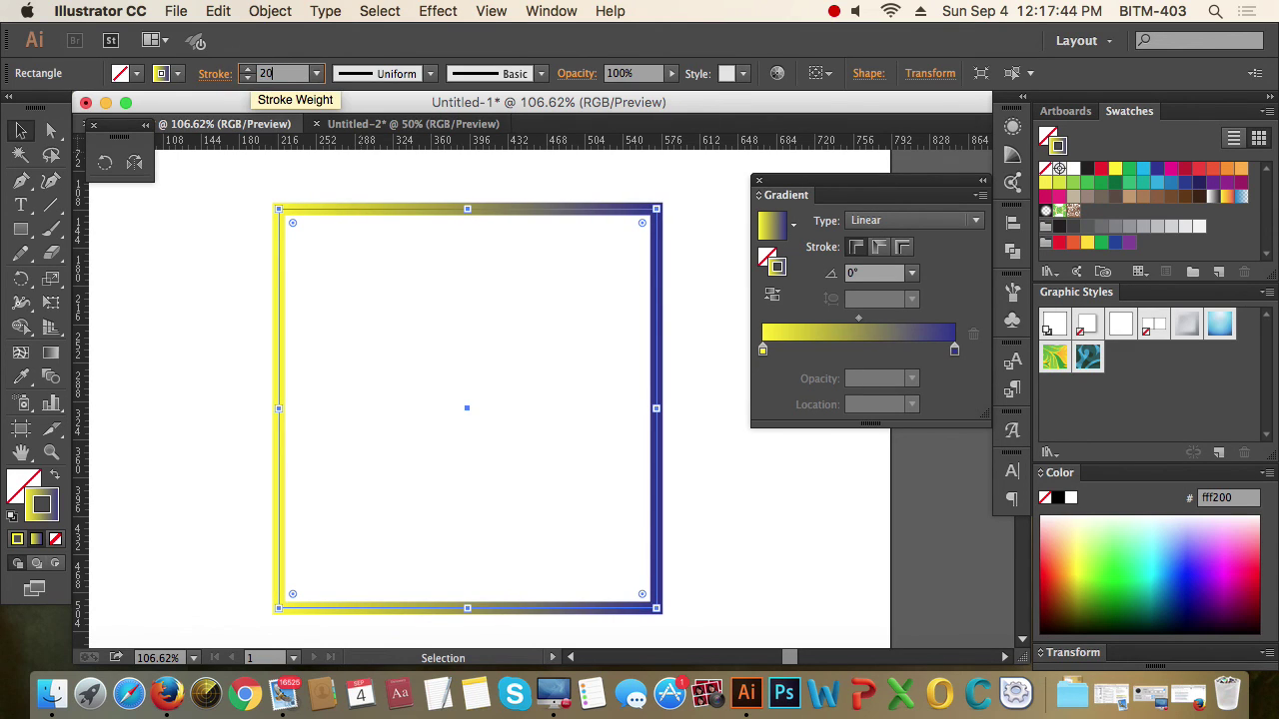
pyautogui.press('Return')
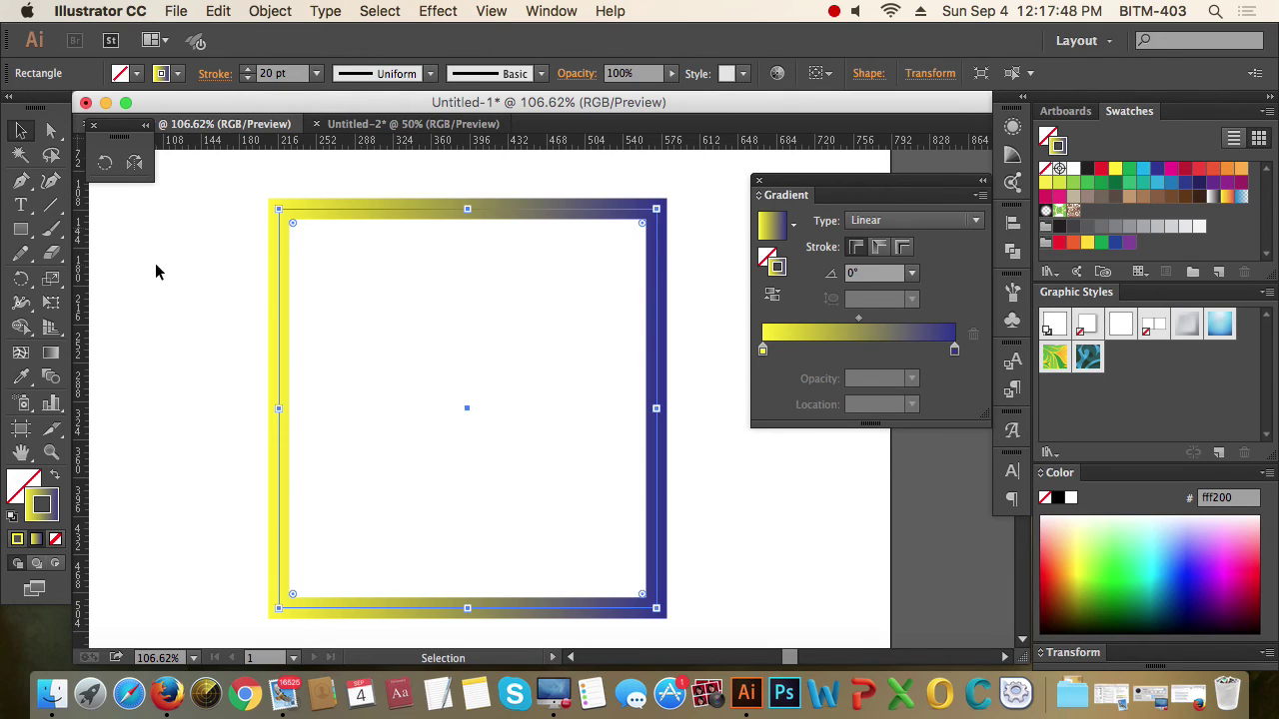
pyautogui.click(160, 288)
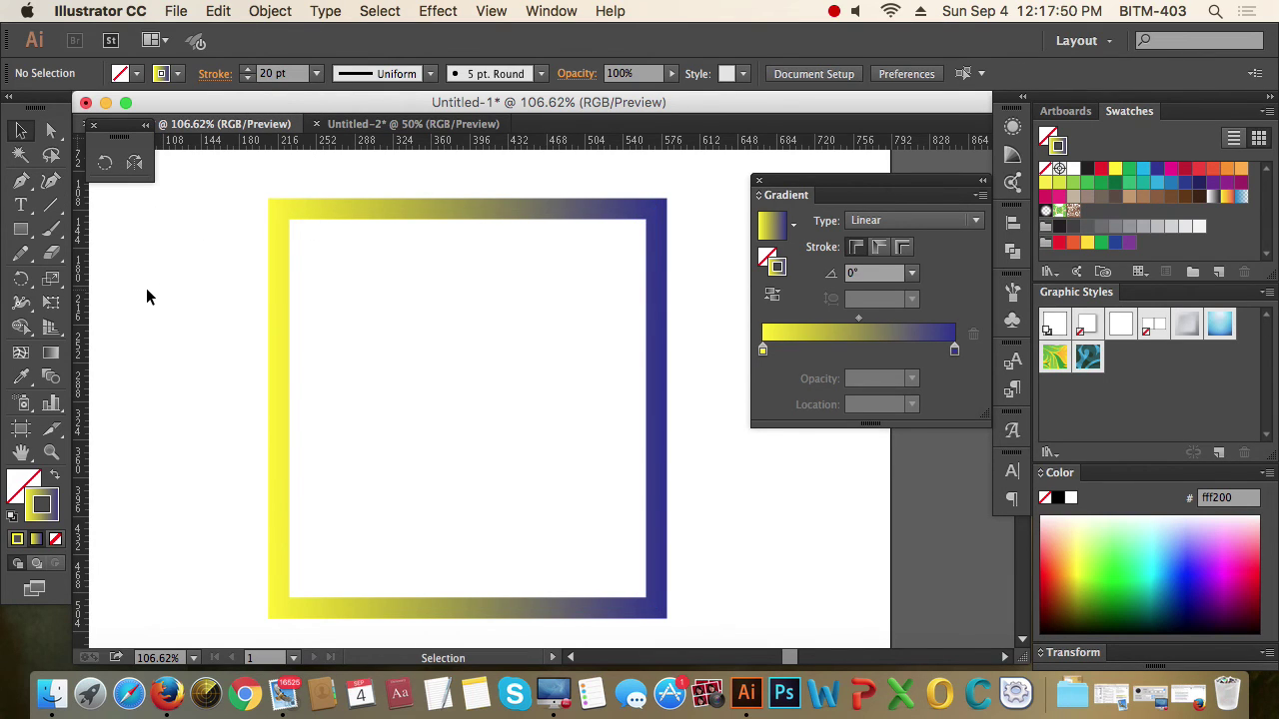
# Step: Apply the yellow-to-blue gradient along the rectangle's stroke and check it with the rectangle deselected
pyautogui.moveTo(146, 297); pyautogui.dragTo(345, 347)
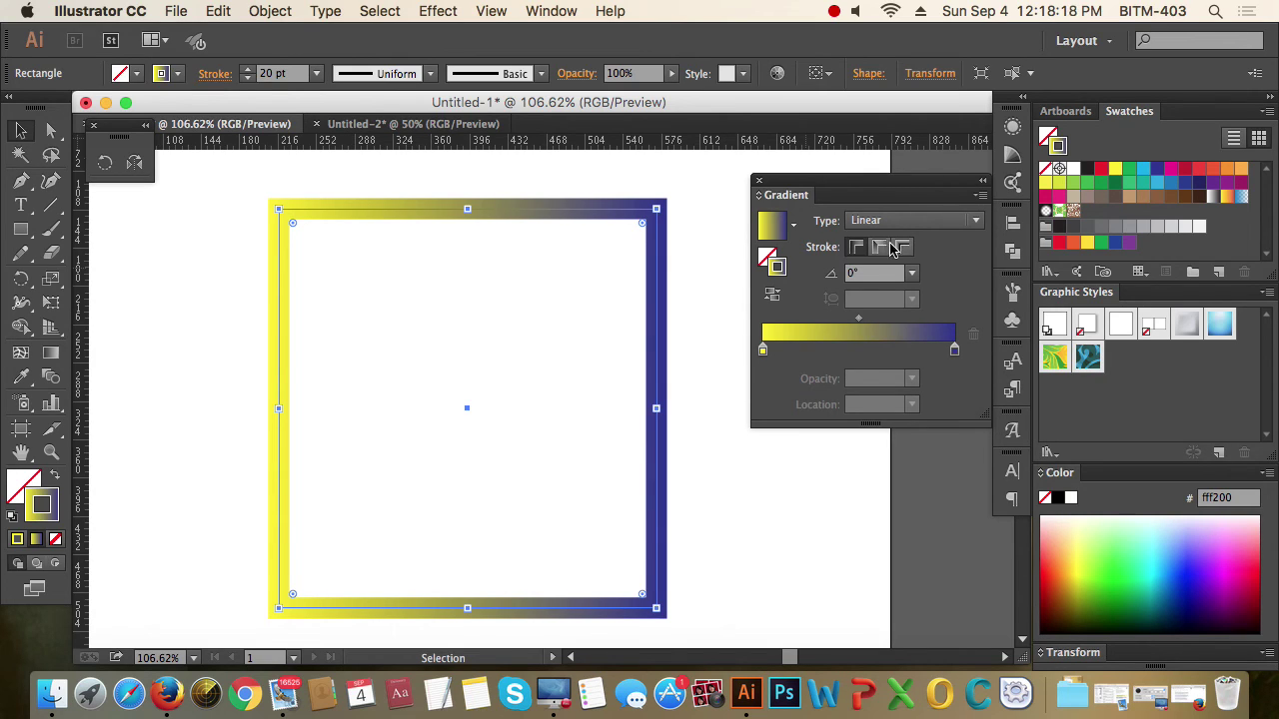
pyautogui.click(879, 253)
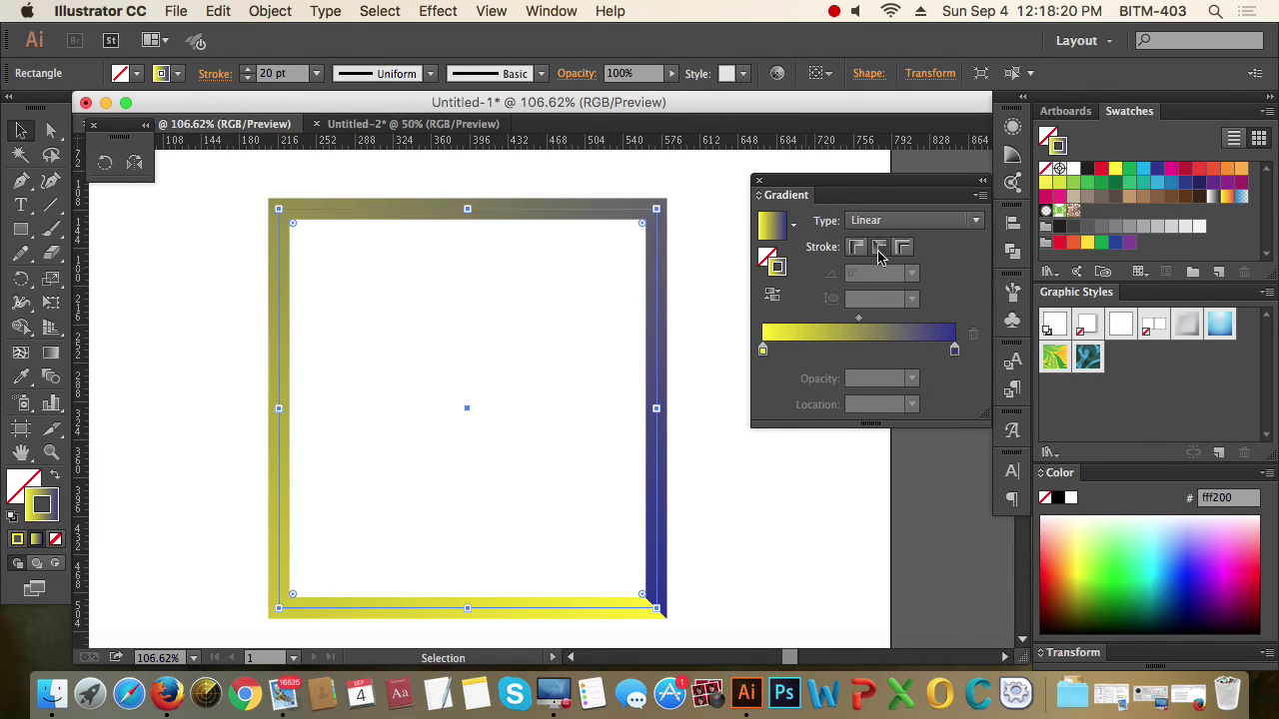
pyautogui.click(715, 564)
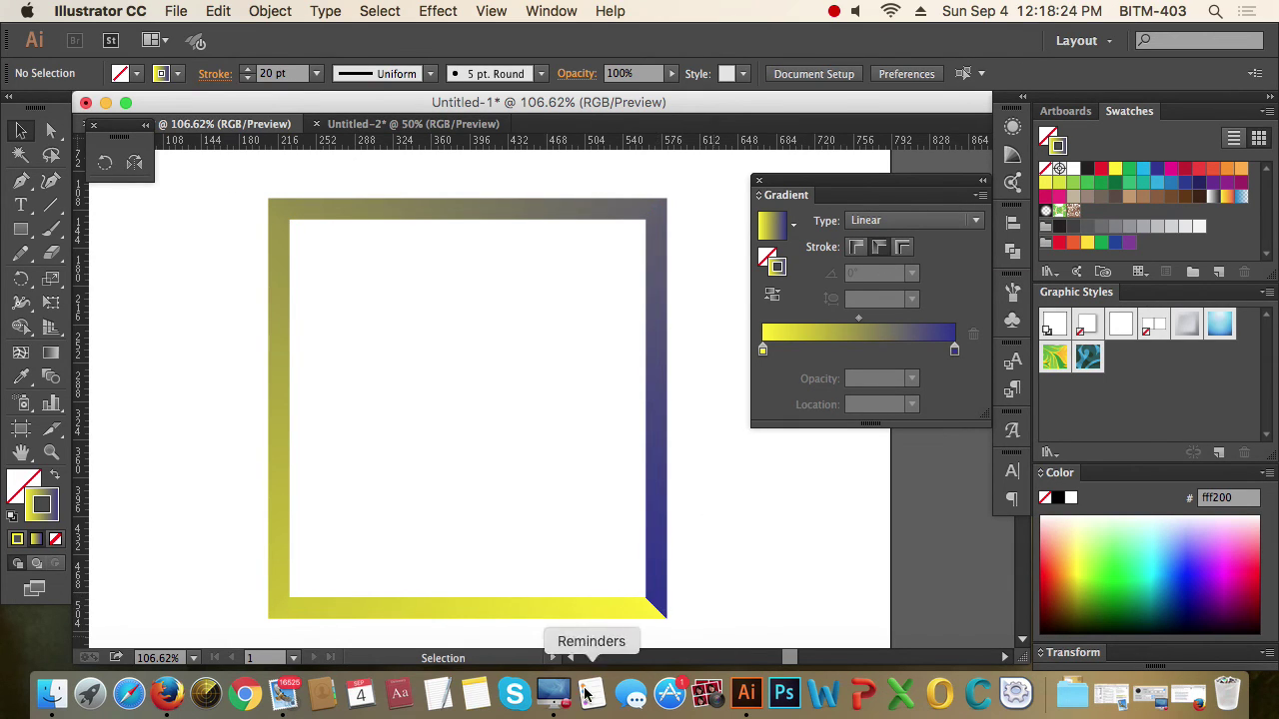
# Step: Apply the gradient across the rectangle's stroke and check it with the rectangle deselected
pyautogui.moveTo(733, 437); pyautogui.dragTo(611, 493)
pyautogui.click(902, 246)
pyautogui.click(739, 506)
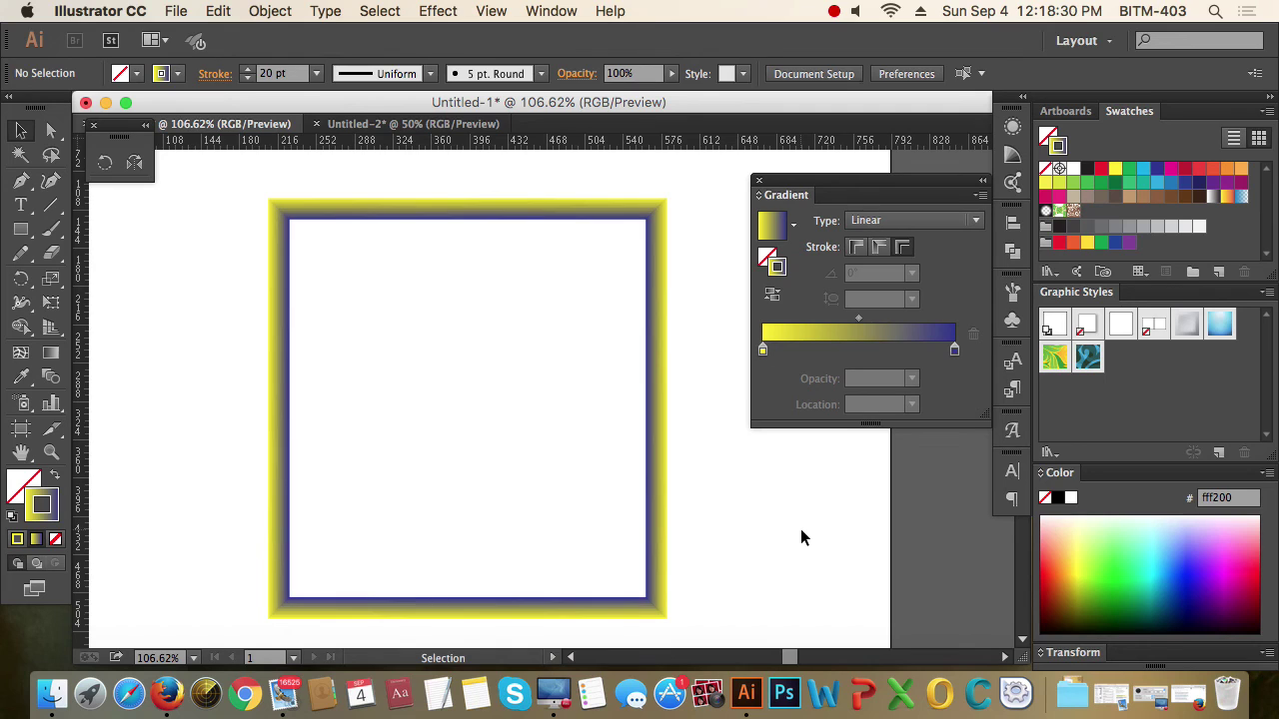
# Step: Reverse the color order of the rectangle's stroke gradient and deselect the rectangle
pyautogui.moveTo(794, 531); pyautogui.dragTo(624, 508)
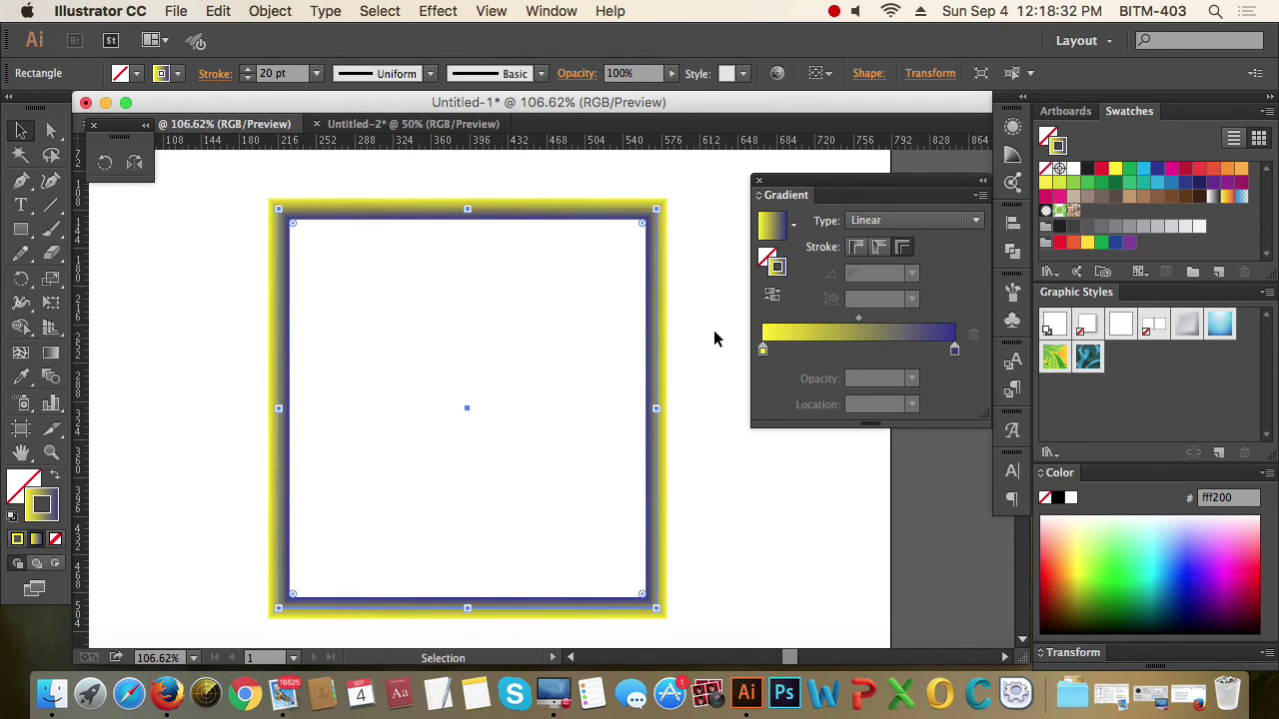
pyautogui.click(769, 296)
pyautogui.click(736, 478)
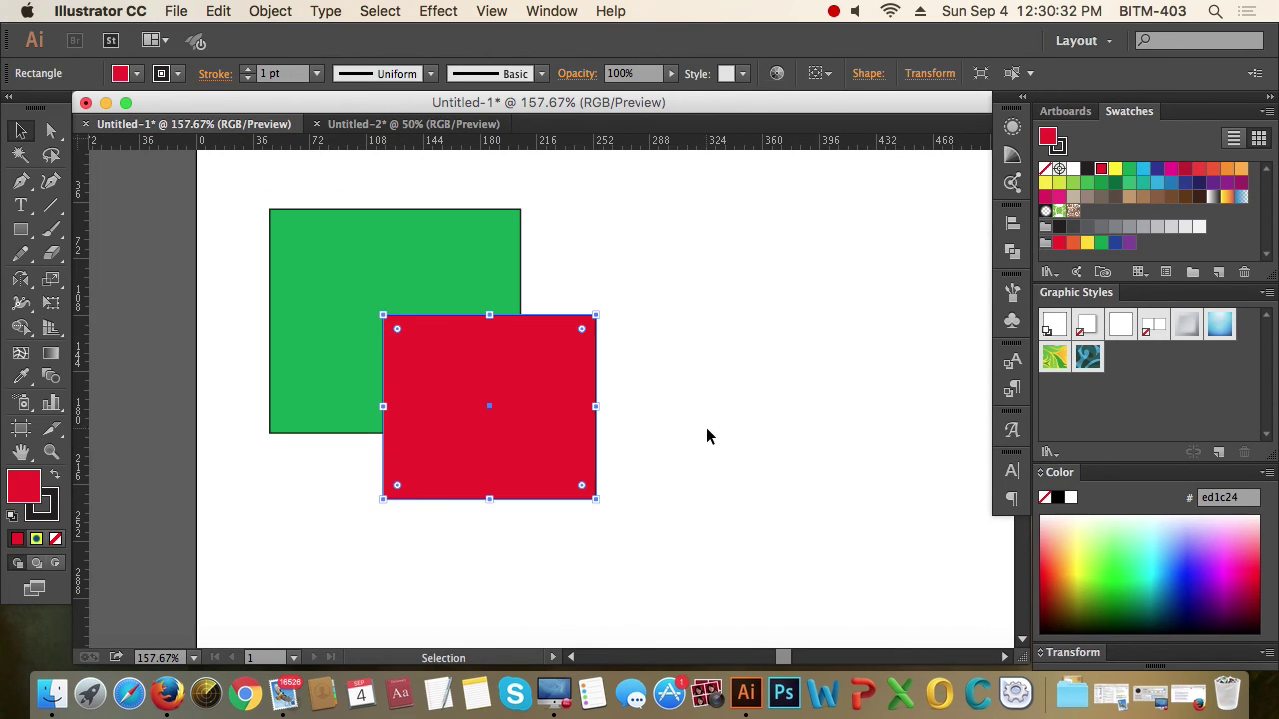
# Step: Select the overlapping red and green rectangles one at a time to examine them as separate shapes
pyautogui.click(707, 433)
pyautogui.click(570, 379)
pyautogui.click(705, 410)
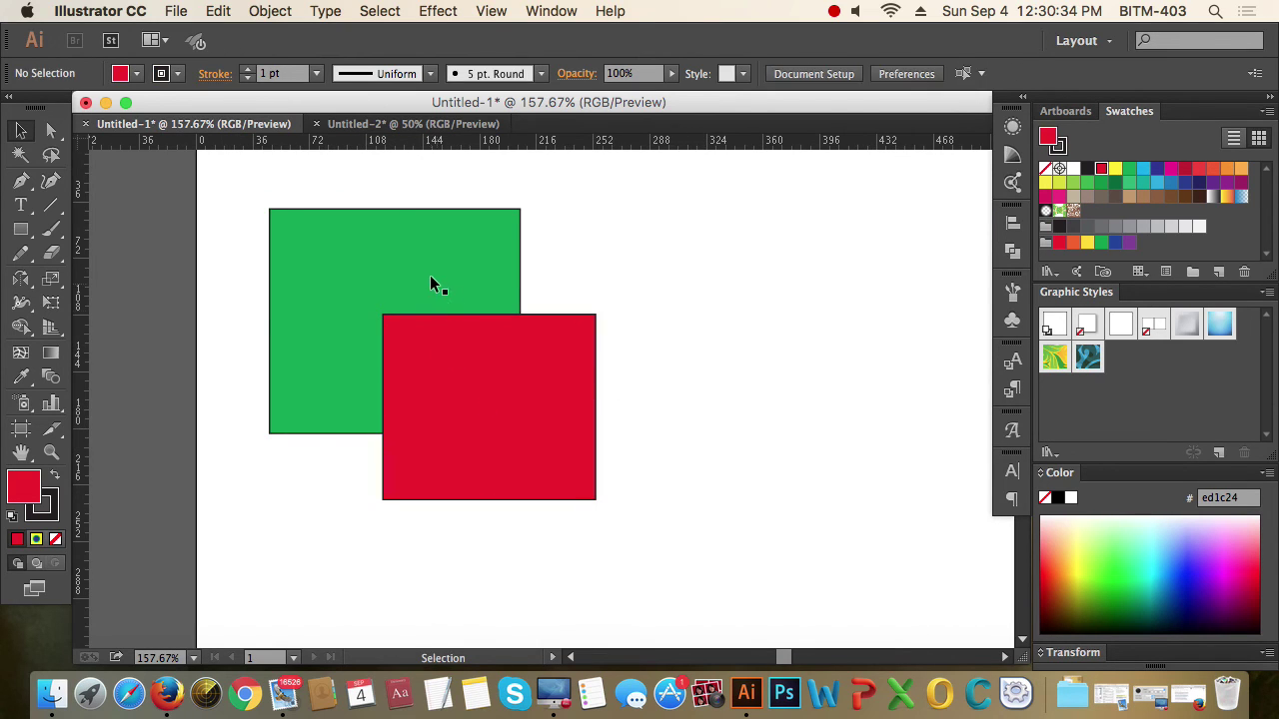
pyautogui.click(432, 277)
pyautogui.click(688, 397)
pyautogui.click(584, 402)
pyautogui.click(704, 420)
# Step: Duplicate the overlapping green and red rectangle pair straight down, leaving a small gap below the original
pyautogui.moveTo(619, 405); pyautogui.dragTo(366, 260)
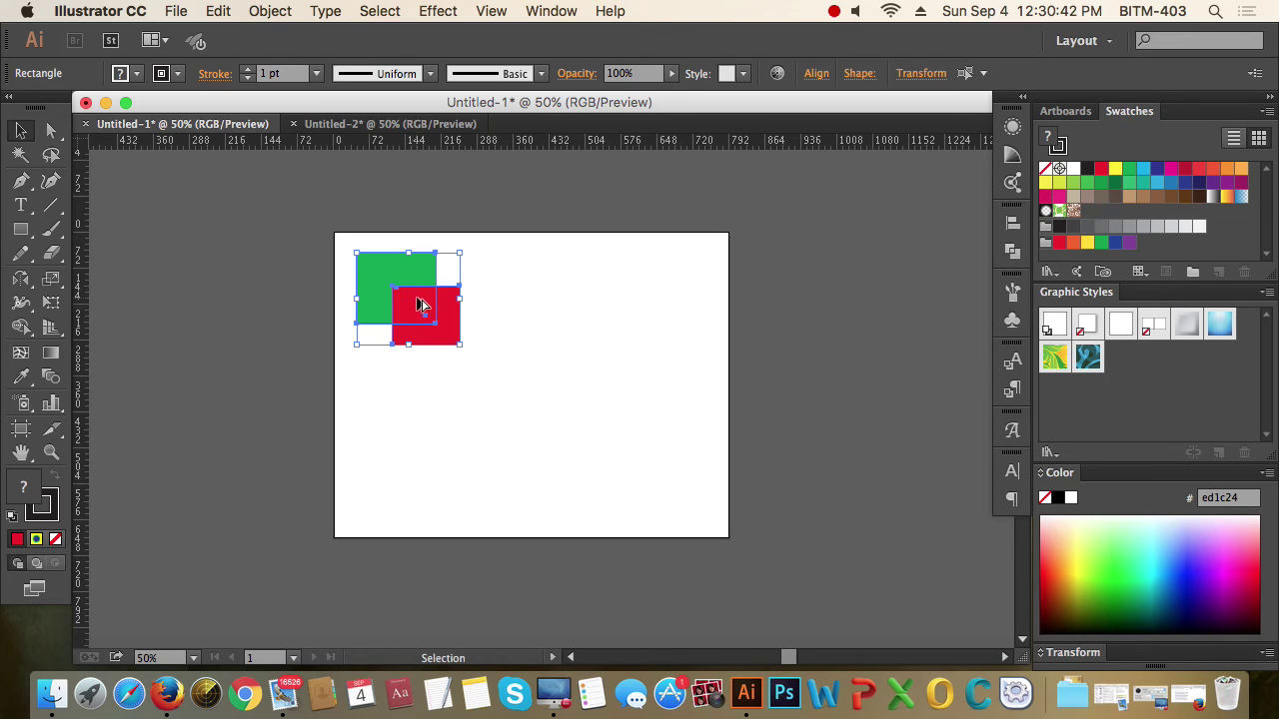
pyautogui.moveTo(417, 306); pyautogui.dragTo(422, 407)
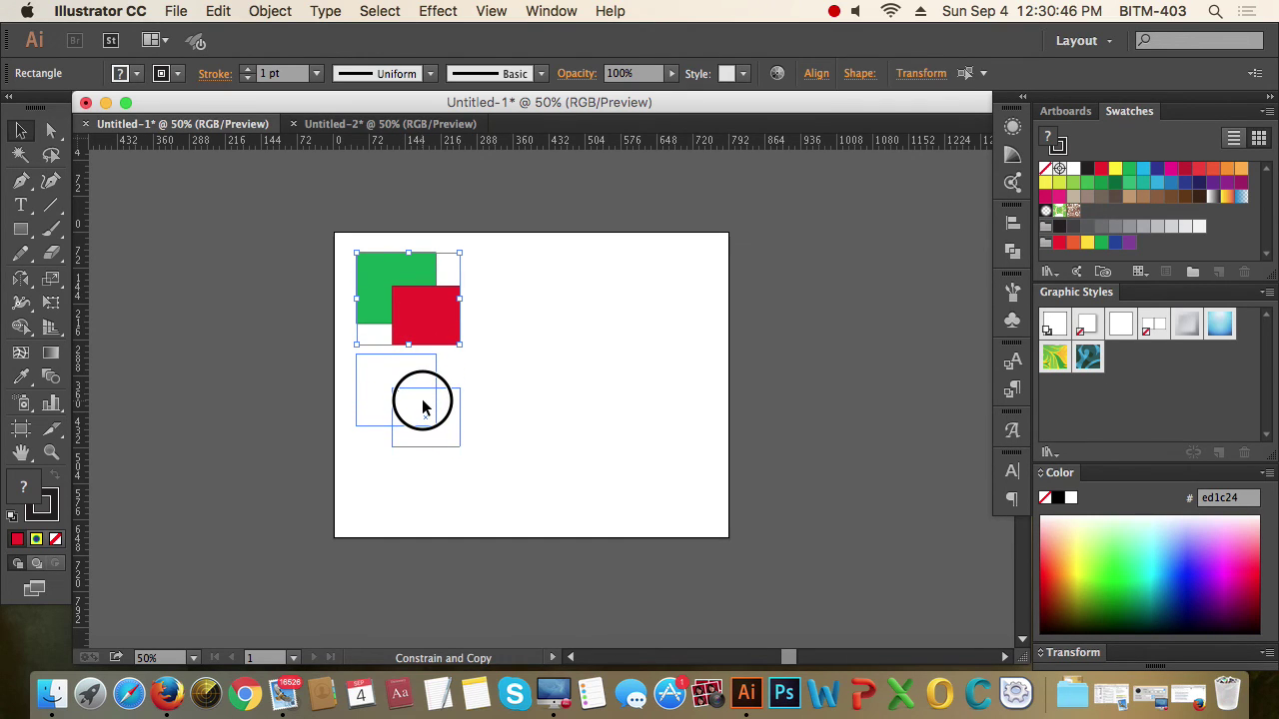
pyautogui.moveTo(422, 406)
pyautogui.mouseDown()
pyautogui.moveTo(449, 420)
pyautogui.moveTo(417, 404)
pyautogui.moveTo(435, 421)
pyautogui.moveTo(416, 421)
pyautogui.mouseUp()
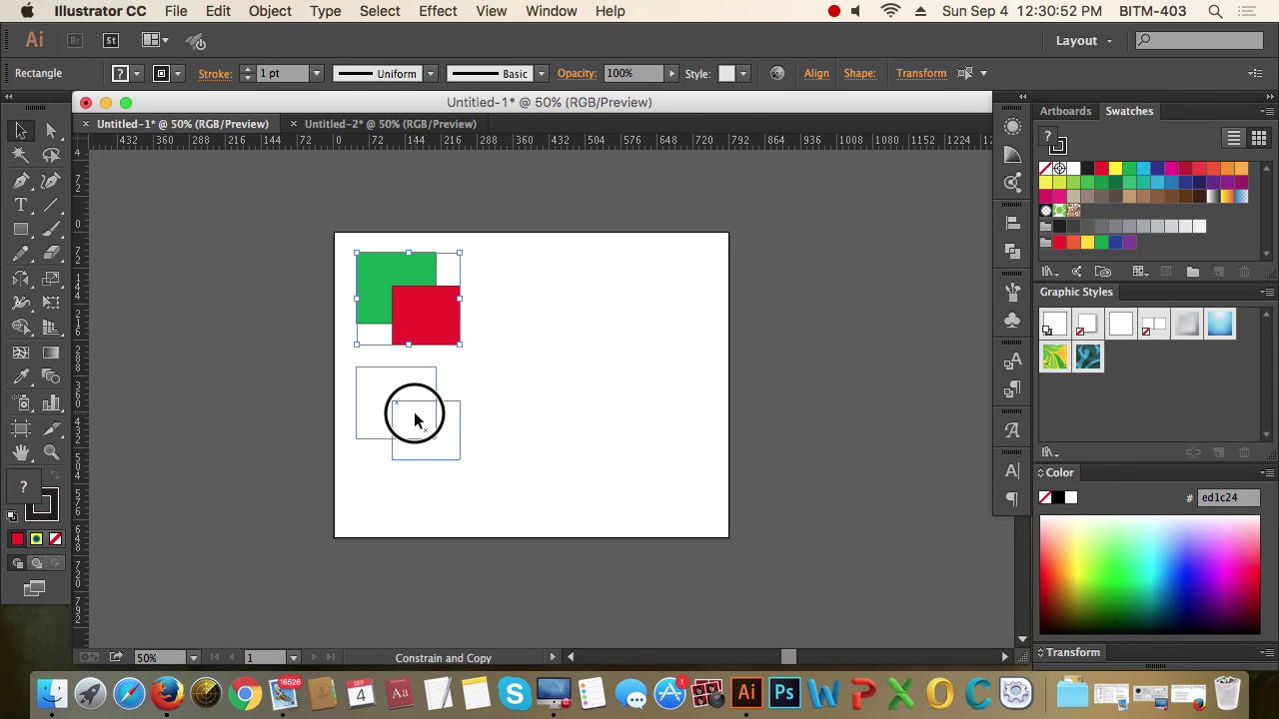
pyautogui.moveTo(415, 419); pyautogui.dragTo(416, 420)
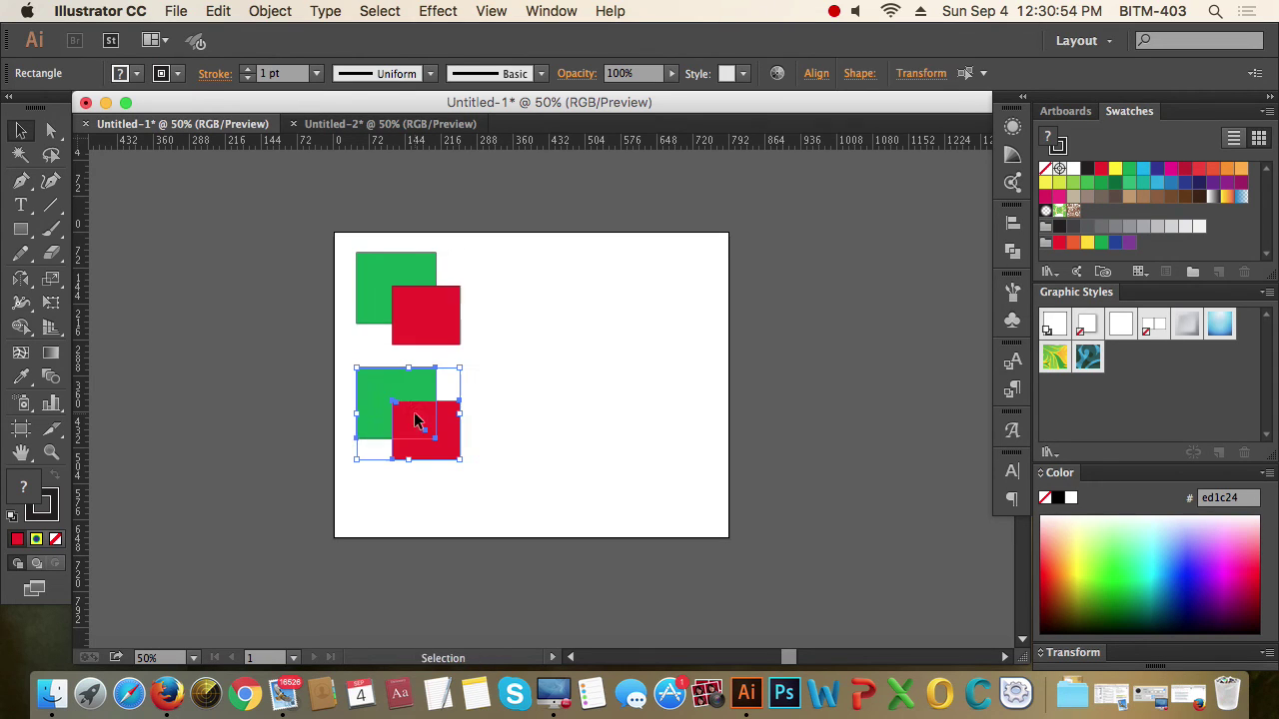
# Step: Repeat the downward duplication three more times to build a column of five rectangle pairs
pyautogui.moveTo(650, 454); pyautogui.dragTo(655, 402)
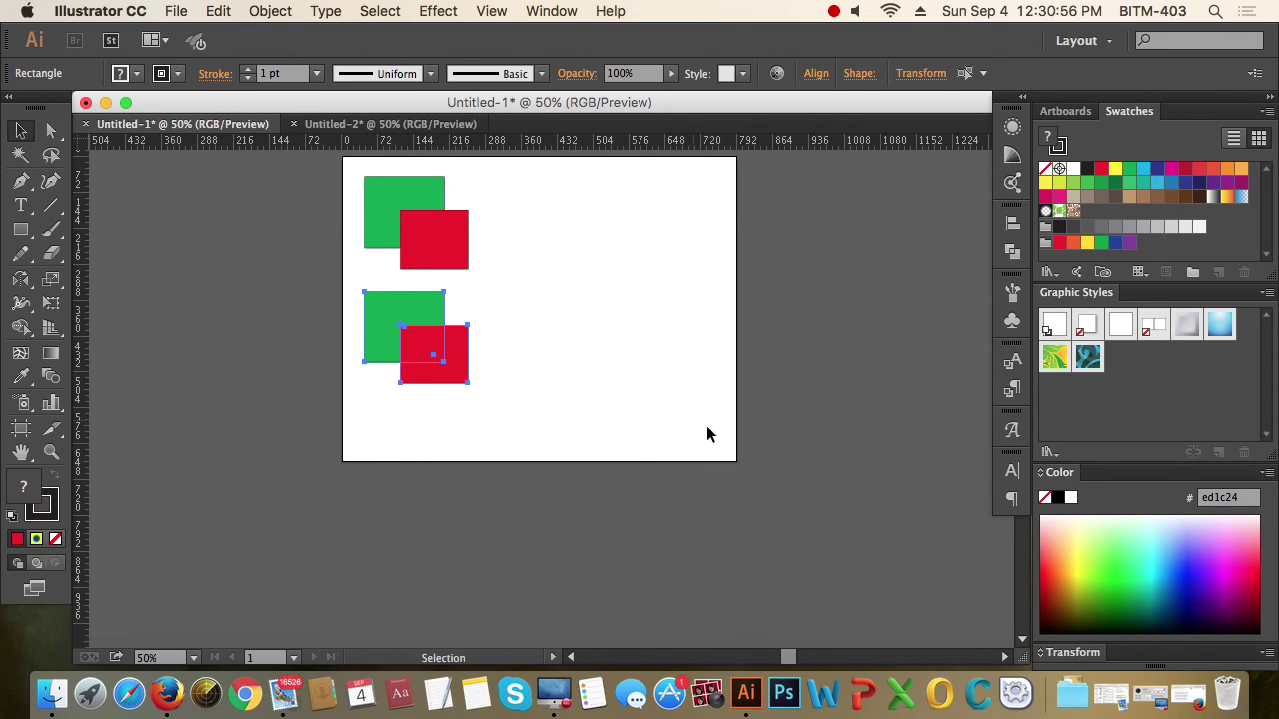
pyautogui.press('super+d')
pyautogui.press('super+d')
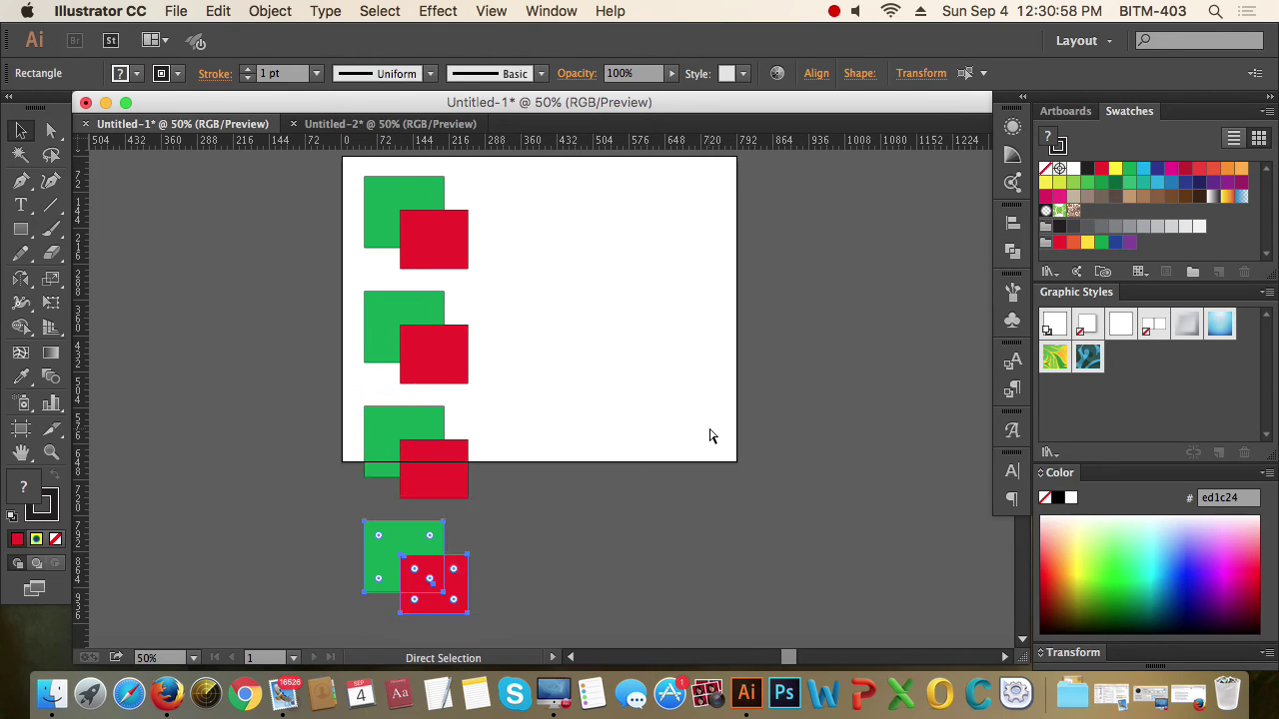
pyautogui.press('super+d')
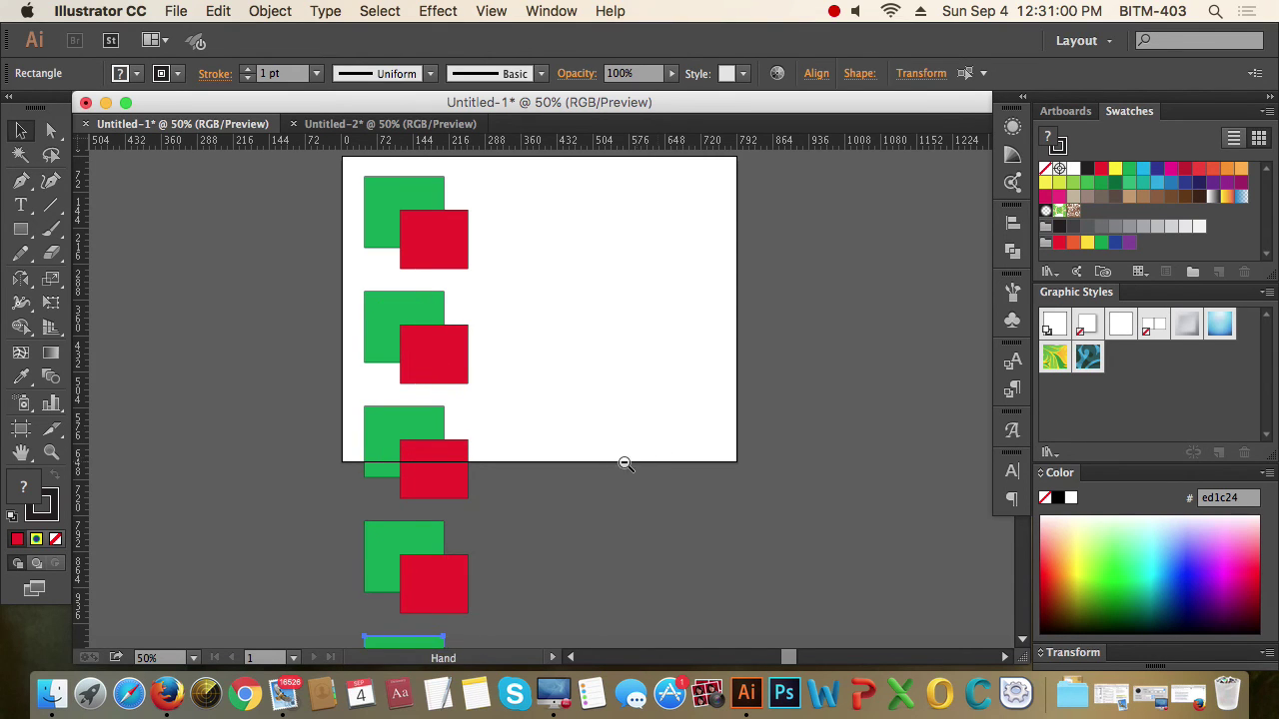
# Step: Duplicate the whole column of five rectangle pairs horizontally to form a second column to its right
pyautogui.press('super+minus')
pyautogui.moveTo(619, 475); pyautogui.dragTo(598, 436)
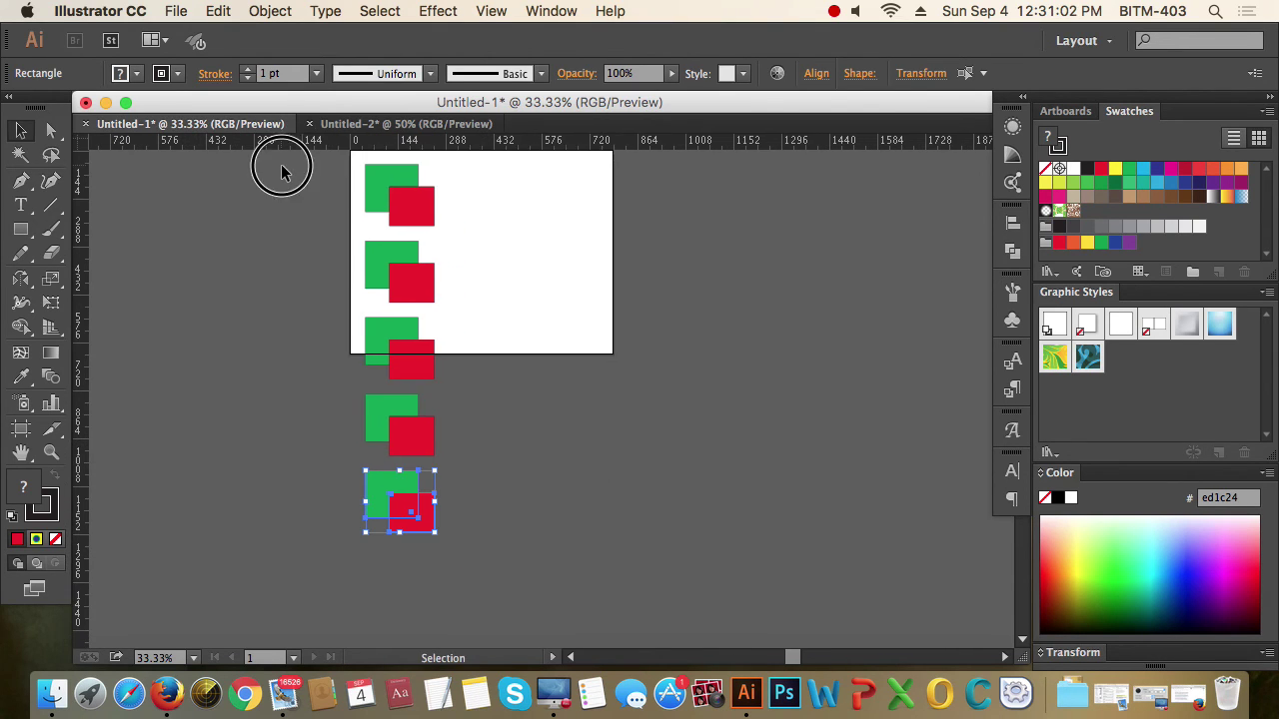
pyautogui.moveTo(281, 172); pyautogui.dragTo(550, 579)
pyautogui.moveTo(488, 316); pyautogui.dragTo(499, 402)
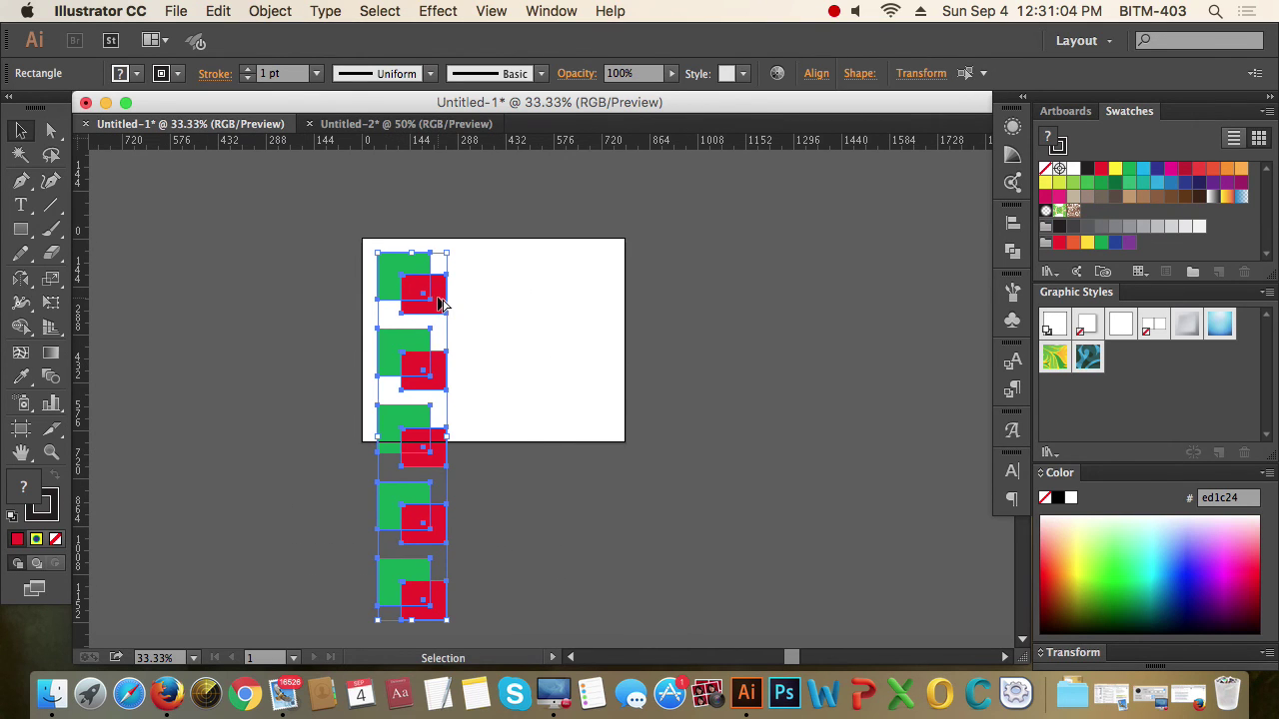
pyautogui.moveTo(440, 303); pyautogui.dragTo(545, 304)
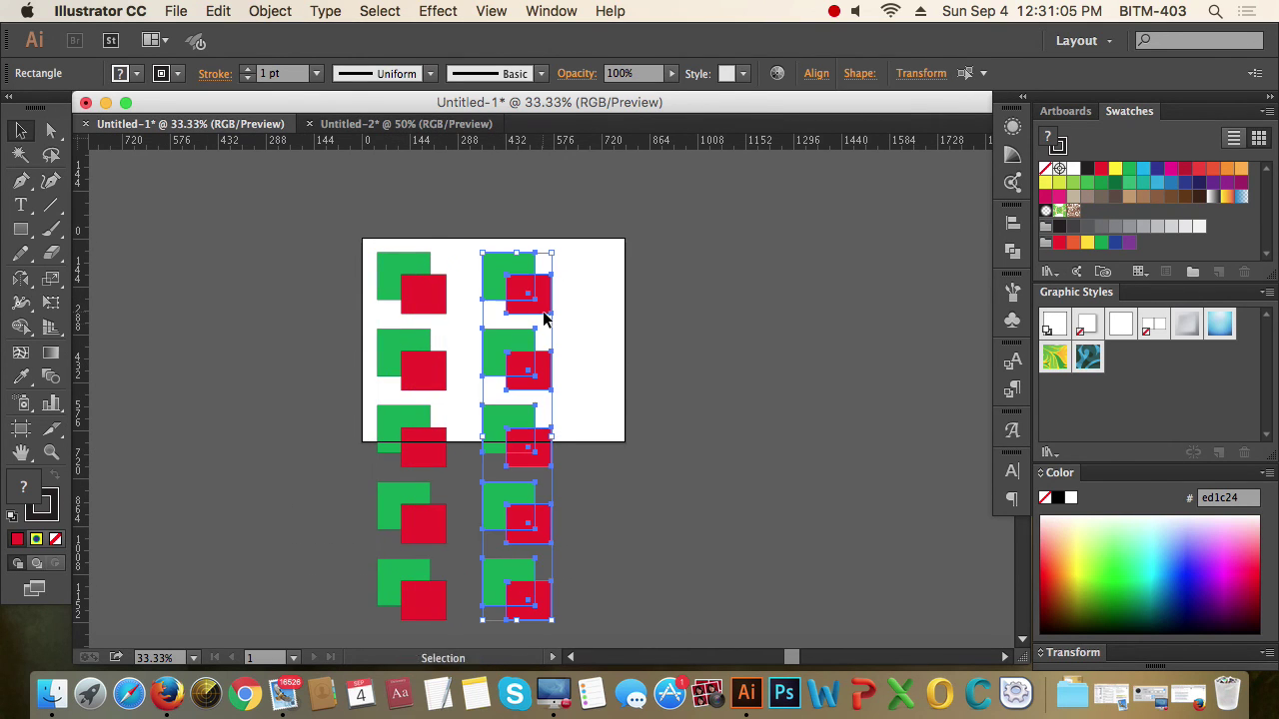
pyautogui.click(739, 397)
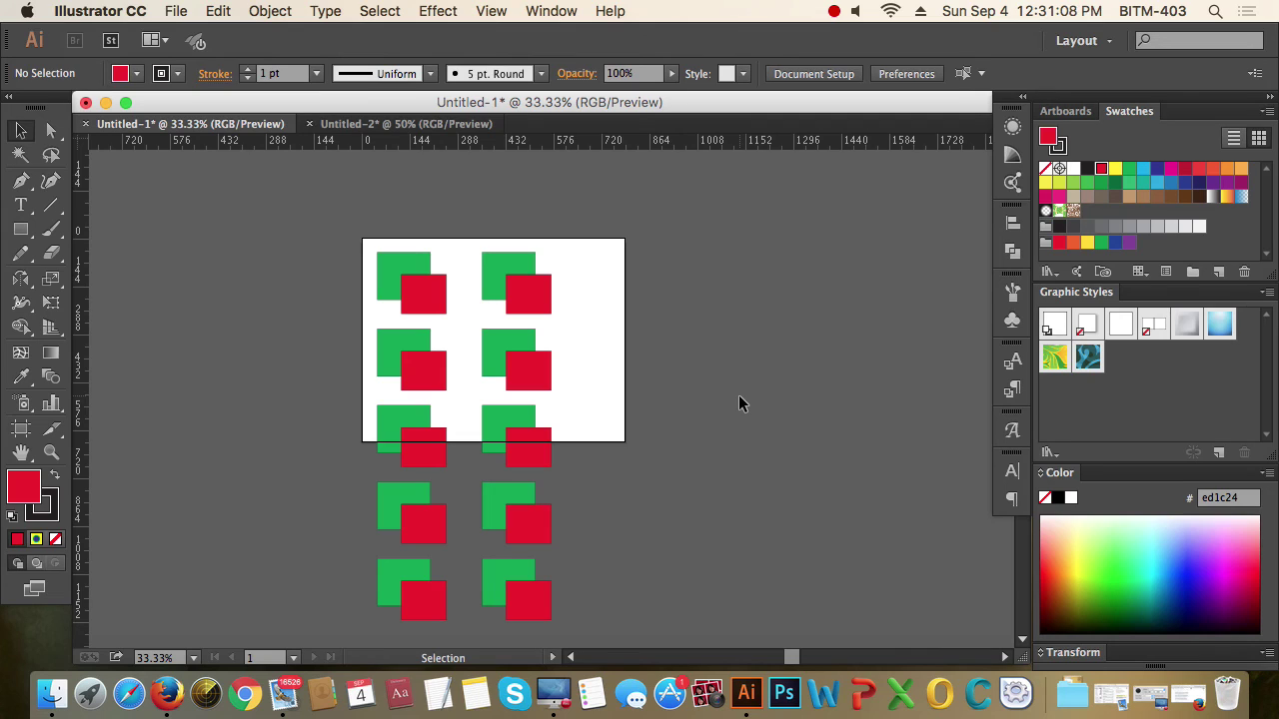
# Step: Extend the artboard downward to a height of about 1200 pt so it encloses all ten rectangle pairs
pyautogui.click(21, 429)
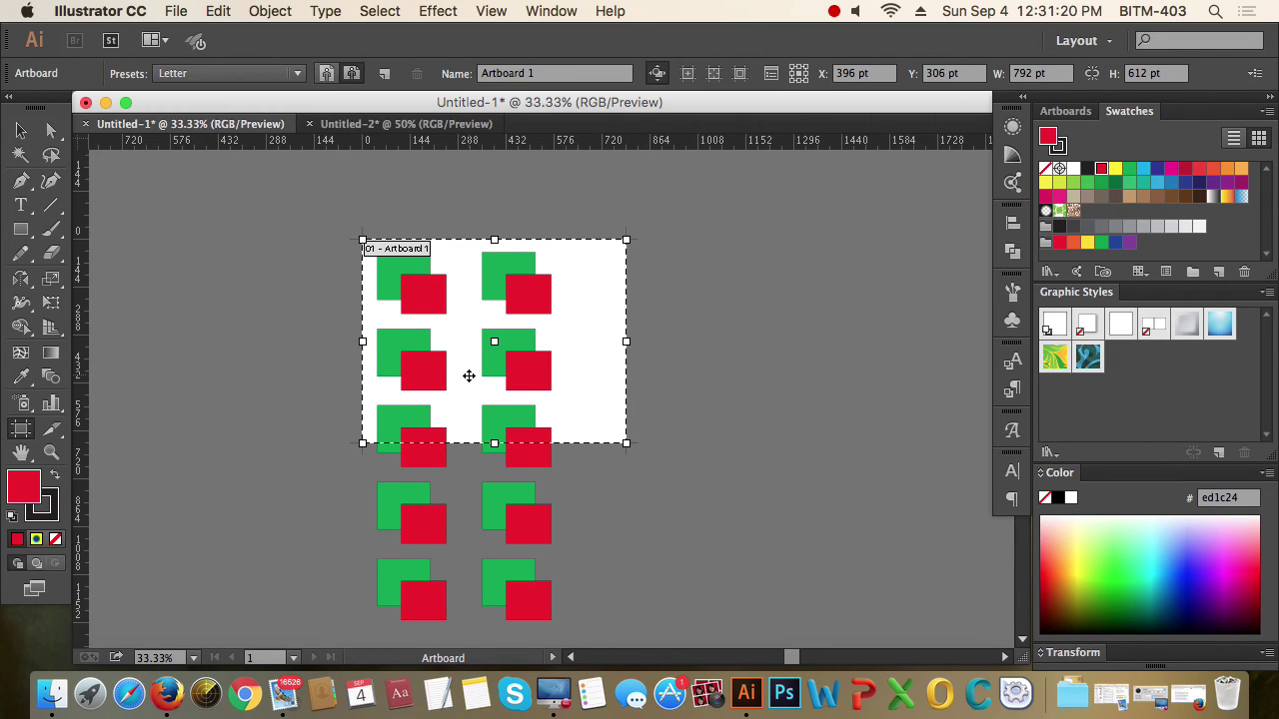
pyautogui.scroll(-10, 469, 375)
pyautogui.scroll(12, 469, 375)
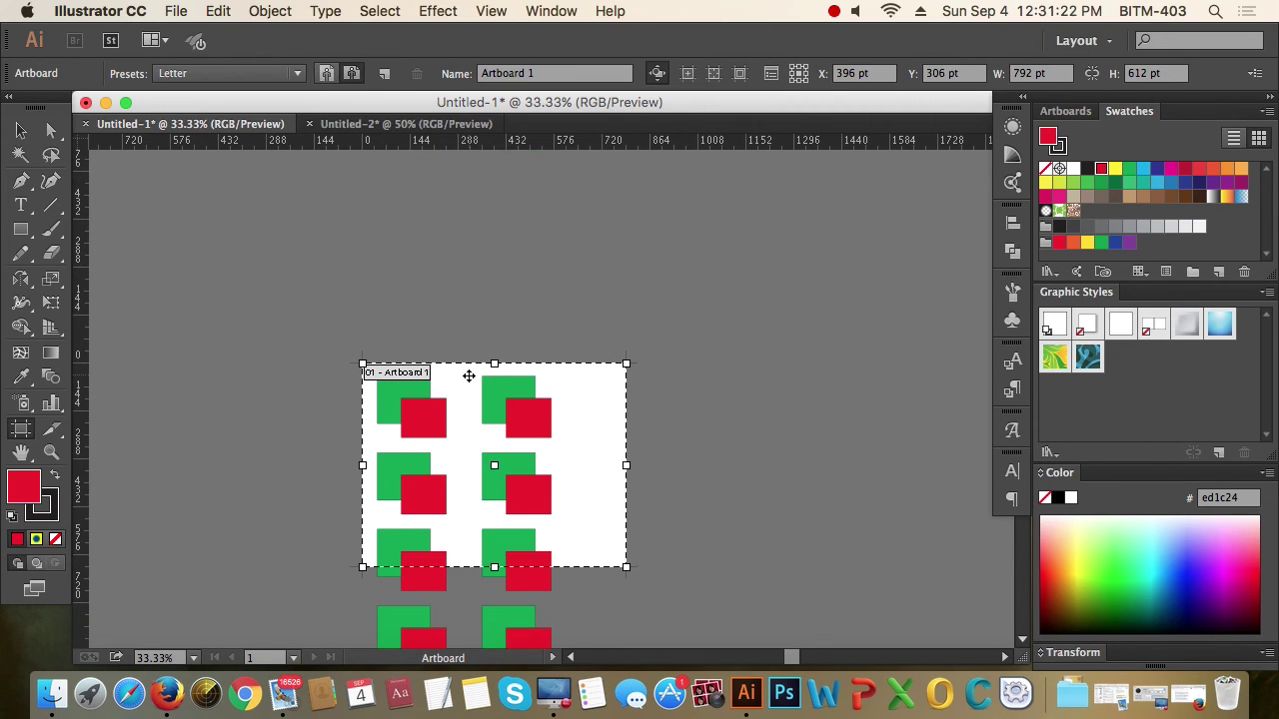
pyautogui.scroll(-5, 468, 375)
pyautogui.moveTo(496, 357); pyautogui.dragTo(521, 547)
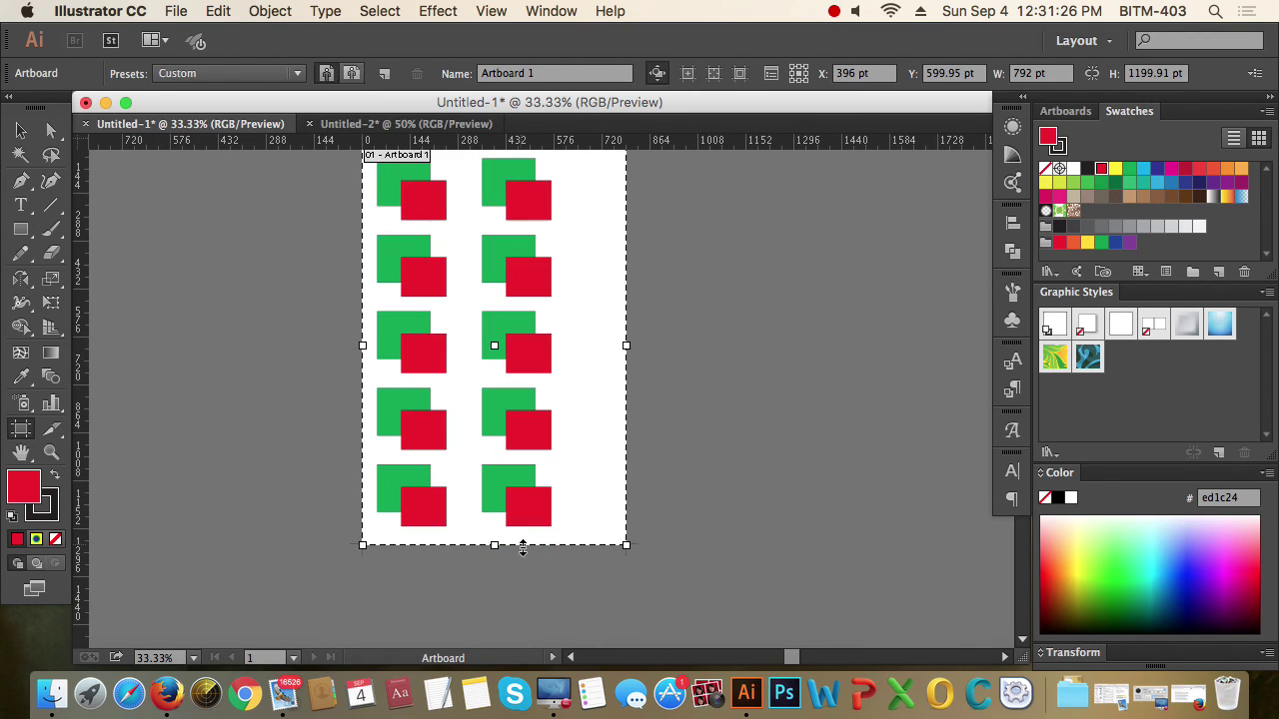
pyautogui.scroll(2, 522, 547)
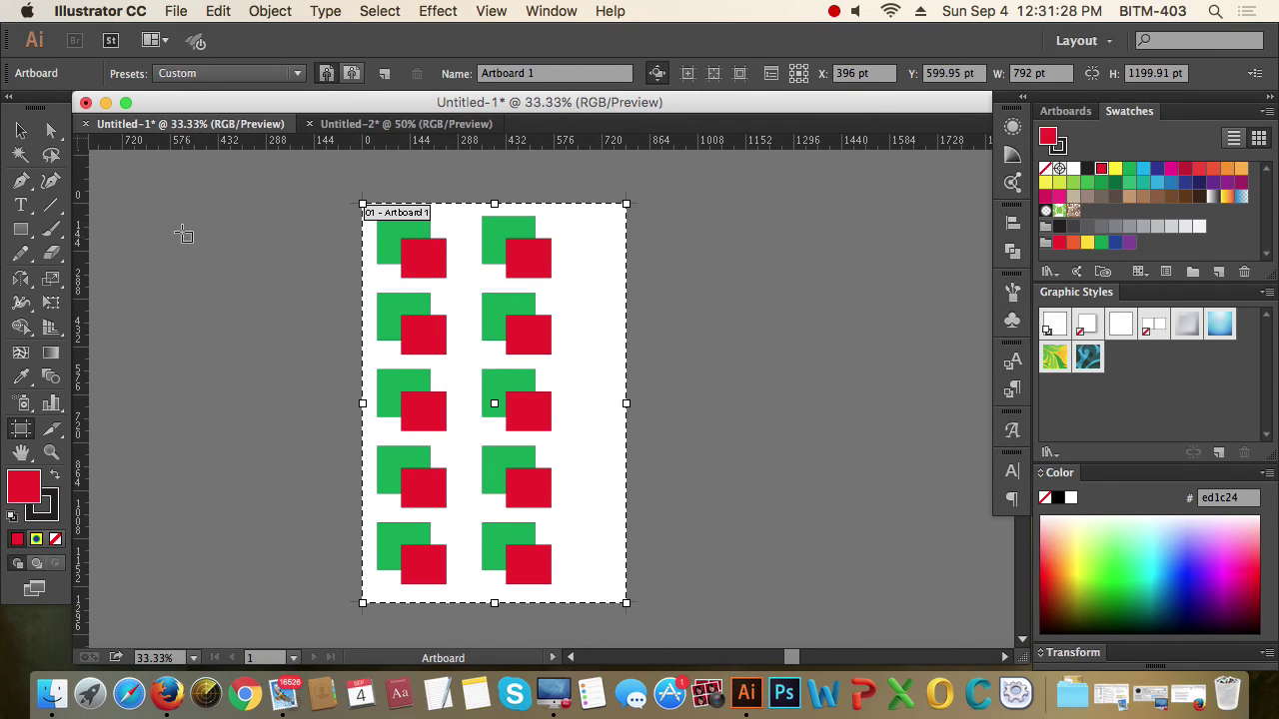
pyautogui.press('v')
pyautogui.click(21, 131)
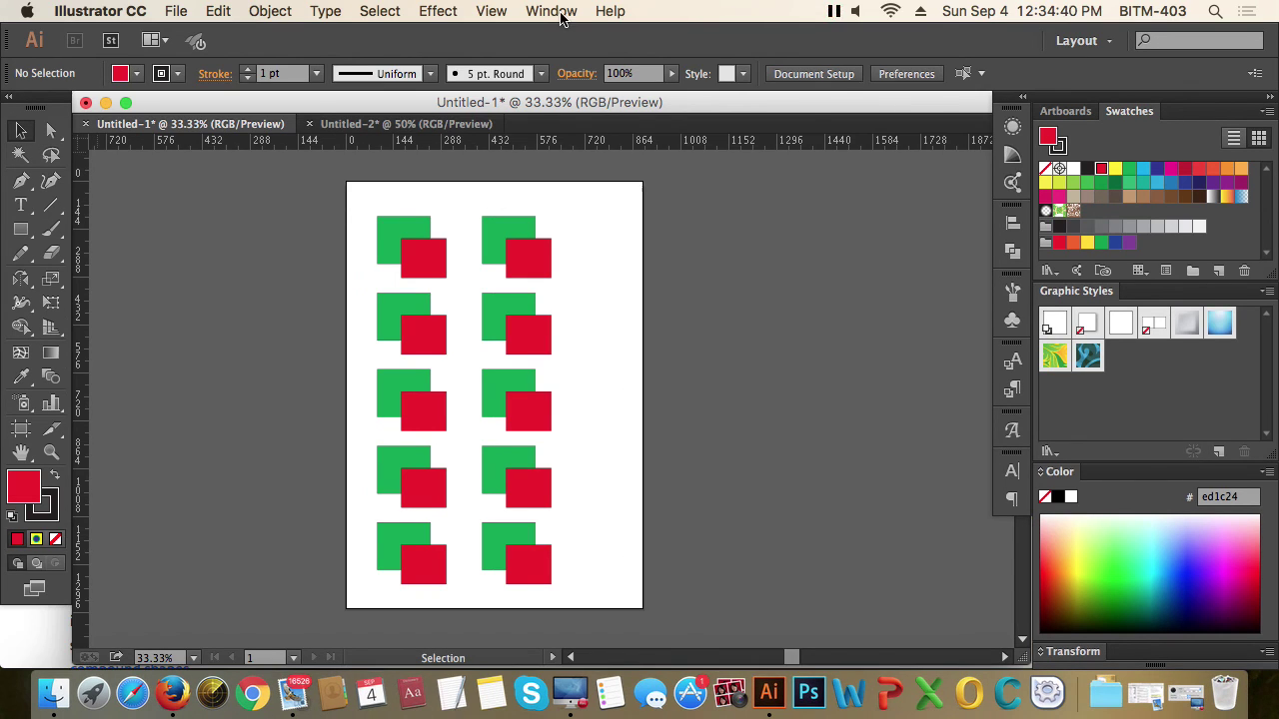
# Step: Open the Pathfinder panel beside the artboard
pyautogui.click(552, 11)
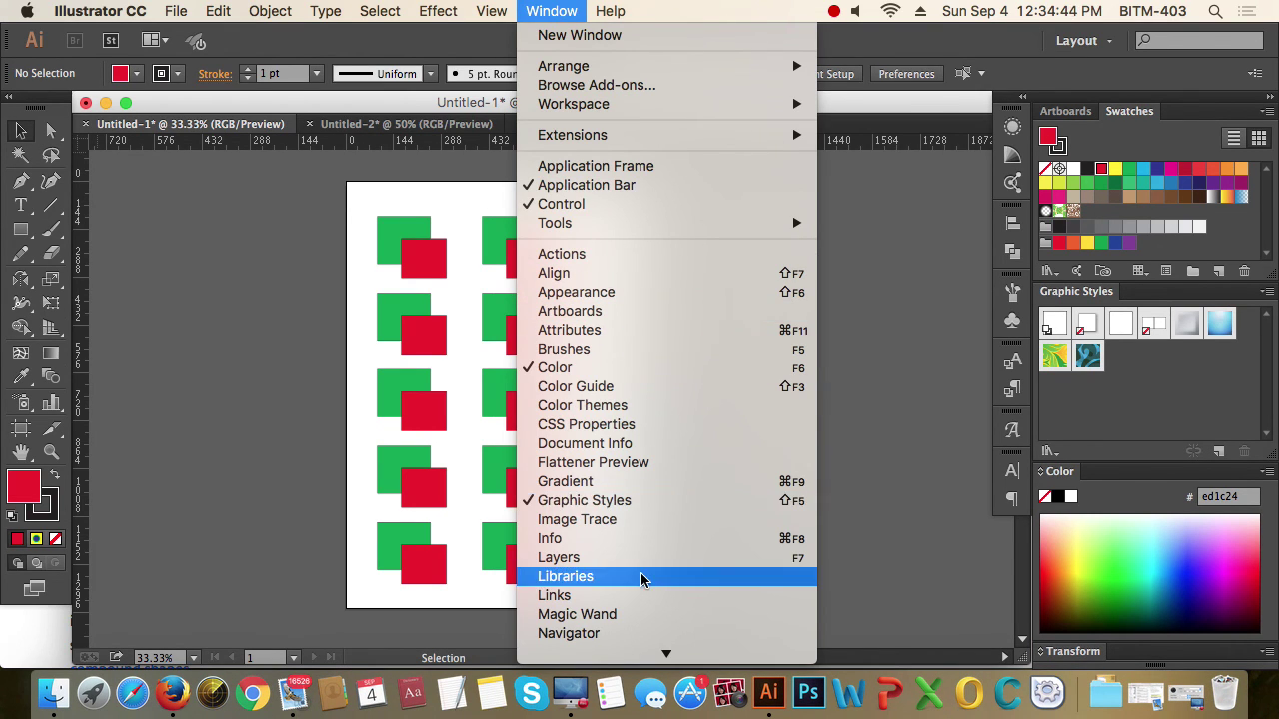
pyautogui.moveTo(645, 667)
pyautogui.click(644, 502)
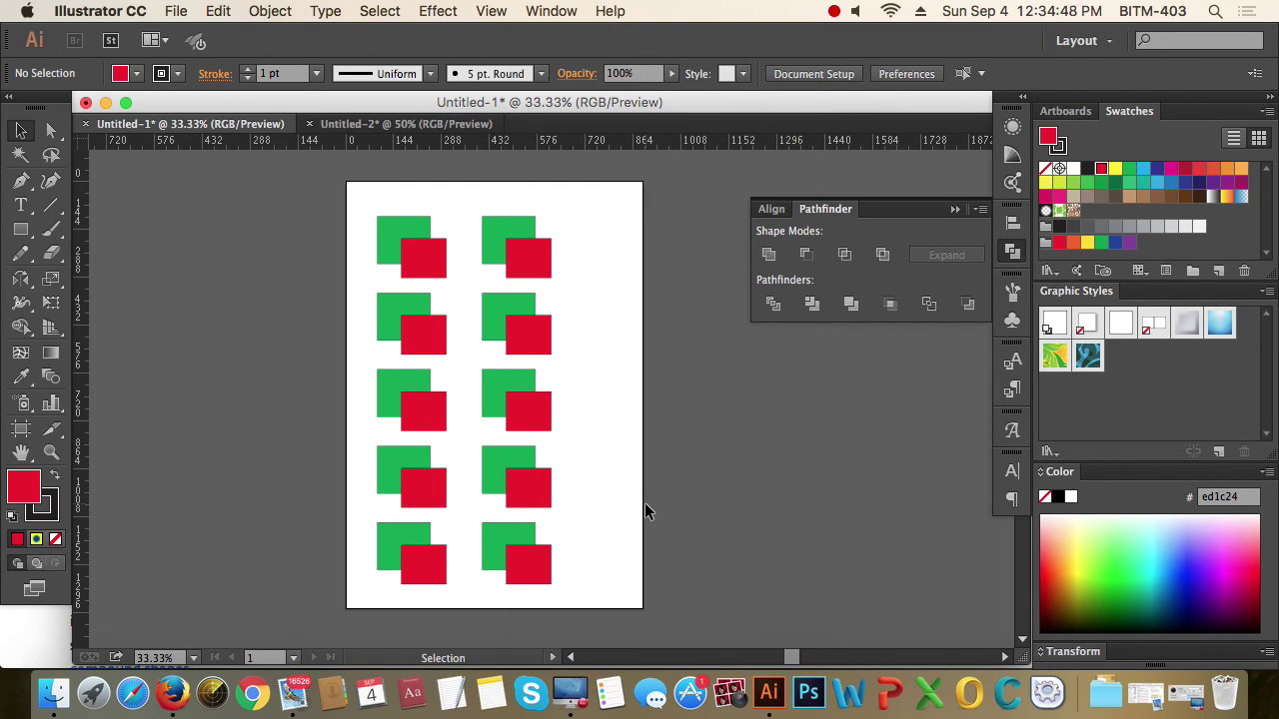
pyautogui.press('super')
pyautogui.click(566, 11)
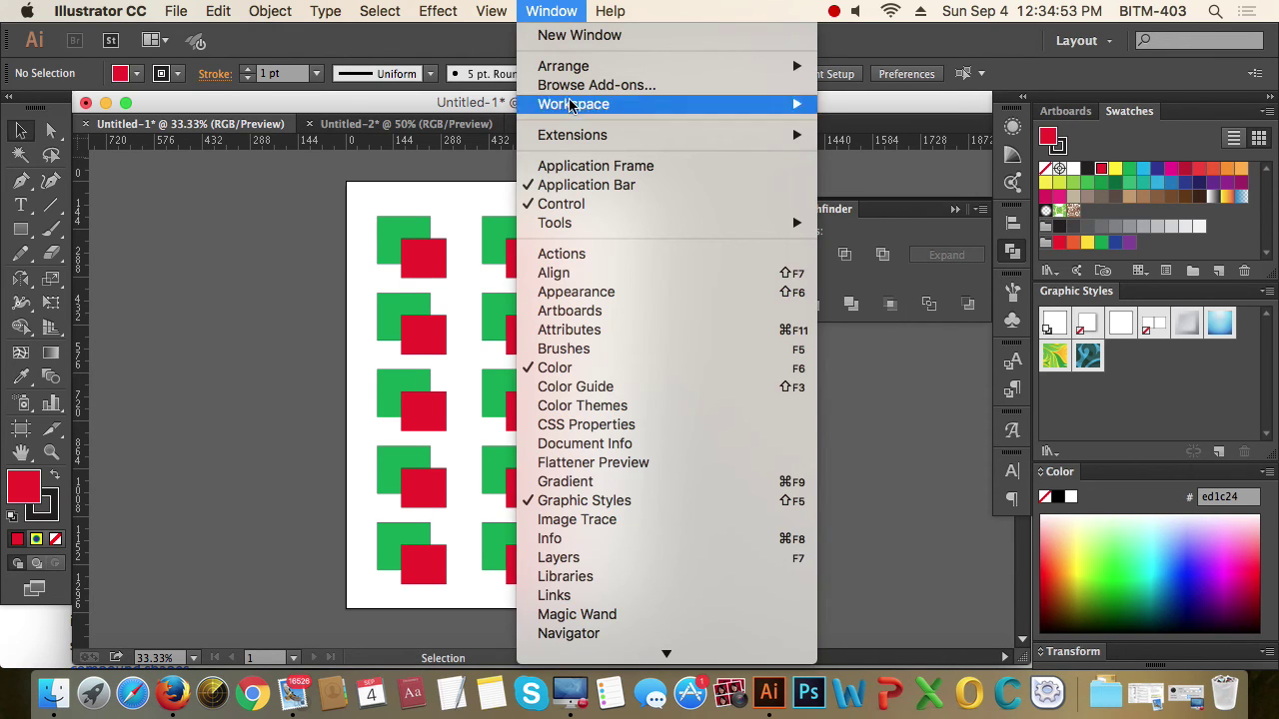
pyautogui.click(934, 212)
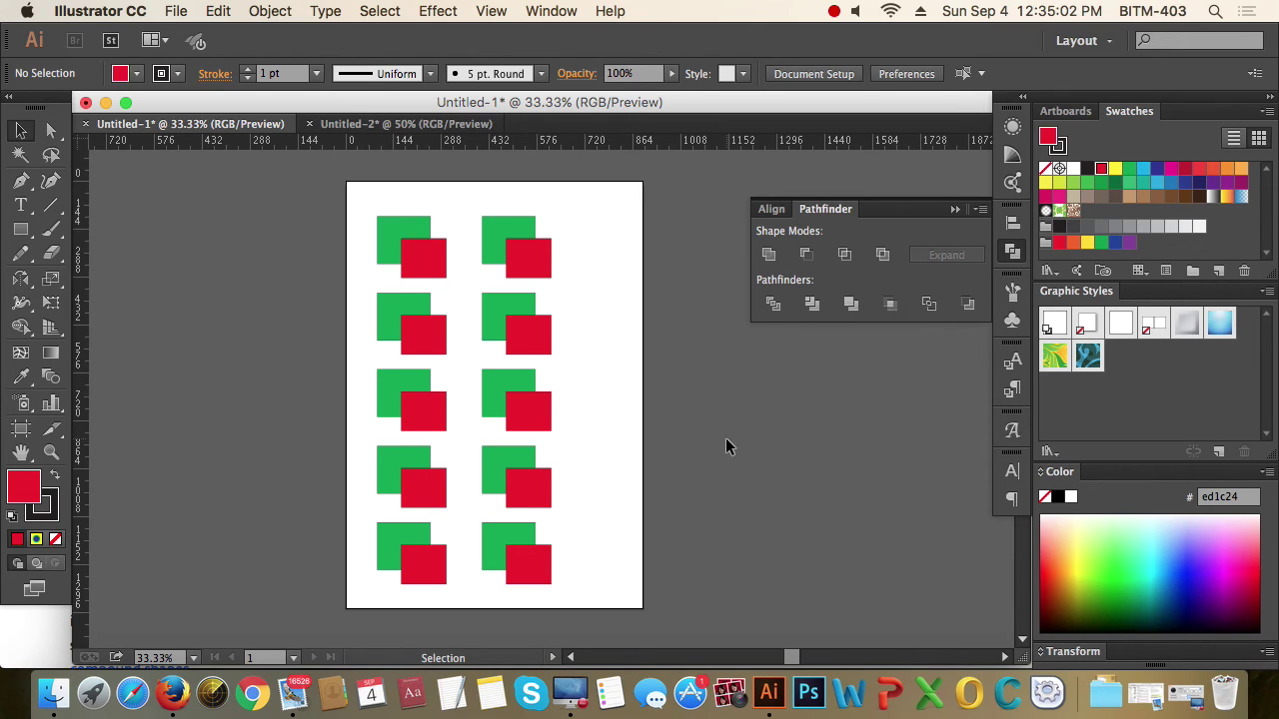
# Step: Unite the green and red rectangles of the first column's top pair into a single shape
pyautogui.press('z')
pyautogui.moveTo(351, 199); pyautogui.dragTo(596, 329)
pyautogui.press('h')
pyautogui.moveTo(594, 434); pyautogui.dragTo(548, 416)
pyautogui.moveTo(438, 388); pyautogui.dragTo(481, 400)
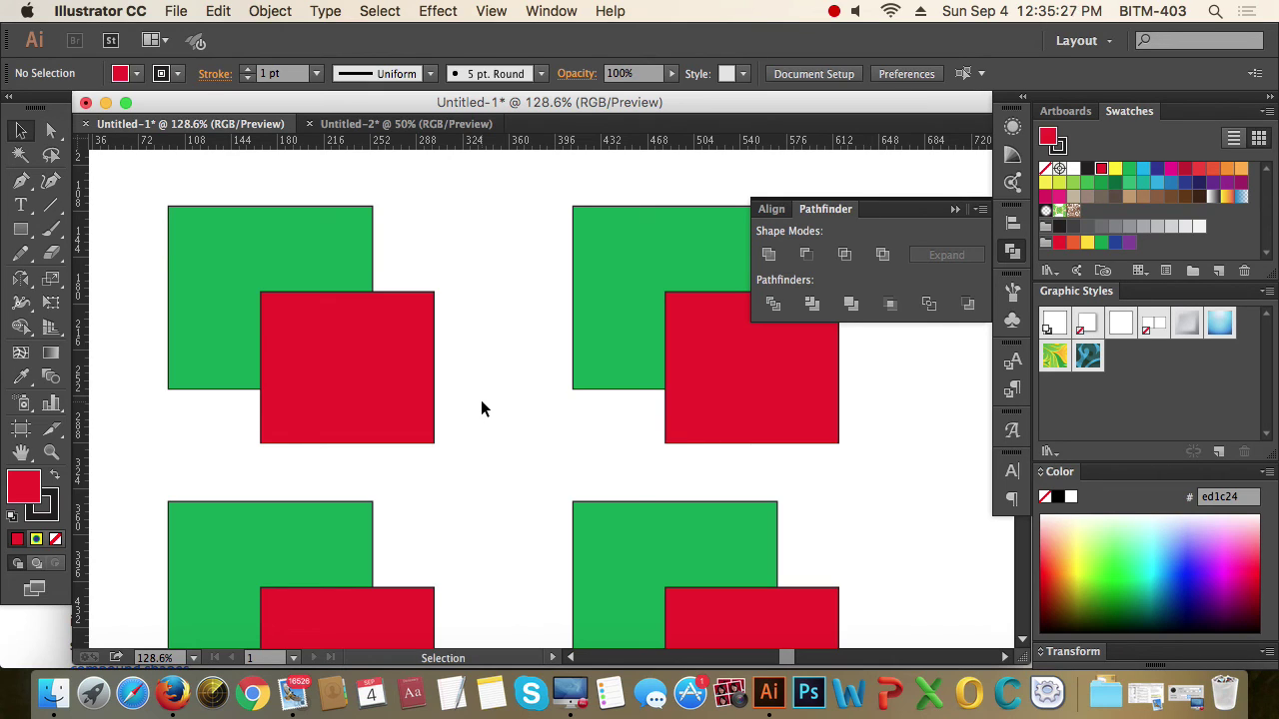
pyautogui.moveTo(434, 191); pyautogui.dragTo(307, 342)
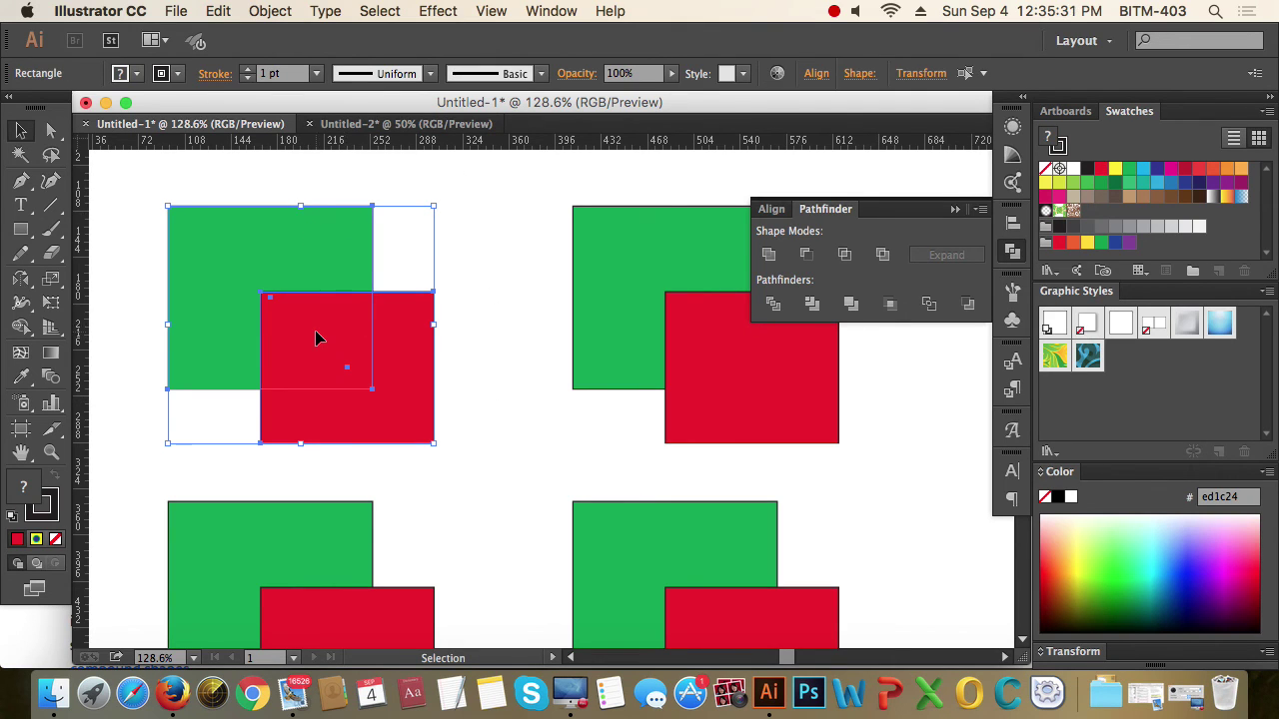
pyautogui.click(769, 259)
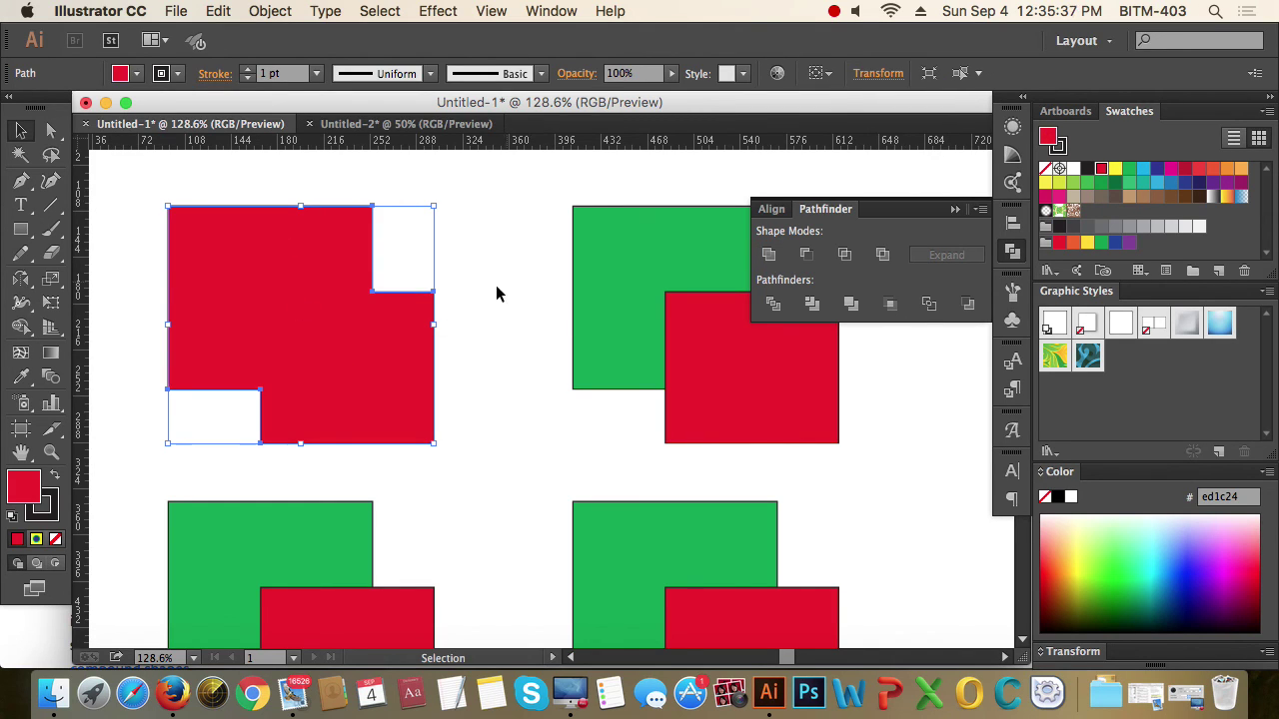
pyautogui.click(440, 285)
pyautogui.click(362, 323)
# Step: Subtract the red front rectangle from the green one in the second column's top pair using Minus Front
pyautogui.moveTo(530, 224); pyautogui.dragTo(679, 340)
pyautogui.press('space')
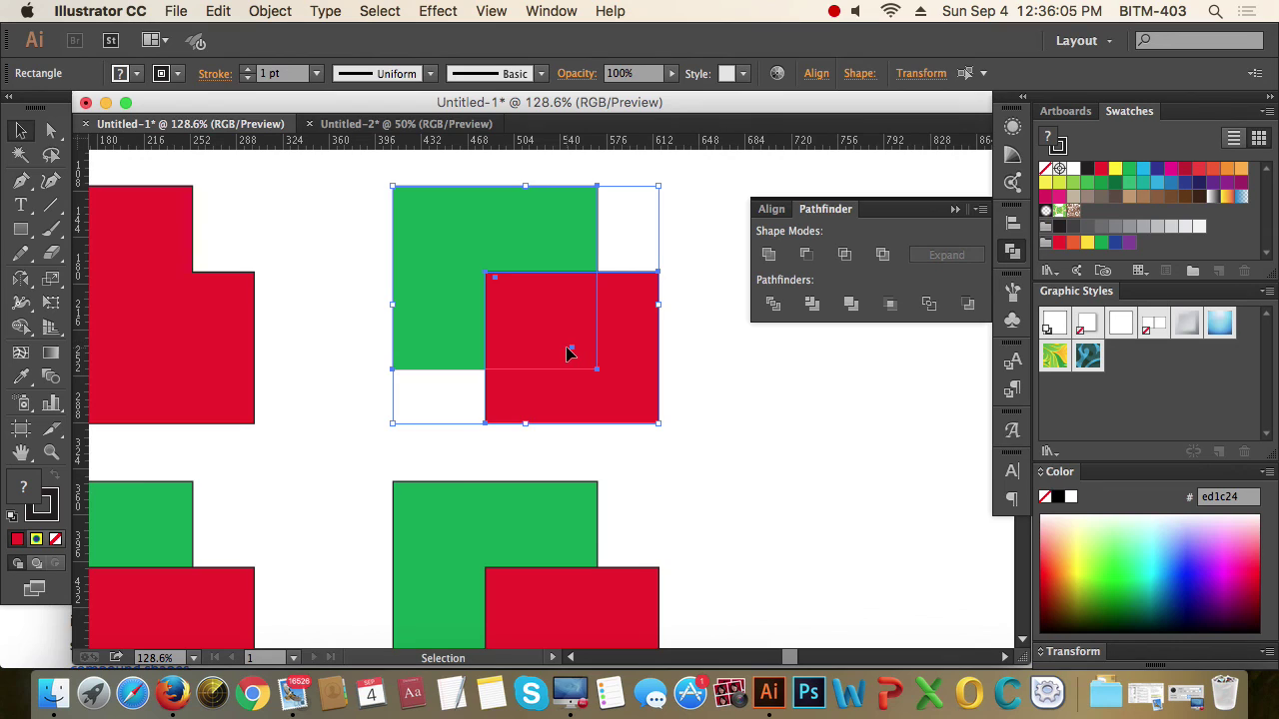
pyautogui.click(806, 254)
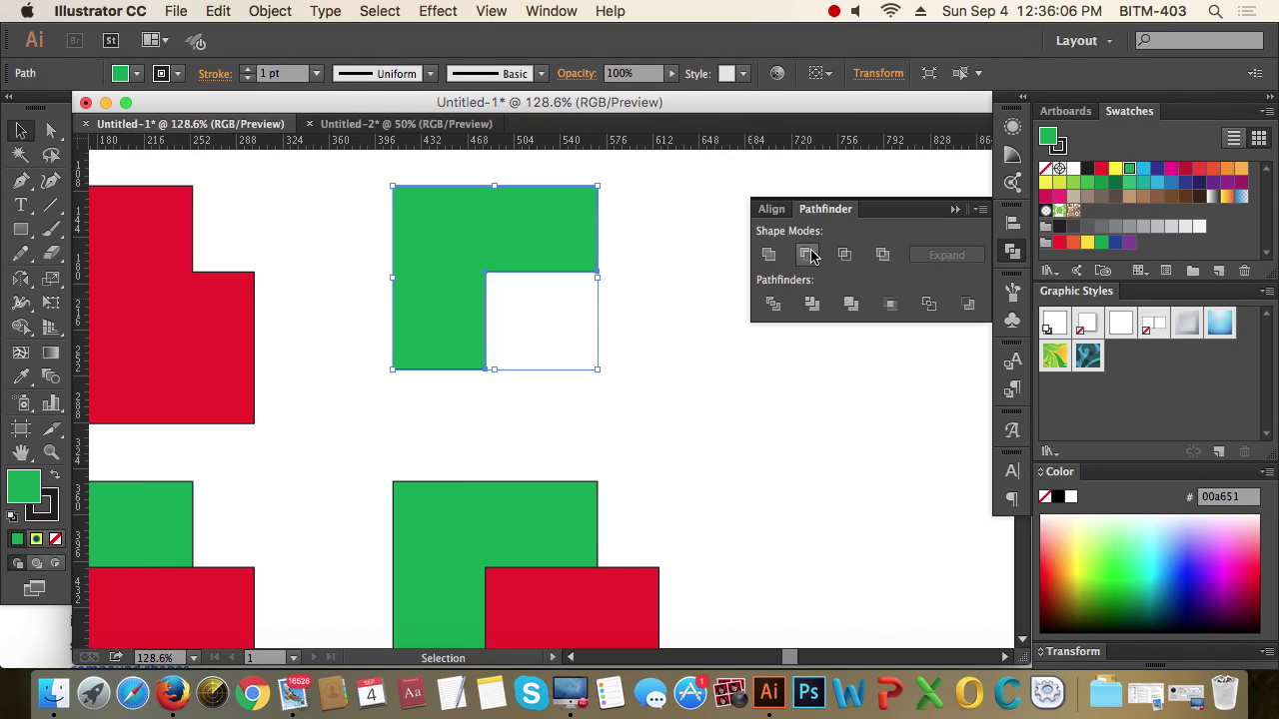
pyautogui.click(681, 410)
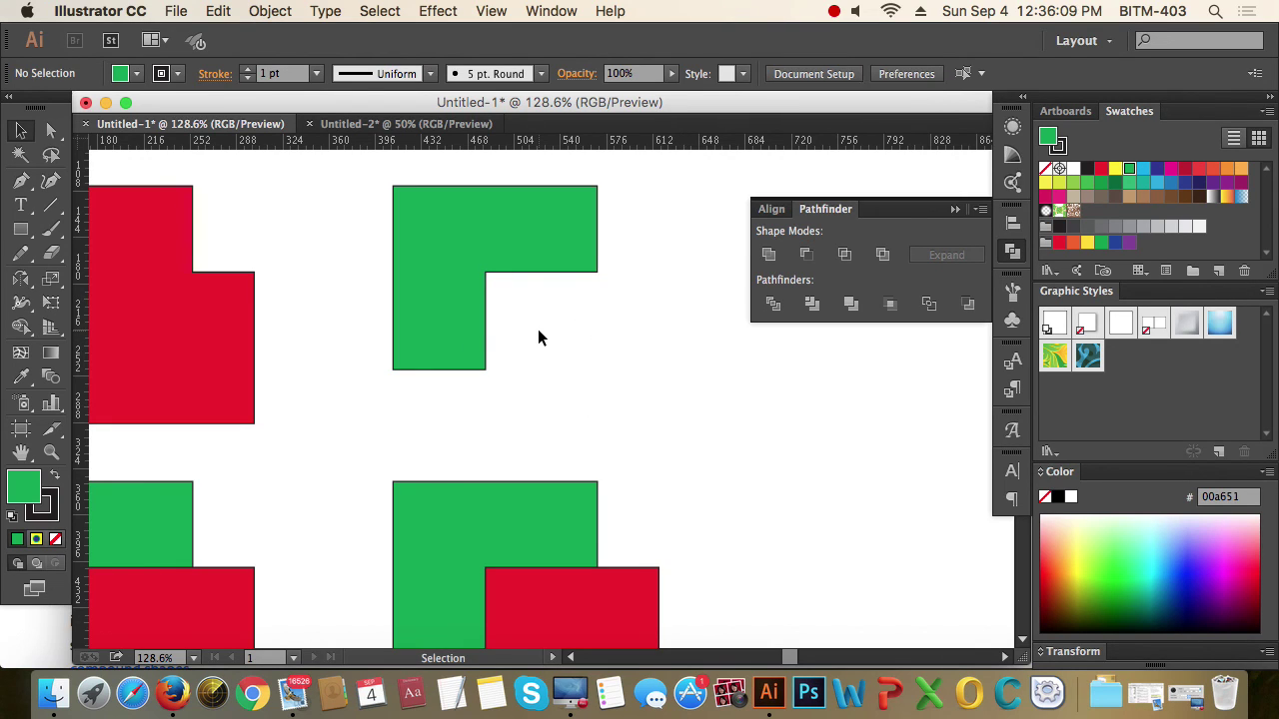
# Step: Intersect the green and red rectangles of the first column's second pair, keeping only their overlap
pyautogui.moveTo(428, 419)
pyautogui.mouseDown()
pyautogui.moveTo(294, 298)
pyautogui.moveTo(271, 383)
pyautogui.moveTo(462, 504)
pyautogui.moveTo(437, 420)
pyautogui.mouseUp()
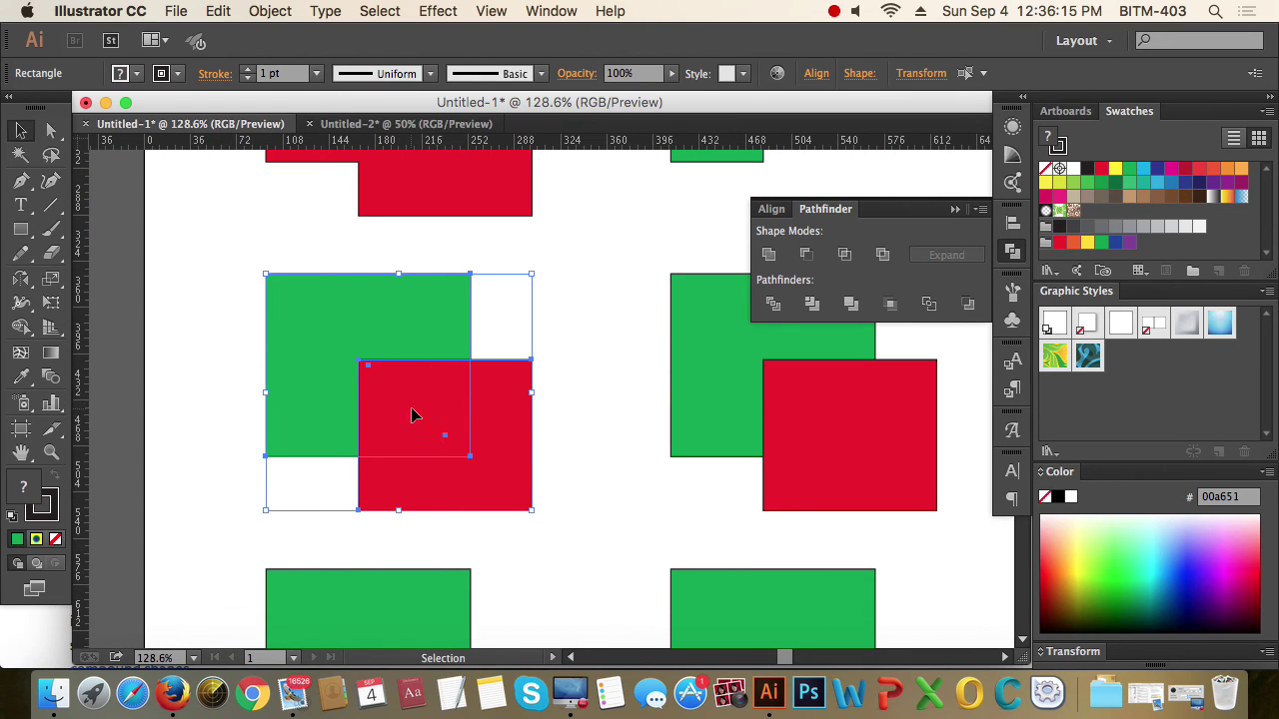
pyautogui.click(844, 254)
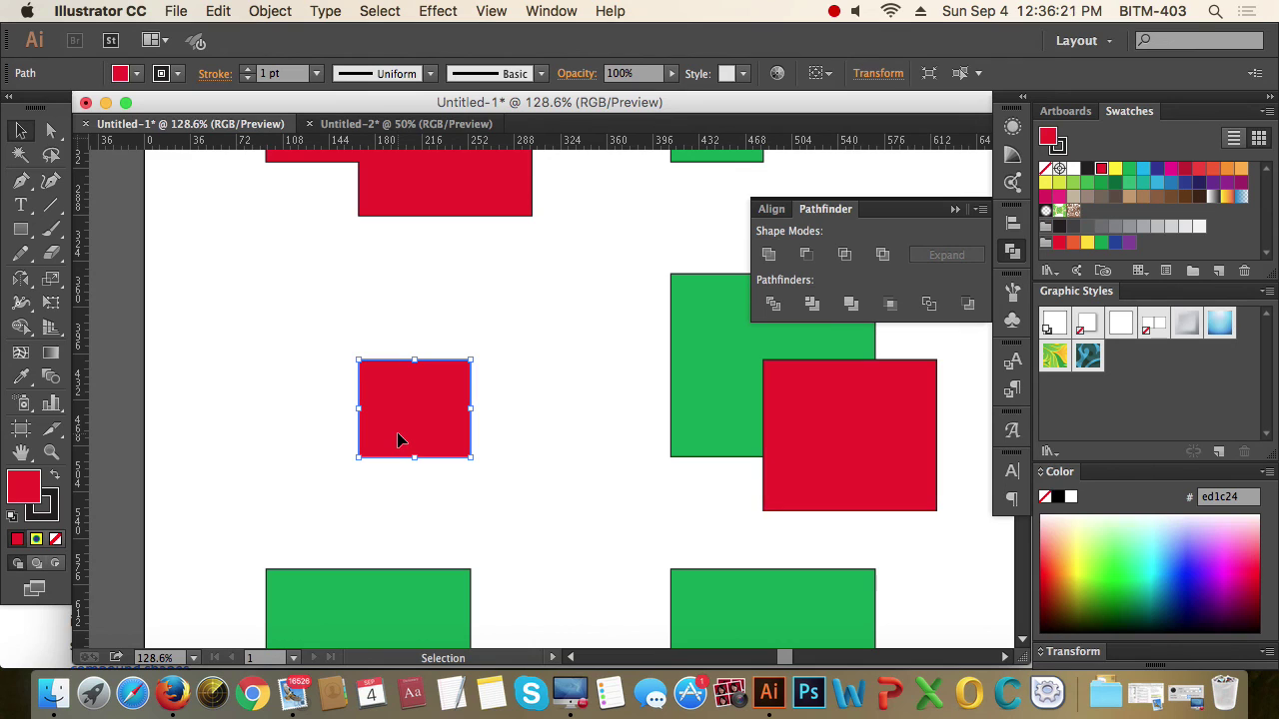
# Step: Exclude the overlapping area of the green and red rectangles in the second column's second pair
pyautogui.moveTo(533, 397); pyautogui.dragTo(340, 378)
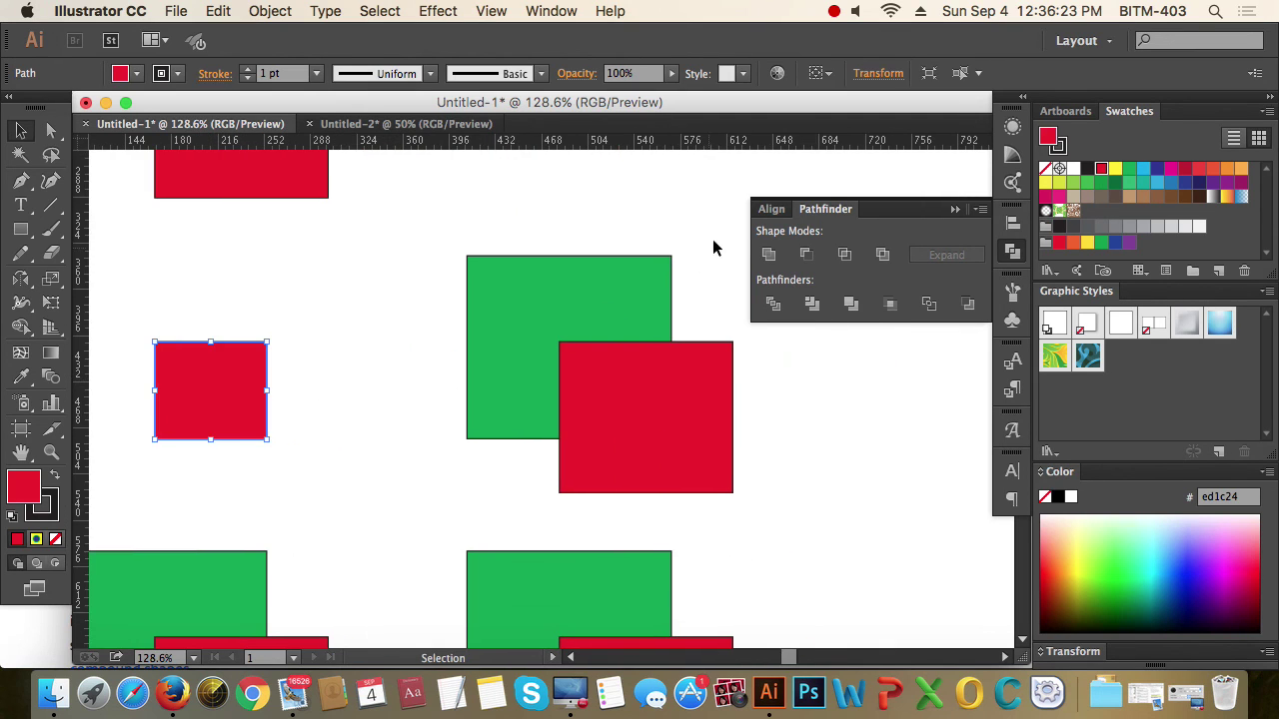
pyautogui.moveTo(712, 239); pyautogui.dragTo(610, 369)
pyautogui.click(882, 254)
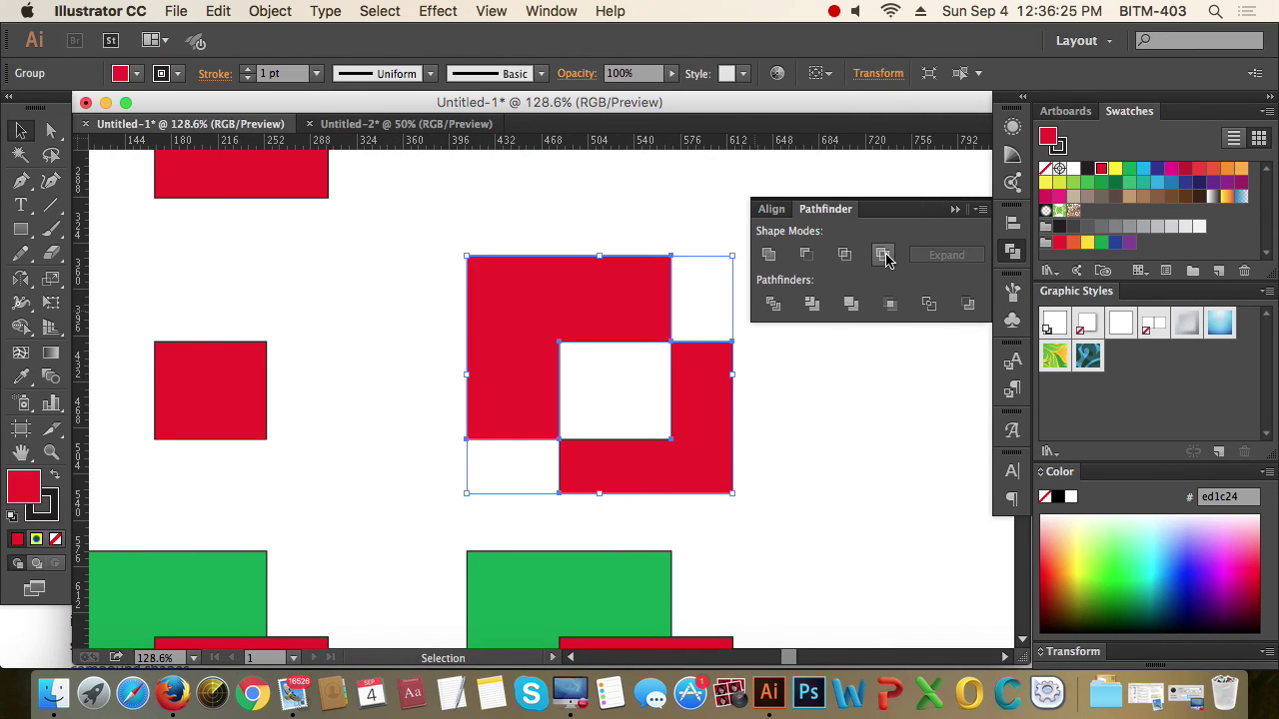
pyautogui.click(867, 492)
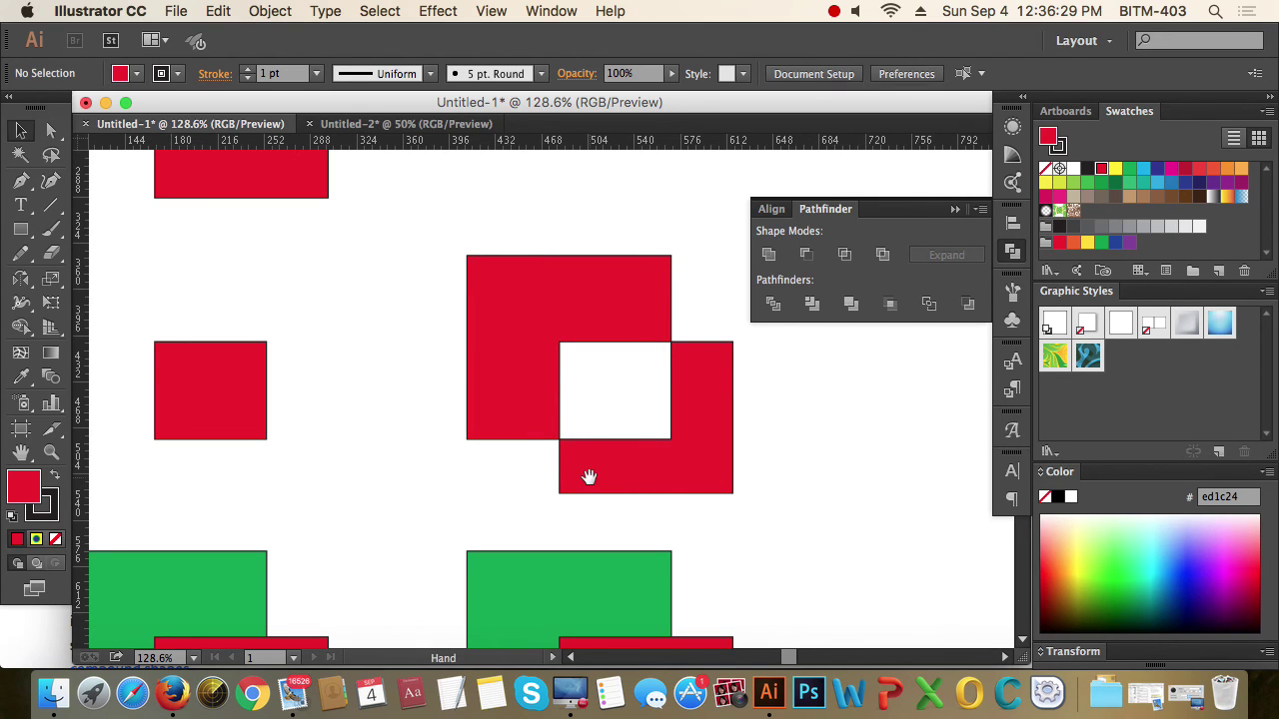
# Step: Divide the first column's third pair of rectangles at their overlap and ungroup the resulting pieces
pyautogui.moveTo(588, 476); pyautogui.dragTo(638, 280)
pyautogui.moveTo(226, 286); pyautogui.dragTo(443, 428)
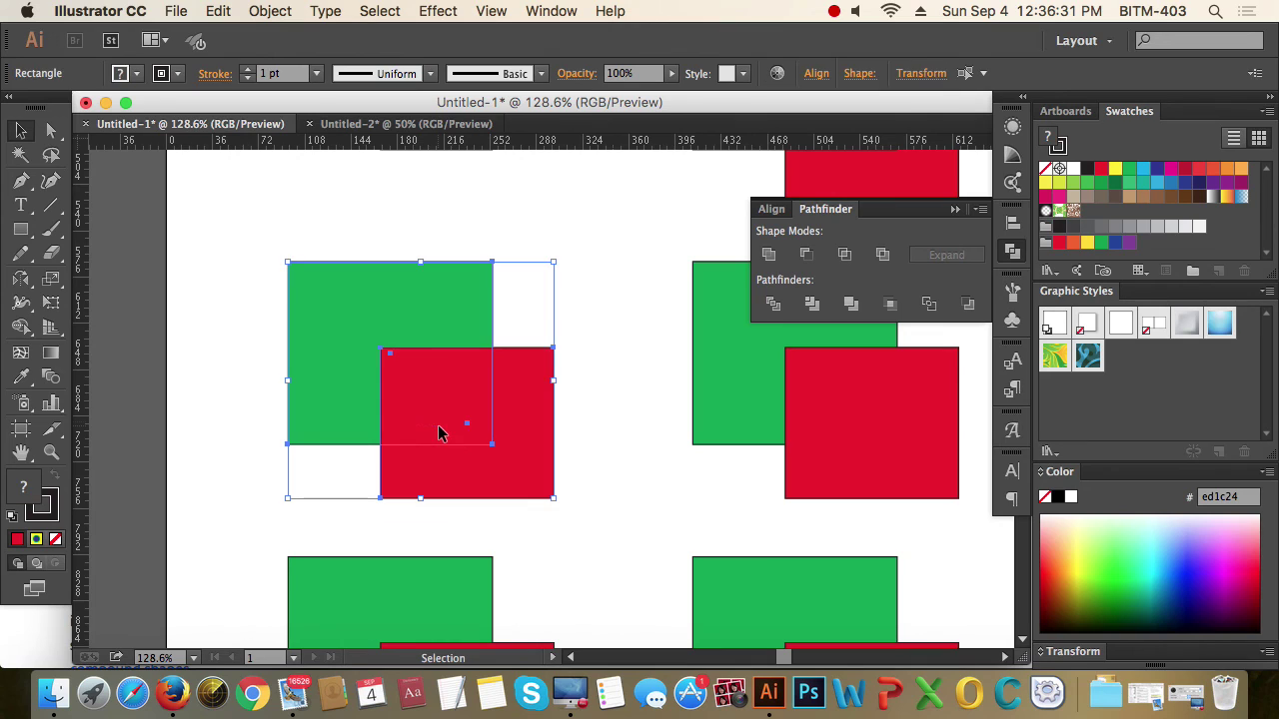
pyautogui.click(776, 306)
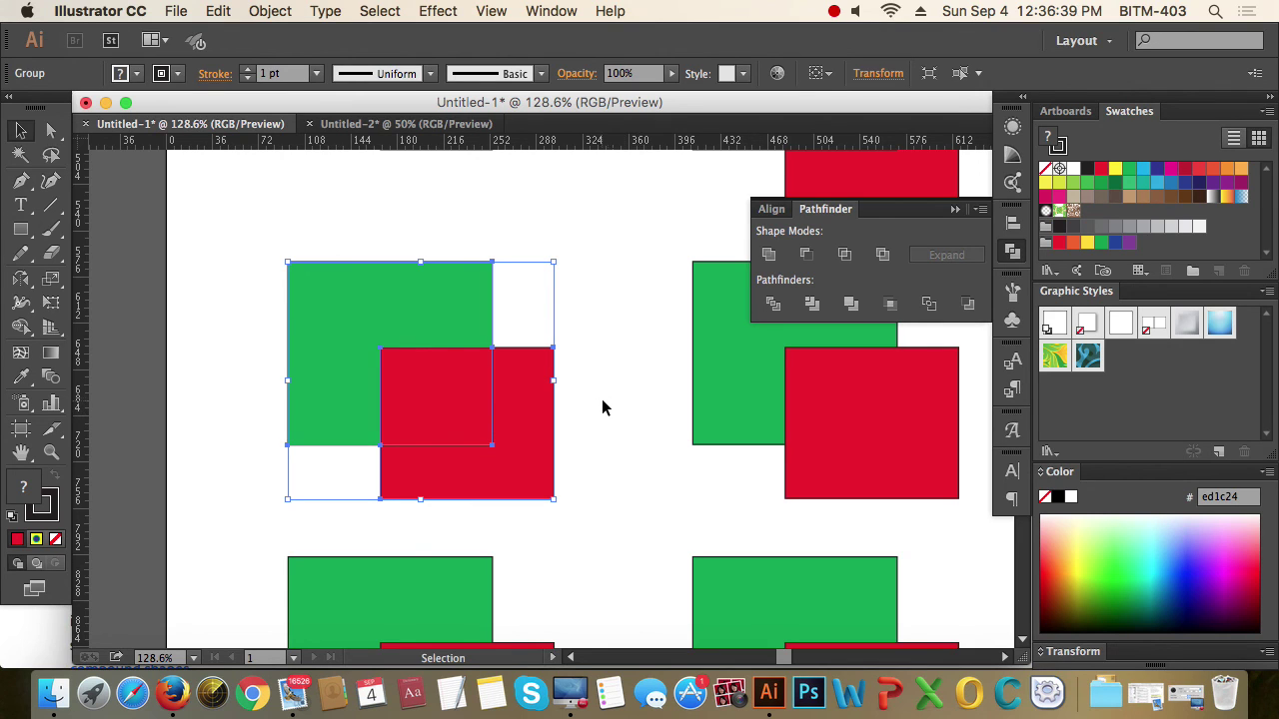
pyautogui.click(271, 12)
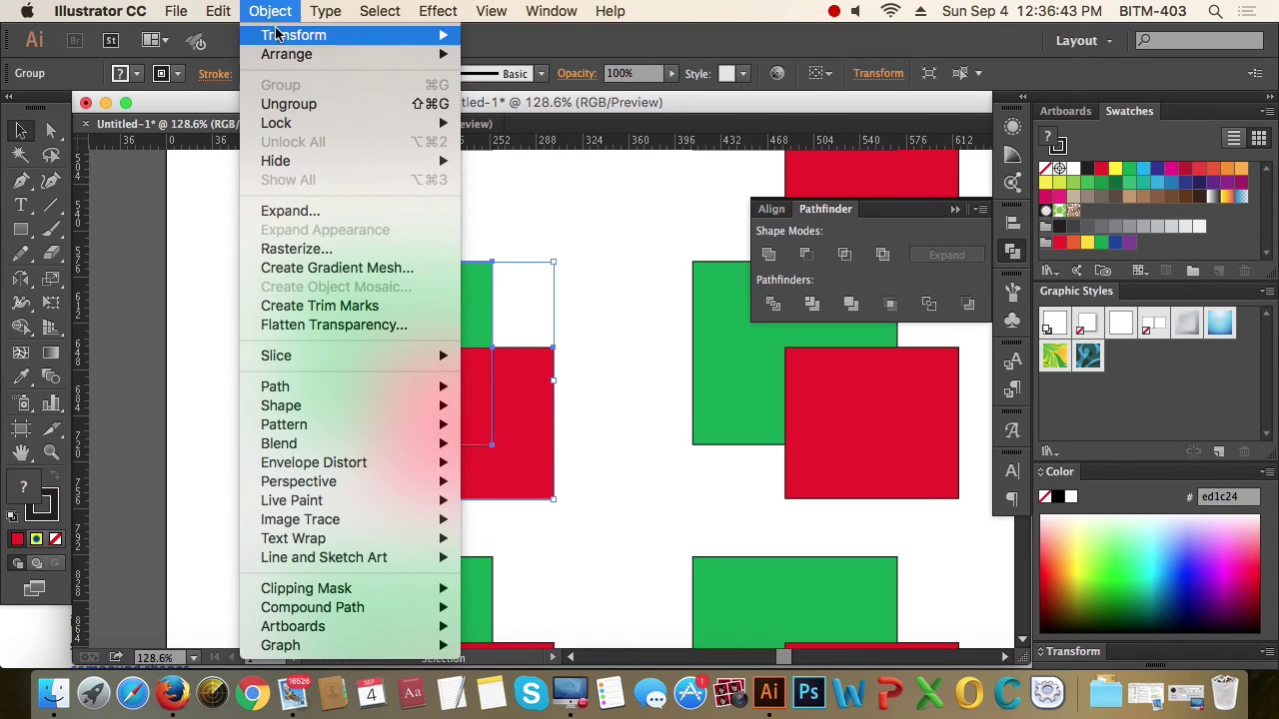
pyautogui.click(311, 111)
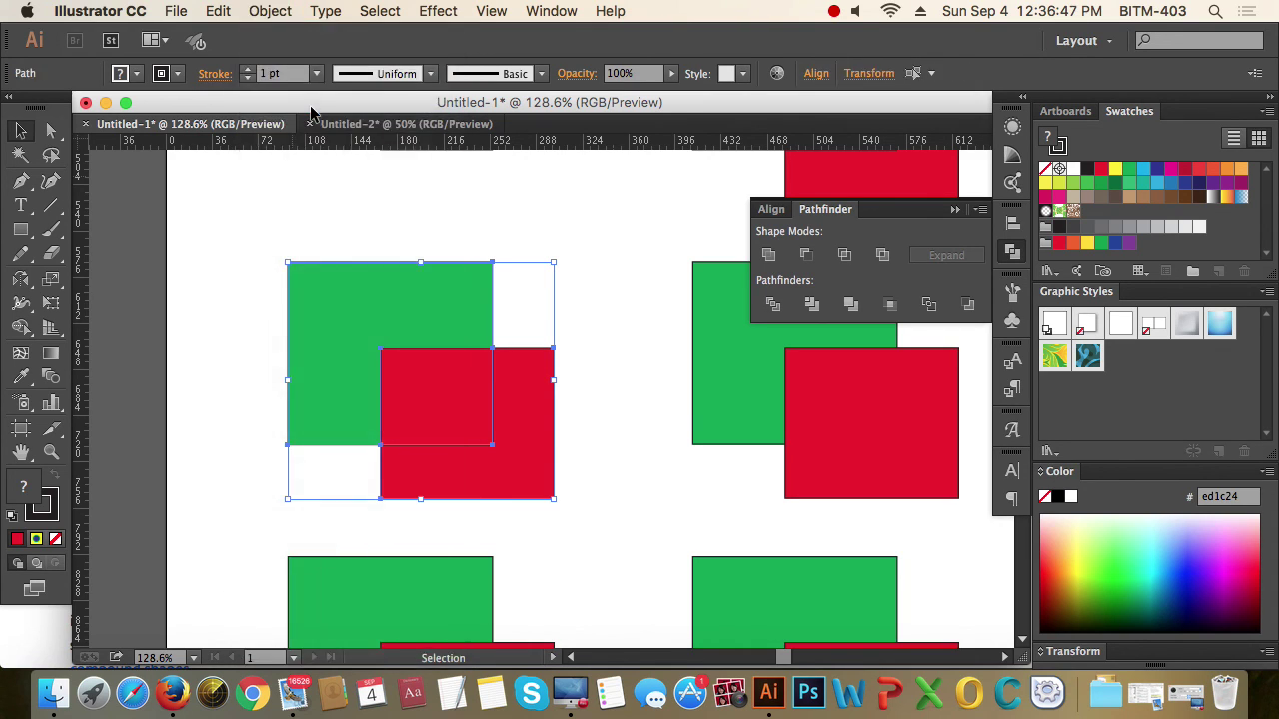
pyautogui.click(609, 280)
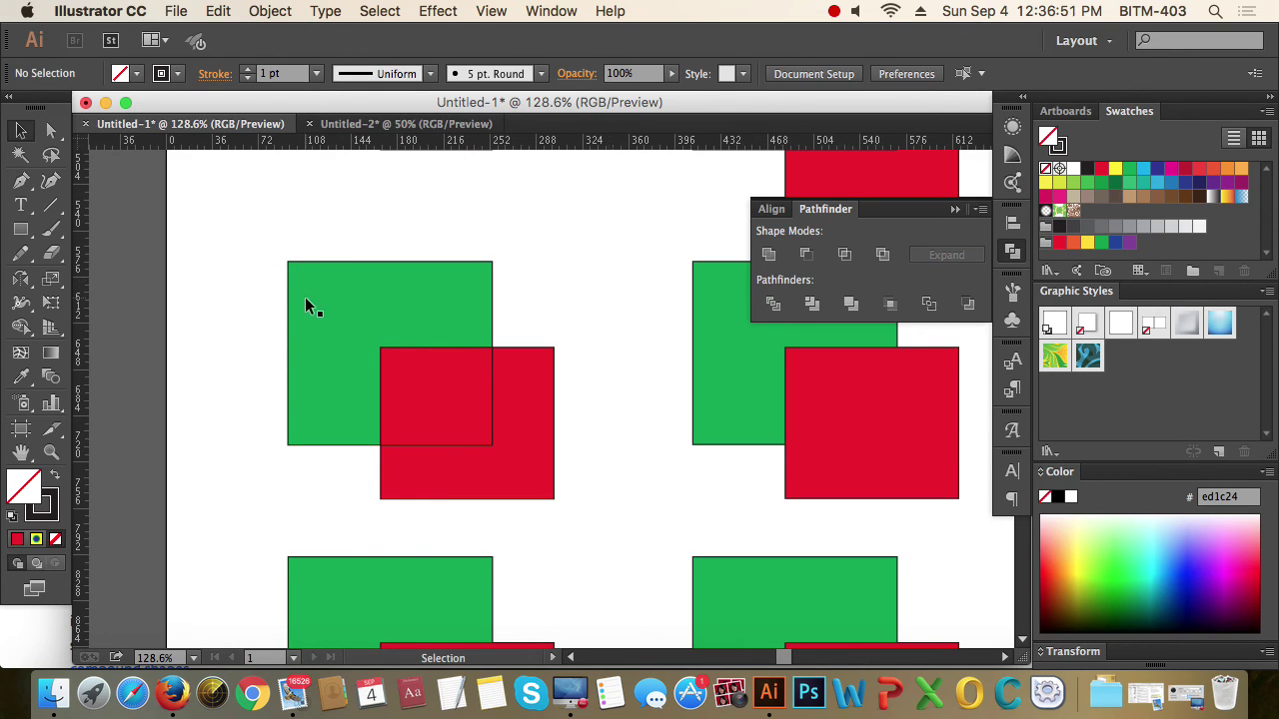
# Step: Move the green and red L-shaped pieces diagonally outward, away from the central red square
pyautogui.moveTo(323, 303); pyautogui.dragTo(297, 271)
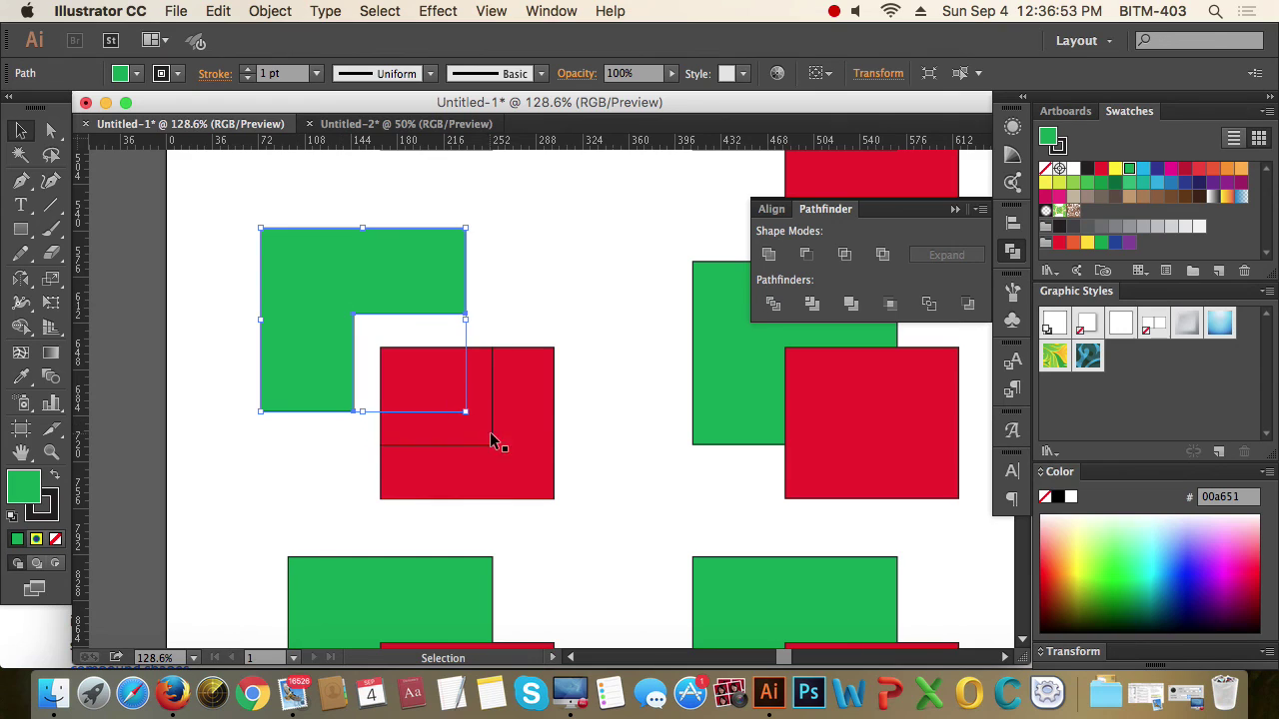
pyautogui.moveTo(513, 461); pyautogui.dragTo(543, 491)
pyautogui.click(563, 337)
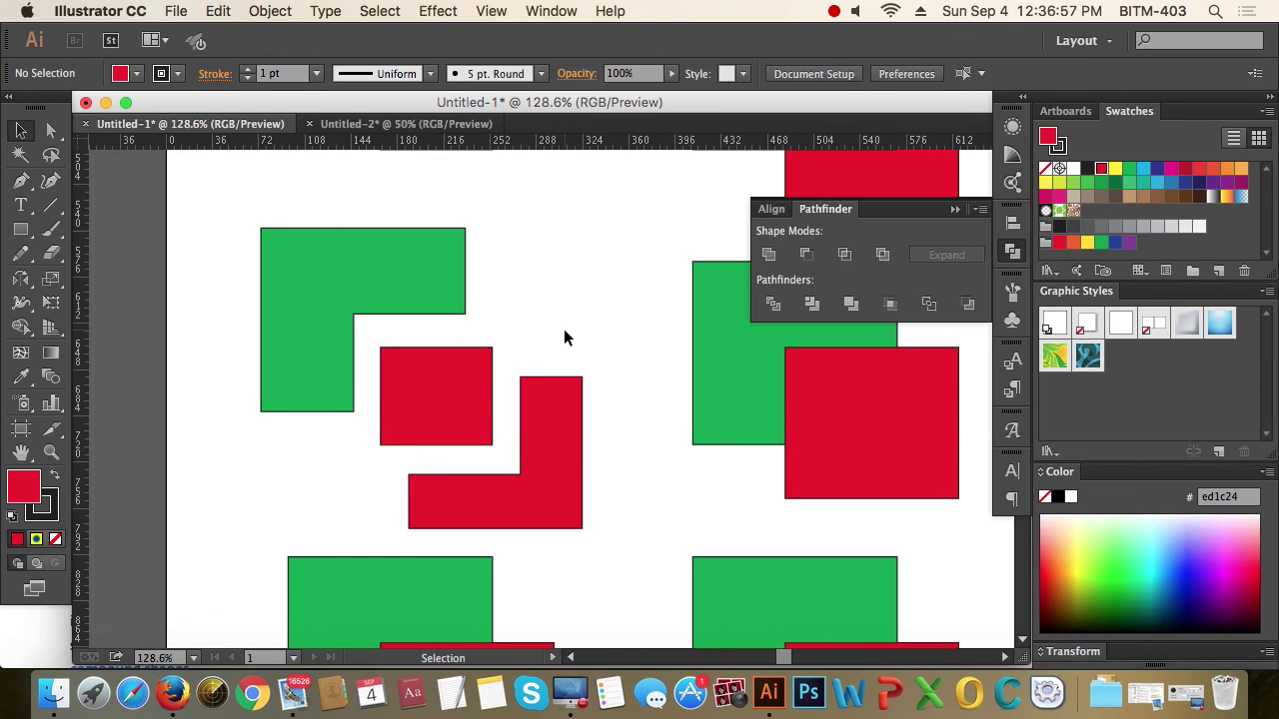
# Step: Try Pathfinder Trim on the second column's third pair of rectangles and undo it
pyautogui.press('space')
pyautogui.moveTo(637, 363); pyautogui.dragTo(488, 347)
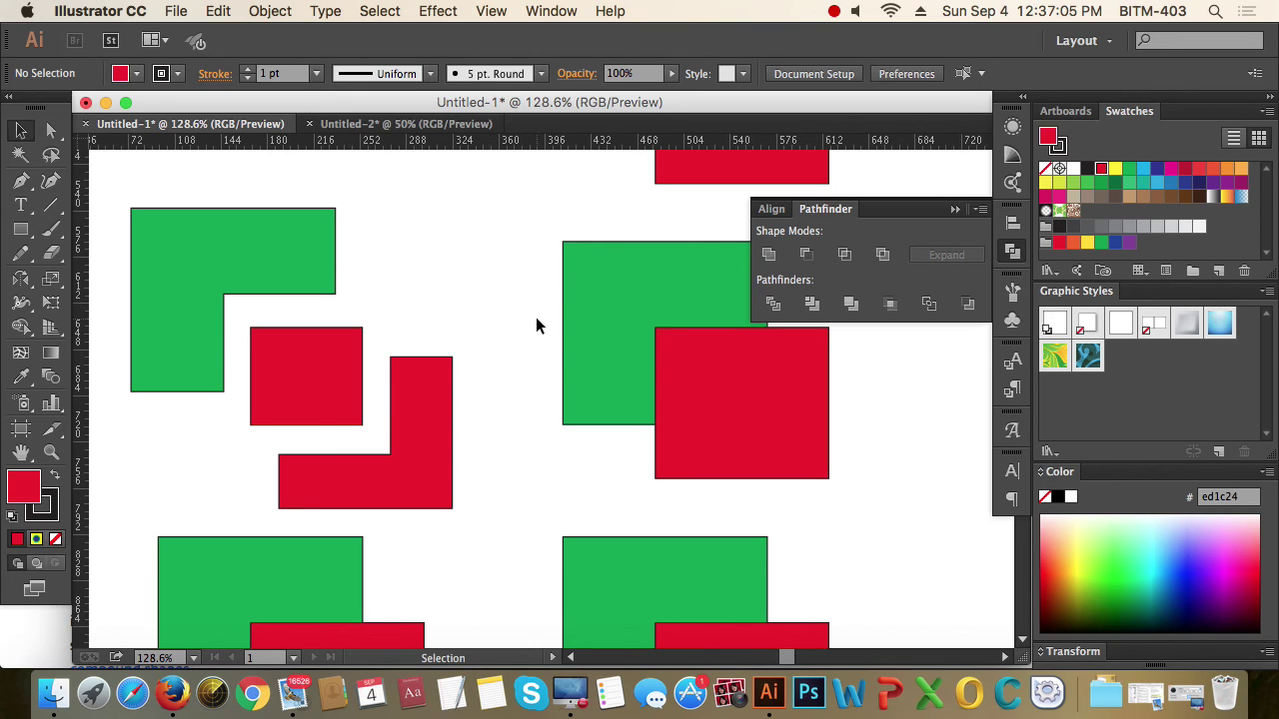
pyautogui.moveTo(536, 321); pyautogui.dragTo(745, 408)
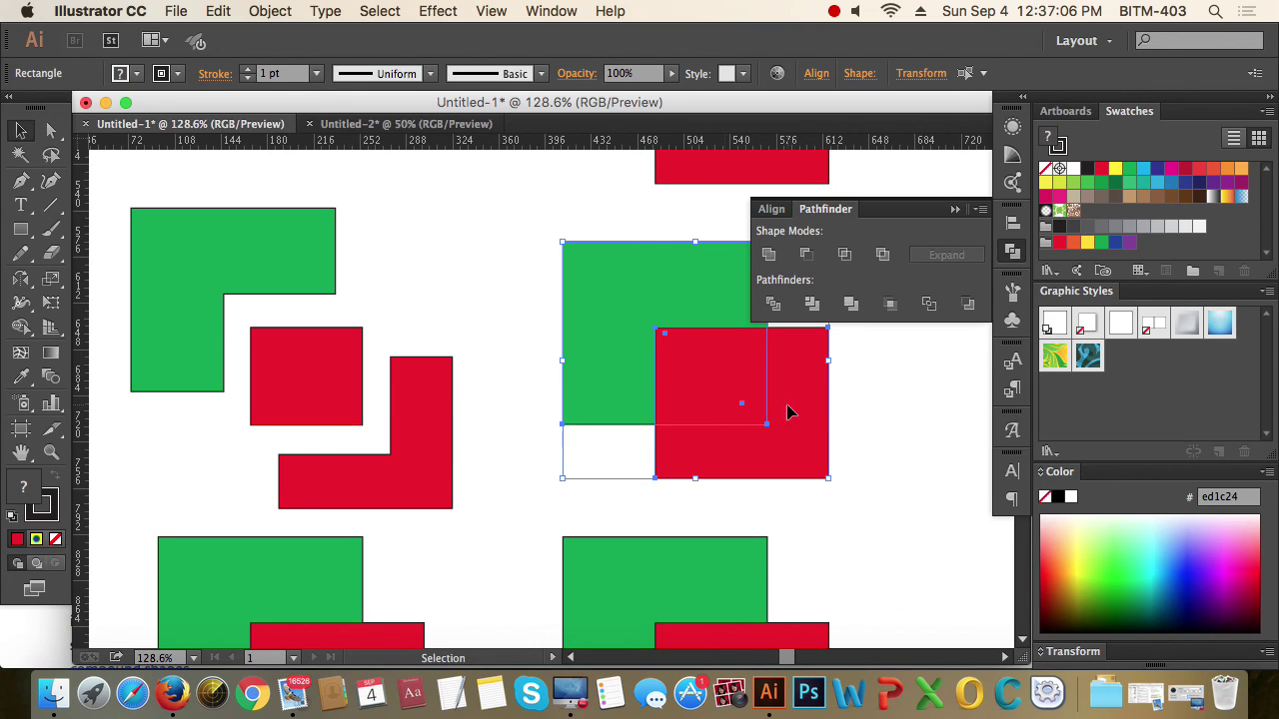
pyautogui.click(813, 307)
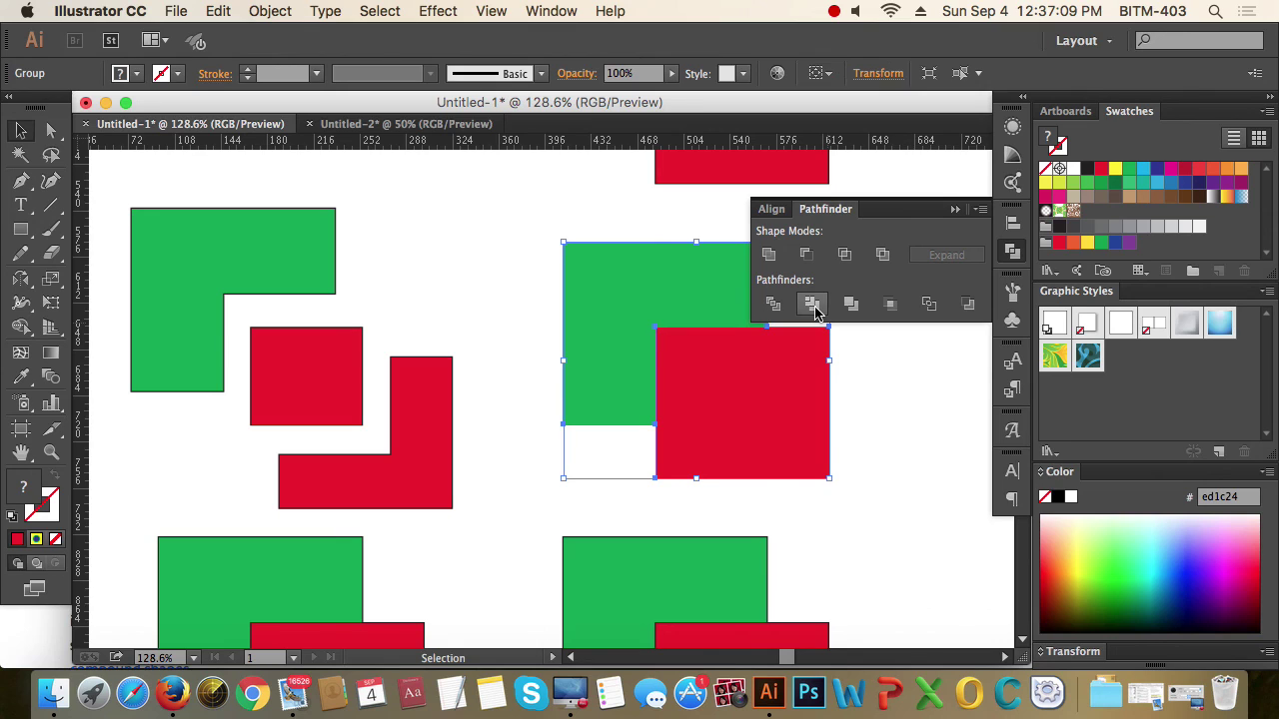
pyautogui.moveTo(873, 420); pyautogui.dragTo(671, 410)
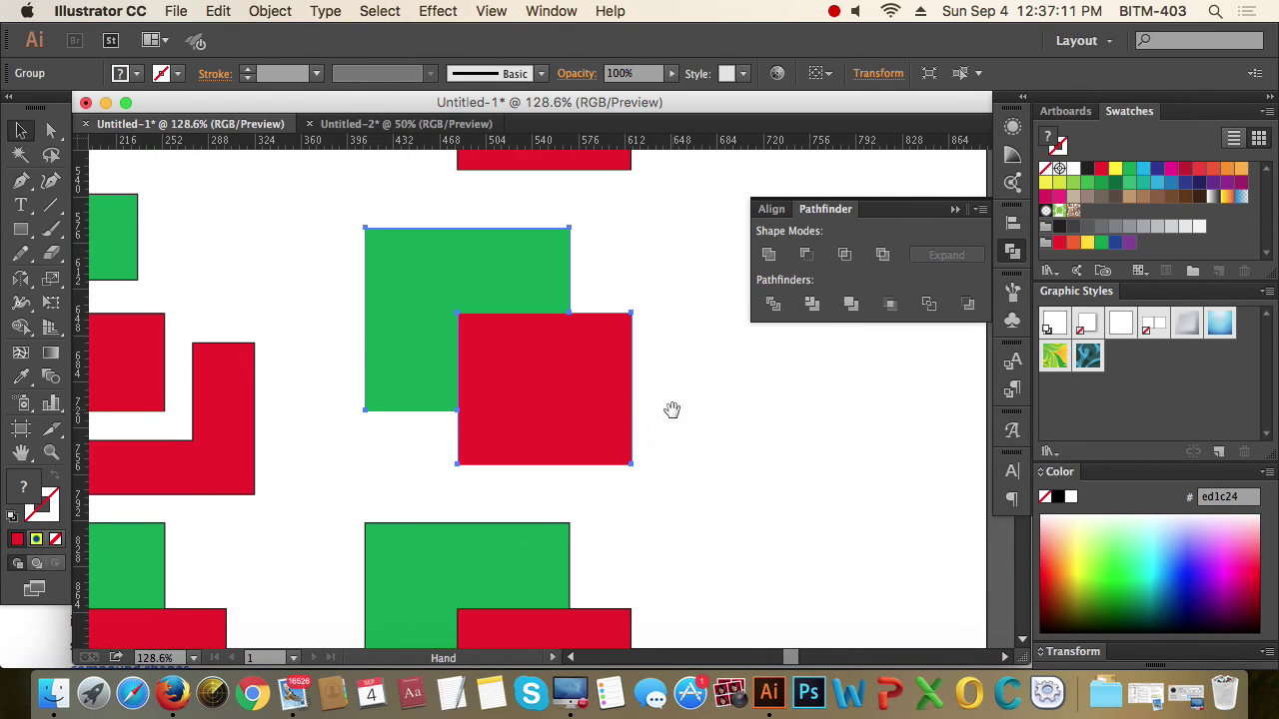
pyautogui.press('super+z')
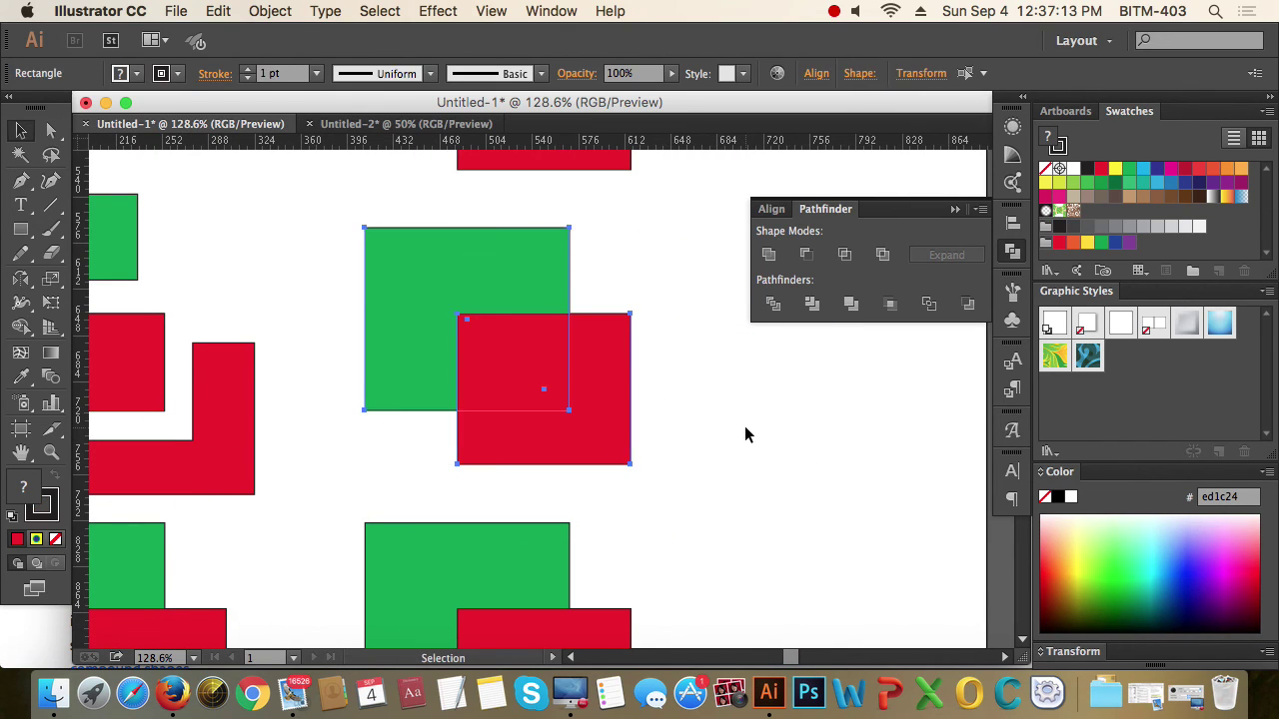
# Step: Compare the second column's third pair of rectangles in Outline and Preview modes, ending in Outline
pyautogui.click(510, 14)
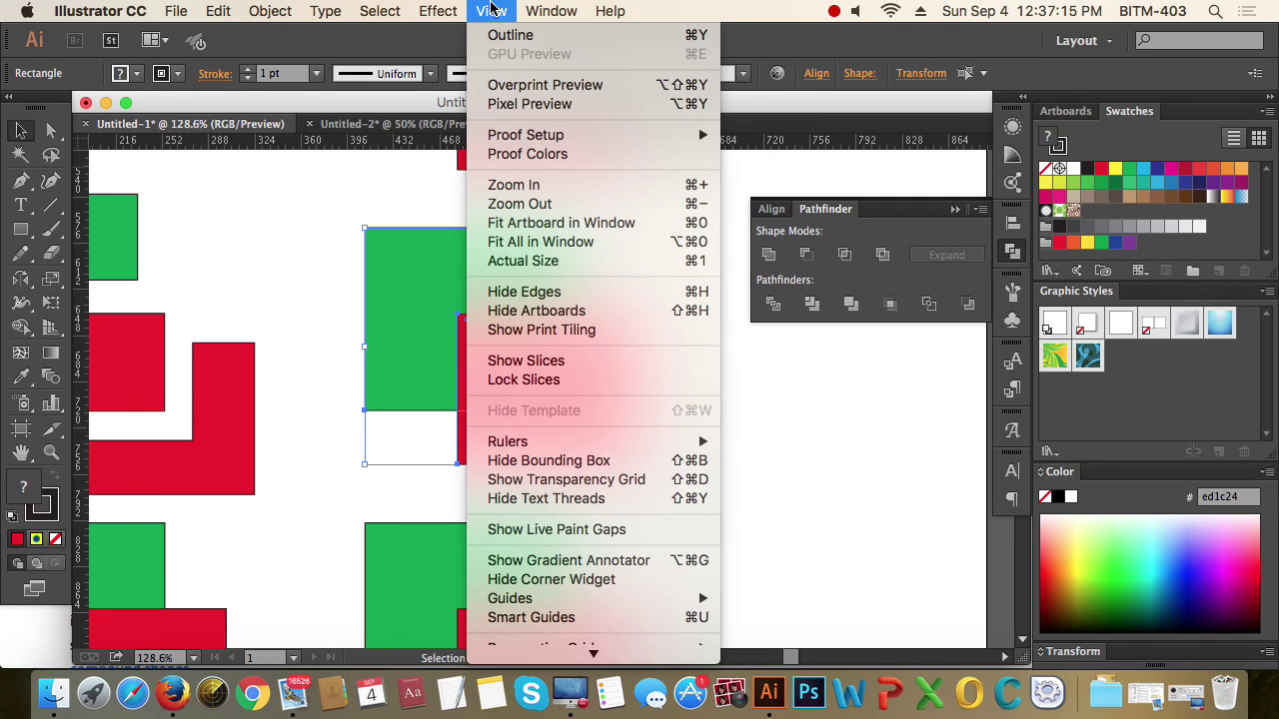
pyautogui.click(525, 38)
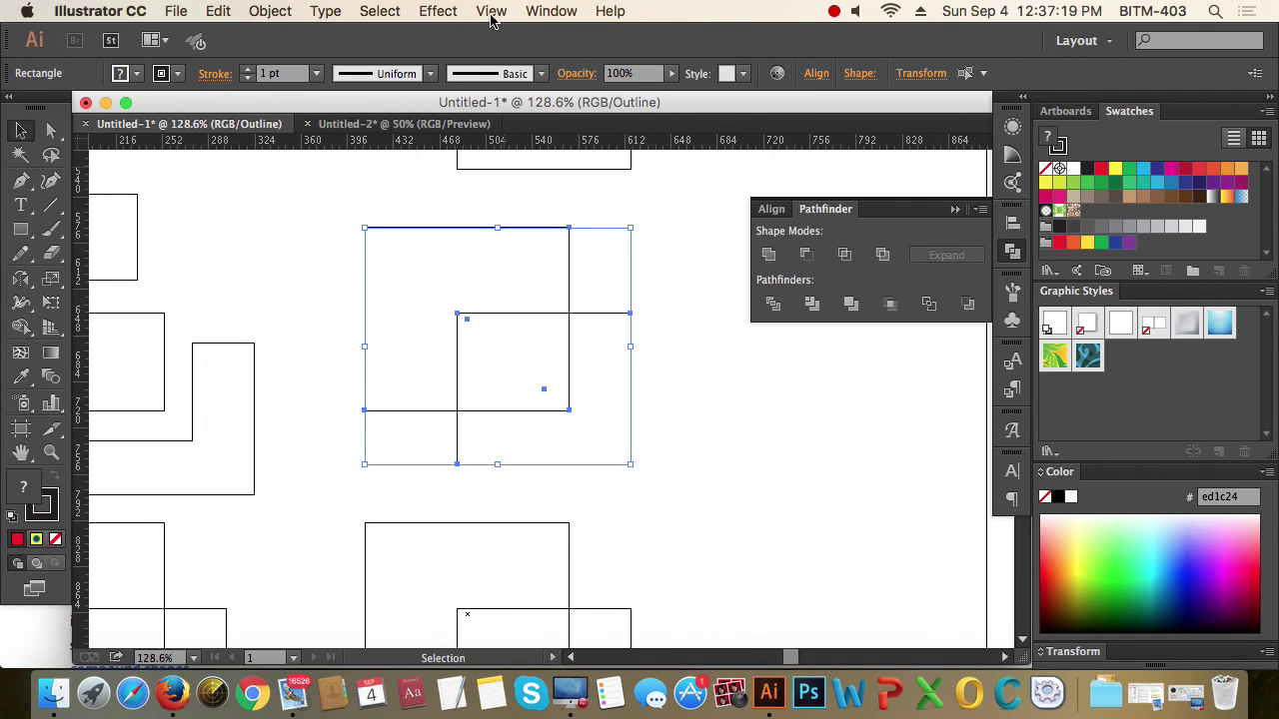
pyautogui.click(490, 14)
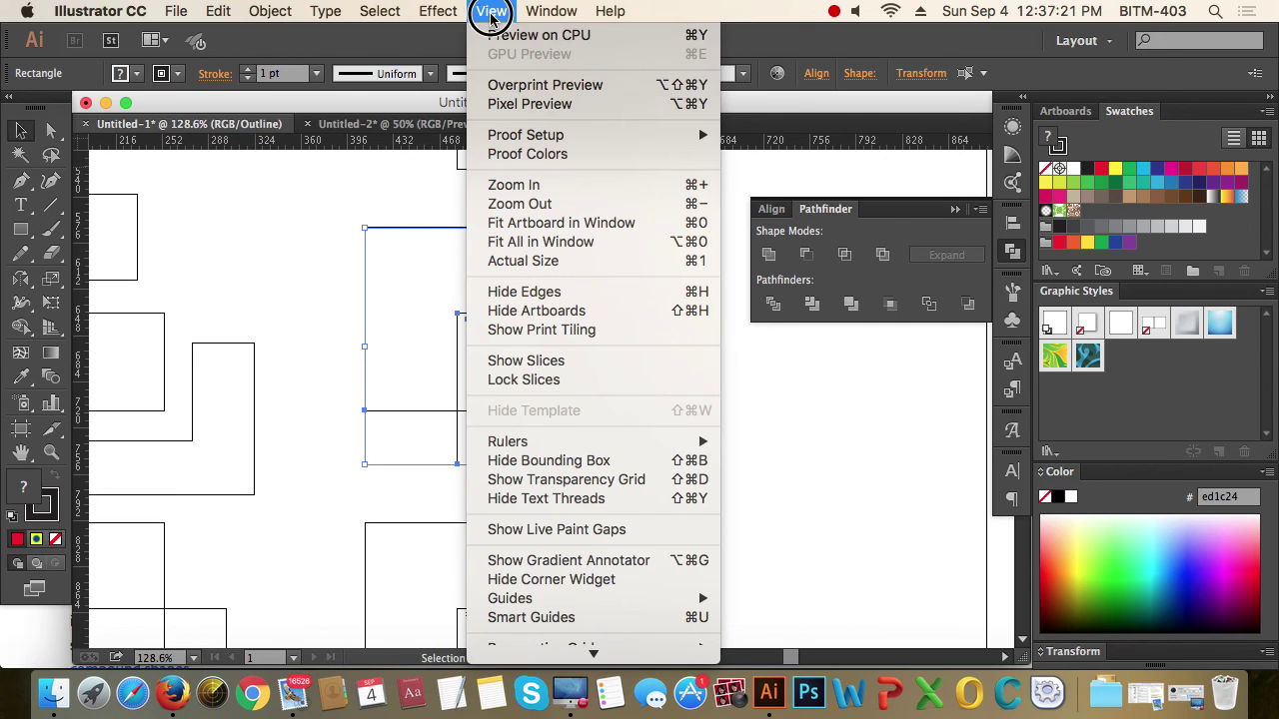
pyautogui.click(537, 40)
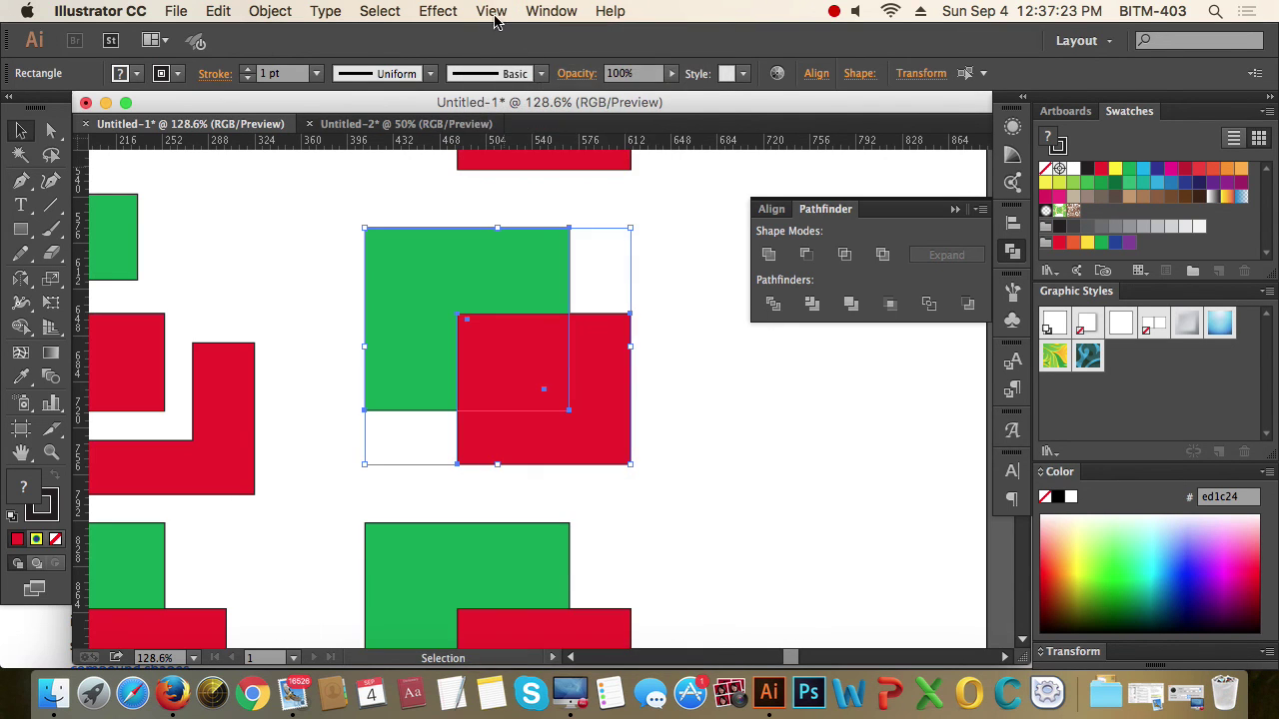
pyautogui.click(491, 11)
pyautogui.click(510, 36)
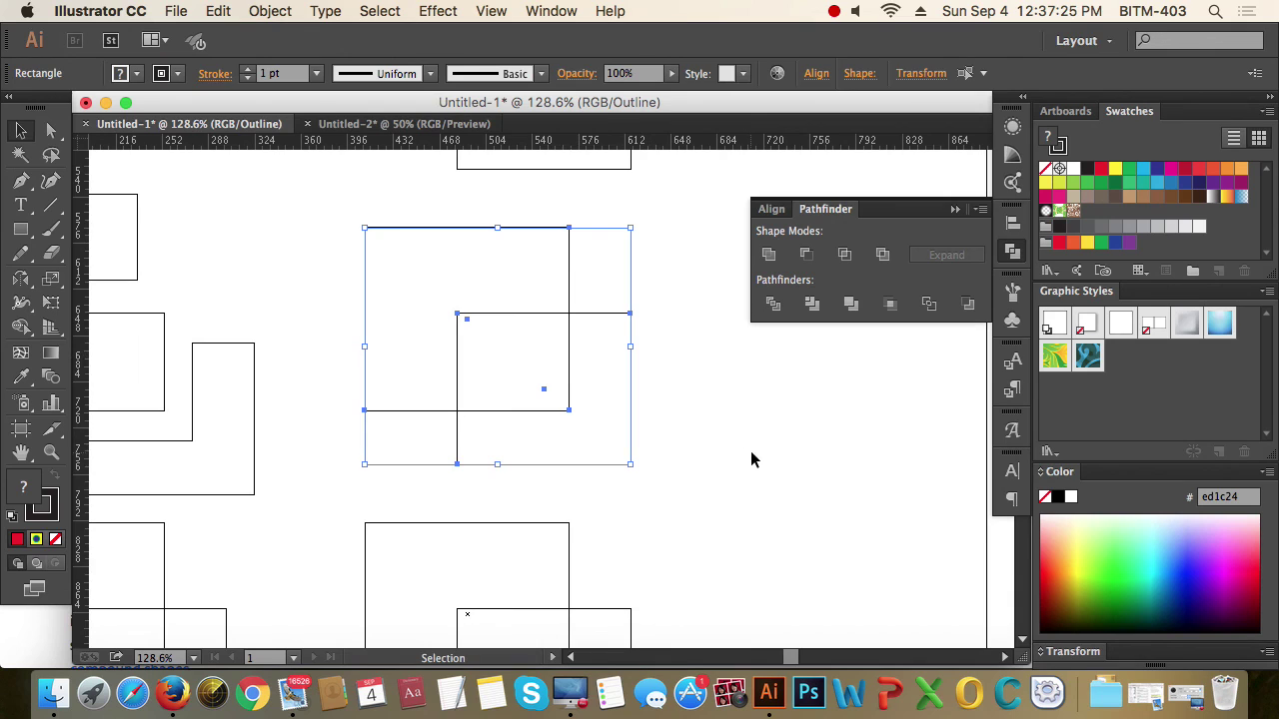
# Step: Undo the last move of the red L-shaped piece and return the artwork to Preview mode
pyautogui.press('super+z')
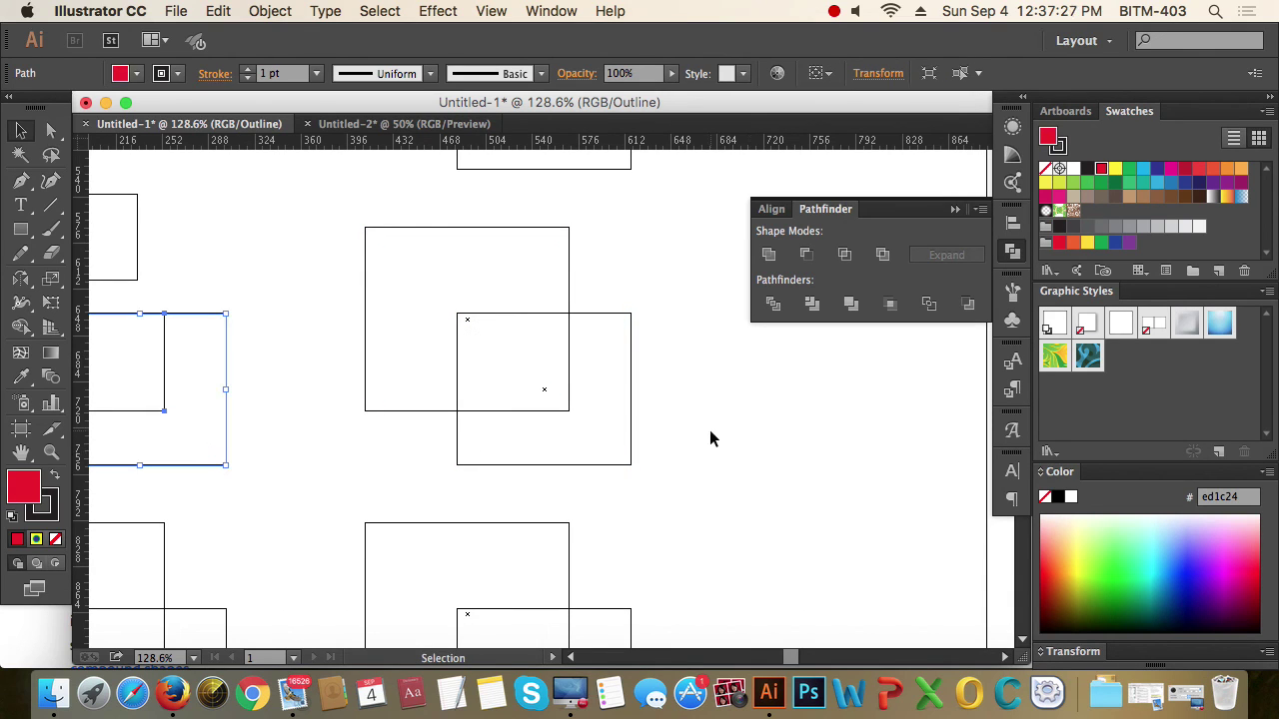
pyautogui.moveTo(710, 436); pyautogui.dragTo(511, 337)
pyautogui.press('super+shift+a')
pyautogui.press('super+y')
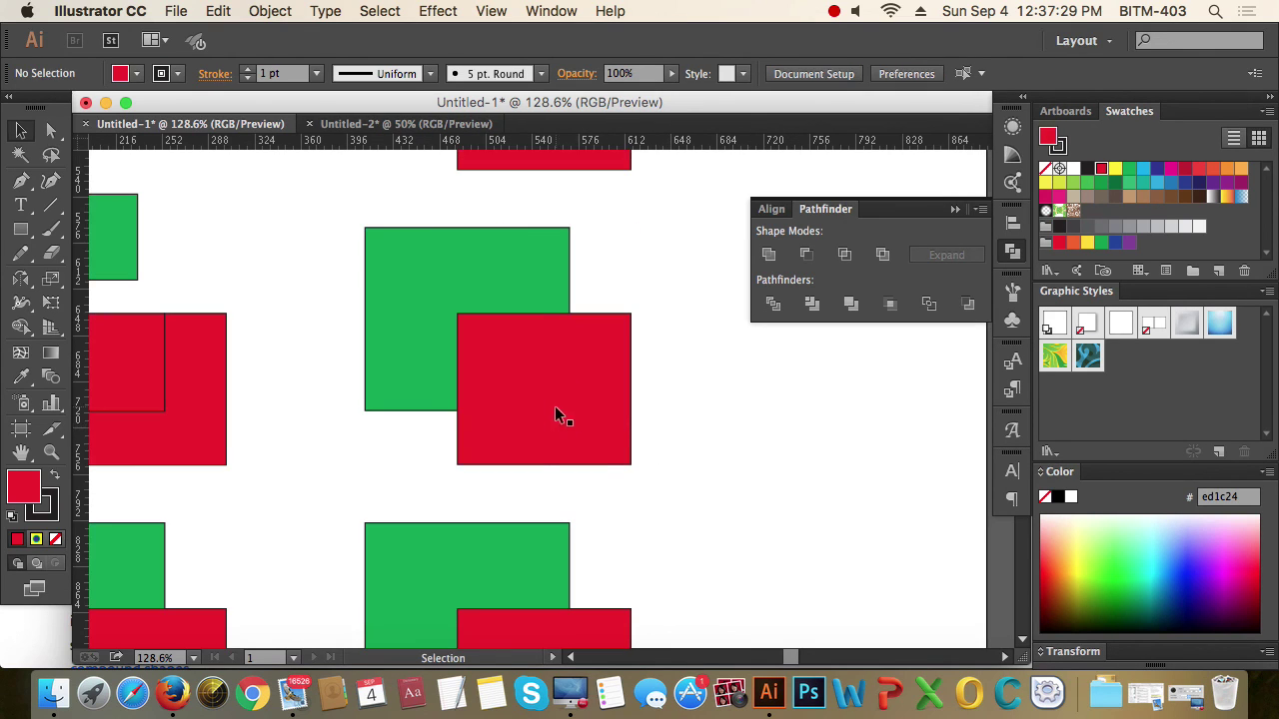
# Step: Trim the second column's third pair of rectangles while in Outline mode, and return to Preview mode
pyautogui.click(584, 419)
pyautogui.moveTo(713, 426); pyautogui.dragTo(508, 292)
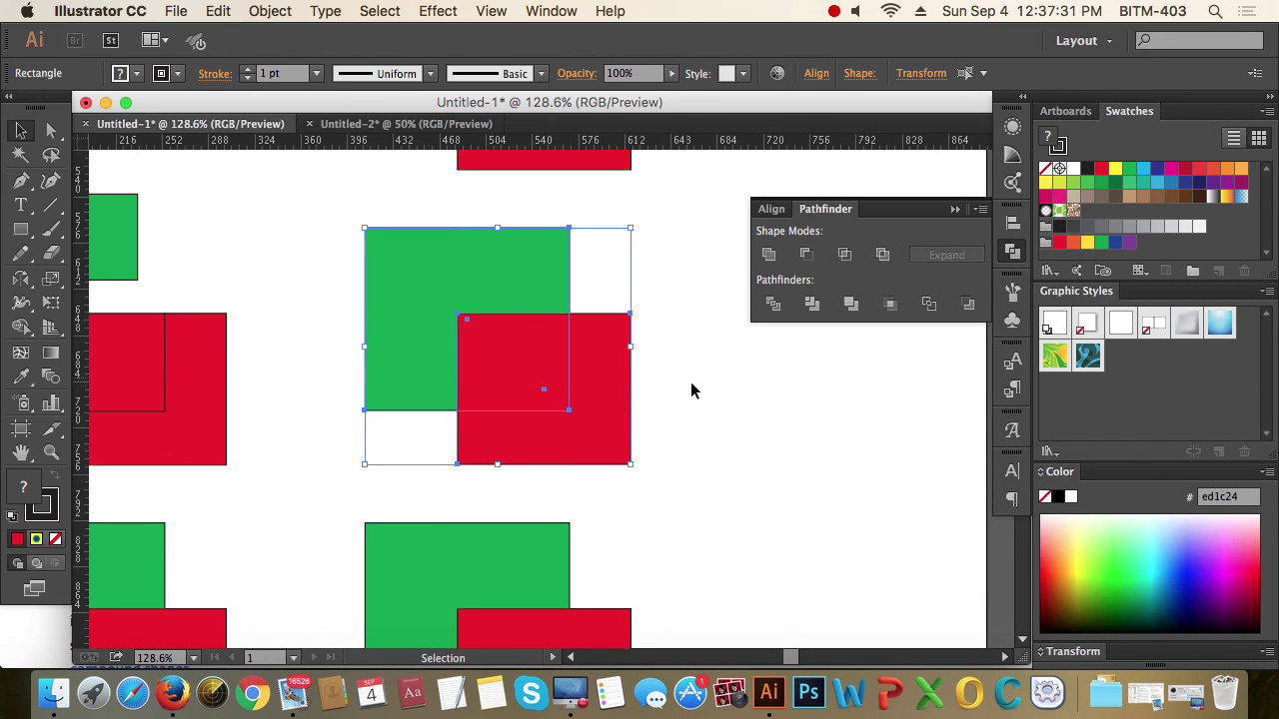
pyautogui.press('super+space')
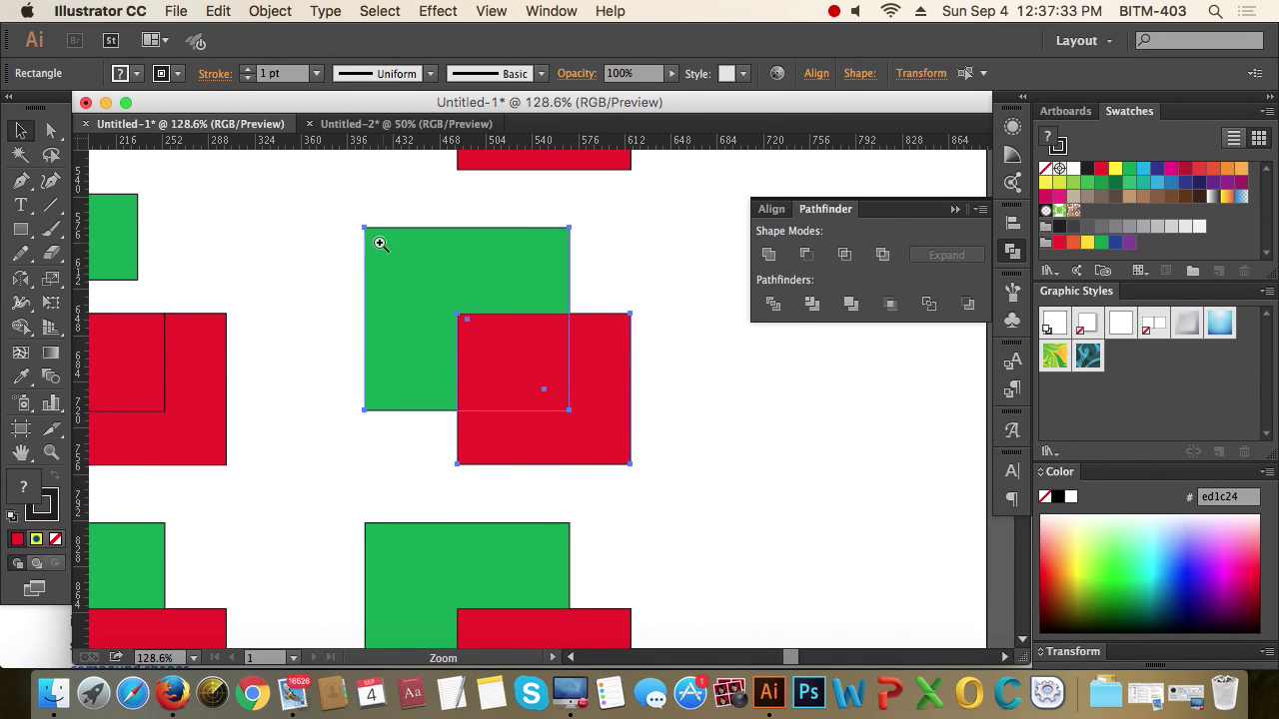
pyautogui.moveTo(343, 214); pyautogui.dragTo(685, 485)
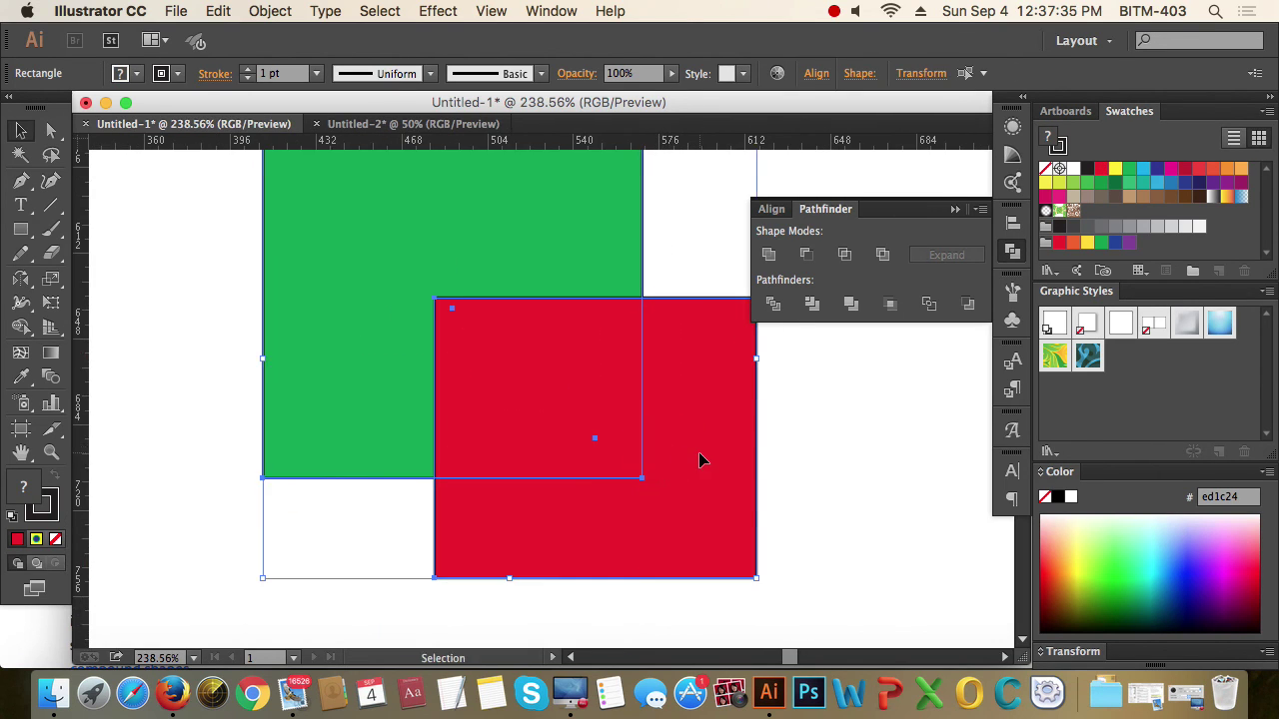
pyautogui.press('super+y')
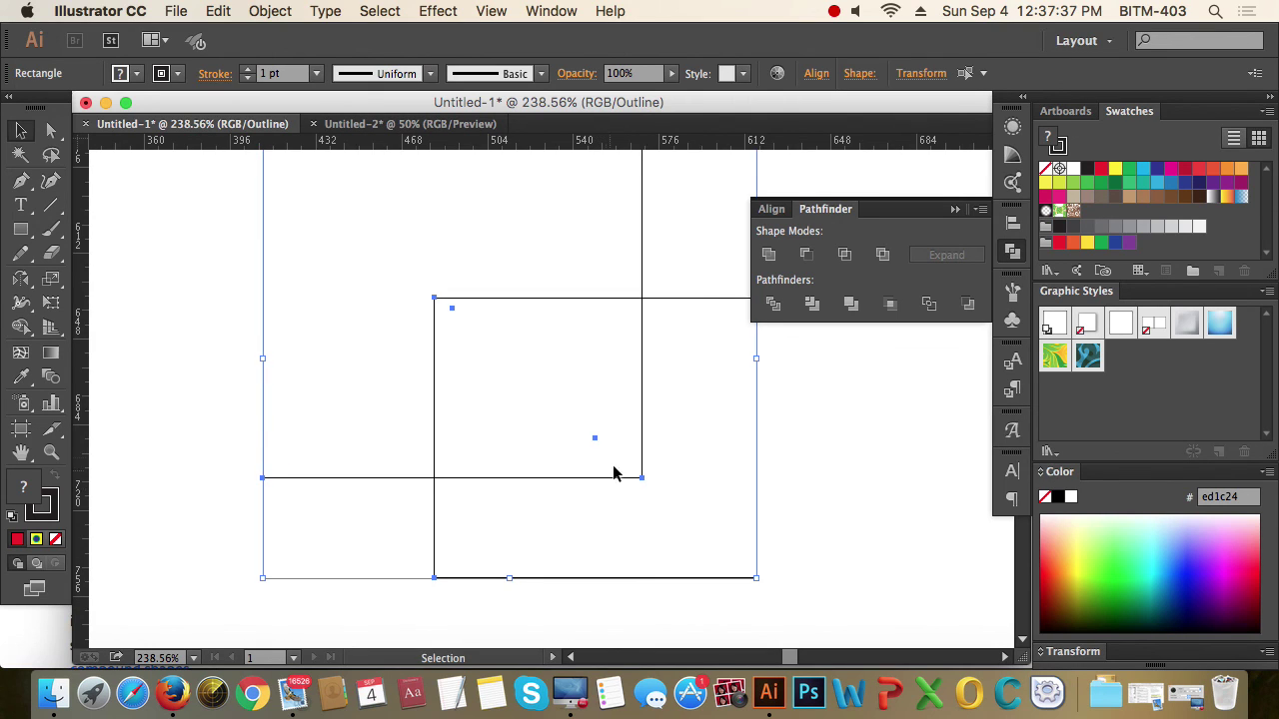
pyautogui.press('super+minus')
pyautogui.click(811, 305)
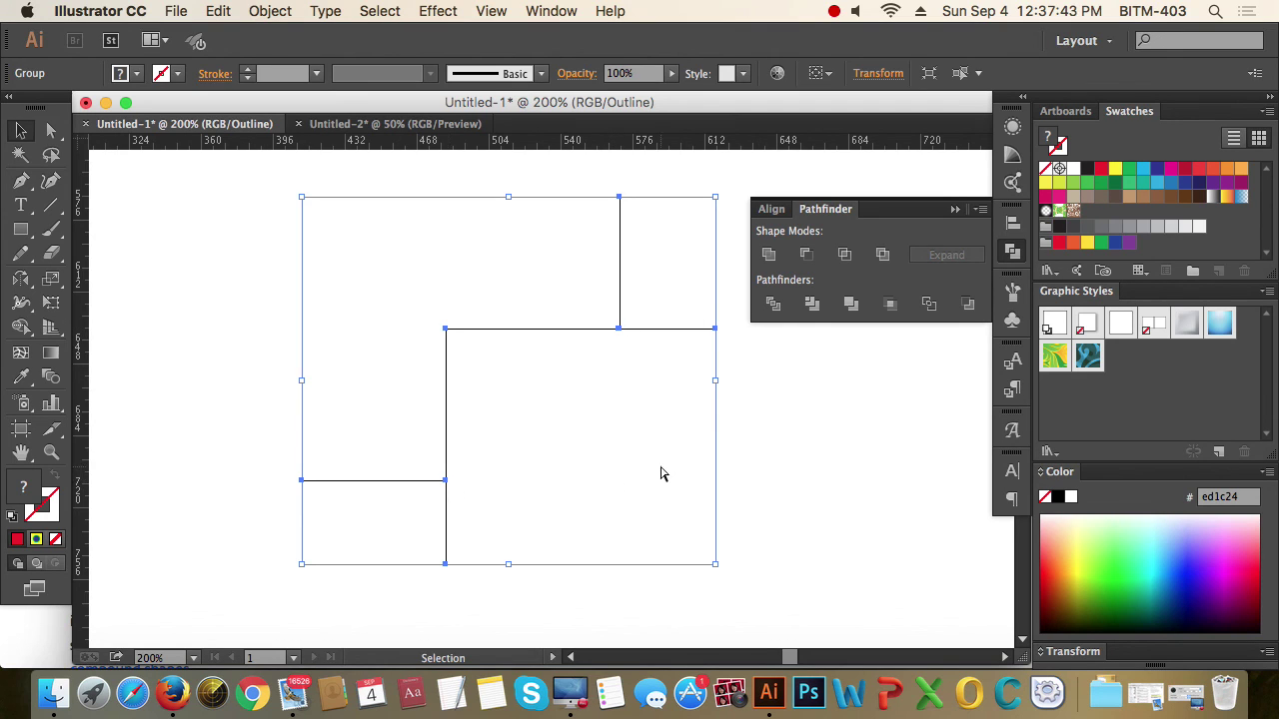
pyautogui.press('super+y')
pyautogui.click(795, 452)
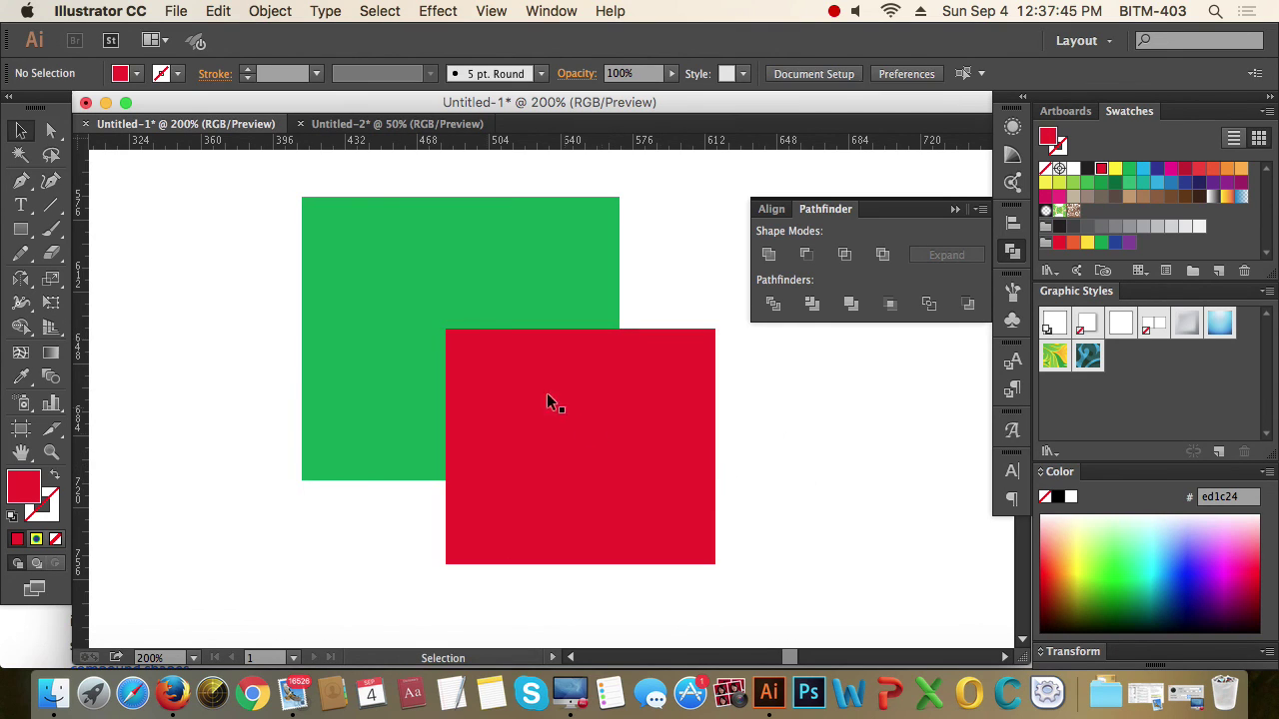
# Step: Apply Pathfinder Merge to the green and red rectangles of the first column's fourth pair
pyautogui.click(647, 436)
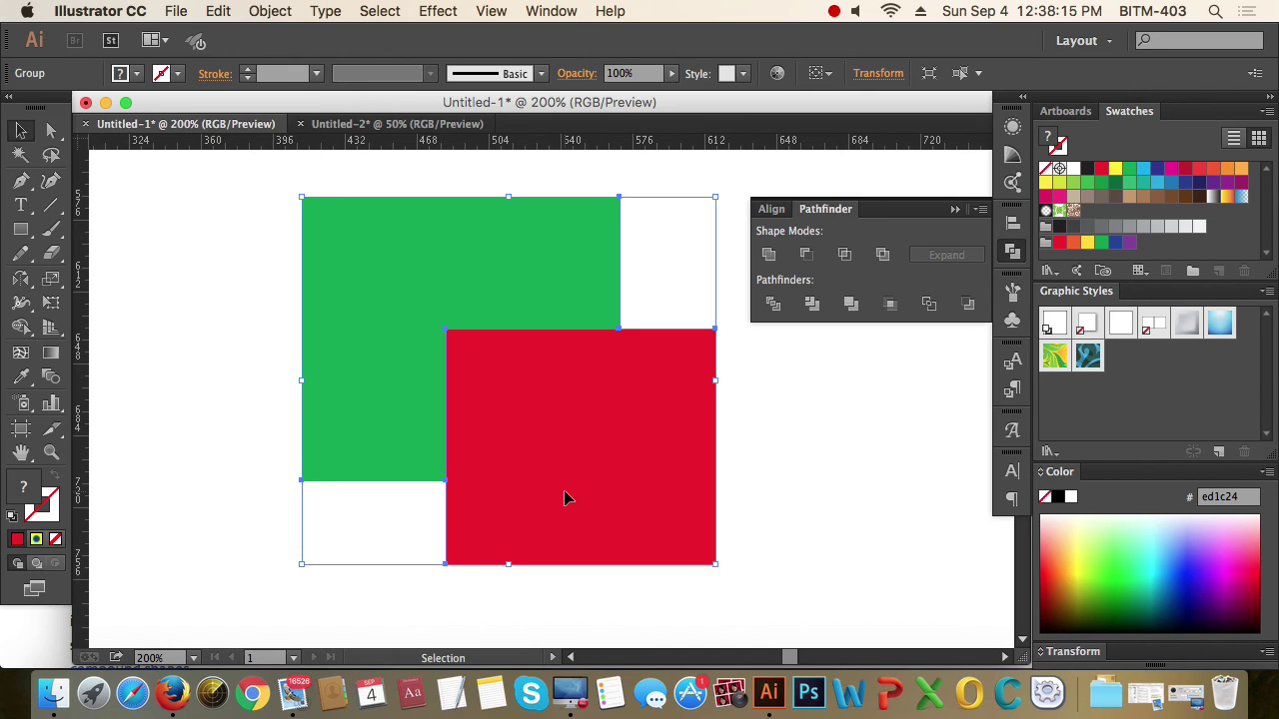
pyautogui.press('space')
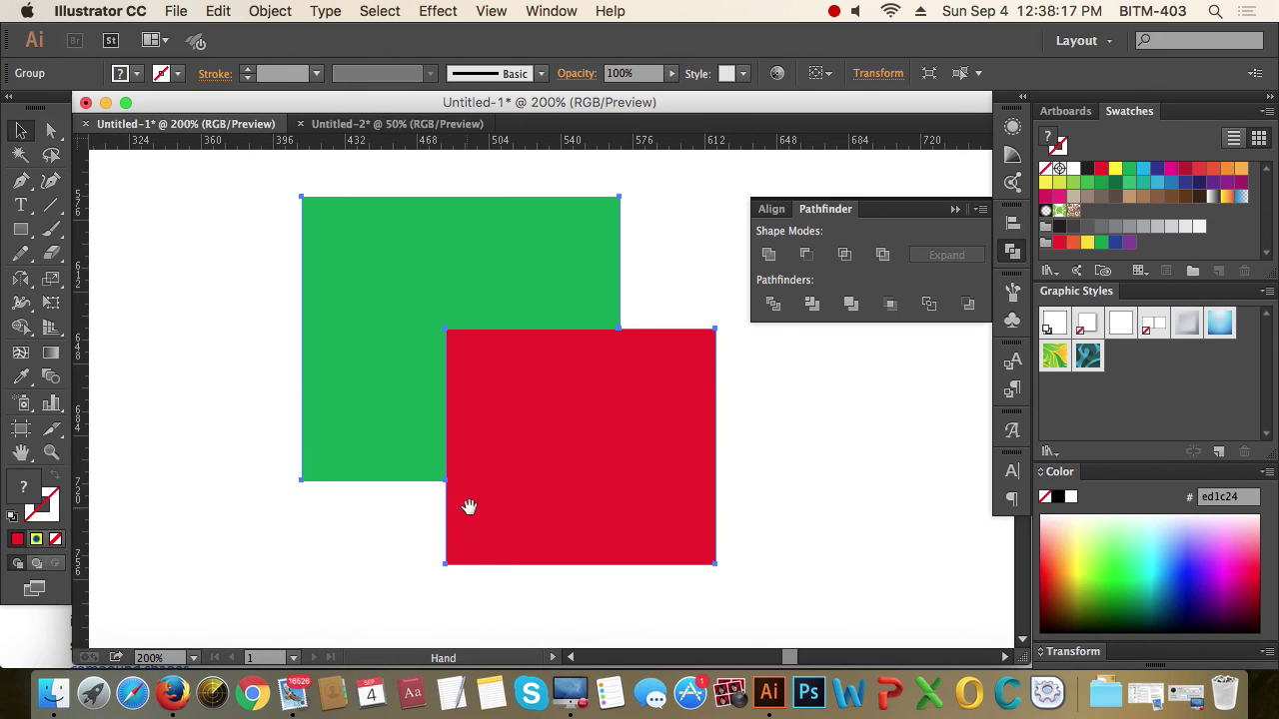
pyautogui.moveTo(469, 509); pyautogui.dragTo(596, 377)
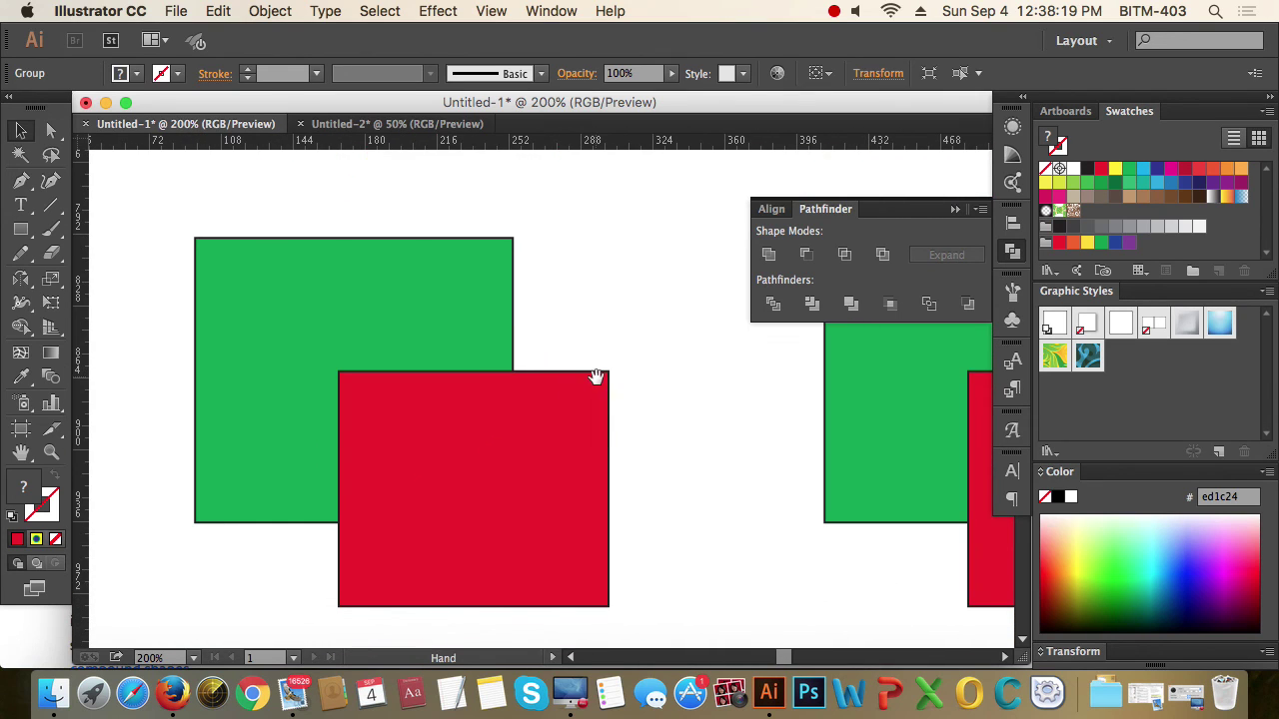
pyautogui.moveTo(651, 260); pyautogui.dragTo(420, 449)
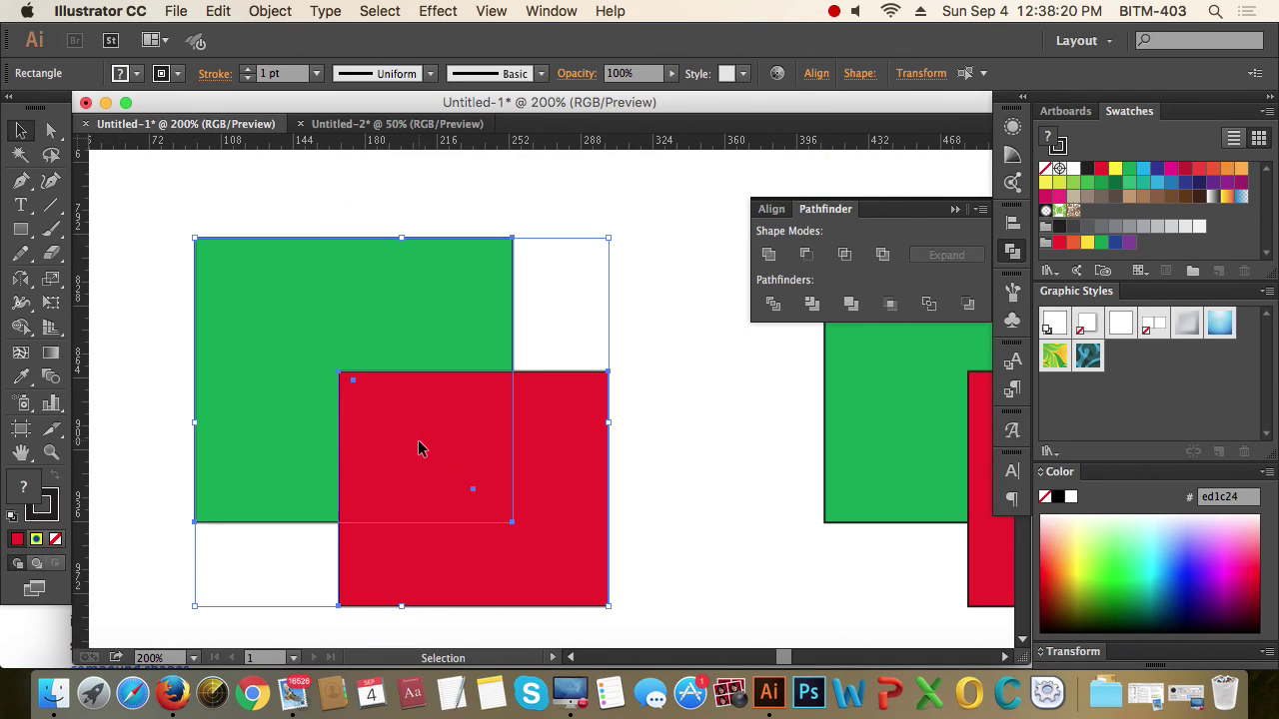
pyautogui.click(850, 304)
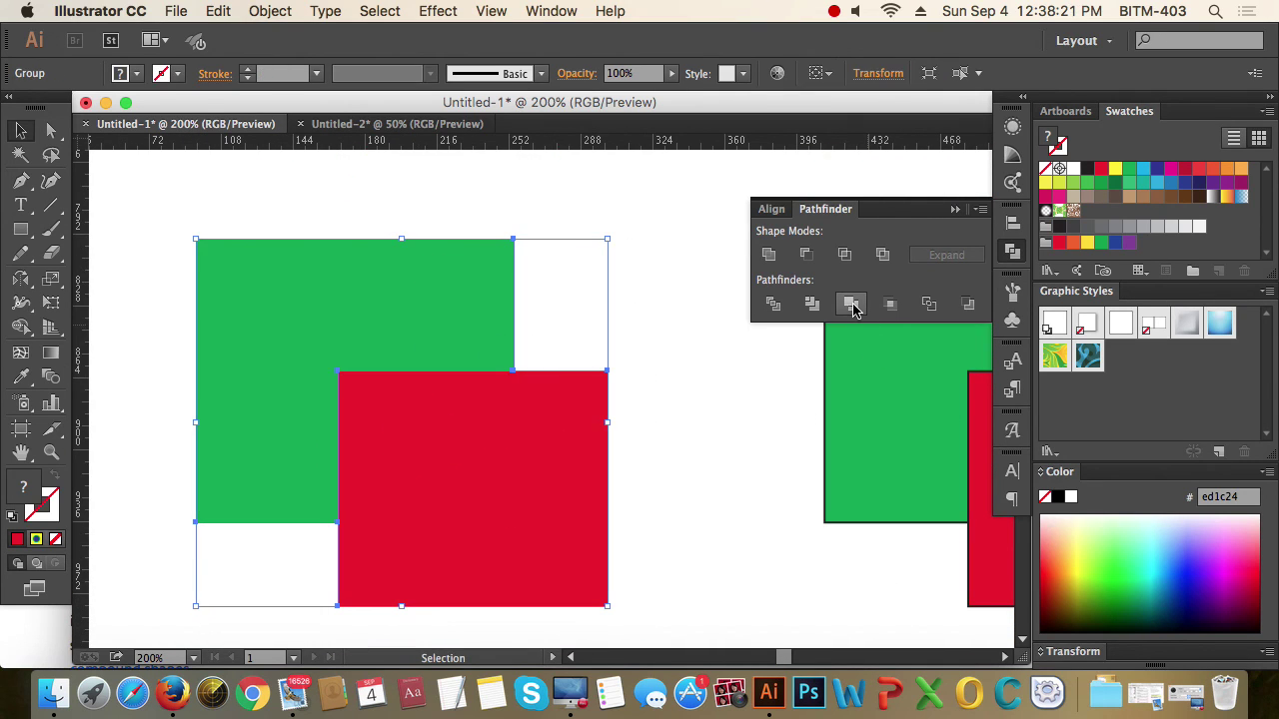
# Step: Check the merged green and red shapes in Pixel Preview and Outline modes, and return to normal Preview
pyautogui.press('super+alt+y')
pyautogui.click(704, 486)
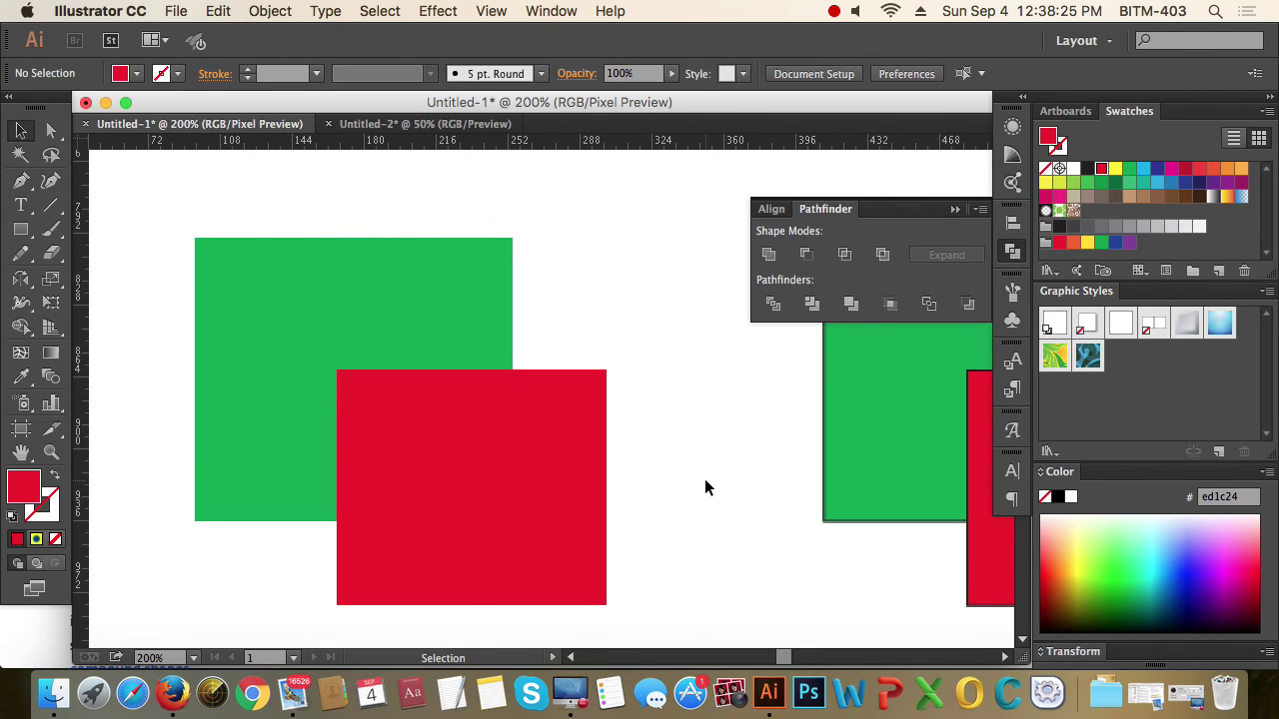
pyautogui.press('super+y')
pyautogui.press('super+y')
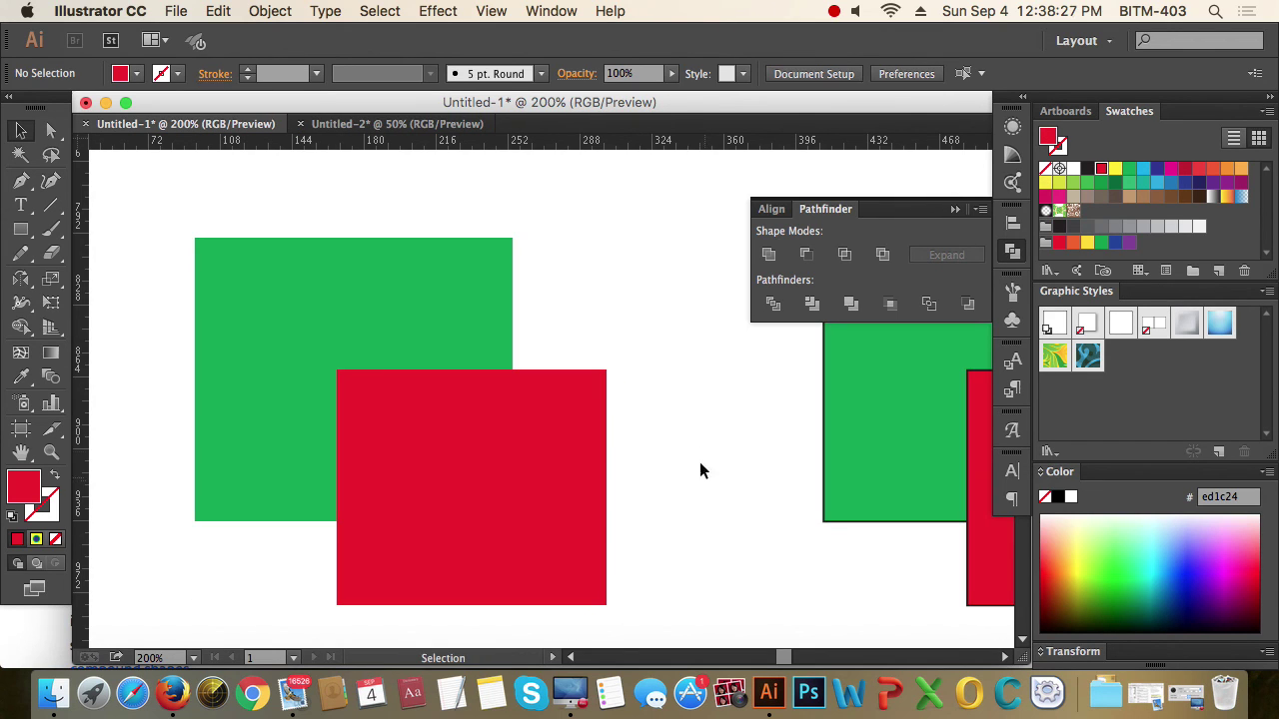
# Step: Apply Pathfinder Crop to the green and red rectangles of the second column's fourth pair
pyautogui.press('space')
pyautogui.moveTo(785, 451); pyautogui.dragTo(379, 434)
pyautogui.moveTo(550, 415); pyautogui.dragTo(516, 448)
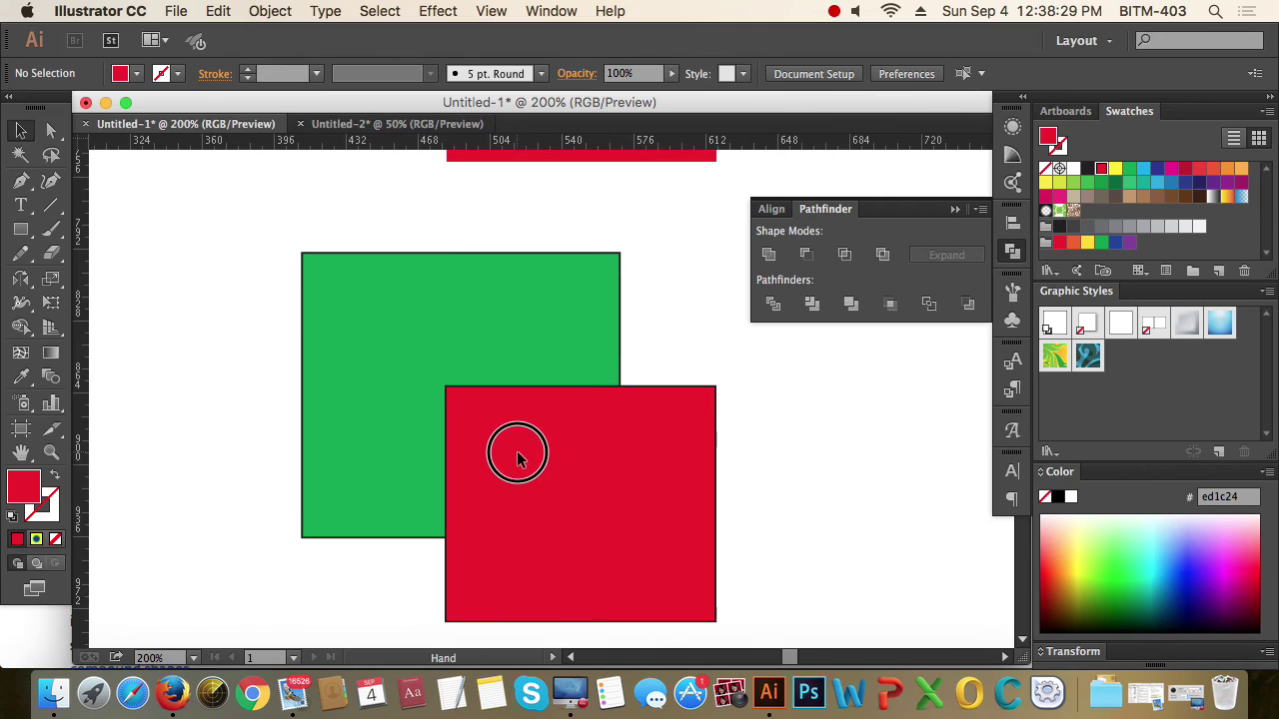
pyautogui.moveTo(676, 323); pyautogui.dragTo(558, 460)
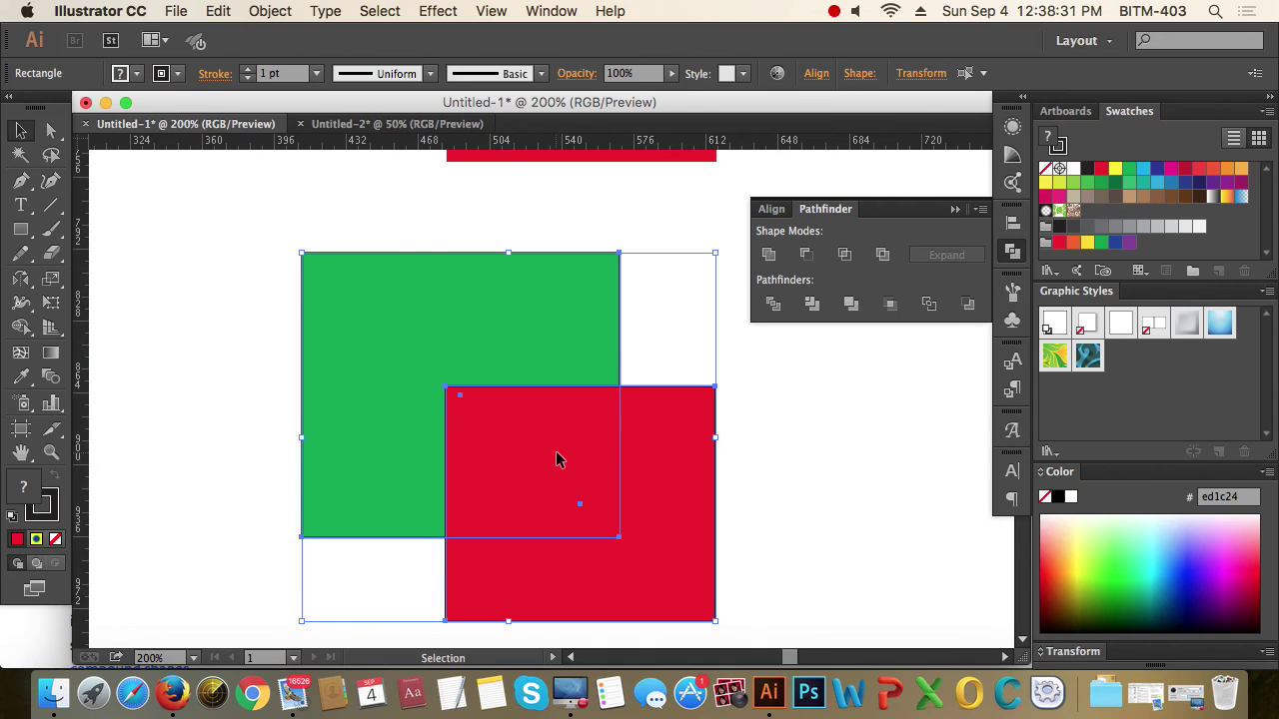
pyautogui.click(891, 305)
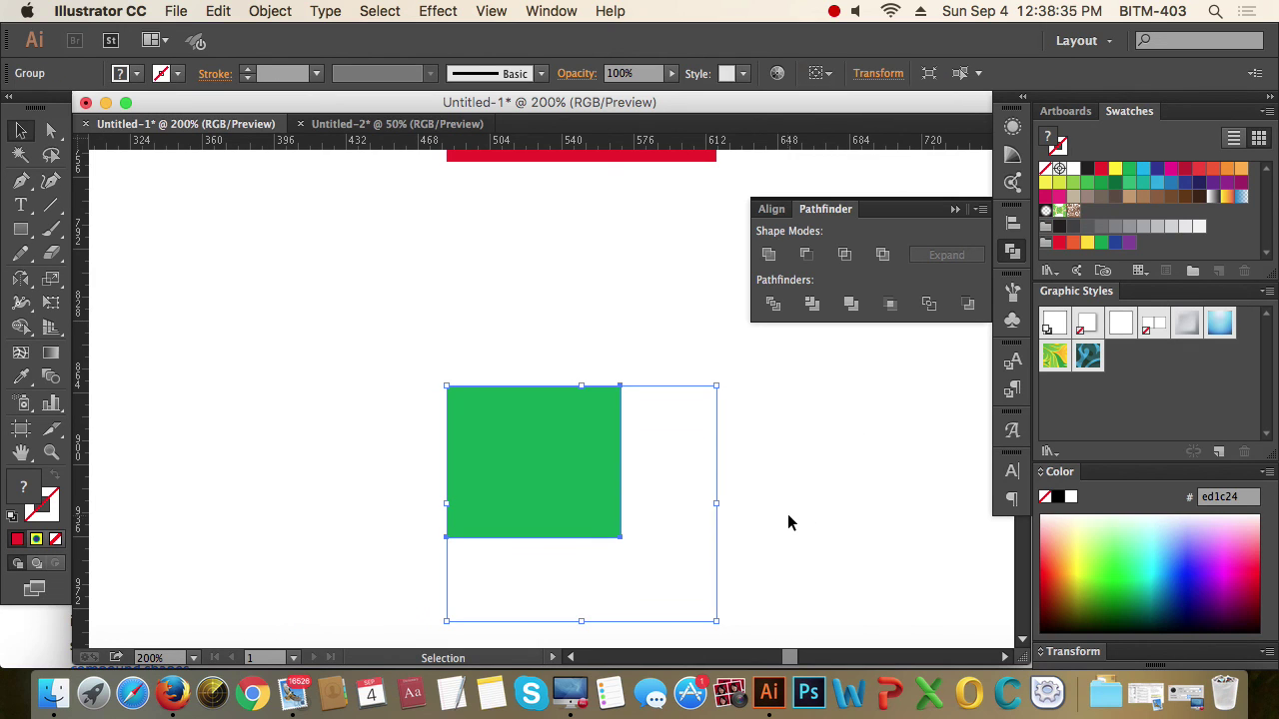
# Step: Inspect the cropped green shape and its unfilled remainder with Direct Selection and in Outline mode, then return to Preview and deselect
pyautogui.click(787, 516)
pyautogui.click(617, 423)
pyautogui.press('a')
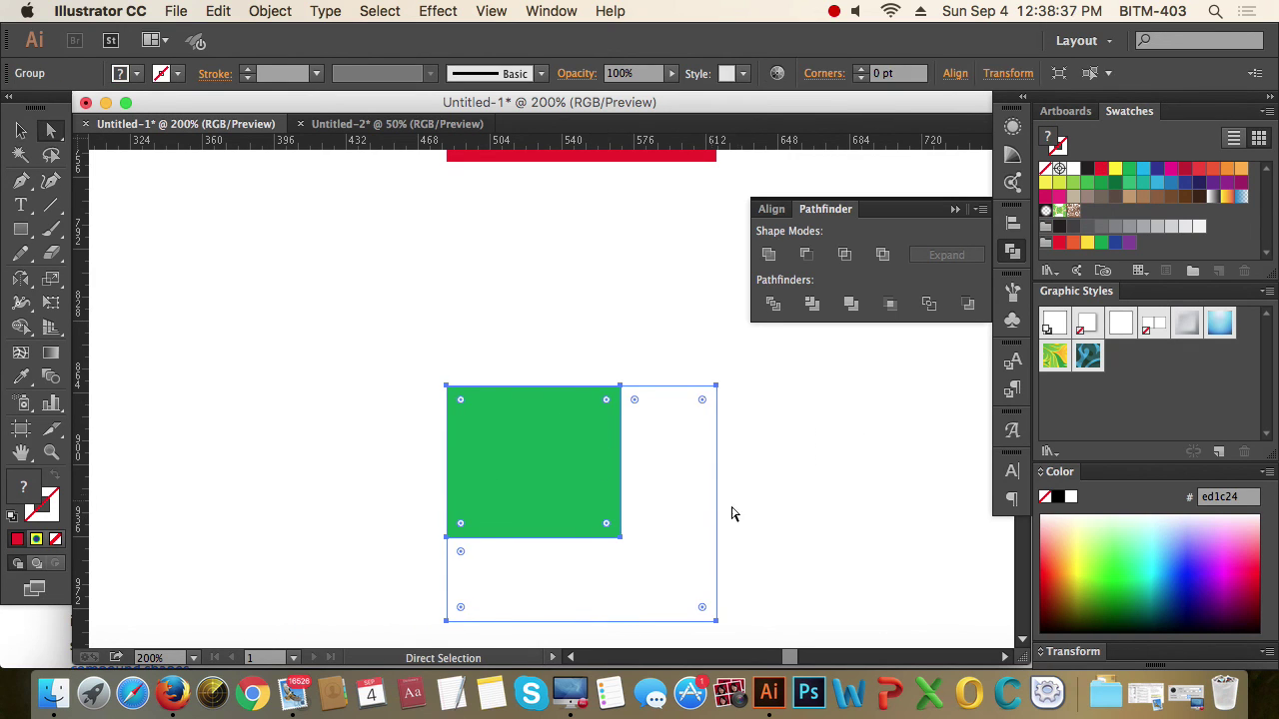
pyautogui.click(774, 513)
pyautogui.press('super+y')
pyautogui.moveTo(773, 517); pyautogui.dragTo(712, 490)
pyautogui.press('super+y')
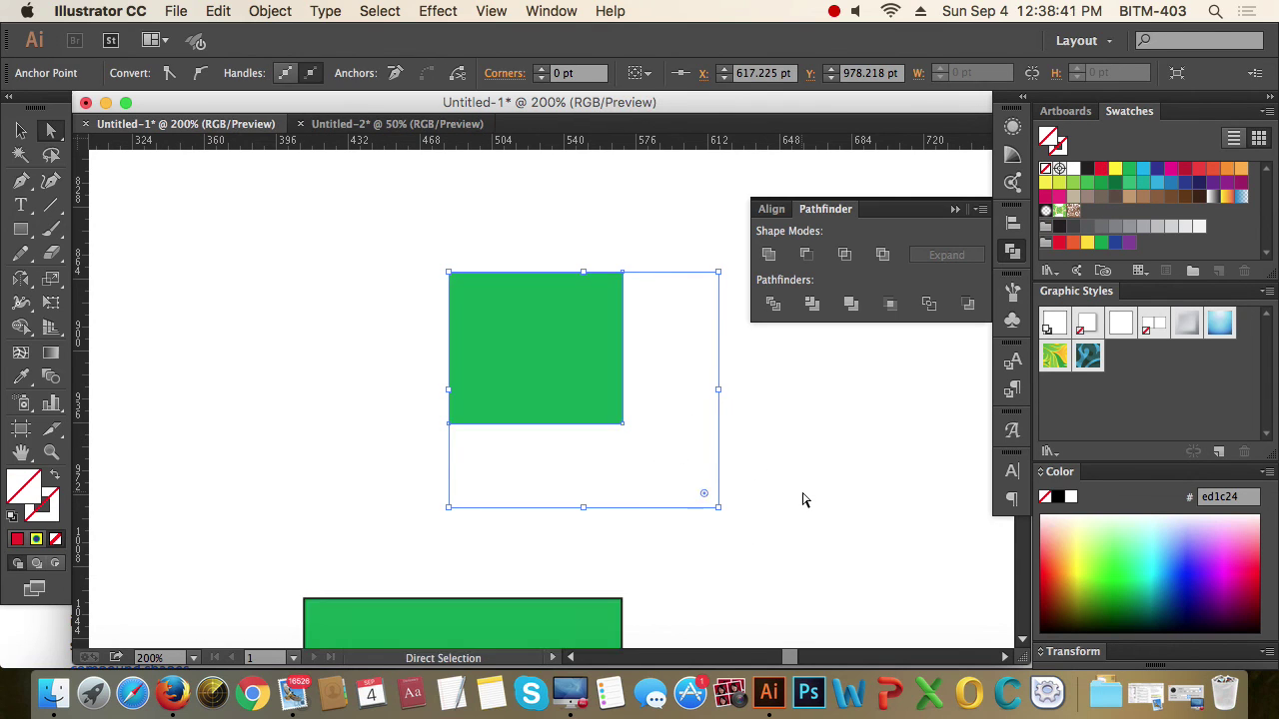
pyautogui.click(781, 492)
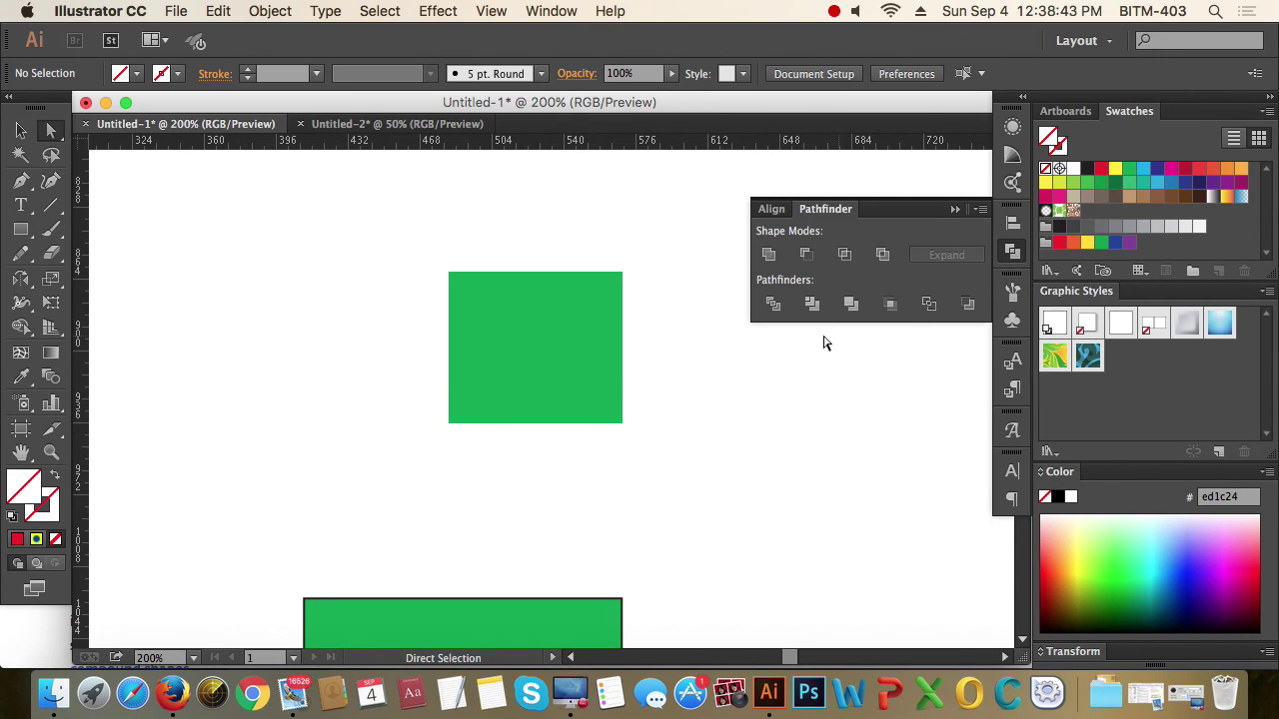
# Step: Apply Pathfinder Outline to the green and red rectangles of the first column's fifth pair, and deselect the result
pyautogui.press('super+minus')
pyautogui.scroll(-5, 539, 419)
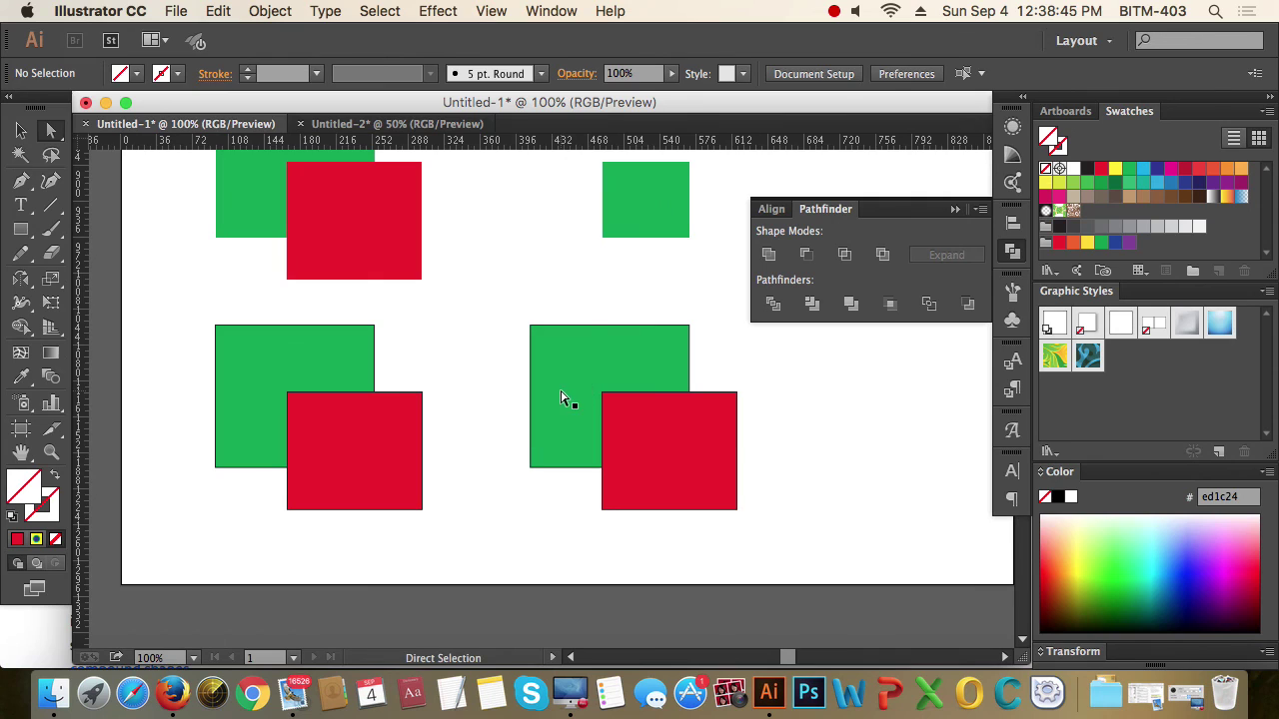
pyautogui.press('v')
pyautogui.scroll(3, 500, 343)
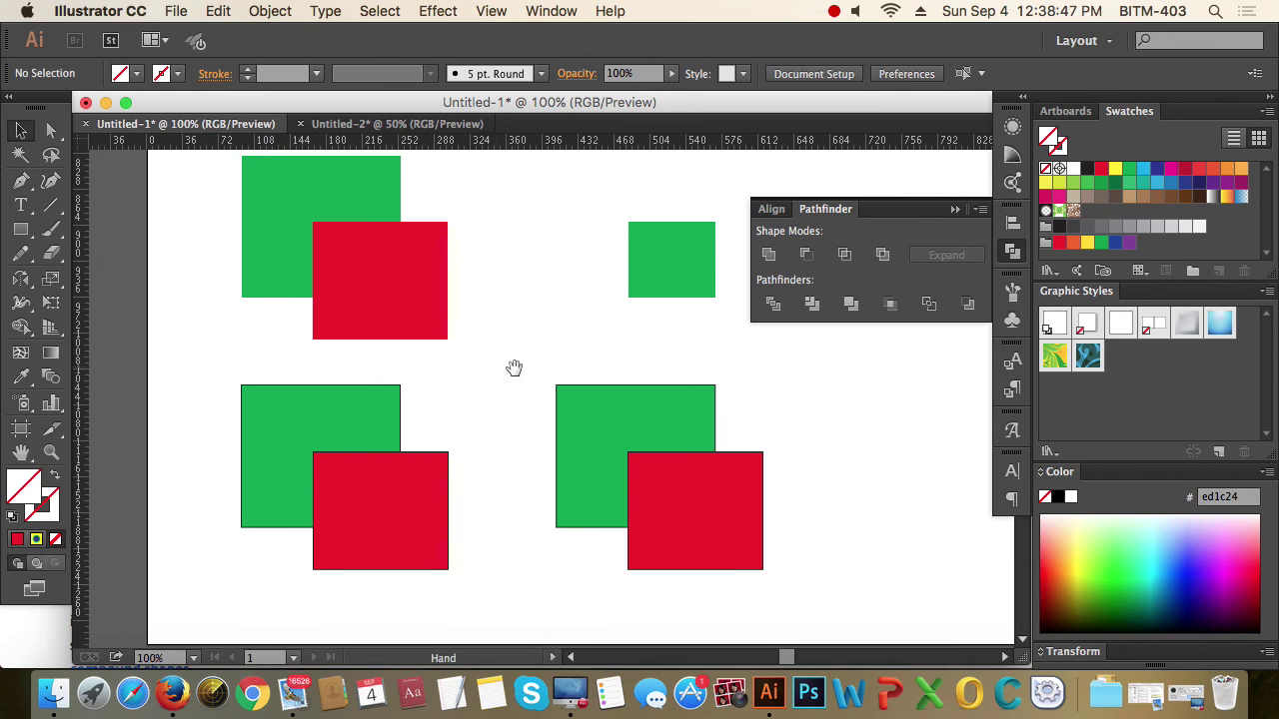
pyautogui.moveTo(196, 409); pyautogui.dragTo(442, 560)
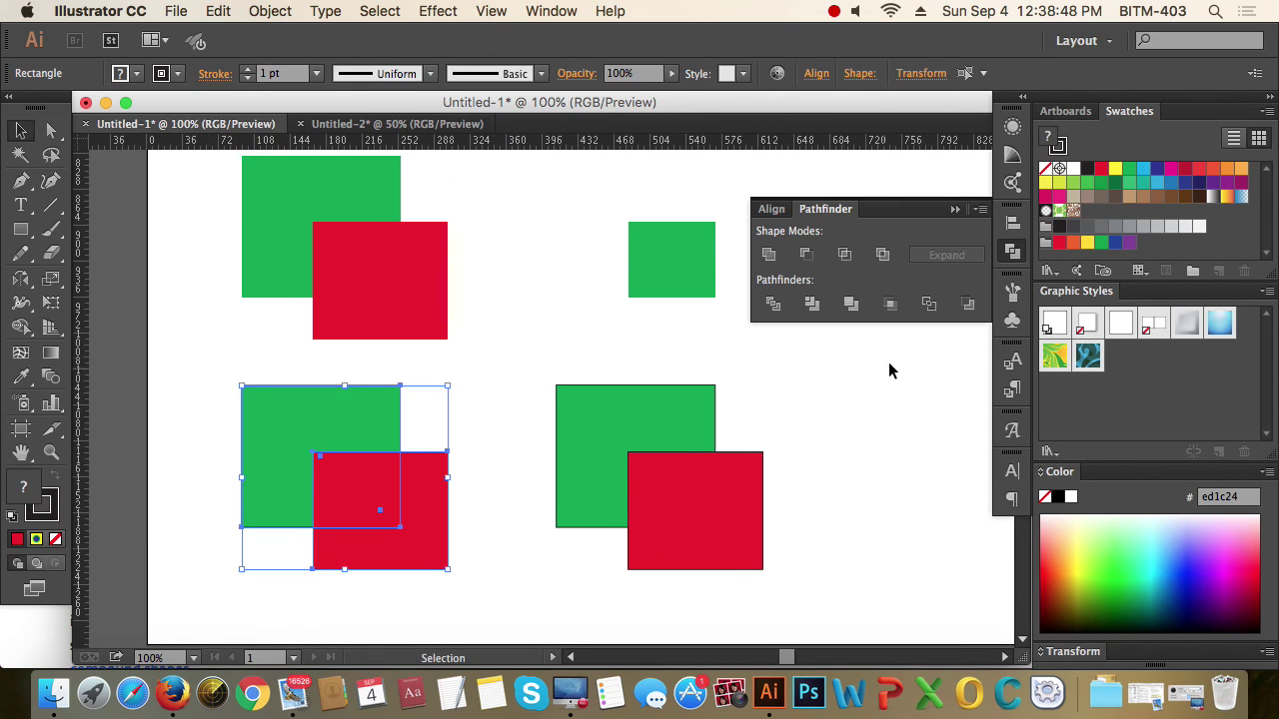
pyautogui.click(930, 304)
pyautogui.click(456, 613)
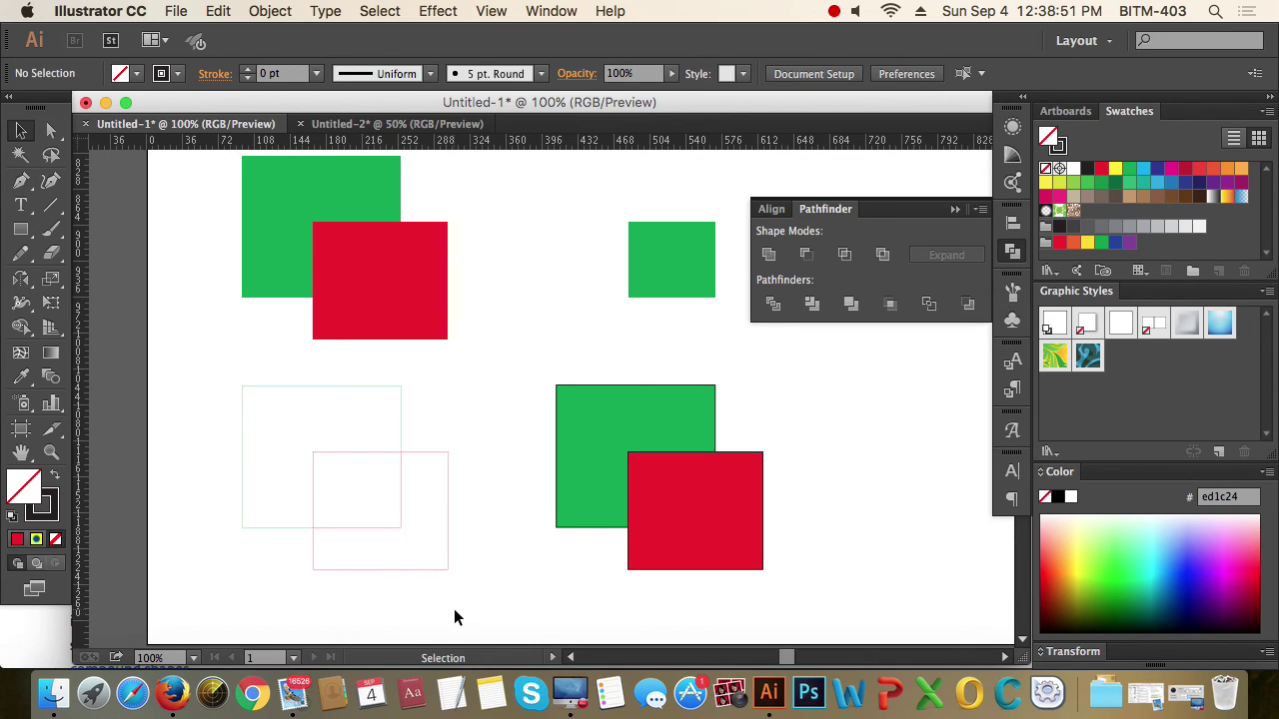
# Step: Examine the outlined pair's thin line segments up close where the two rectangles cross
pyautogui.press('z')
pyautogui.moveTo(223, 379); pyautogui.dragTo(536, 591)
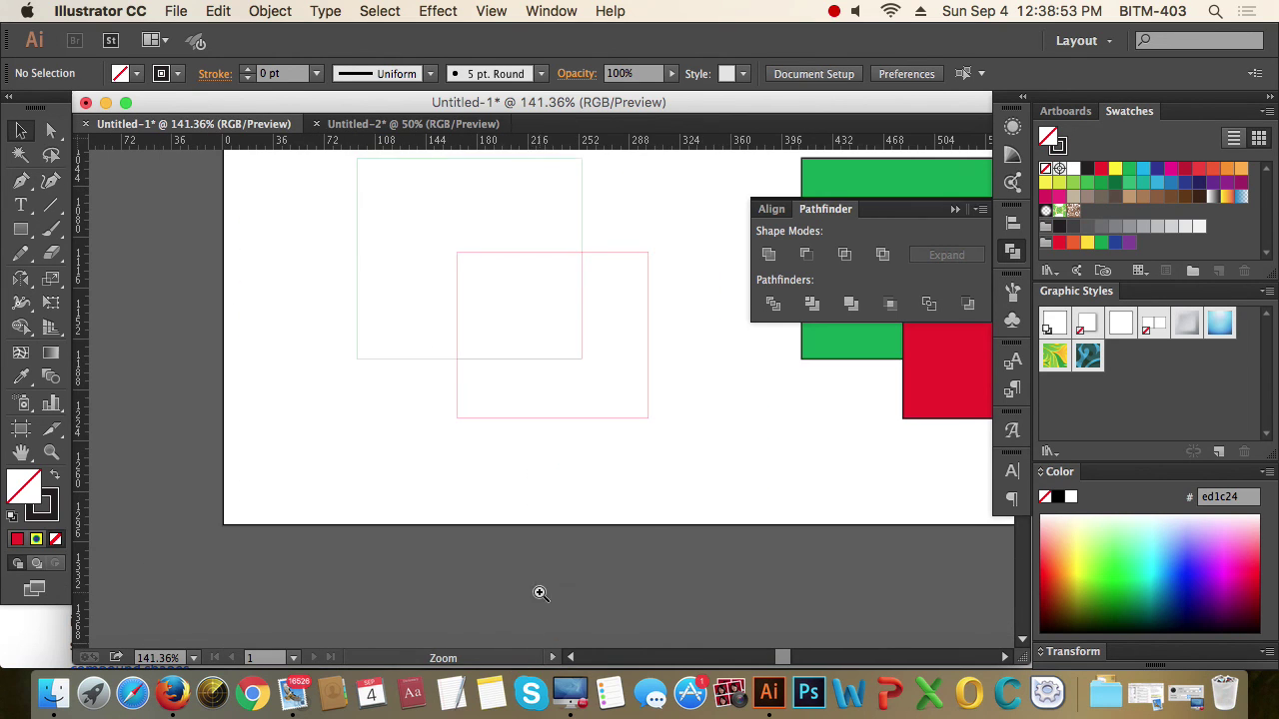
pyautogui.scroll(2, 549, 579)
pyautogui.moveTo(377, 391); pyautogui.dragTo(587, 544)
pyautogui.moveTo(304, 347); pyautogui.dragTo(520, 463)
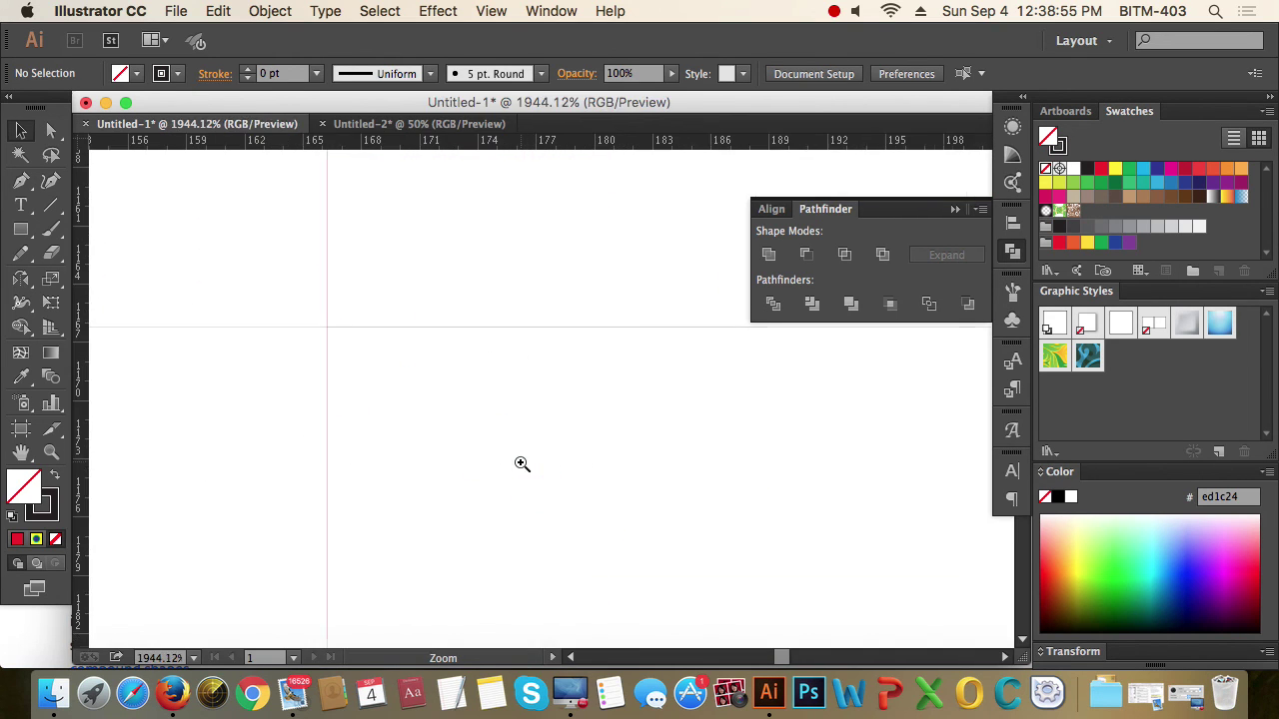
pyautogui.moveTo(474, 369); pyautogui.dragTo(423, 537)
pyautogui.press('v')
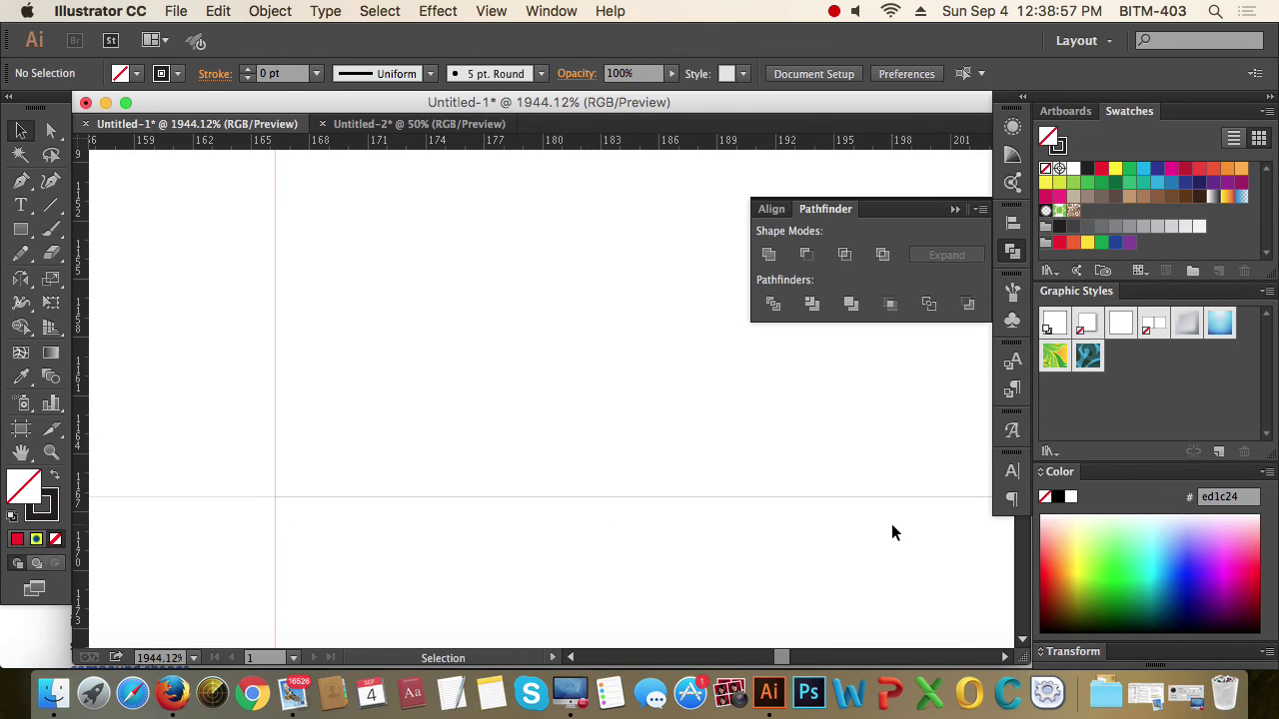
pyautogui.press('z')
pyautogui.keyDown('alt'); pyautogui.click(736, 460); pyautogui.keyUp('alt')
pyautogui.keyDown('alt'); pyautogui.click(737, 460); pyautogui.keyUp('alt')
pyautogui.keyDown('alt'); pyautogui.click(736, 460); pyautogui.keyUp('alt')
pyautogui.keyDown('alt'); pyautogui.click(736, 460); pyautogui.keyUp('alt')
pyautogui.keyDown('alt'); pyautogui.click(736, 459); pyautogui.keyUp('alt')
pyautogui.keyDown('alt'); pyautogui.click(731, 463); pyautogui.keyUp('alt')
pyautogui.keyDown('alt'); pyautogui.click(730, 462); pyautogui.keyUp('alt')
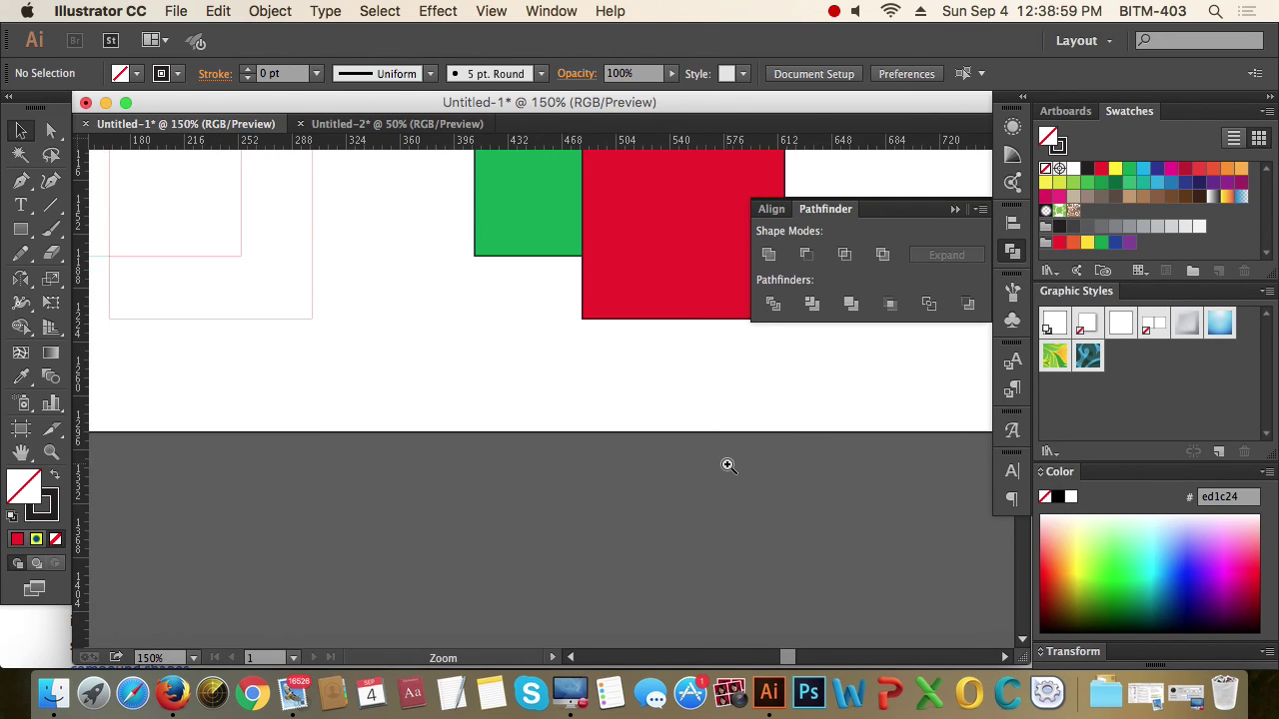
# Step: Apply Pathfinder Minus Back to the second column's fifth pair, undo and reapply it, and deselect the result
pyautogui.scroll(5, 728, 465)
pyautogui.hscroll(5, 728, 466)
pyautogui.hscroll(-3, 599, 582)
pyautogui.press('v')
pyautogui.click(519, 373)
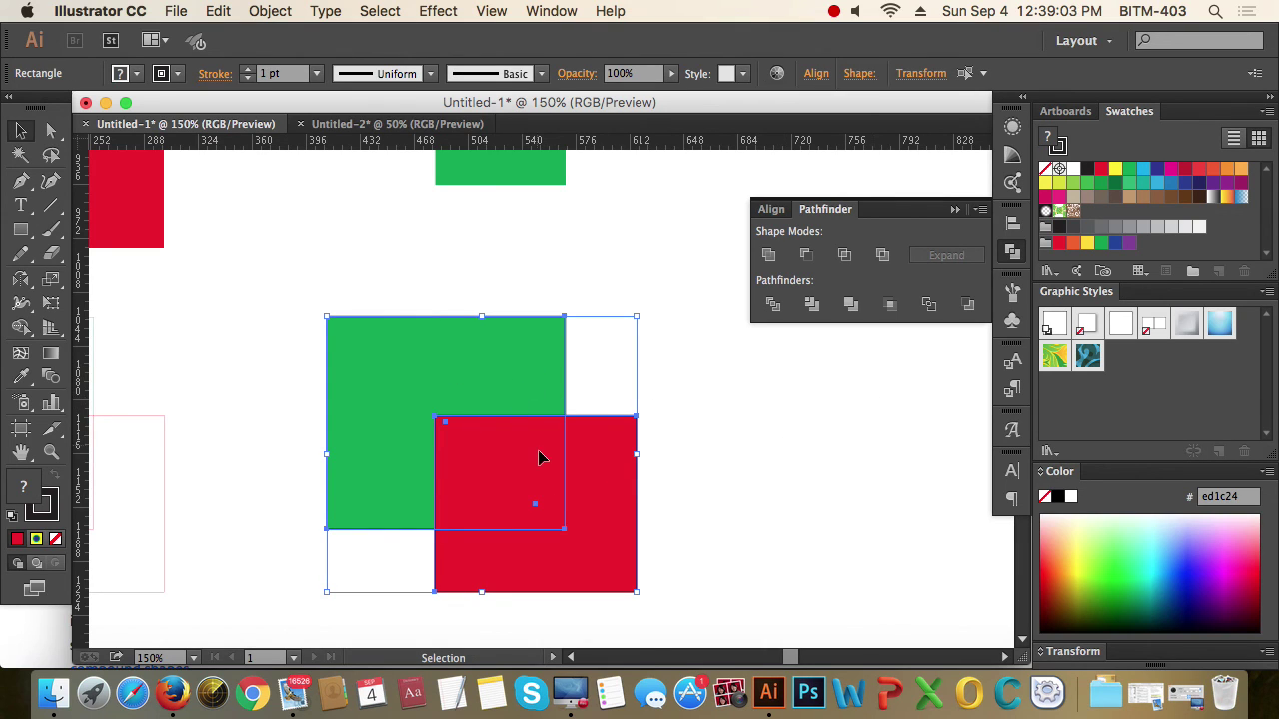
pyautogui.click(969, 305)
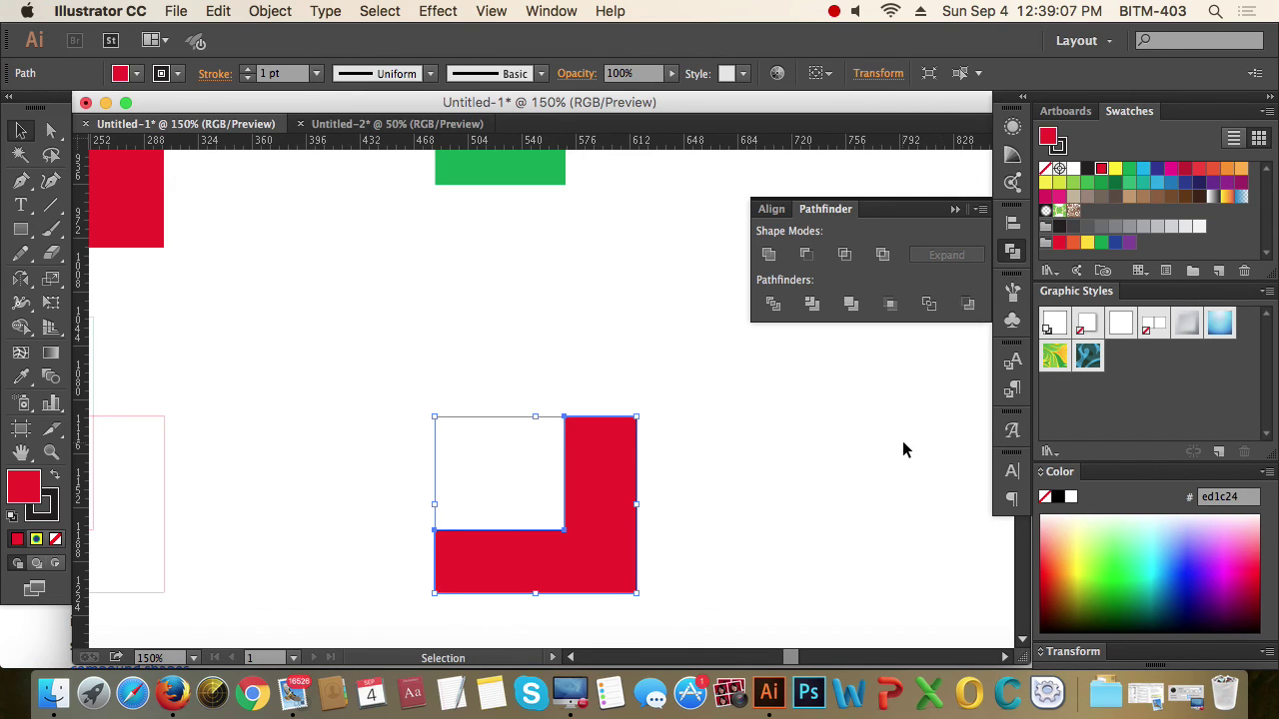
pyautogui.press('super+z')
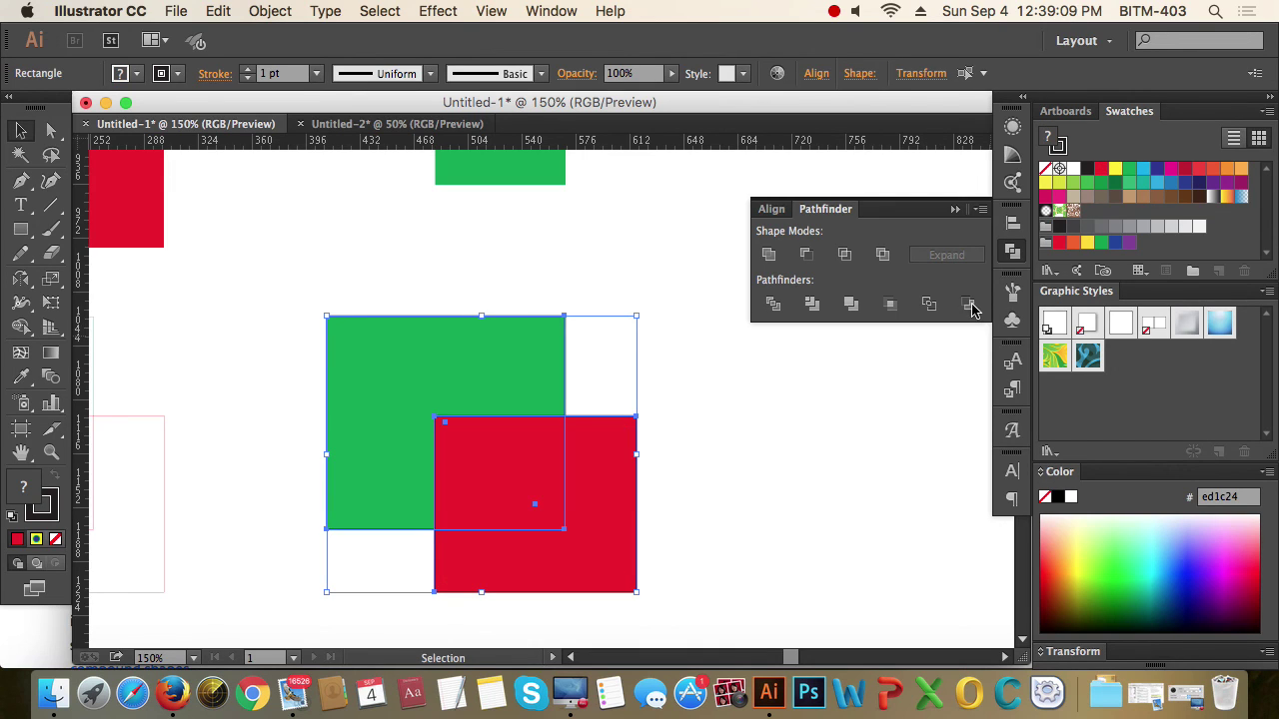
pyautogui.click(969, 305)
pyautogui.click(836, 463)
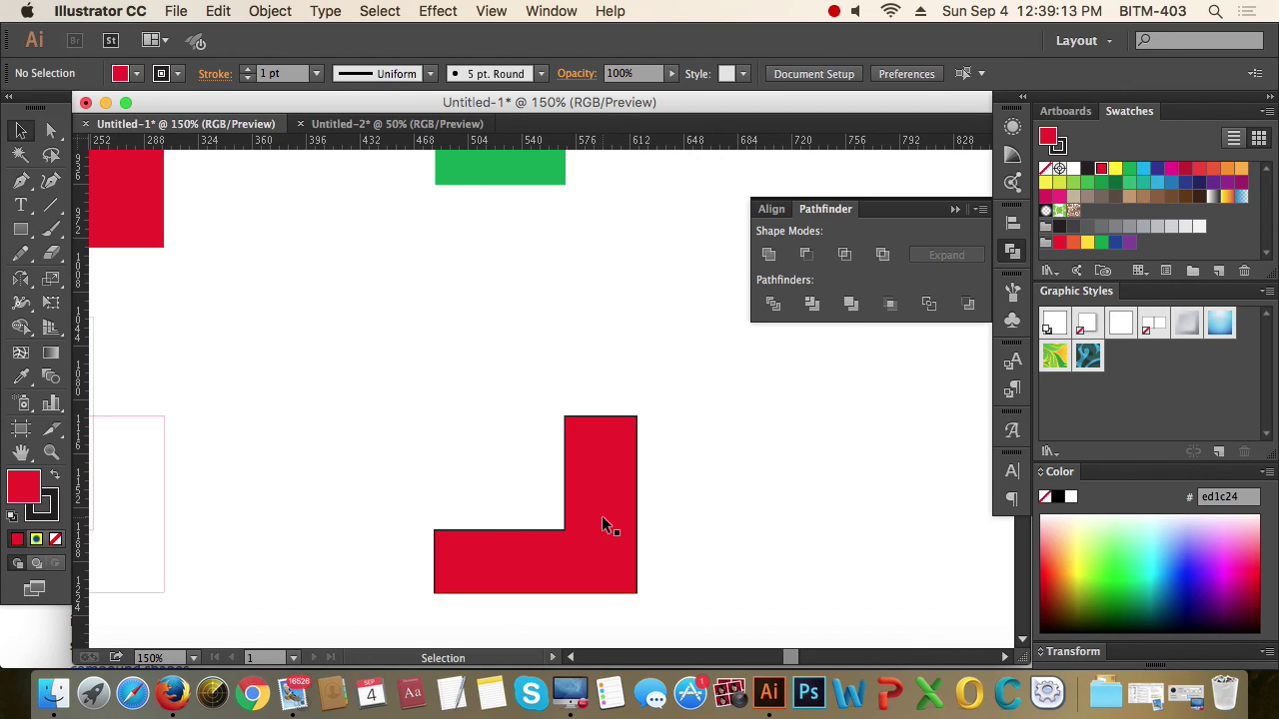
# Step: Review the Pathfinder results of all five rows together on the artboard
pyautogui.keyDown('alt'); pyautogui.keyDown('super'); pyautogui.click(522, 402); pyautogui.keyUp('super'); pyautogui.keyUp('alt')
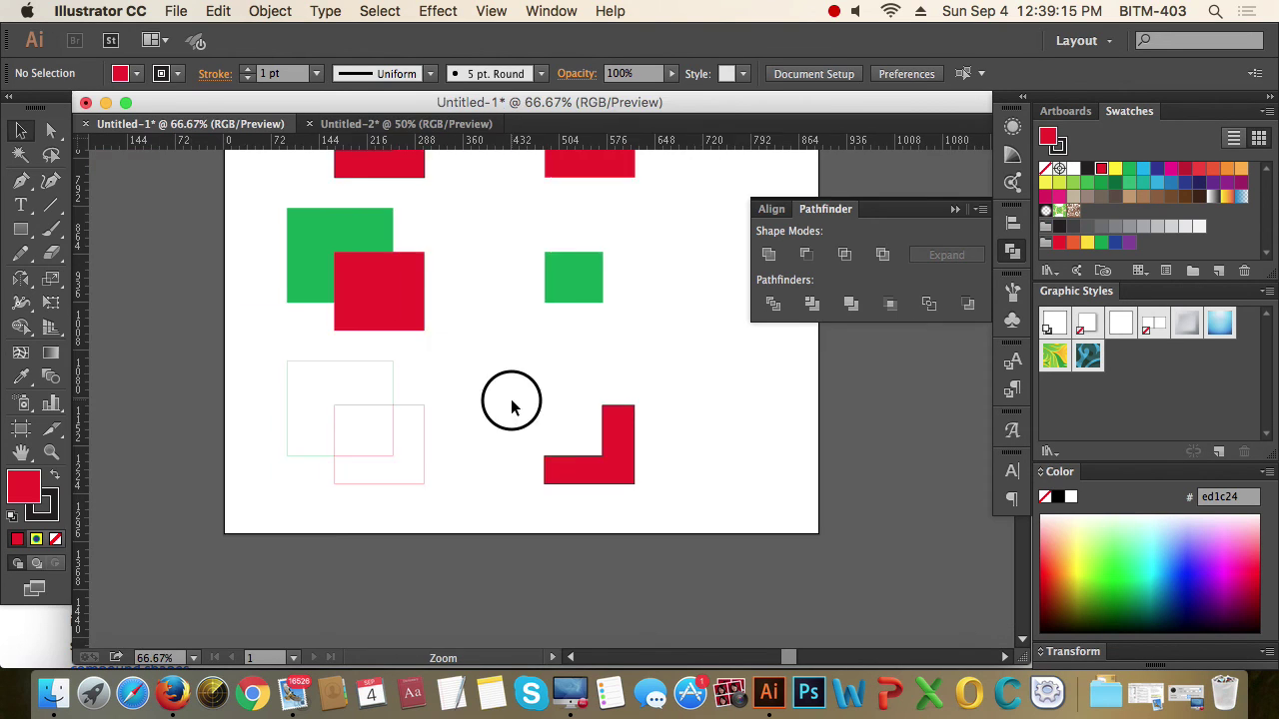
pyautogui.keyDown('alt'); pyautogui.keyDown('super'); pyautogui.click(508, 403); pyautogui.keyUp('super'); pyautogui.keyUp('alt')
pyautogui.moveTo(606, 405); pyautogui.dragTo(586, 502)
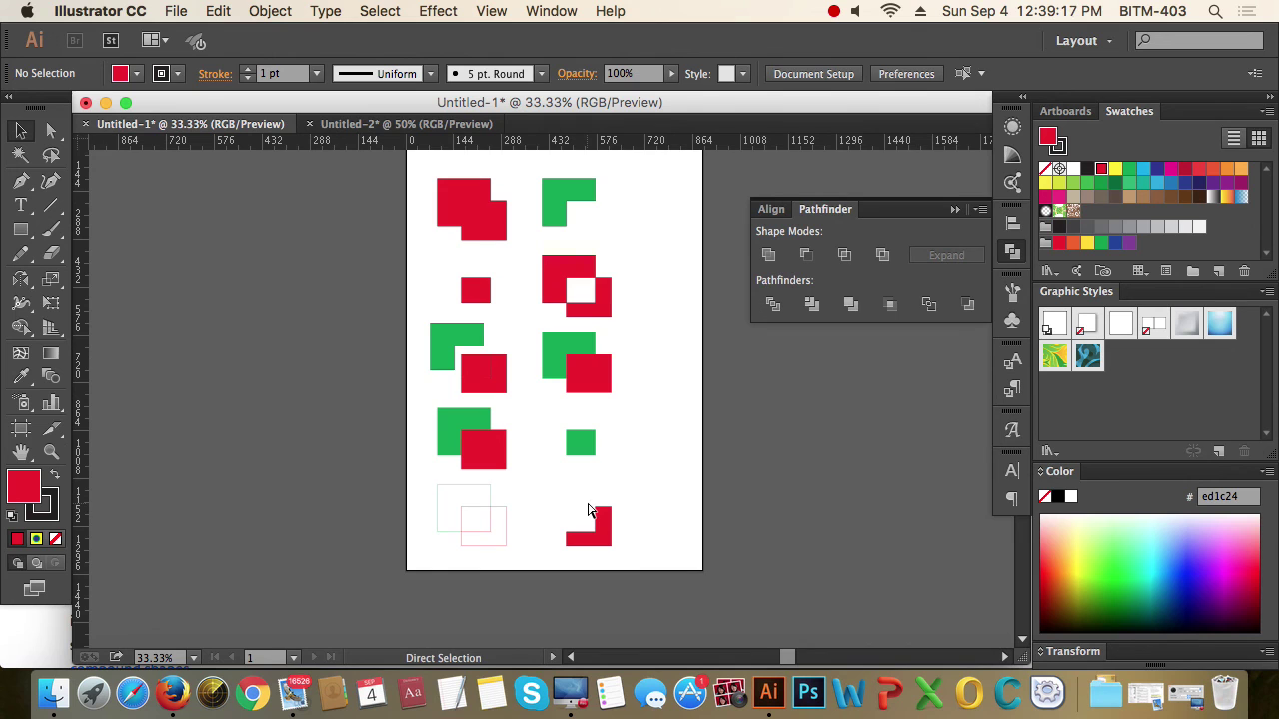
# Step: Switch to Firefox, read through Adobe's Combine objects help page on Pathfinder effects and compound shapes, and return to Illustrator
pyautogui.press('super+Tab')
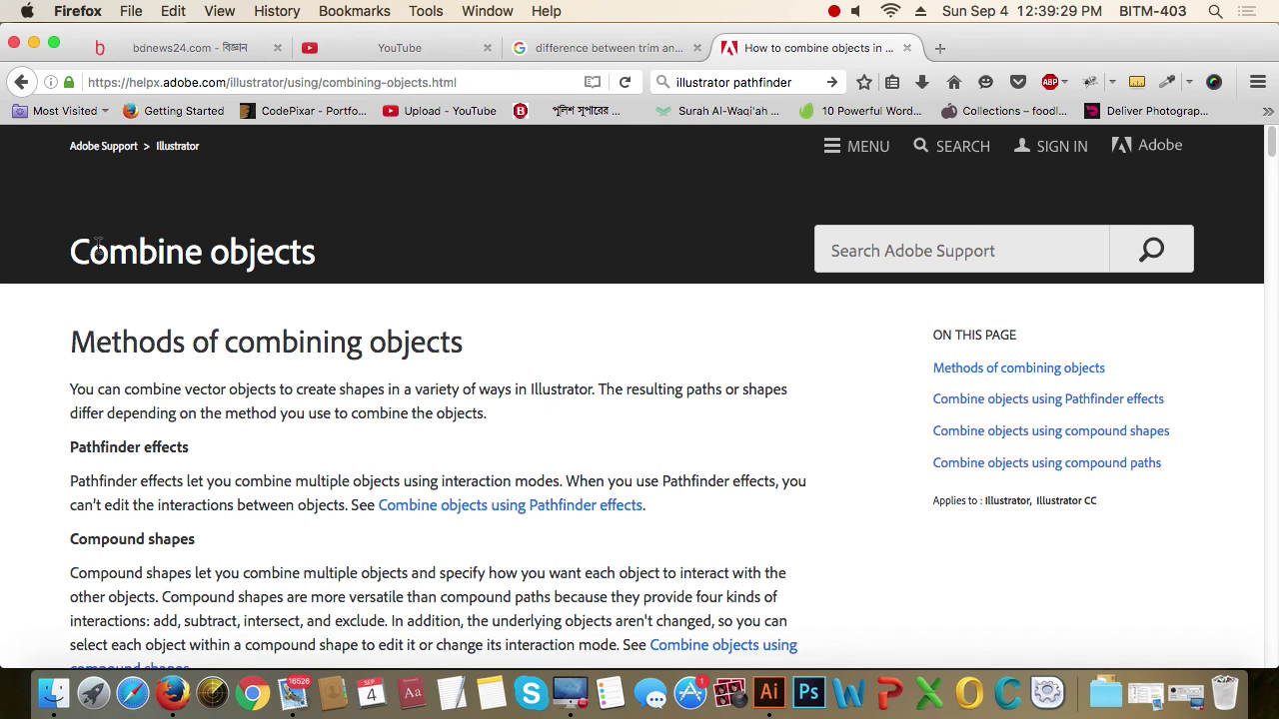
pyautogui.moveTo(97, 242); pyautogui.dragTo(428, 290)
pyautogui.scroll(-10, 538, 402)
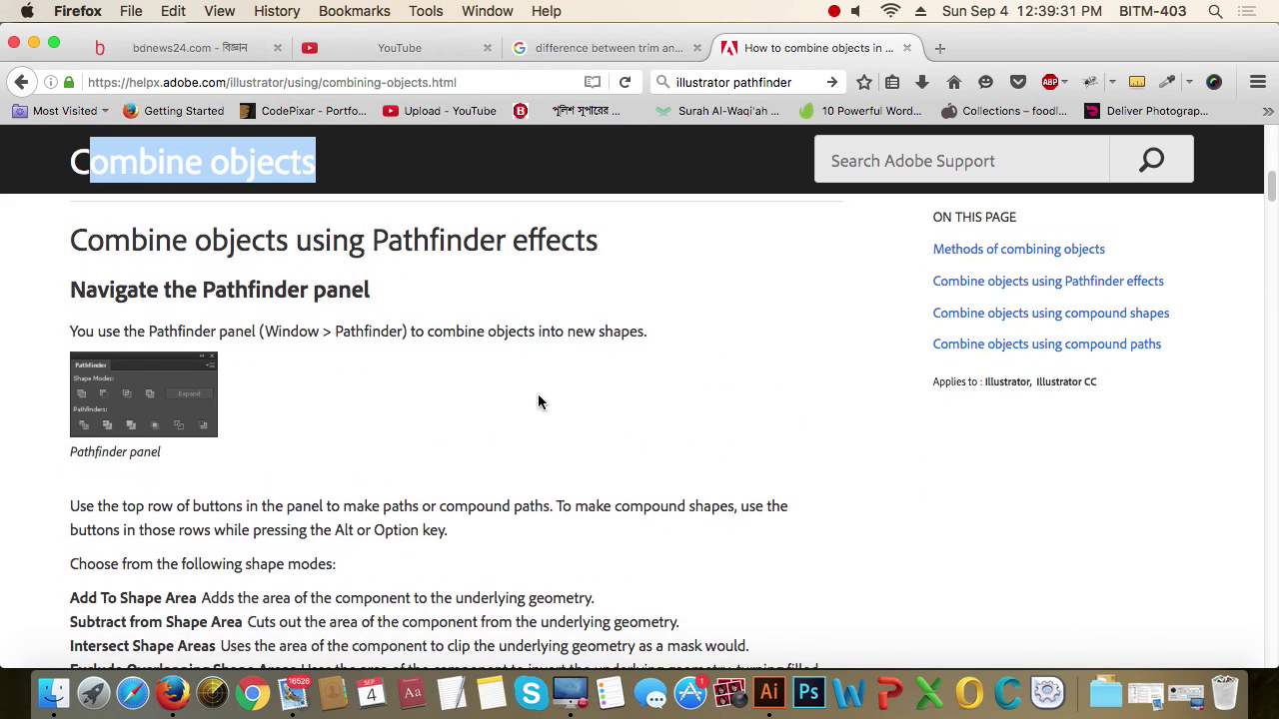
pyautogui.moveTo(128, 291); pyautogui.dragTo(320, 303)
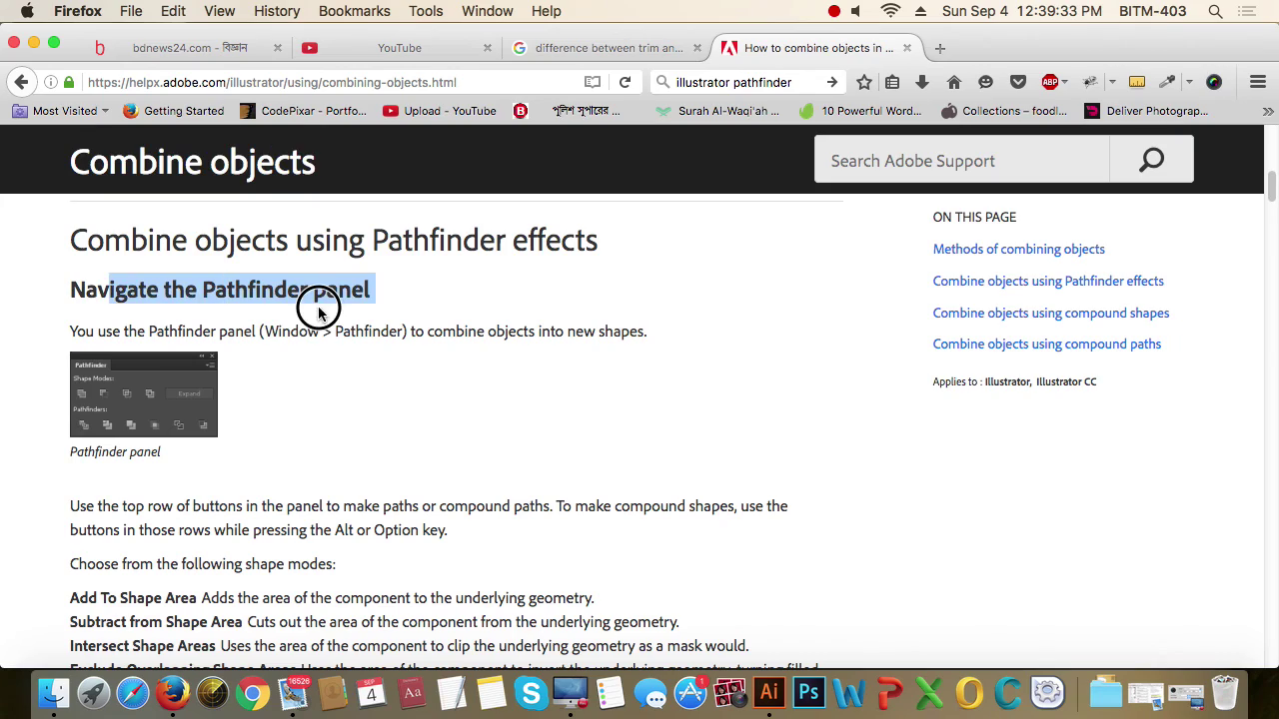
pyautogui.scroll(-5, 375, 473)
pyautogui.scroll(-12, 374, 475)
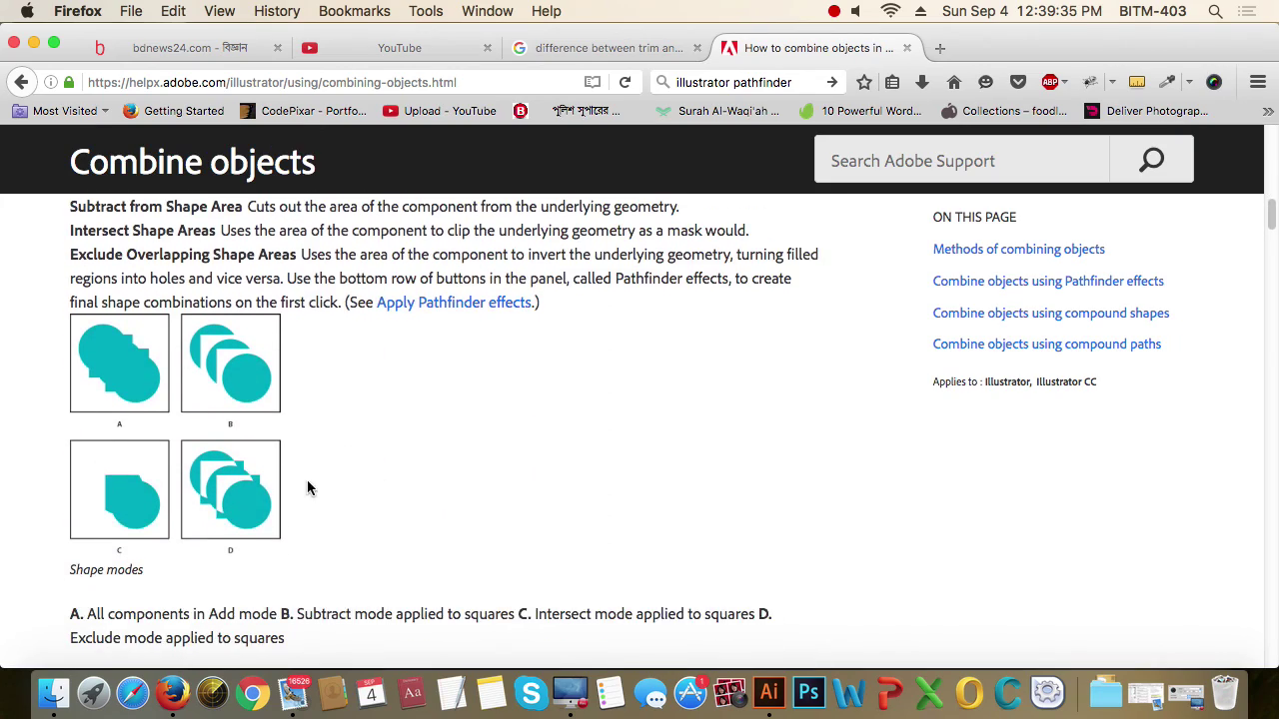
pyautogui.scroll(-10, 358, 476)
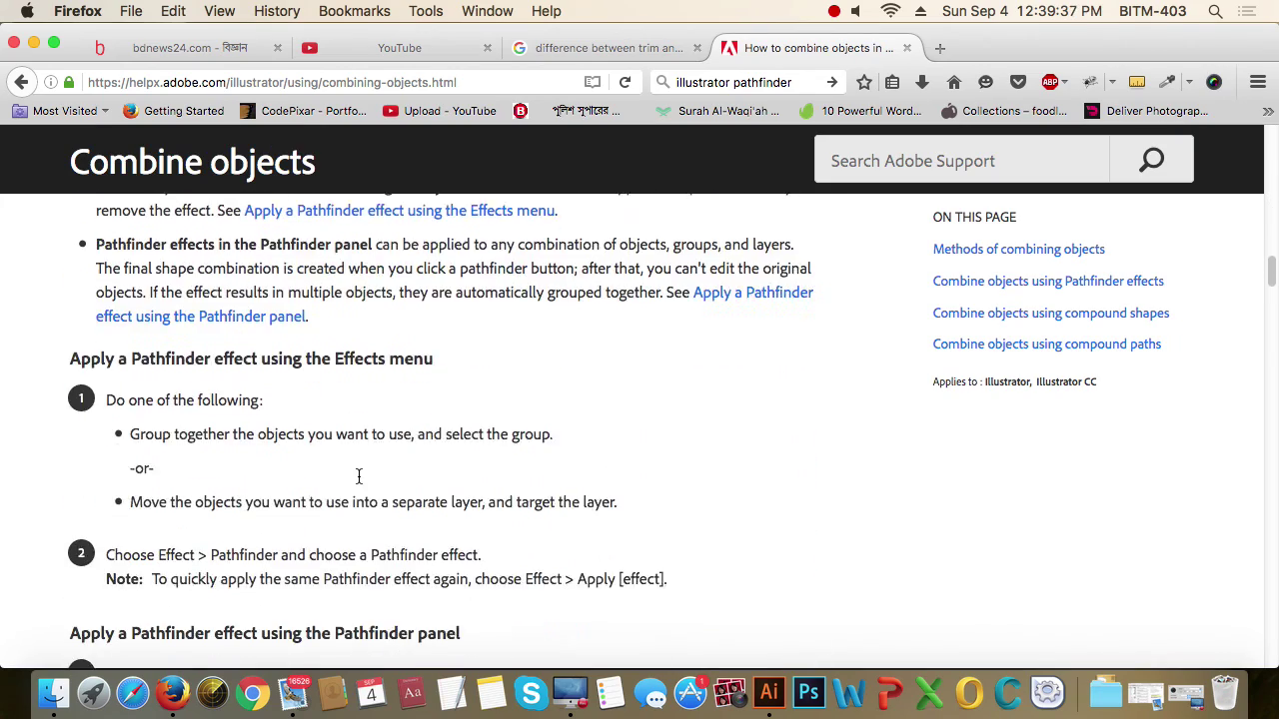
pyautogui.scroll(-10, 358, 477)
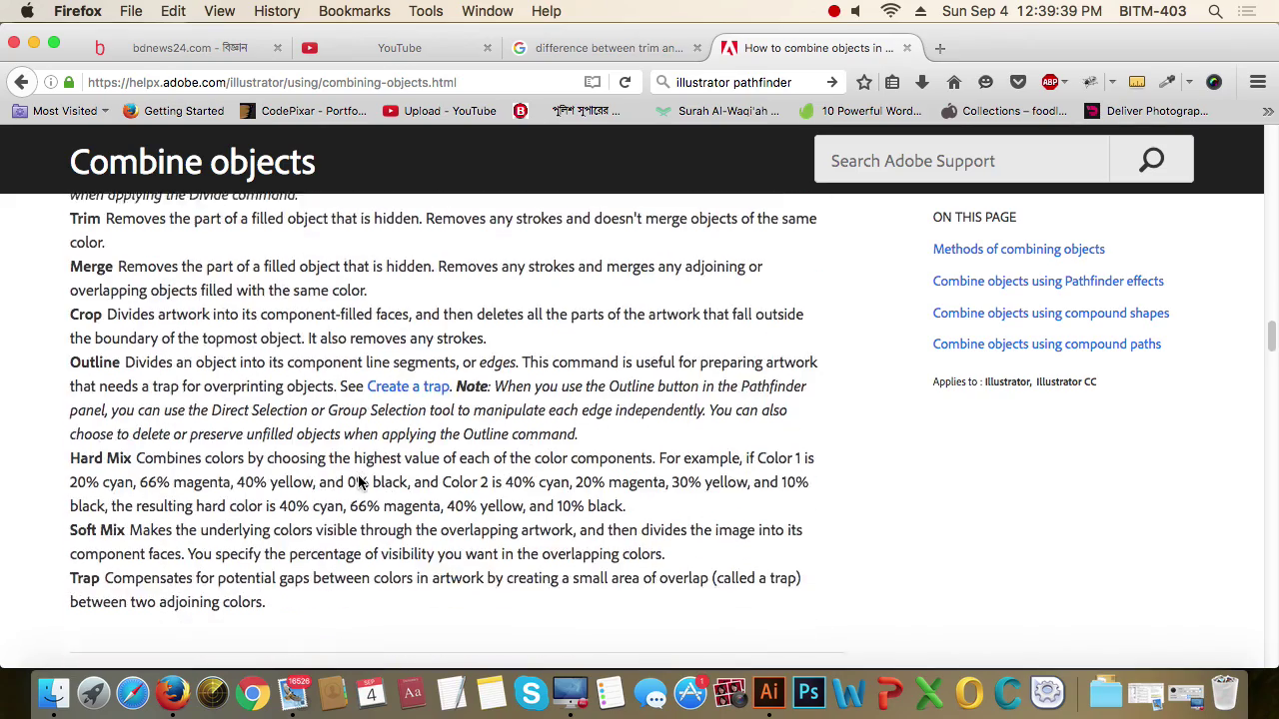
pyautogui.scroll(-8, 359, 477)
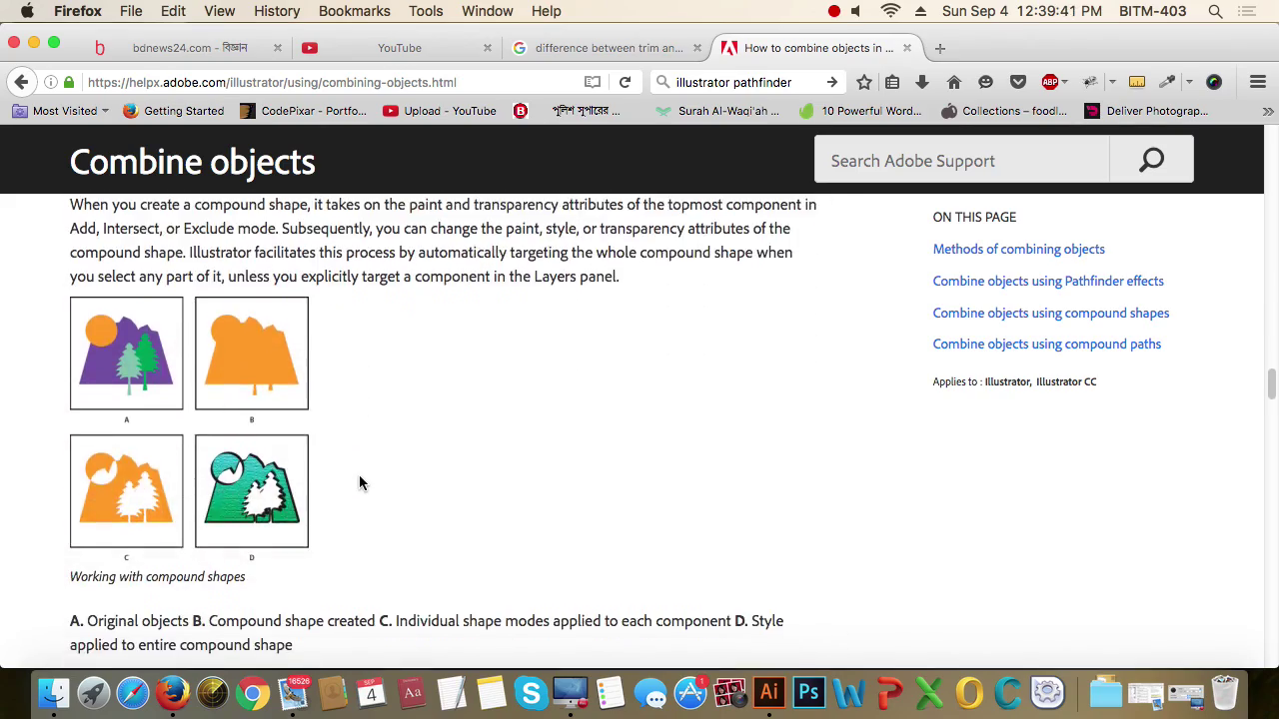
pyautogui.press('super+Tab')
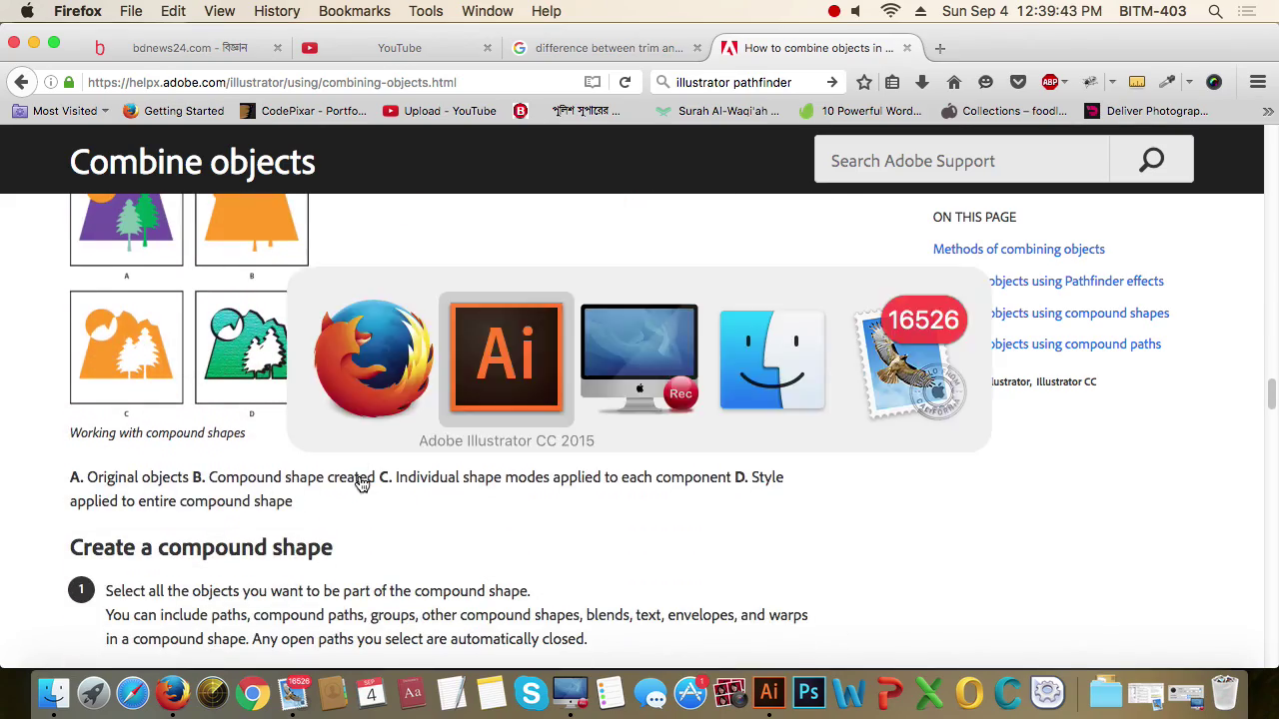